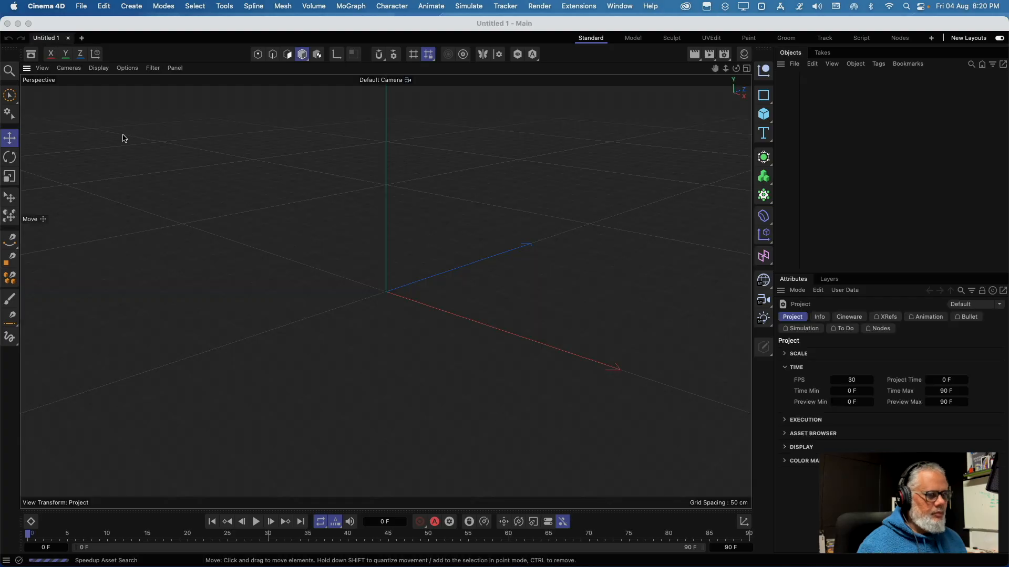
# Switch the main window to full screen, and undock and close the animation playback controls palette
pyautogui.click(29, 24)
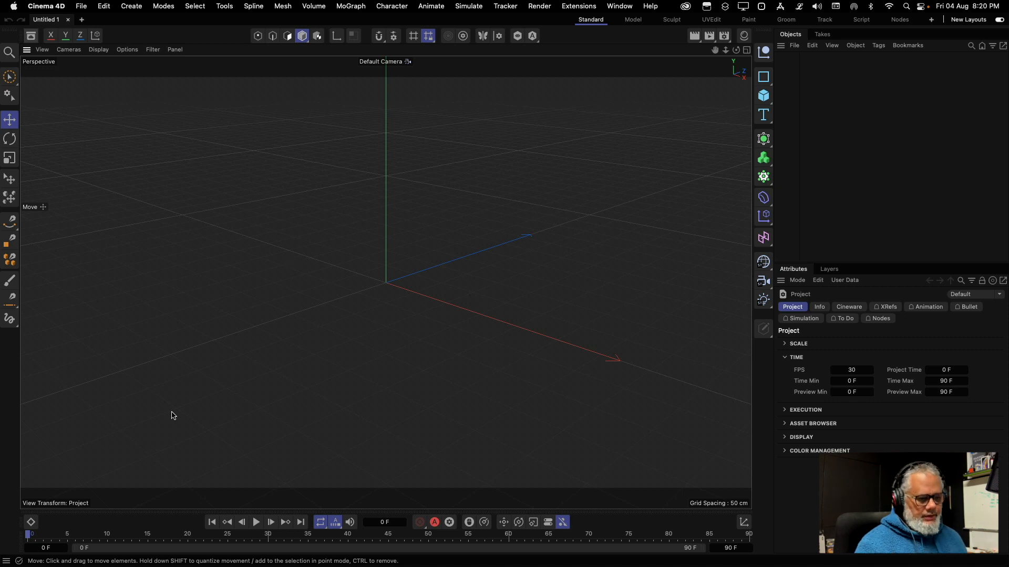
pyautogui.rightClick(30, 530)
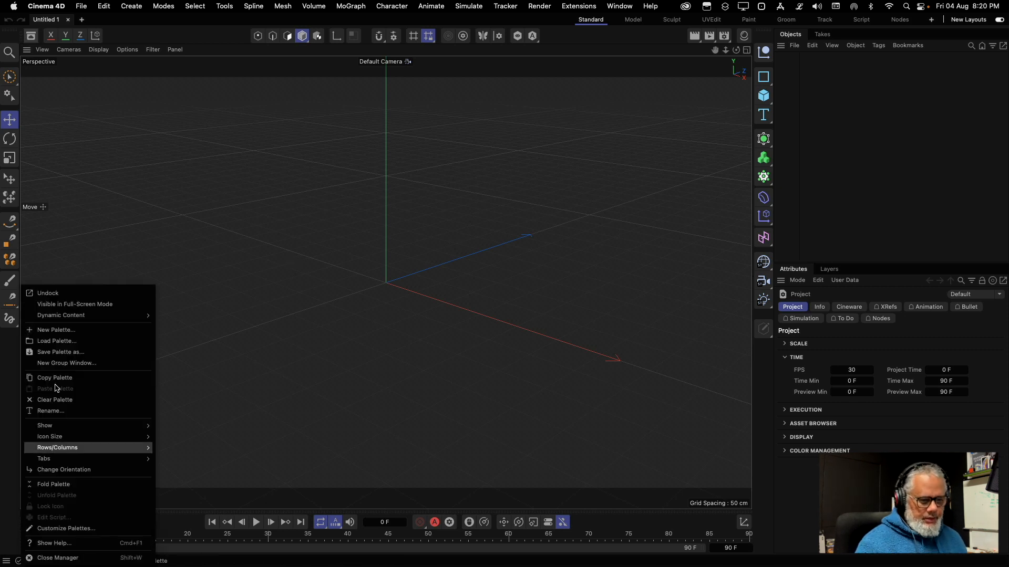
pyautogui.click(48, 293)
pyautogui.click(28, 509)
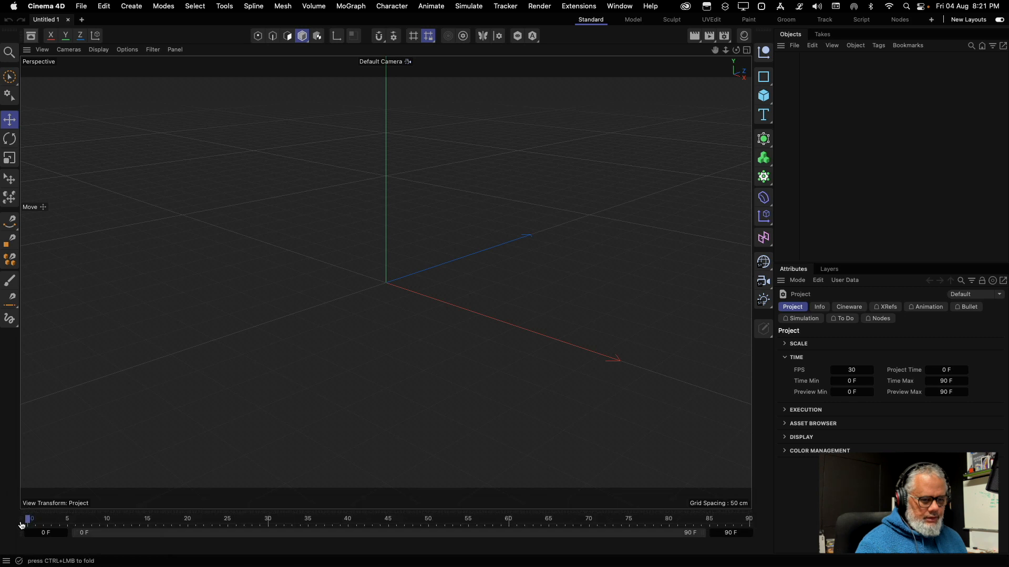
# Undock and close the timeline ruler and the leftover group window beneath the viewport
pyautogui.rightClick(21, 521)
pyautogui.click(50, 294)
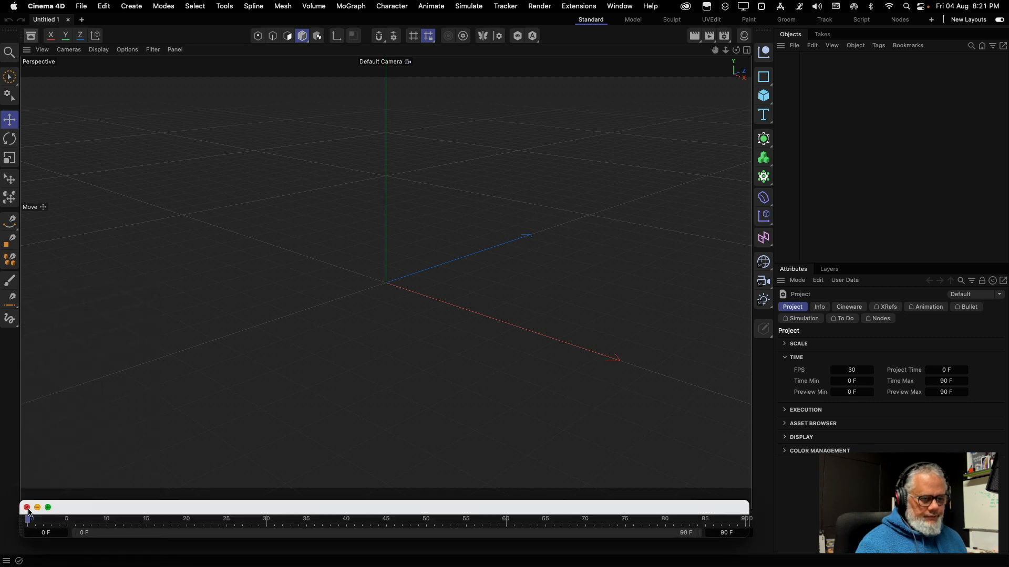
pyautogui.click(27, 507)
pyautogui.rightClick(24, 525)
pyautogui.click(48, 351)
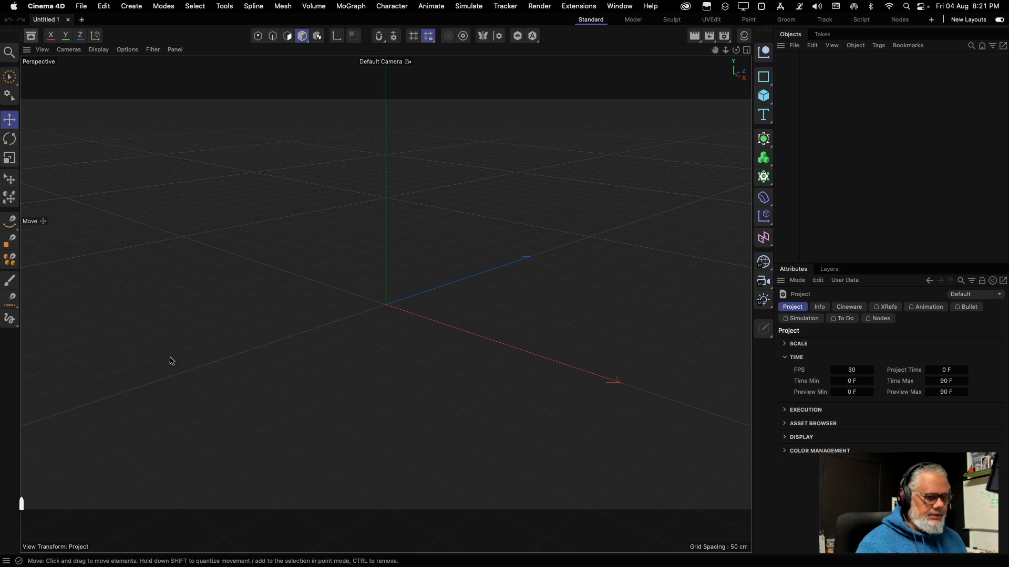
pyautogui.moveTo(23, 505); pyautogui.dragTo(165, 505)
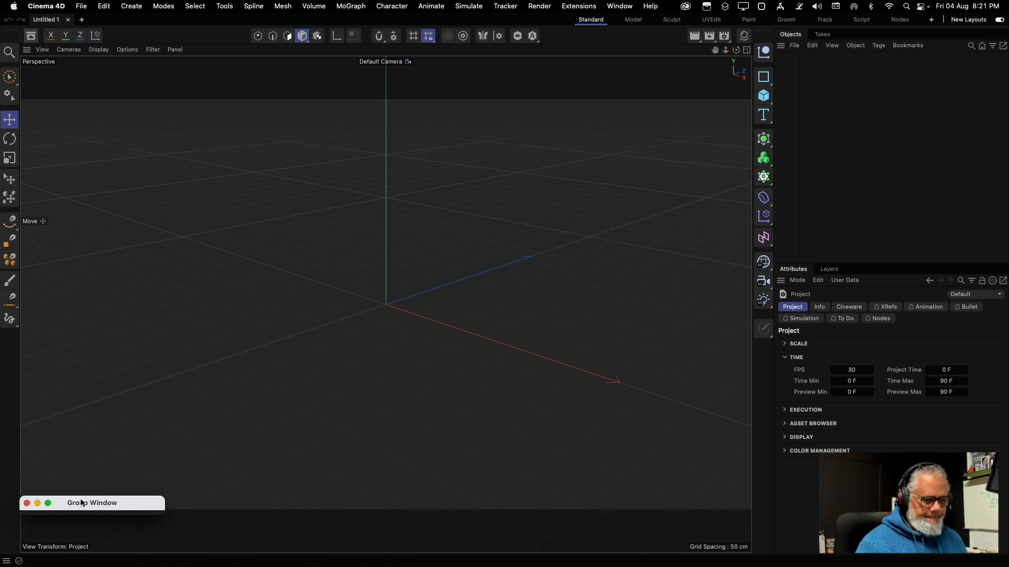
pyautogui.click(28, 504)
# Undock and close the status bar so the viewport fills the full height
pyautogui.click(8, 561)
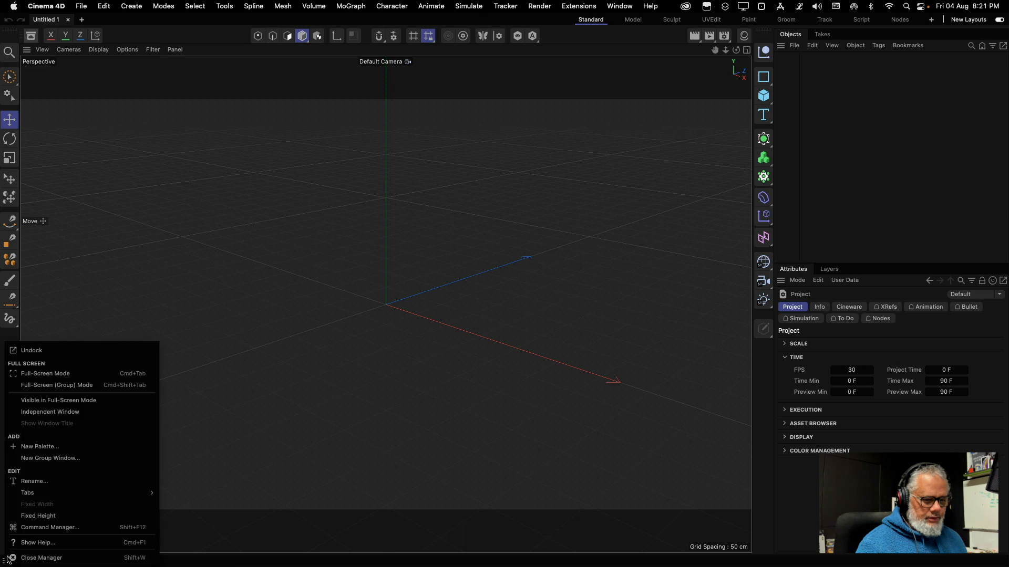
pyautogui.click(32, 350)
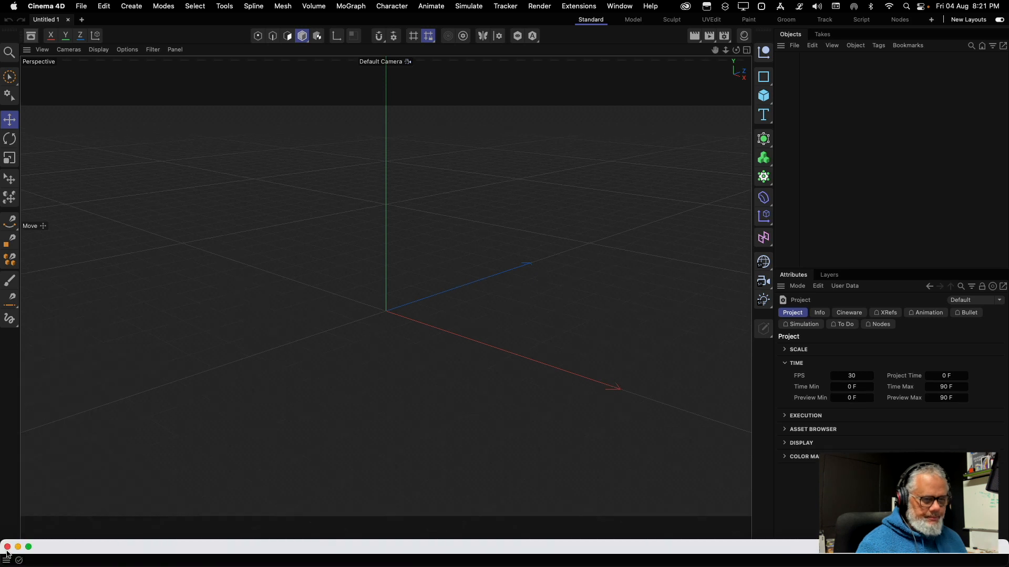
pyautogui.click(8, 547)
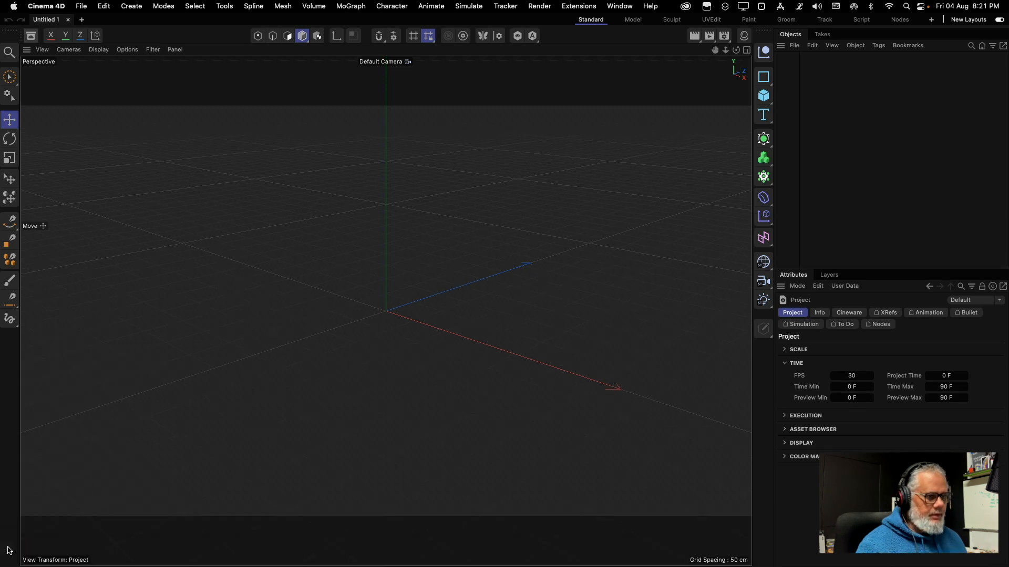
# Set the icon size to Medium Icons for both the object creation palette and the modeling tools palette
pyautogui.rightClick(759, 369)
pyautogui.moveTo(794, 437)
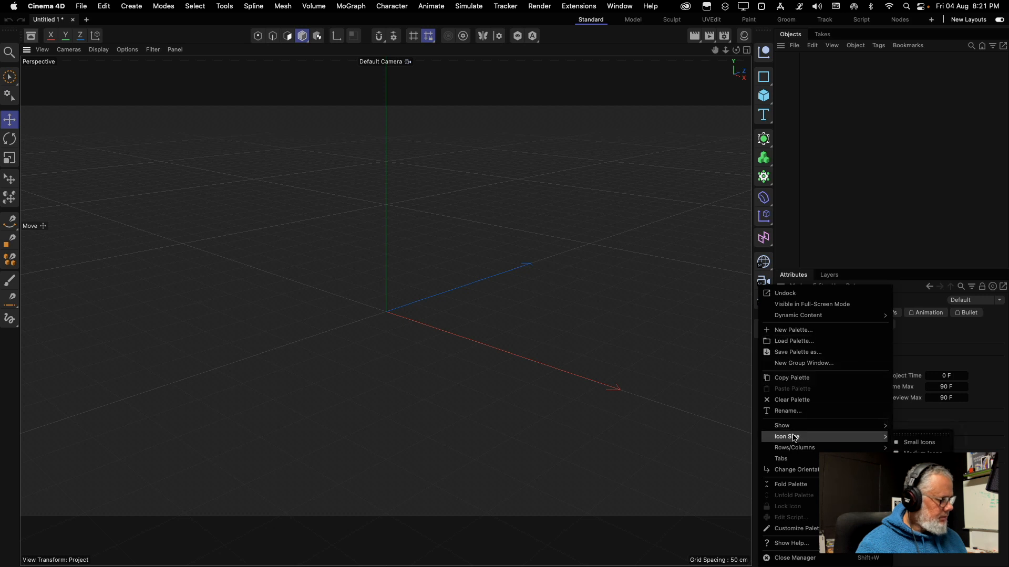
pyautogui.click(922, 452)
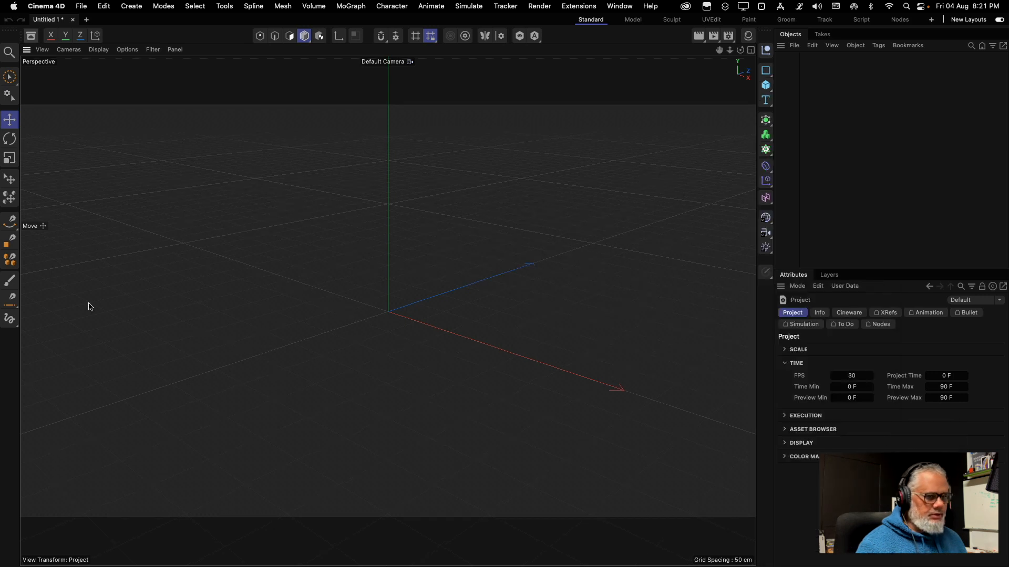
pyautogui.rightClick(15, 359)
pyautogui.moveTo(79, 437)
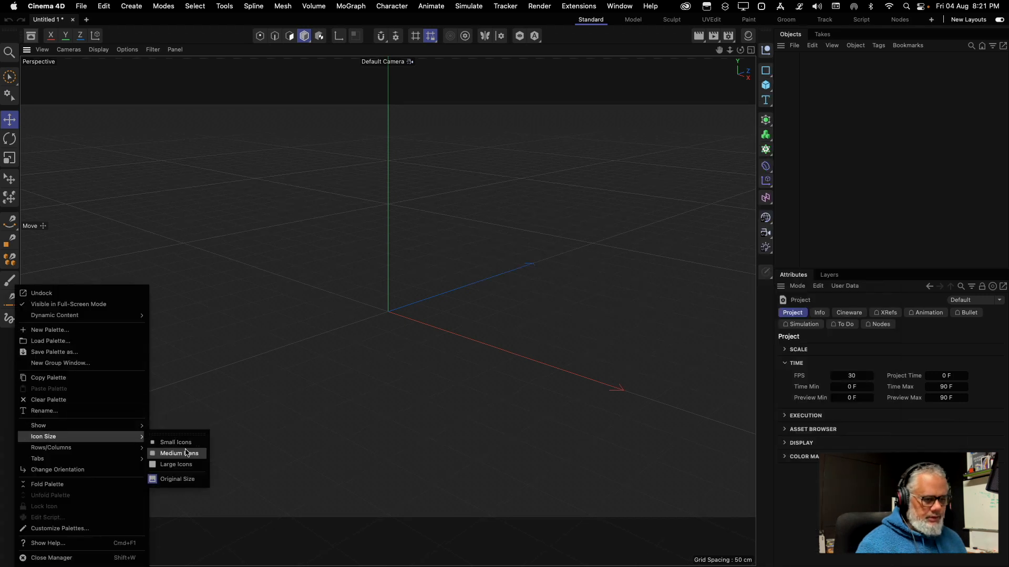
pyautogui.click(191, 452)
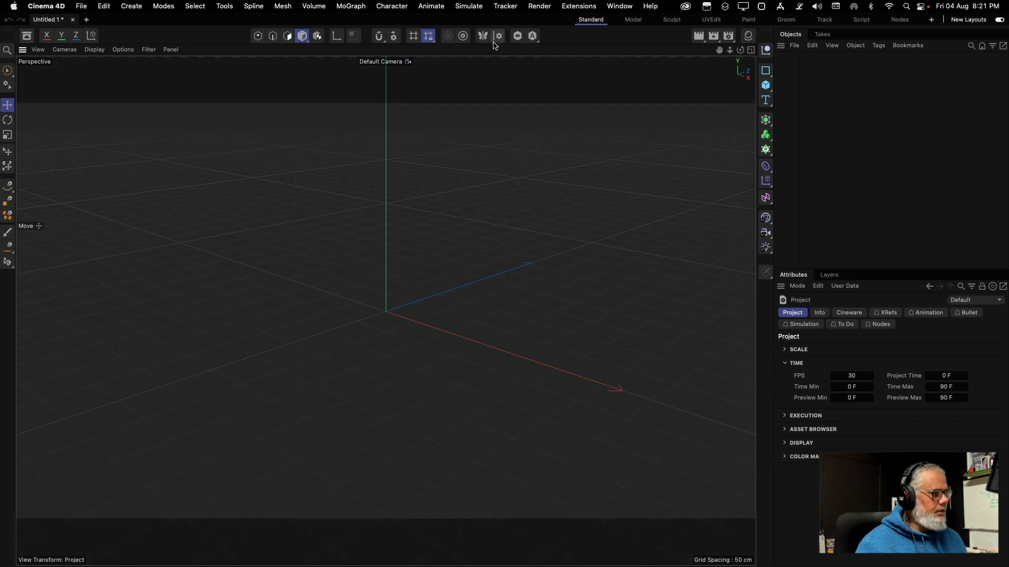
# Save the customized interface as the startup layout
pyautogui.click(619, 6)
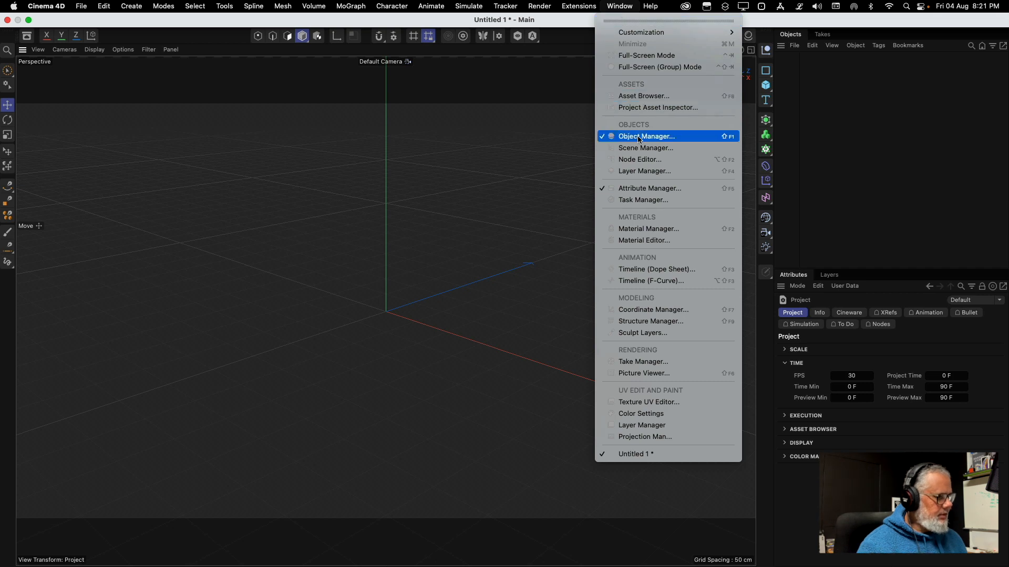
pyautogui.moveTo(646, 33)
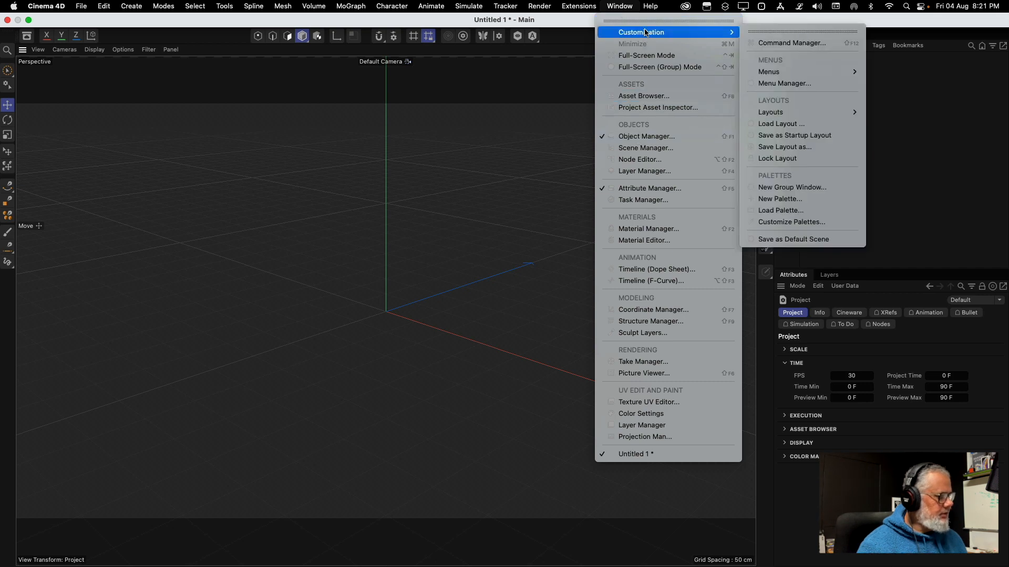
pyautogui.click(793, 135)
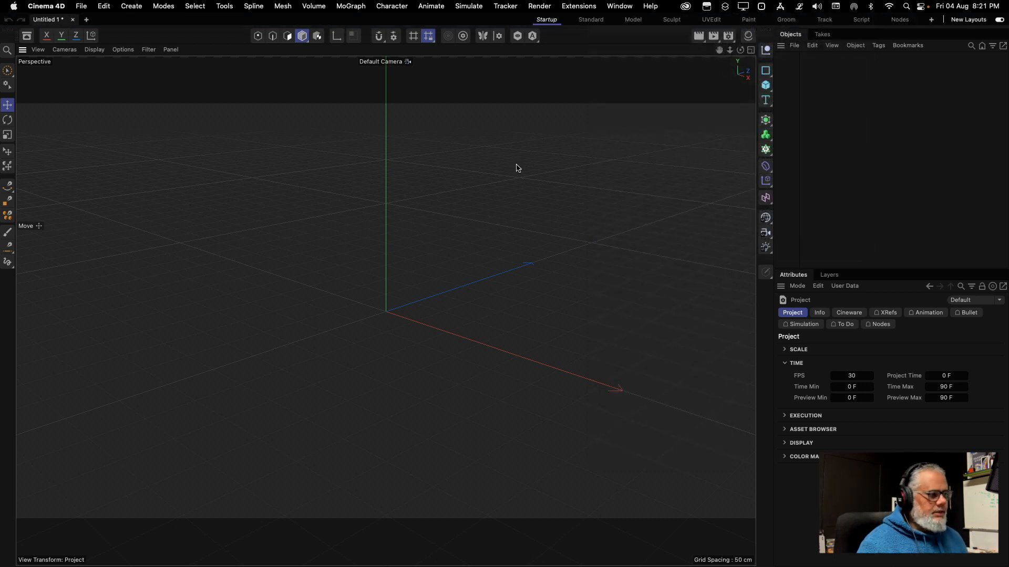
# Add a cube to the scene and stretch it along Z to about 495 cm
pyautogui.click(766, 85)
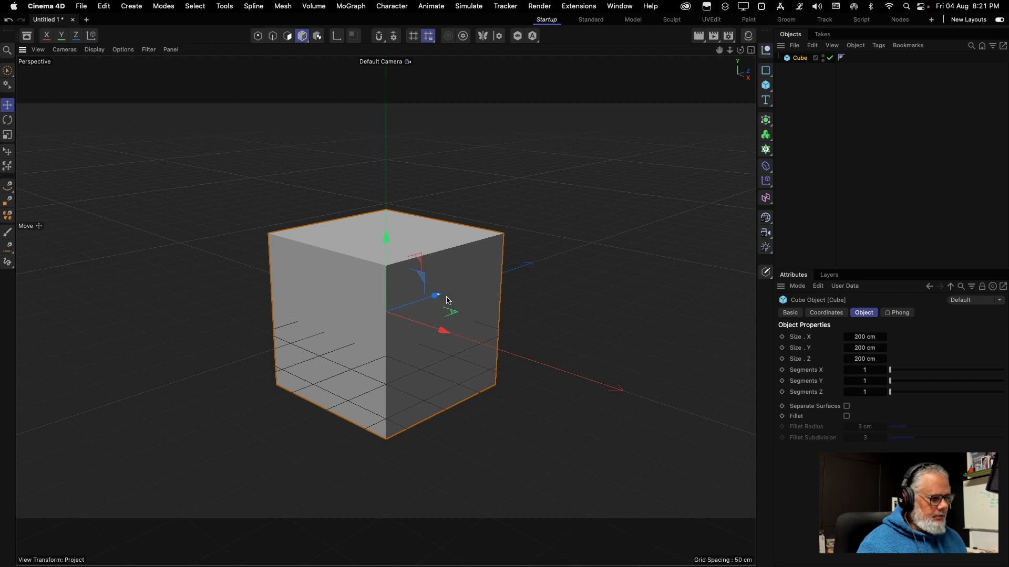
pyautogui.moveTo(437, 296); pyautogui.dragTo(504, 276)
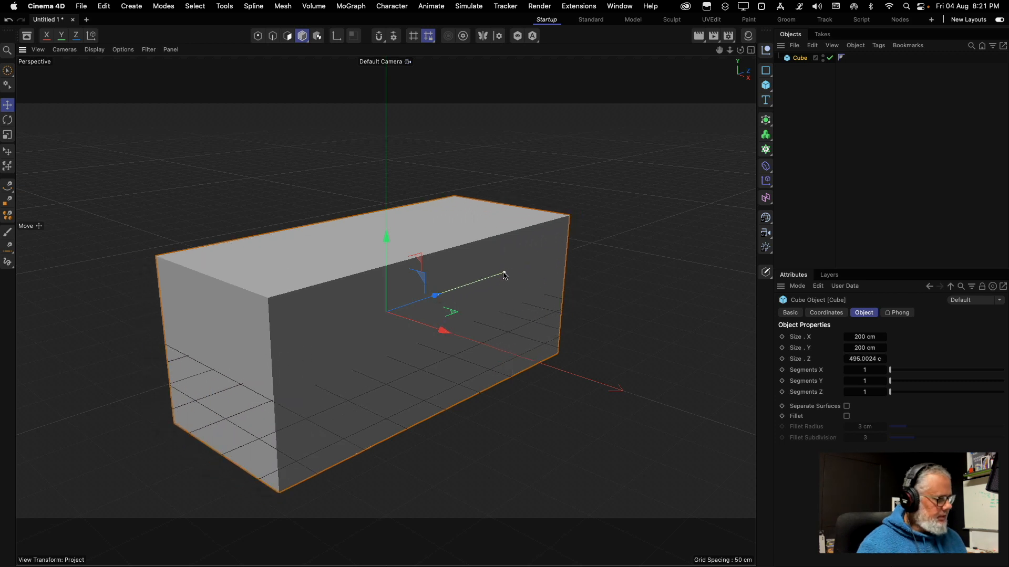
# Set the display units to Millimeters in the preferences and close them
pyautogui.click(46, 6)
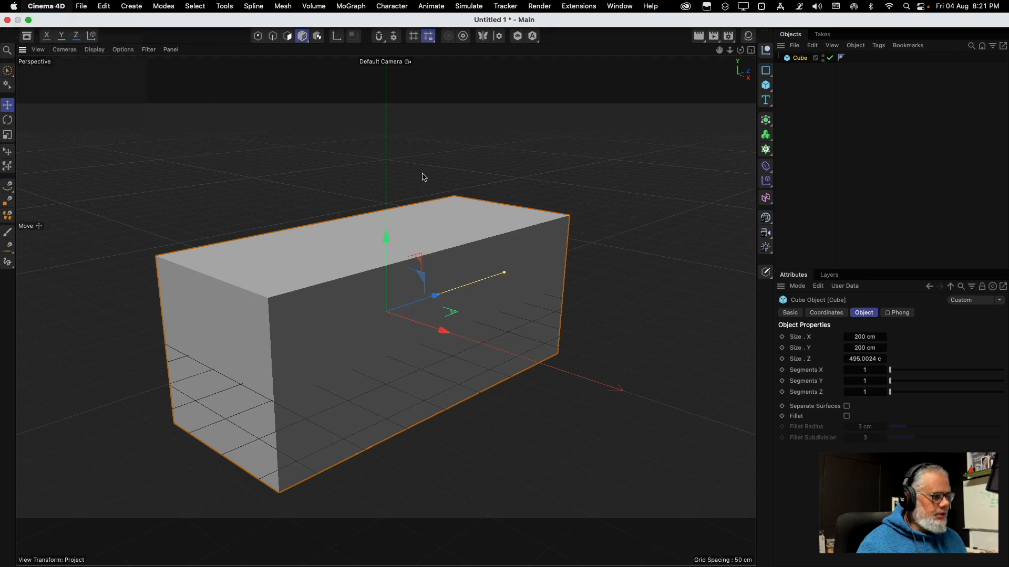
pyautogui.moveTo(546, 166); pyautogui.dragTo(457, 108)
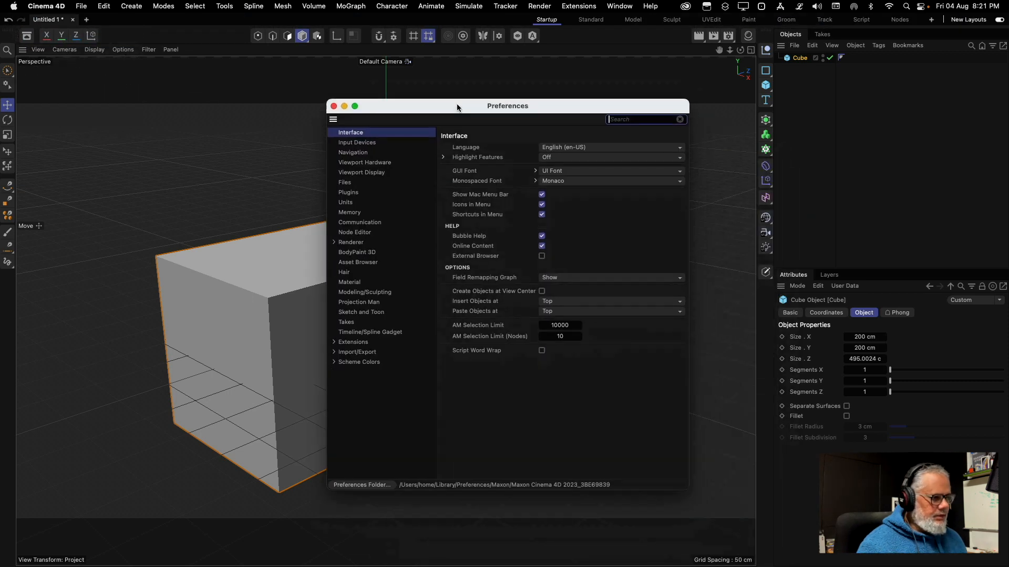
pyautogui.click(351, 202)
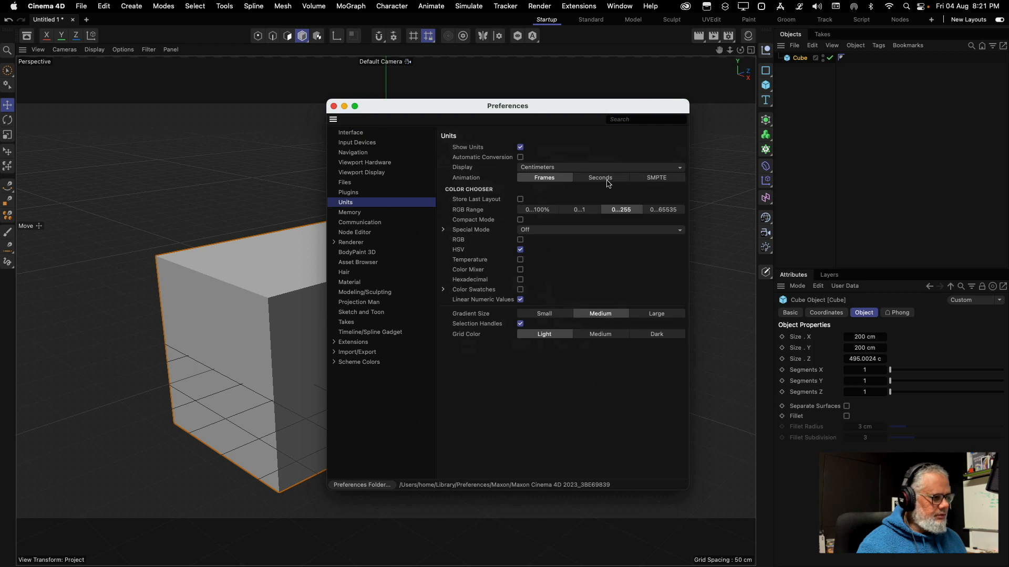
pyautogui.click(582, 167)
pyautogui.click(541, 213)
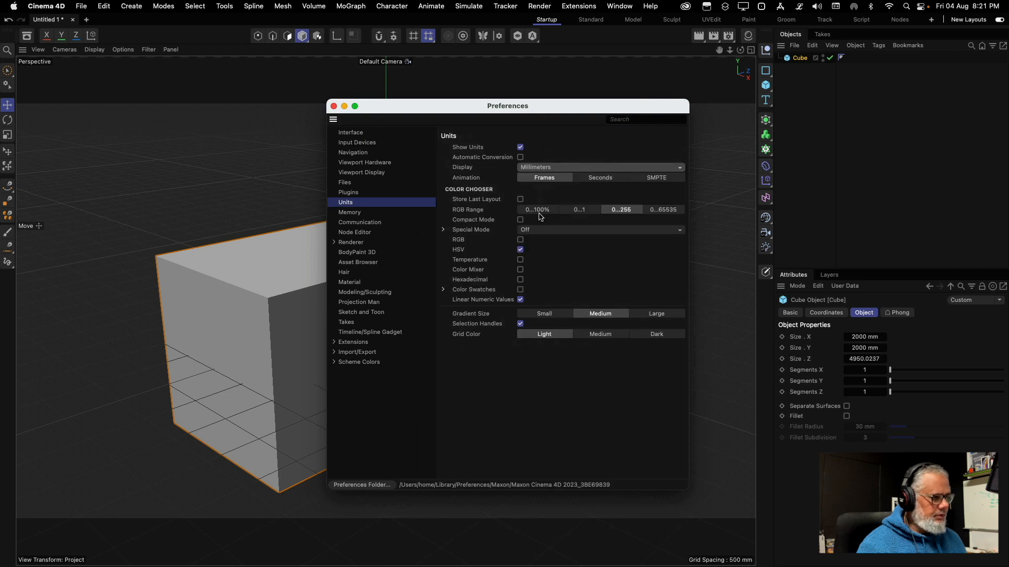
pyautogui.click(333, 107)
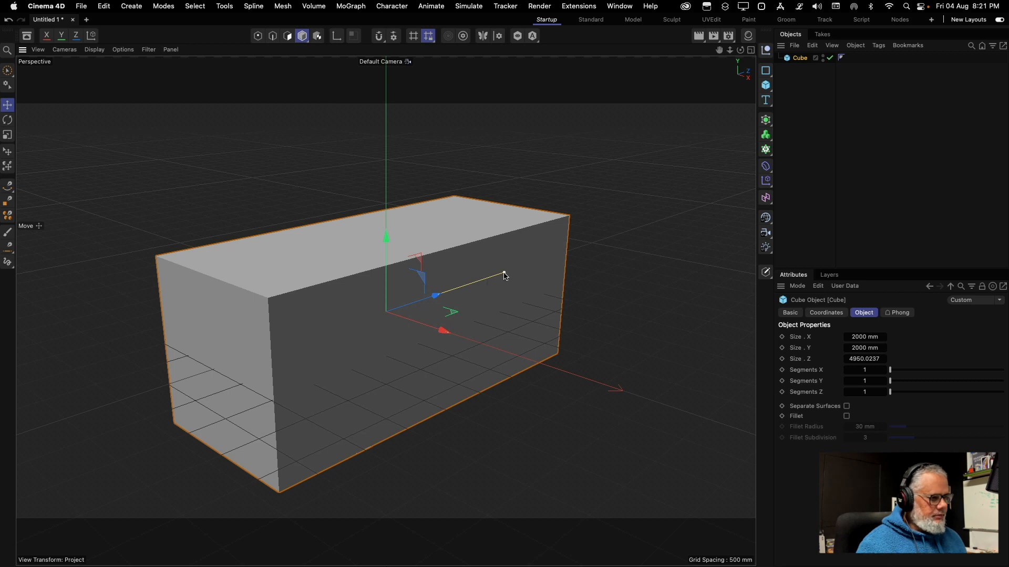
# Shorten the cube along its Z axis and set its Z size to exactly 2000 mm
pyautogui.moveTo(503, 275); pyautogui.dragTo(472, 292)
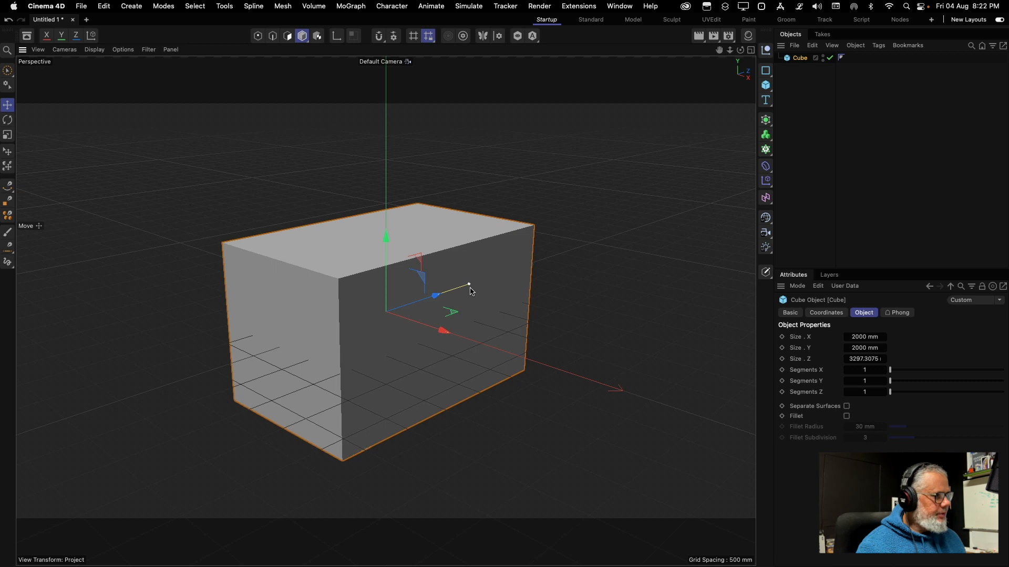
pyautogui.doubleClick(859, 359)
pyautogui.write('2000')
pyautogui.press('Return')
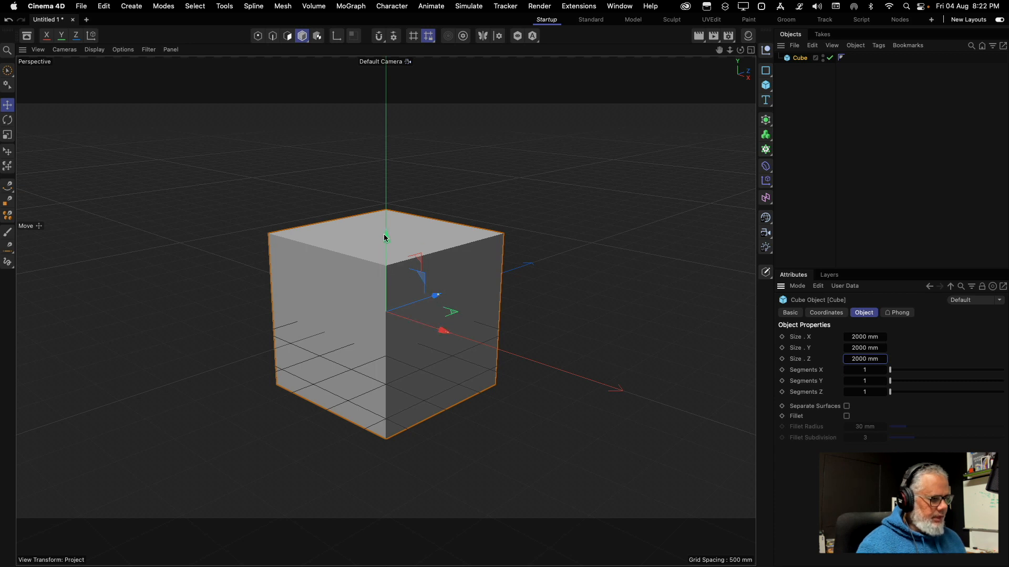
# Flatten the cube along its Y axis and set its Y size to exactly 500 mm
pyautogui.moveTo(385, 231); pyautogui.dragTo(389, 279)
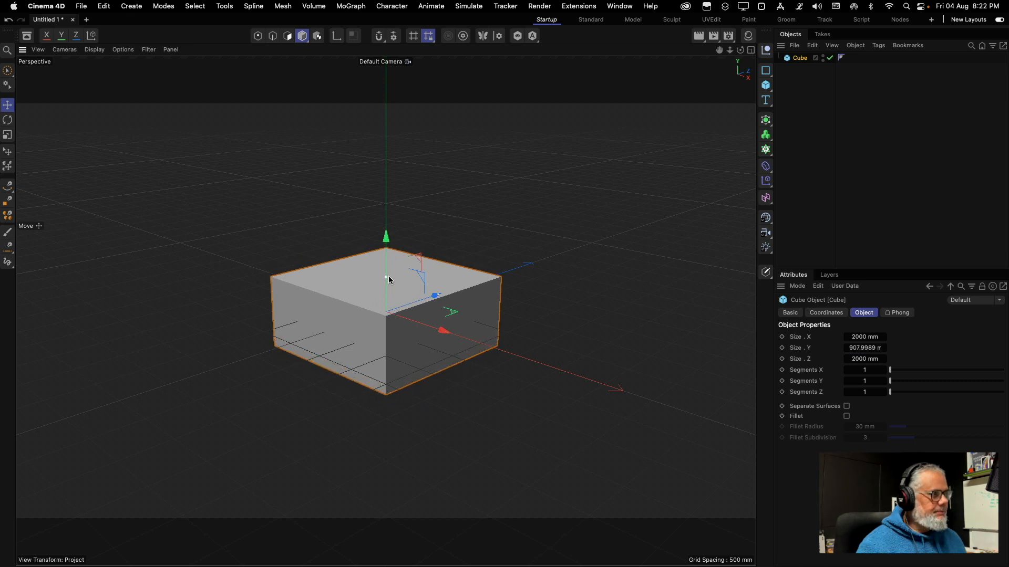
pyautogui.click(853, 347)
pyautogui.write('500')
pyautogui.press('Return')
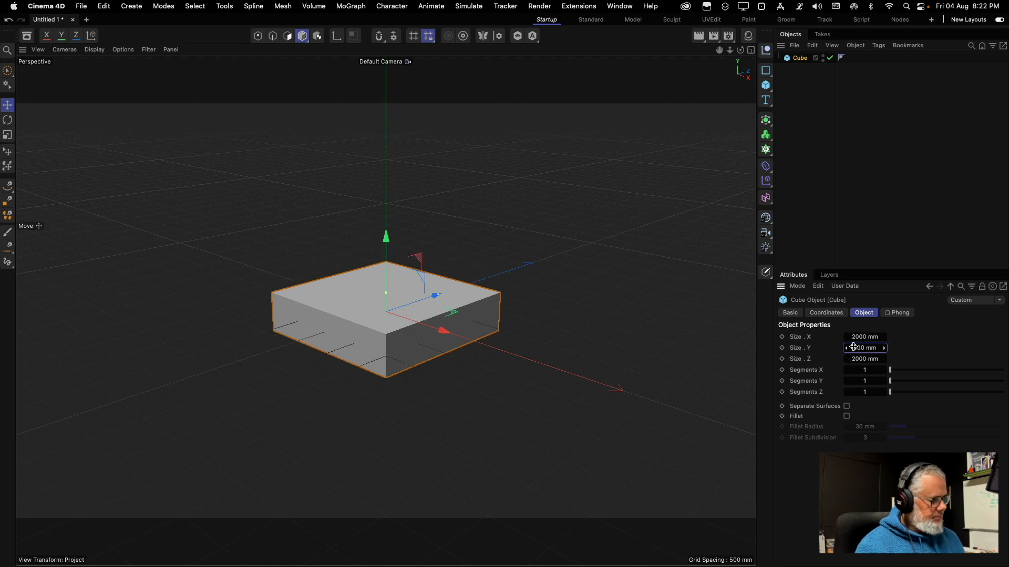
# Narrow the cube along its X axis and set its X size to 300 mm
pyautogui.moveTo(450, 335); pyautogui.dragTo(421, 320)
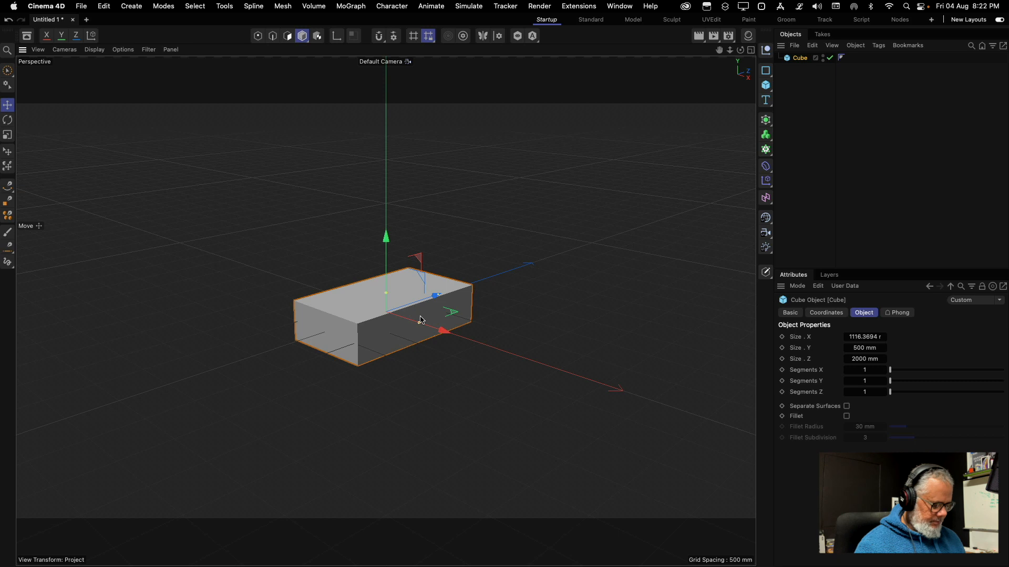
pyautogui.click(861, 337)
pyautogui.write('300')
pyautogui.press('Return')
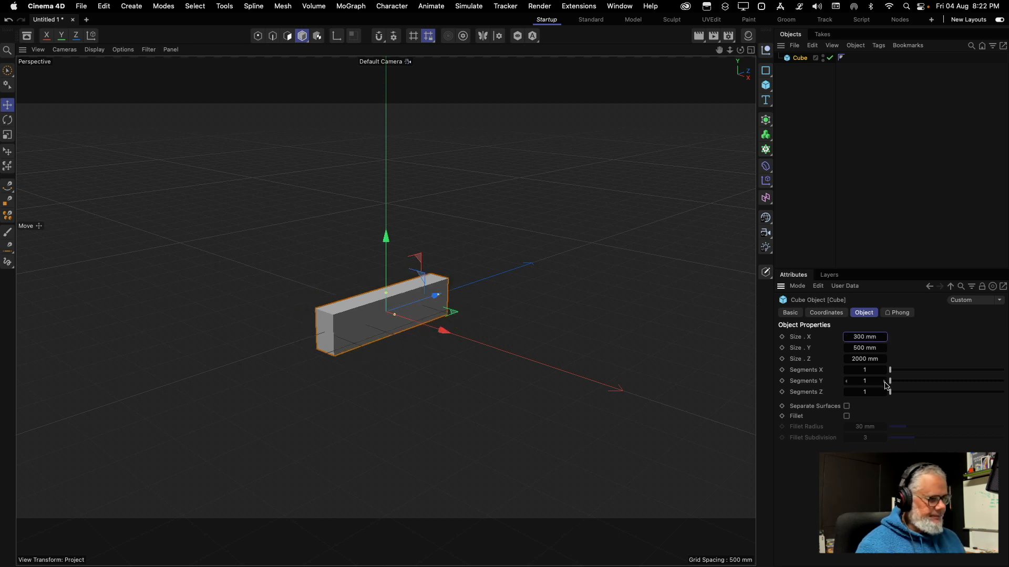
# Frame the cube in the view, widen it along X, and set its X size to exactly 400 mm
pyautogui.press('s')
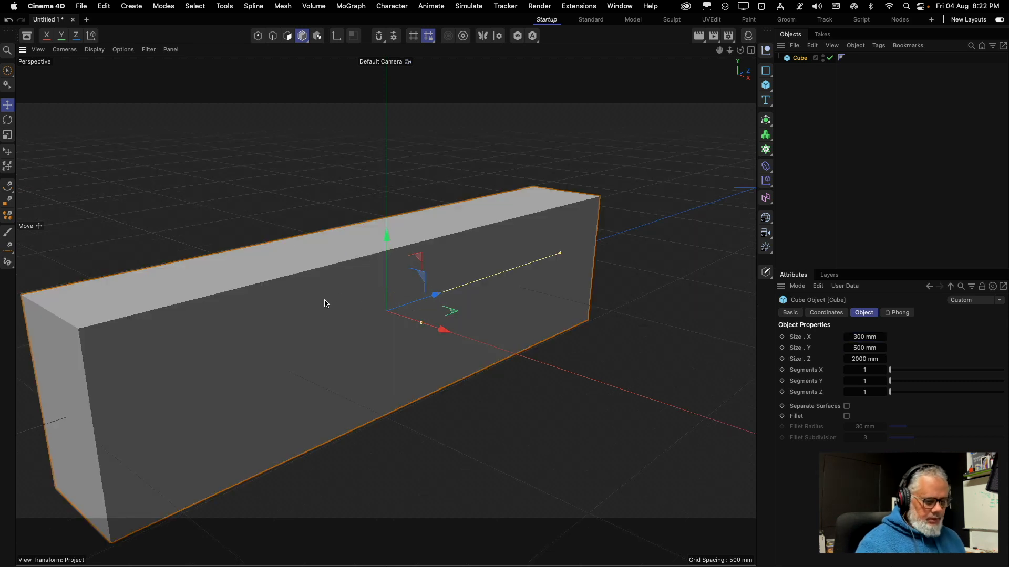
pyautogui.keyDown('alt'); pyautogui.moveTo(330, 308); pyautogui.dragTo(511, 232); pyautogui.keyUp('alt')
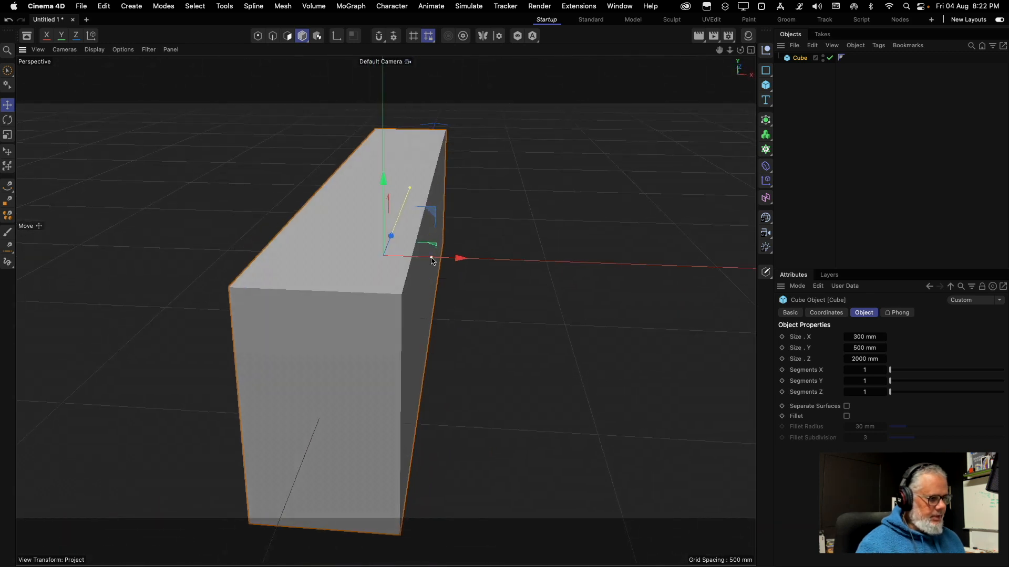
pyautogui.moveTo(457, 259); pyautogui.dragTo(446, 258)
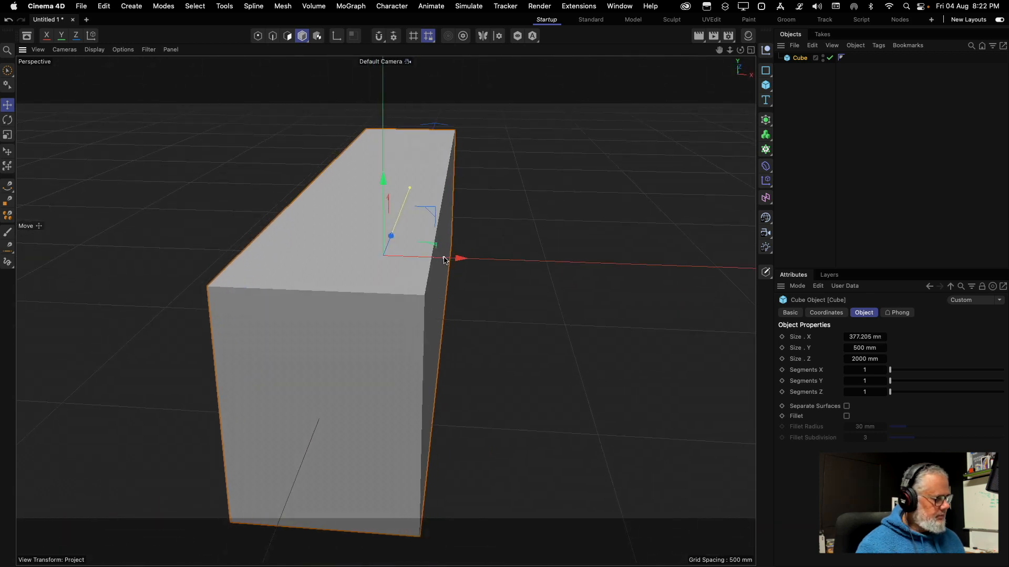
pyautogui.click(856, 339)
pyautogui.write('400')
pyautogui.press('Return')
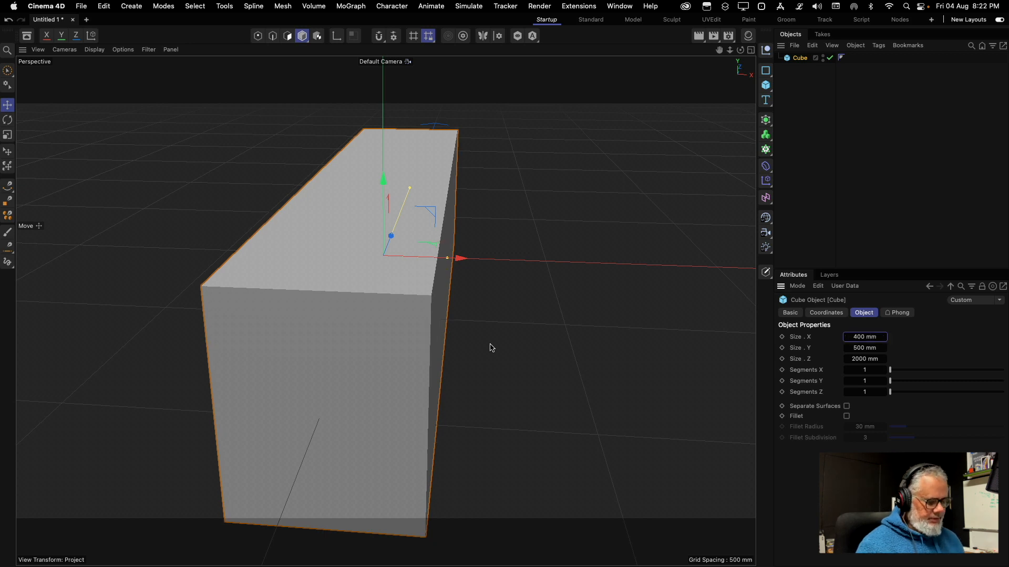
# Save the project to the Desktop under the file name Round Table.c4d
pyautogui.keyDown('alt'); pyautogui.moveTo(420, 310); pyautogui.dragTo(333, 313); pyautogui.keyUp('alt')
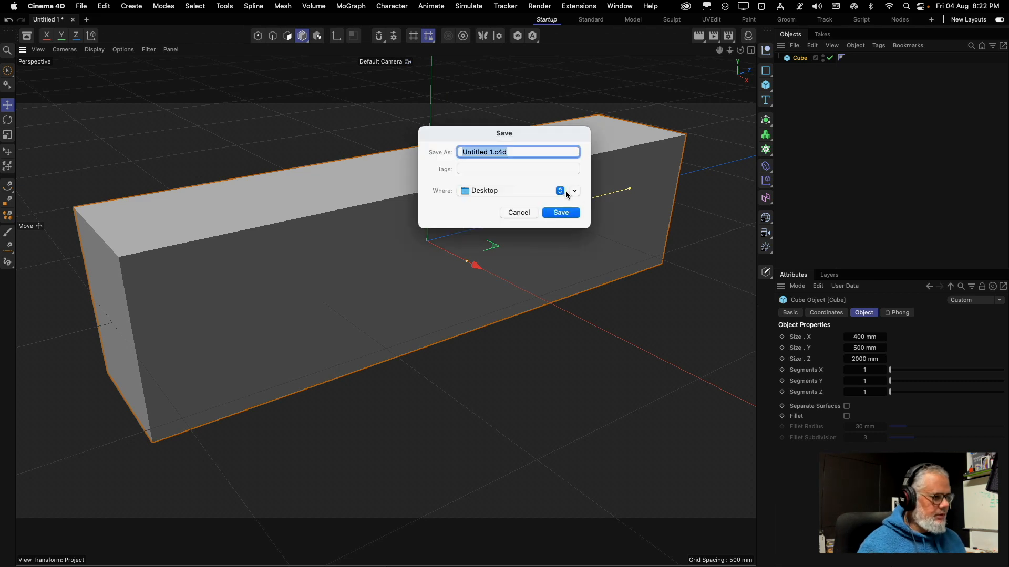
pyautogui.click(493, 152)
pyautogui.moveTo(493, 153); pyautogui.dragTo(373, 149)
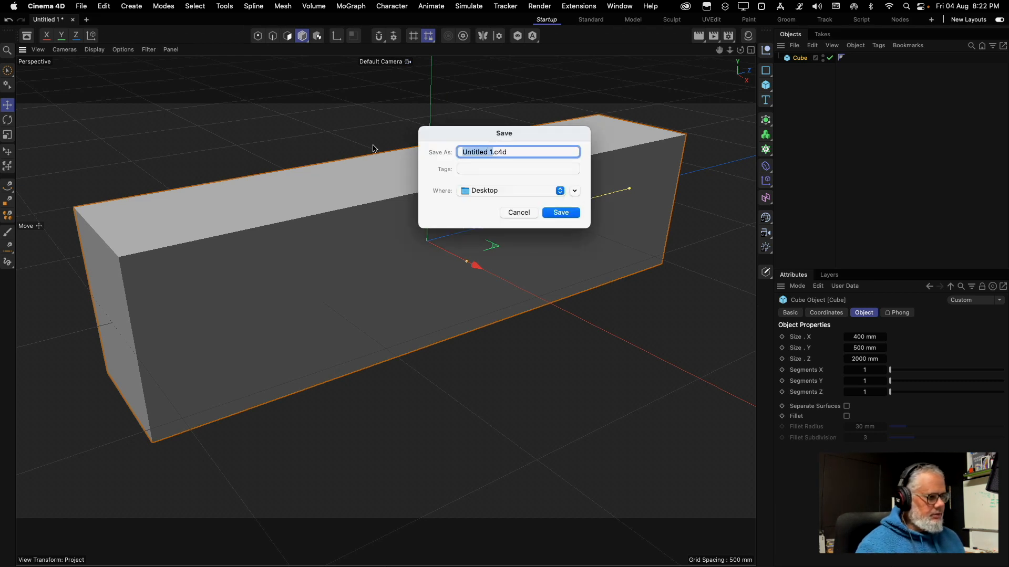
pyautogui.write('Rounfef')
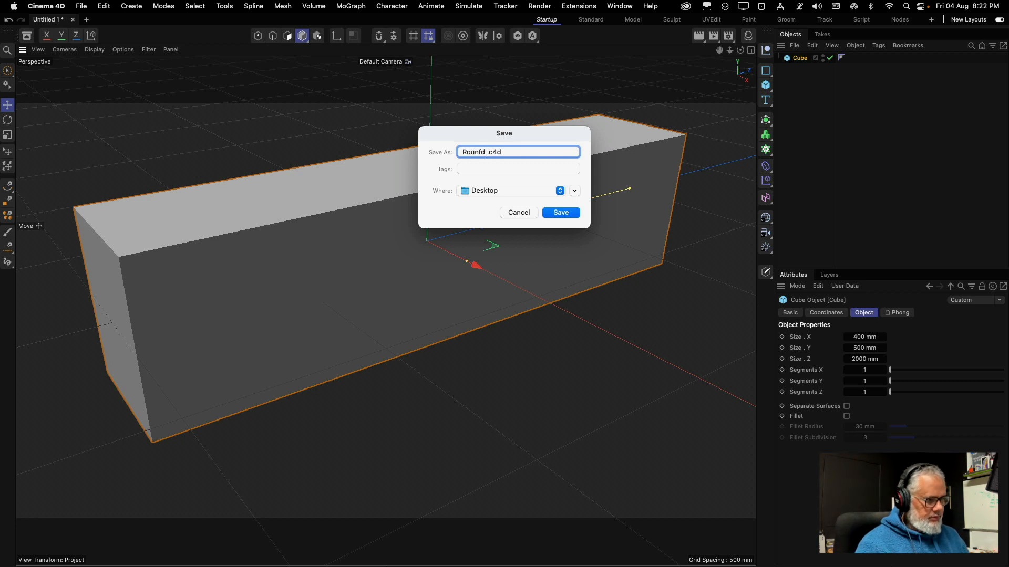
pyautogui.press('BackSpace')
pyautogui.press('BackSpace')
pyautogui.press('BackSpace')
pyautogui.press('BackSpace')
pyautogui.write('d')
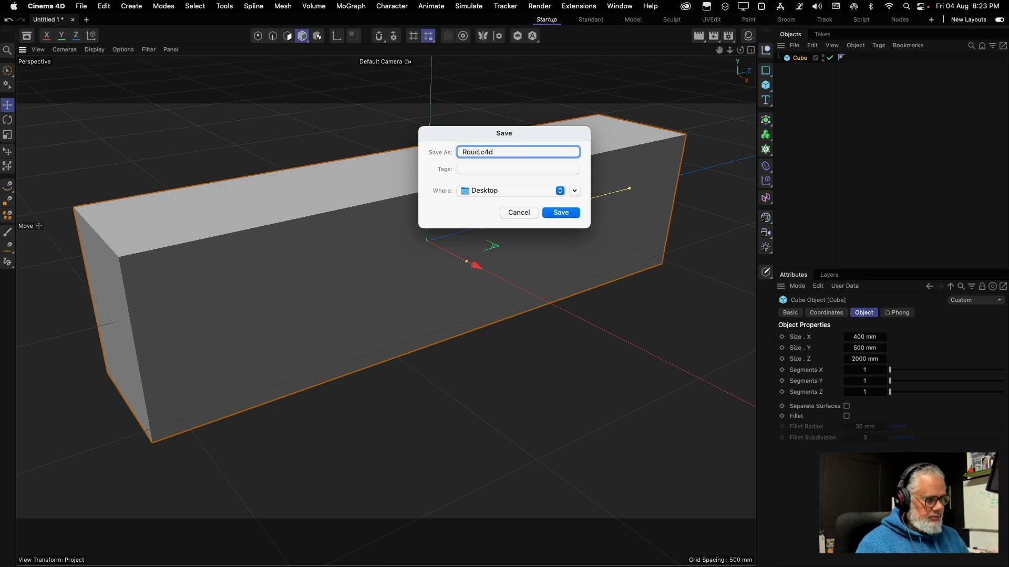
pyautogui.press('BackSpace')
pyautogui.write('nd Table')
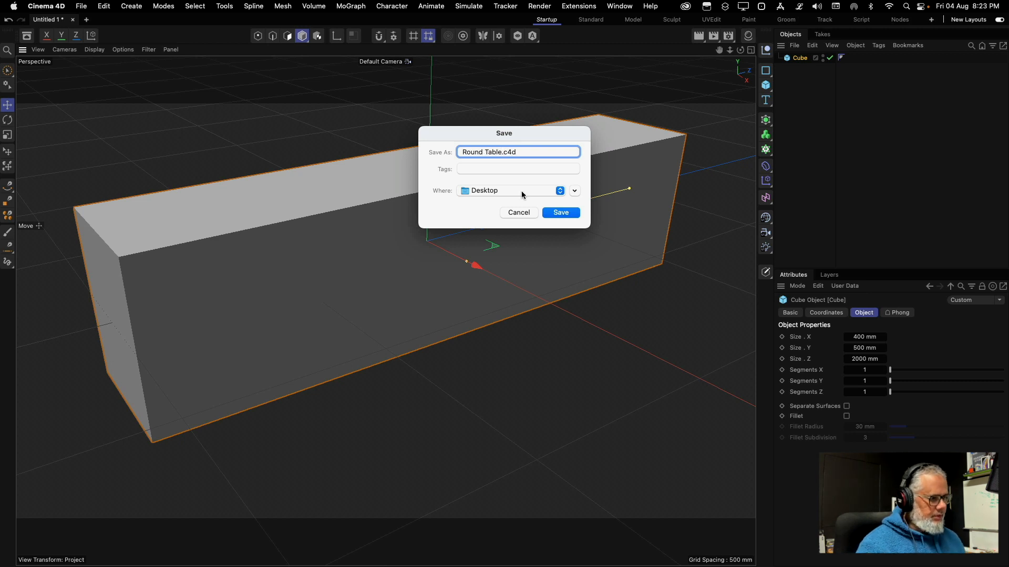
pyautogui.click(560, 213)
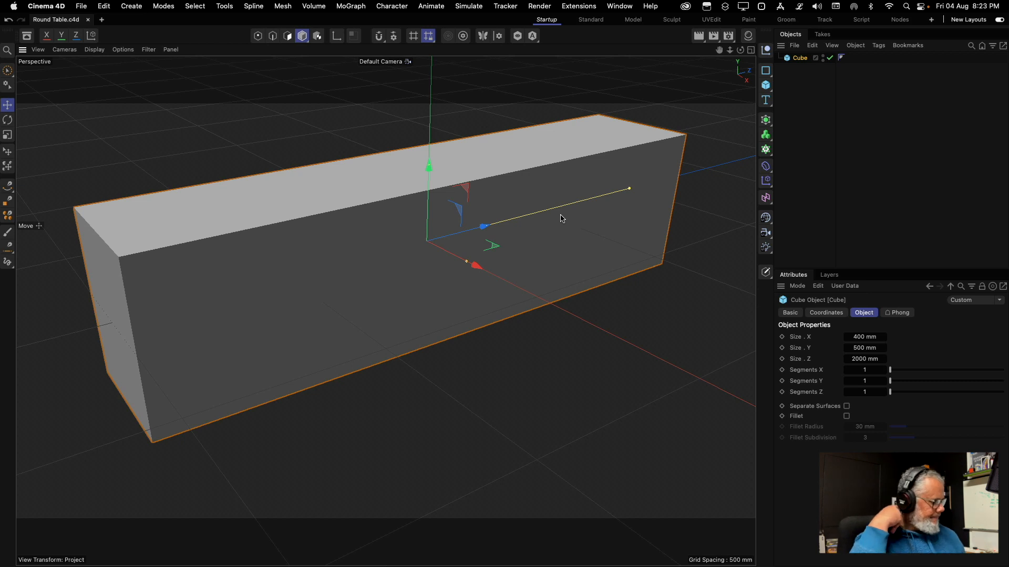
# Make the cube editable and delete its two long vertical side polygons, leaving an open rectangular frame
pyautogui.click(766, 272)
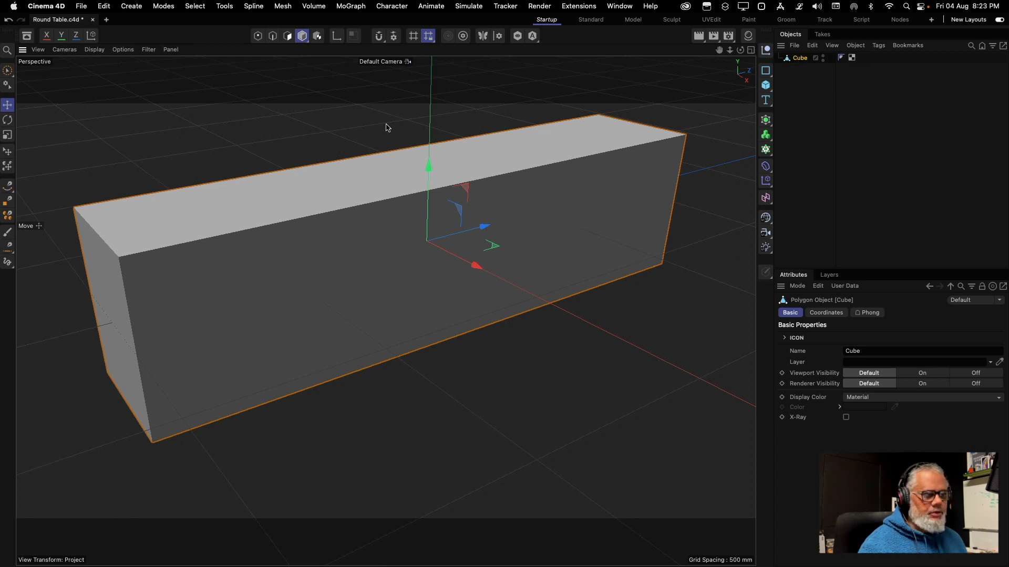
pyautogui.click(287, 35)
pyautogui.press('9')
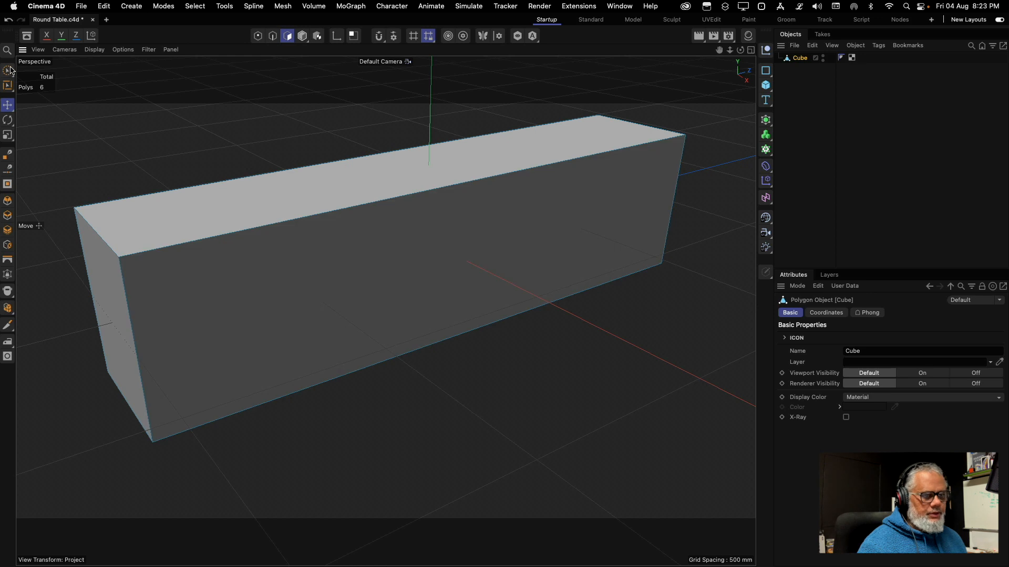
pyautogui.click(409, 270)
pyautogui.press('Delete')
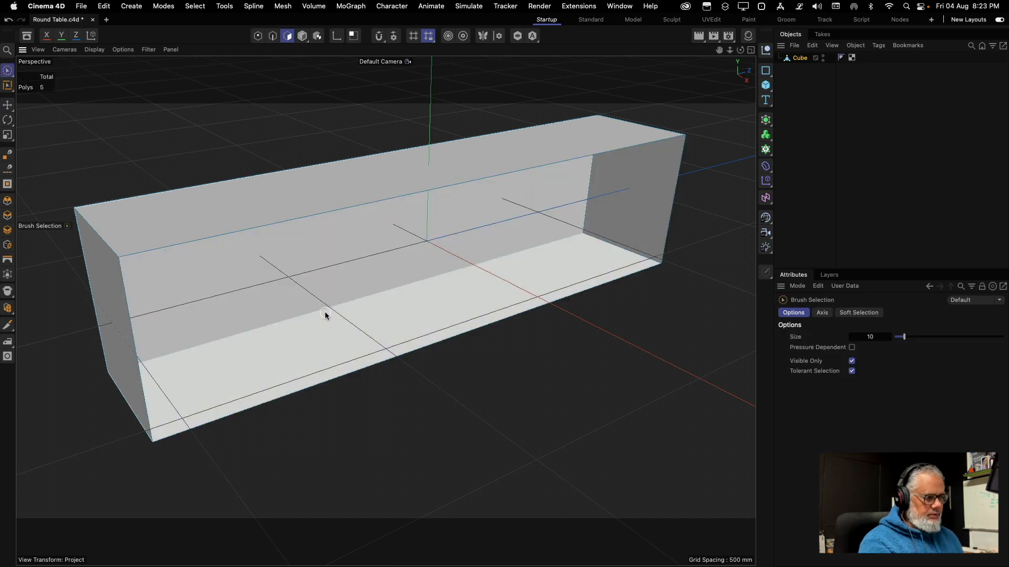
pyautogui.click(434, 241)
pyautogui.press('Delete')
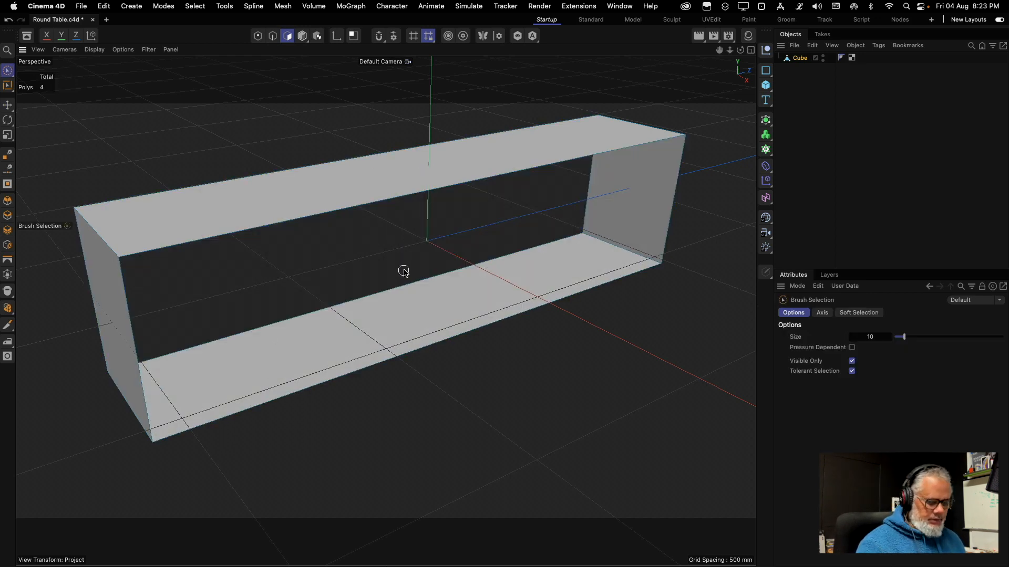
# Hide the workplane grid in the perspective view and render a preview of the open frame
pyautogui.keyDown('alt'); pyautogui.moveTo(329, 279); pyautogui.dragTo(365, 261); pyautogui.keyUp('alt')
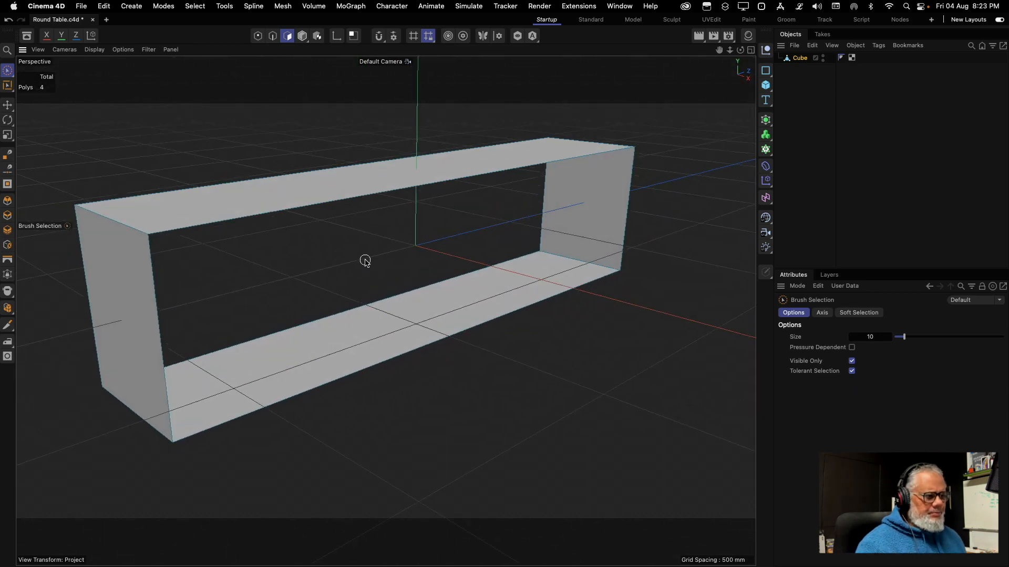
pyautogui.click(148, 50)
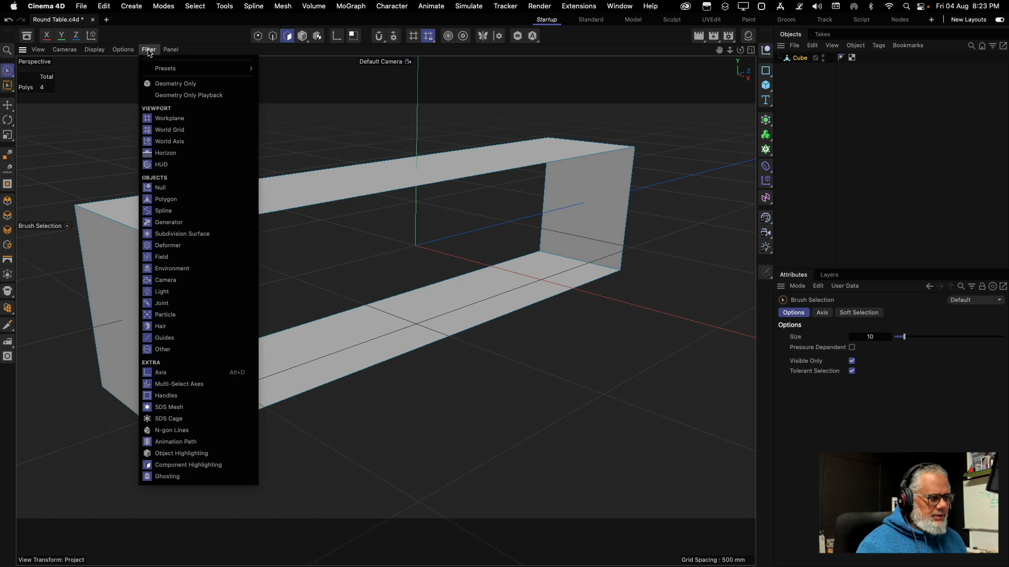
pyautogui.click(171, 118)
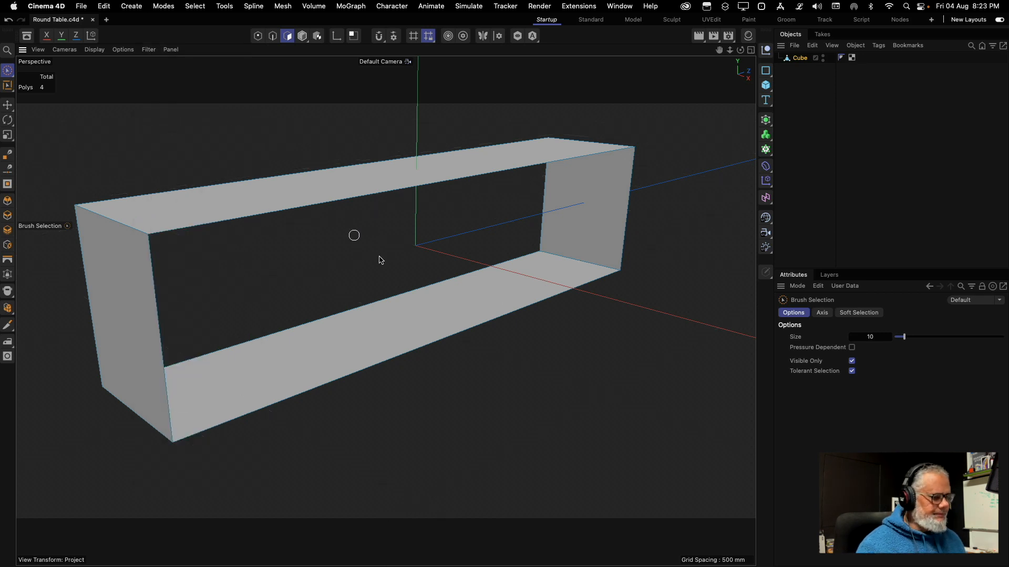
pyautogui.keyDown('alt'); pyautogui.moveTo(386, 250); pyautogui.dragTo(370, 263); pyautogui.keyUp('alt')
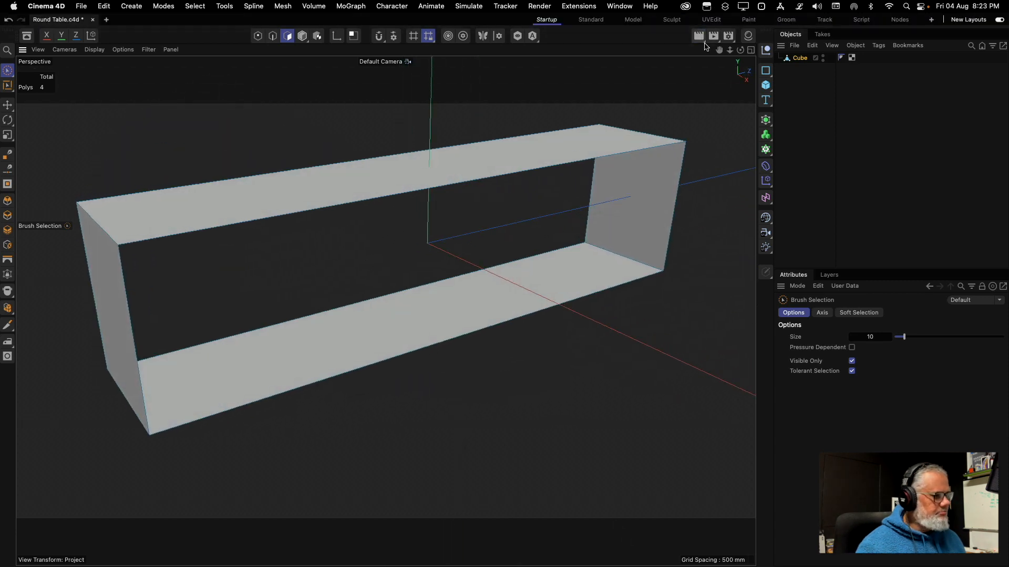
pyautogui.click(700, 36)
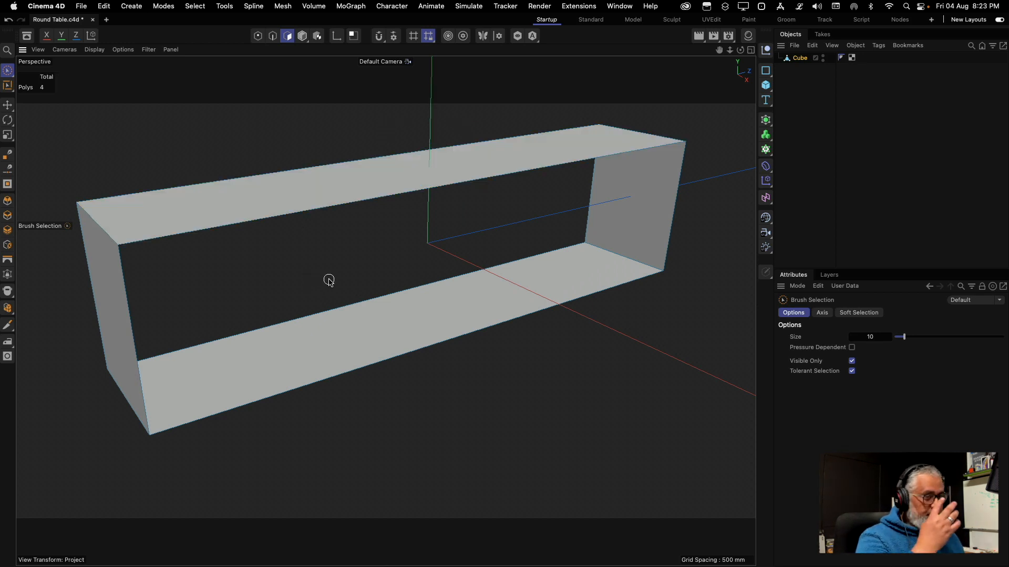
# Bevel the four short corner edges of the frame in Chamfer mode with an offset of about 60 mm
pyautogui.click(273, 36)
pyautogui.click(98, 222)
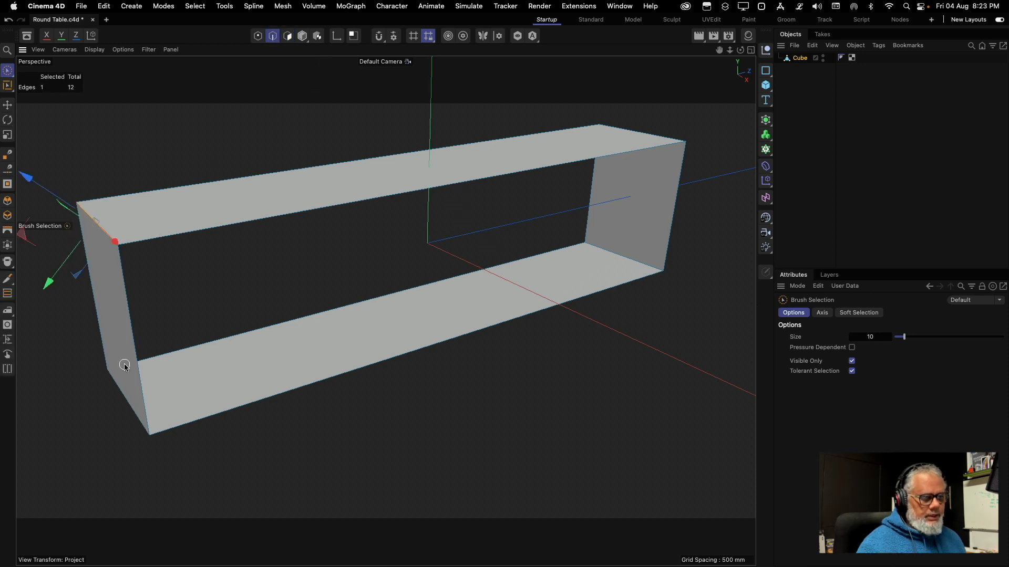
pyautogui.keyDown('shift'); pyautogui.click(131, 411); pyautogui.keyUp('shift')
pyautogui.keyDown('shift'); pyautogui.click(641, 264); pyautogui.keyUp('shift')
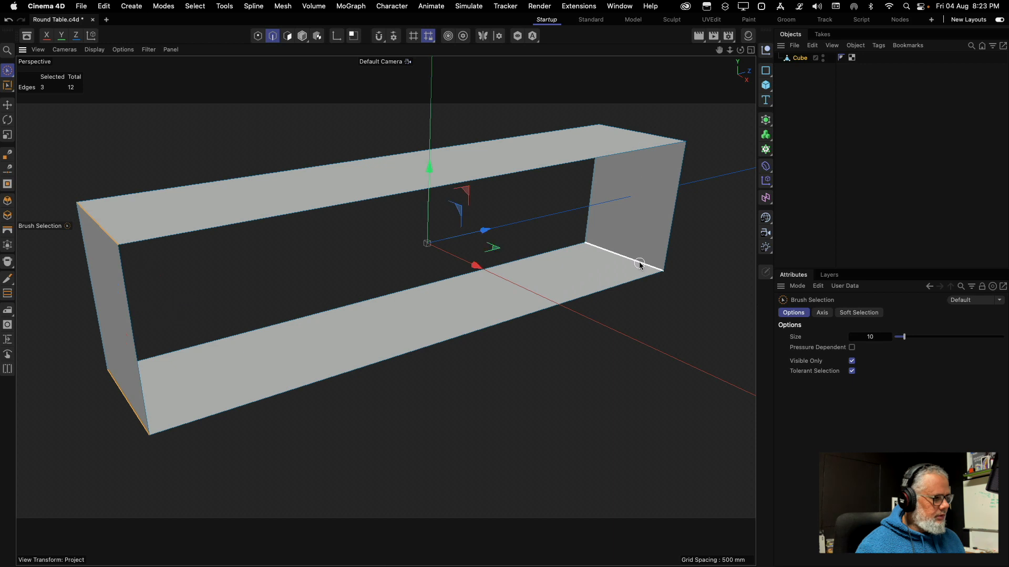
pyautogui.keyDown('shift'); pyautogui.click(633, 134); pyautogui.keyUp('shift')
pyautogui.press('m')
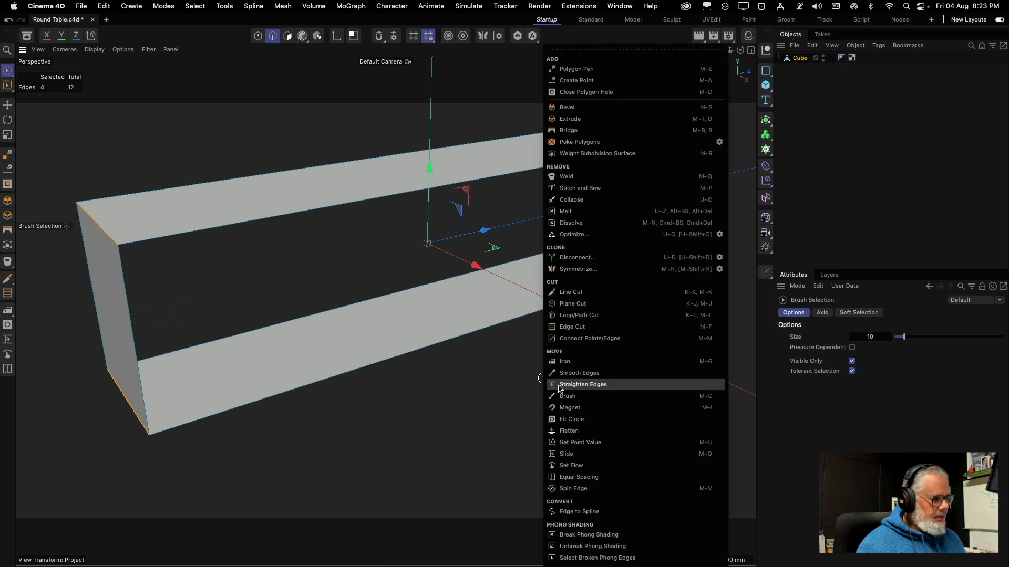
pyautogui.click(574, 108)
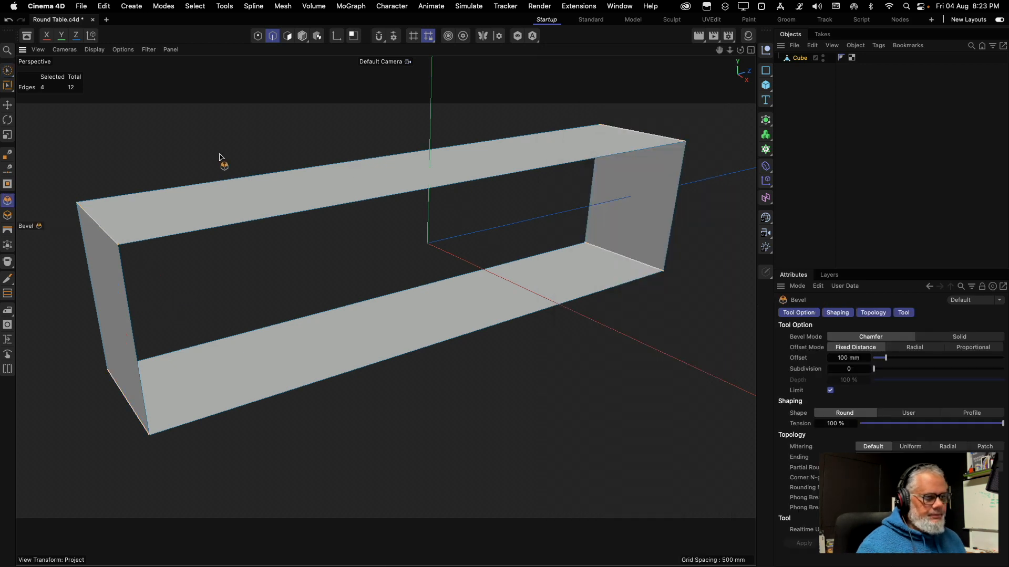
pyautogui.moveTo(221, 162); pyautogui.dragTo(250, 162)
pyautogui.moveTo(387, 310); pyautogui.dragTo(389, 310)
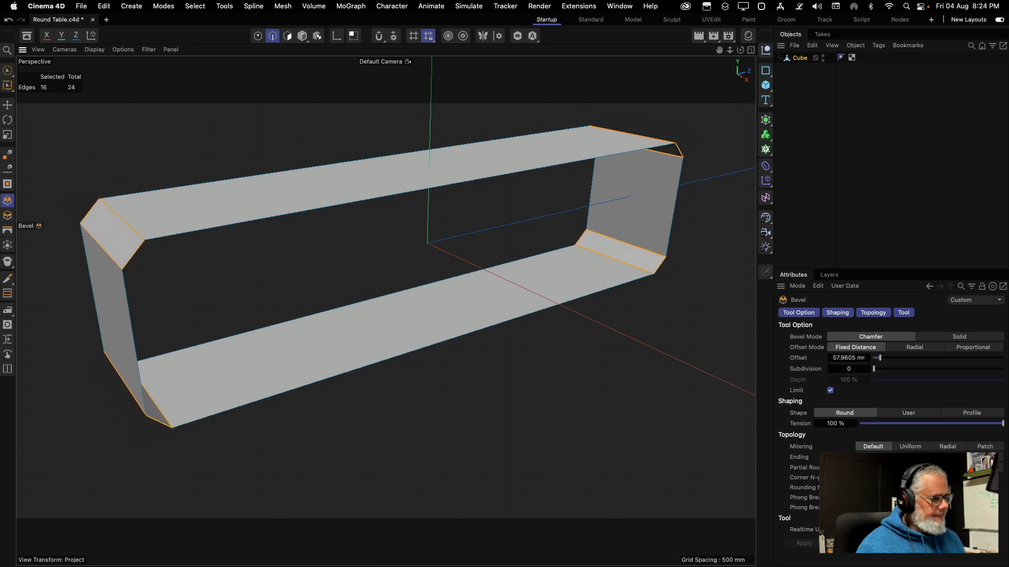
pyautogui.moveTo(568, 356); pyautogui.dragTo(570, 356)
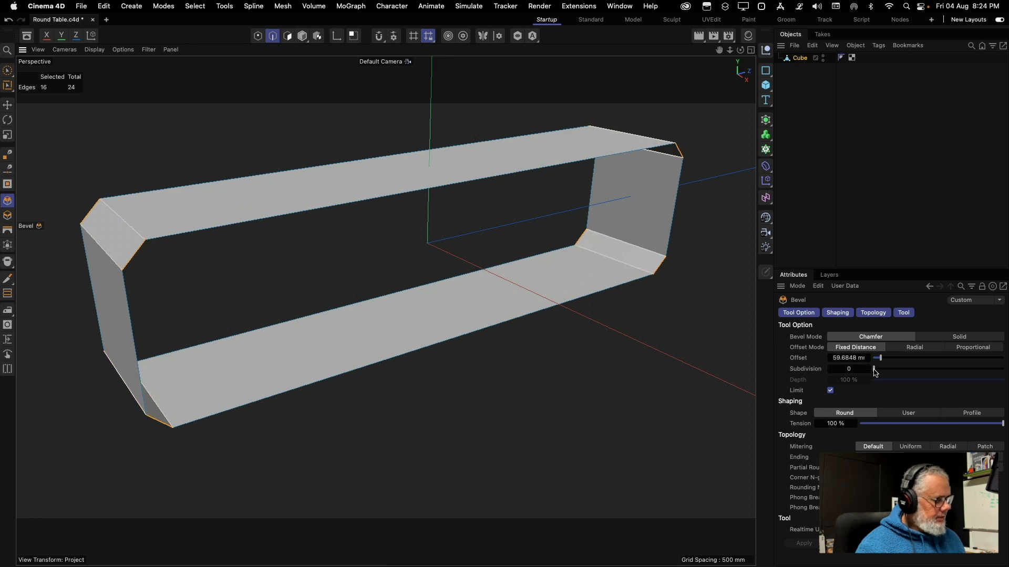
# Set the bevel's subdivision to 15, render a preview of the rounded corners, and leave the Bevel tool
pyautogui.moveTo(875, 372); pyautogui.dragTo(971, 372)
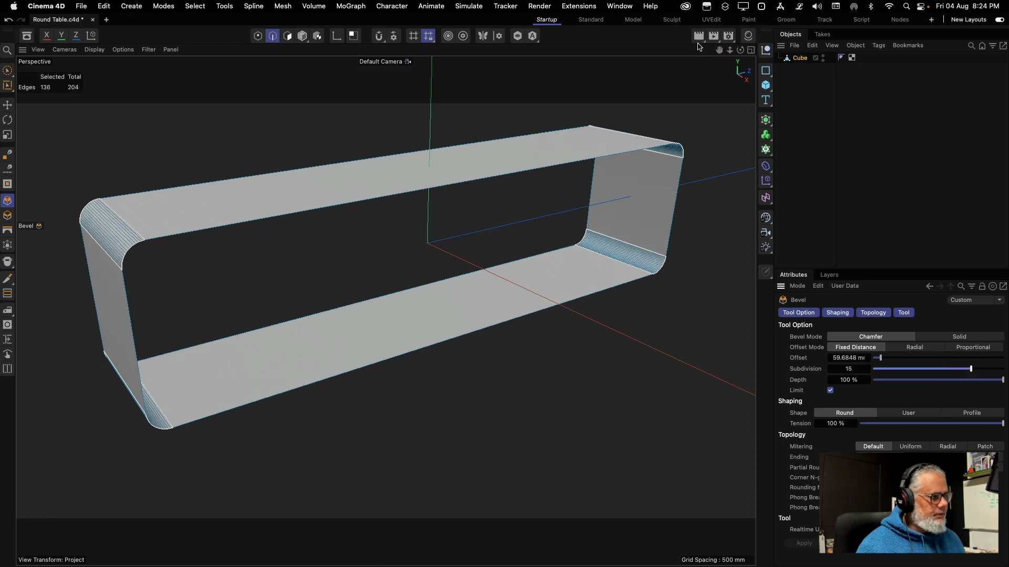
pyautogui.click(699, 39)
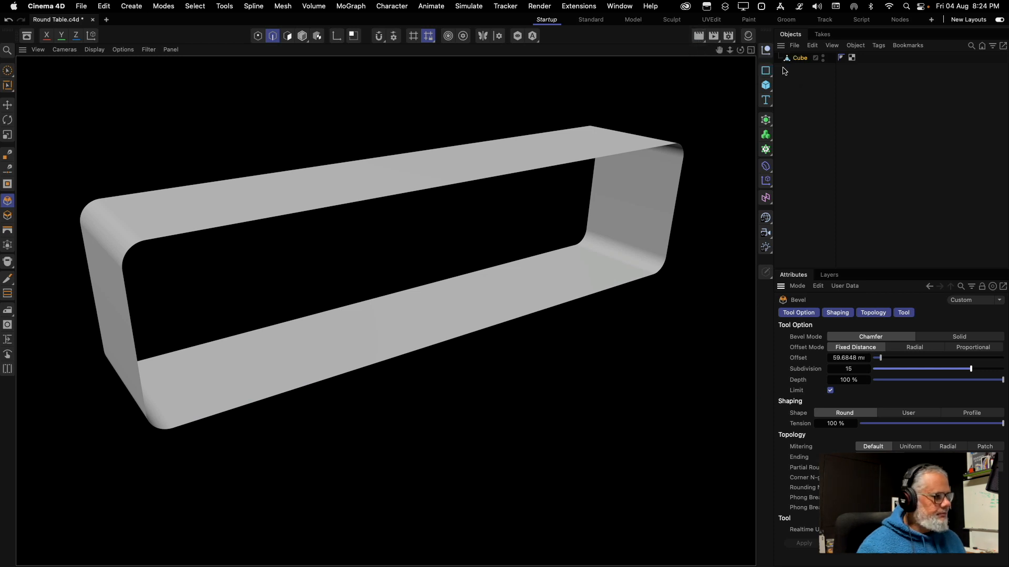
pyautogui.click(8, 70)
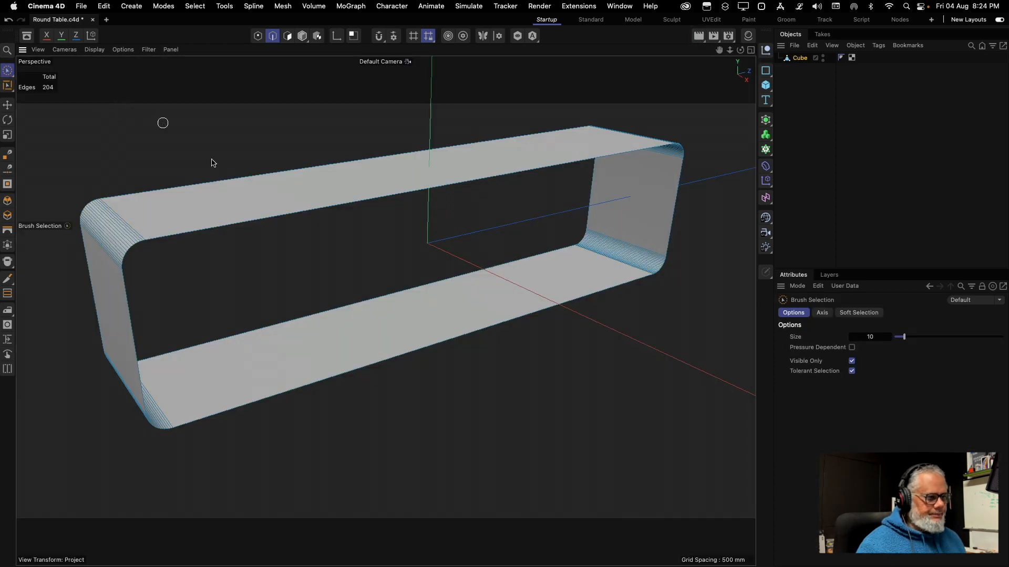
# Show all four views, frame the object in the top, front and right views, and return to the full perspective view
pyautogui.click(751, 50)
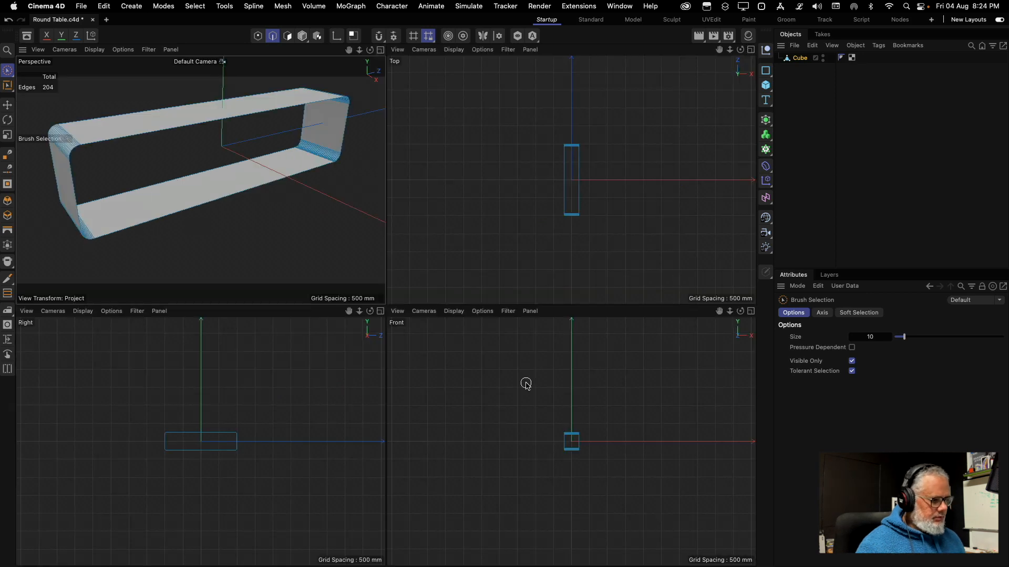
pyautogui.press('h')
pyautogui.press('h')
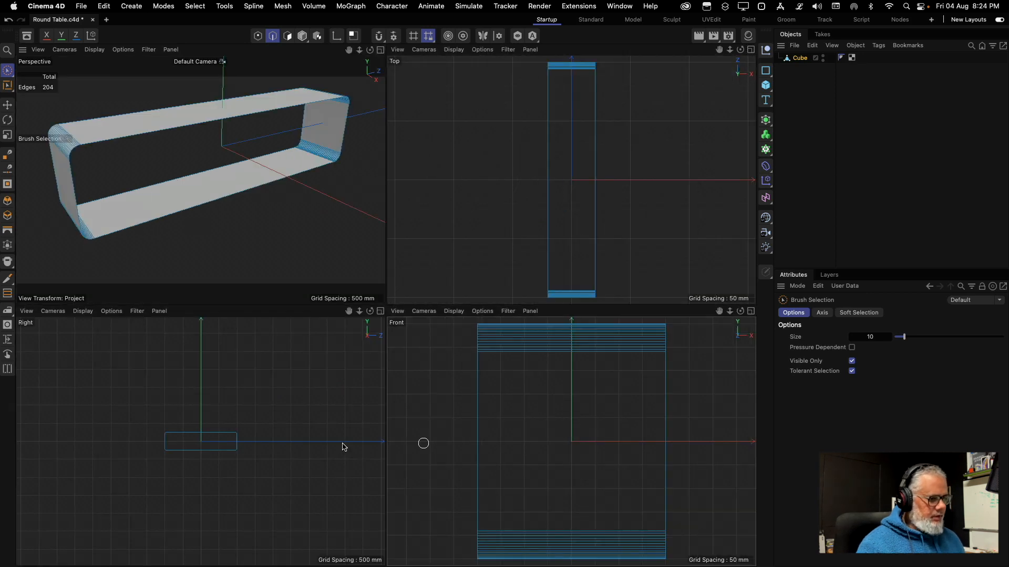
pyautogui.press('h')
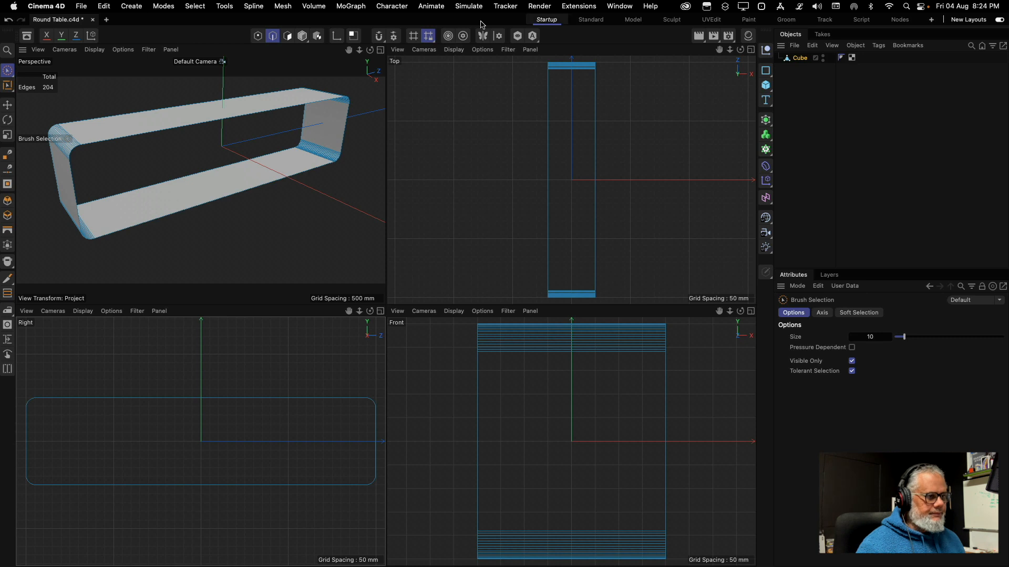
pyautogui.click(381, 50)
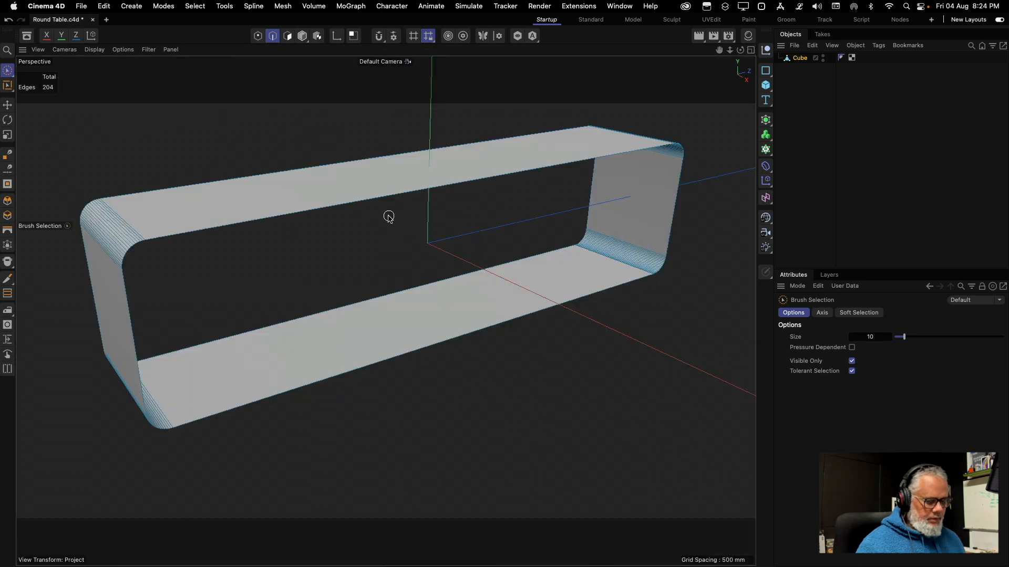
# Select both open border edge loops of the frame, front and back, with Loop Selection
pyautogui.moveTo(387, 216)
pyautogui.keyDown('alt'); pyautogui.mouseDown()
pyautogui.moveTo(309, 184)
pyautogui.moveTo(351, 168)
pyautogui.moveTo(389, 210)
pyautogui.moveTo(371, 211)
pyautogui.moveTo(378, 218)
pyautogui.mouseUp(); pyautogui.keyUp('alt')
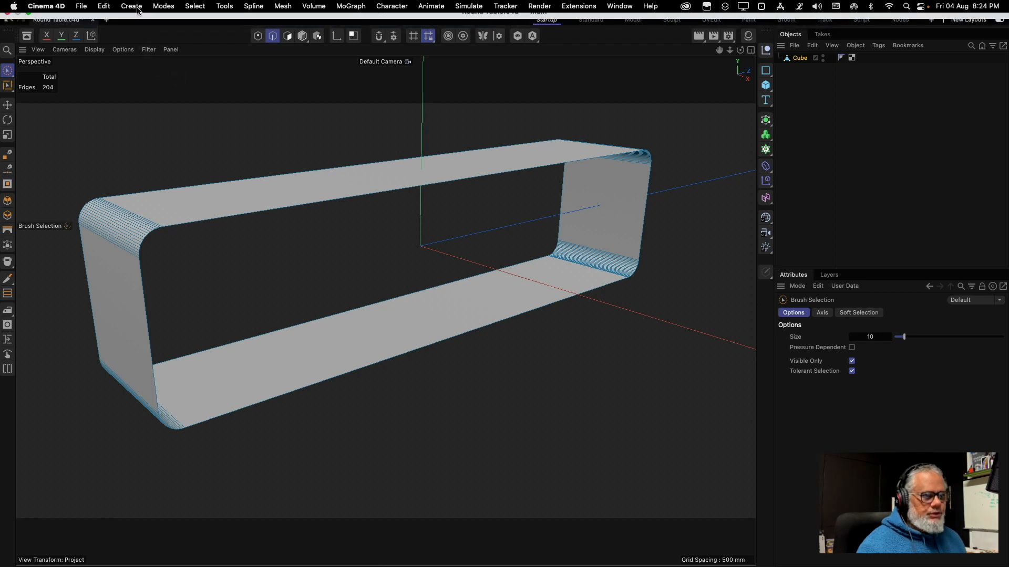
pyautogui.click(194, 7)
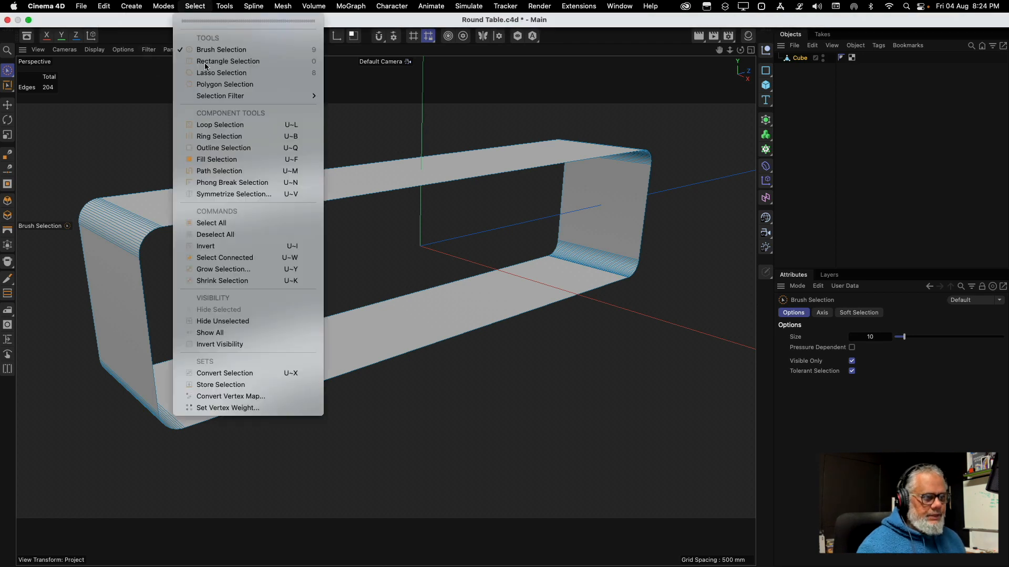
pyautogui.click(219, 126)
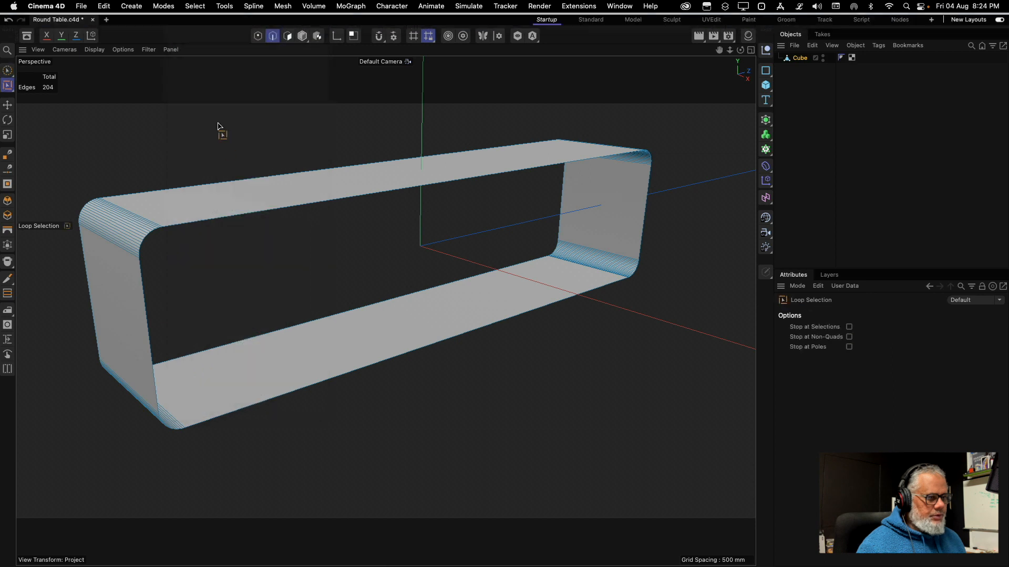
pyautogui.click(245, 221)
pyautogui.keyDown('alt'); pyautogui.moveTo(206, 220); pyautogui.dragTo(352, 206); pyautogui.keyUp('alt')
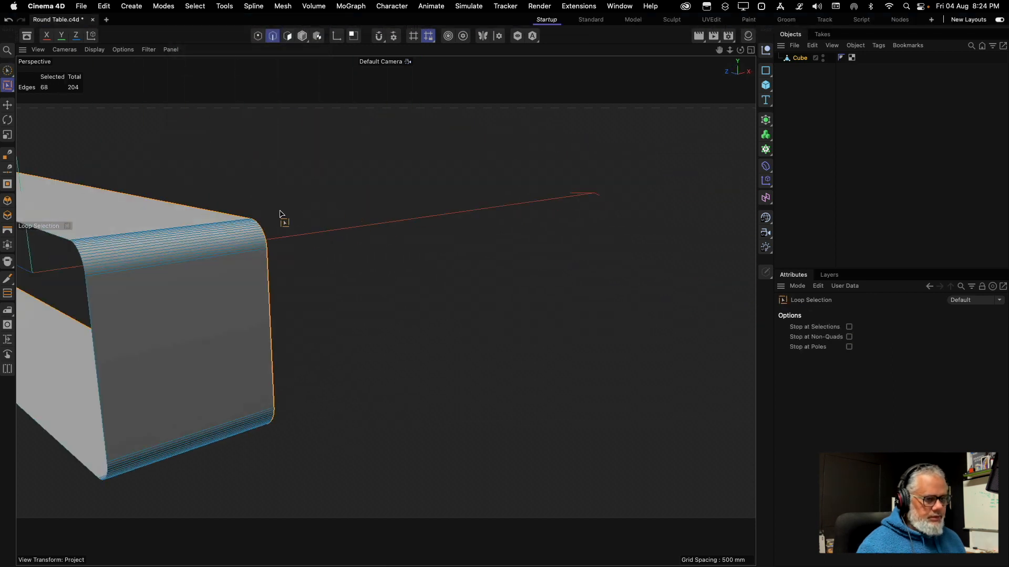
pyautogui.click(50, 235)
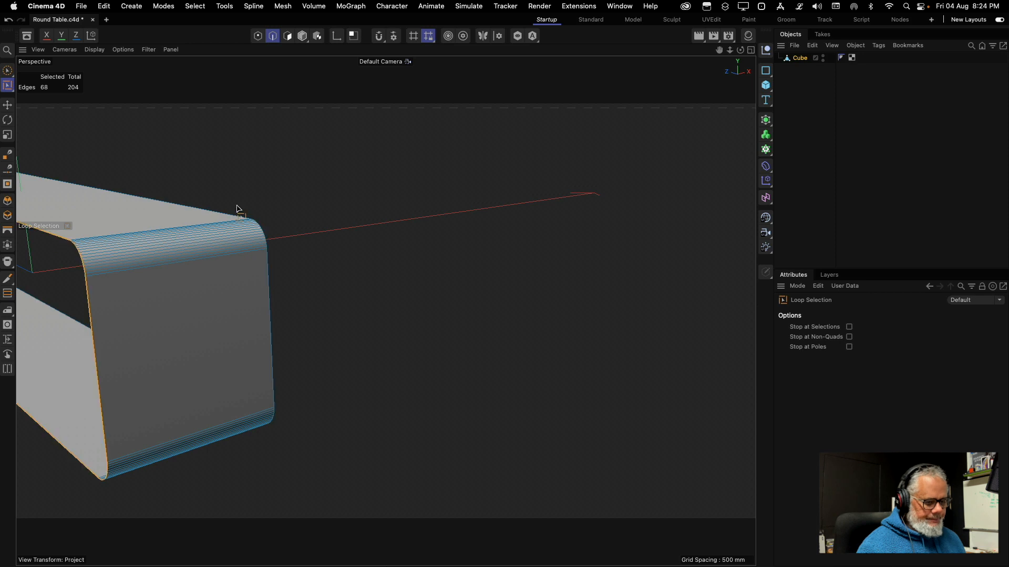
pyautogui.keyDown('alt'); pyautogui.moveTo(182, 222); pyautogui.dragTo(76, 229); pyautogui.keyUp('alt')
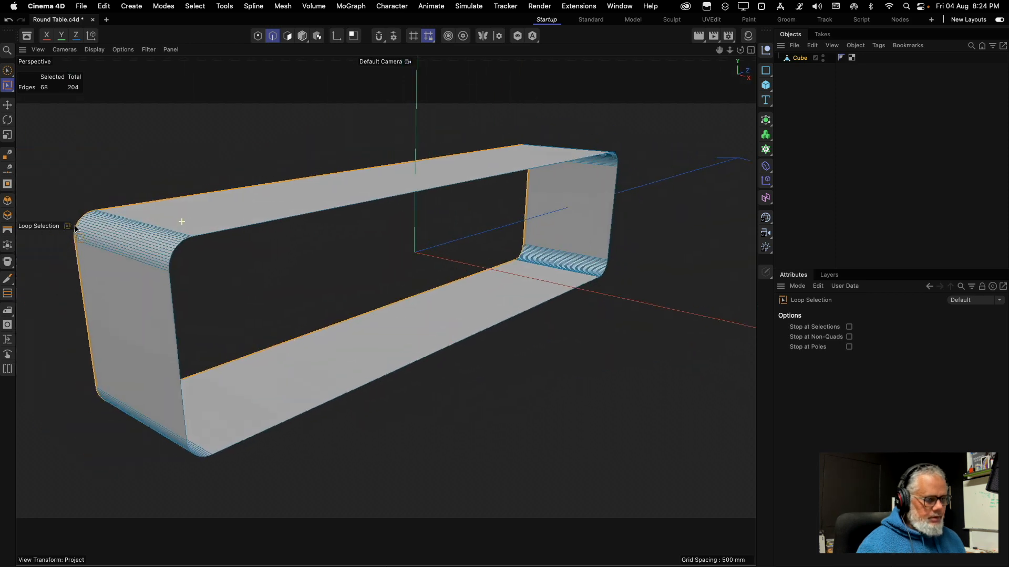
pyautogui.keyDown('shift'); pyautogui.click(274, 225); pyautogui.keyUp('shift')
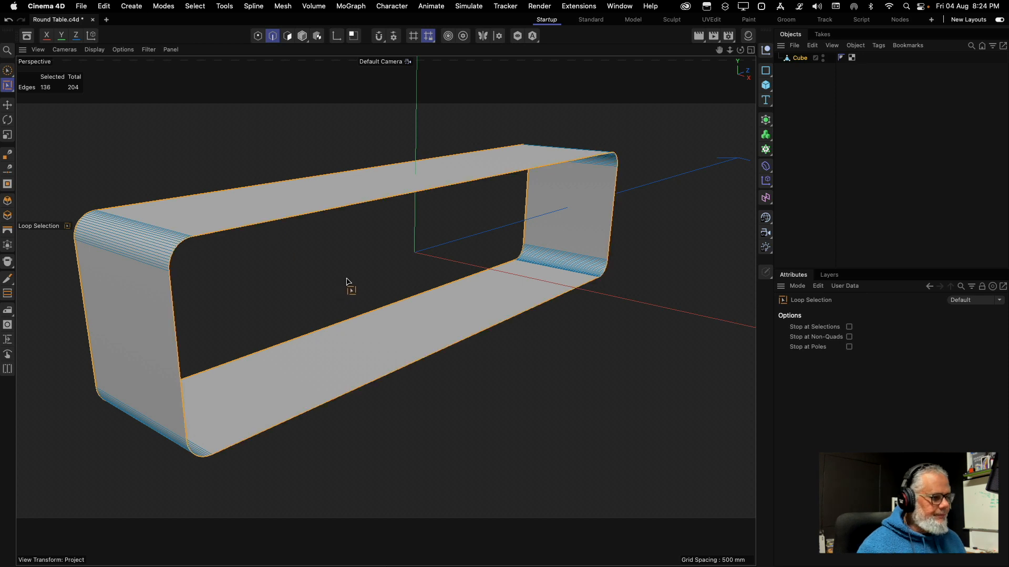
pyautogui.rightClick(354, 255)
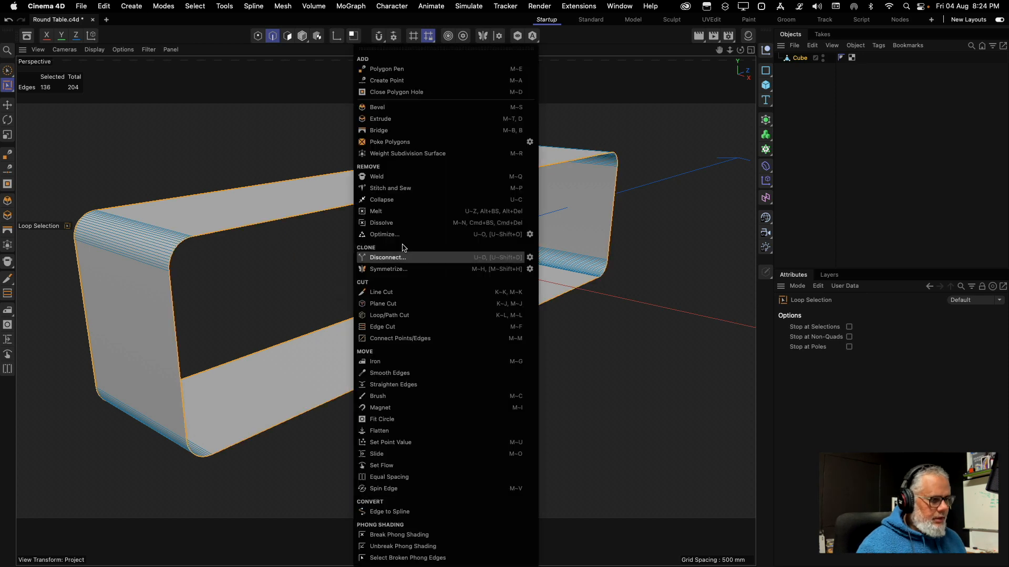
pyautogui.click(396, 108)
pyautogui.moveTo(414, 219)
pyautogui.mouseDown()
pyautogui.moveTo(437, 219)
pyautogui.moveTo(412, 215)
pyautogui.mouseUp()
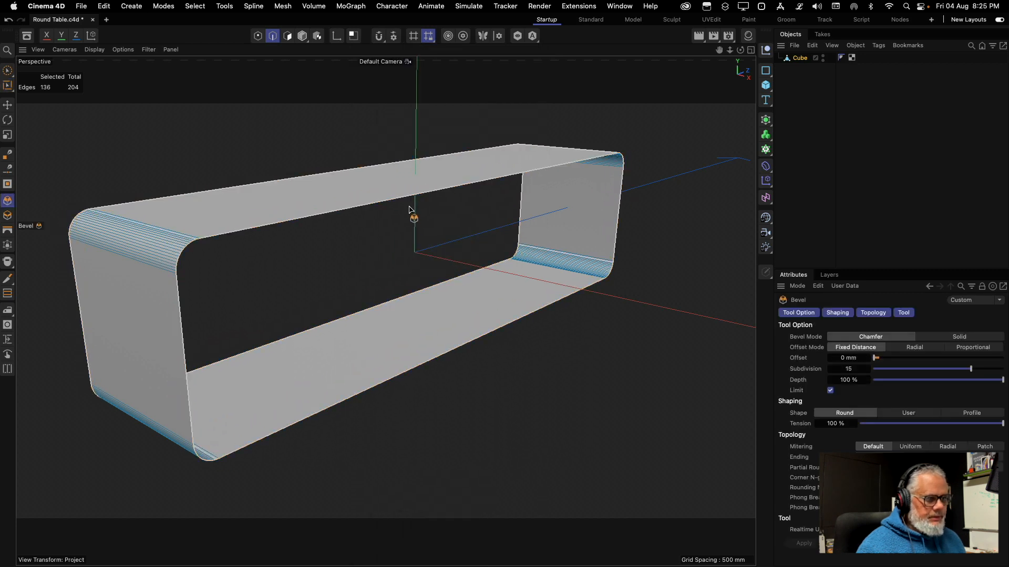
pyautogui.click(287, 36)
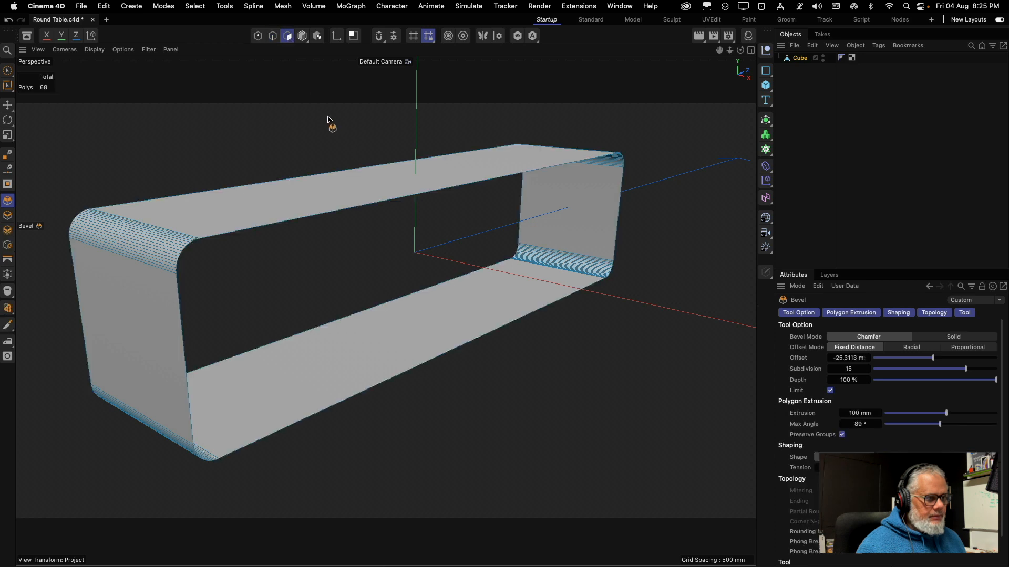
pyautogui.click(304, 218)
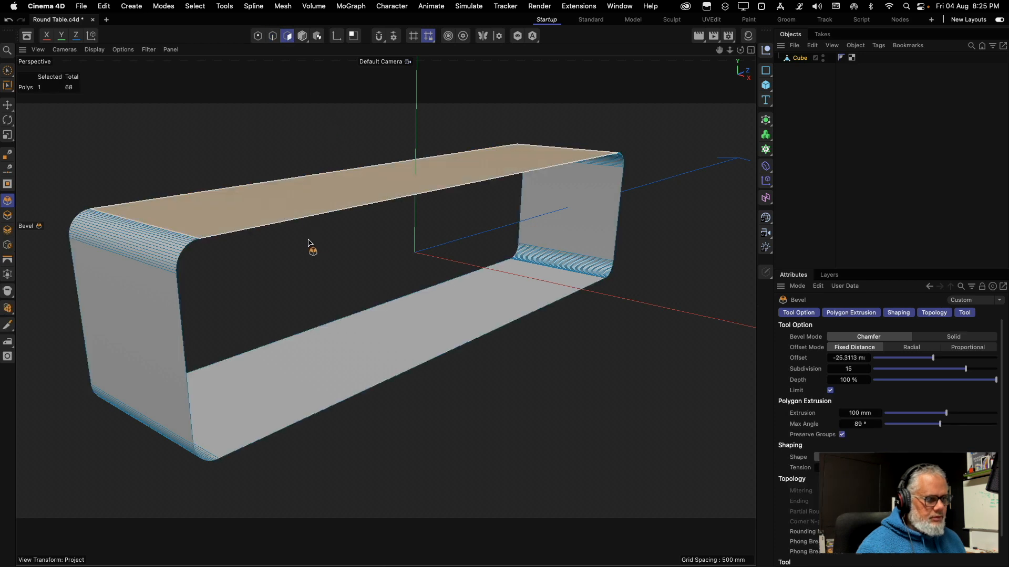
pyautogui.click(273, 35)
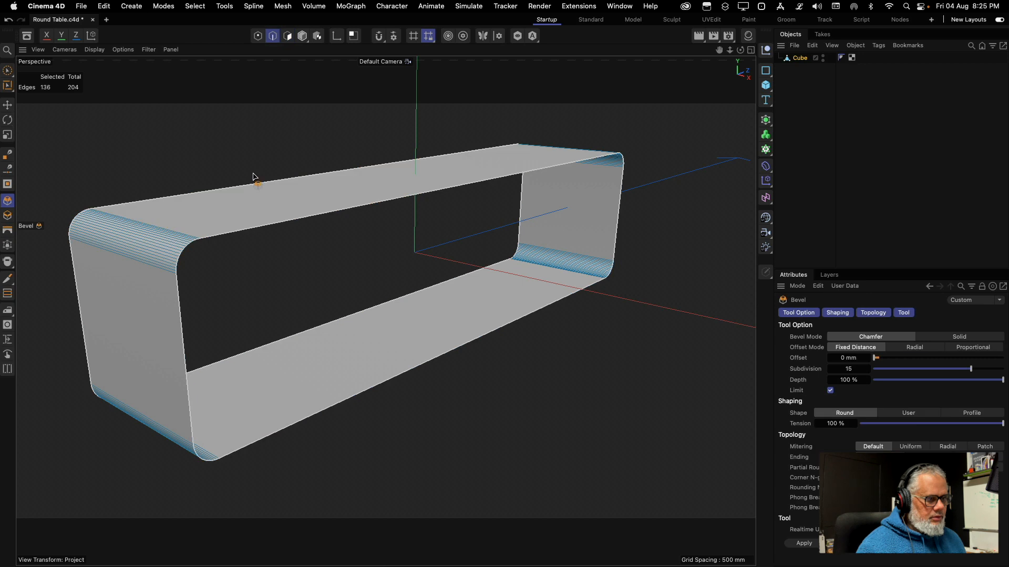
pyautogui.click(255, 230)
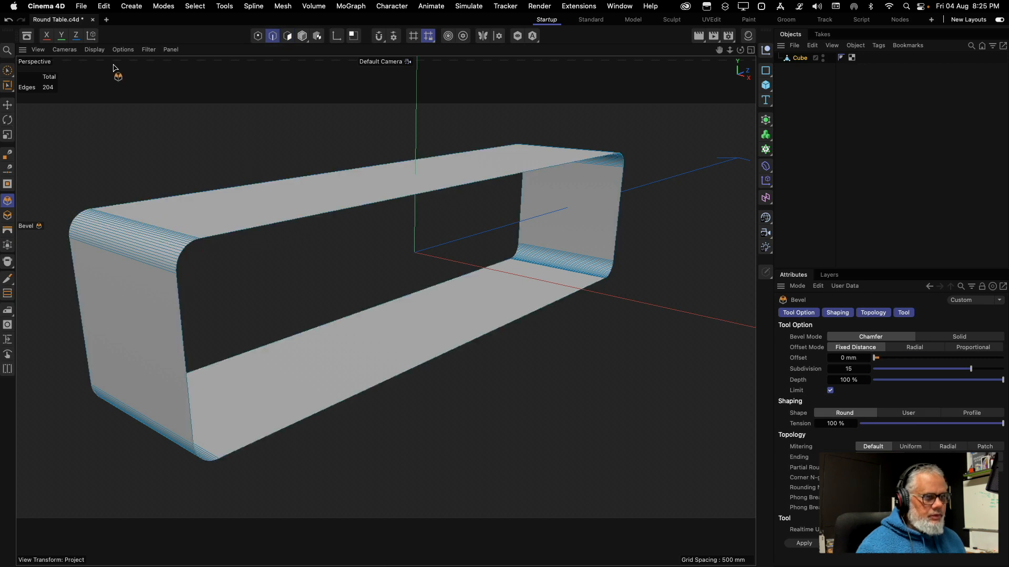
# Select the frame's front open border edge loop with Loop Selection
pyautogui.click(103, 6)
pyautogui.moveTo(127, 9)
pyautogui.moveTo(198, 9)
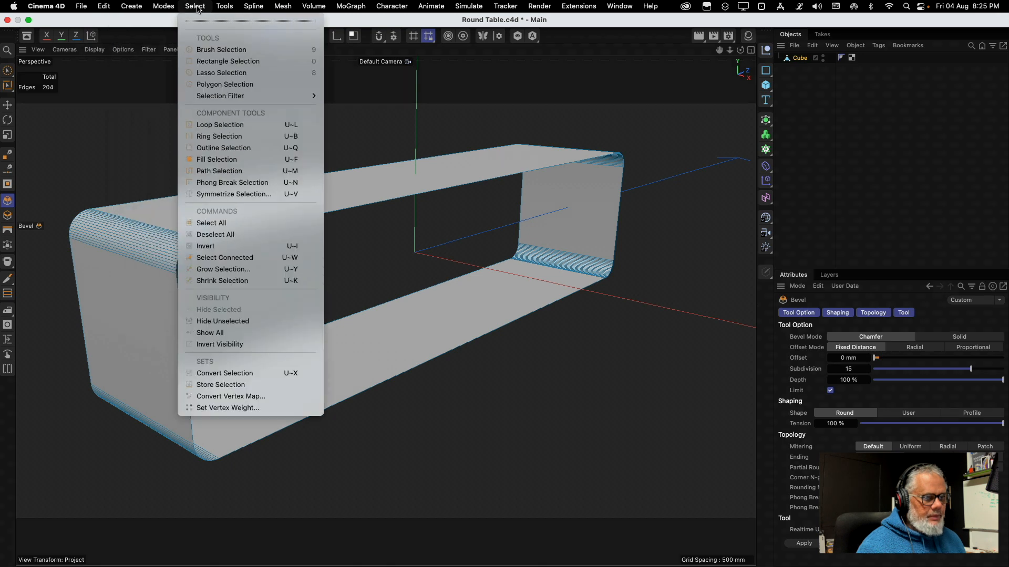
pyautogui.click(215, 125)
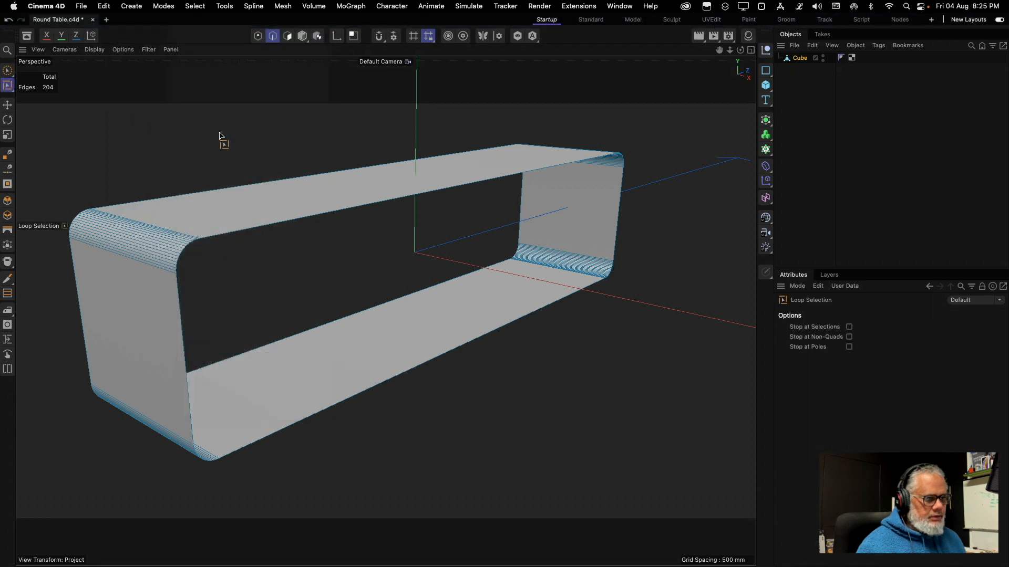
pyautogui.click(270, 247)
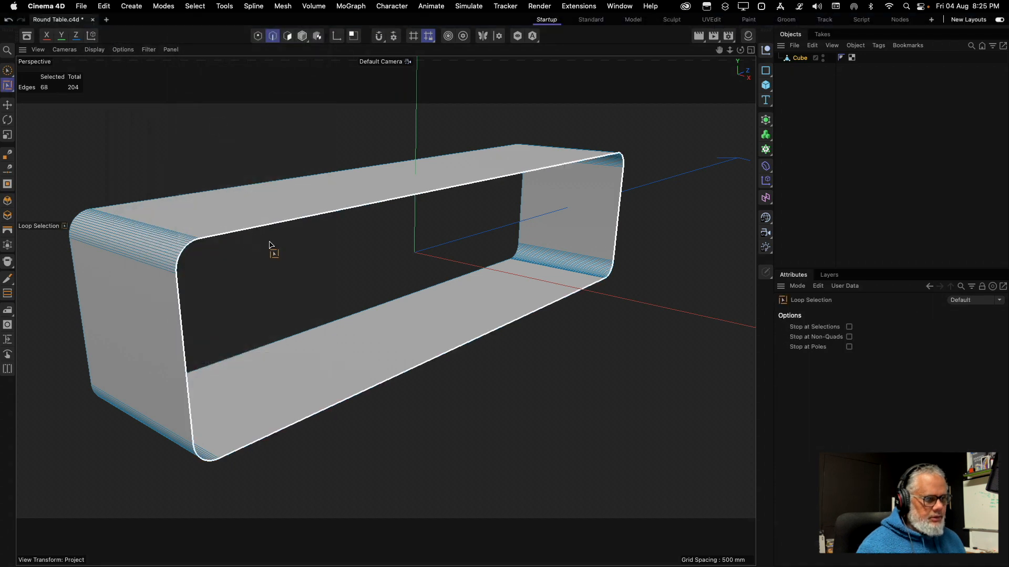
pyautogui.rightClick(324, 248)
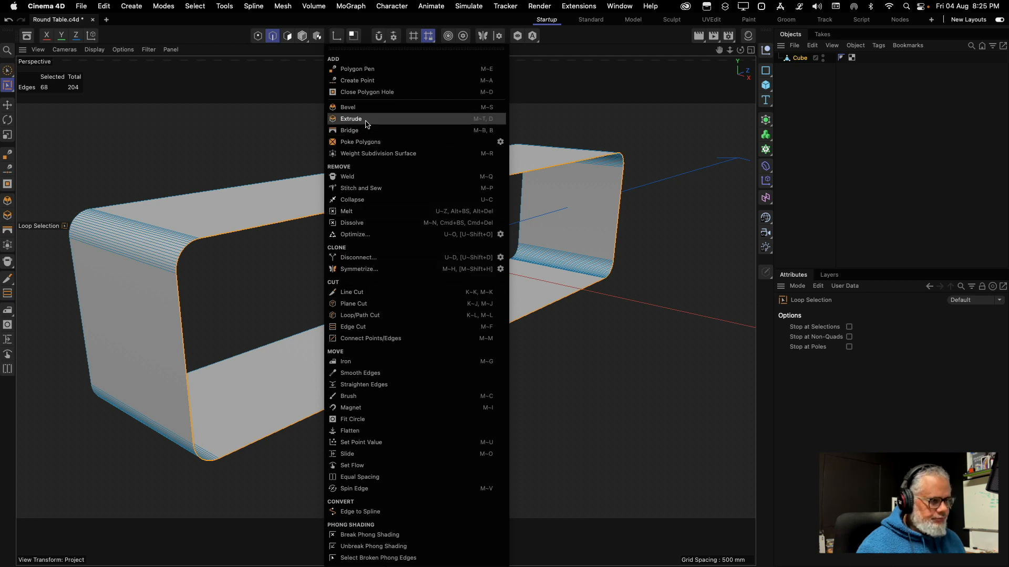
pyautogui.click(242, 137)
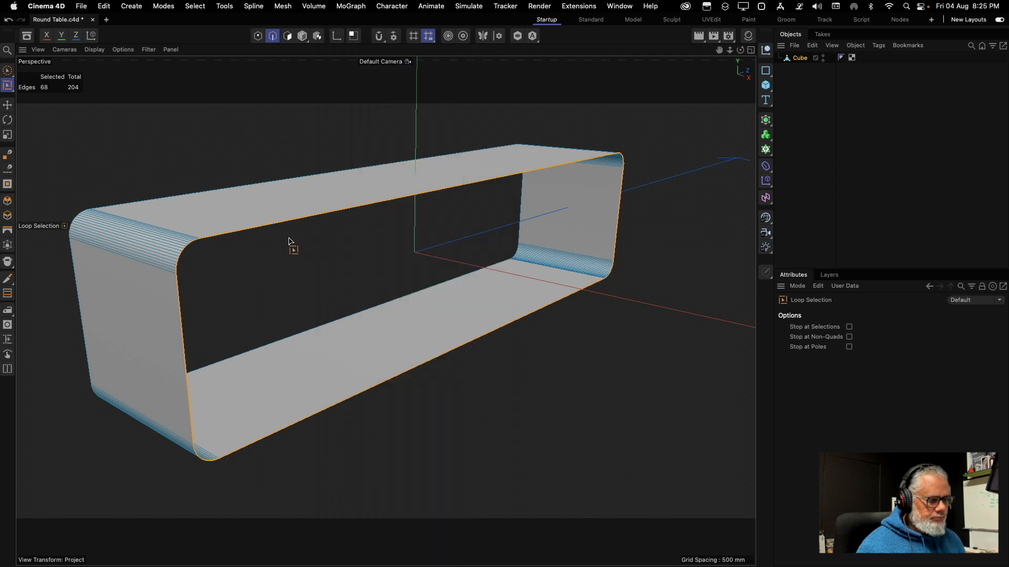
pyautogui.click(289, 238)
pyautogui.click(302, 217)
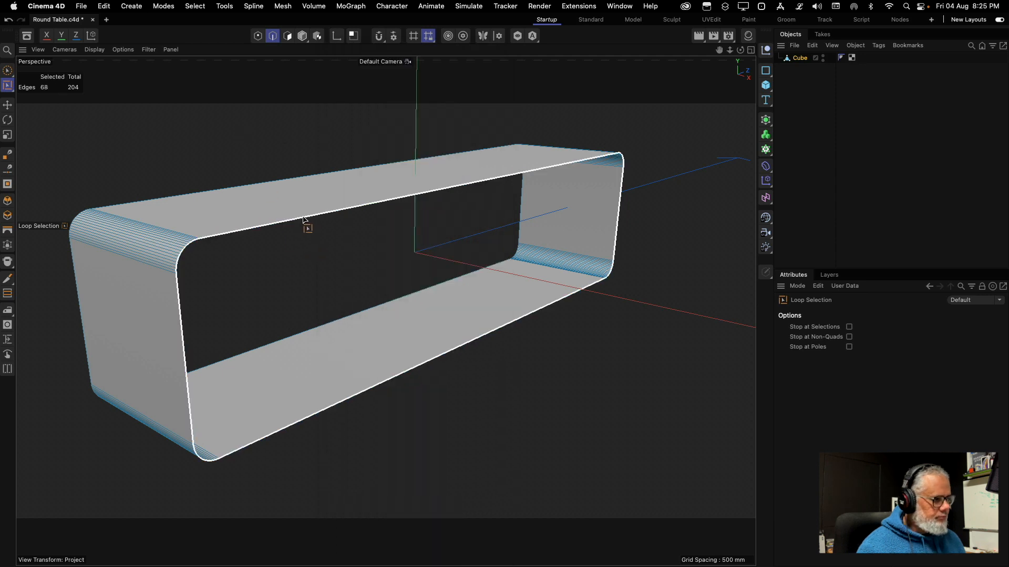
pyautogui.click(287, 36)
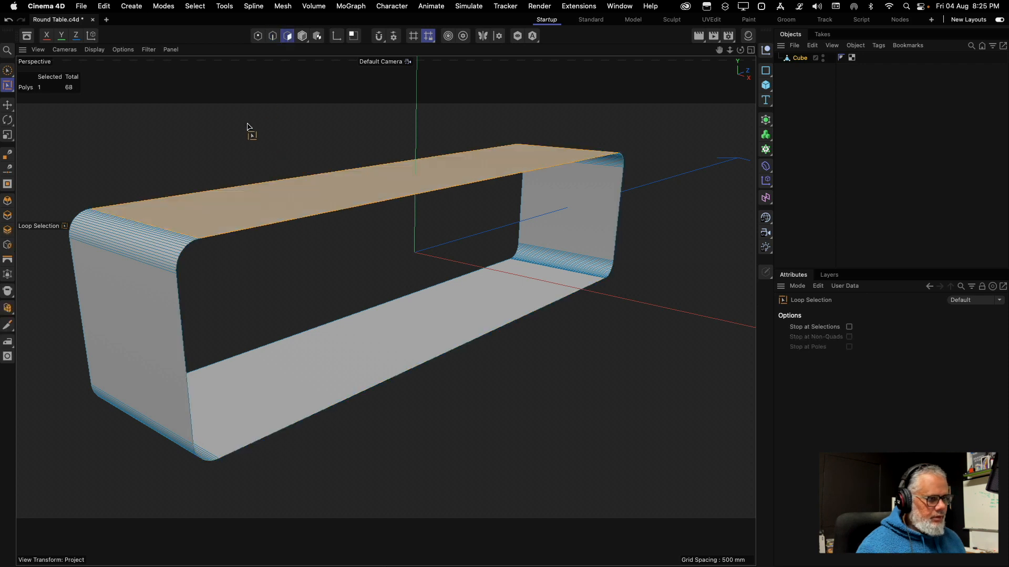
pyautogui.press('super+a')
pyautogui.rightClick(276, 178)
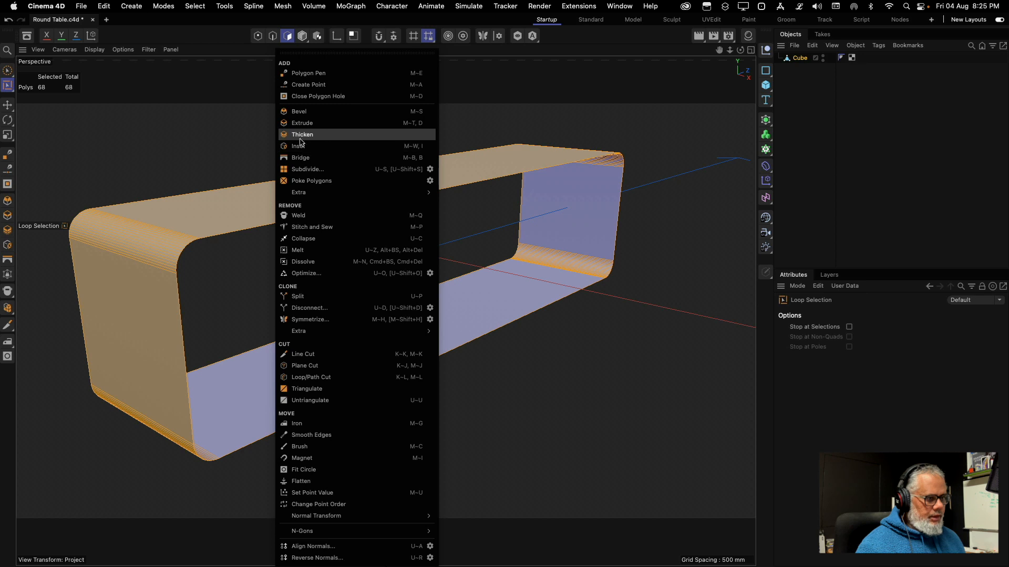
pyautogui.click(202, 140)
pyautogui.click(8, 71)
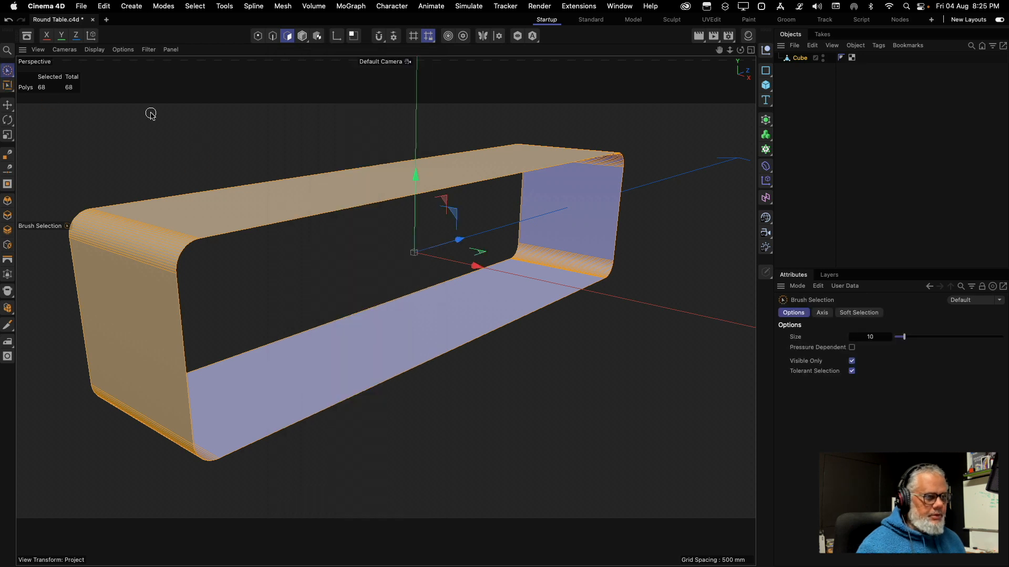
pyautogui.click(226, 127)
pyautogui.click(273, 37)
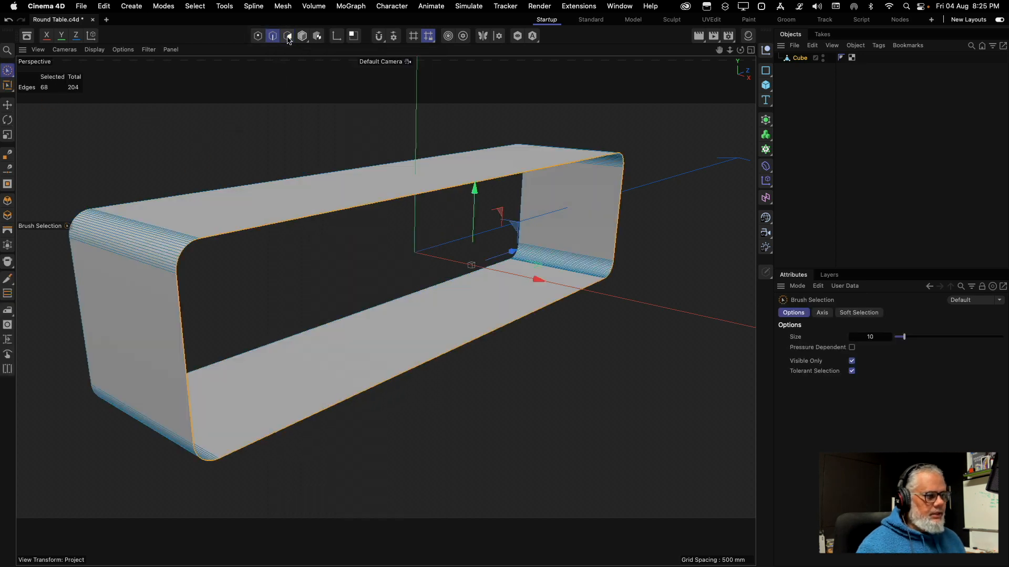
pyautogui.click(288, 36)
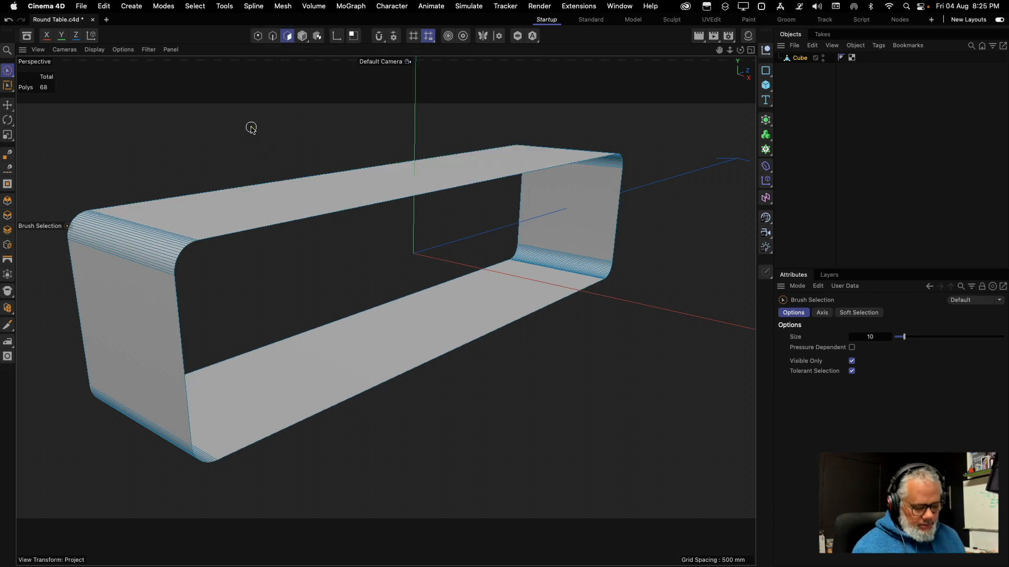
# Select all polygons of the frame and thicken them by about 50 mm
pyautogui.press('super+a')
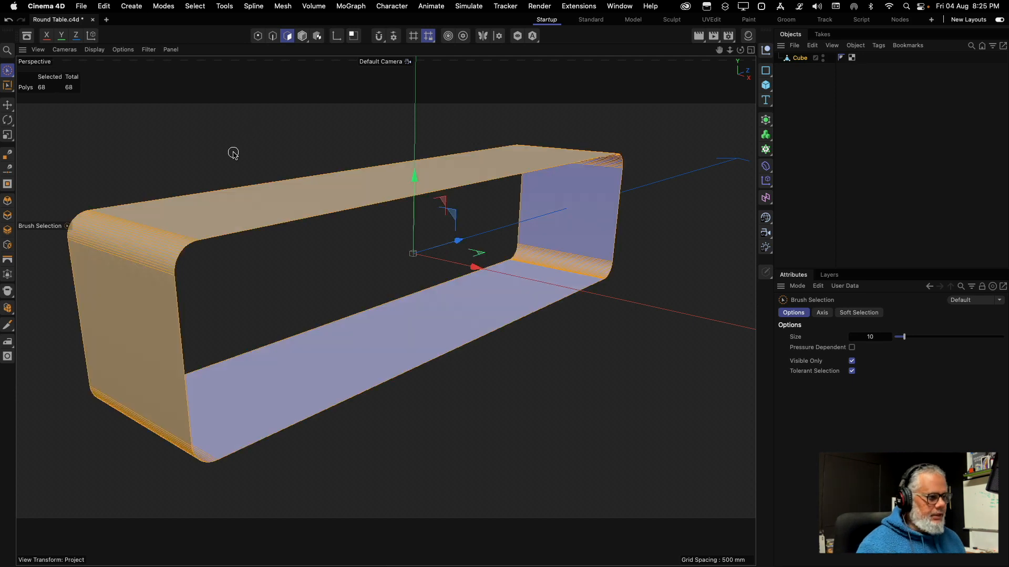
pyautogui.rightClick(289, 135)
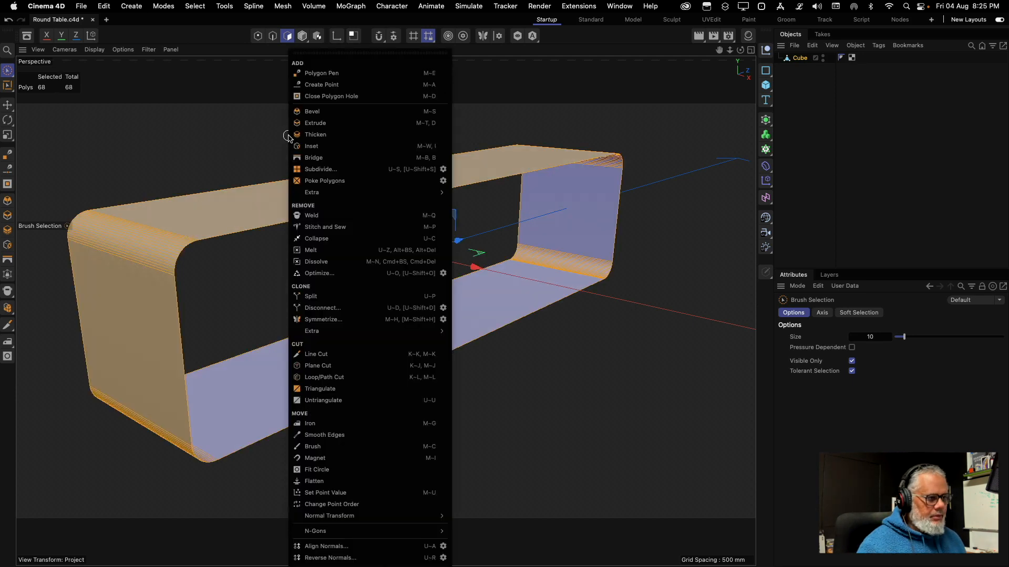
pyautogui.click(321, 135)
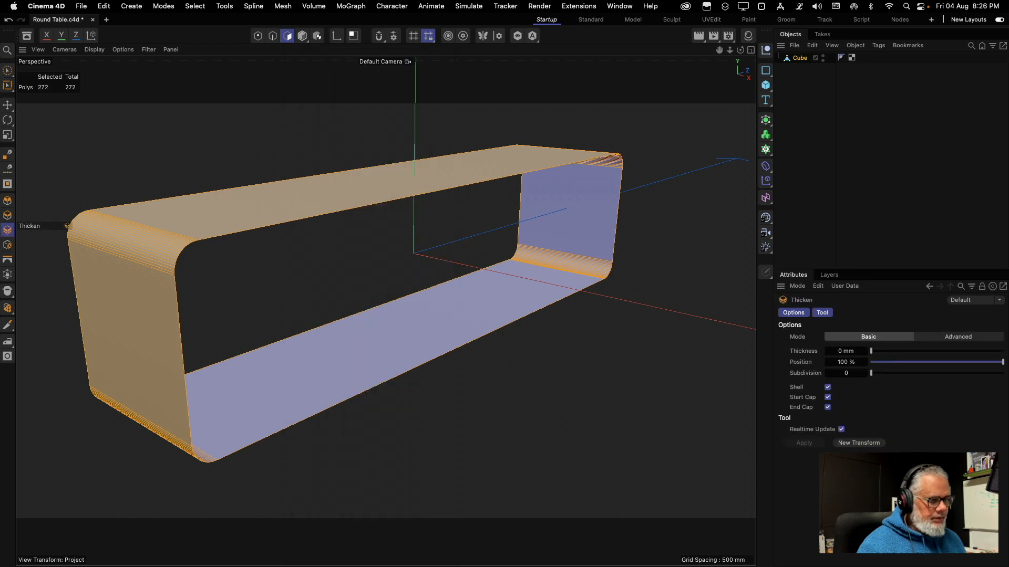
pyautogui.moveTo(358, 131); pyautogui.dragTo(385, 130)
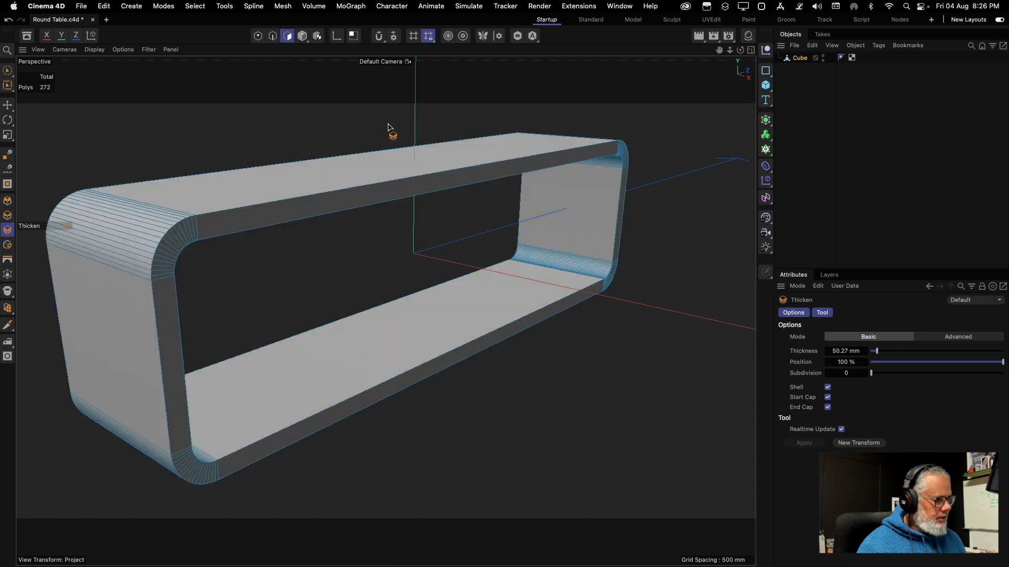
# Undo the thickening and thicken all the frame's polygons by about 26 mm instead
pyautogui.press('super+z')
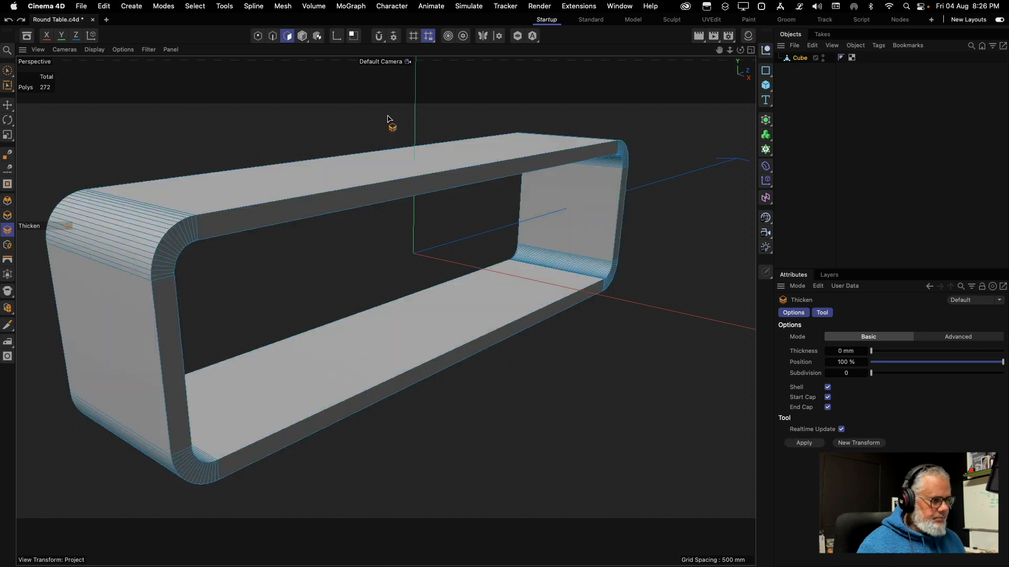
pyautogui.press('super+z')
pyautogui.press('super+z')
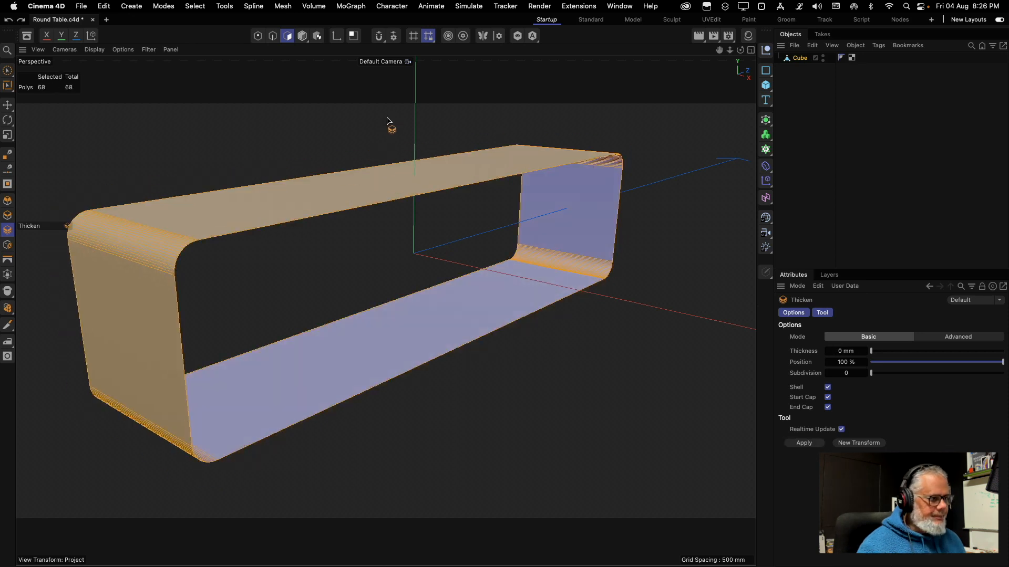
pyautogui.moveTo(411, 180); pyautogui.dragTo(428, 180)
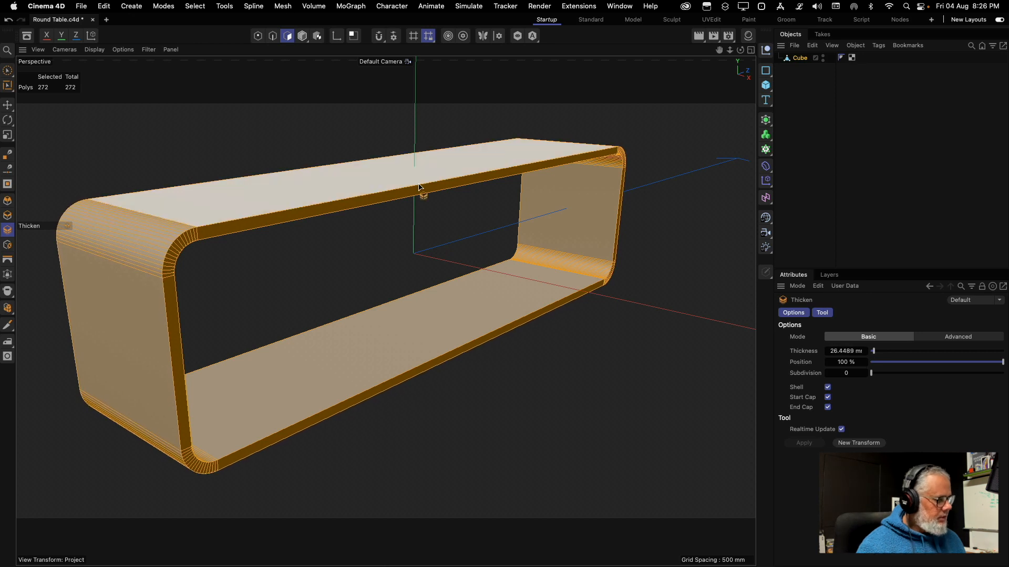
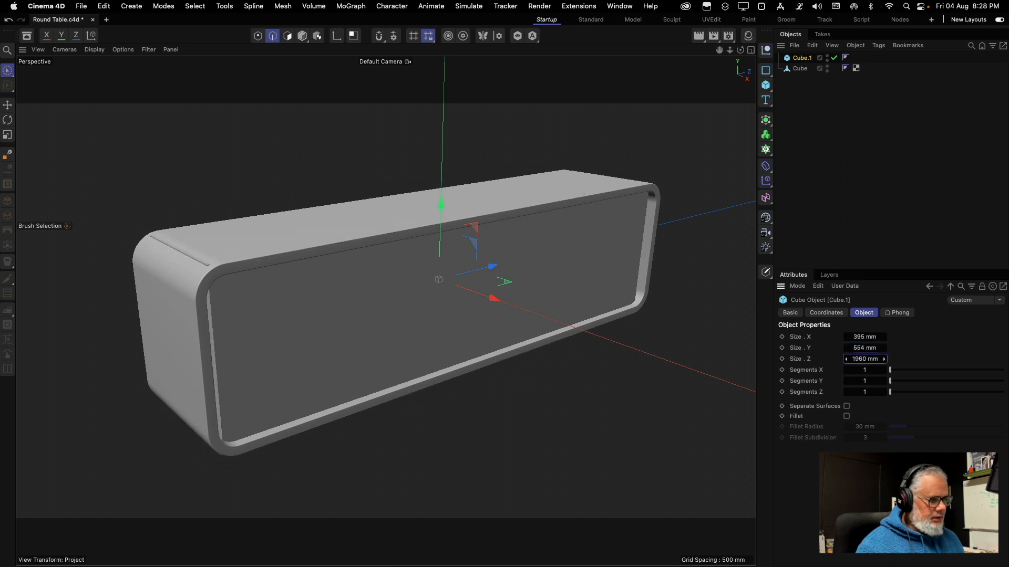
# In the full right view, resize the inner box Cube.1 to 384 mm in X, 531 mm in Y and 2036 mm in Z
pyautogui.click(751, 49)
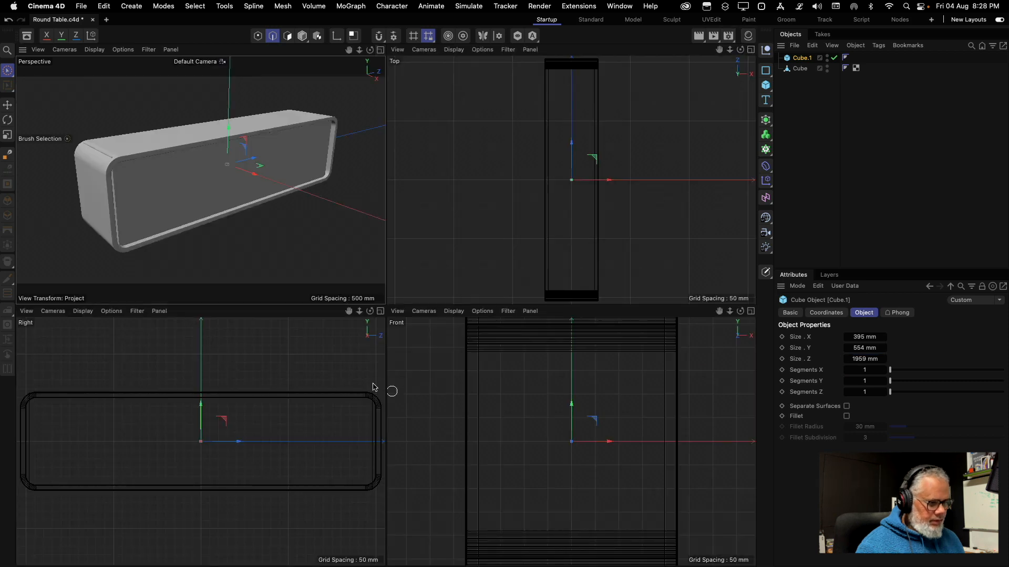
pyautogui.click(381, 310)
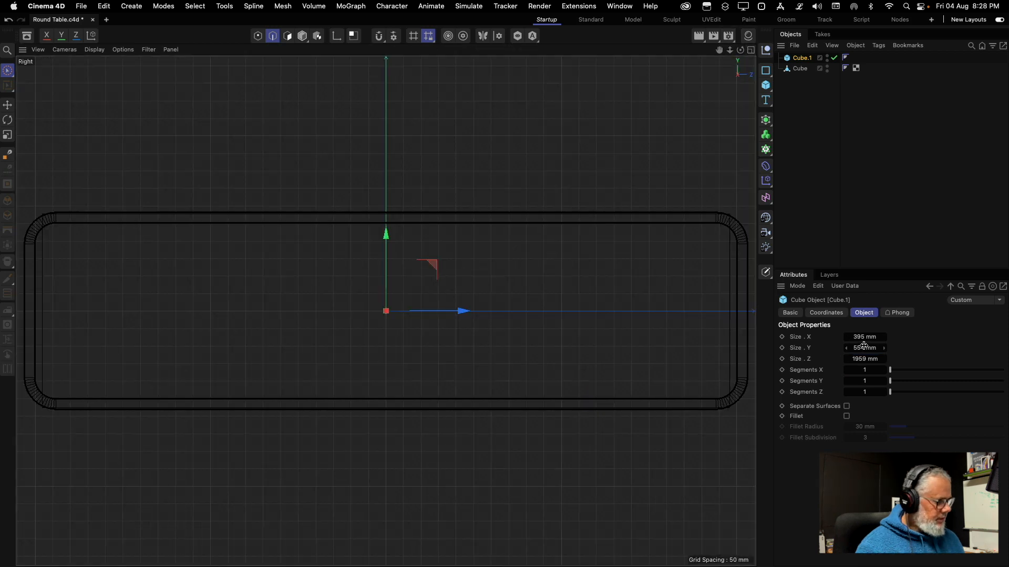
pyautogui.moveTo(863, 338); pyautogui.dragTo(885, 358)
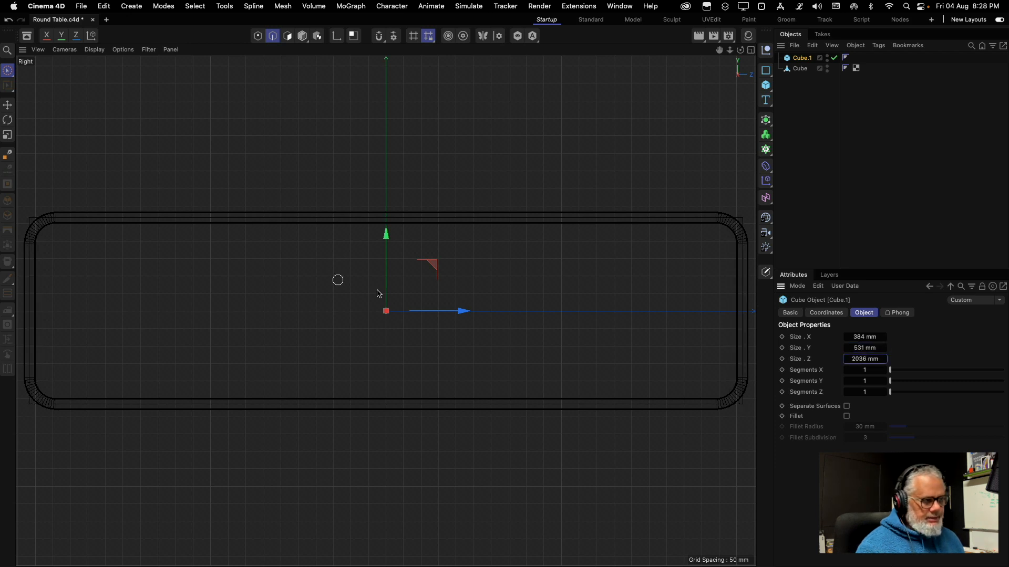
# Examine how the inner box's corner sits within the frame's rounded corner in the right view, and return to the full perspective view
pyautogui.moveTo(726, 218); pyautogui.dragTo(466, 233, button='middle')
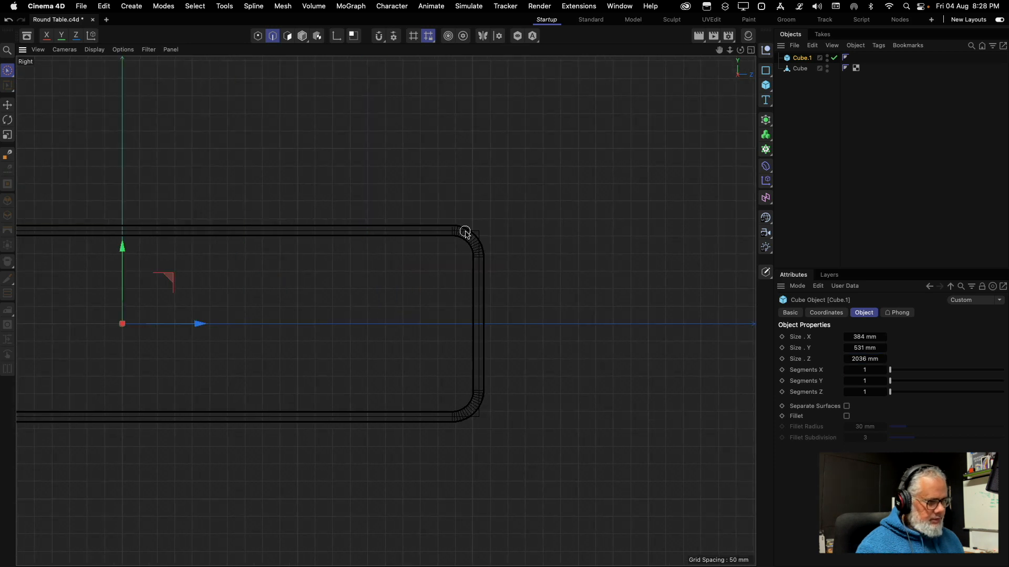
pyautogui.scroll(10, 475, 234)
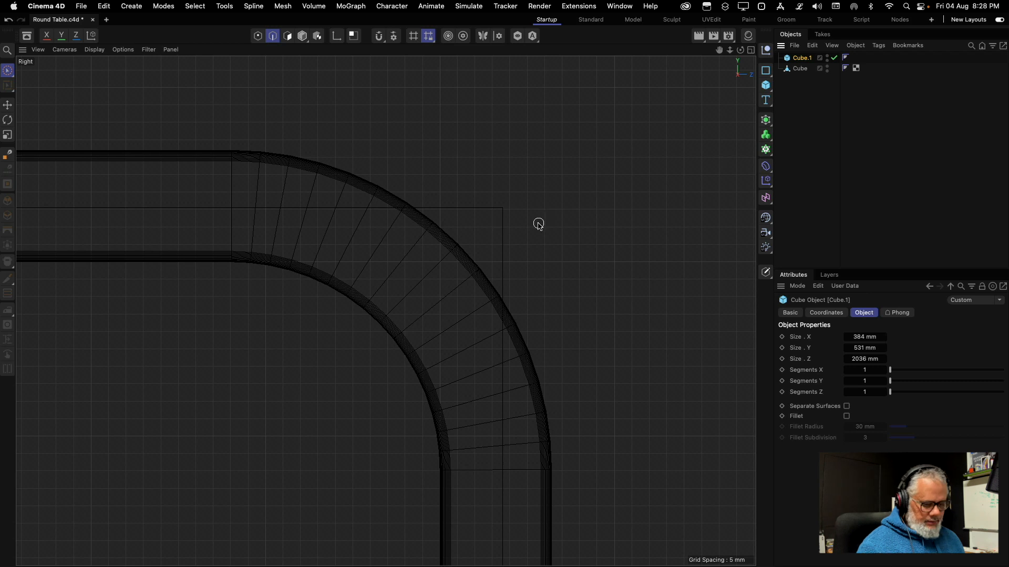
pyautogui.keyDown('alt'); pyautogui.moveTo(535, 223); pyautogui.dragTo(381, 226, button='right'); pyautogui.keyUp('alt')
pyautogui.keyDown('alt'); pyautogui.moveTo(376, 237); pyautogui.dragTo(592, 228, button='middle'); pyautogui.keyUp('alt')
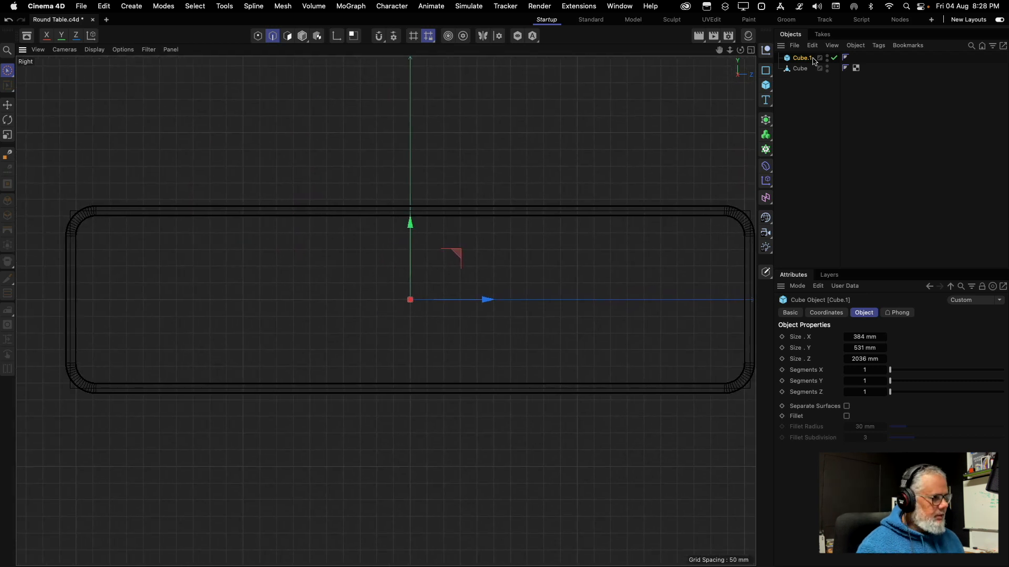
pyautogui.click(751, 50)
pyautogui.click(380, 50)
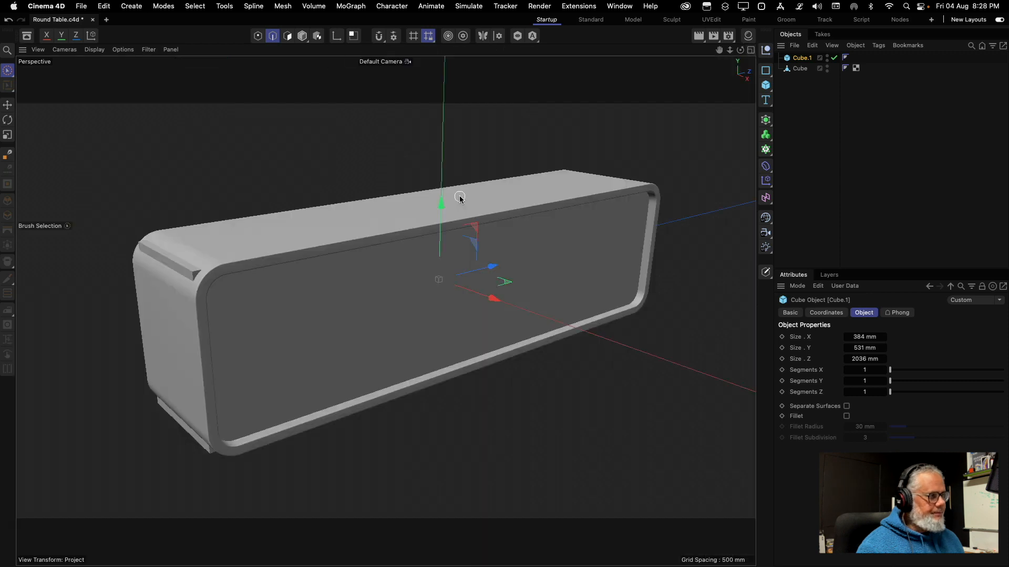
# Set the inner box's X size to 400 mm
pyautogui.keyDown('alt'); pyautogui.moveTo(307, 292); pyautogui.dragTo(338, 309); pyautogui.keyUp('alt')
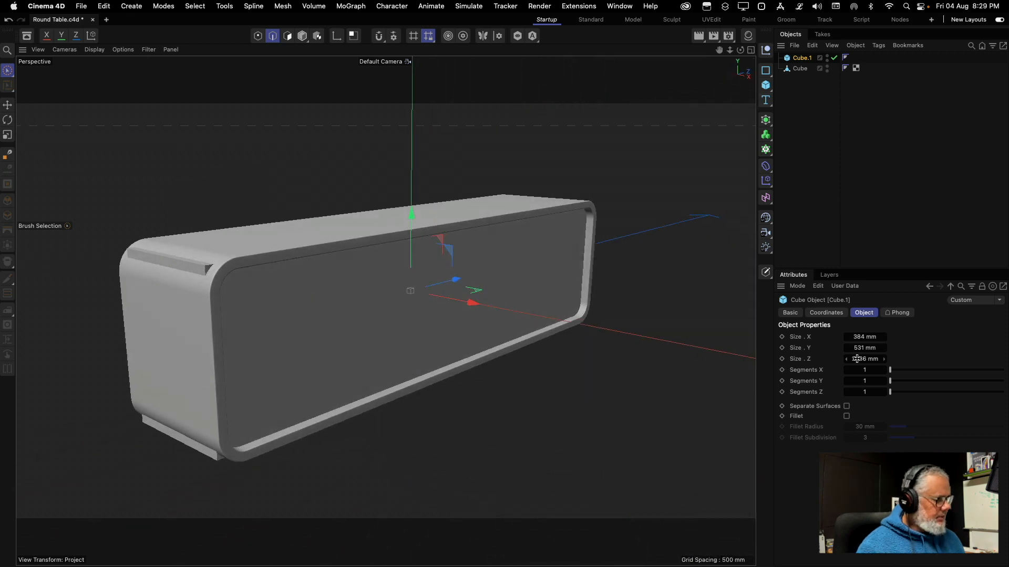
pyautogui.click(863, 338)
pyautogui.moveTo(862, 339); pyautogui.dragTo(853, 339)
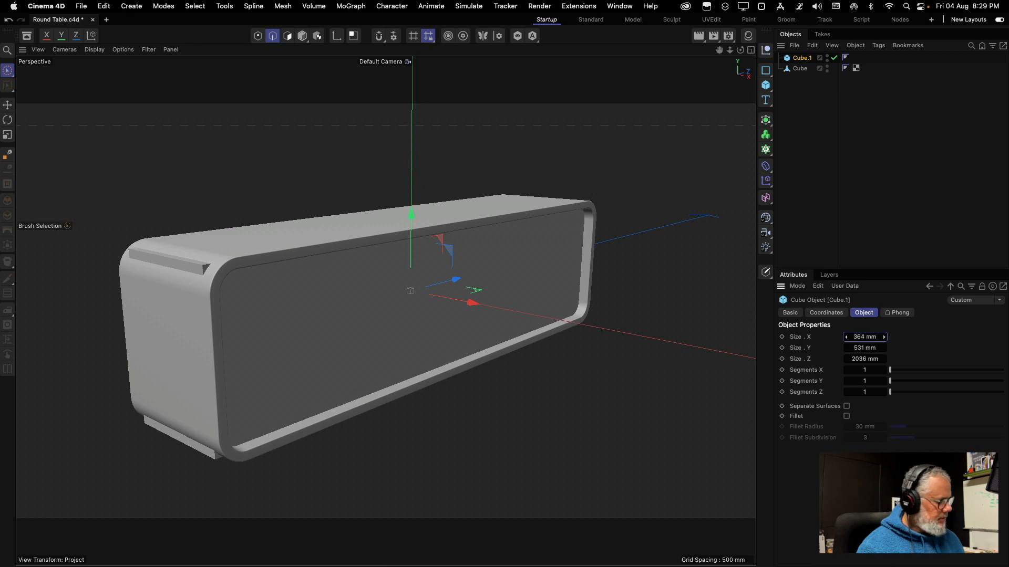
pyautogui.doubleClick(860, 336)
pyautogui.write('400')
pyautogui.press('Return')
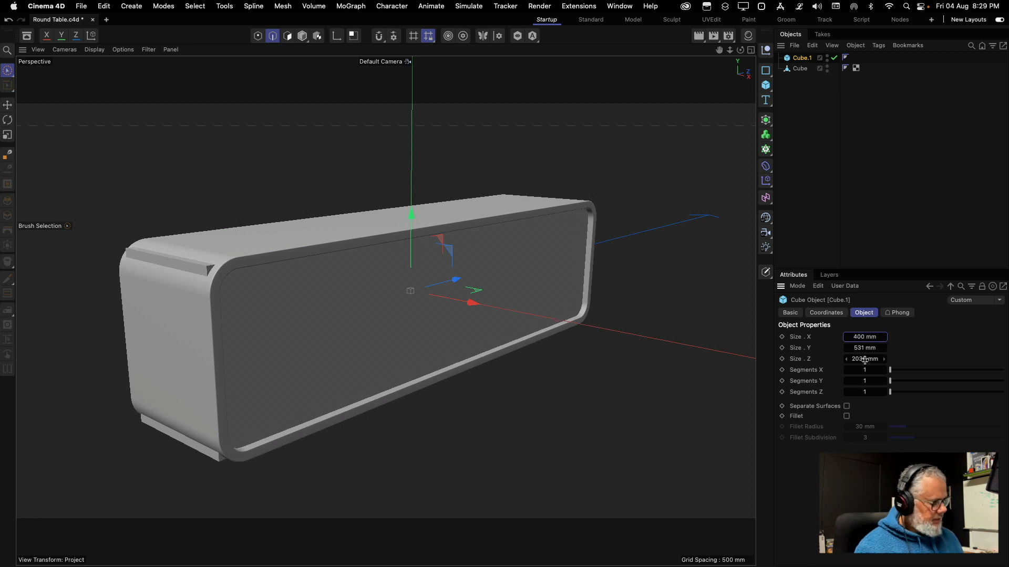
# Try an X size of 450 mm for the inner box, and put it back to 400 mm
pyautogui.doubleClick(860, 336)
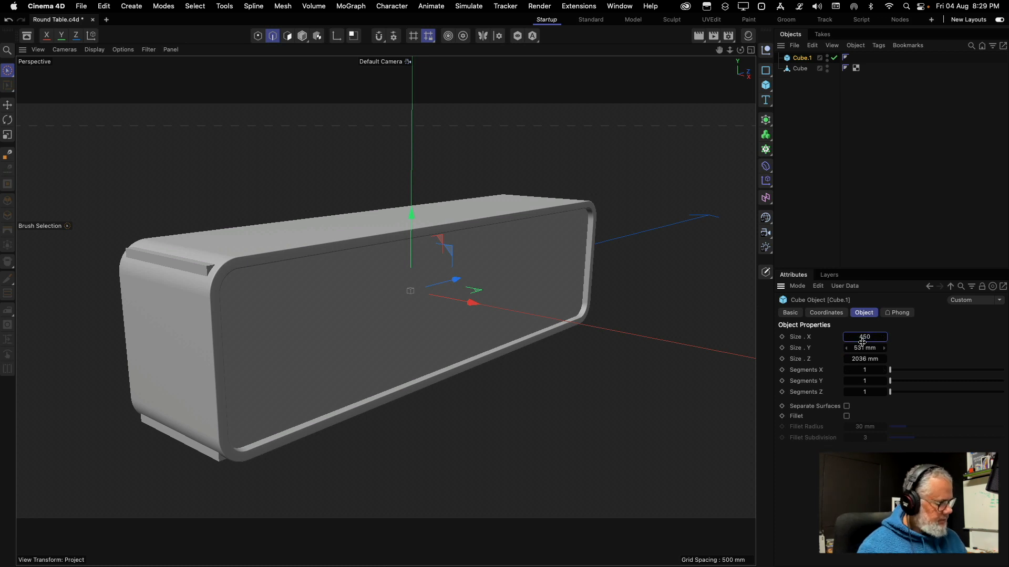
pyautogui.press('Return')
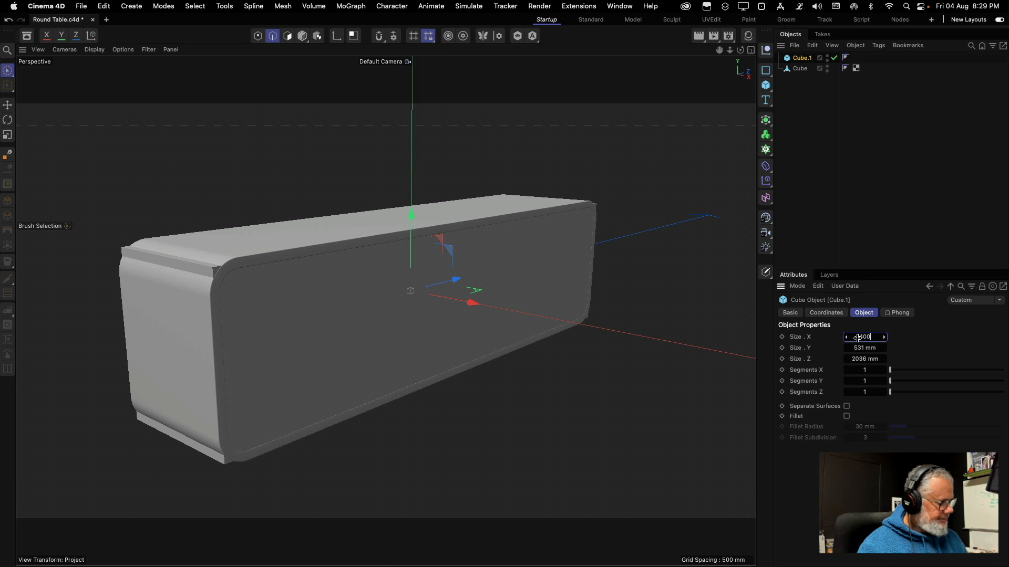
pyautogui.press('Return')
# Set the inner box's X size to 350 mm and make the box editable
pyautogui.click(857, 338)
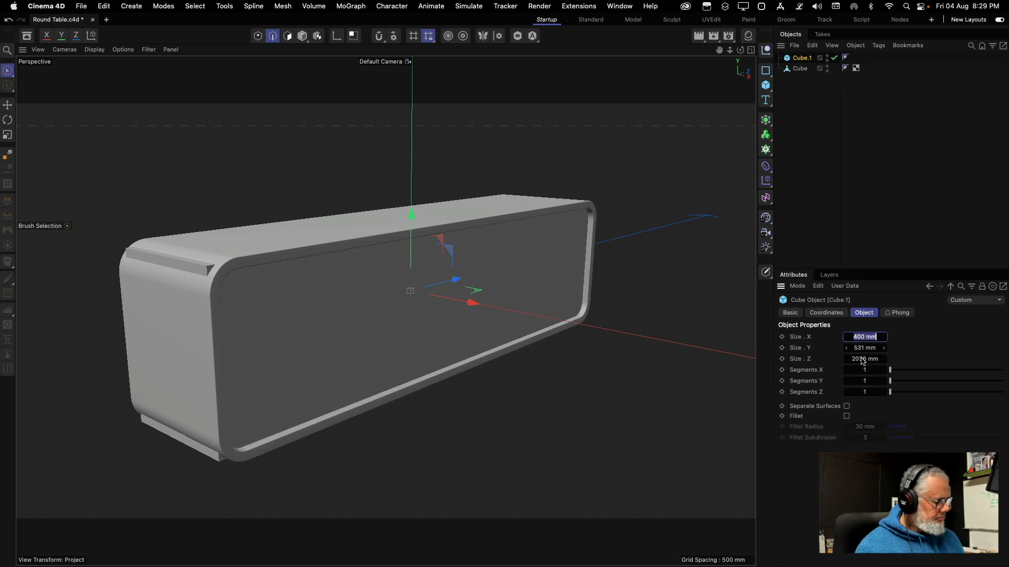
pyautogui.write('350')
pyautogui.press('Return')
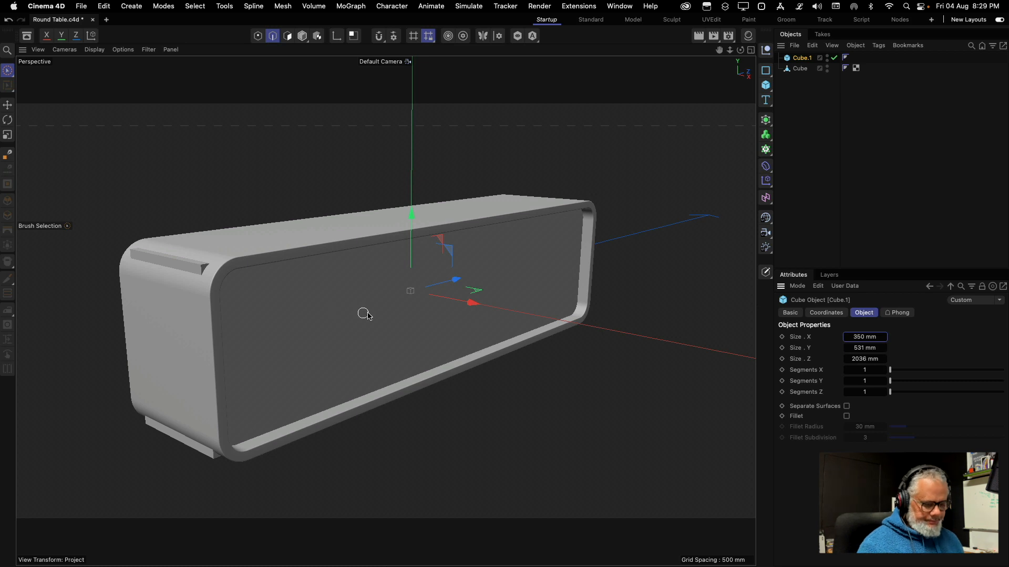
pyautogui.keyDown('alt'); pyautogui.moveTo(365, 314); pyautogui.dragTo(338, 327); pyautogui.keyUp('alt')
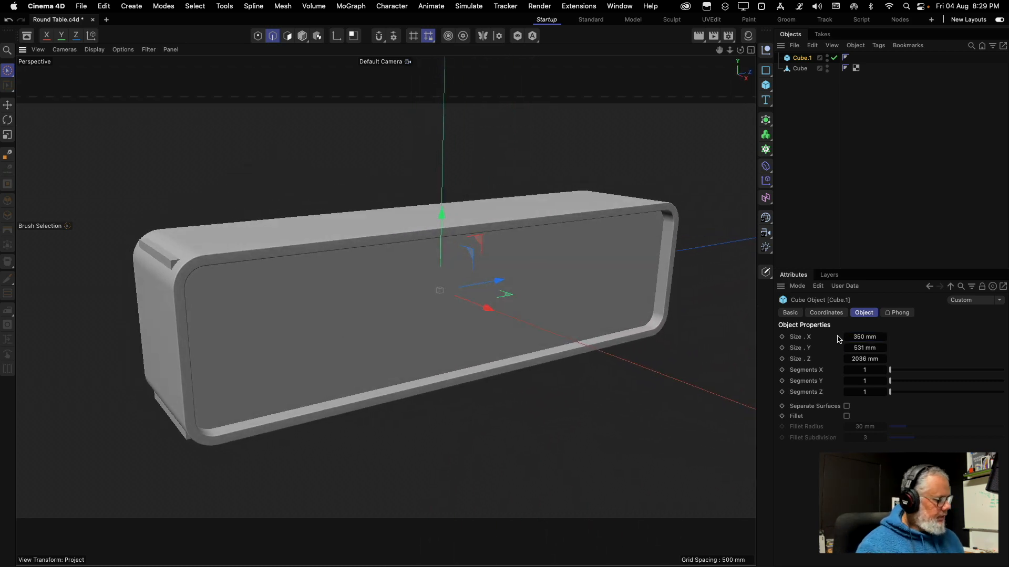
pyautogui.click(765, 272)
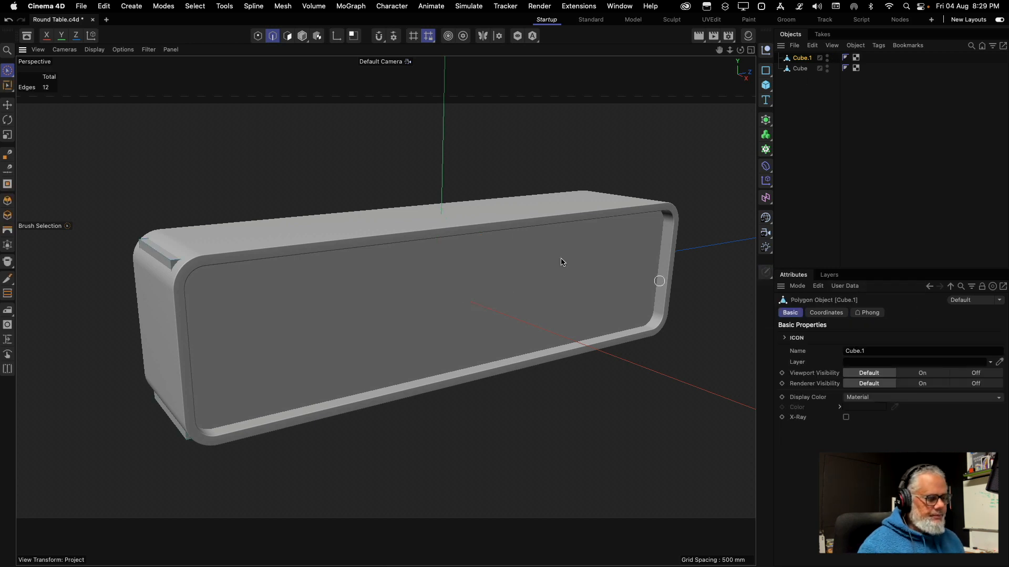
# Change the perspective view's shading to Lines so the inner box's hidden edges can be selected
pyautogui.click(94, 50)
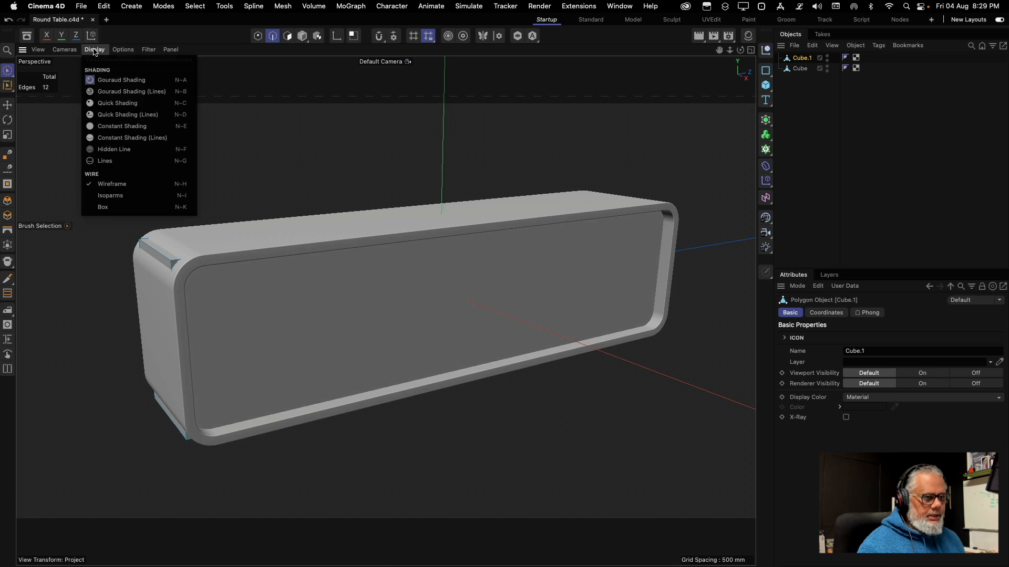
pyautogui.click(119, 150)
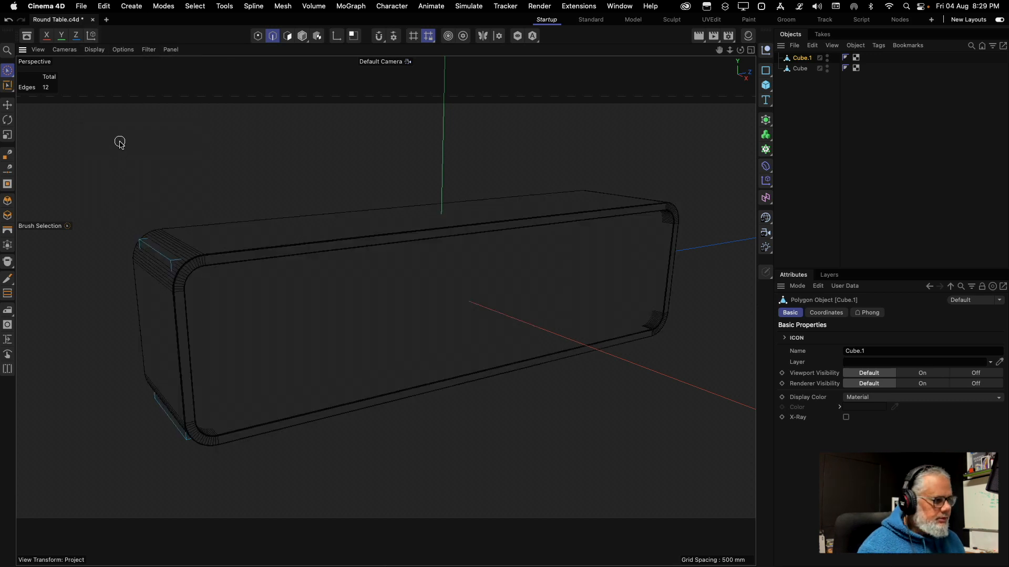
pyautogui.click(94, 50)
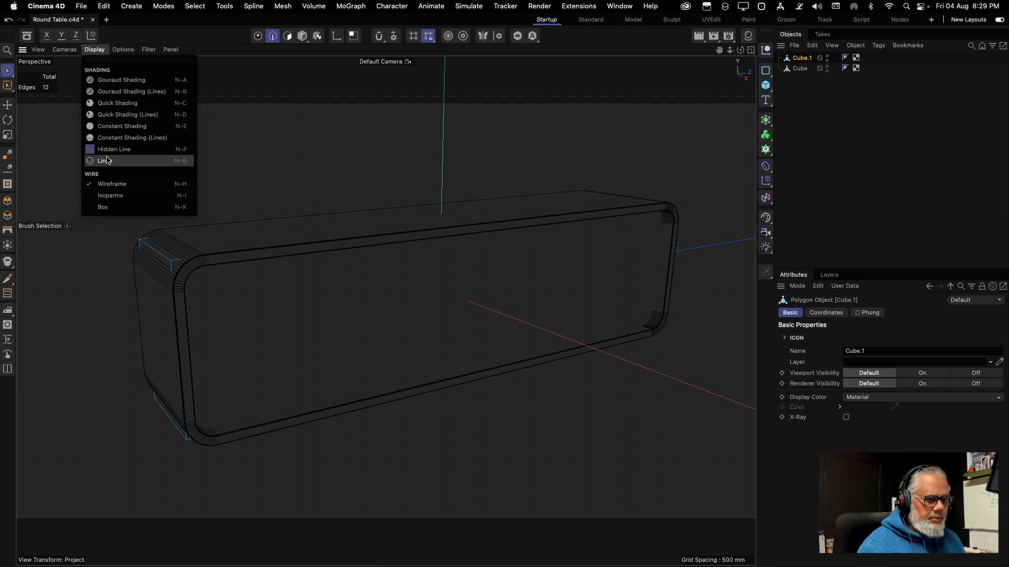
pyautogui.click(107, 160)
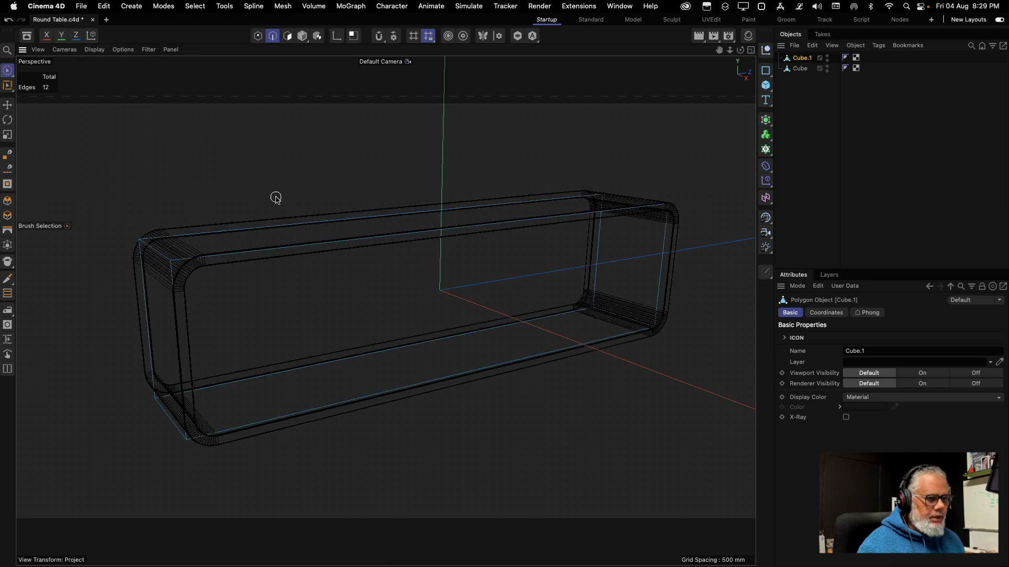
# Select the four short corner edges running across the depth of the inner box Cube.1
pyautogui.click(287, 36)
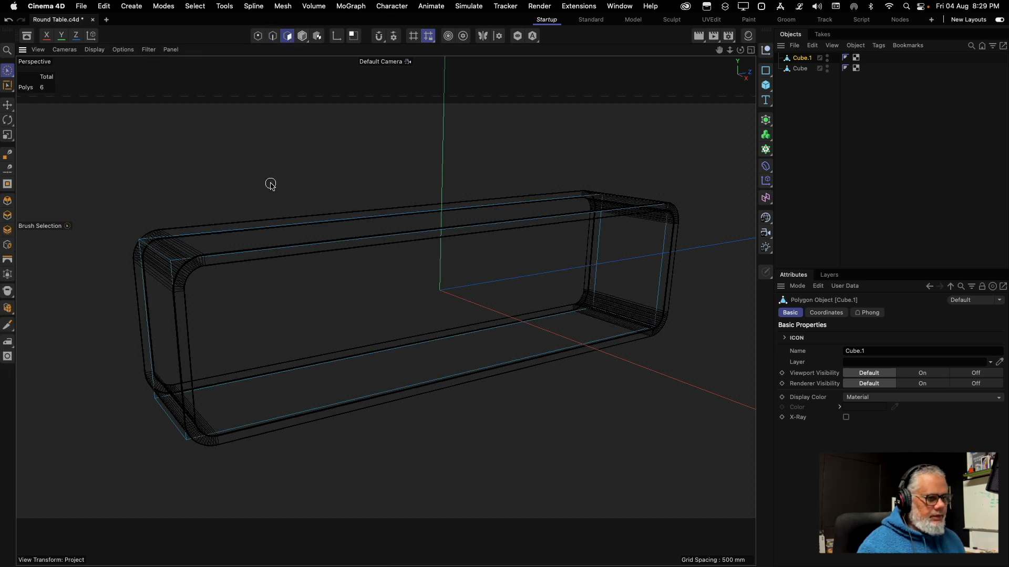
pyautogui.click(164, 257)
pyautogui.click(273, 36)
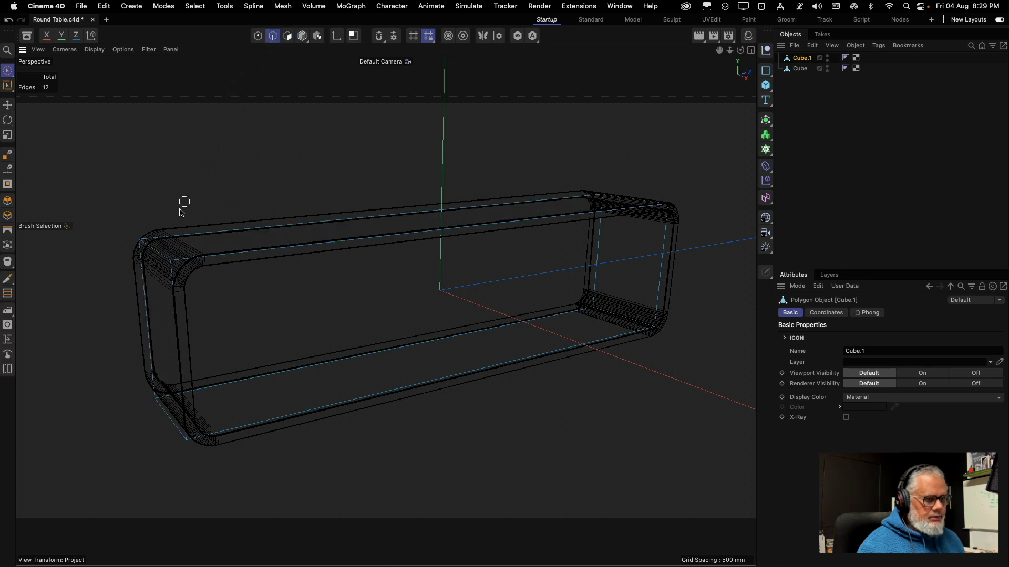
pyautogui.click(158, 255)
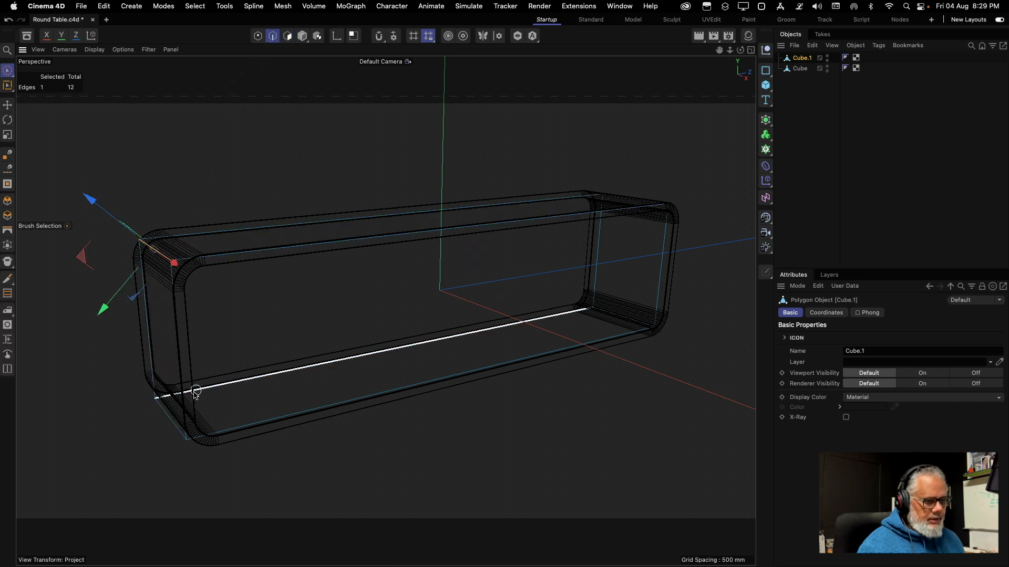
pyautogui.keyDown('shift'); pyautogui.click(168, 421); pyautogui.keyUp('shift')
pyautogui.keyDown('shift'); pyautogui.click(614, 312); pyautogui.keyUp('shift')
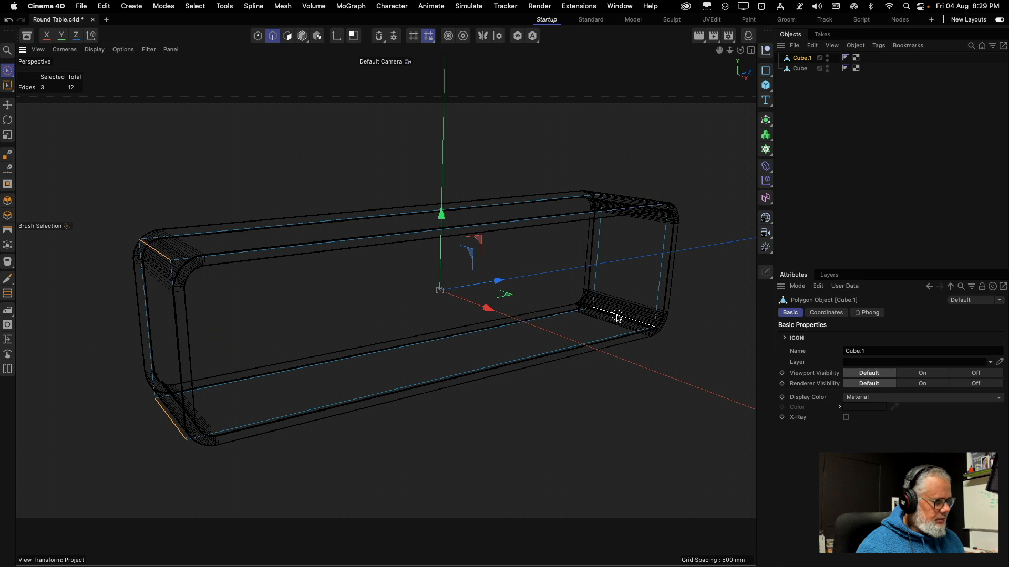
pyautogui.keyDown('shift'); pyautogui.click(624, 203); pyautogui.keyUp('shift')
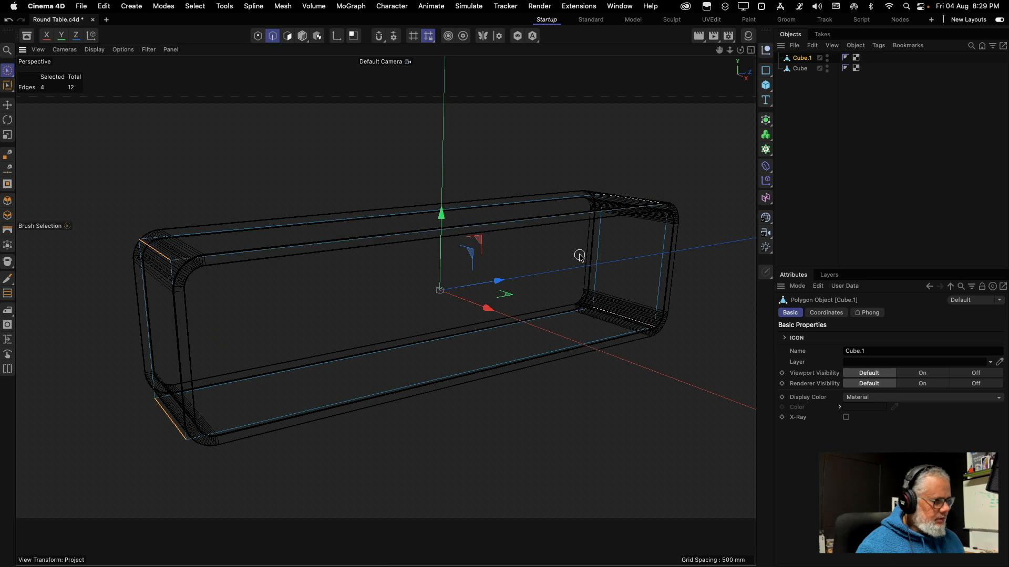
# Bevel the inner box's four selected corner edges with an offset of about 92 mm and 15 subdivisions
pyautogui.rightClick(377, 160)
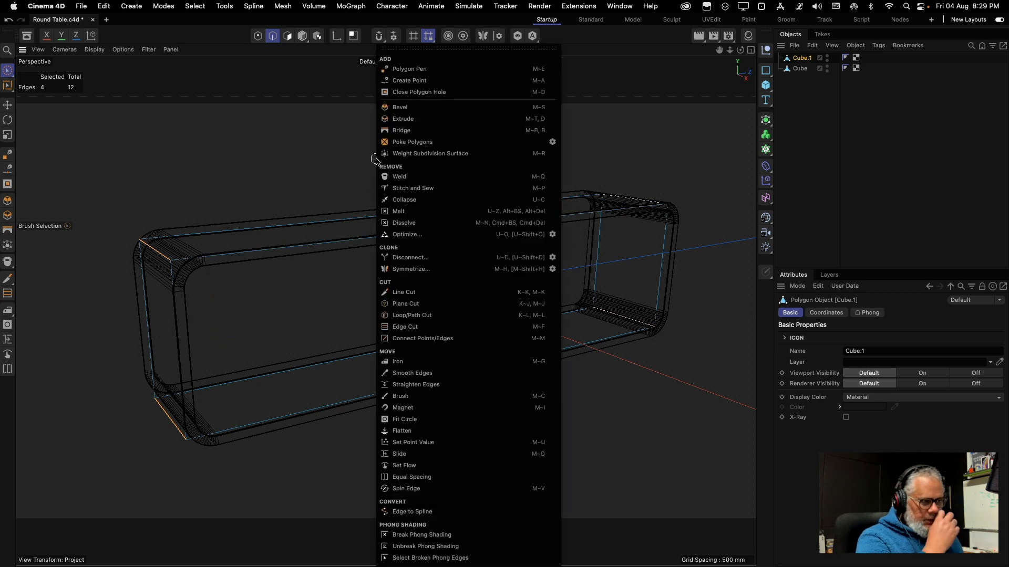
pyautogui.click(413, 111)
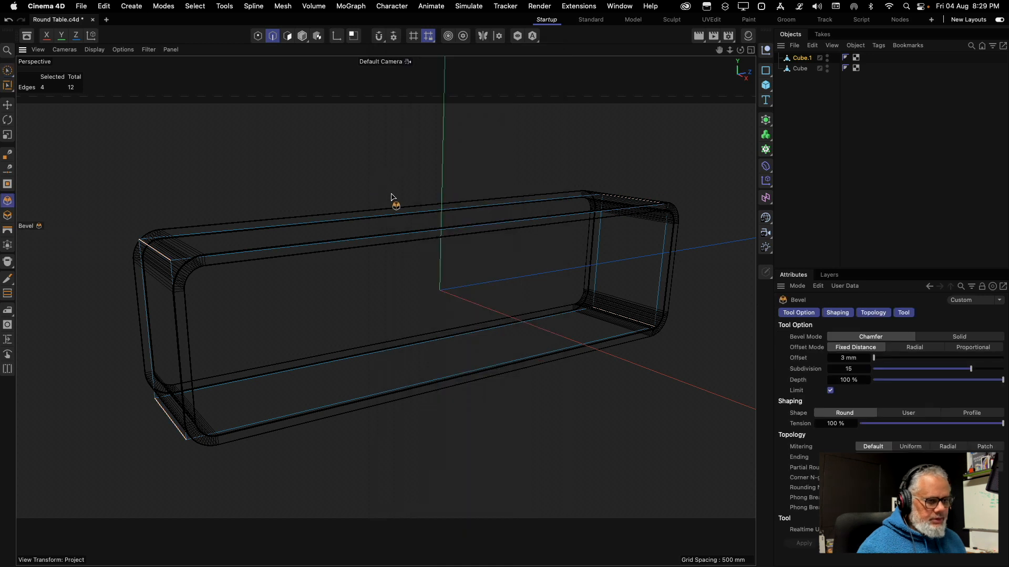
pyautogui.moveTo(393, 195); pyautogui.dragTo(443, 196)
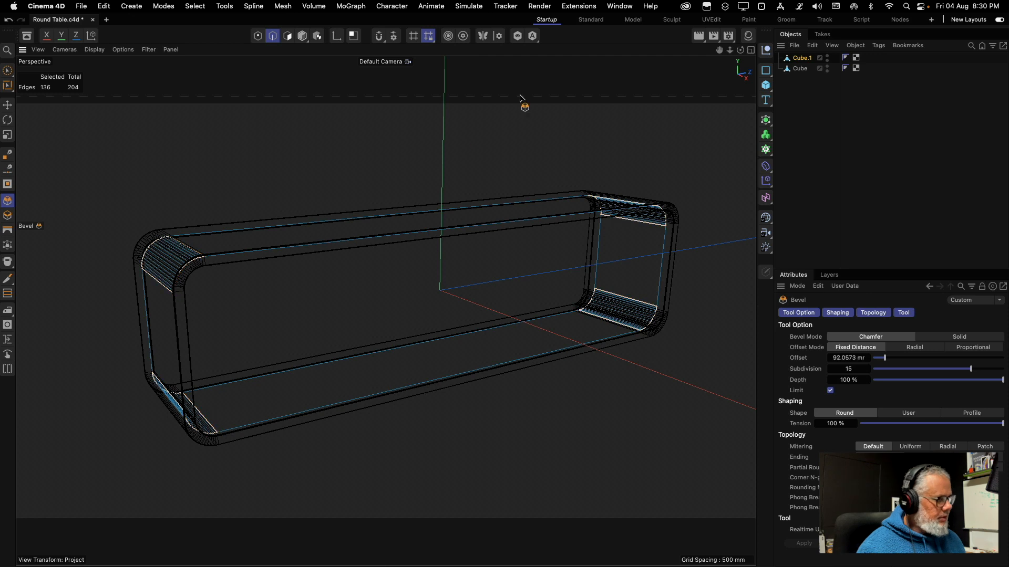
# Examine in the right view how the inner box's bevelled corners follow the frame's rounded corners, and return to the full perspective view
pyautogui.middleClick(527, 316)
pyautogui.middleClick(378, 318)
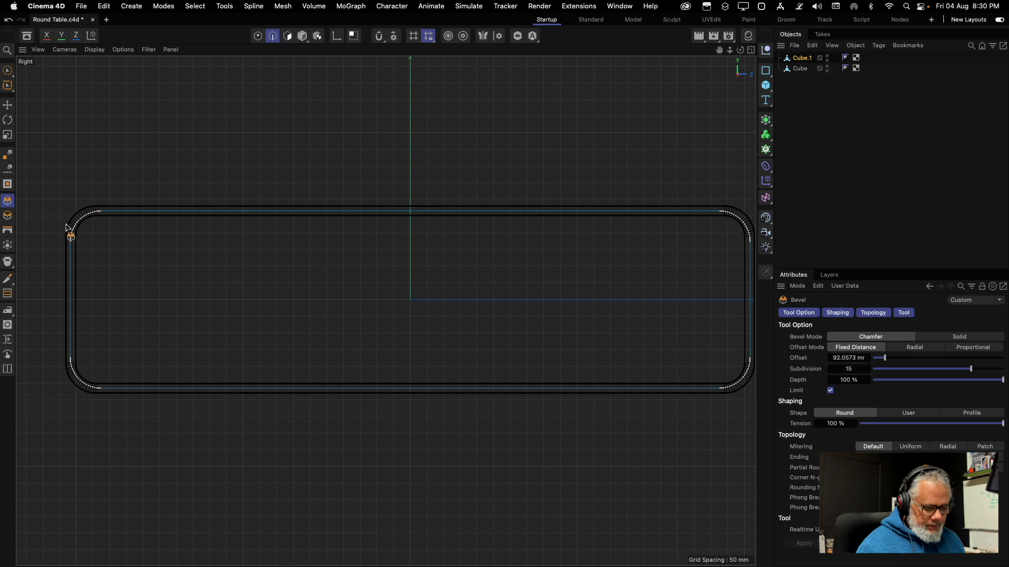
pyautogui.keyDown('alt'); pyautogui.moveTo(65, 218); pyautogui.dragTo(158, 222, button='right'); pyautogui.keyUp('alt')
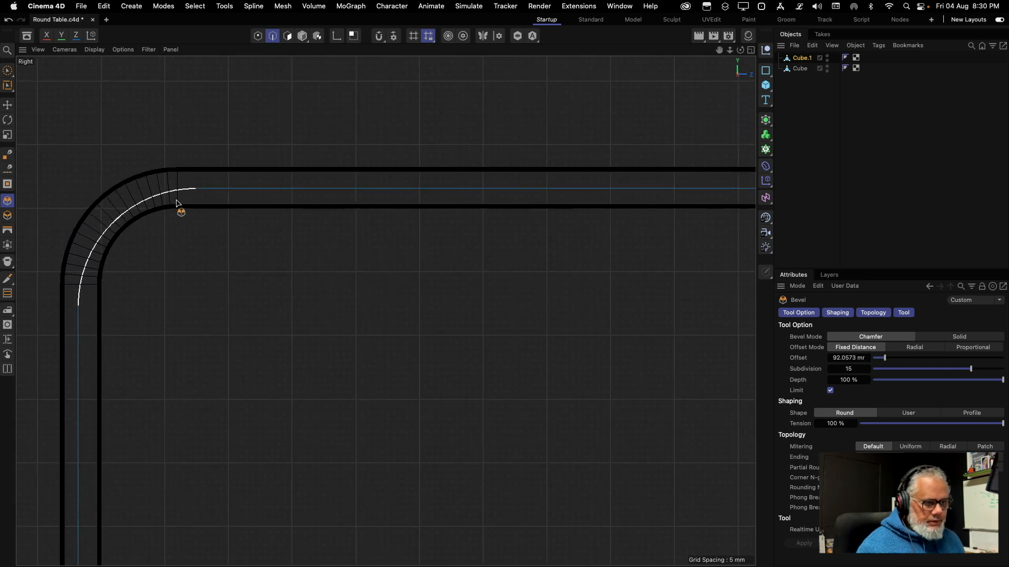
pyautogui.moveTo(212, 246); pyautogui.dragTo(214, 247)
pyautogui.press('super+z')
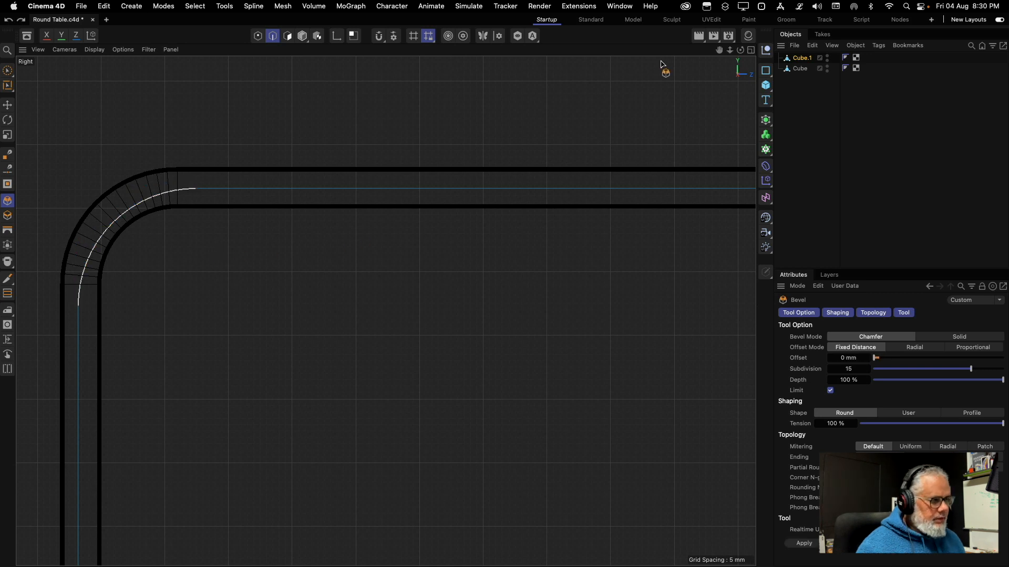
pyautogui.press('h')
pyautogui.click(750, 50)
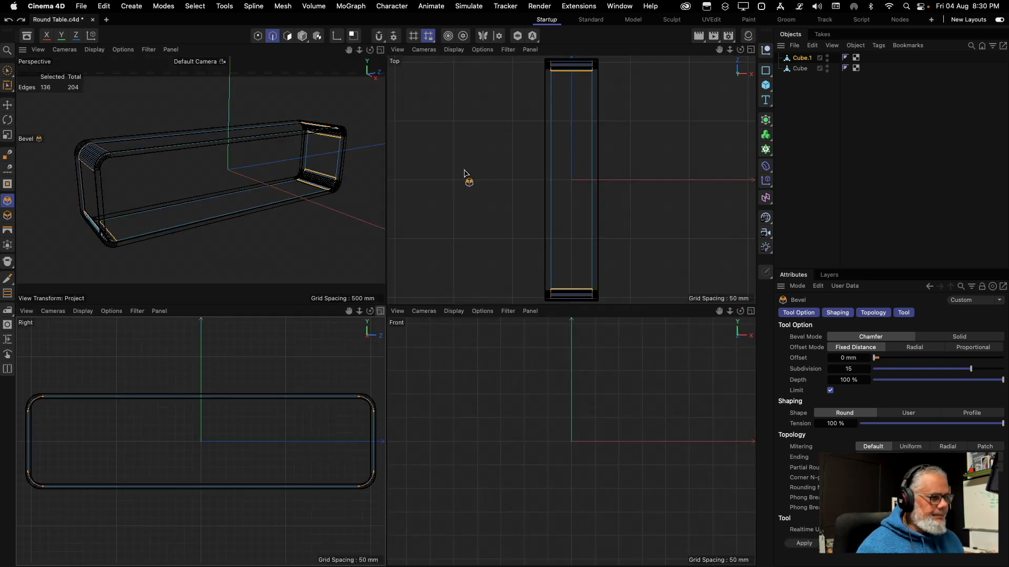
pyautogui.click(380, 50)
pyautogui.press('h')
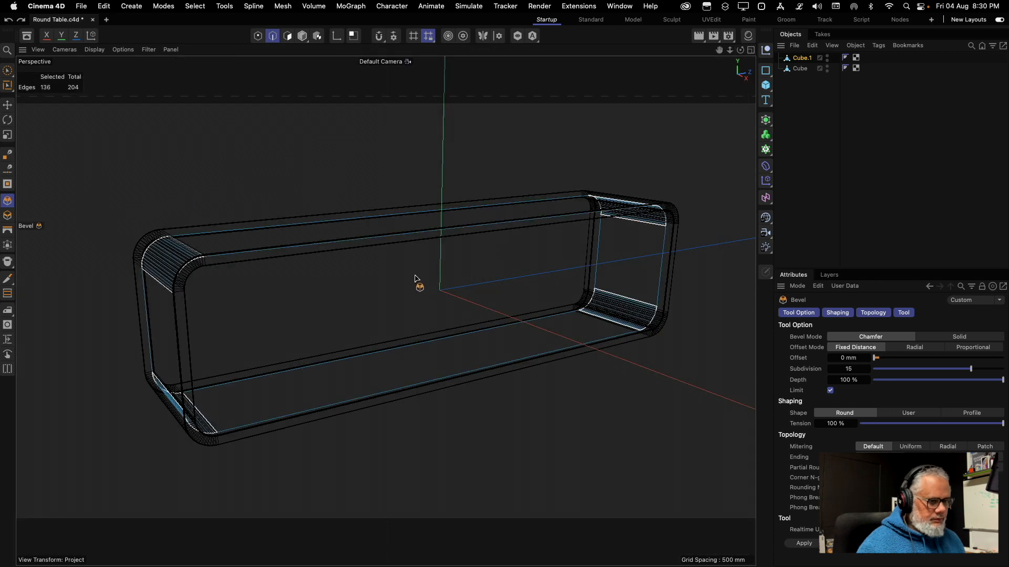
pyautogui.scroll(1, 316, 271)
pyautogui.moveTo(317, 272)
pyautogui.keyDown('alt'); pyautogui.mouseDown()
pyautogui.moveTo(504, 279)
pyautogui.moveTo(396, 295)
pyautogui.moveTo(331, 218)
pyautogui.moveTo(317, 268)
pyautogui.moveTo(309, 246)
pyautogui.moveTo(263, 243)
pyautogui.moveTo(326, 264)
pyautogui.mouseUp(); pyautogui.keyUp('alt')
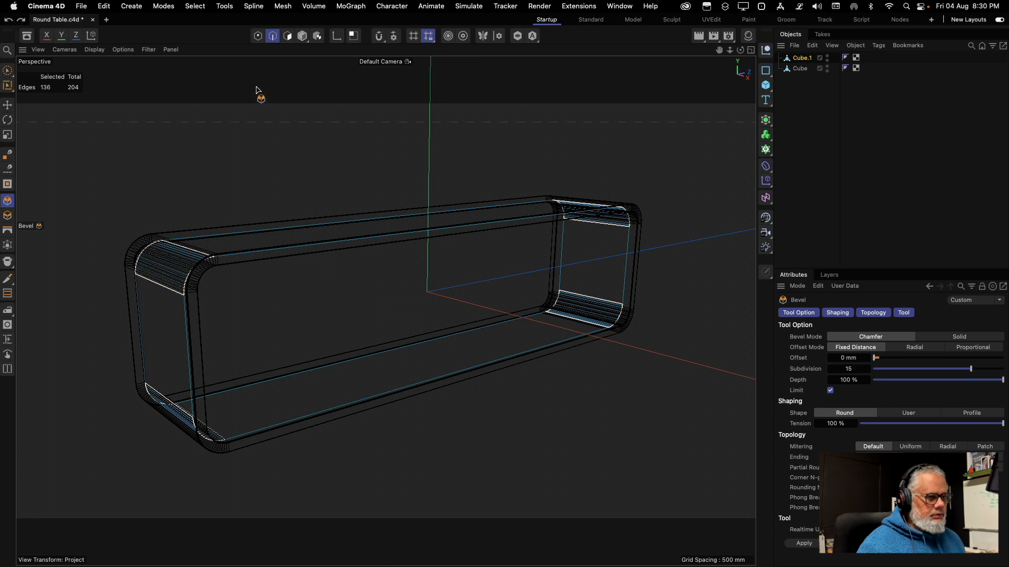
# Switch the perspective view back to shaded display with lines
pyautogui.click(800, 58)
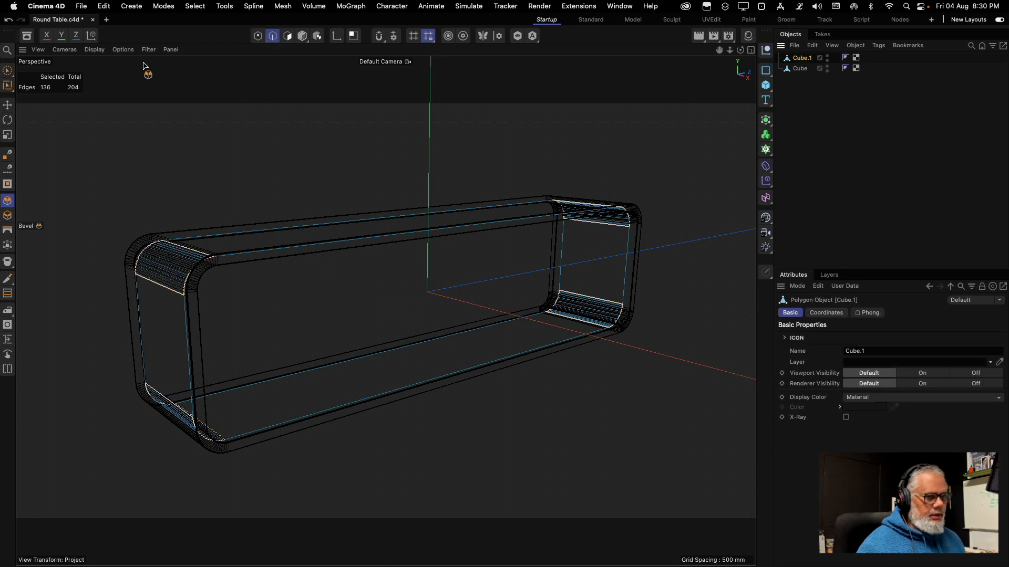
pyautogui.click(65, 49)
pyautogui.moveTo(94, 49)
pyautogui.click(116, 80)
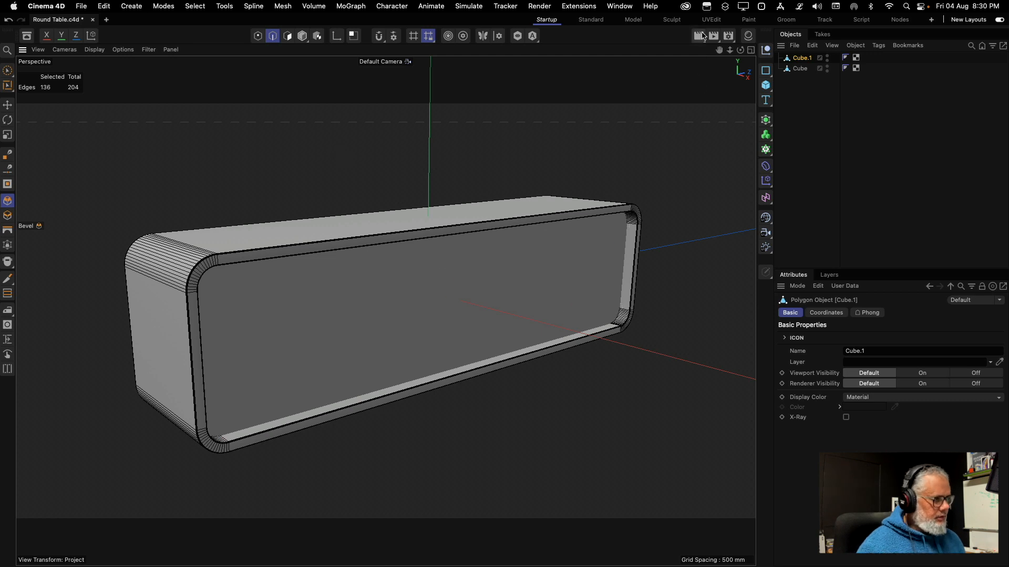
# Render the perspective view as a preview and save the Round Table.c4d project
pyautogui.click(698, 35)
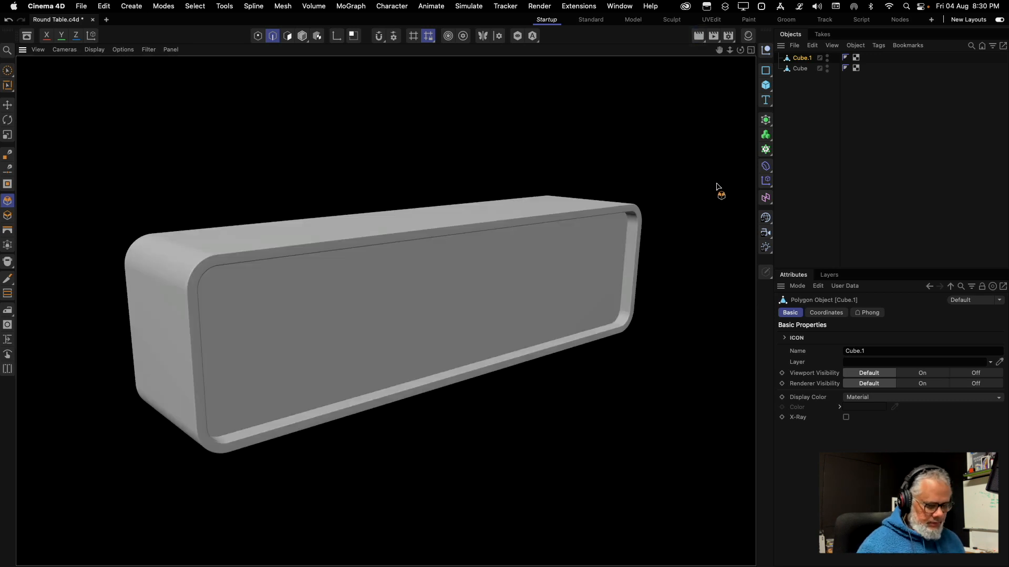
pyautogui.press('super+s')
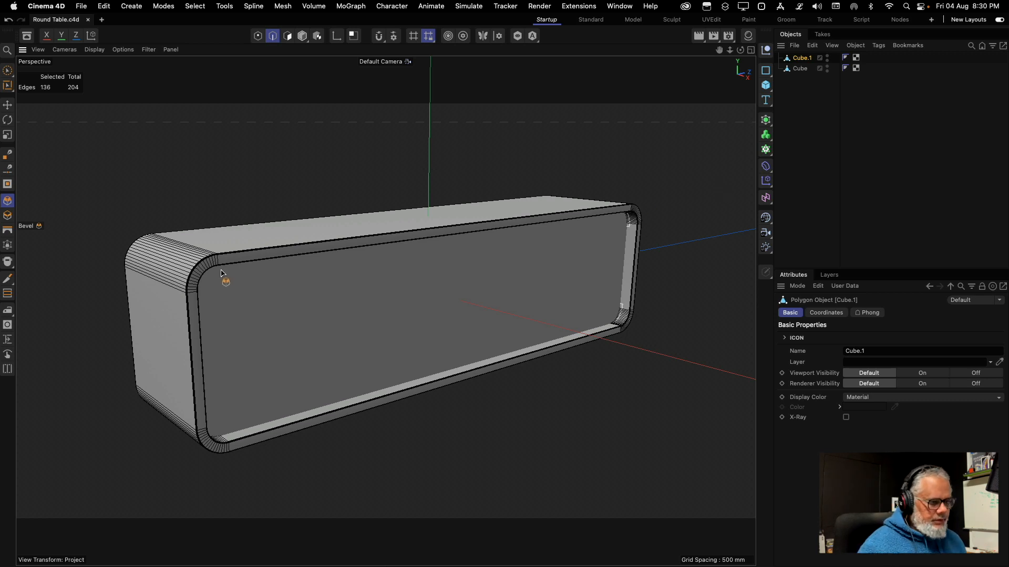
# Add a new cube and size it to 687 mm in X, 576 mm in Y and 707 mm in Z
pyautogui.click(765, 85)
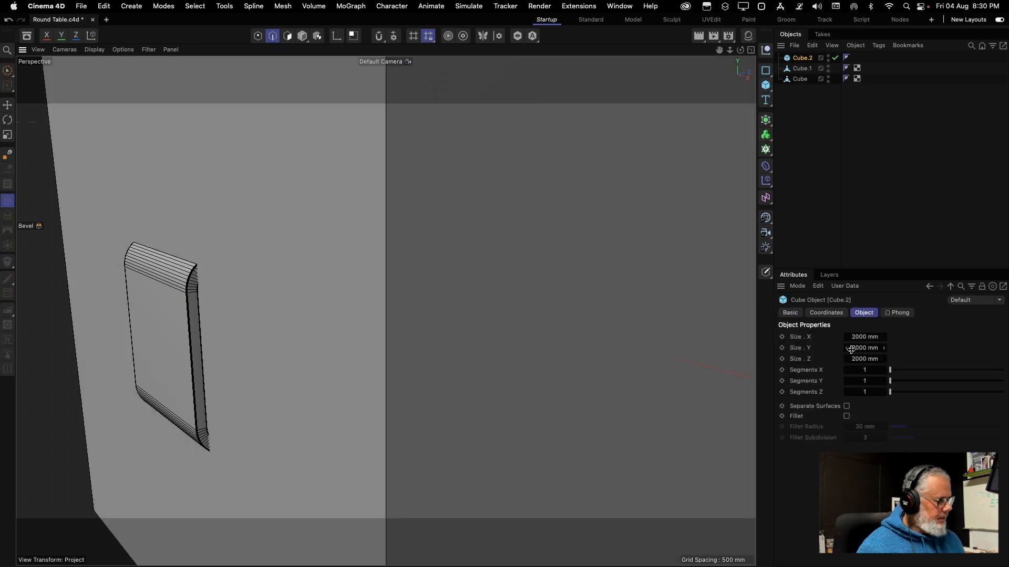
pyautogui.moveTo(864, 337); pyautogui.dragTo(859, 357)
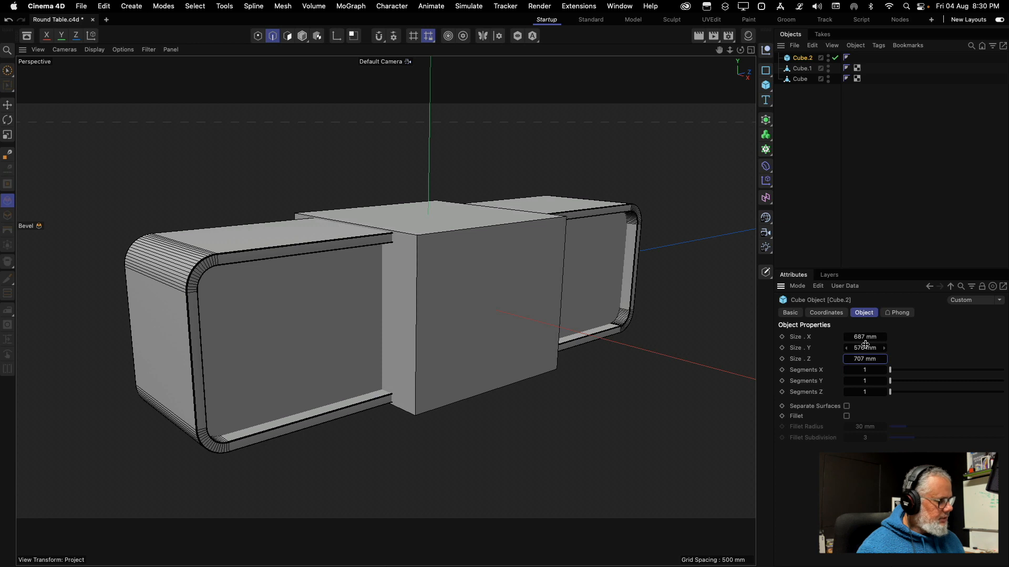
# Move the new cube along the Z axis towards the near end of the frame, and undo the stray vertical adjustment
pyautogui.press('e')
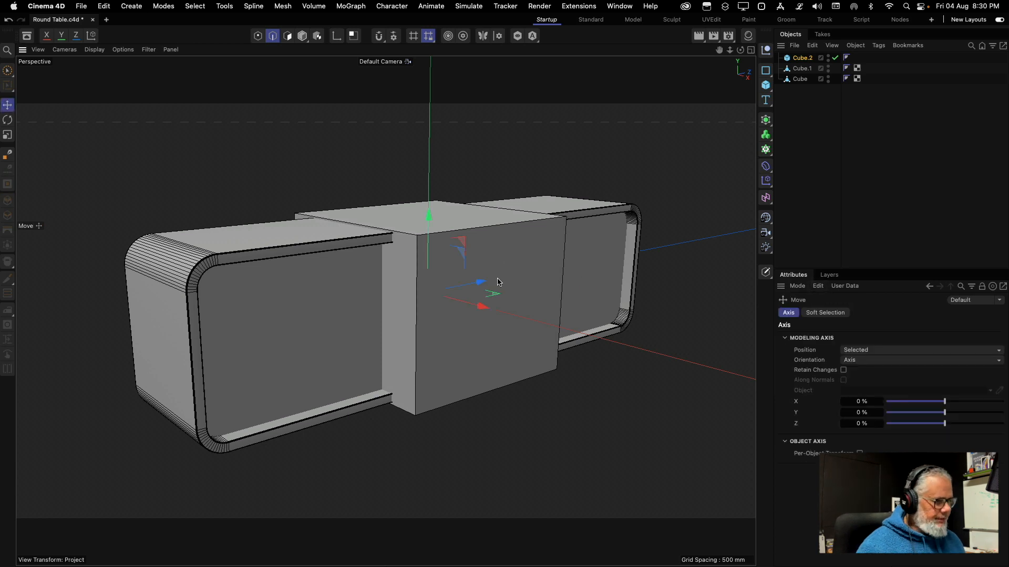
pyautogui.moveTo(498, 282); pyautogui.dragTo(355, 298)
pyautogui.moveTo(295, 241)
pyautogui.mouseDown()
pyautogui.moveTo(294, 226)
pyautogui.moveTo(295, 241)
pyautogui.mouseUp()
pyautogui.press('super+z')
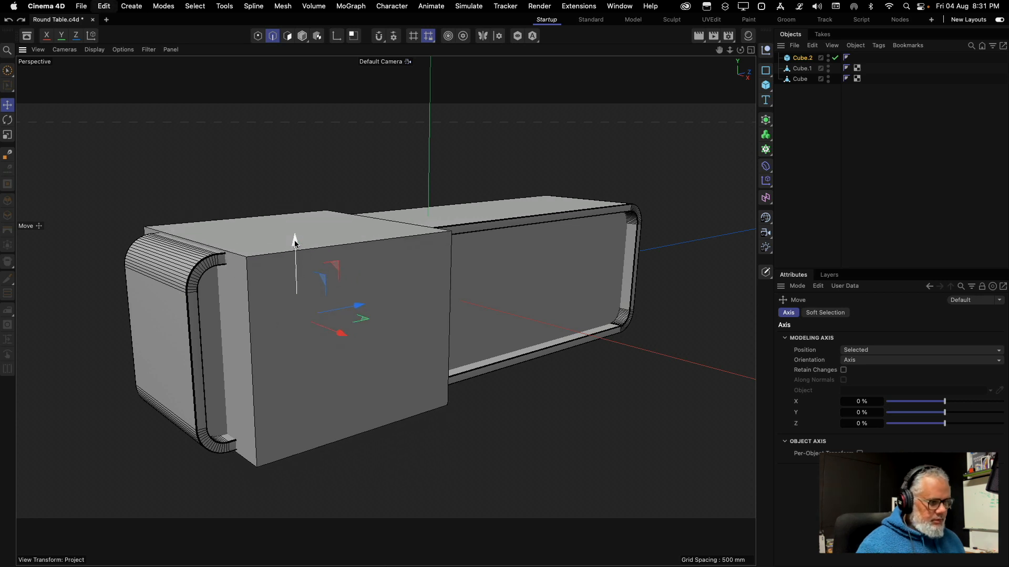
# In Model mode, reduce the new cube's height to about 440 mm and display all four views
pyautogui.click(802, 59)
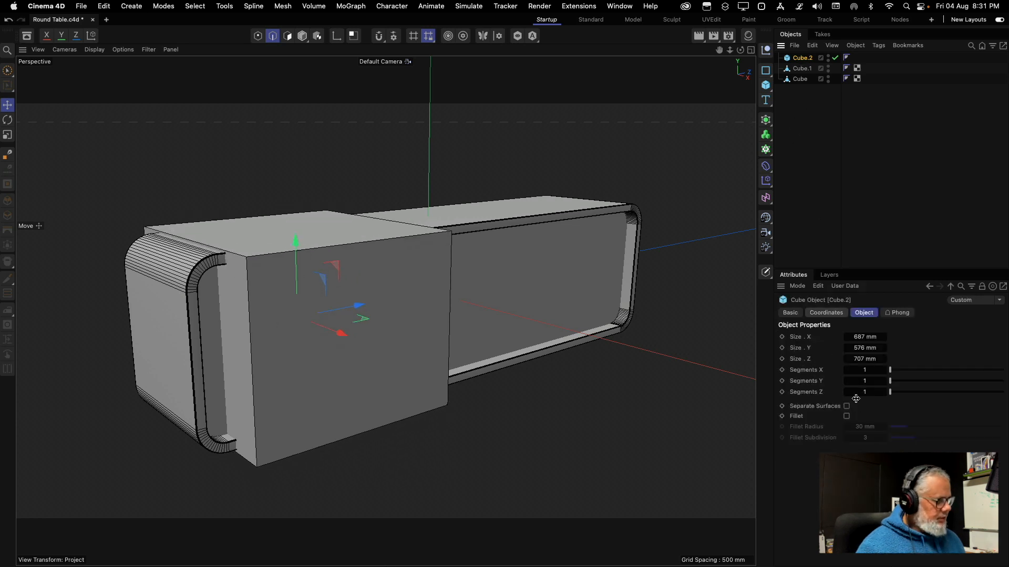
pyautogui.click(302, 36)
pyautogui.moveTo(295, 231); pyautogui.dragTo(292, 253)
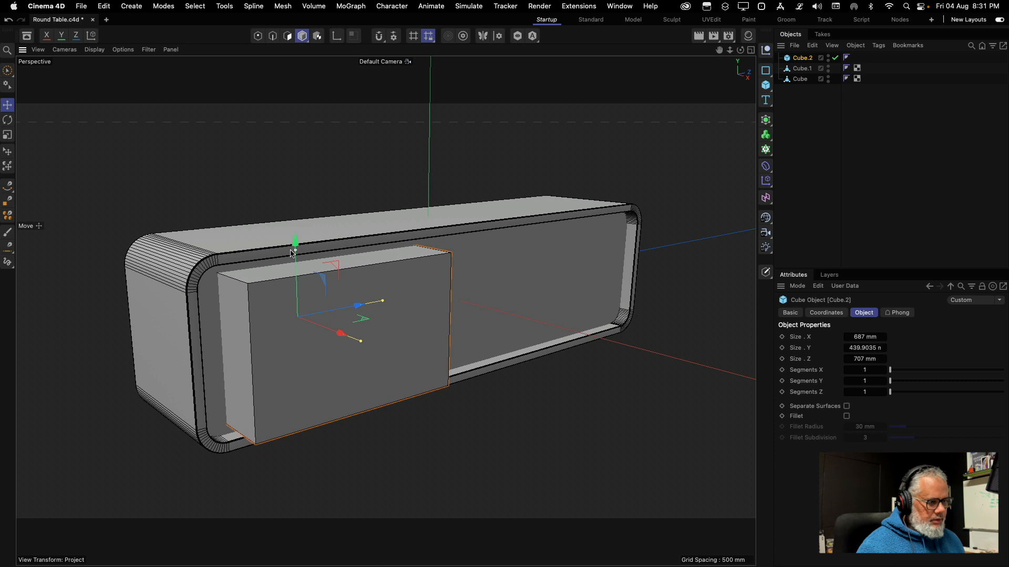
pyautogui.click(750, 50)
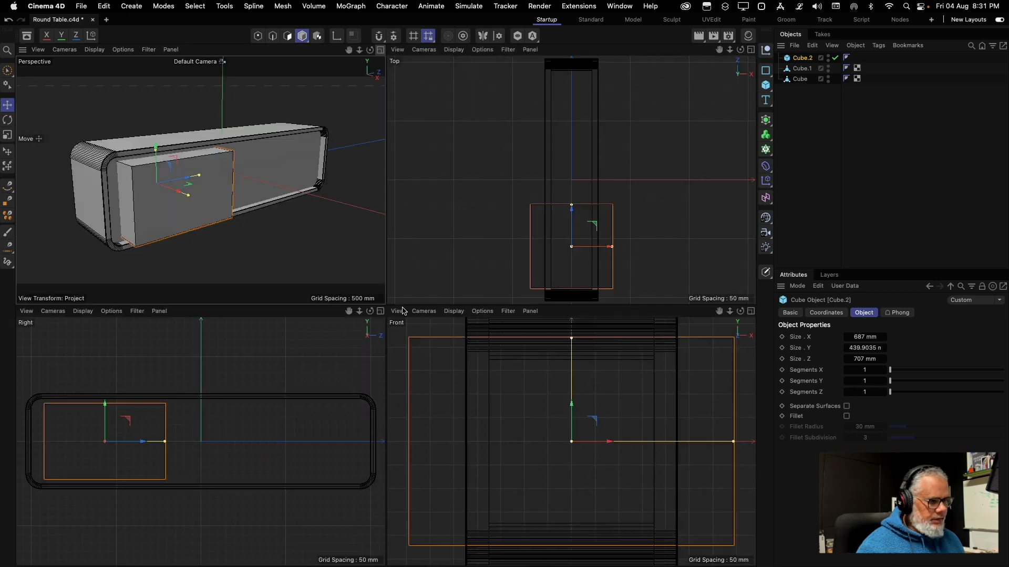
# Lengthen the newest cube along Z to about 1228 mm, keeping it inside the frame's near end, and set its height to 430 mm
pyautogui.click(380, 312)
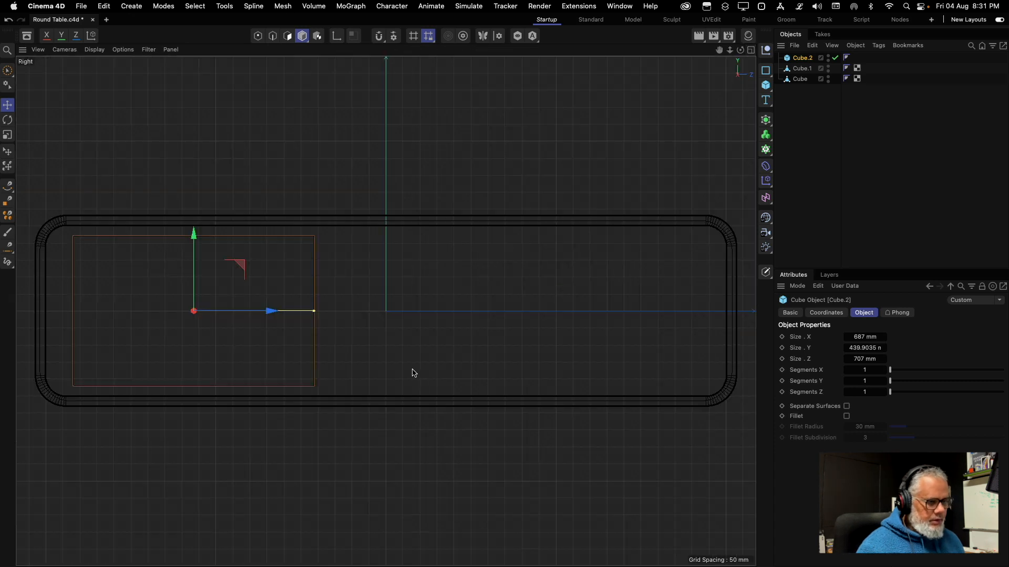
pyautogui.moveTo(314, 312); pyautogui.dragTo(376, 313)
pyautogui.moveTo(269, 311); pyautogui.dragTo(324, 313)
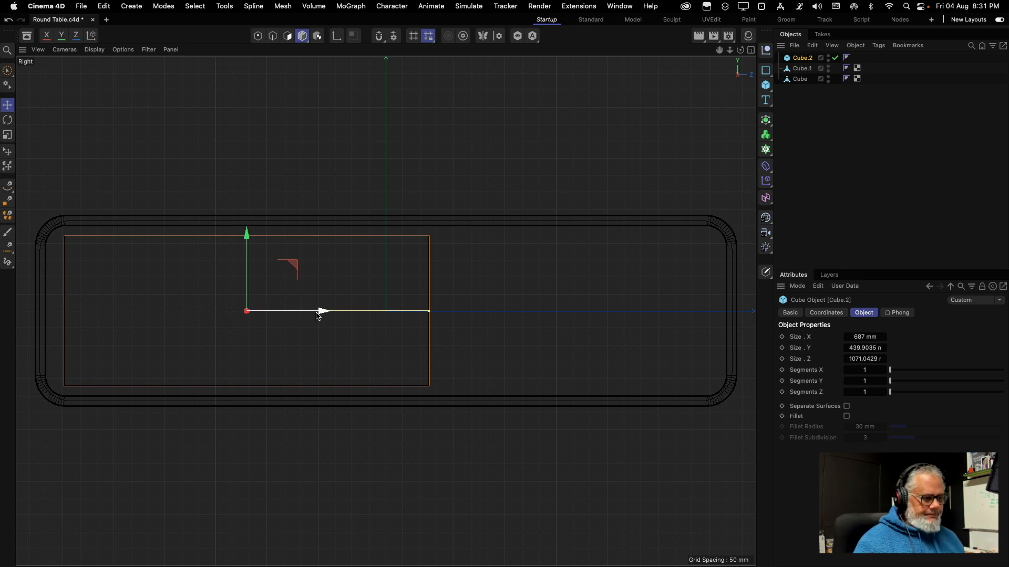
pyautogui.moveTo(322, 311); pyautogui.dragTo(319, 313)
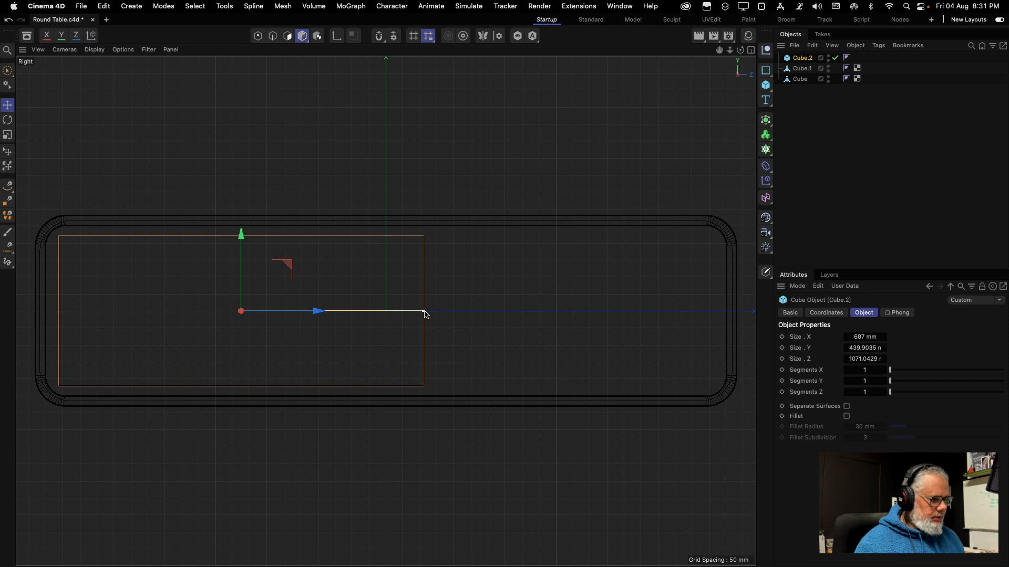
pyautogui.moveTo(426, 314); pyautogui.dragTo(450, 313)
pyautogui.moveTo(318, 311); pyautogui.dragTo(343, 312)
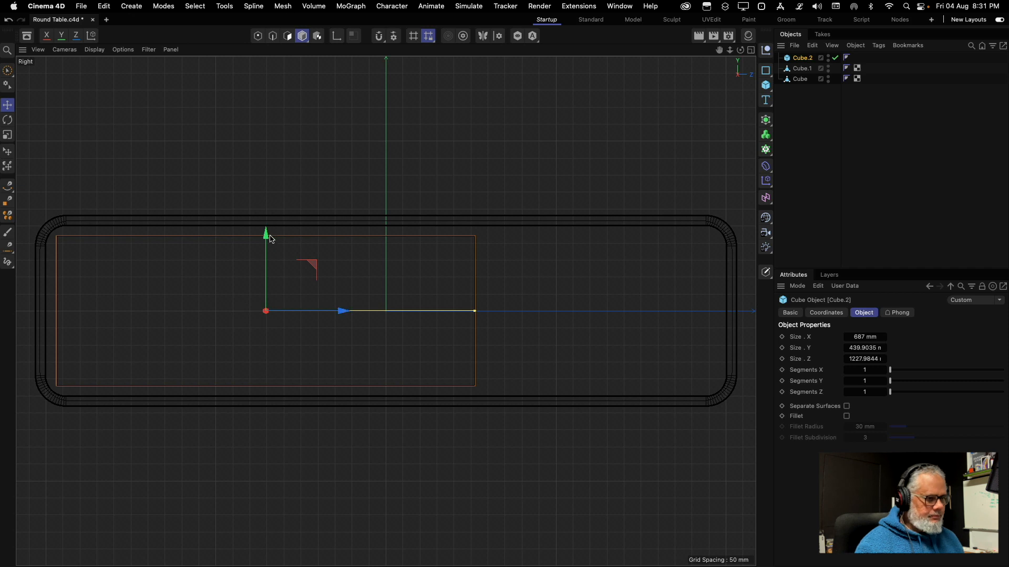
pyautogui.moveTo(266, 238); pyautogui.dragTo(266, 241)
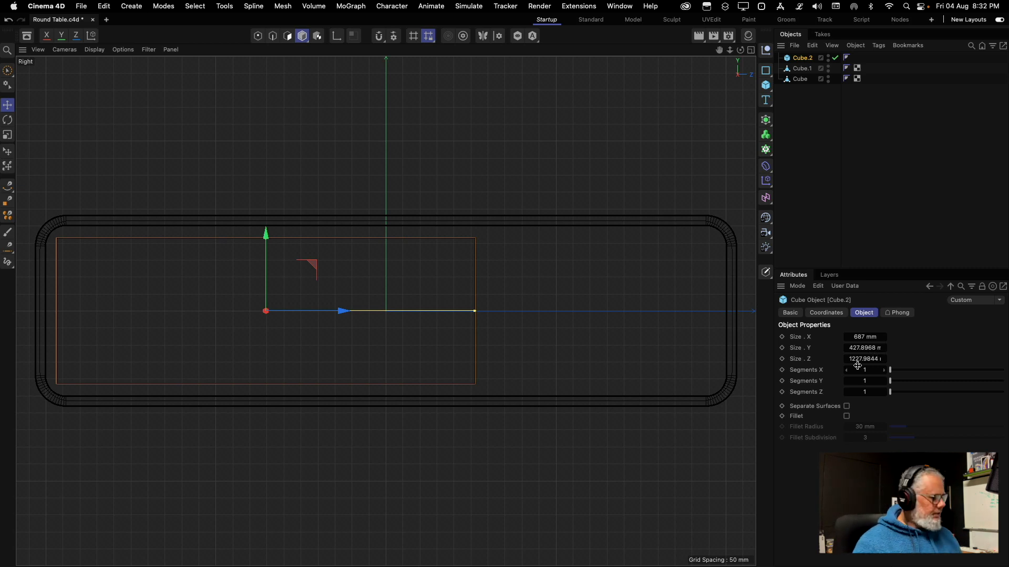
pyautogui.click(858, 349)
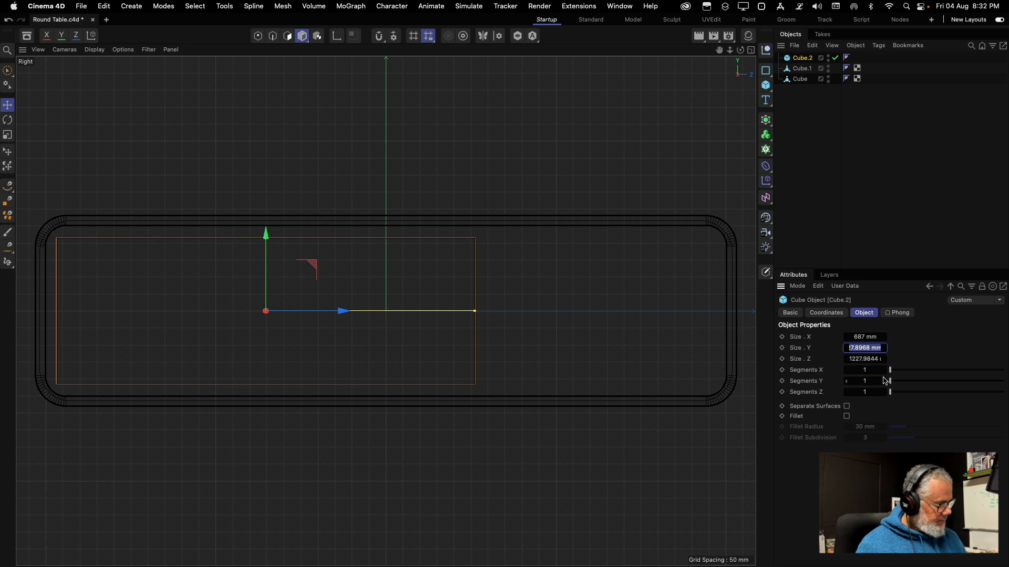
pyautogui.write('430')
pyautogui.press('Return')
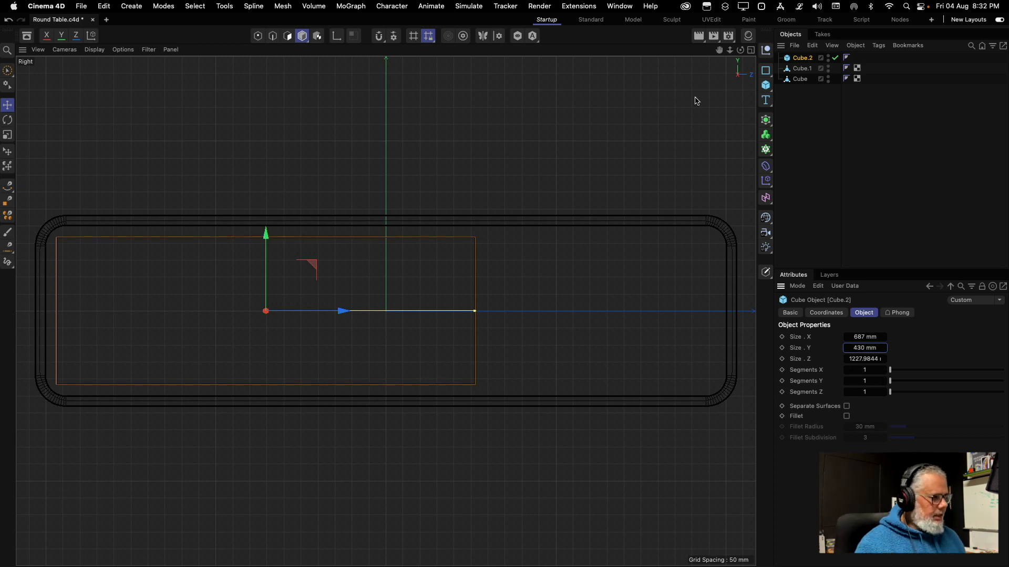
# Add a Boole and nest Cube.1 above Cube.2 inside it to subtract the new cube from the inner box
pyautogui.click(750, 49)
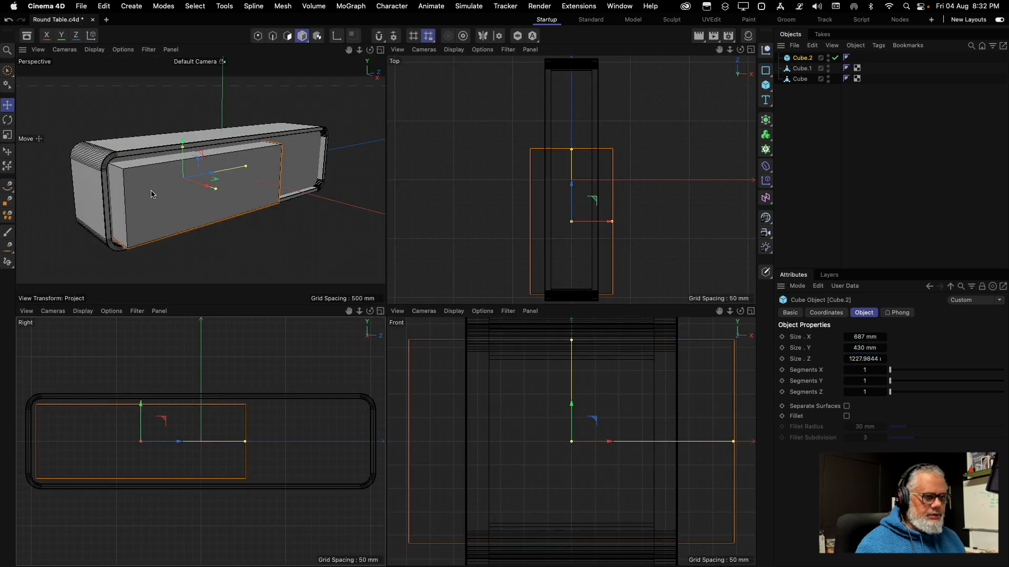
pyautogui.keyDown('alt'); pyautogui.moveTo(178, 186); pyautogui.dragTo(158, 167); pyautogui.keyUp('alt')
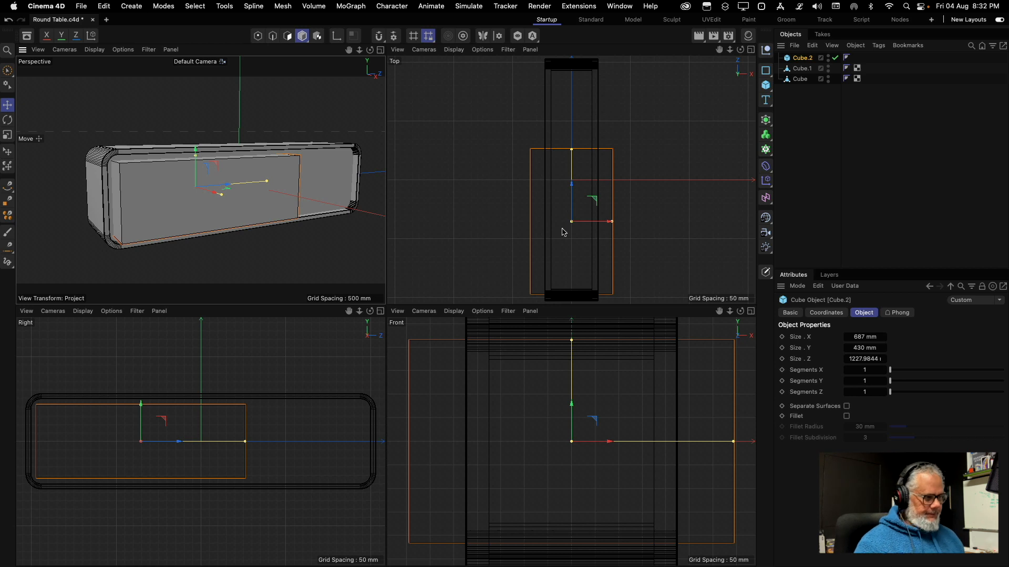
pyautogui.click(810, 109)
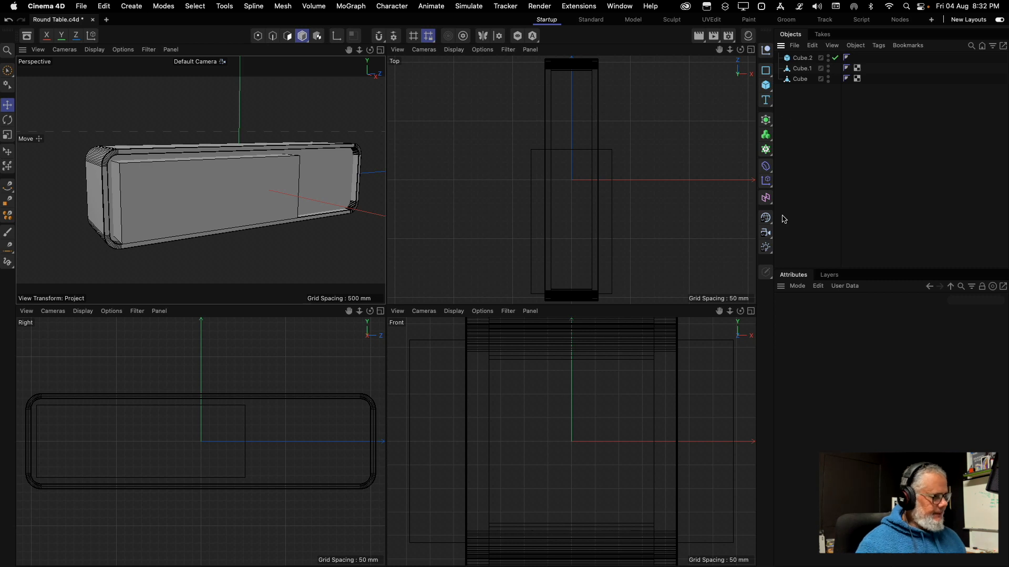
pyautogui.click(765, 120)
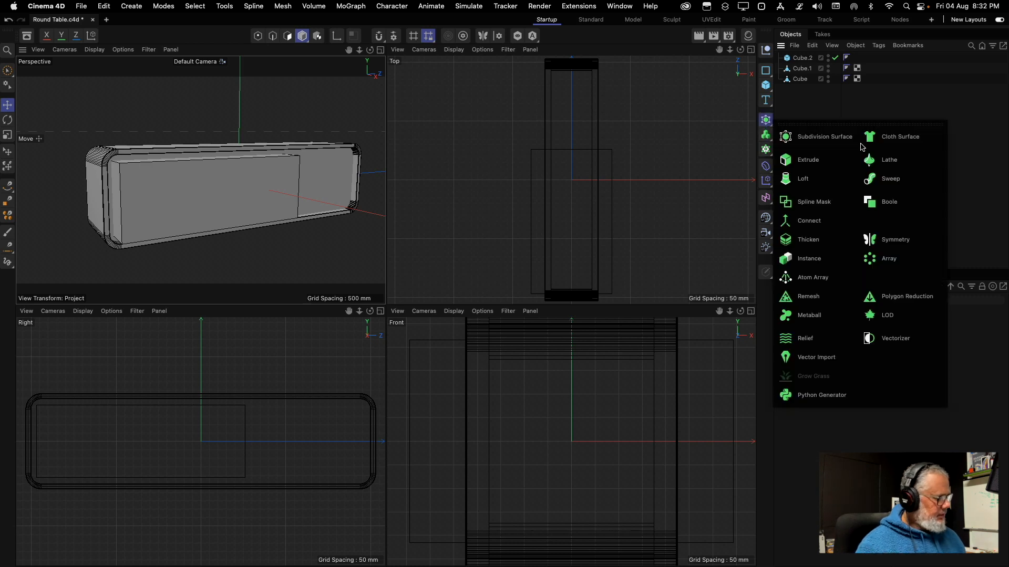
pyautogui.click(885, 201)
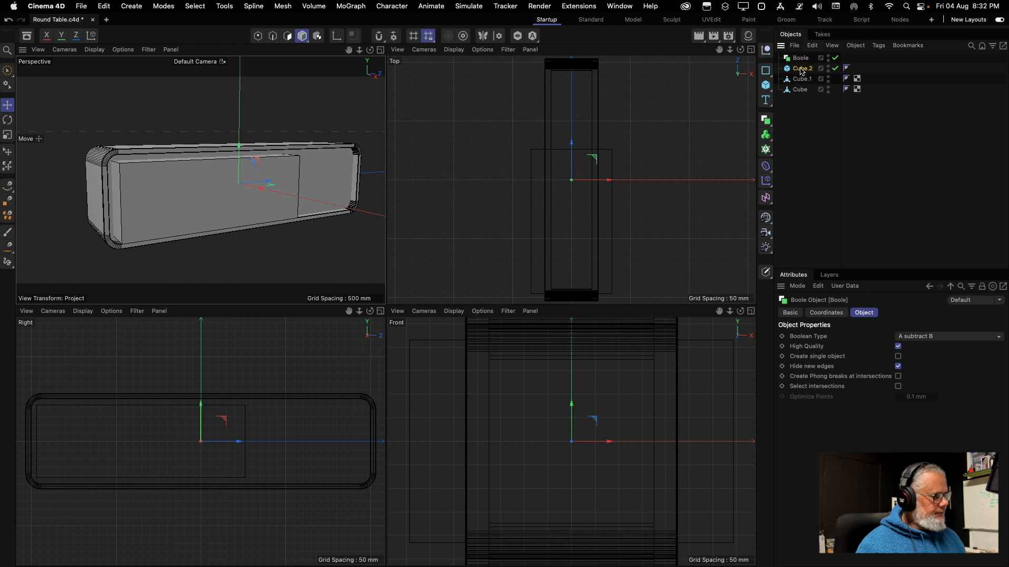
pyautogui.moveTo(799, 68); pyautogui.dragTo(807, 64)
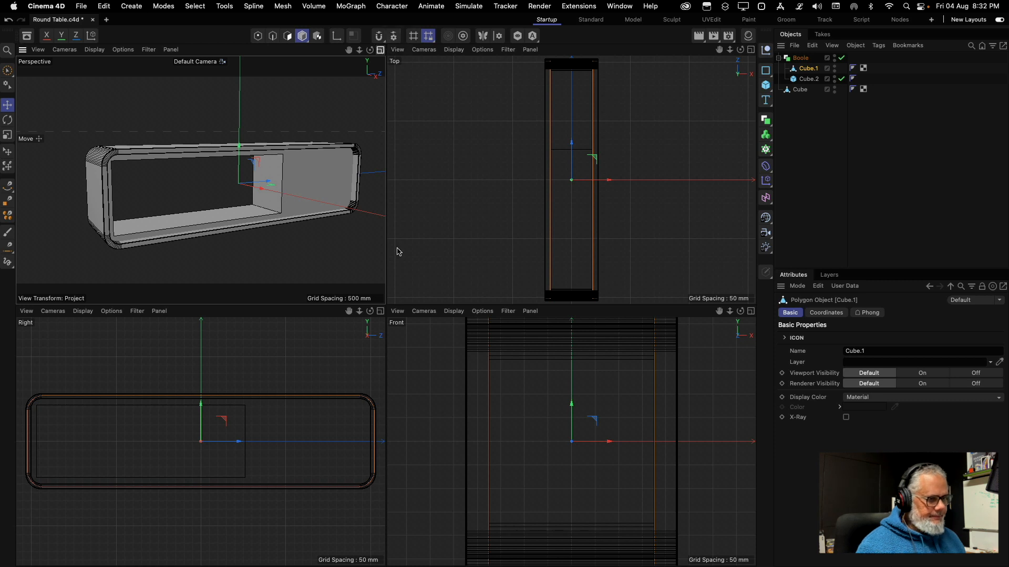
# Render the perspective view to preview the opening cut into the inner box
pyautogui.click(381, 49)
pyautogui.keyDown('alt'); pyautogui.moveTo(385, 311); pyautogui.dragTo(383, 281); pyautogui.keyUp('alt')
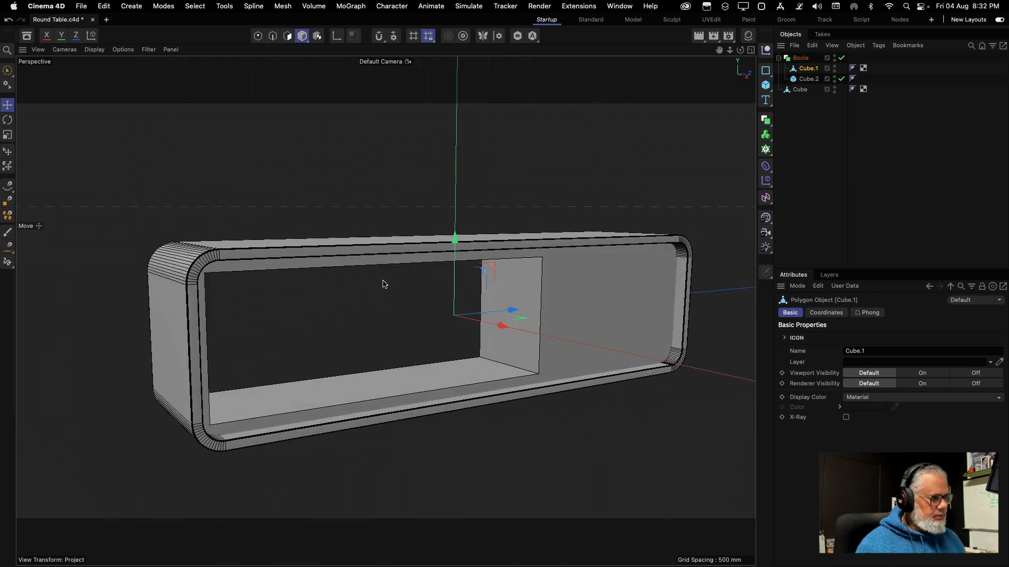
pyautogui.press('super+r')
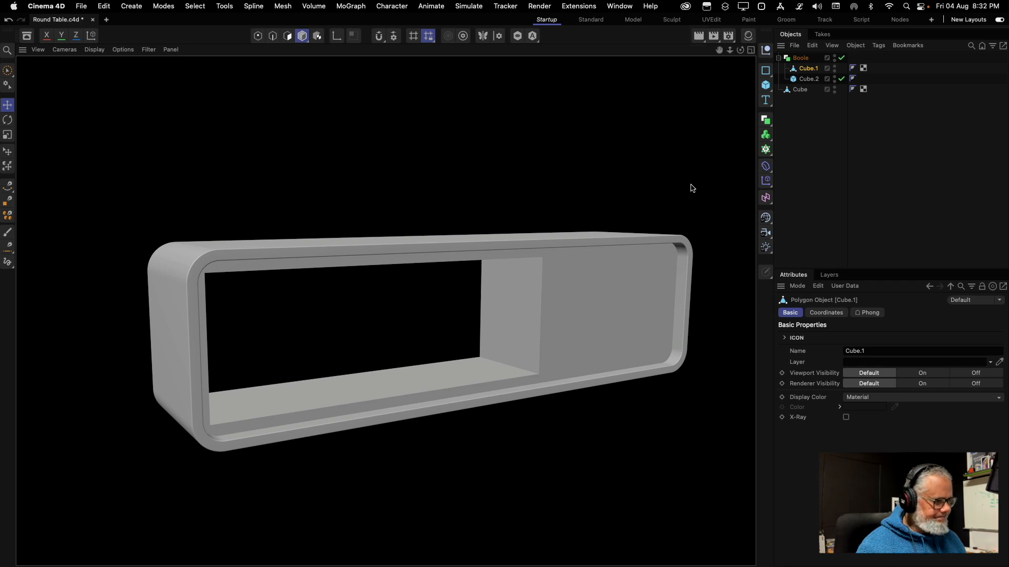
# Add the Ambient Occlusion effect to the render settings and render the perspective view again
pyautogui.click(729, 36)
pyautogui.moveTo(715, 29); pyautogui.dragTo(603, 61)
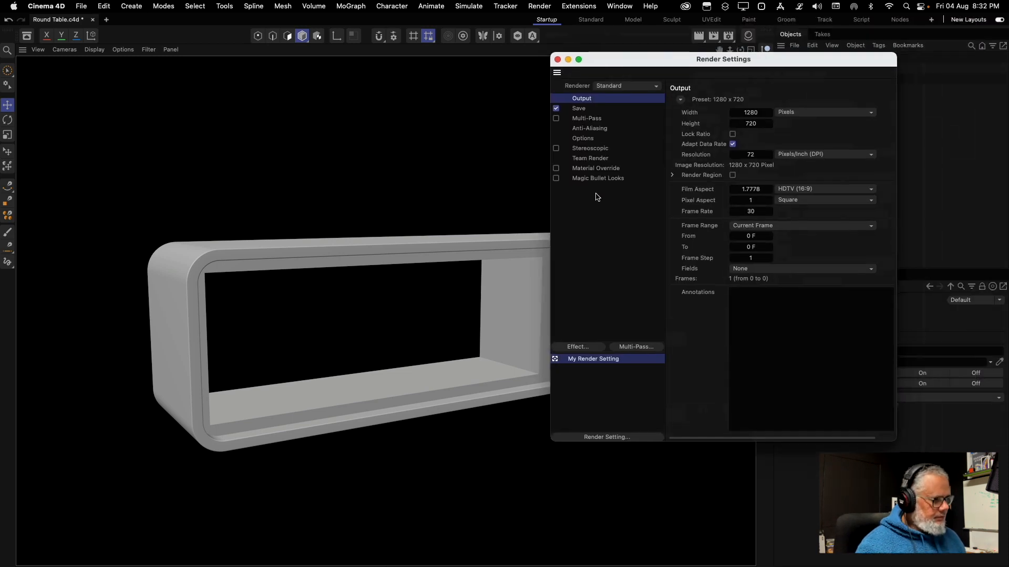
pyautogui.click(577, 347)
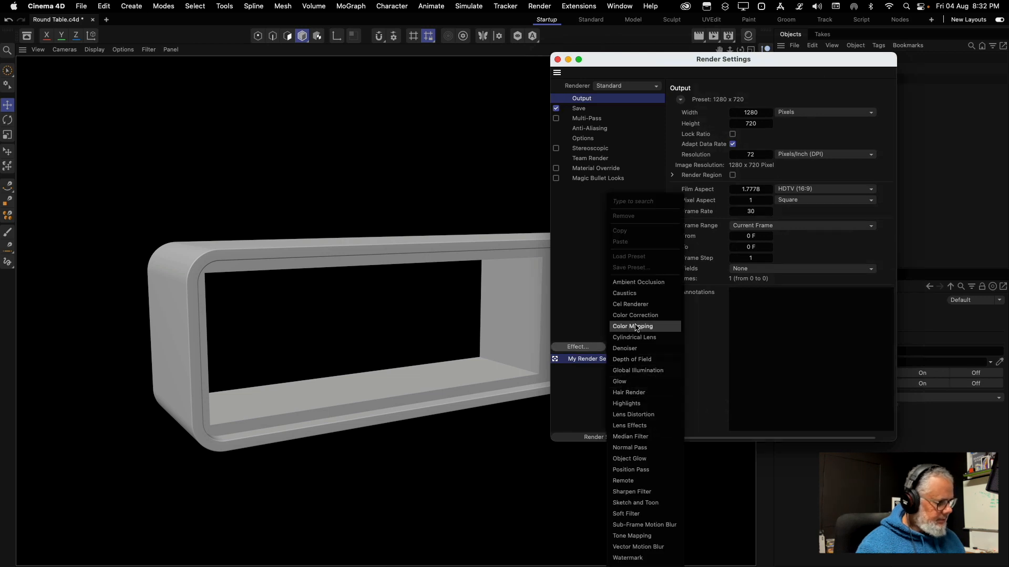
pyautogui.click(625, 284)
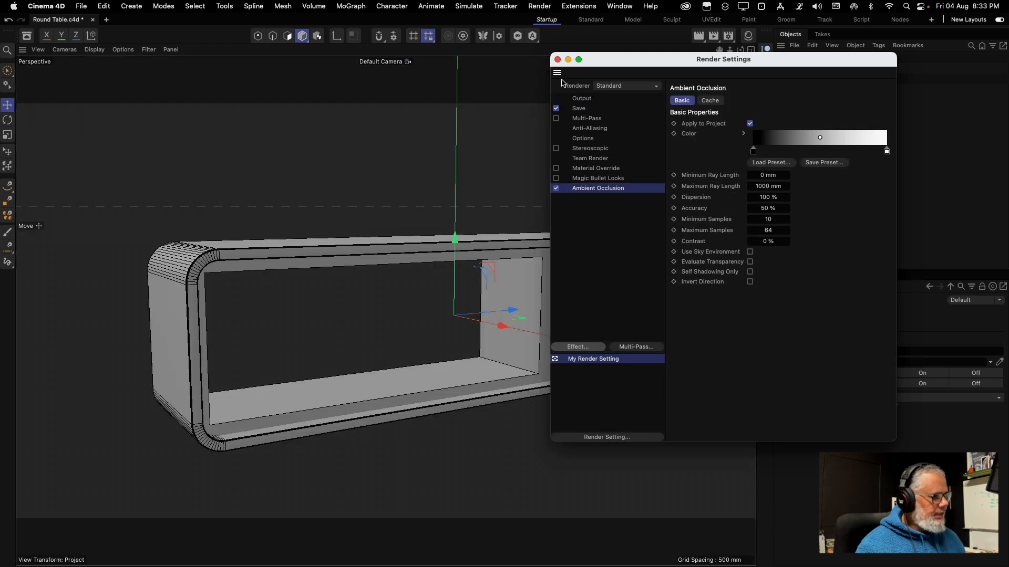
pyautogui.click(558, 60)
pyautogui.hotkey('ctrl', 'r')
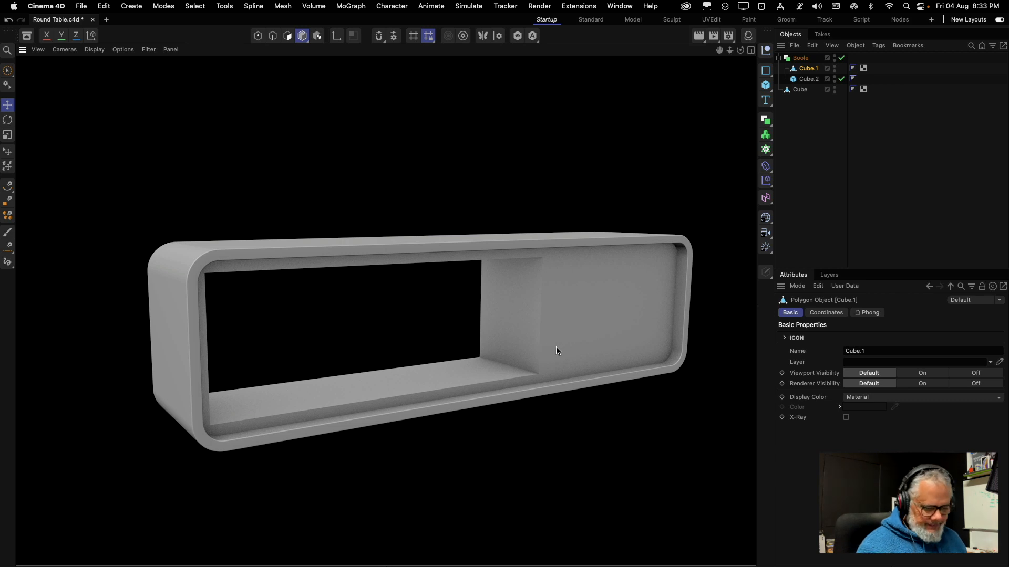
# Preview the render of the table from a slightly higher angle
pyautogui.keyDown('alt'); pyautogui.moveTo(541, 348); pyautogui.dragTo(535, 371); pyautogui.keyUp('alt')
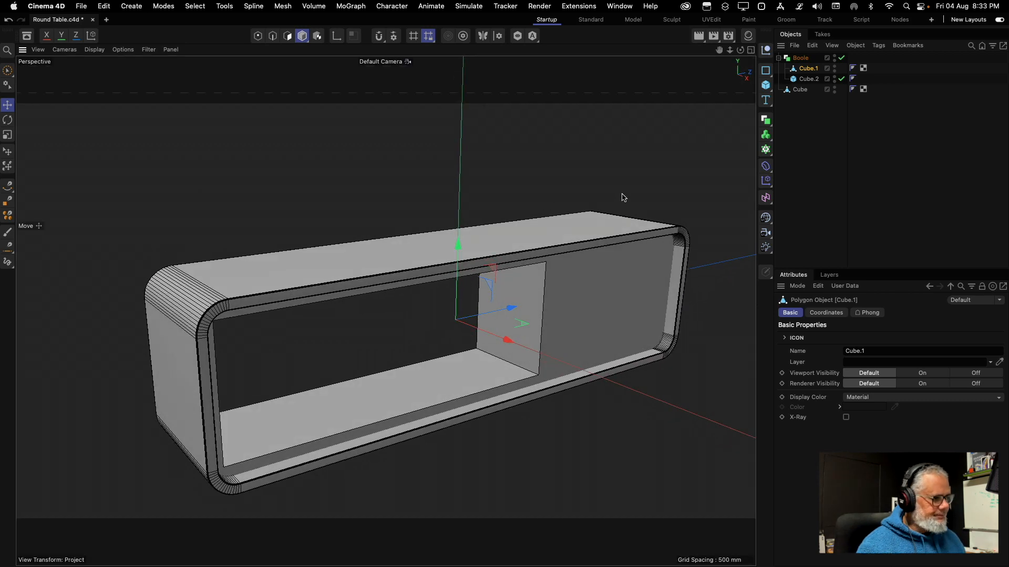
pyautogui.keyDown('alt'); pyautogui.moveTo(533, 249); pyautogui.dragTo(524, 204, button='middle'); pyautogui.keyUp('alt')
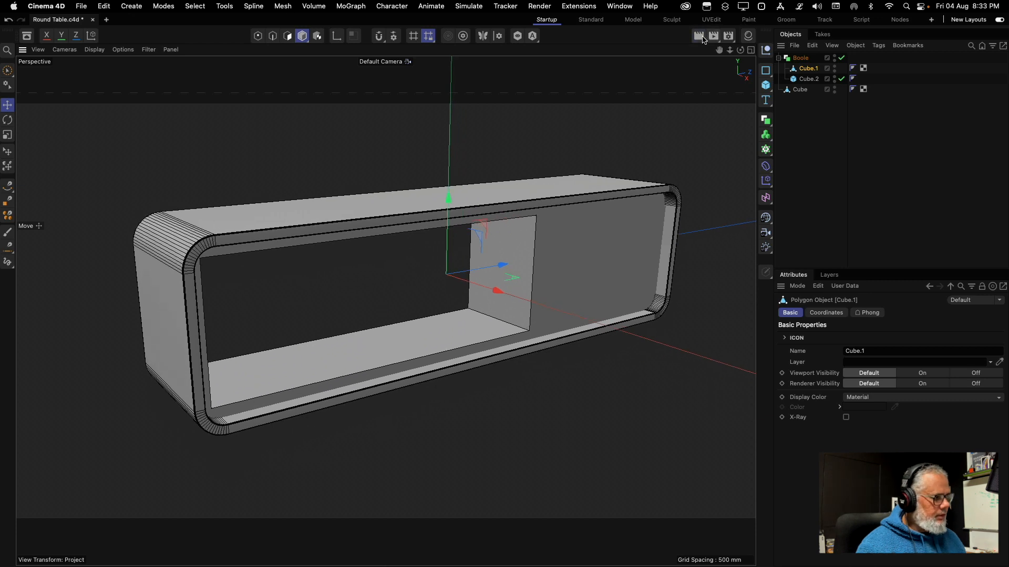
pyautogui.hotkey('ctrl', 'r')
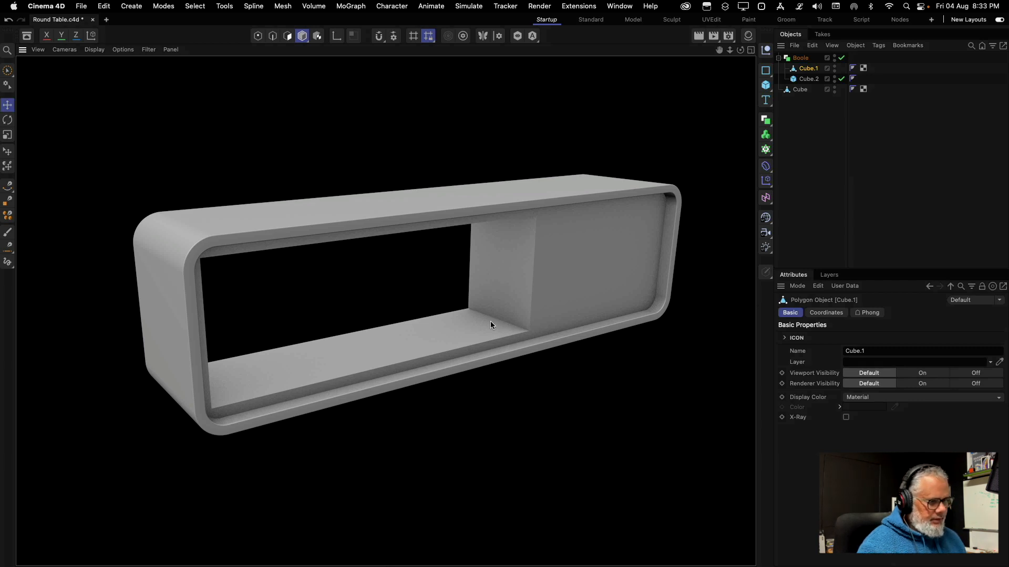
# Shift Cube.2 slightly along Z towards the far end, reduce its height to about 415 mm, and render the result
pyautogui.moveTo(313, 320)
pyautogui.keyDown('alt'); pyautogui.mouseDown()
pyautogui.moveTo(293, 324)
pyautogui.moveTo(309, 335)
pyautogui.moveTo(223, 343)
pyautogui.moveTo(203, 311)
pyautogui.moveTo(301, 345)
pyautogui.mouseUp(); pyautogui.keyUp('alt')
pyautogui.click(809, 79)
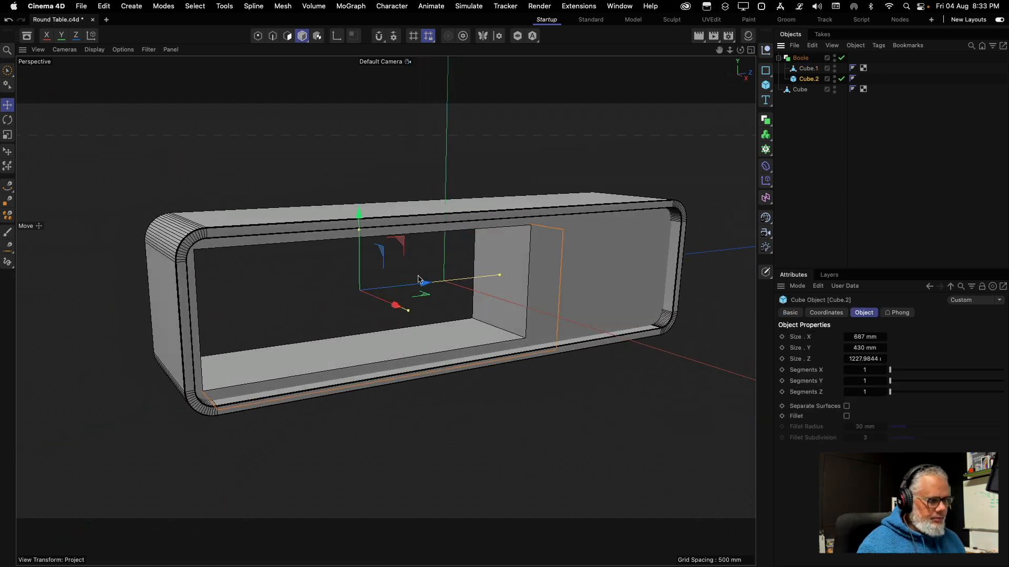
pyautogui.moveTo(422, 286); pyautogui.dragTo(428, 287)
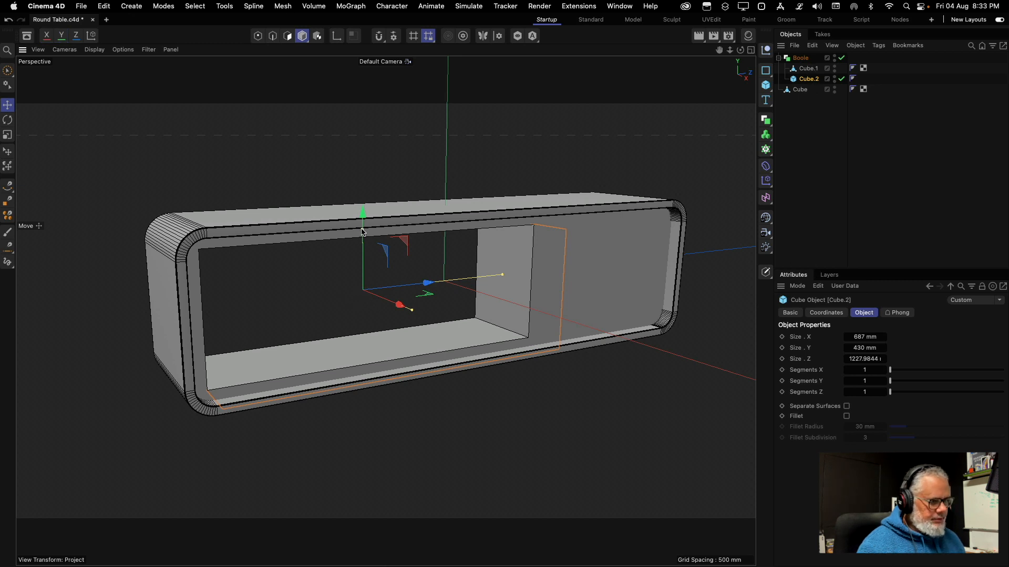
pyautogui.moveTo(362, 232); pyautogui.dragTo(362, 234)
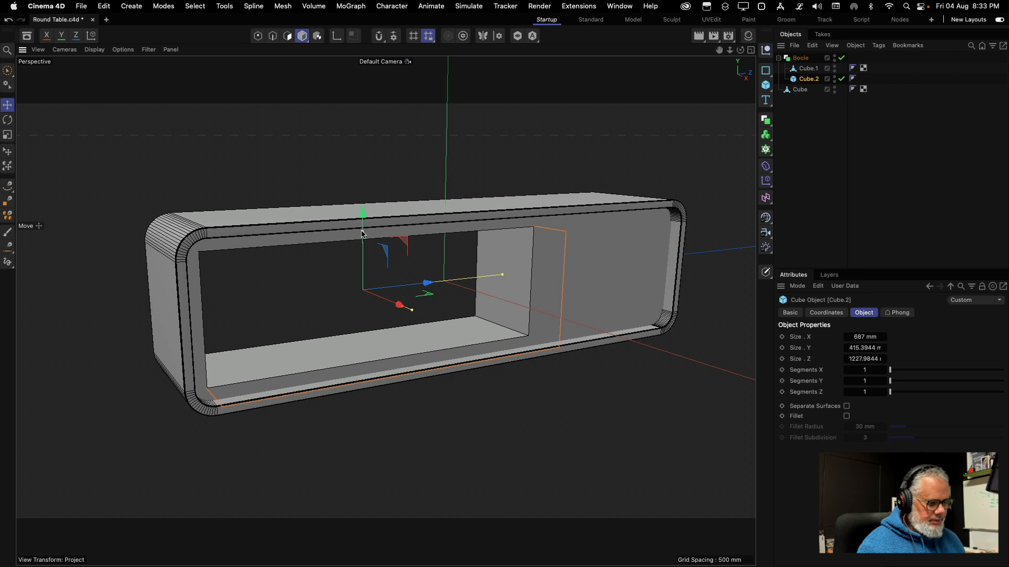
pyautogui.click(699, 36)
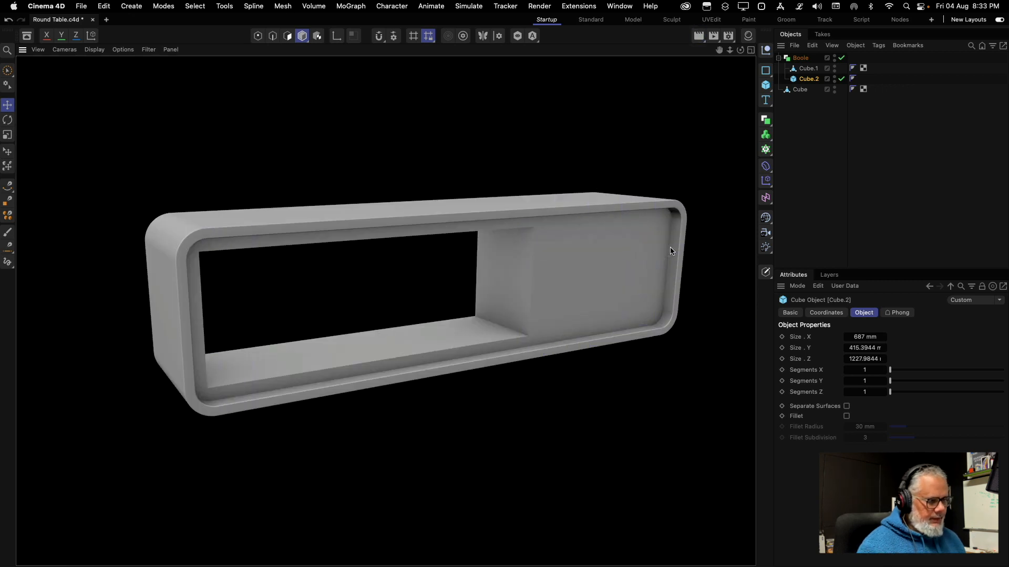
# Convert the Boole and its cubes into a single polygon object with Connect Objects + Delete
pyautogui.keyDown('alt'); pyautogui.moveTo(379, 349); pyautogui.dragTo(439, 394); pyautogui.keyUp('alt')
pyautogui.click(592, 392)
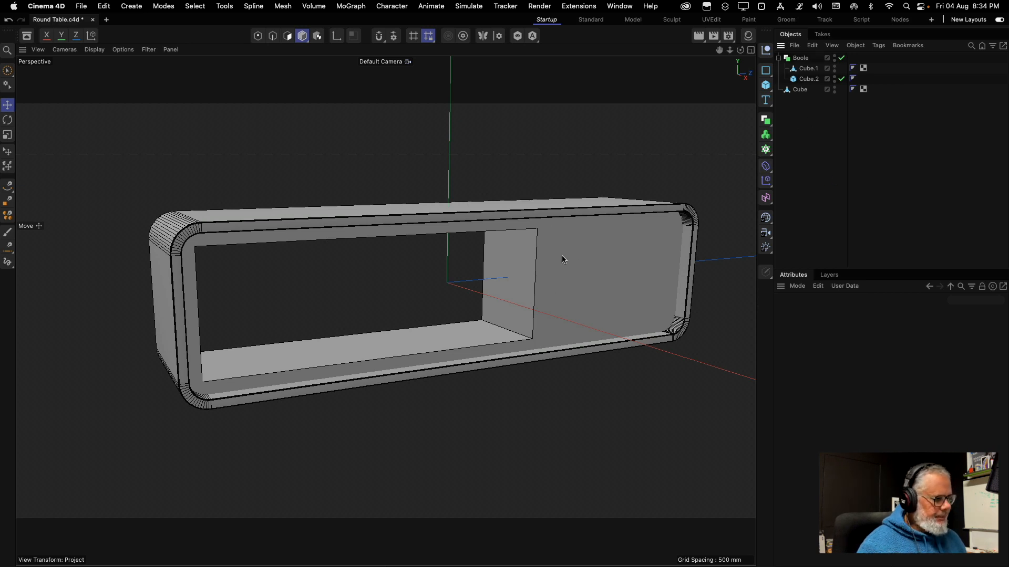
pyautogui.click(800, 59)
pyautogui.rightClick(802, 59)
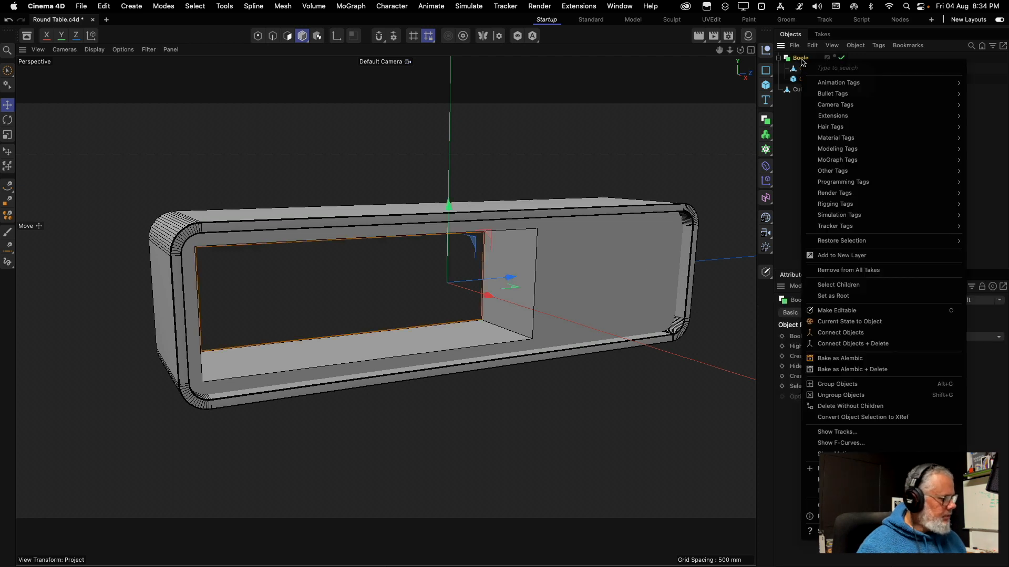
pyautogui.click(853, 345)
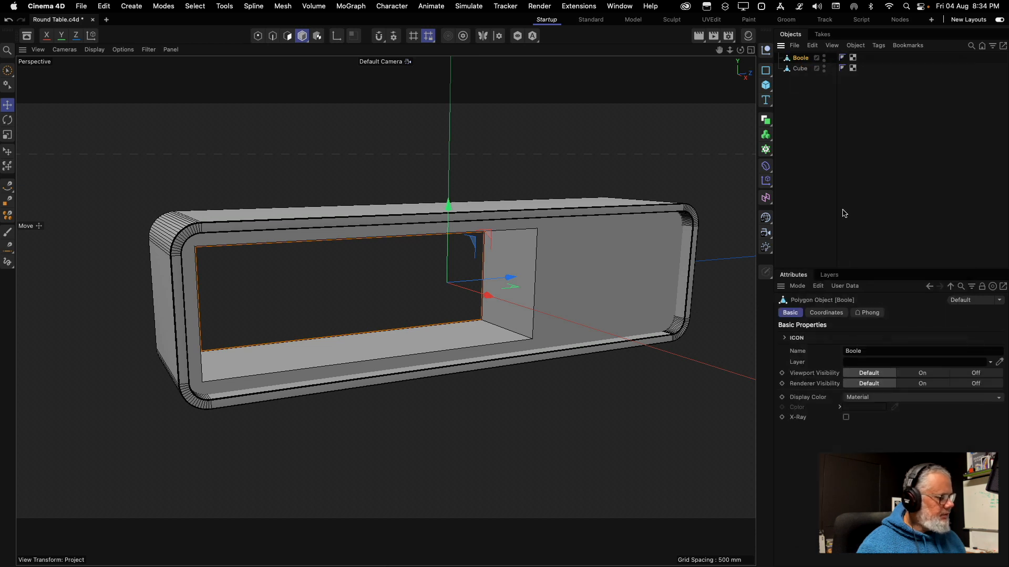
pyautogui.click(806, 220)
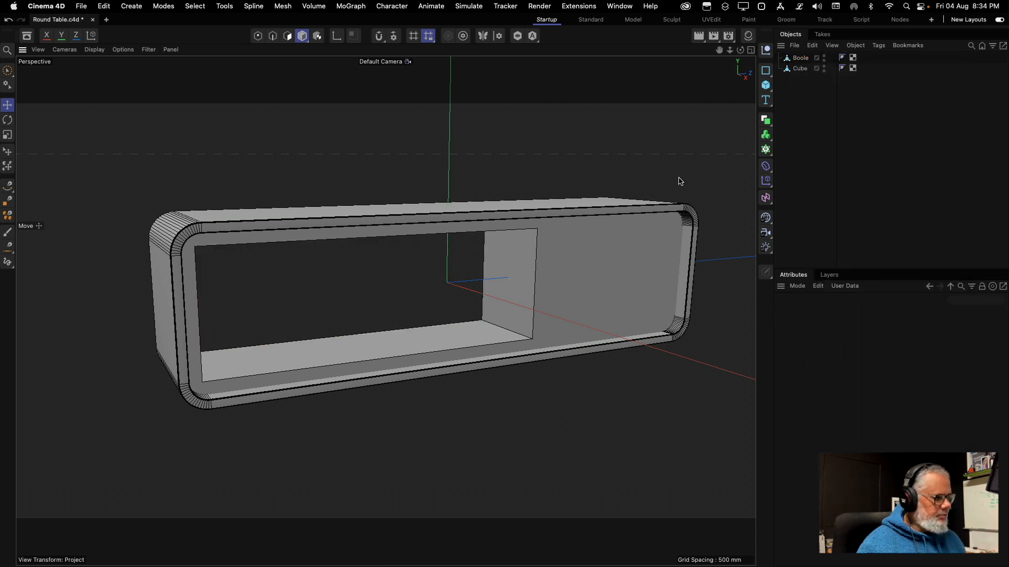
# Add a cube about 625 × 501 × 453 mm, move it along Z towards the frame's far end, and display all four views
pyautogui.click(766, 87)
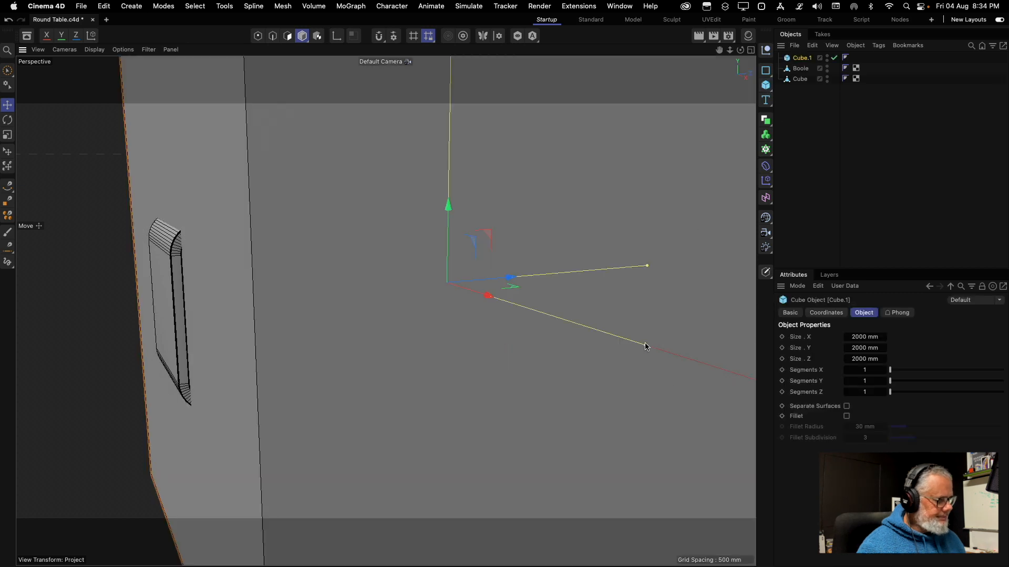
pyautogui.moveTo(646, 347); pyautogui.dragTo(488, 282)
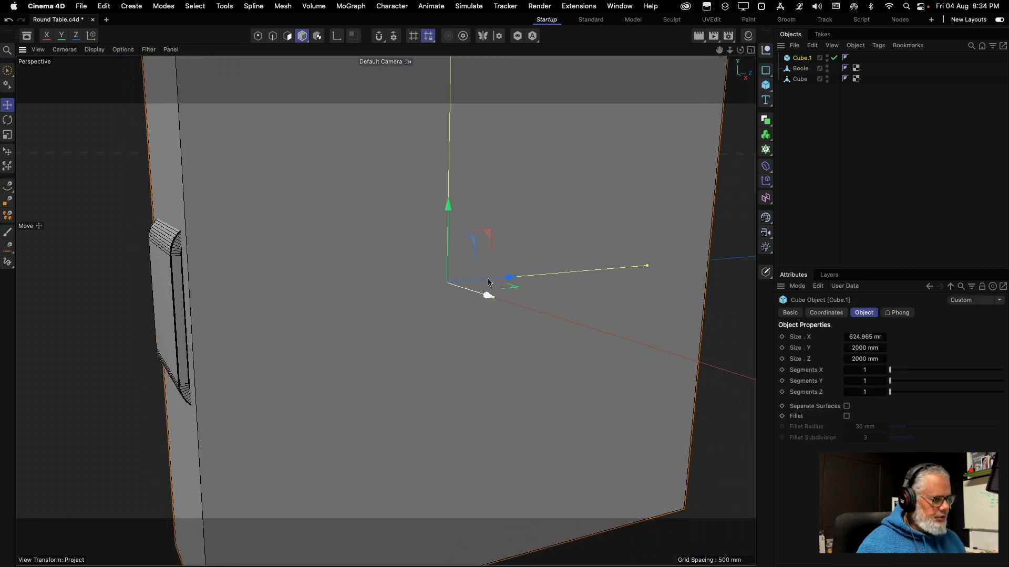
pyautogui.doubleClick(864, 347)
pyautogui.write('1332')
pyautogui.press('Return')
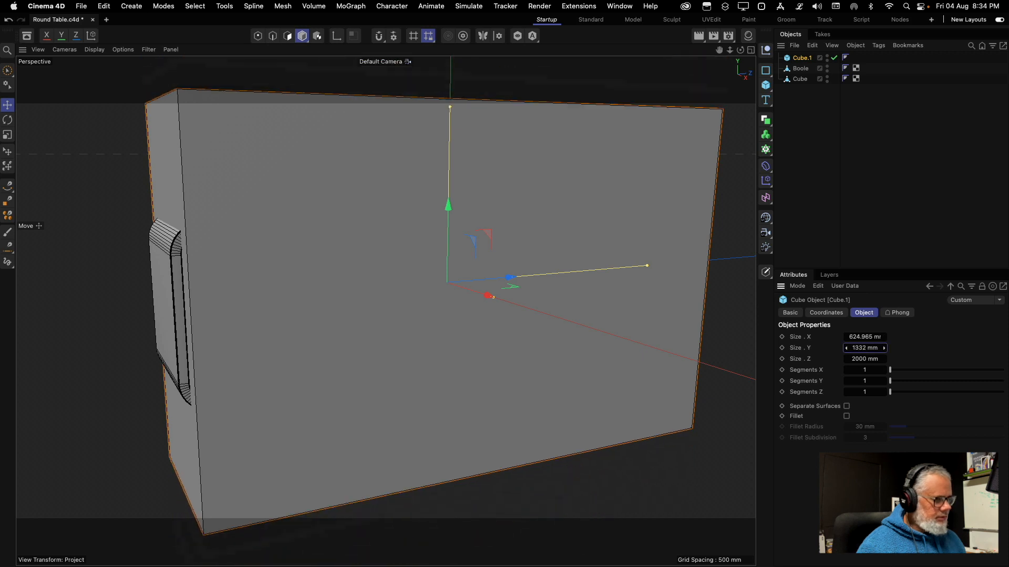
pyautogui.moveTo(864, 348); pyautogui.dragTo(844, 359)
pyautogui.moveTo(509, 277); pyautogui.dragTo(635, 273)
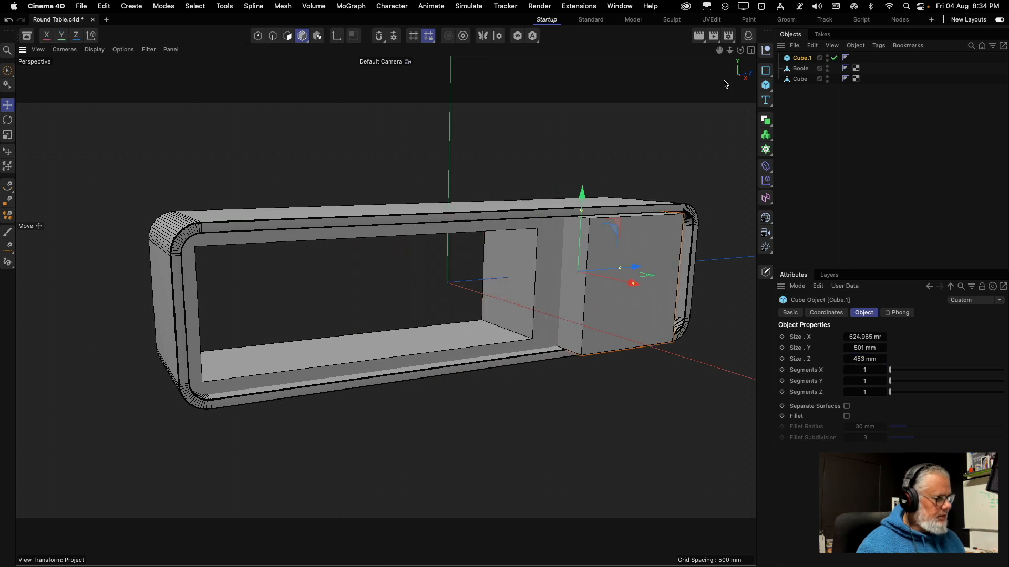
pyautogui.click(751, 50)
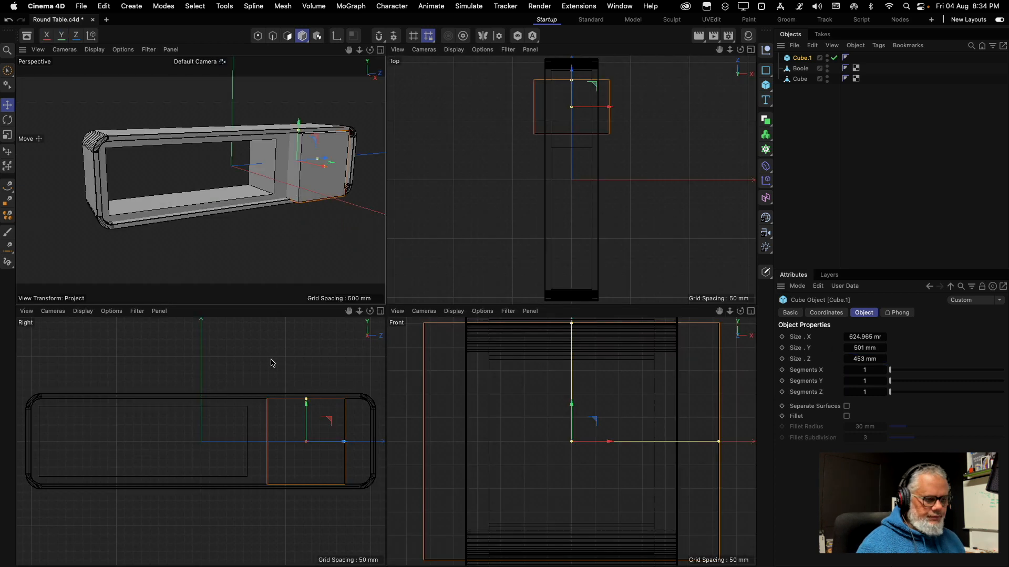
# In the Right view, resize the new cube to about 402 mm high and 467 mm in Z, shifting it along Z towards the frame's middle
pyautogui.click(380, 312)
pyautogui.moveTo(597, 228); pyautogui.dragTo(598, 242)
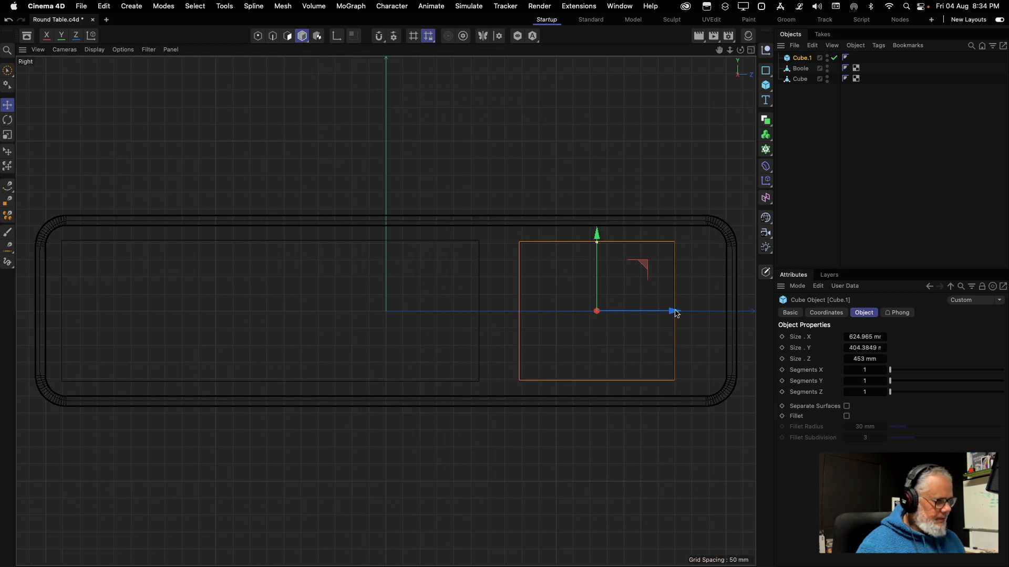
pyautogui.moveTo(675, 312); pyautogui.dragTo(605, 312)
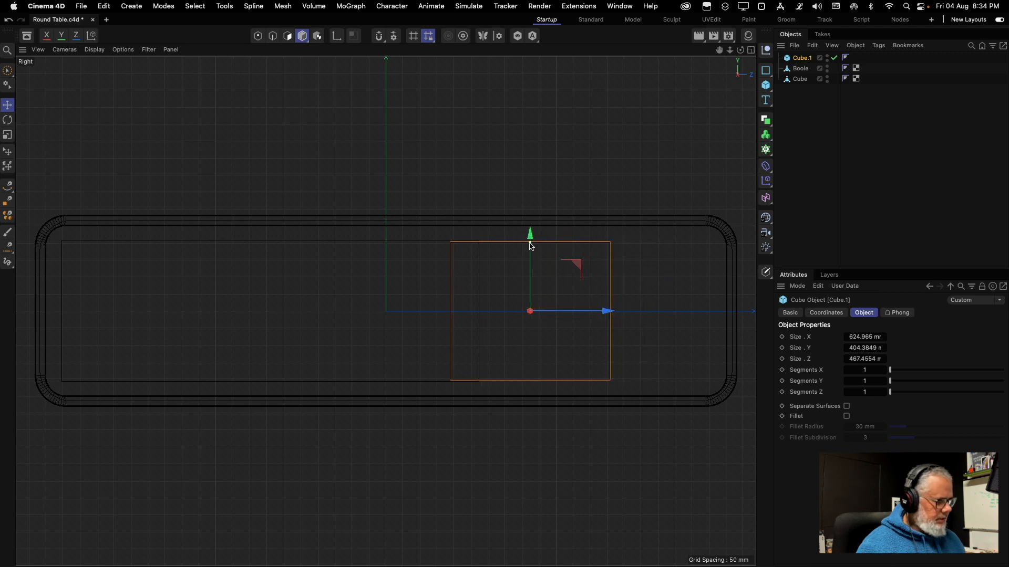
pyautogui.moveTo(529, 243); pyautogui.dragTo(530, 243)
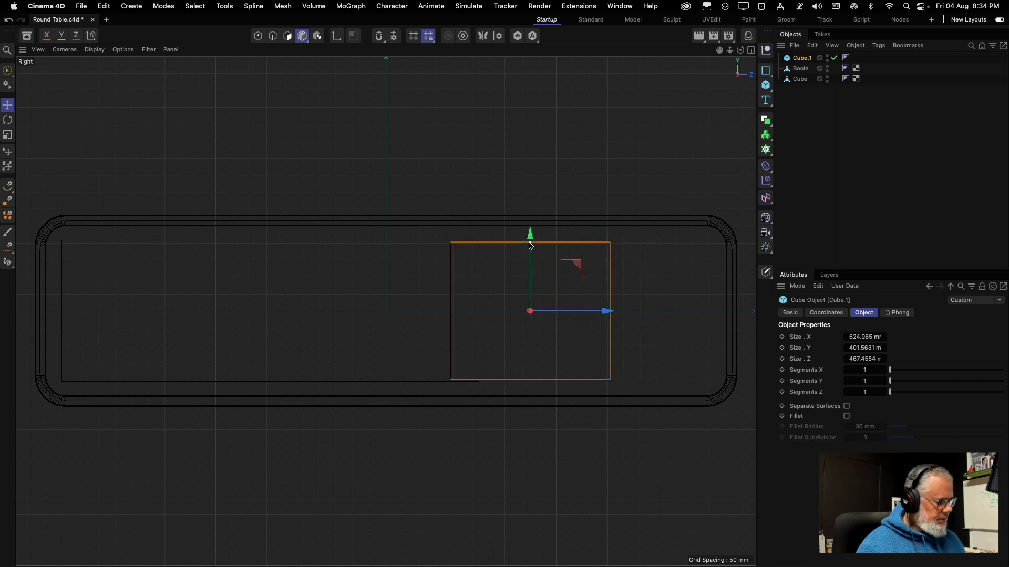
# Try heights of 400, 450 and 430 mm for the cube against the outline of the existing opening
pyautogui.doubleClick(860, 345)
pyautogui.write('400')
pyautogui.press('Return')
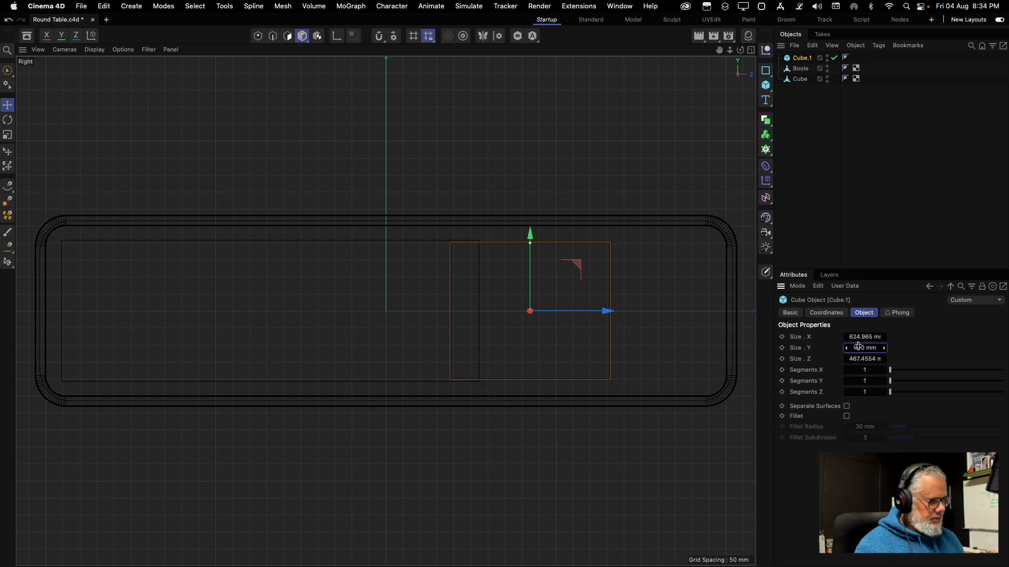
pyautogui.doubleClick(860, 348)
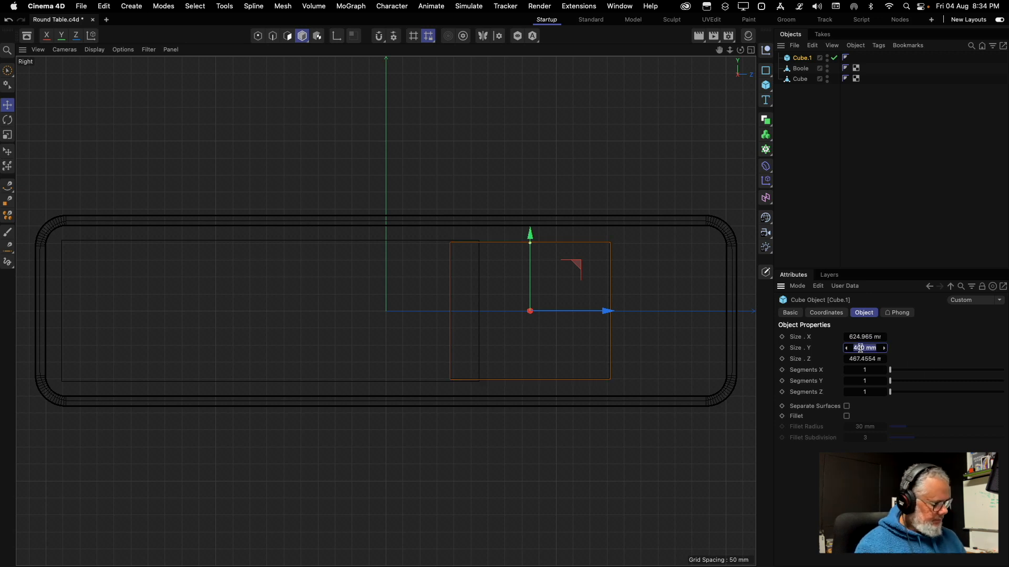
pyautogui.write('450')
pyautogui.press('Return')
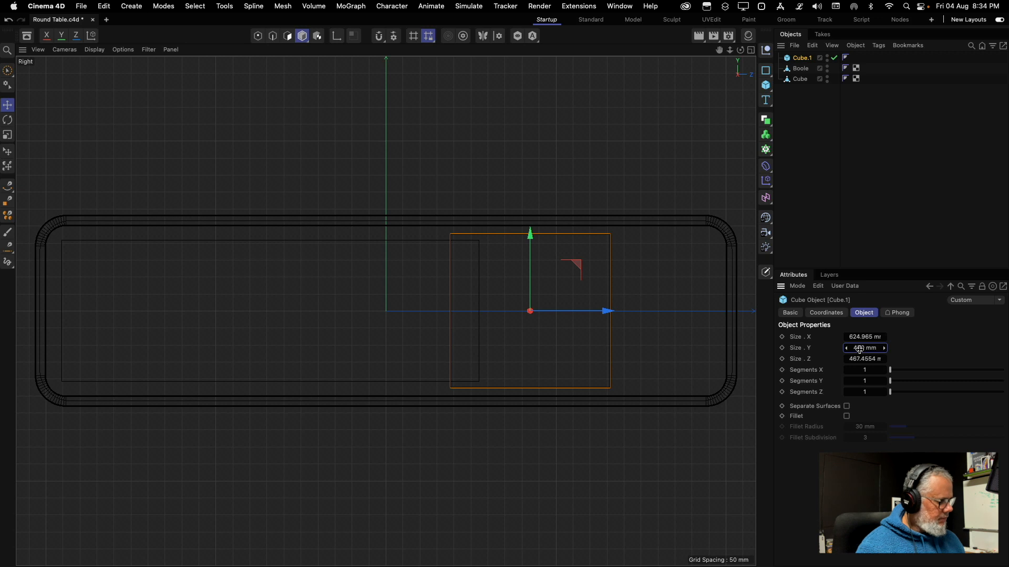
pyautogui.doubleClick(859, 349)
pyautogui.write('540')
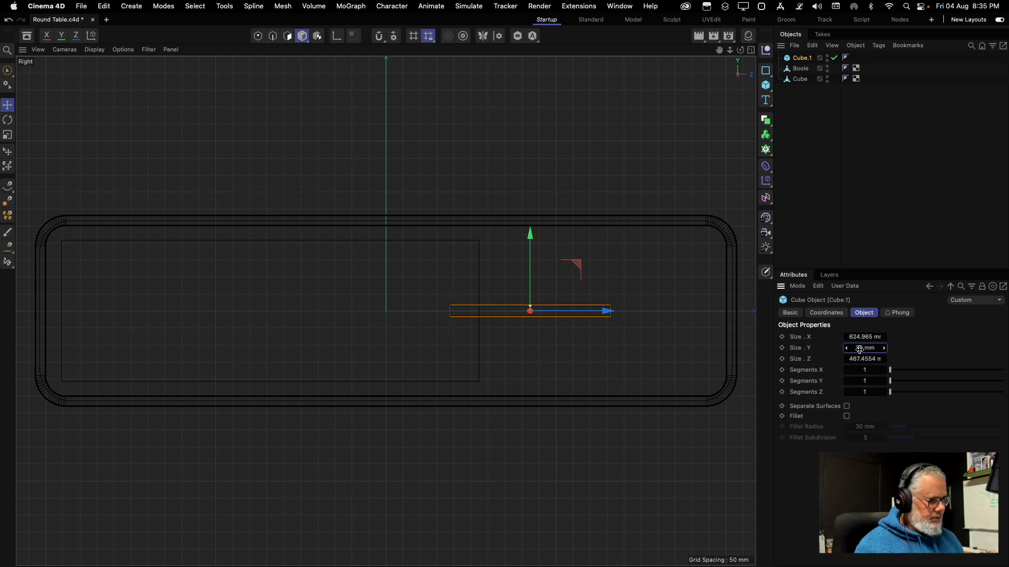
pyautogui.doubleClick(860, 349)
pyautogui.write('430')
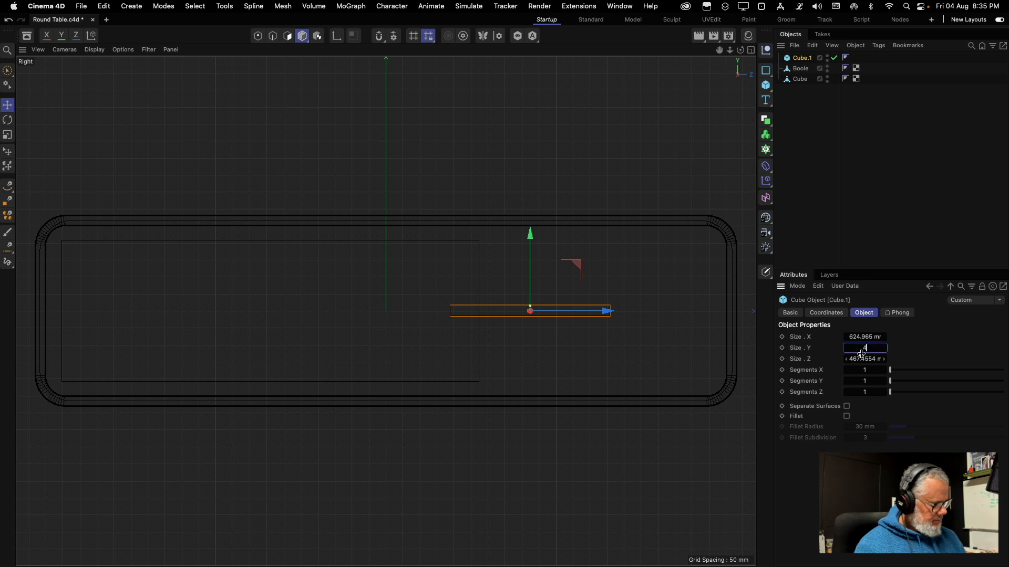
pyautogui.press('Return')
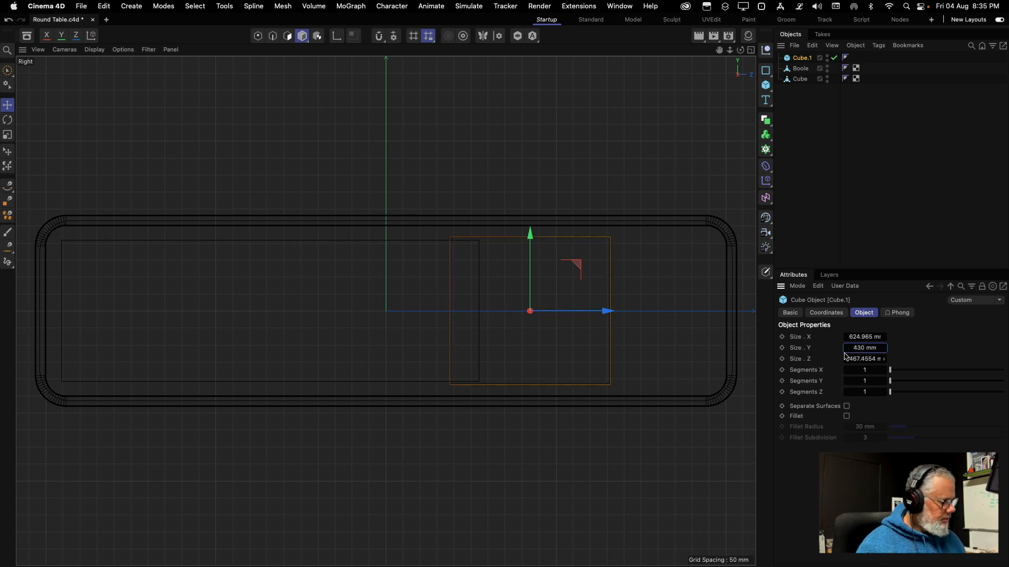
# Set the cube's height to 410 mm, extend it to about 652 mm in Z, and fit it between the divider and the frame's end
pyautogui.moveTo(531, 240); pyautogui.dragTo(531, 244)
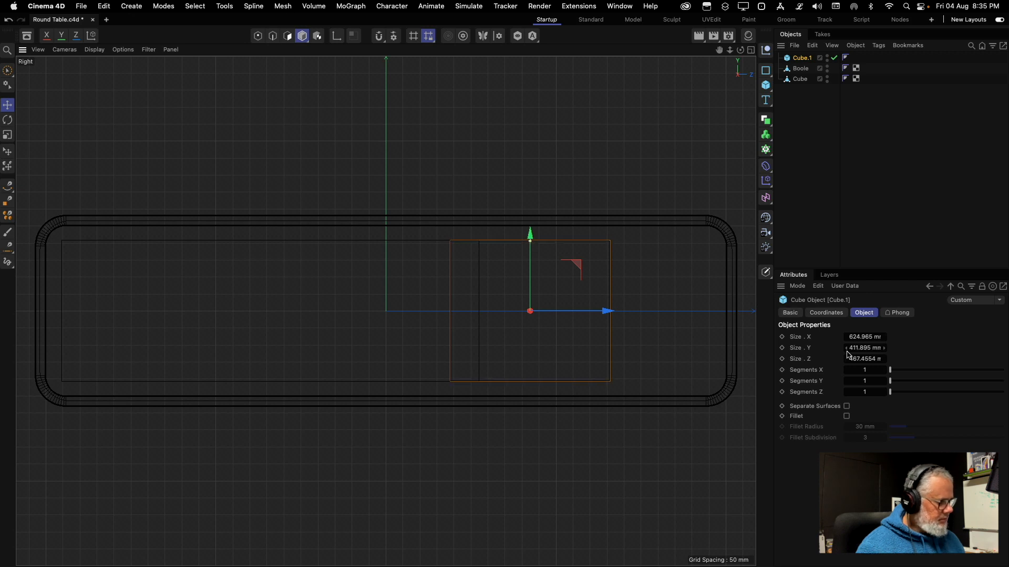
pyautogui.doubleClick(864, 347)
pyautogui.write('410')
pyautogui.press('Return')
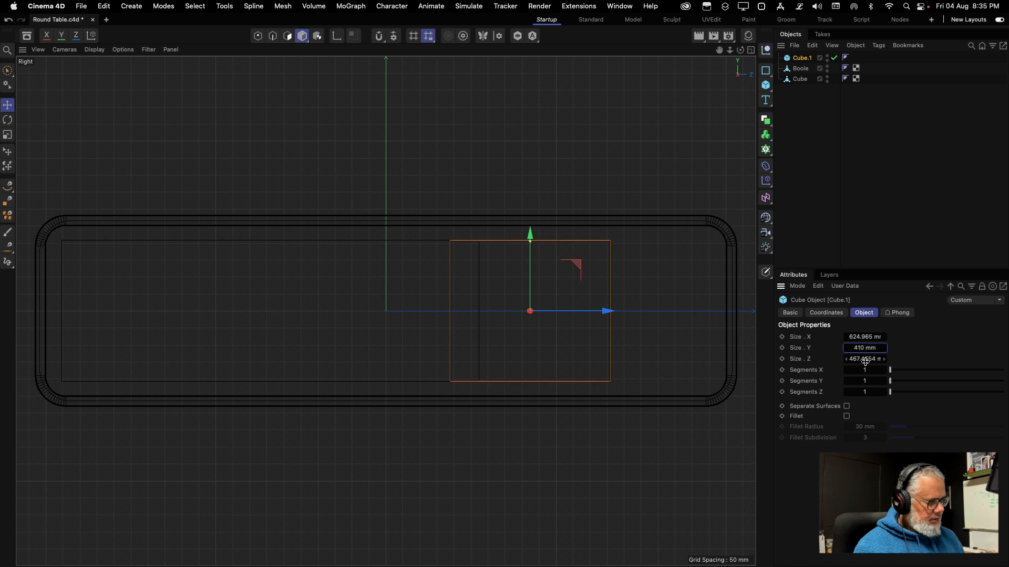
pyautogui.moveTo(608, 311); pyautogui.dragTo(711, 314)
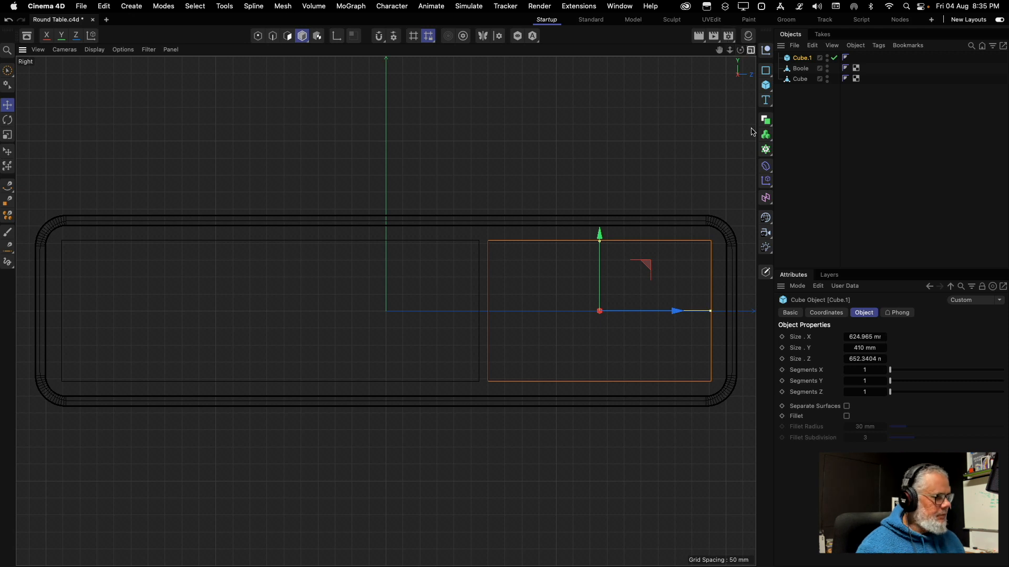
# Add a Boole set to A subtract B and nest the box polygon object and Cube.1 in it to cut the second compartment
pyautogui.middleClick(751, 145)
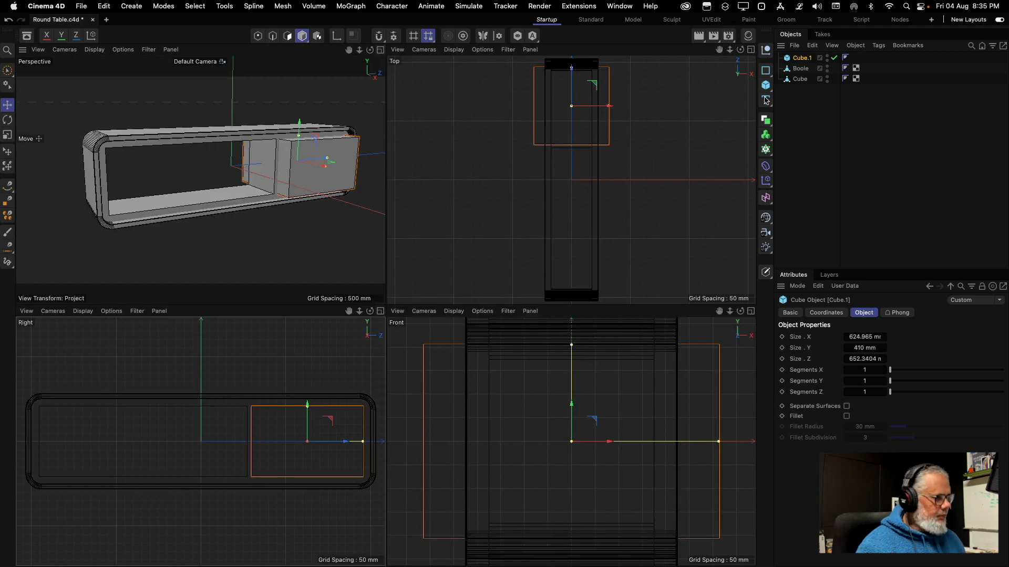
pyautogui.click(765, 151)
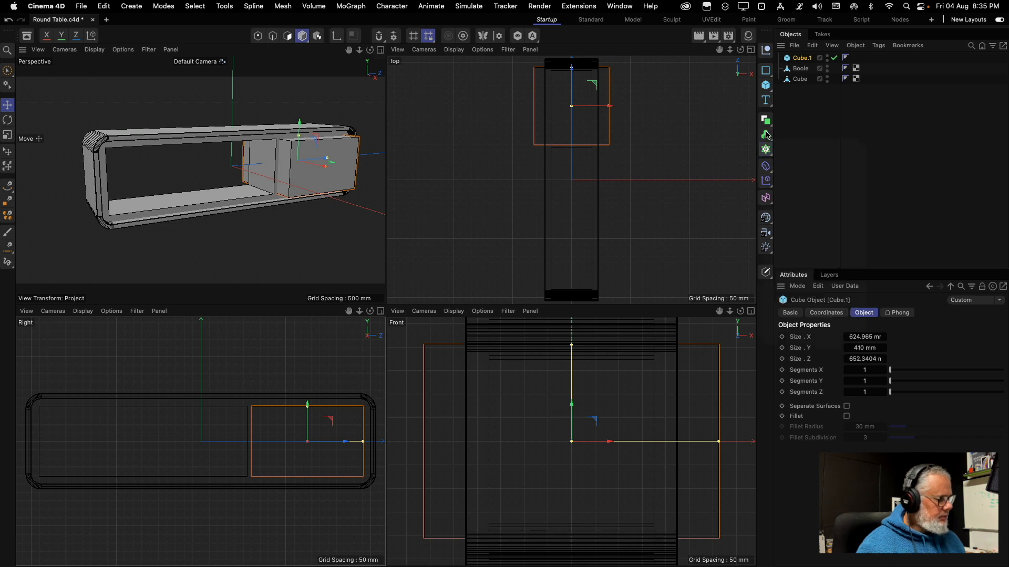
pyautogui.click(765, 124)
pyautogui.click(765, 124)
pyautogui.click(884, 199)
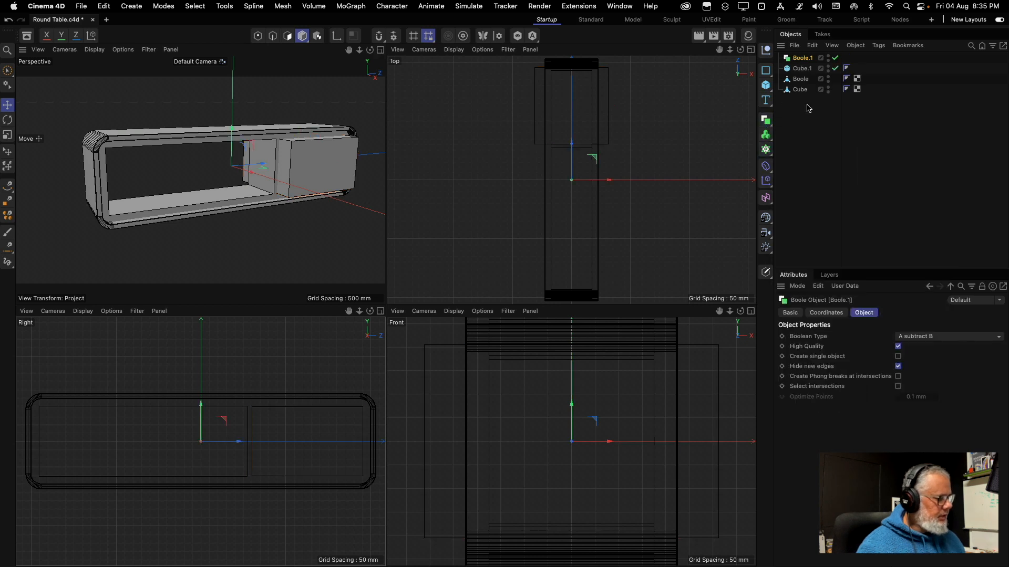
pyautogui.moveTo(798, 71); pyautogui.dragTo(807, 65)
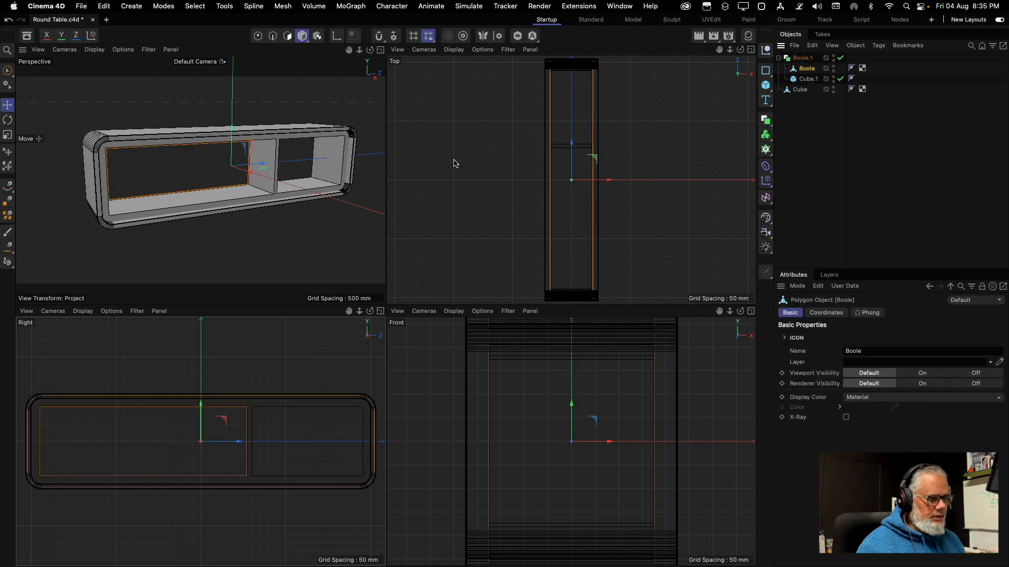
# Enlarge the Perspective view and preview the render of the table with both compartments from a higher angle
pyautogui.middleClick(384, 59)
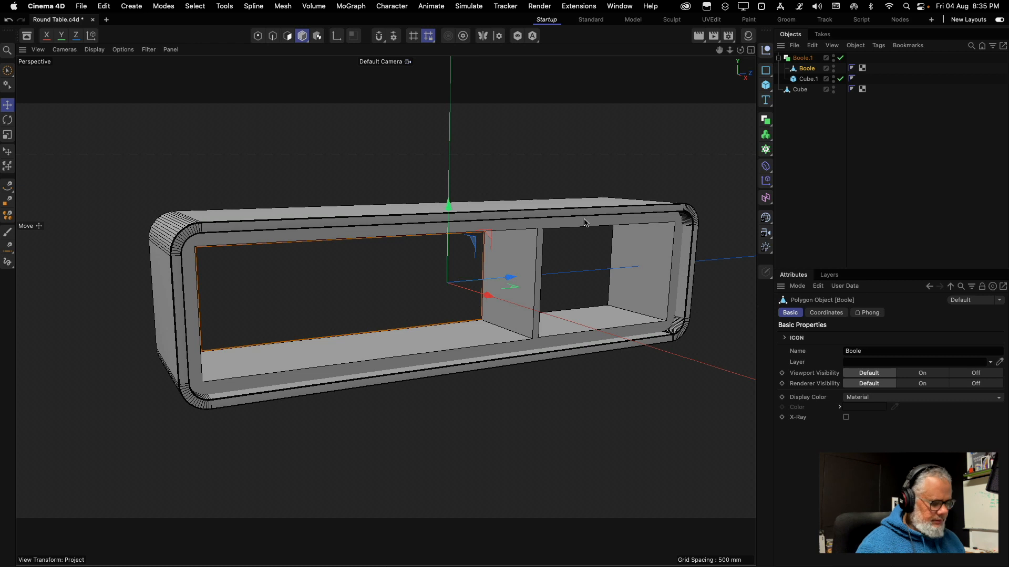
pyautogui.keyDown('alt'); pyautogui.moveTo(554, 264); pyautogui.dragTo(526, 256); pyautogui.keyUp('alt')
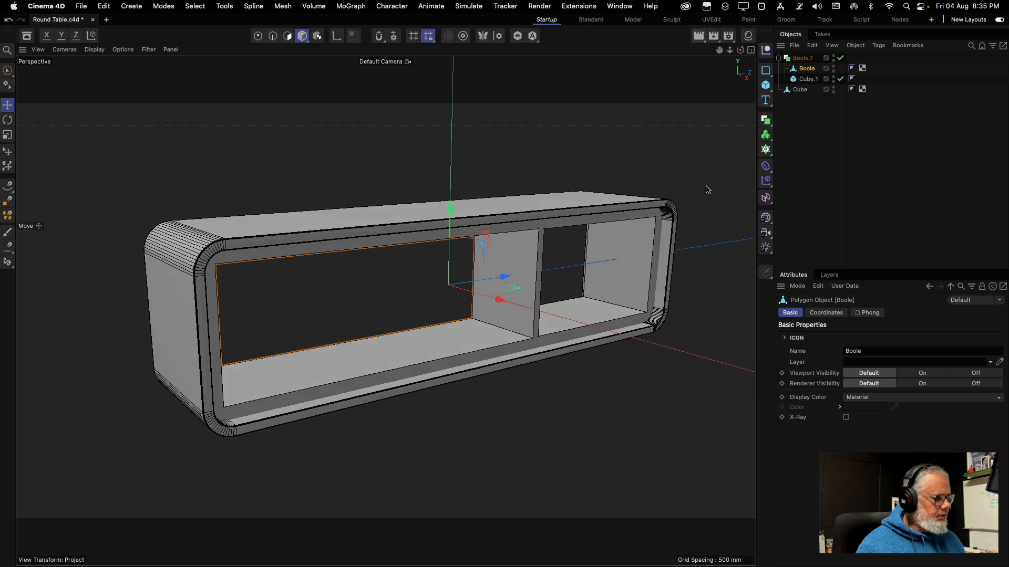
pyautogui.press('super+r')
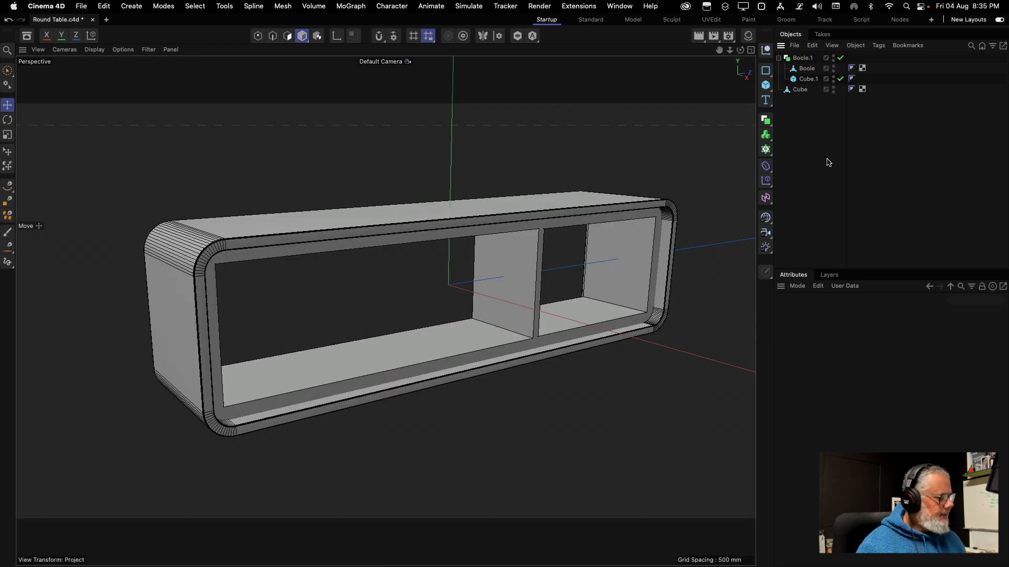
pyautogui.click(829, 164)
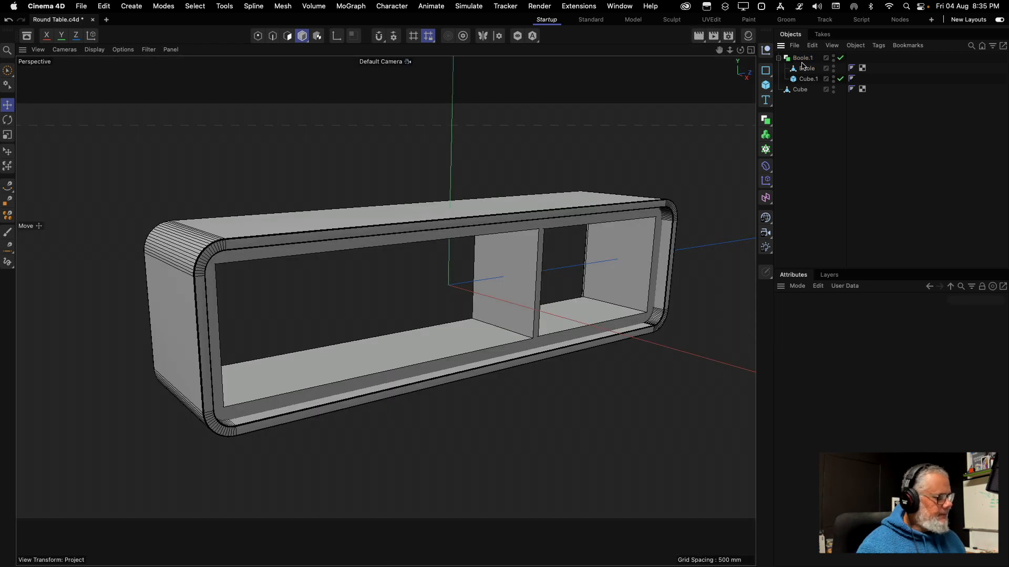
# Convert Boole.1 and its children into a single polygon object with Connect Objects + Delete, and save the project
pyautogui.click(802, 59)
pyautogui.rightClick(802, 60)
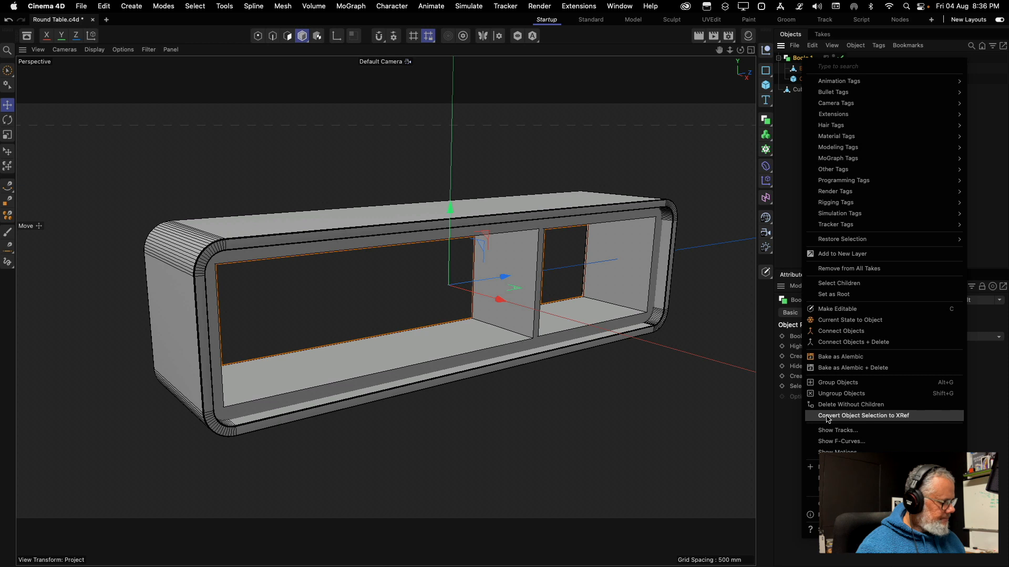
pyautogui.click(854, 343)
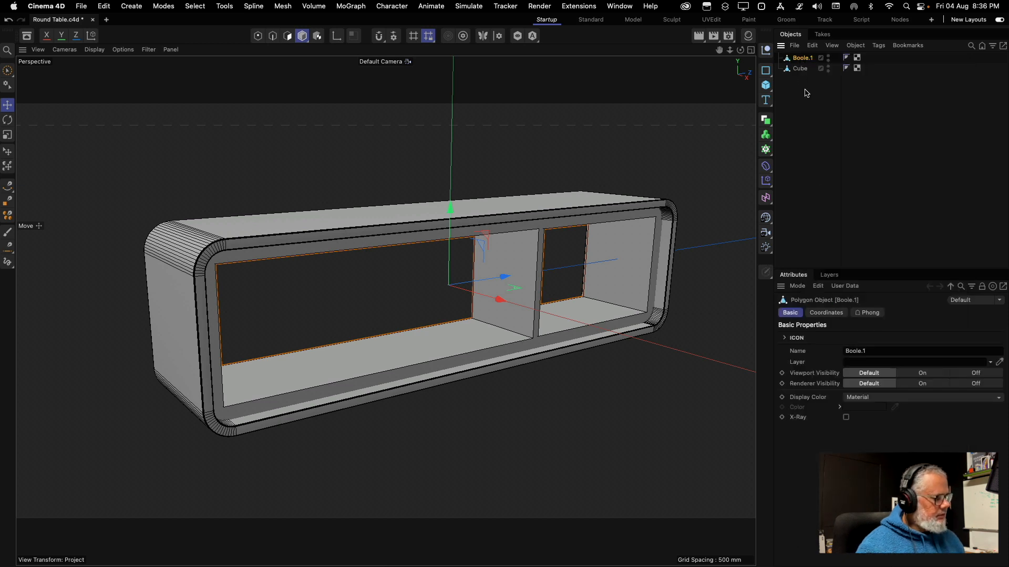
pyautogui.click(636, 177)
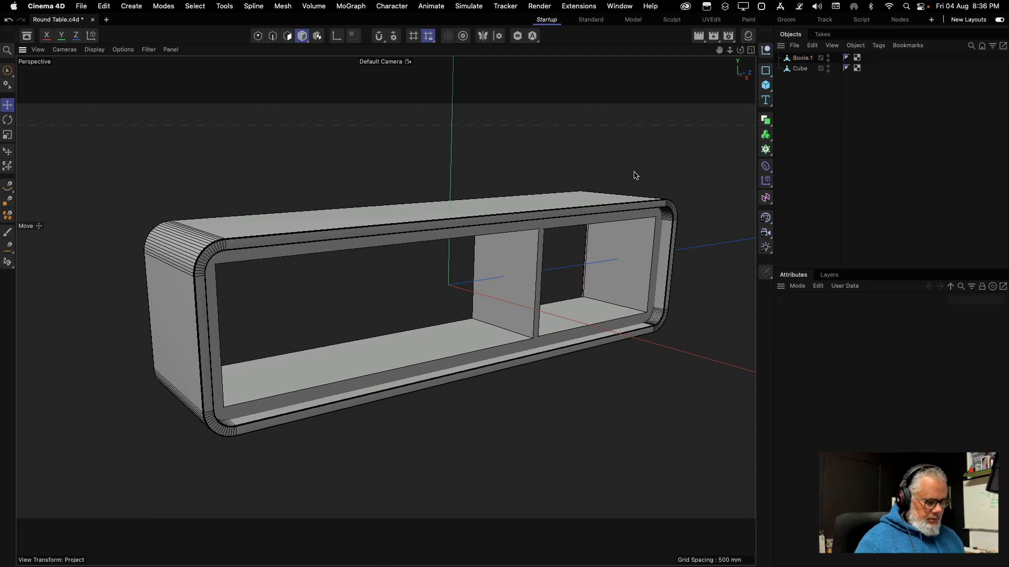
pyautogui.press('super+s')
pyautogui.click(635, 168)
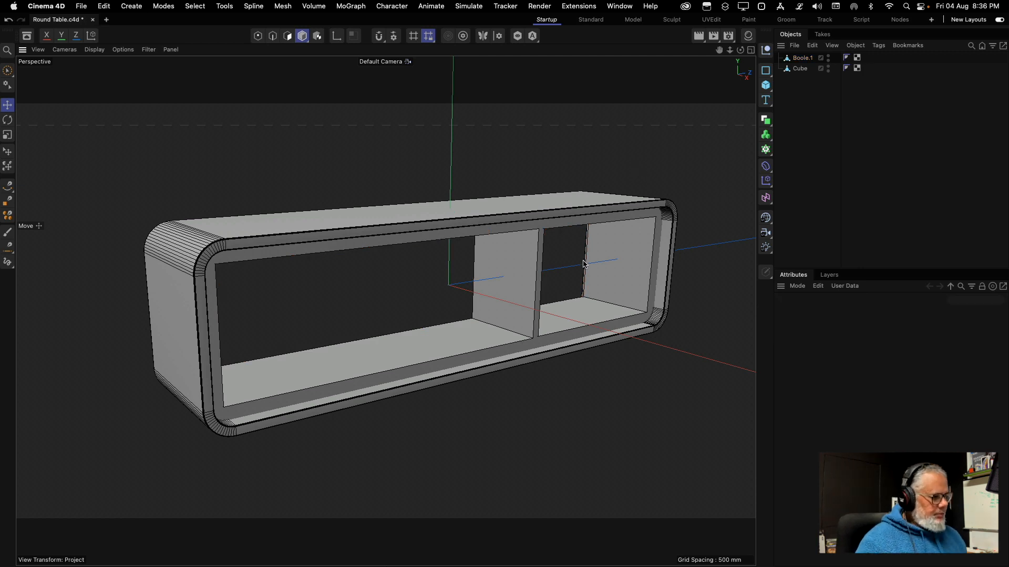
# Add a shelf cube of 419 × 16 × 651 mm and move it along Z into the smaller compartment
pyautogui.click(765, 85)
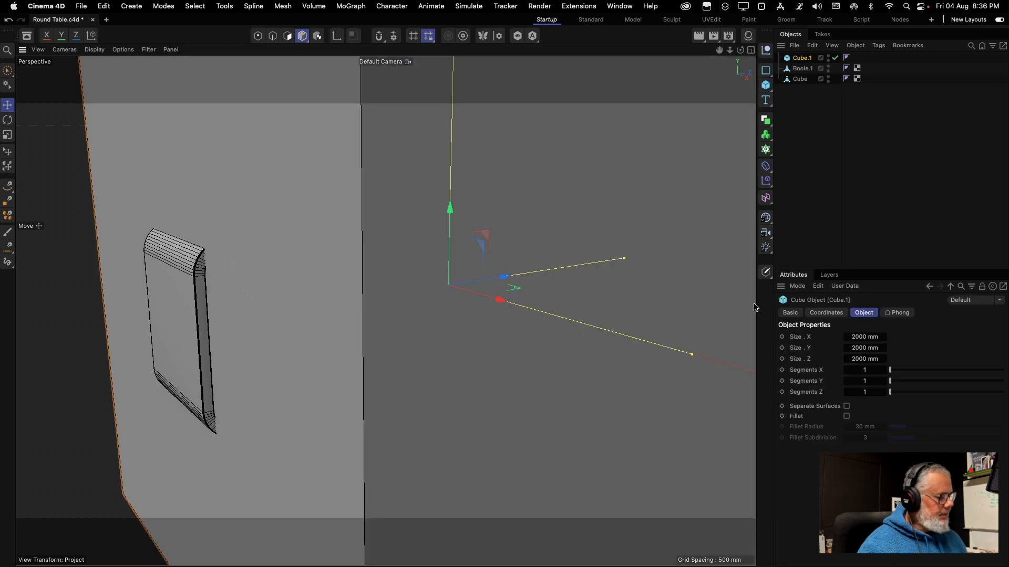
pyautogui.click(864, 336)
pyautogui.write('1605')
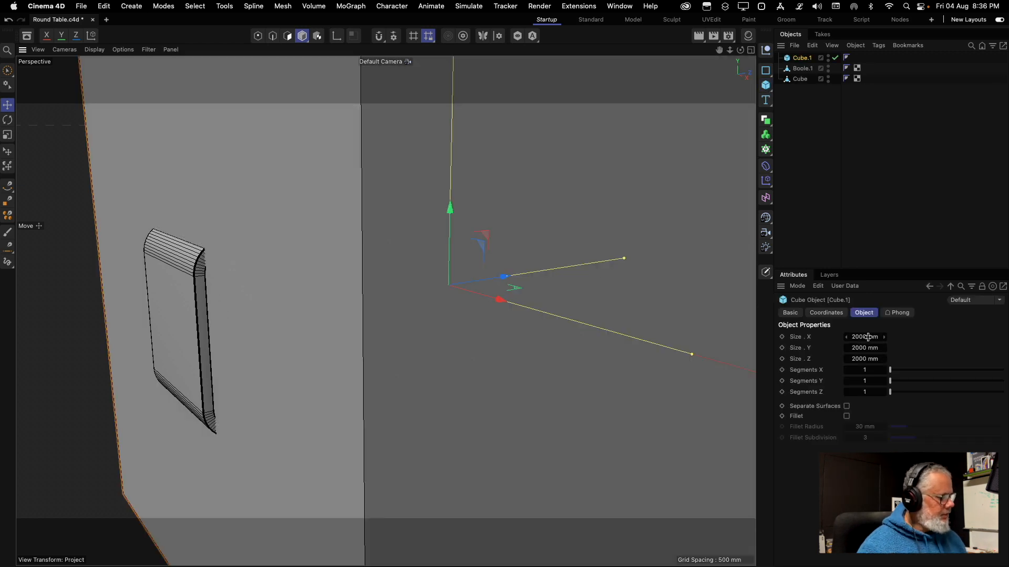
pyautogui.press('Return')
pyautogui.moveTo(865, 337)
pyautogui.mouseDown()
pyautogui.moveTo(830, 337)
pyautogui.moveTo(860, 348)
pyautogui.mouseUp()
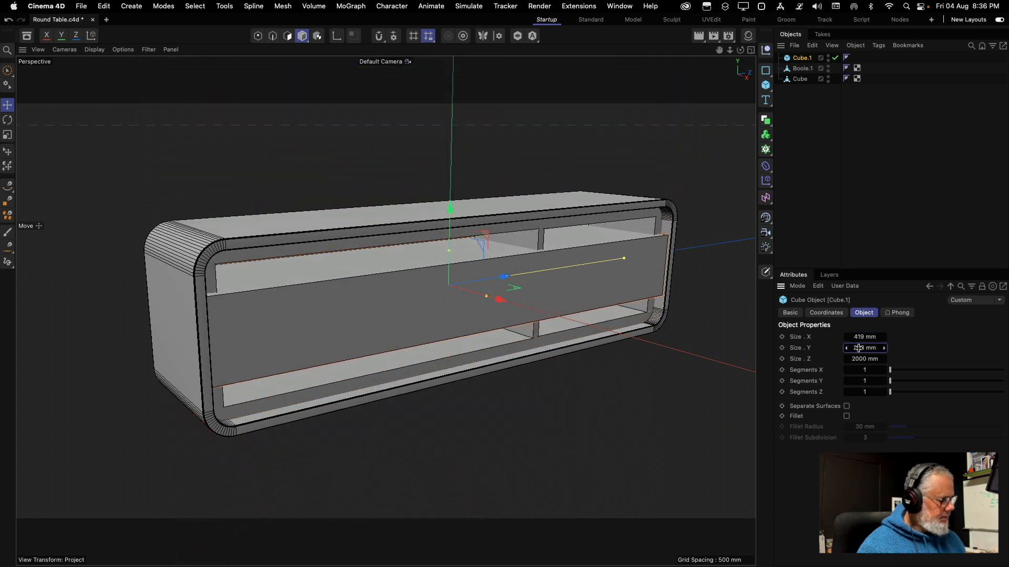
pyautogui.click(859, 348)
pyautogui.write('18')
pyautogui.press('Return')
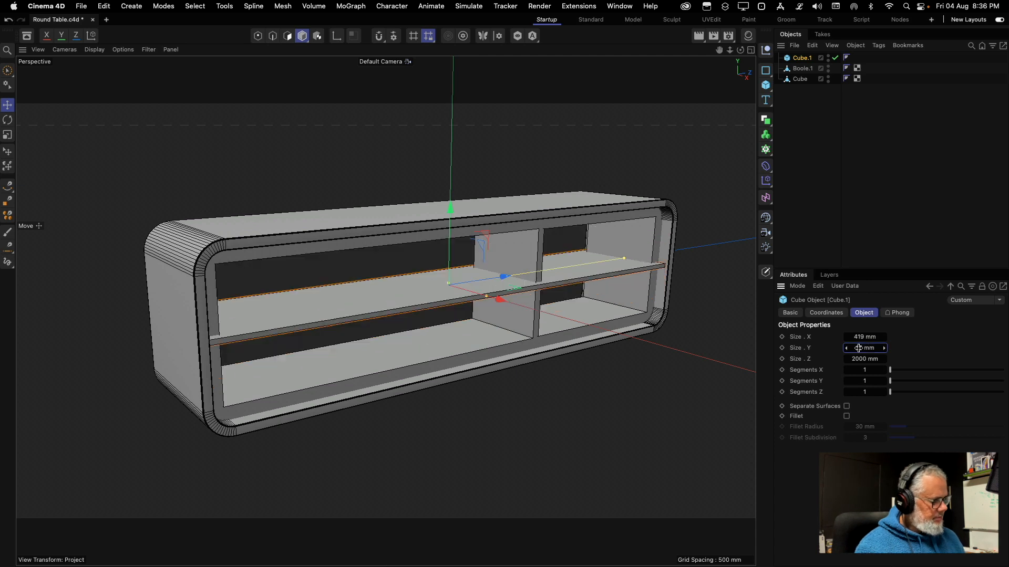
pyautogui.moveTo(860, 359); pyautogui.dragTo(858, 359)
pyautogui.moveTo(510, 281); pyautogui.dragTo(609, 257)
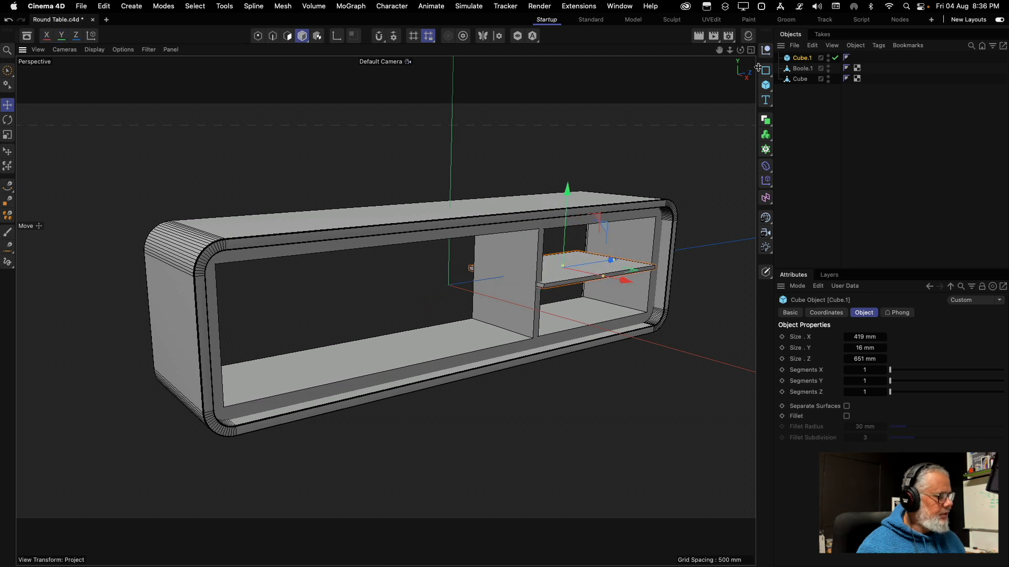
# Fit the shelf into the smaller compartment by aligning it along Z and resizing it to about 663 mm in Z and 336 mm in X
pyautogui.click(751, 50)
pyautogui.click(380, 312)
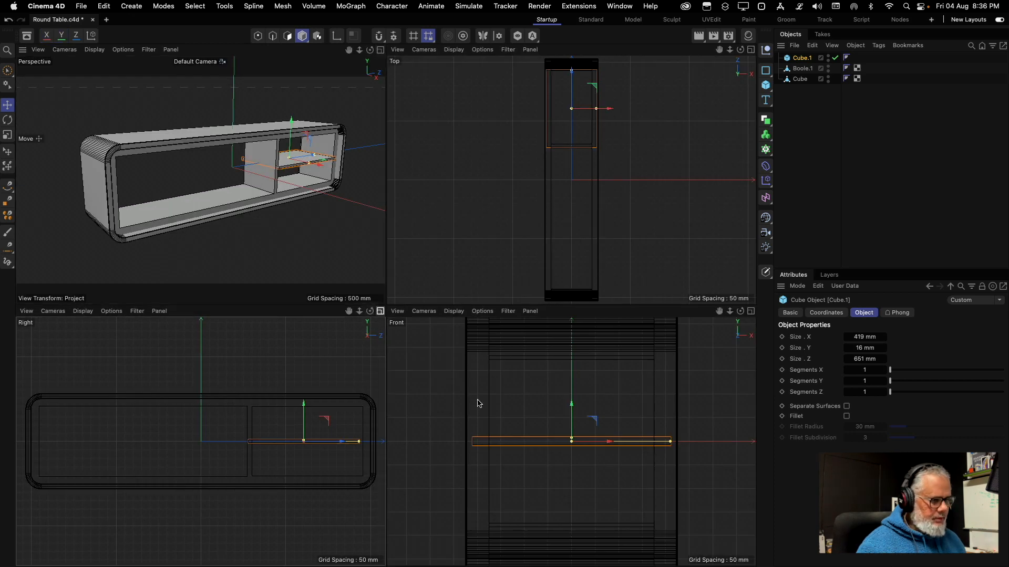
pyautogui.moveTo(668, 312); pyautogui.dragTo(673, 313)
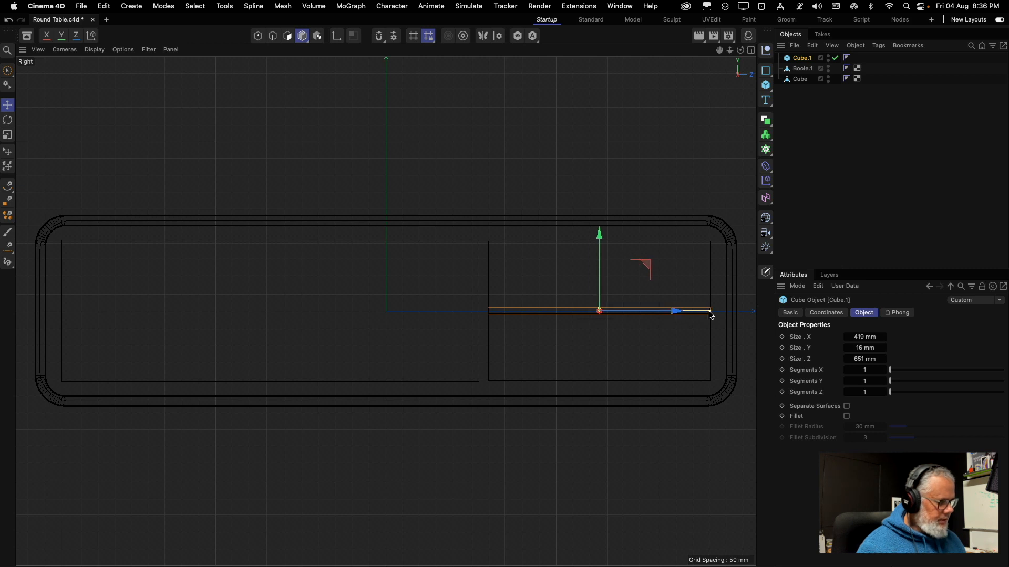
pyautogui.moveTo(710, 314); pyautogui.dragTo(713, 314)
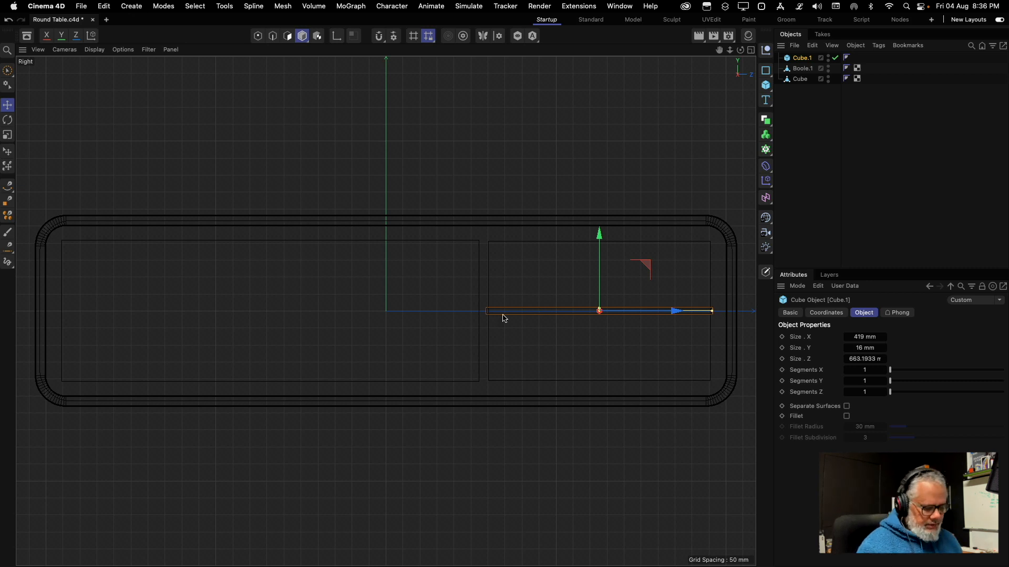
pyautogui.scroll(10, 509, 316)
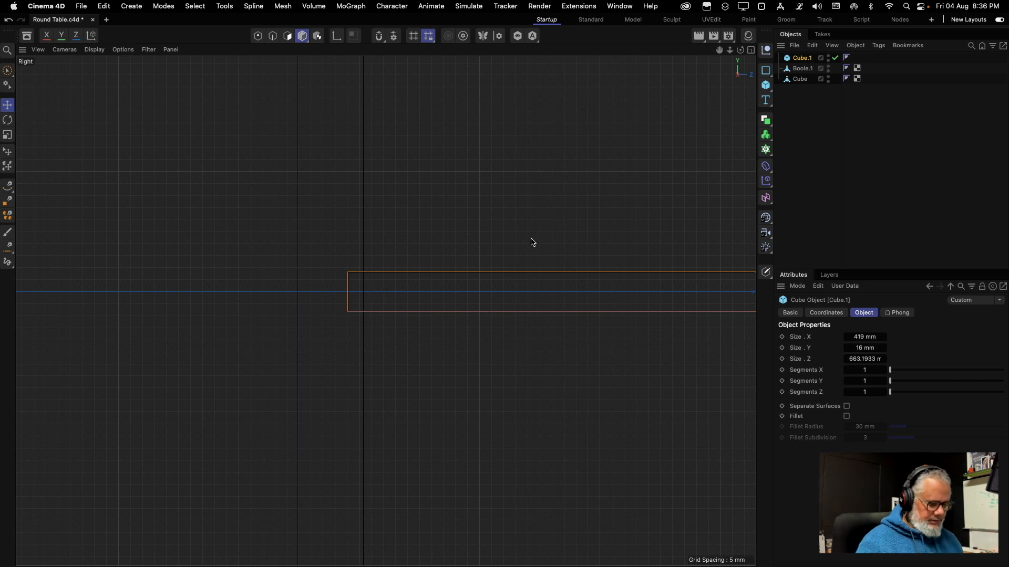
pyautogui.press('h')
pyautogui.click(751, 49)
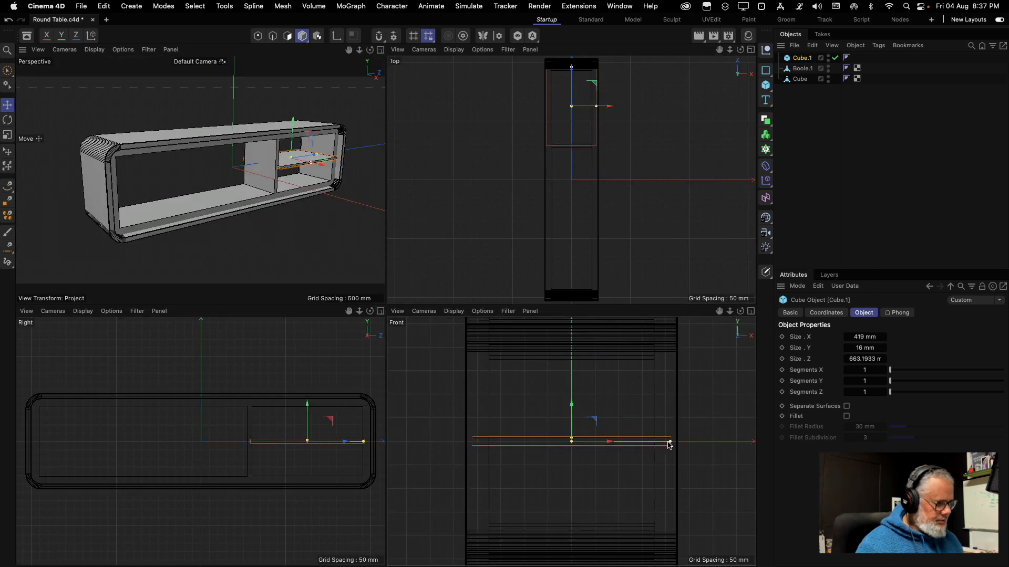
pyautogui.moveTo(669, 445); pyautogui.dragTo(651, 446)
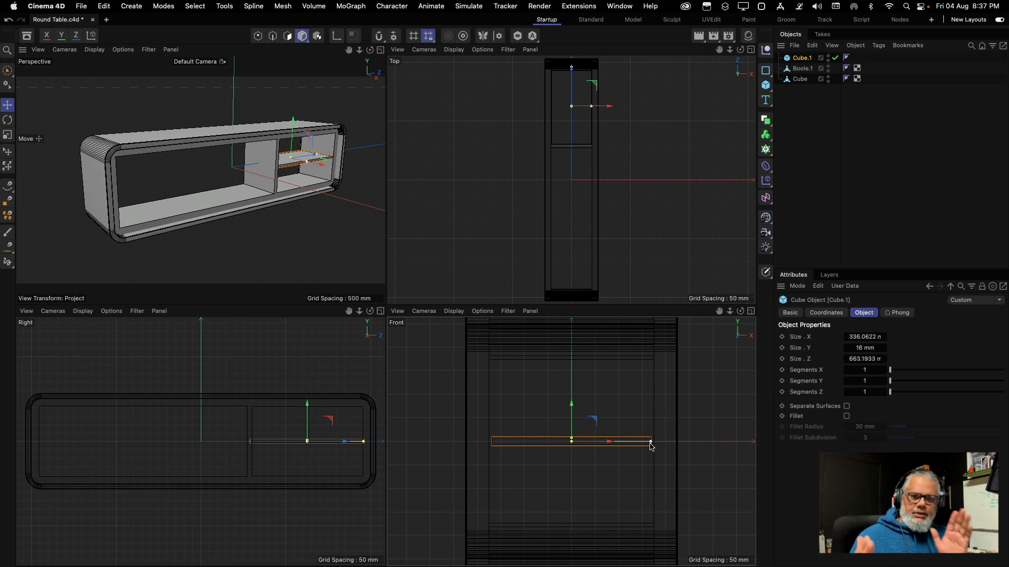
# Reduce the shelf's X size to about 330 mm and preview the render of the table in the enlarged Perspective view
pyautogui.keyDown('alt'); pyautogui.moveTo(649, 444); pyautogui.dragTo(654, 442, button='middle'); pyautogui.keyUp('alt')
pyautogui.moveTo(657, 443); pyautogui.dragTo(656, 443)
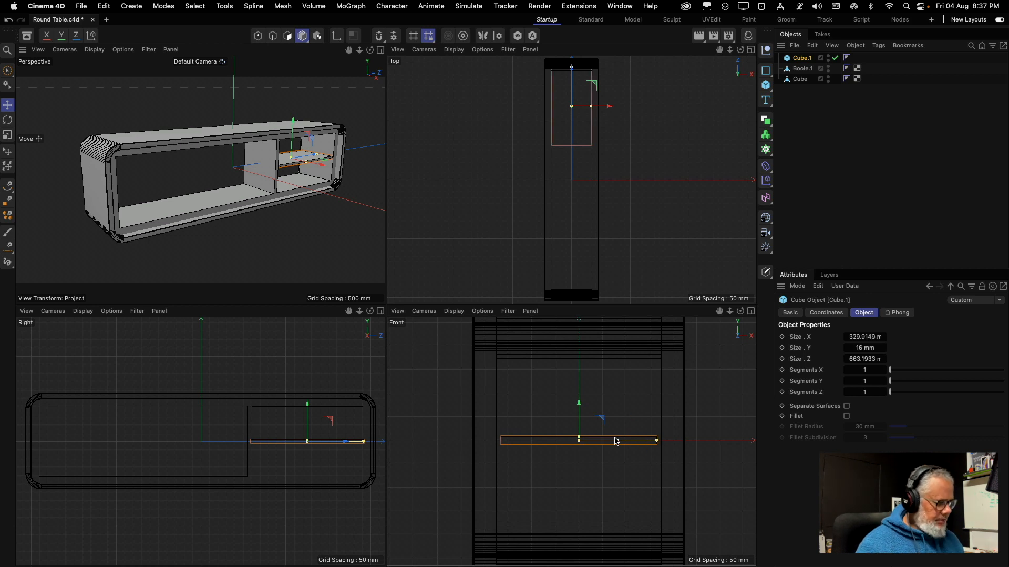
pyautogui.click(380, 50)
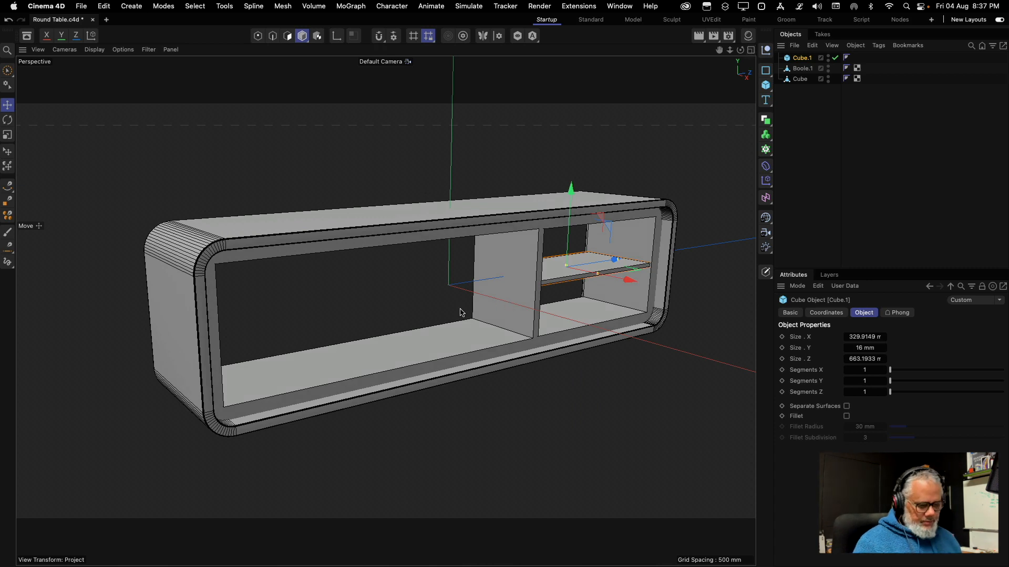
pyautogui.moveTo(441, 313)
pyautogui.keyDown('alt'); pyautogui.mouseDown()
pyautogui.moveTo(669, 300)
pyautogui.moveTo(406, 347)
pyautogui.moveTo(387, 299)
pyautogui.moveTo(440, 296)
pyautogui.mouseUp(); pyautogui.keyUp('alt')
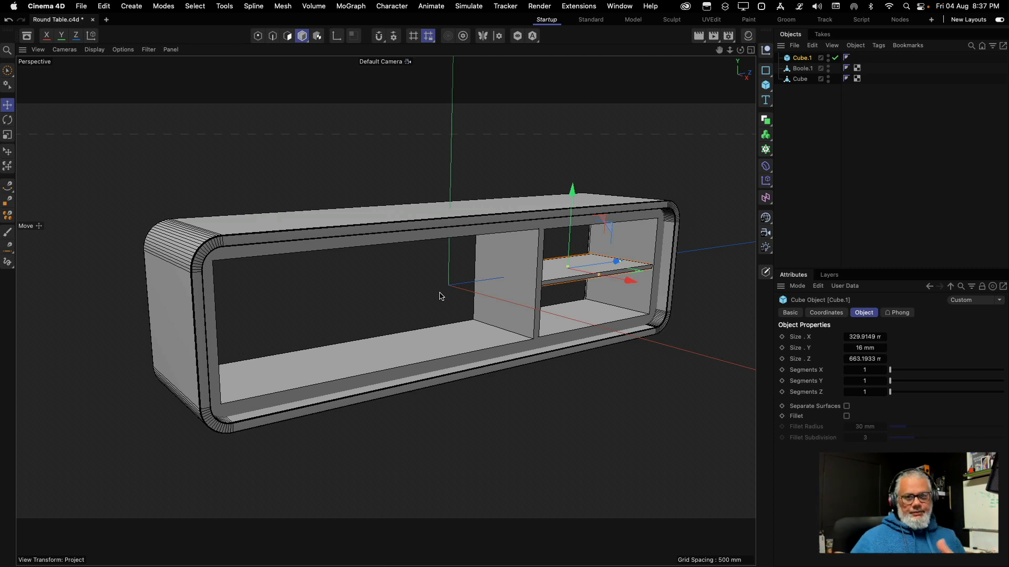
pyautogui.click(635, 364)
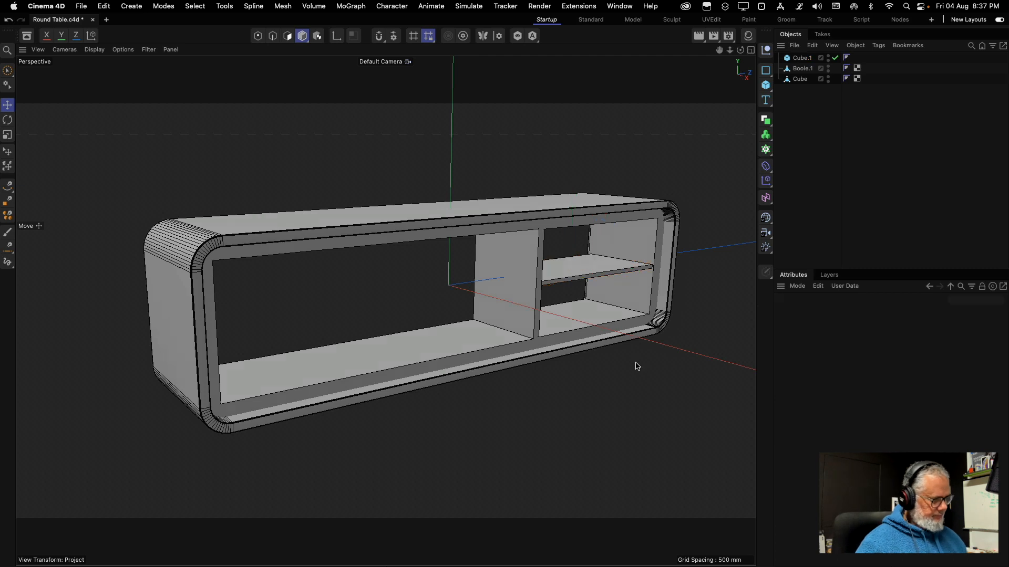
pyautogui.click(699, 35)
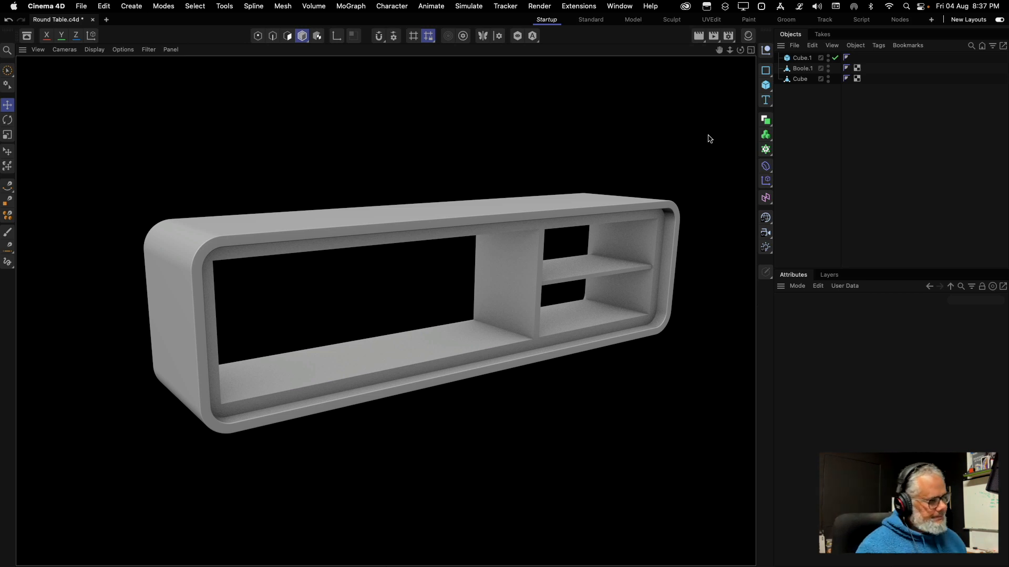
# Reduce the shelf's X size to about 320 mm, check its front edge up close and save the project
pyautogui.click(626, 272)
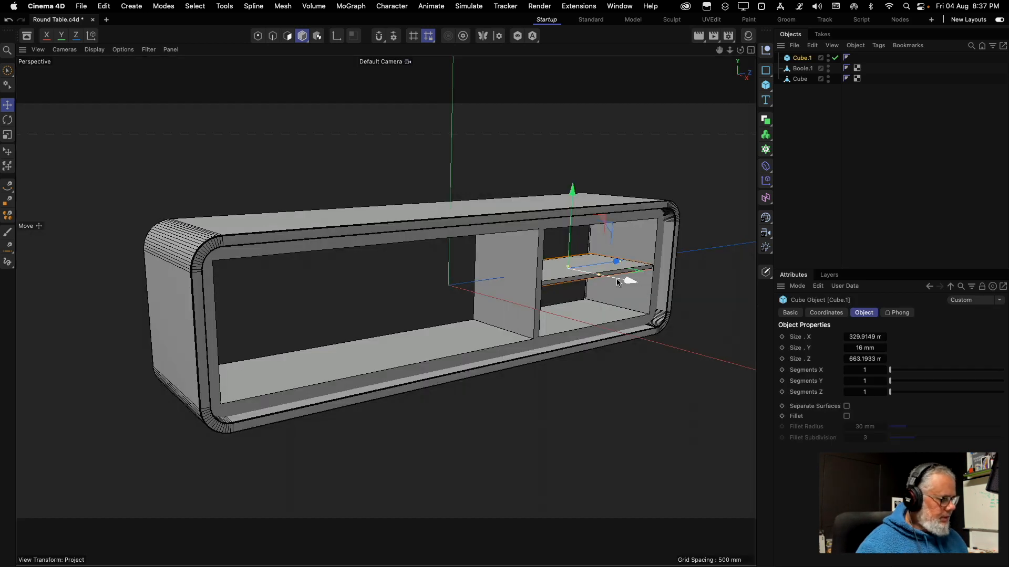
pyautogui.moveTo(601, 279); pyautogui.dragTo(598, 277)
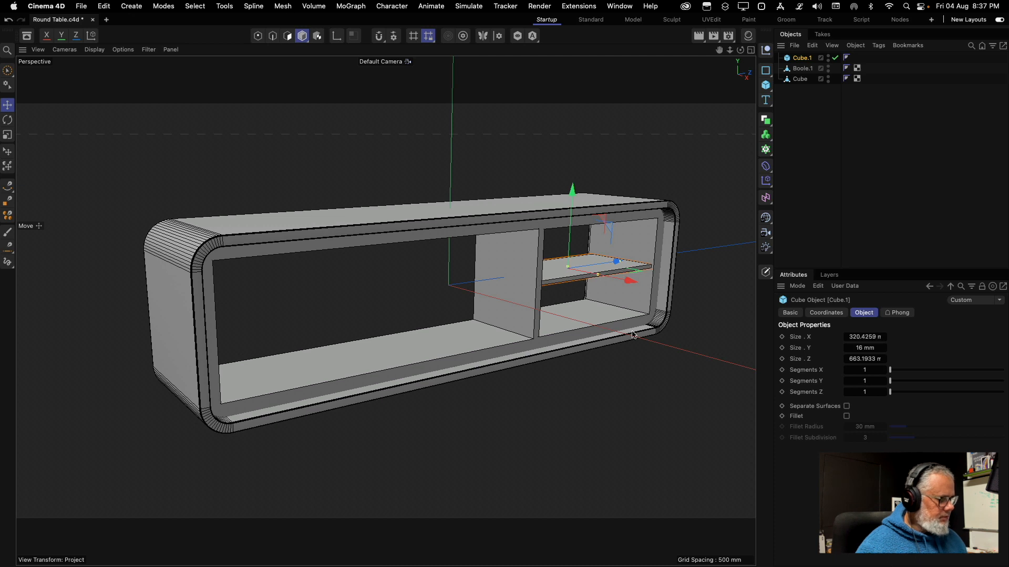
pyautogui.click(649, 377)
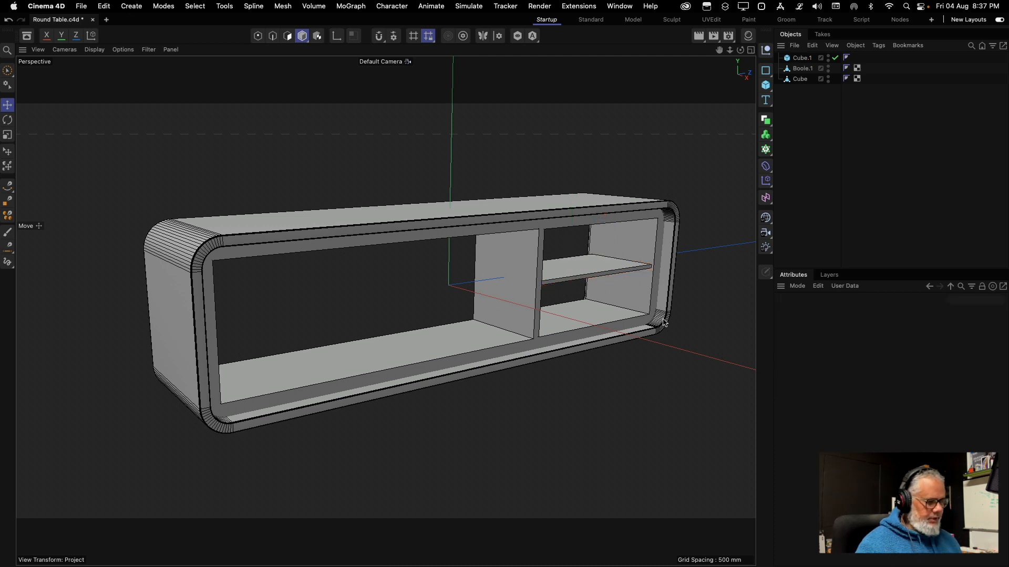
pyautogui.scroll(10, 657, 247)
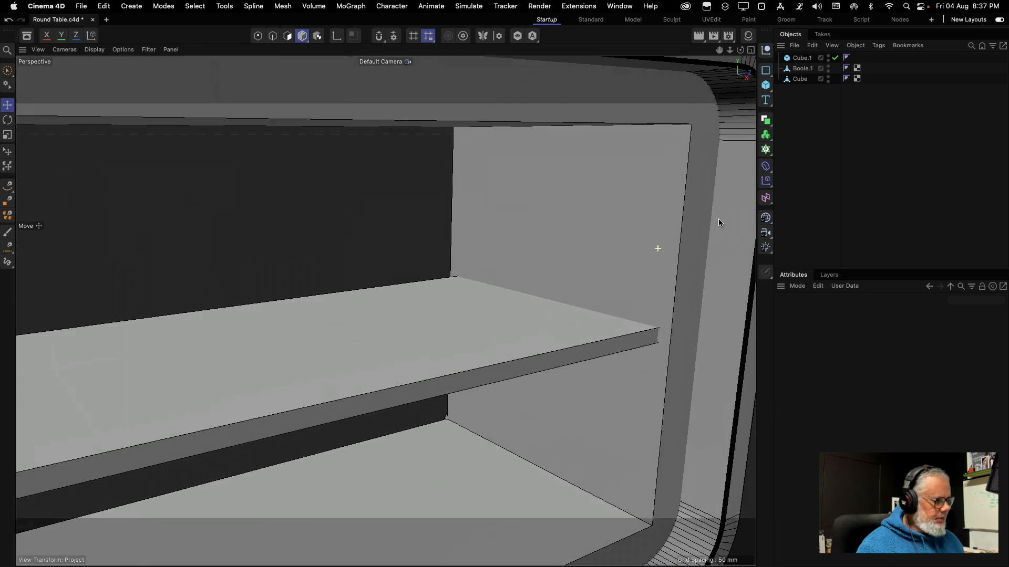
pyautogui.scroll(-3, 704, 227)
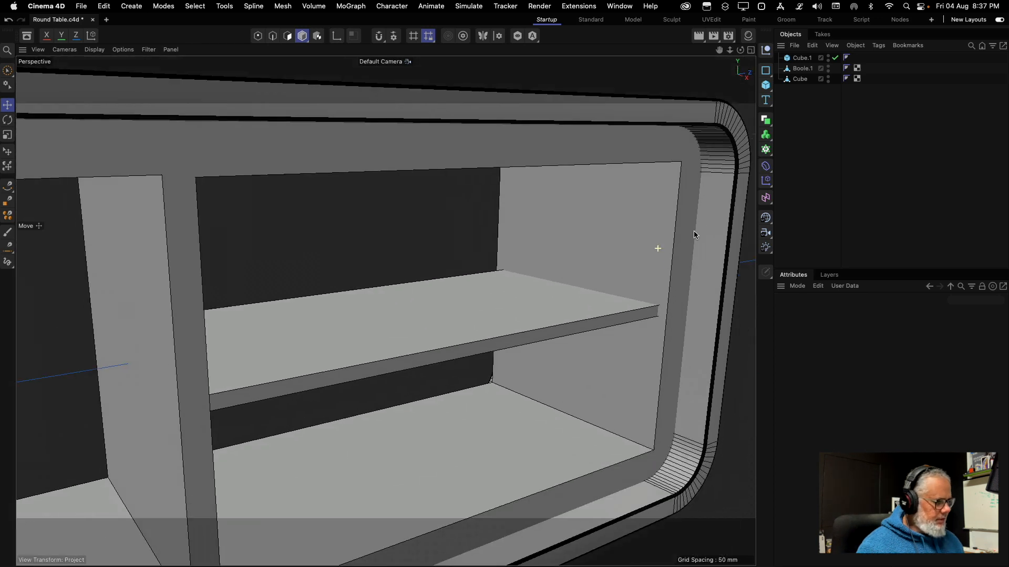
pyautogui.scroll(-6, 604, 250)
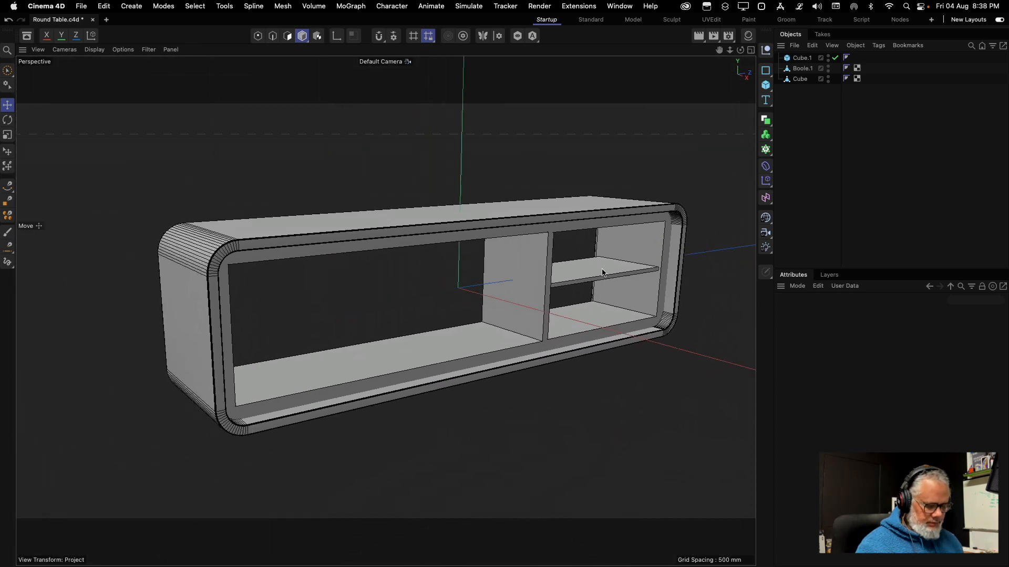
pyautogui.press('super+s')
# Set the Ambient Occlusion accuracy to 100% in the render settings
pyautogui.click(729, 36)
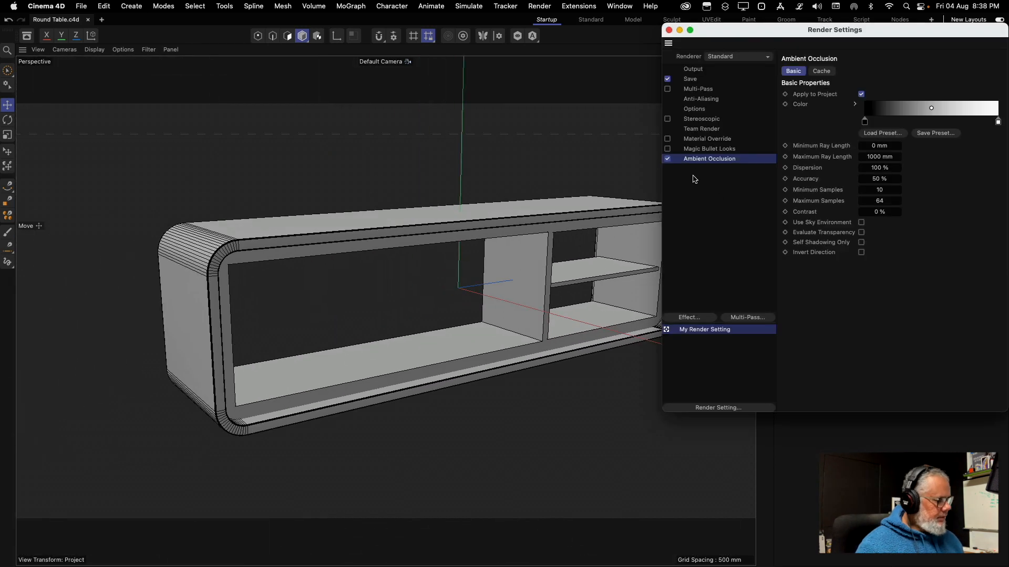
pyautogui.doubleClick(876, 178)
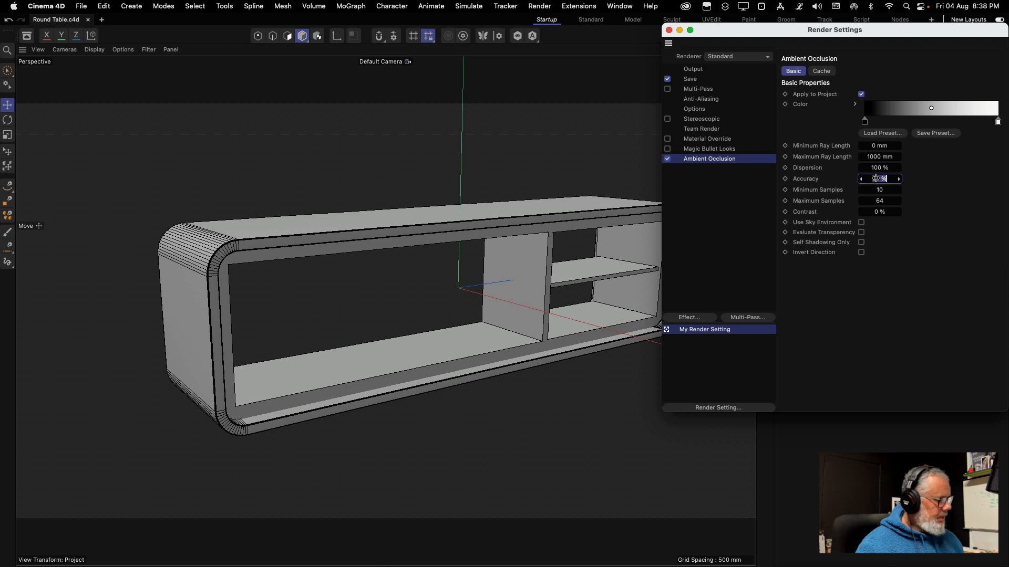
pyautogui.write('100')
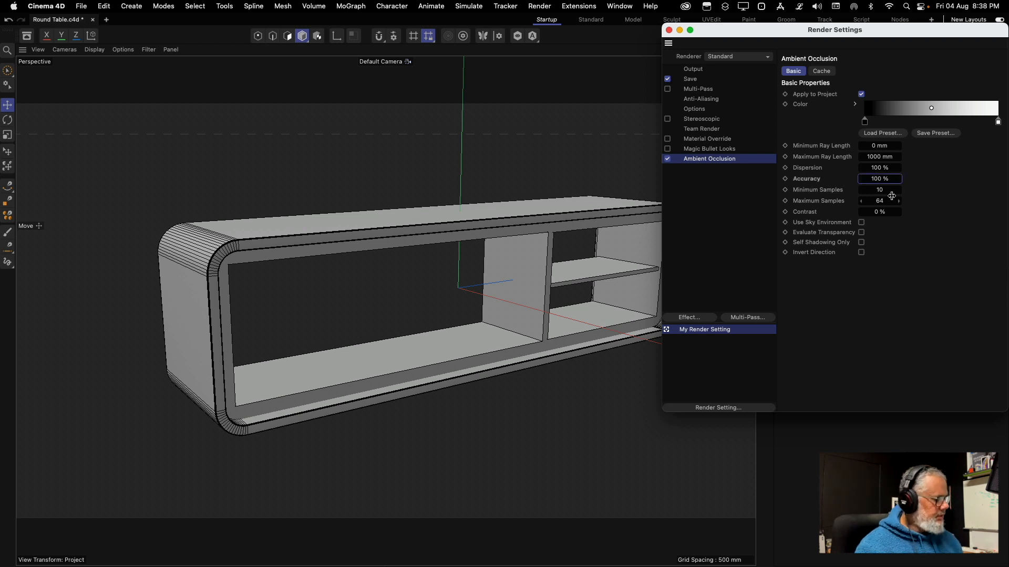
pyautogui.press('Tab')
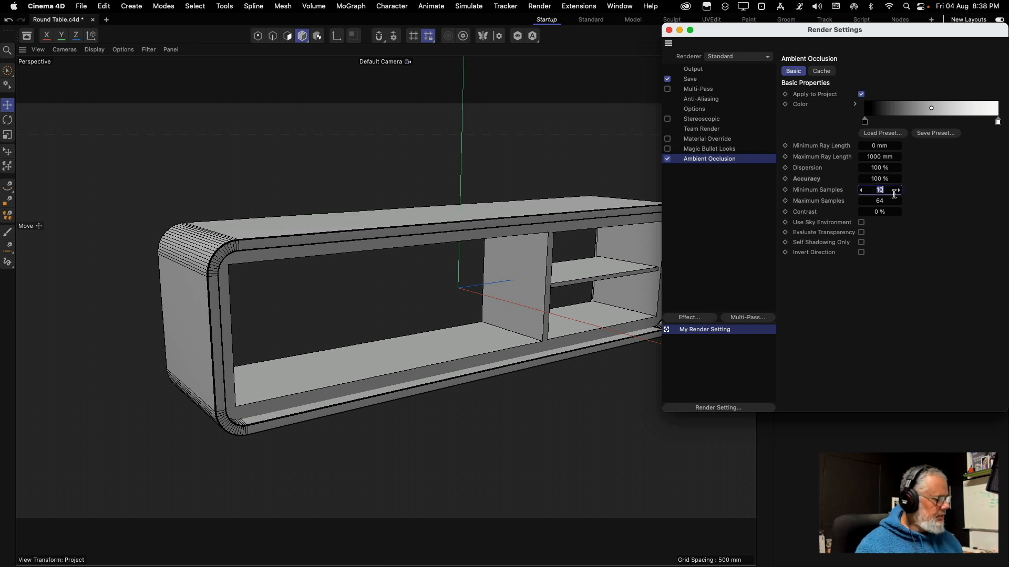
pyautogui.click(669, 31)
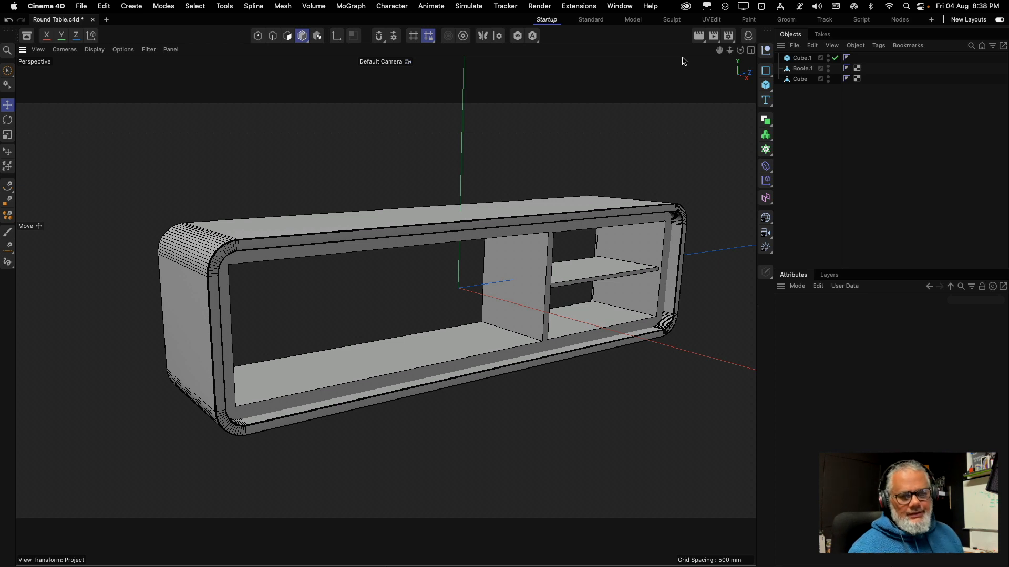
# Preview the render of the table with the new Ambient Occlusion accuracy
pyautogui.hotkey('ctrl', 'Left')
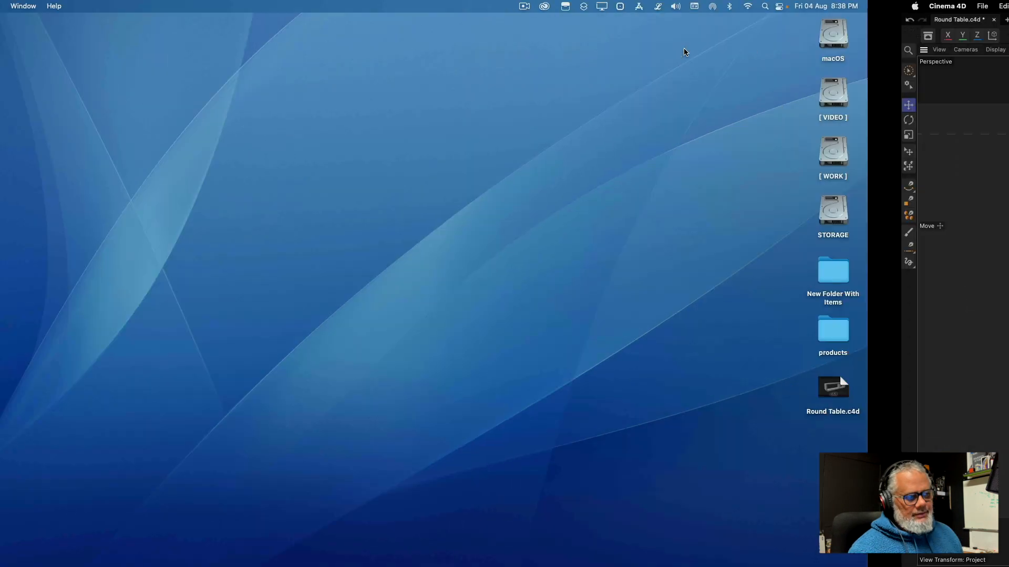
pyautogui.hotkey('ctrl', 'Right')
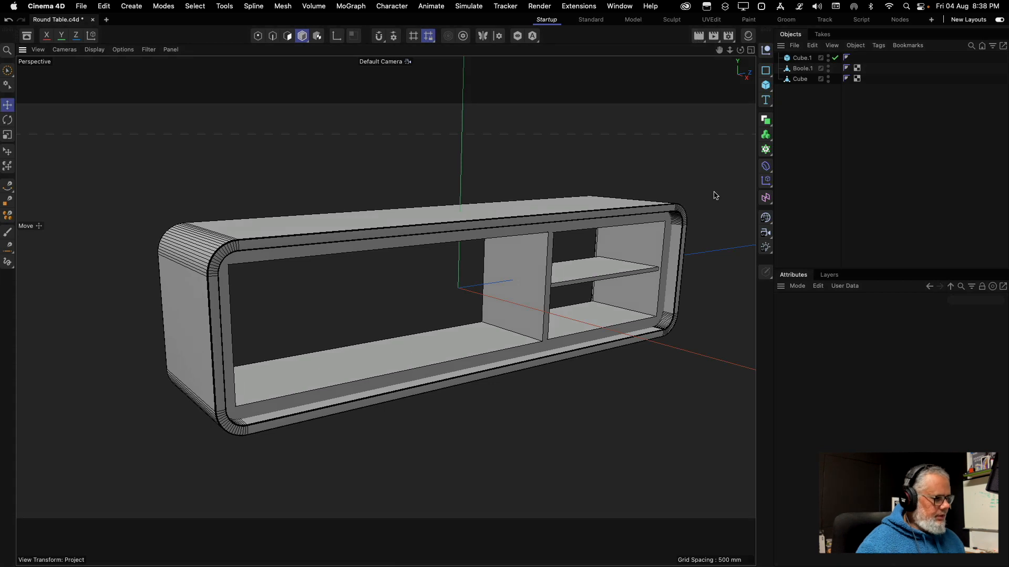
pyautogui.press('super+r')
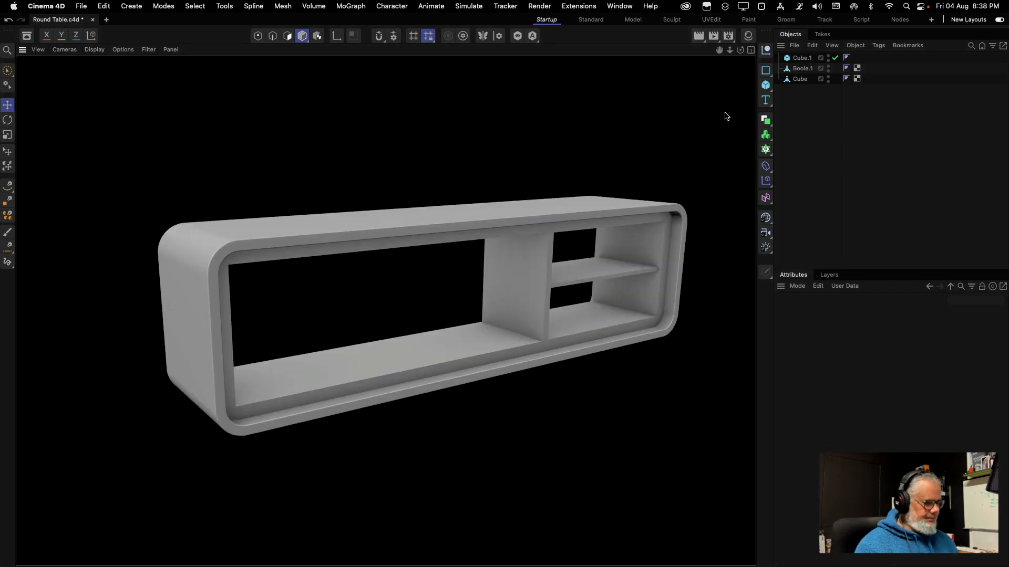
pyautogui.click(707, 122)
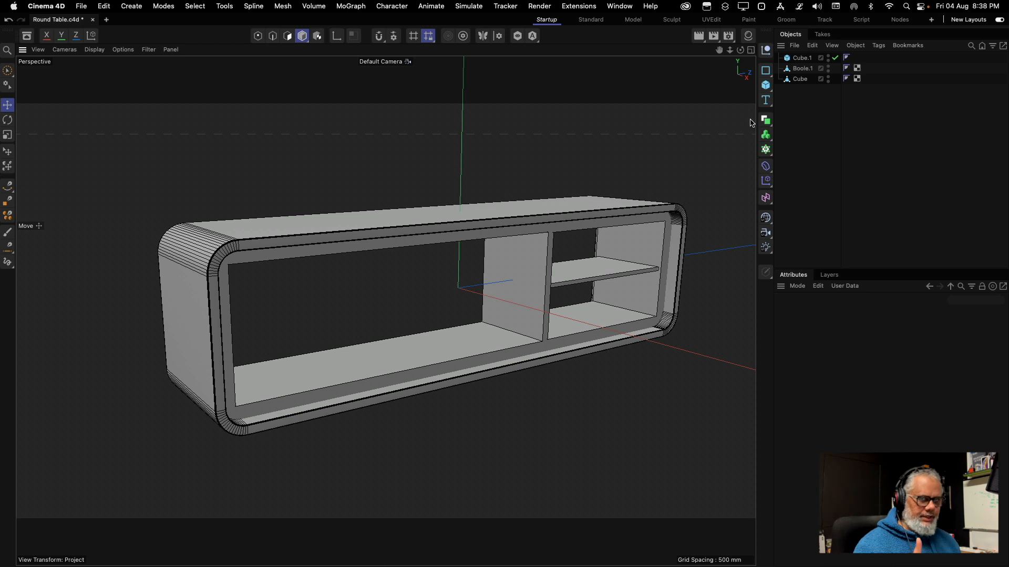
# Add a cube for the compartment door and size it to 16 × 567 × 719 mm
pyautogui.keyDown('alt'); pyautogui.moveTo(745, 146); pyautogui.dragTo(745, 148, button='middle'); pyautogui.keyUp('alt')
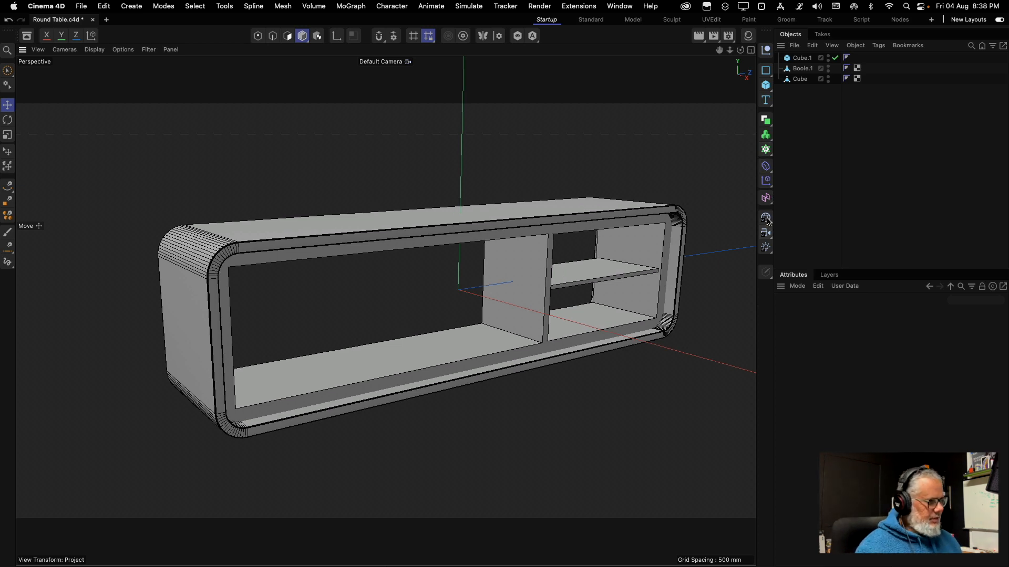
pyautogui.click(766, 84)
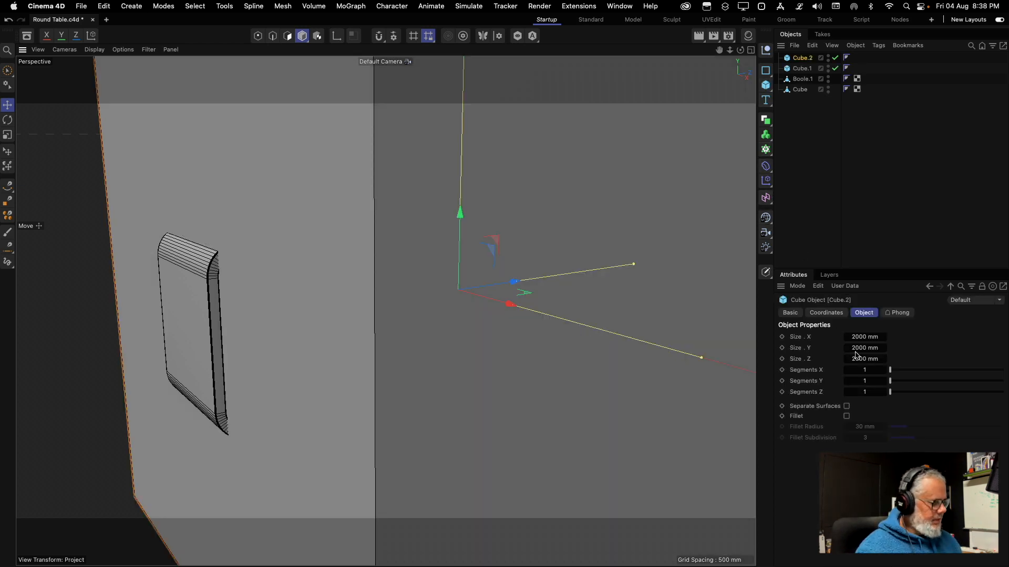
pyautogui.moveTo(861, 337); pyautogui.dragTo(838, 337)
pyautogui.click(865, 338)
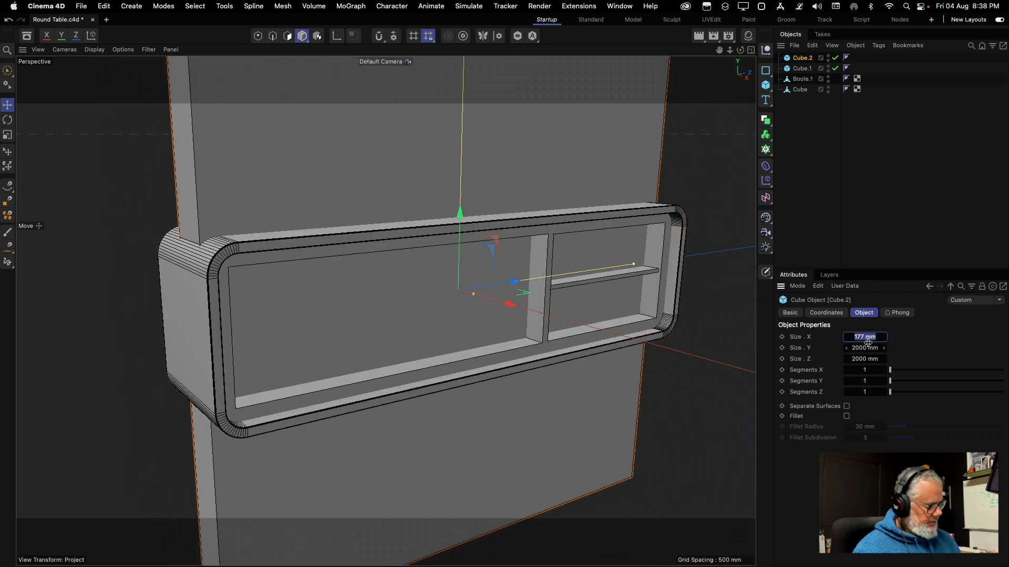
pyautogui.write('16')
pyautogui.press('Return')
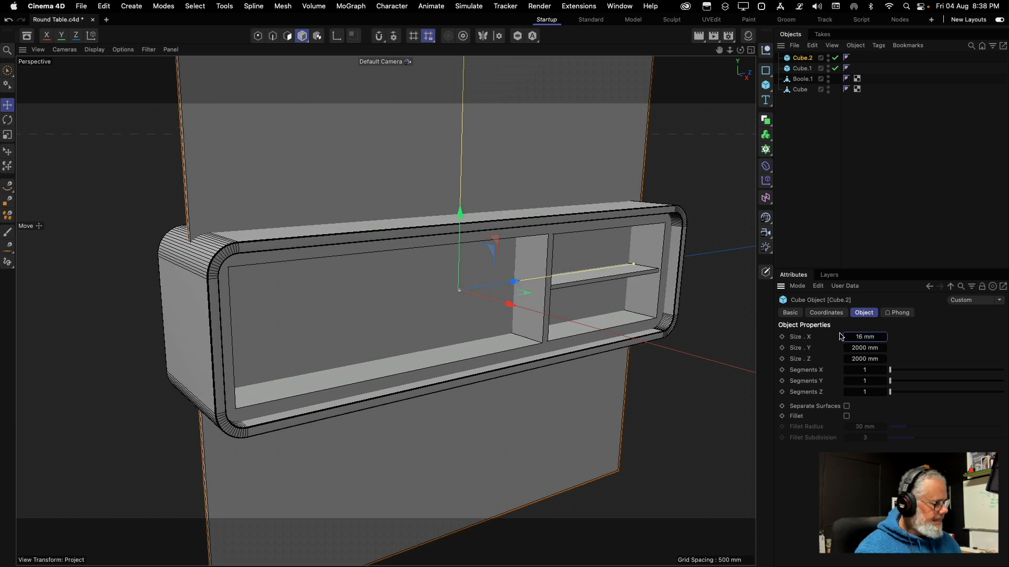
pyautogui.moveTo(866, 347); pyautogui.dragTo(702, 360)
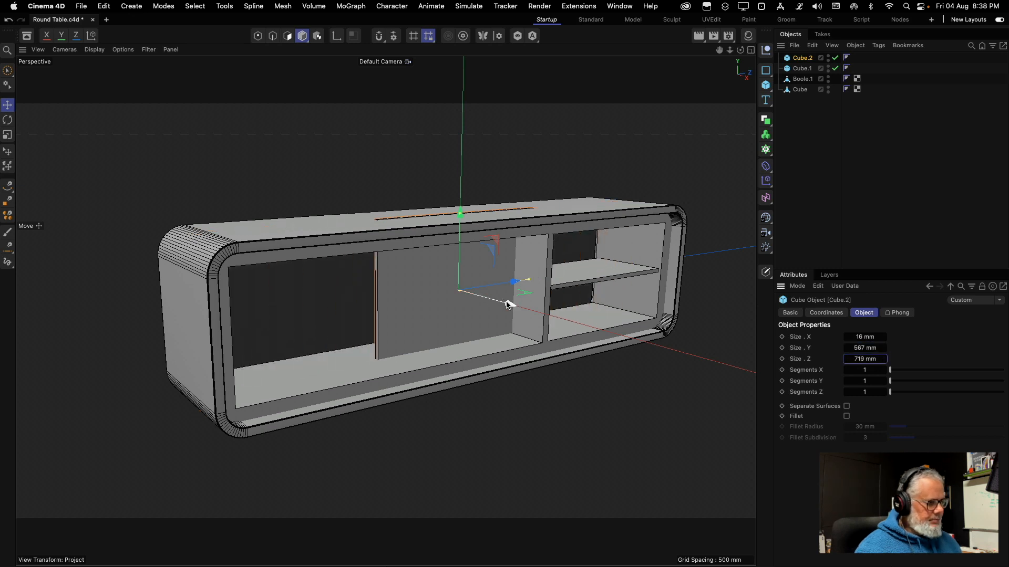
# Move the door panel in front of the smaller compartment and adjust its height and its Z size to about 722 mm
pyautogui.moveTo(507, 303); pyautogui.dragTo(671, 269)
pyautogui.click(750, 50)
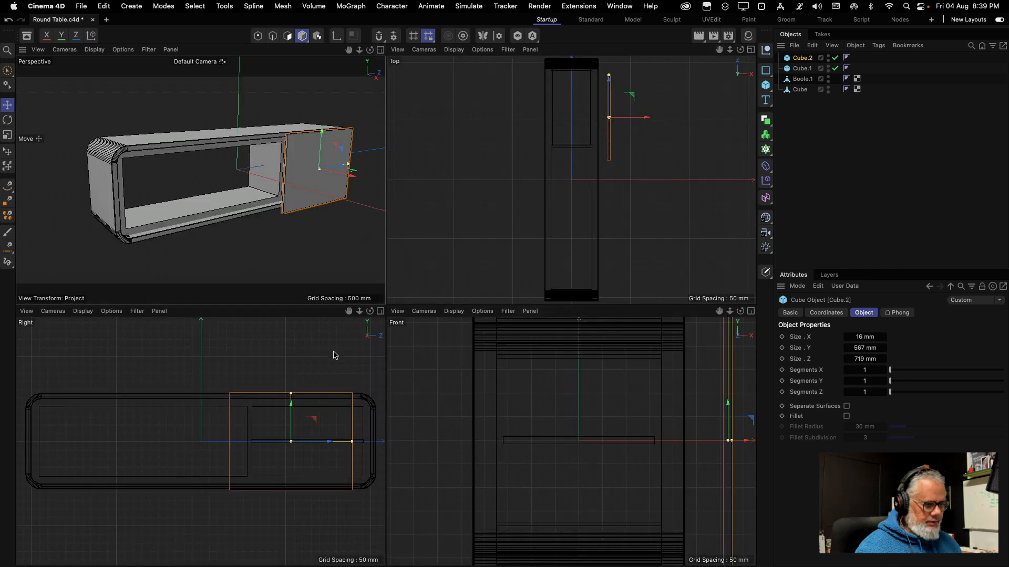
pyautogui.click(380, 311)
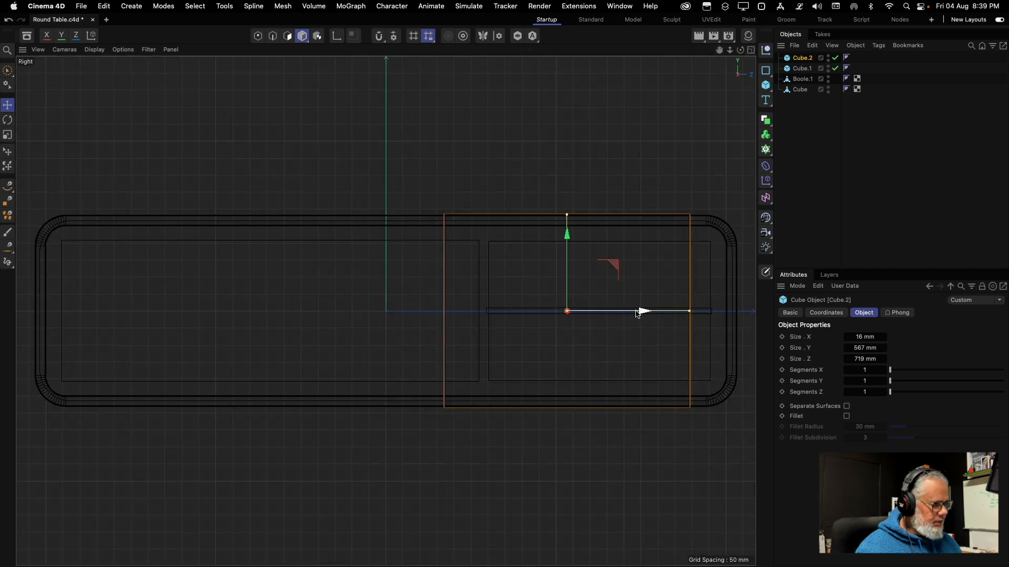
pyautogui.moveTo(637, 314); pyautogui.dragTo(721, 315)
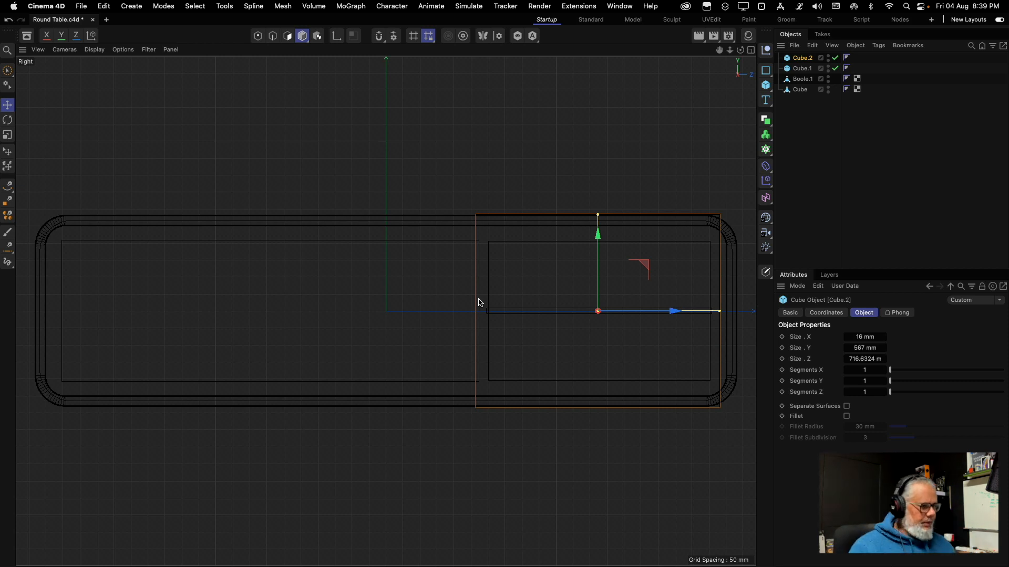
pyautogui.scroll(-1, 709, 317)
pyautogui.moveTo(720, 311); pyautogui.dragTo(693, 315)
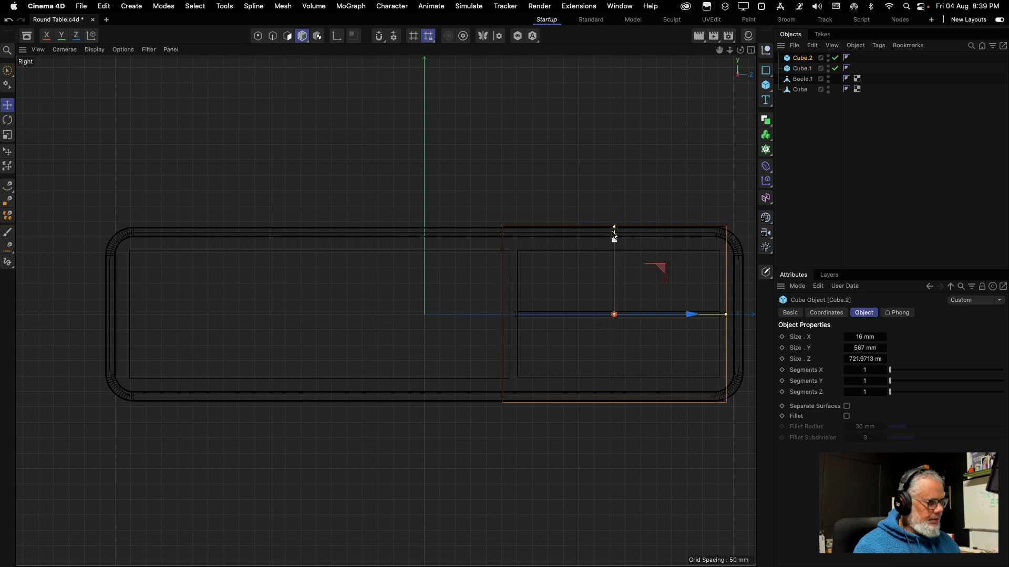
pyautogui.moveTo(613, 230); pyautogui.dragTo(614, 235)
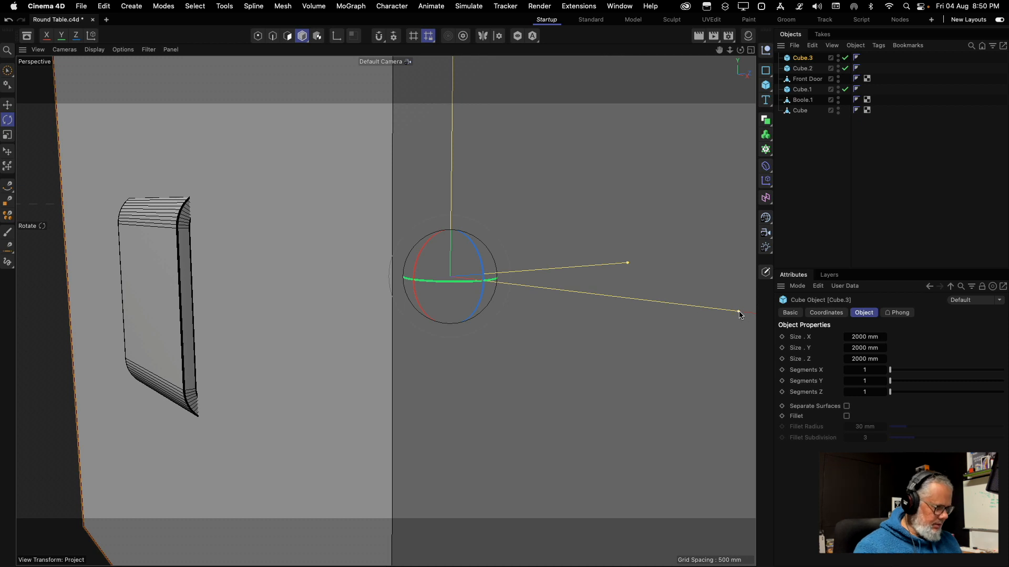
# Resize the new cube to a 50 × 50 mm bar beneath the table, about 495 mm long in Z, and save the project
pyautogui.moveTo(739, 313); pyautogui.dragTo(456, 279)
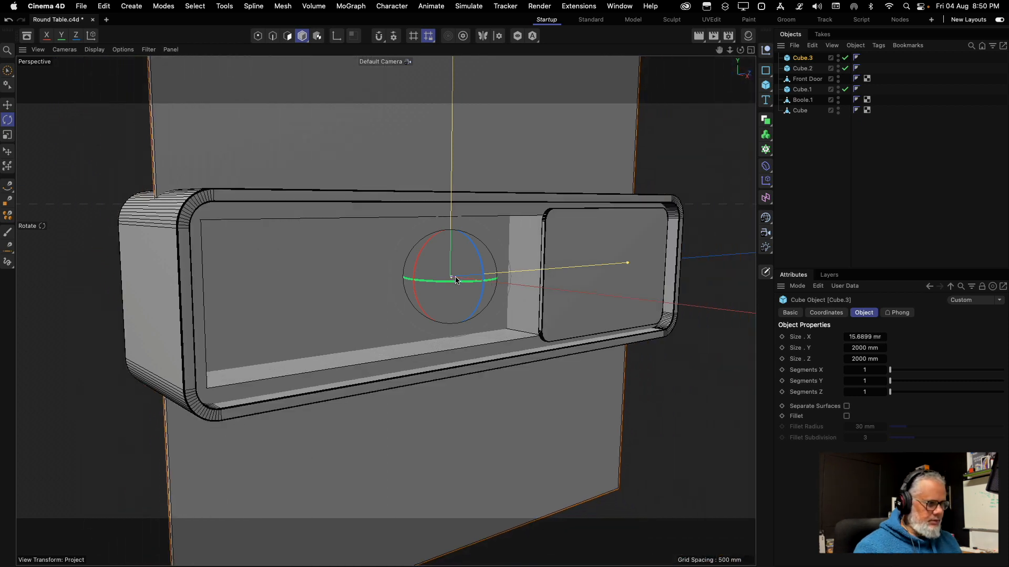
pyautogui.click(860, 347)
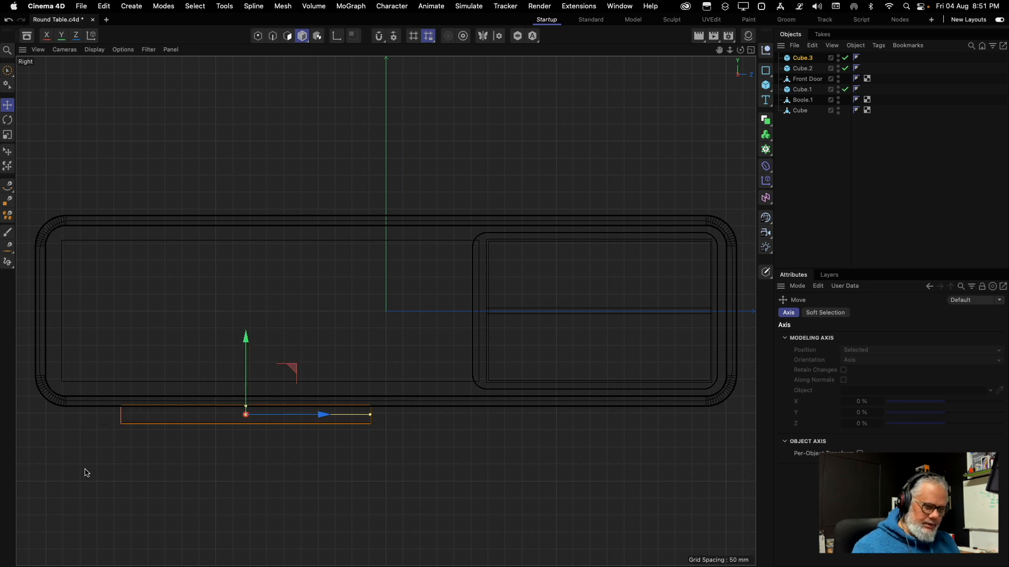
pyautogui.press('super+s')
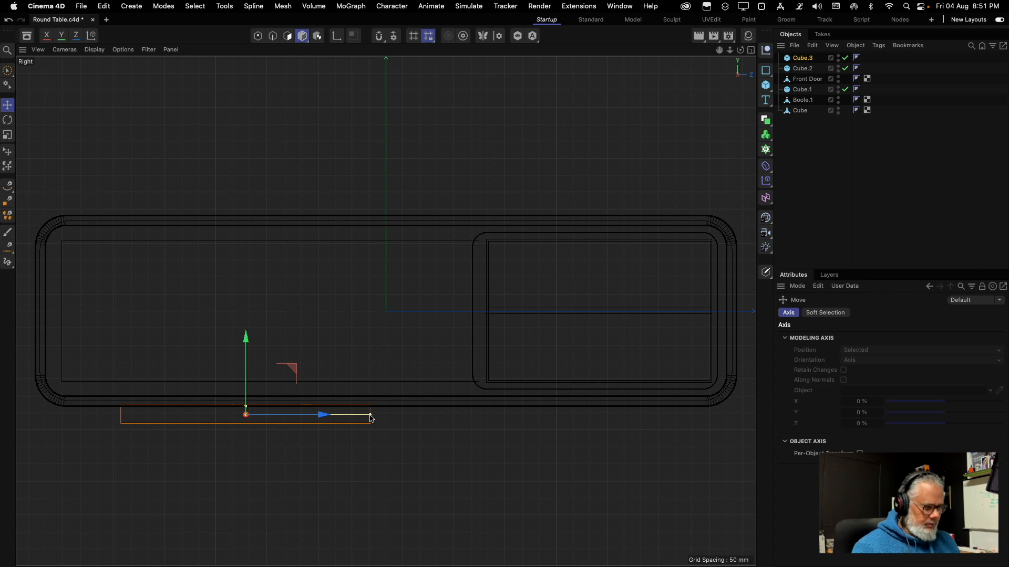
pyautogui.moveTo(371, 417); pyautogui.dragTo(293, 416)
pyautogui.middleClick(241, 418)
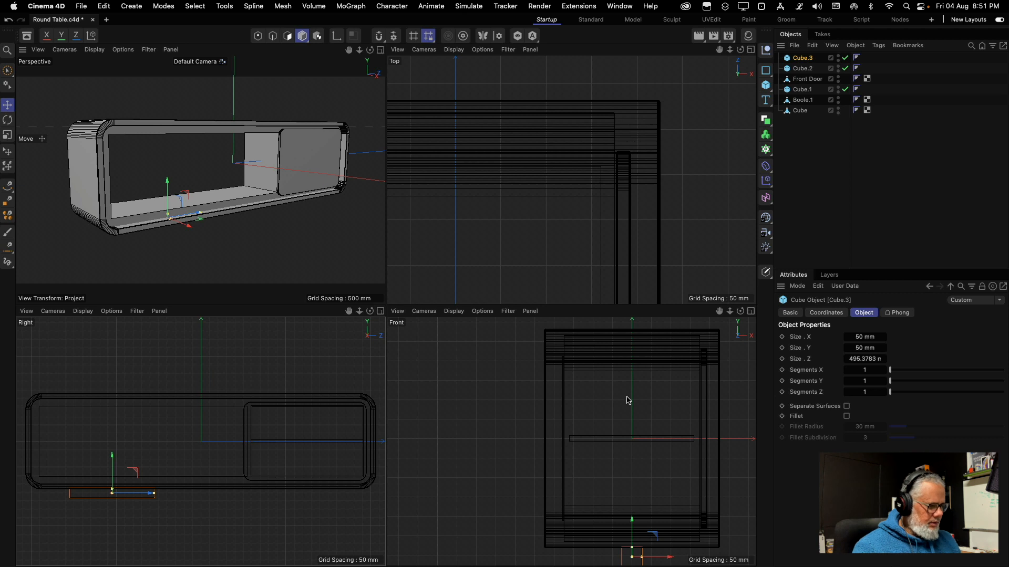
pyautogui.moveTo(646, 468); pyautogui.dragTo(575, 394, button='middle')
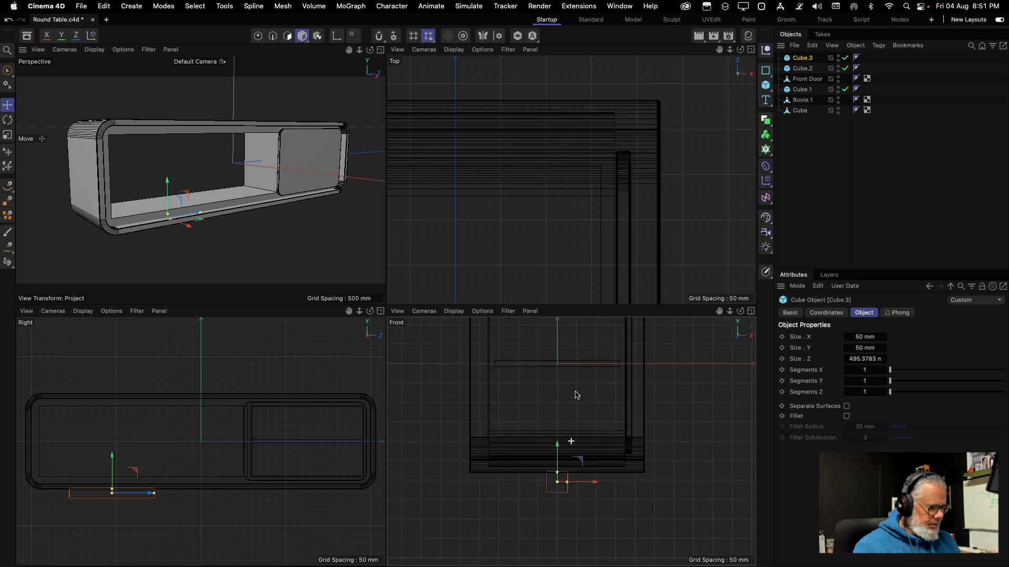
# Set the support bar's X size to 25 mm and slant its outer end by shifting the lower corner points inward
pyautogui.moveTo(567, 484); pyautogui.dragTo(563, 484)
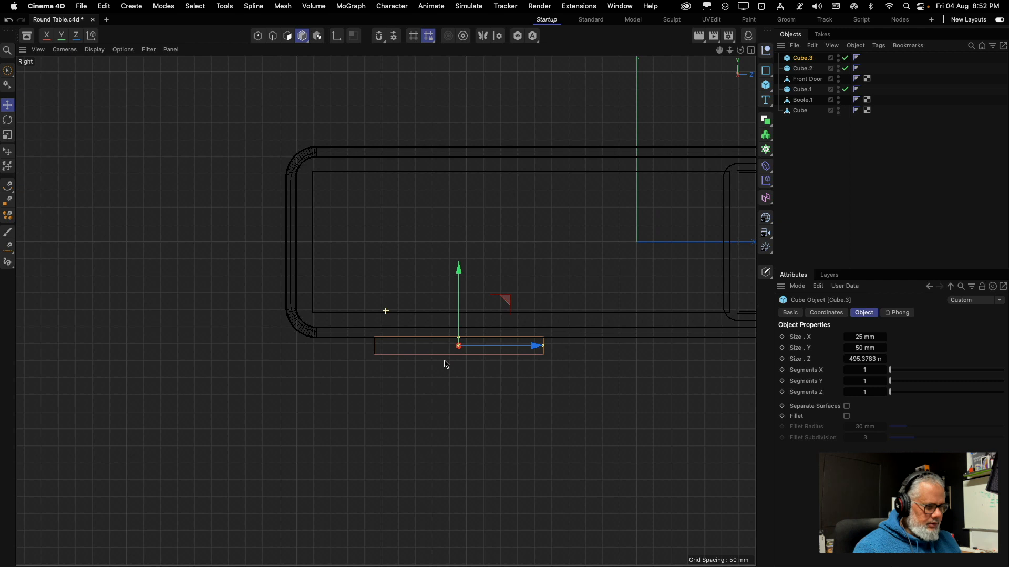
pyautogui.keyDown('alt'); pyautogui.moveTo(444, 364); pyautogui.dragTo(382, 374, button='middle'); pyautogui.keyUp('alt')
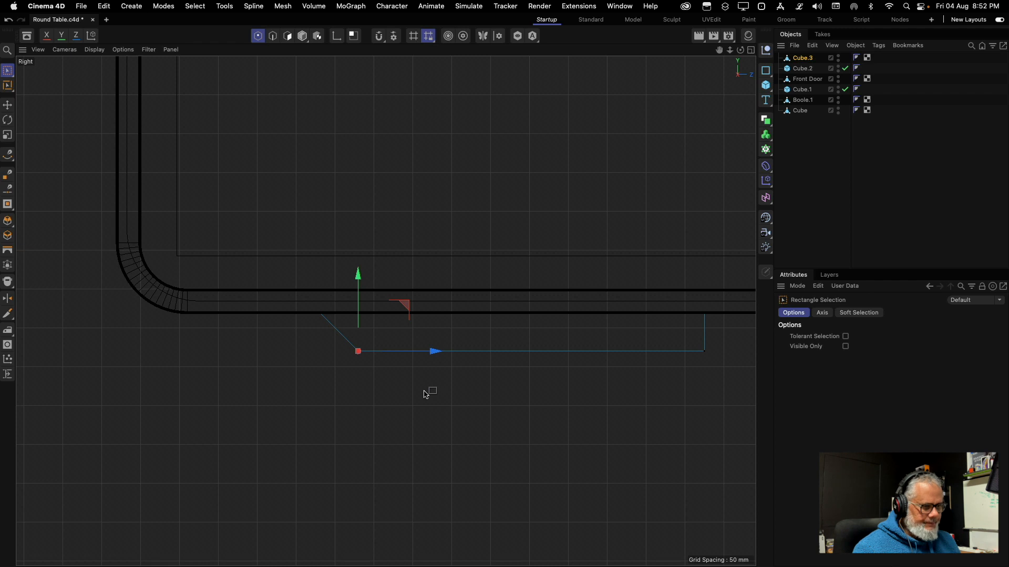
# Extrude the bar's slanted end face diagonally downward into an angled leg and pull the face further out to lengthen it
pyautogui.click(751, 50)
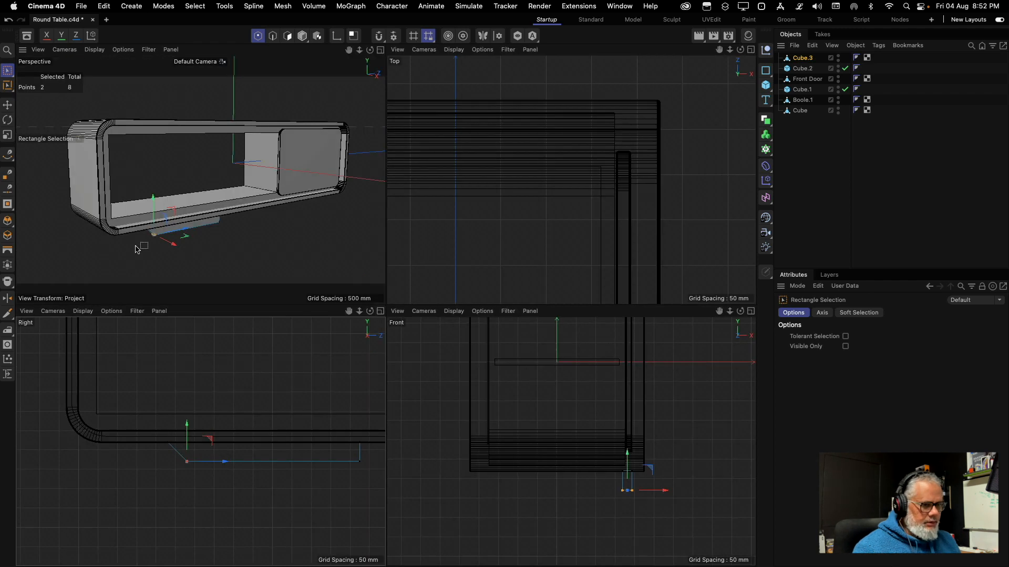
pyautogui.click(380, 49)
pyautogui.keyDown('alt'); pyautogui.moveTo(249, 341); pyautogui.dragTo(278, 318); pyautogui.keyUp('alt')
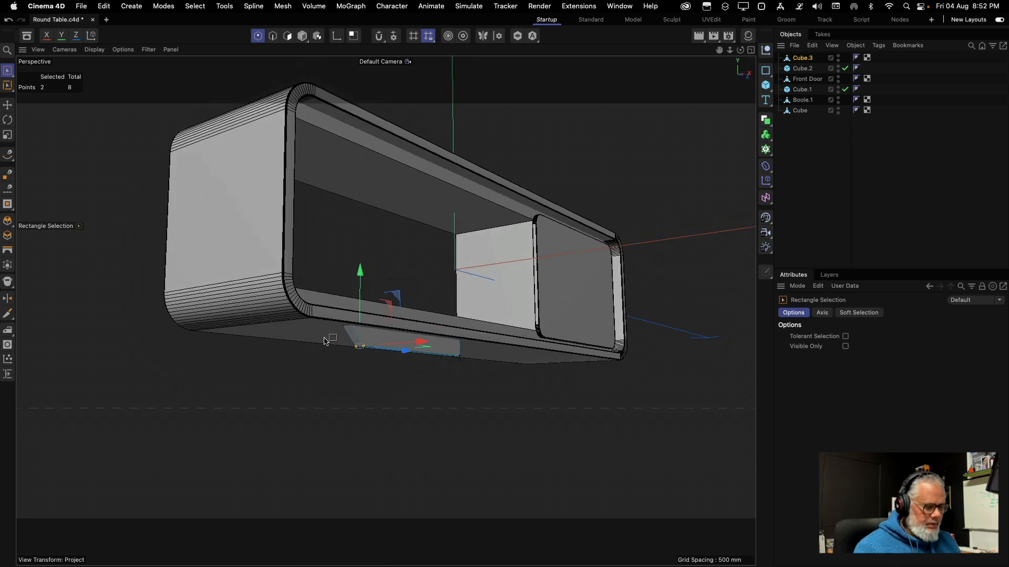
pyautogui.scroll(5, 324, 340)
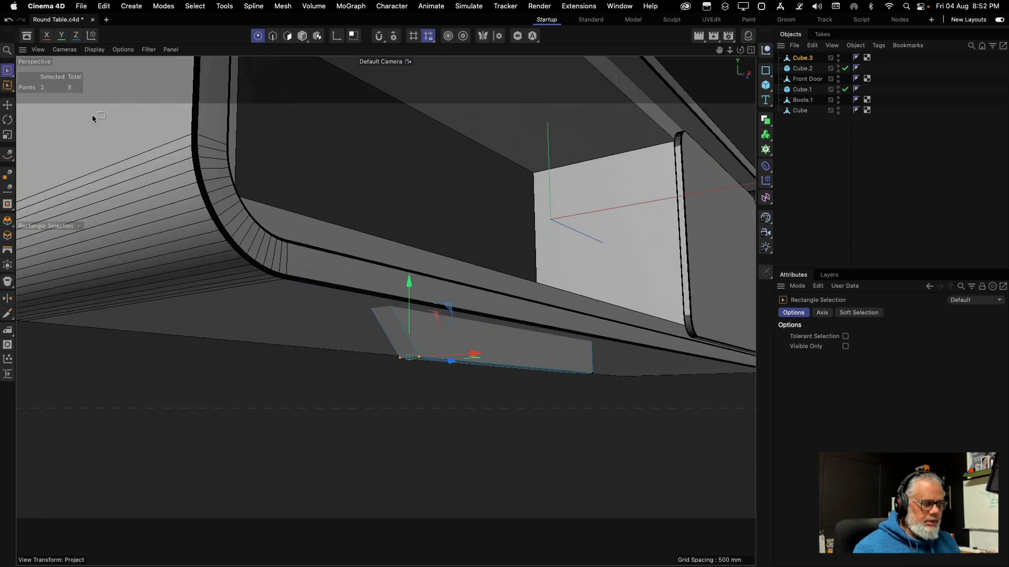
pyautogui.moveTo(7, 74); pyautogui.dragTo(33, 71)
pyautogui.click(288, 35)
pyautogui.click(395, 334)
pyautogui.keyDown('ctrl'); pyautogui.moveTo(358, 385); pyautogui.dragTo(273, 462); pyautogui.keyUp('ctrl')
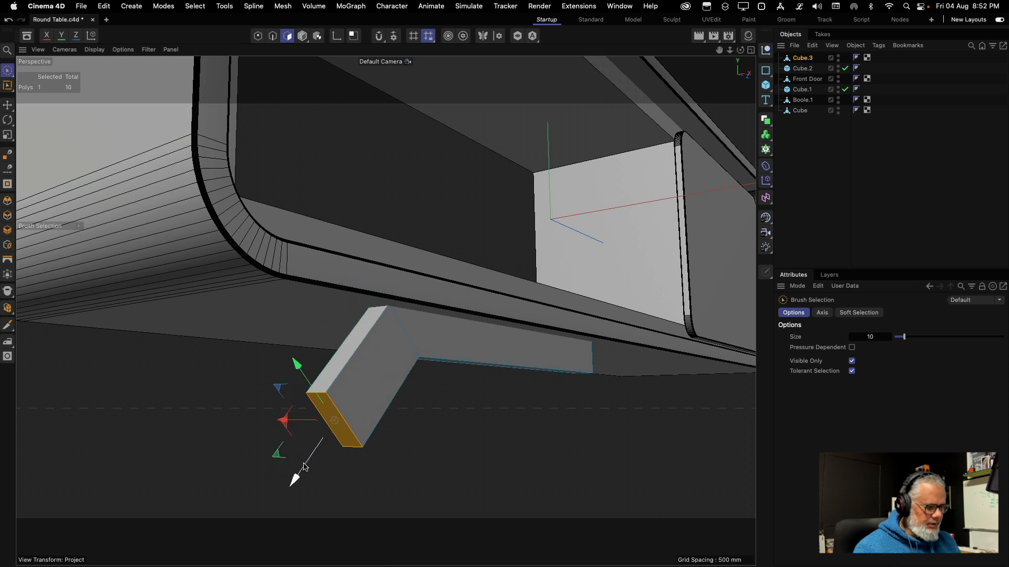
pyautogui.click(750, 50)
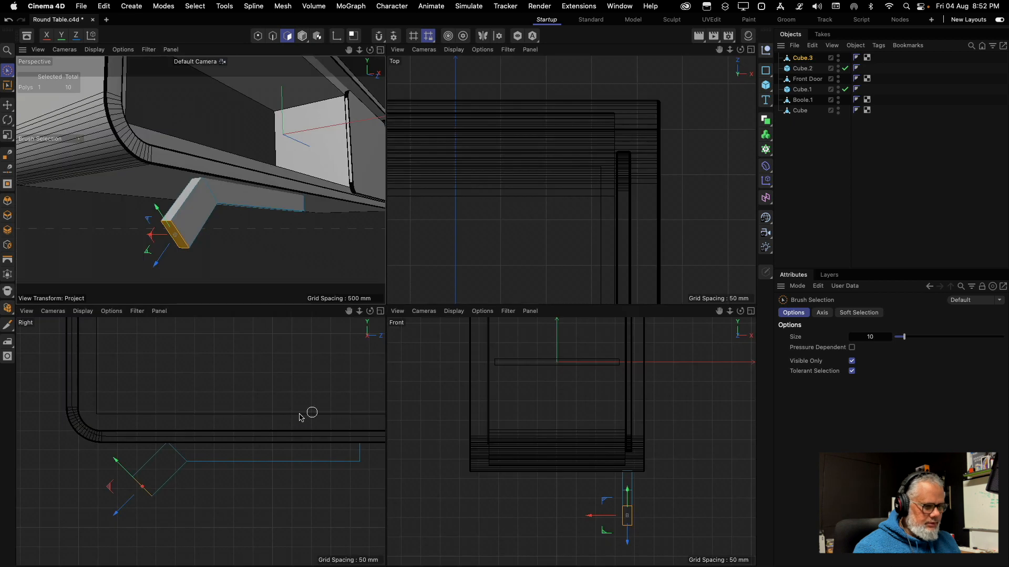
pyautogui.moveTo(122, 504); pyautogui.dragTo(79, 543)
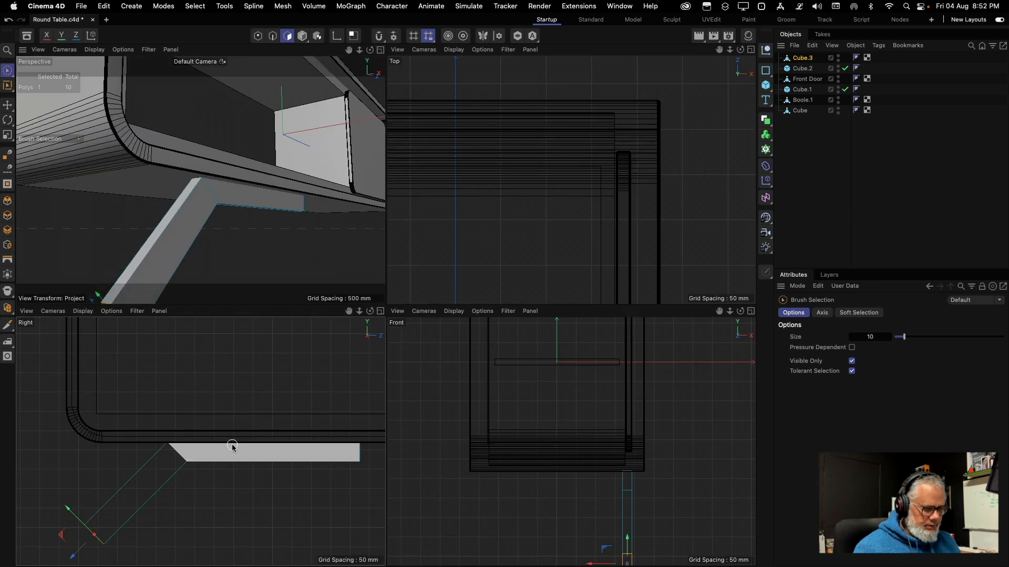
# Select the leg's end face in the Right view and extend it further along the leg's slope
pyautogui.keyDown('alt'); pyautogui.moveTo(172, 443); pyautogui.dragTo(105, 443, button='right'); pyautogui.keyUp('alt')
pyautogui.click(381, 311)
pyautogui.click(507, 360)
pyautogui.keyDown('alt'); pyautogui.moveTo(518, 351); pyautogui.dragTo(479, 353, button='right'); pyautogui.keyUp('alt')
pyautogui.keyDown('alt'); pyautogui.moveTo(478, 353); pyautogui.dragTo(450, 358, button='middle'); pyautogui.keyUp('alt')
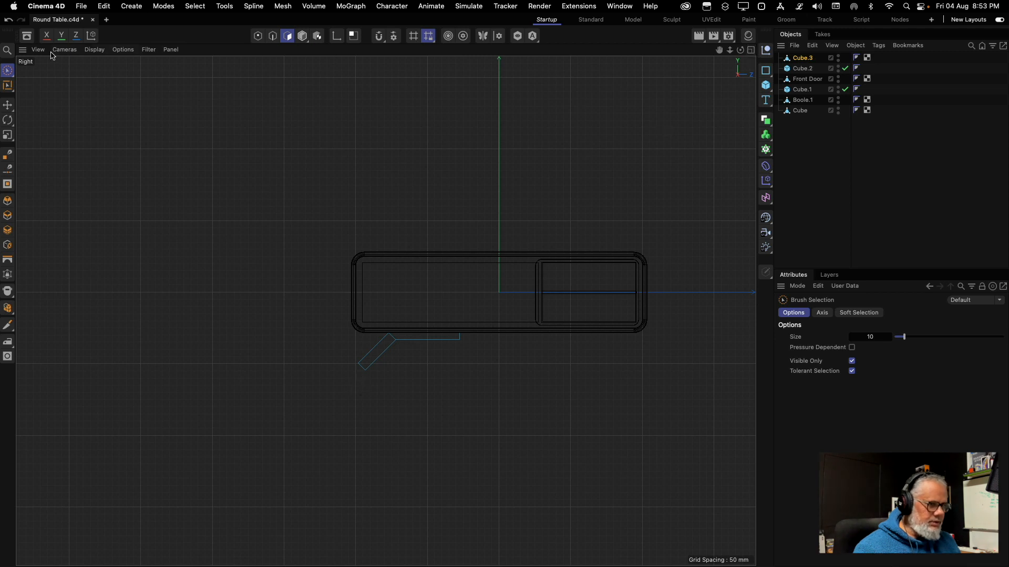
pyautogui.click(7, 70)
pyautogui.click(52, 104)
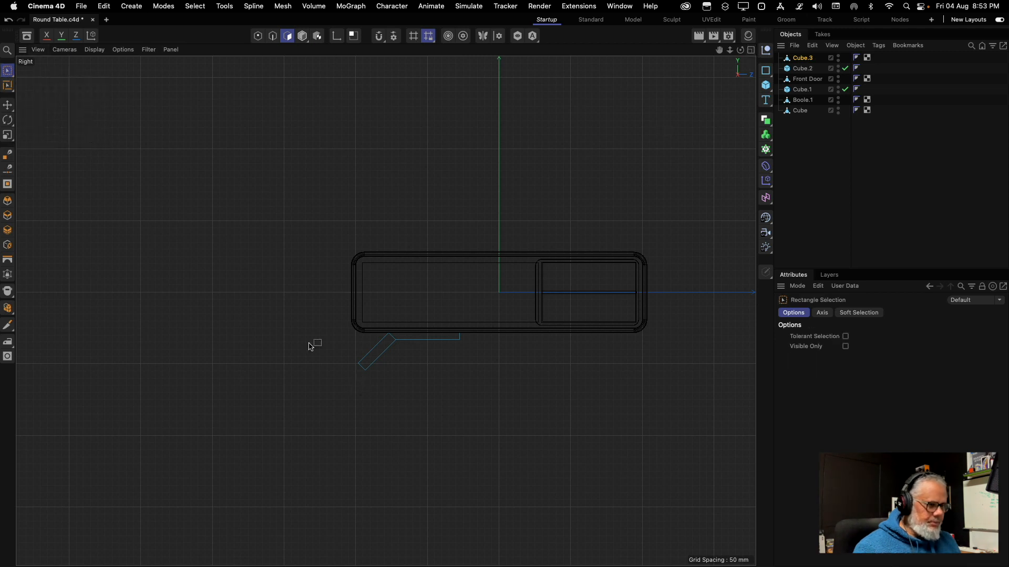
pyautogui.moveTo(349, 359); pyautogui.dragTo(381, 397)
pyautogui.moveTo(307, 420); pyautogui.dragTo(299, 428)
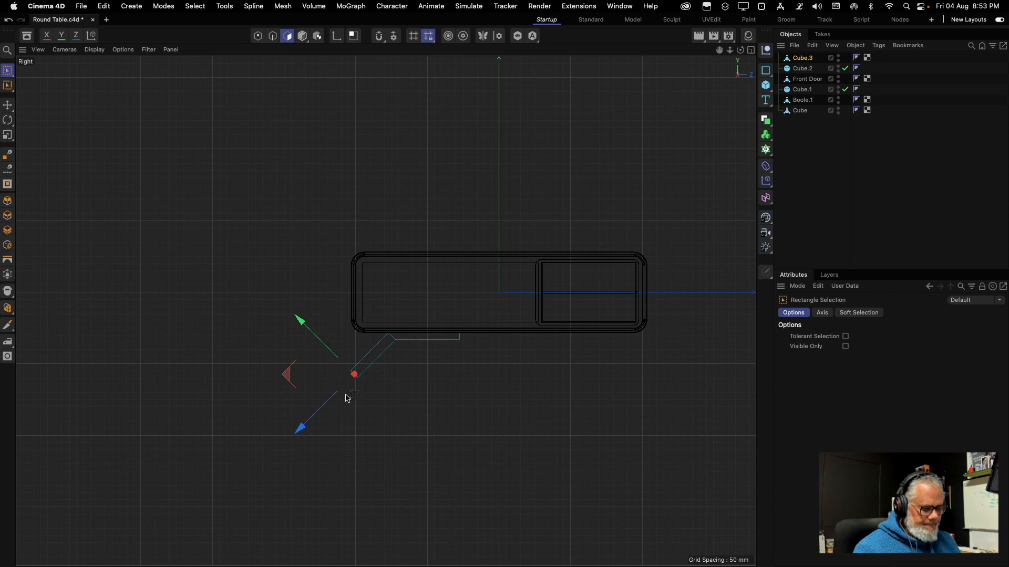
# Align the axis of the leg's lowest corner points with its slope and slide them slightly down along the leg
pyautogui.scroll(5, 351, 382)
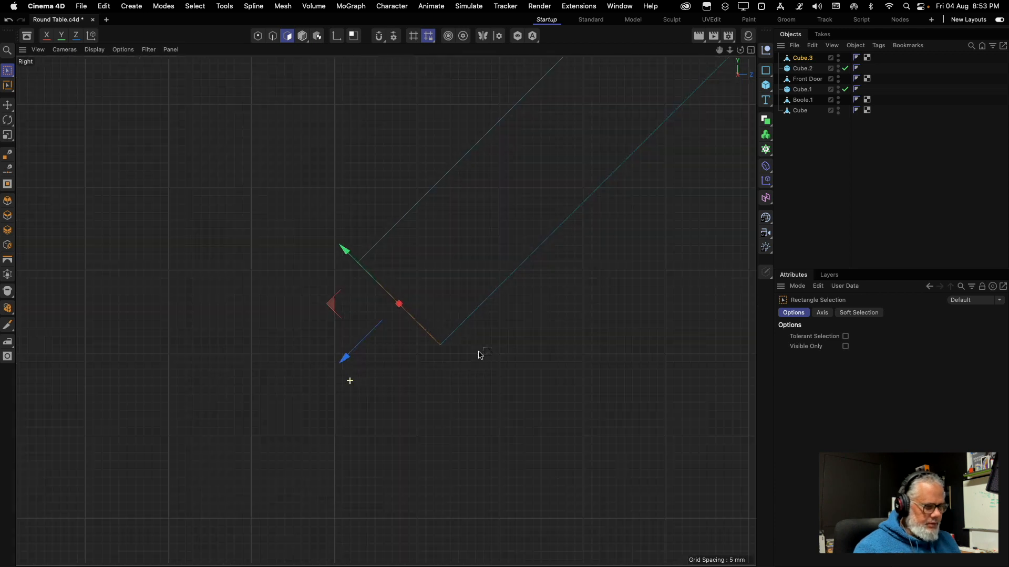
pyautogui.scroll(-1, 479, 355)
pyautogui.click(257, 35)
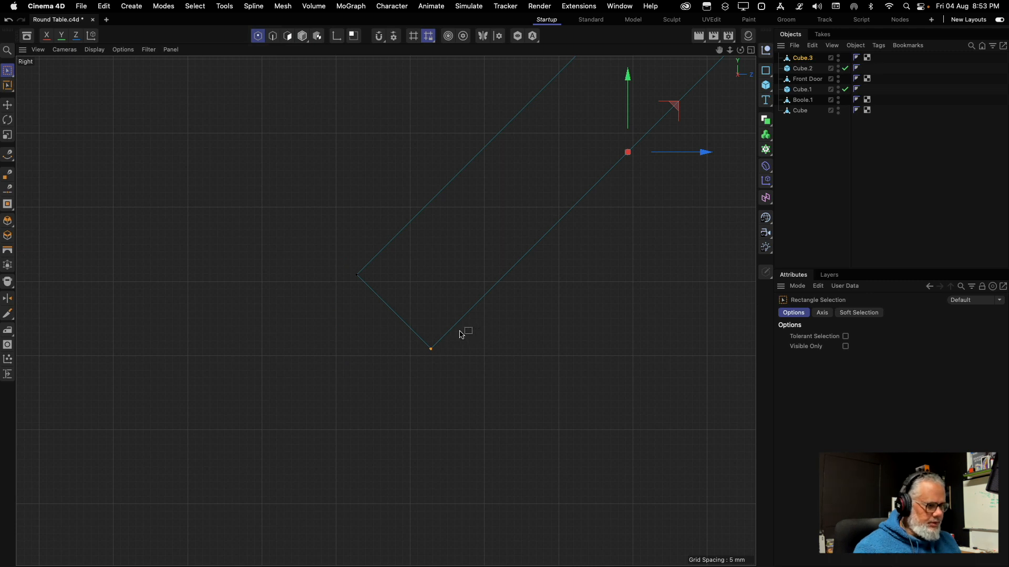
pyautogui.click(357, 275)
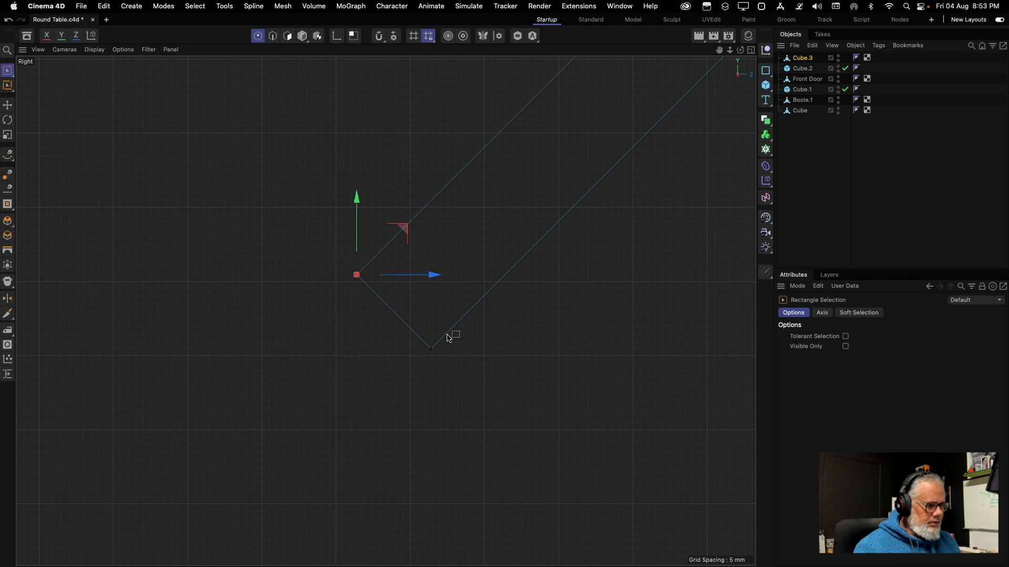
pyautogui.moveTo(448, 338); pyautogui.dragTo(393, 405)
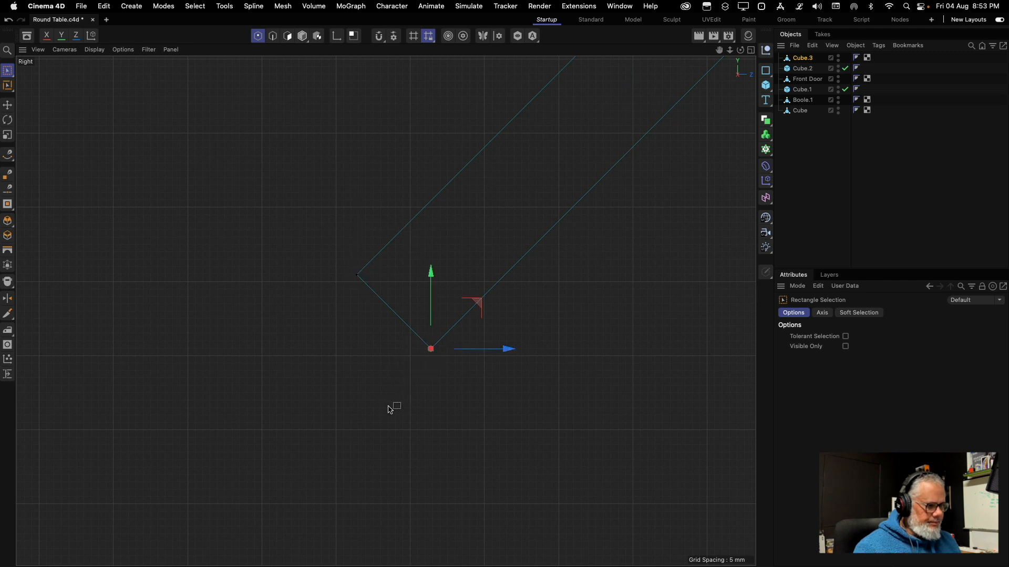
pyautogui.click(338, 37)
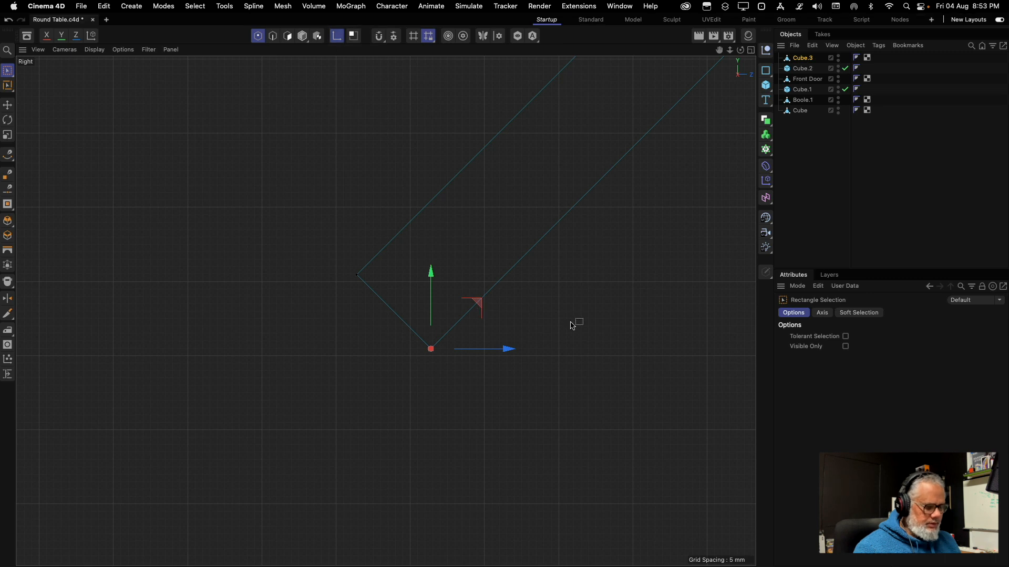
pyautogui.press('r')
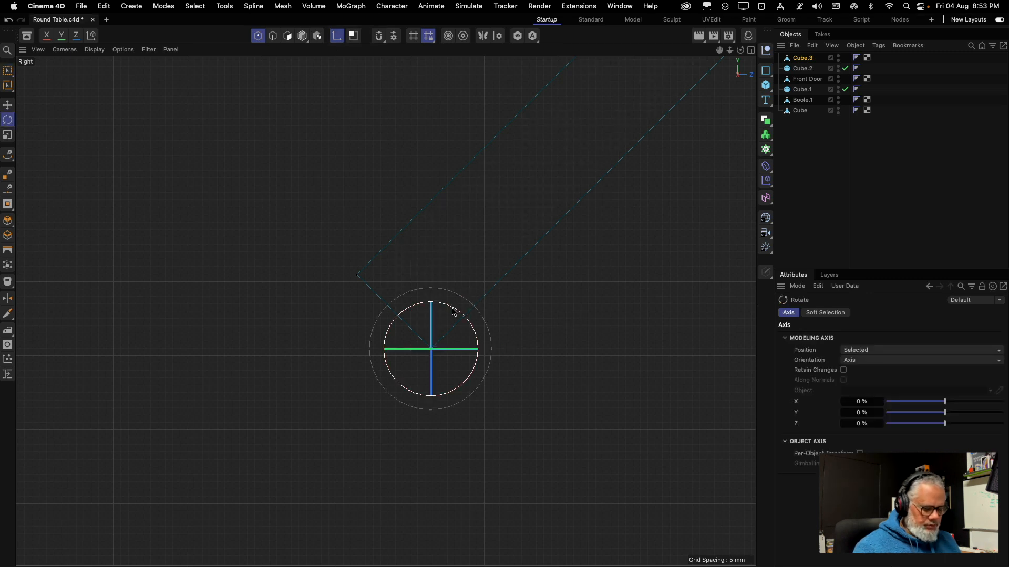
pyautogui.moveTo(453, 312); pyautogui.dragTo(484, 336)
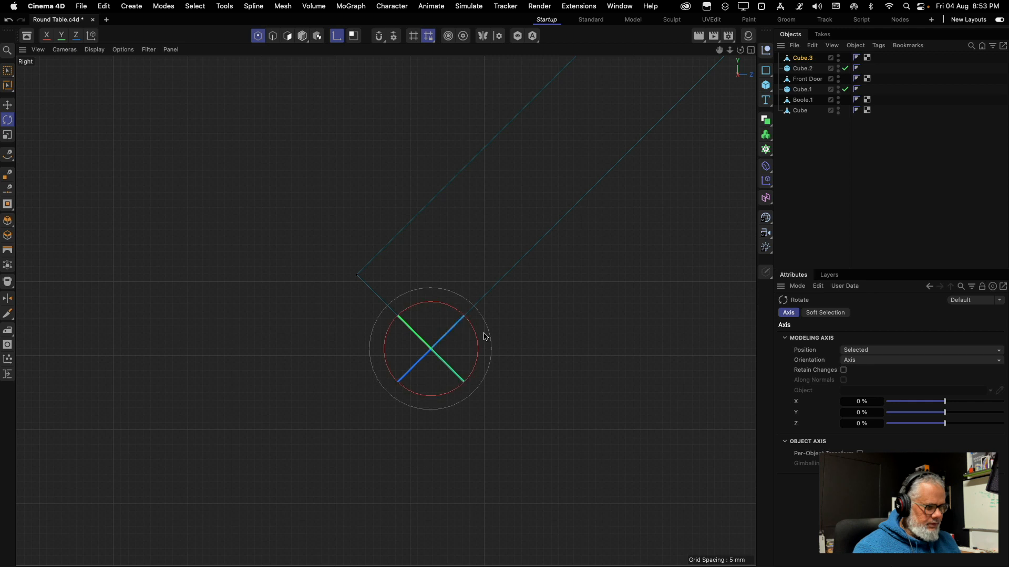
pyautogui.click(340, 40)
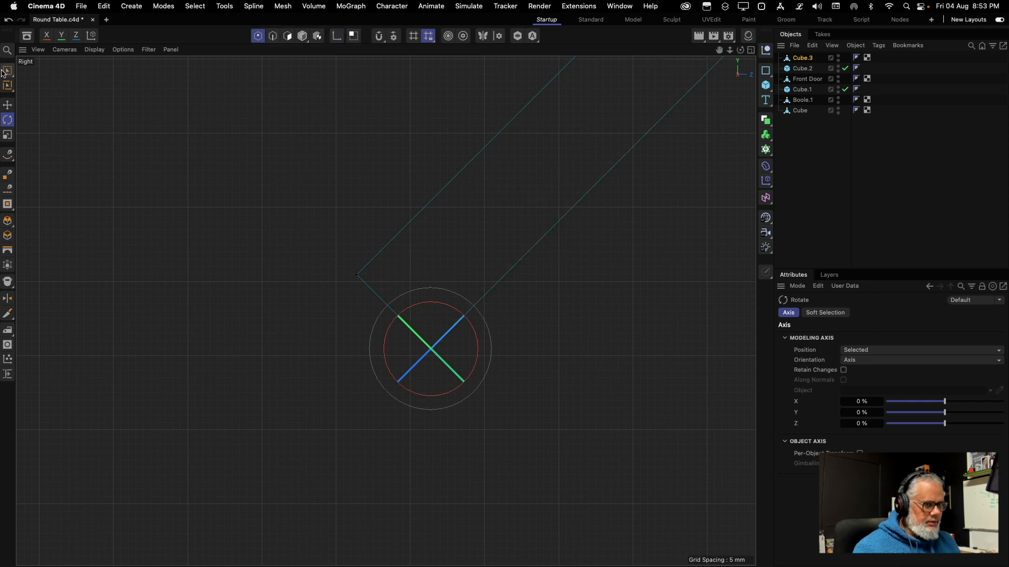
pyautogui.moveTo(6, 73); pyautogui.dragTo(37, 87)
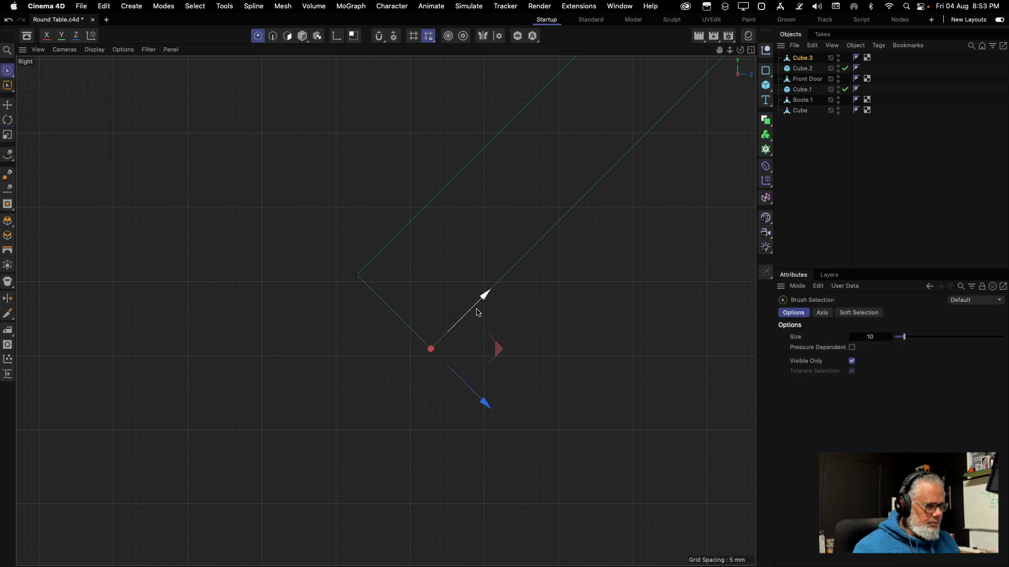
pyautogui.moveTo(484, 296); pyautogui.dragTo(482, 300)
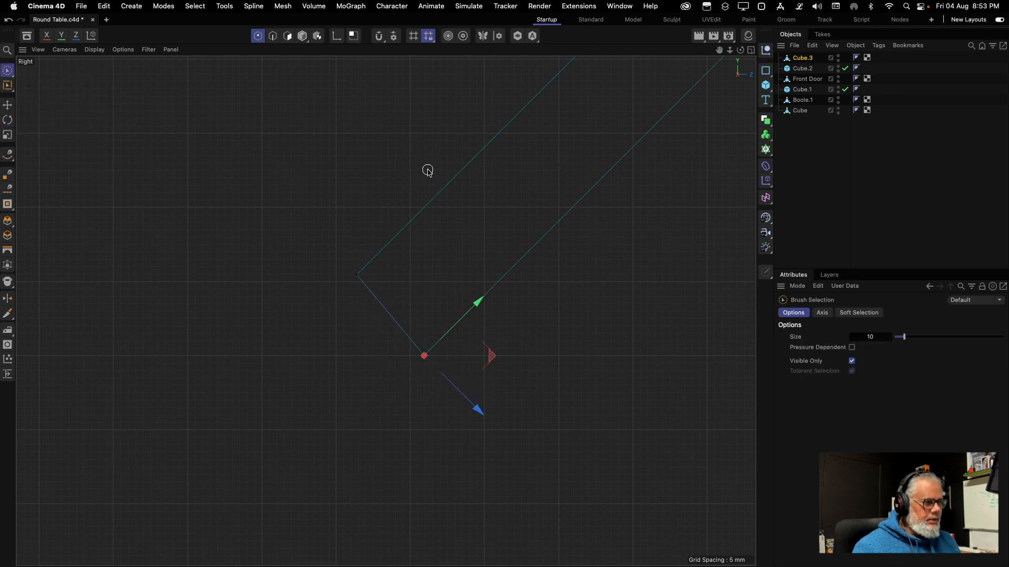
# Enable snapping and slide the leg's outer end corner points down its slope, using an axis aligned with the leg
pyautogui.click(379, 36)
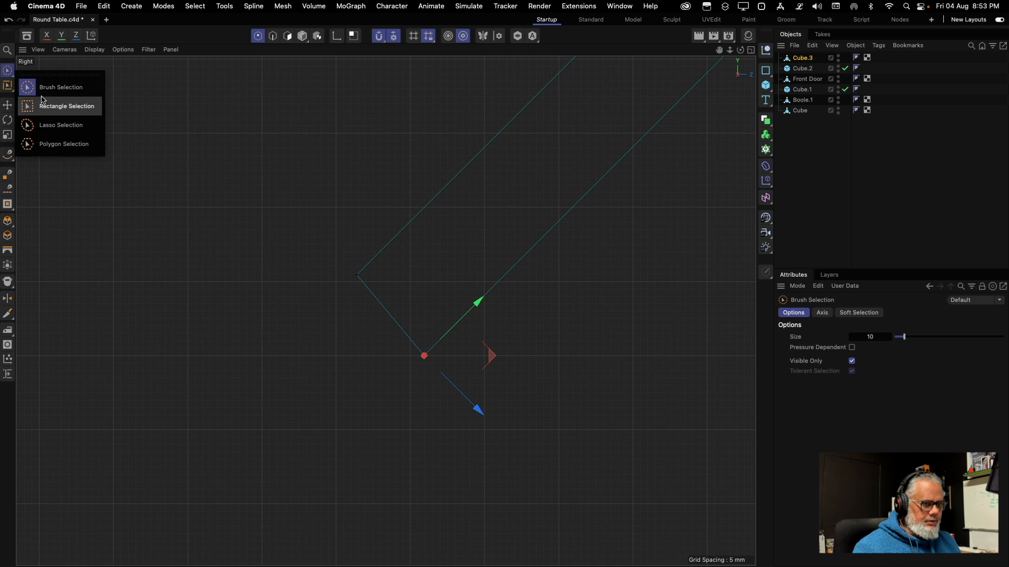
pyautogui.click(58, 106)
pyautogui.moveTo(345, 266); pyautogui.dragTo(386, 309)
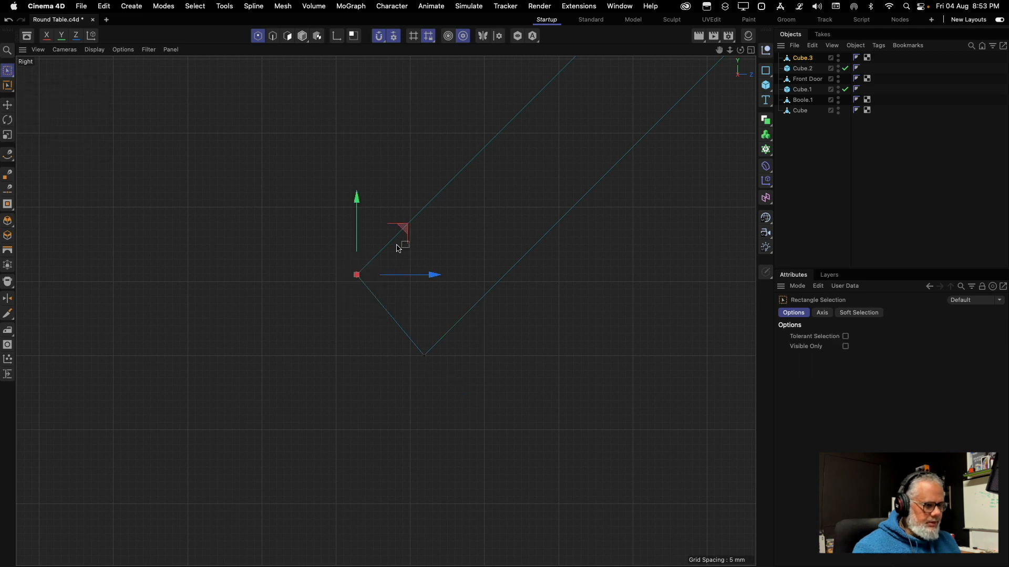
pyautogui.click(337, 36)
pyautogui.press('r')
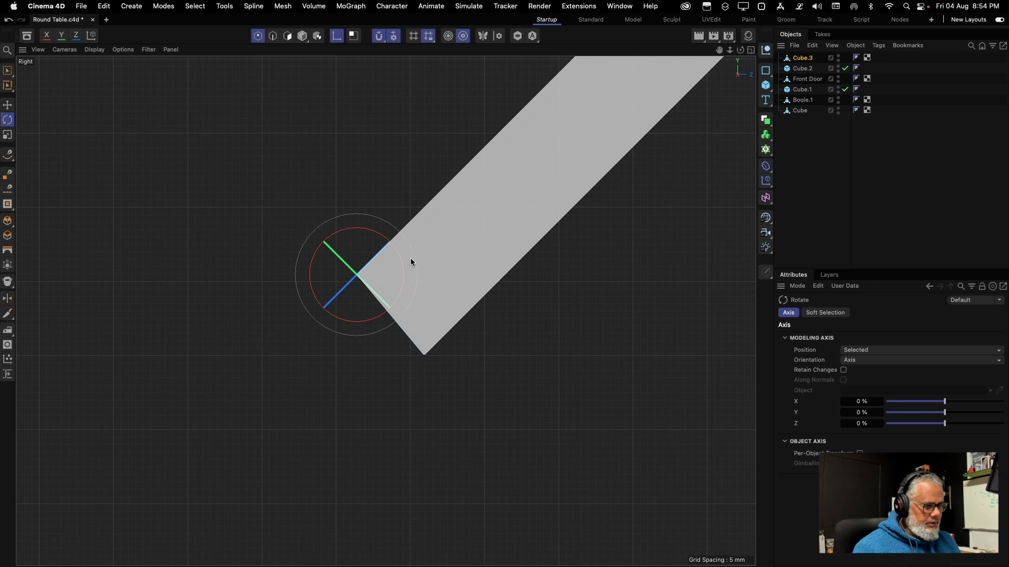
pyautogui.click(5, 71)
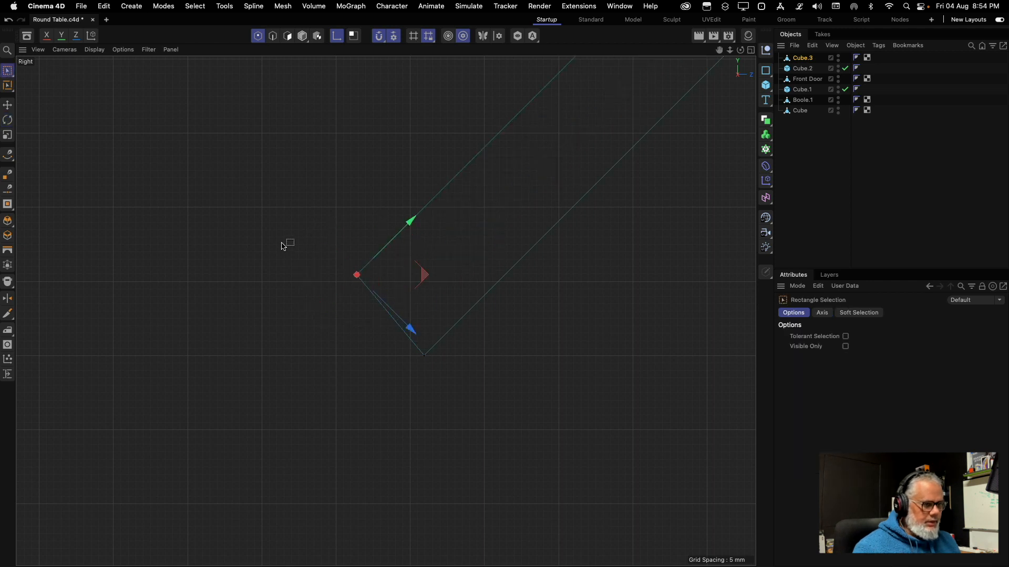
pyautogui.click(338, 36)
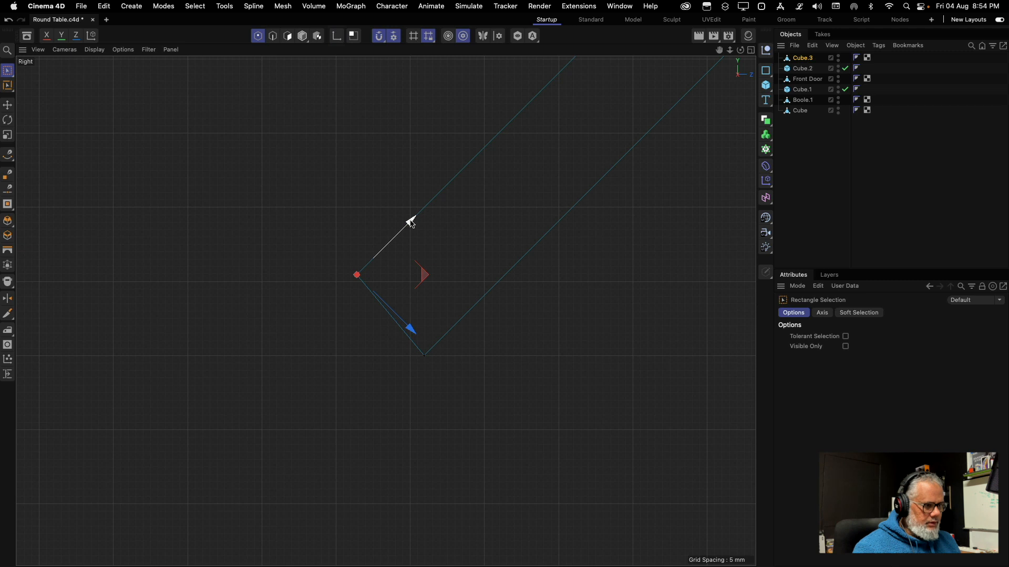
pyautogui.moveTo(412, 223); pyautogui.dragTo(378, 269)
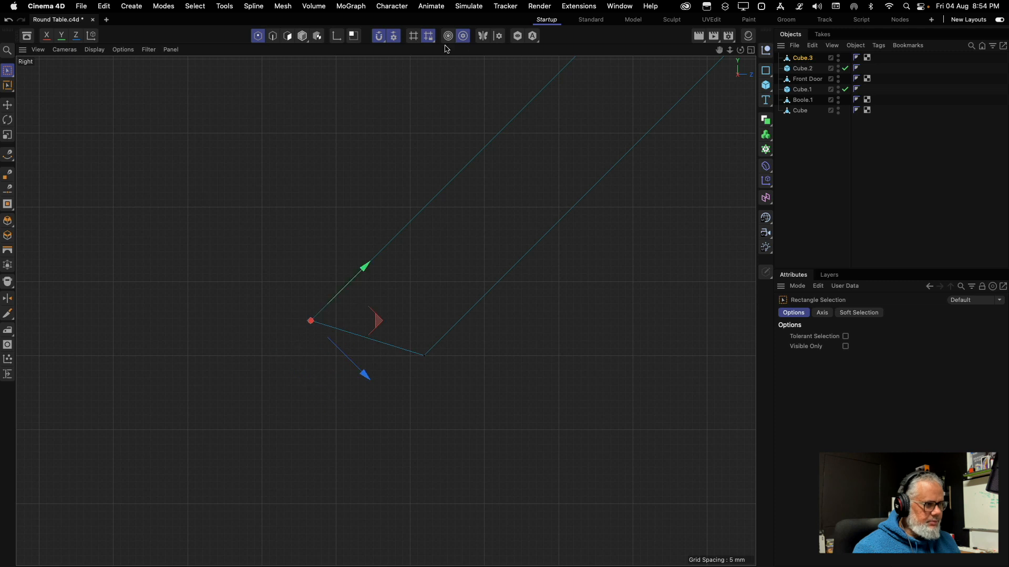
# Turn on edge snapping and tool-specific snap settings
pyautogui.click(395, 38)
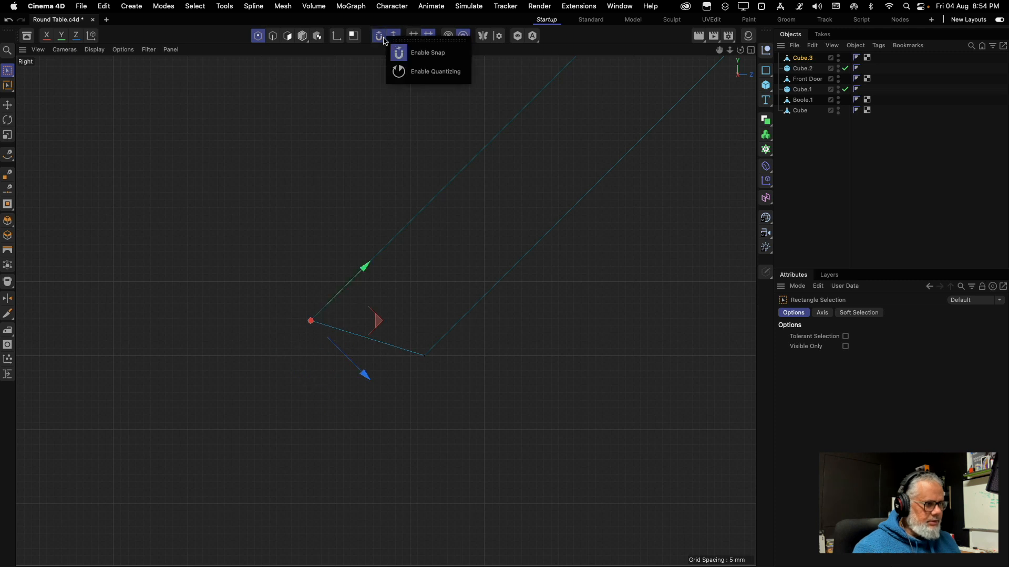
pyautogui.click(408, 77)
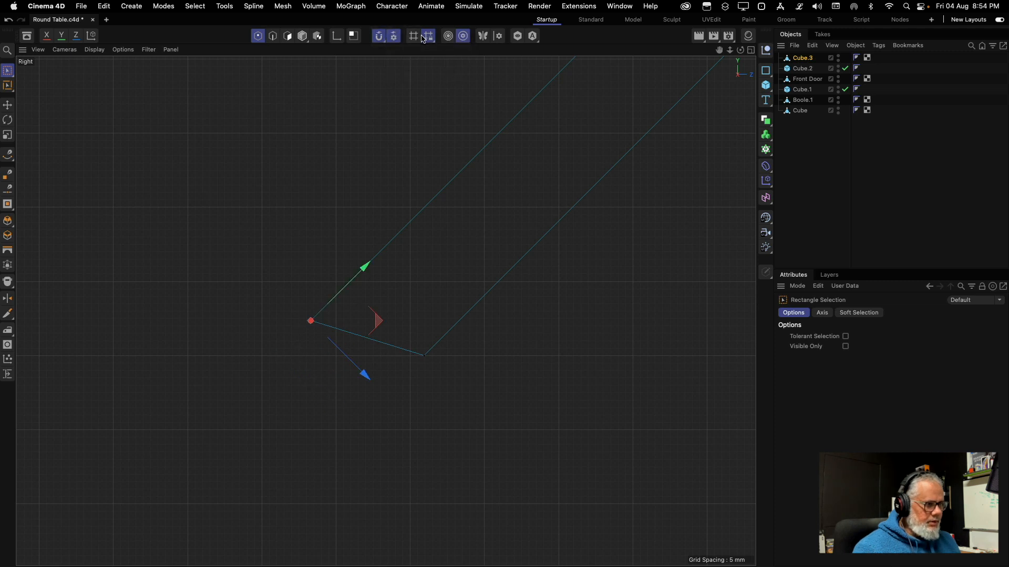
pyautogui.click(394, 40)
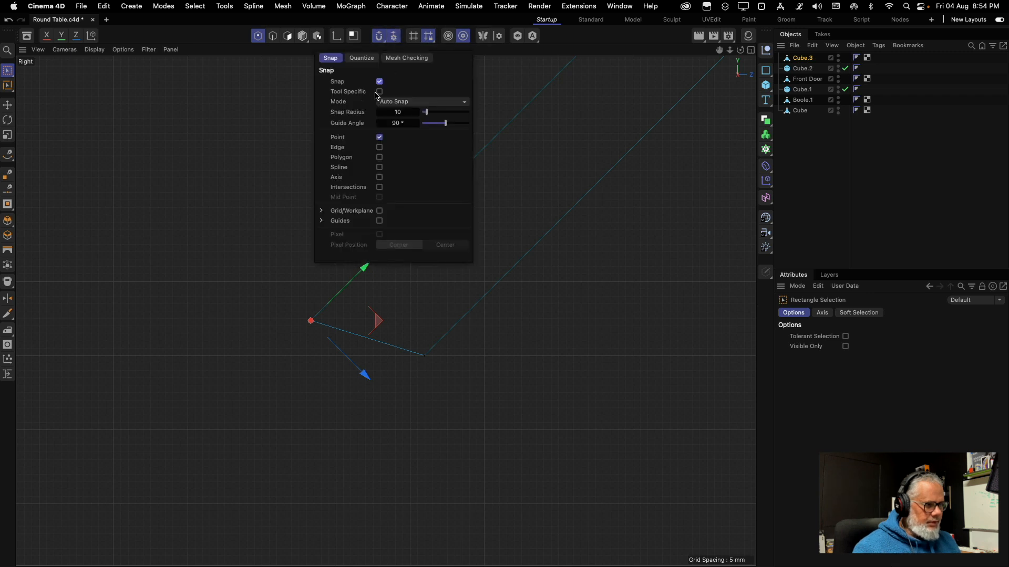
pyautogui.click(379, 147)
pyautogui.click(380, 92)
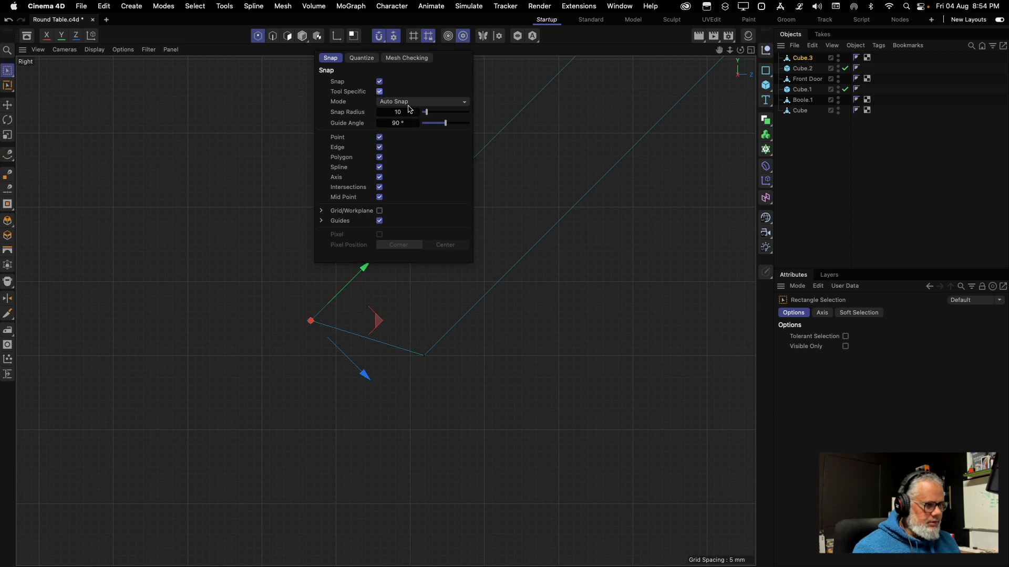
pyautogui.click(361, 58)
pyautogui.click(331, 58)
# Slide the outer corner points down along the leg until level with the inner ones, giving the leg a flat foot
pyautogui.moveTo(361, 267); pyautogui.dragTo(321, 311)
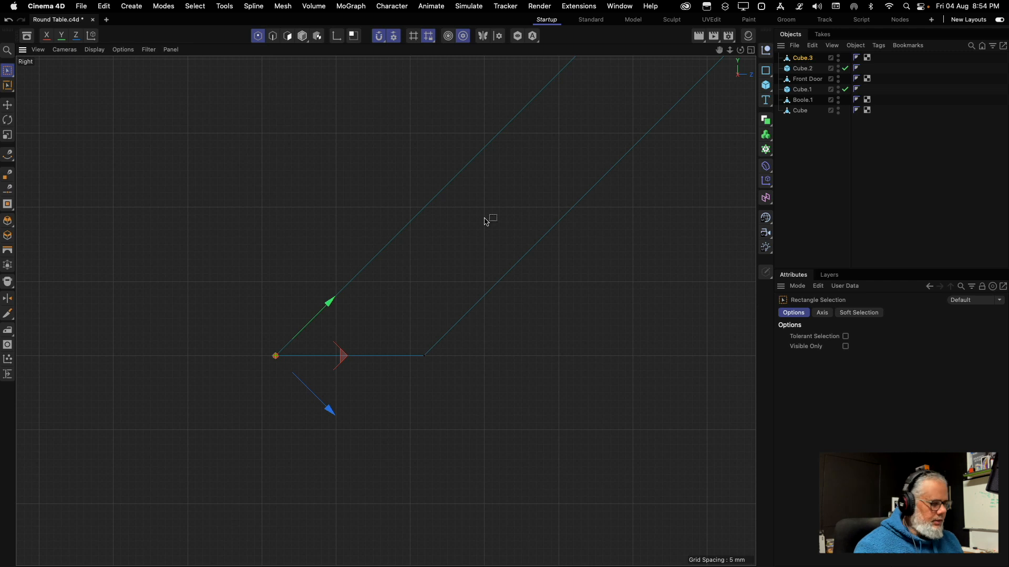
pyautogui.click(751, 50)
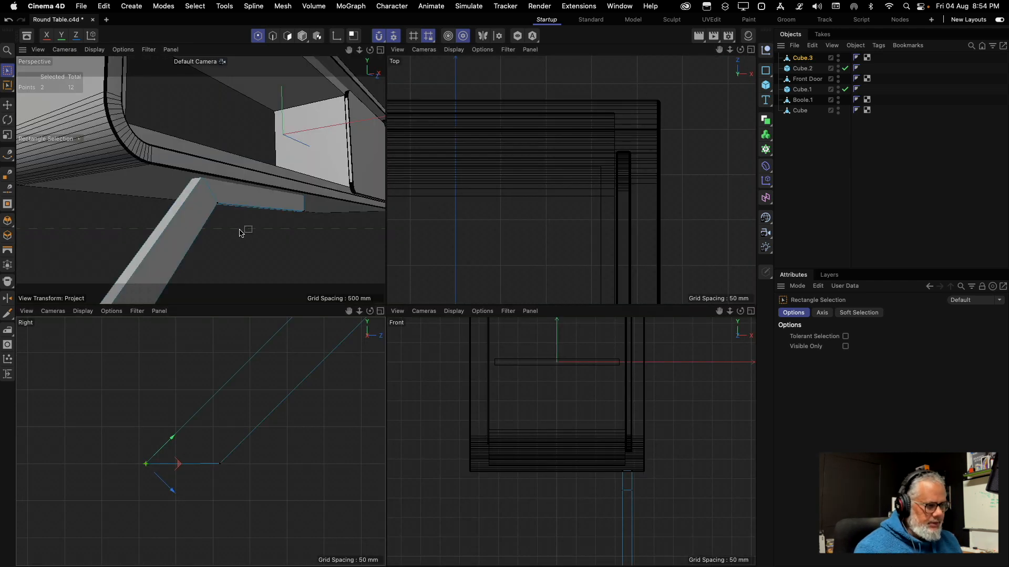
pyautogui.click(382, 50)
pyautogui.scroll(-6, 523, 244)
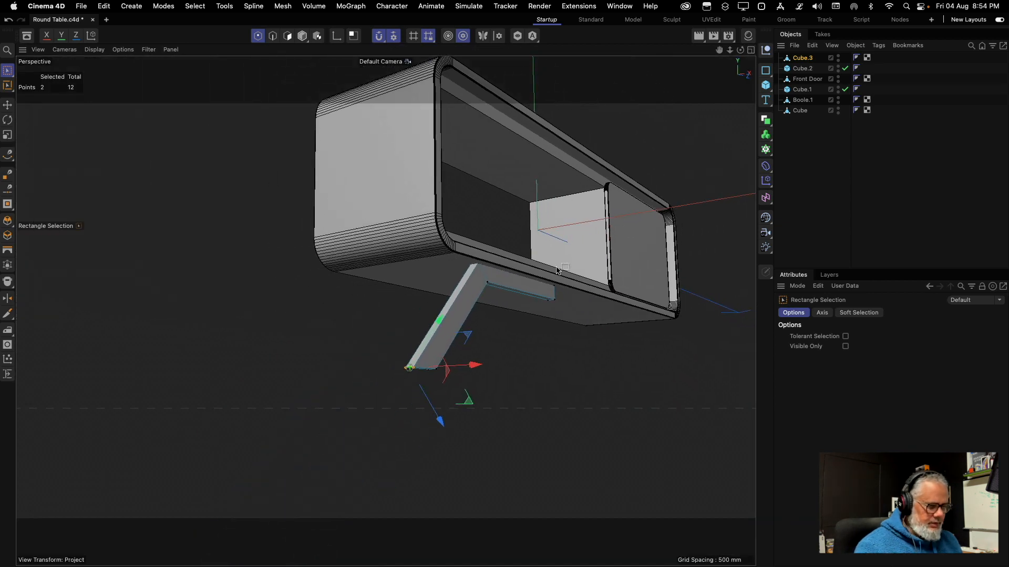
pyautogui.keyDown('alt'); pyautogui.moveTo(558, 270); pyautogui.dragTo(504, 302); pyautogui.keyUp('alt')
pyautogui.keyDown('alt'); pyautogui.moveTo(504, 302); pyautogui.dragTo(352, 299, button='middle'); pyautogui.keyUp('alt')
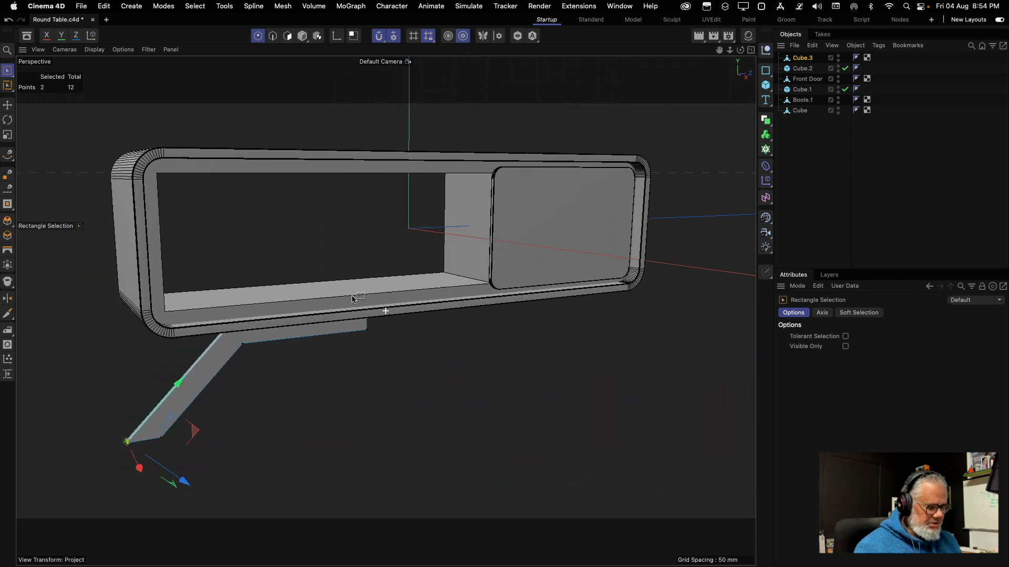
# Render a preview of the whole table with its angled leg
pyautogui.scroll(-10, 368, 287)
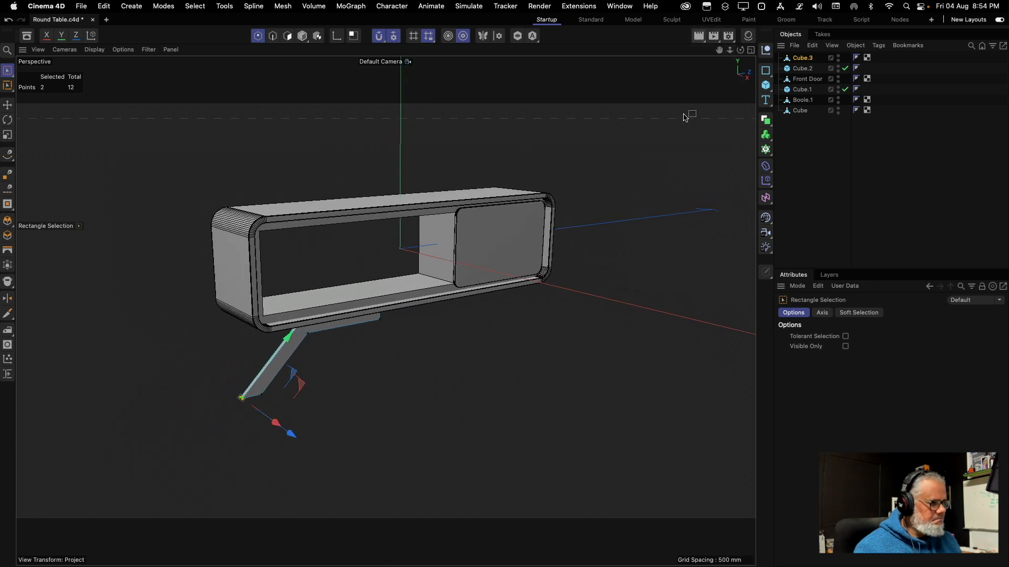
pyautogui.press('super+r')
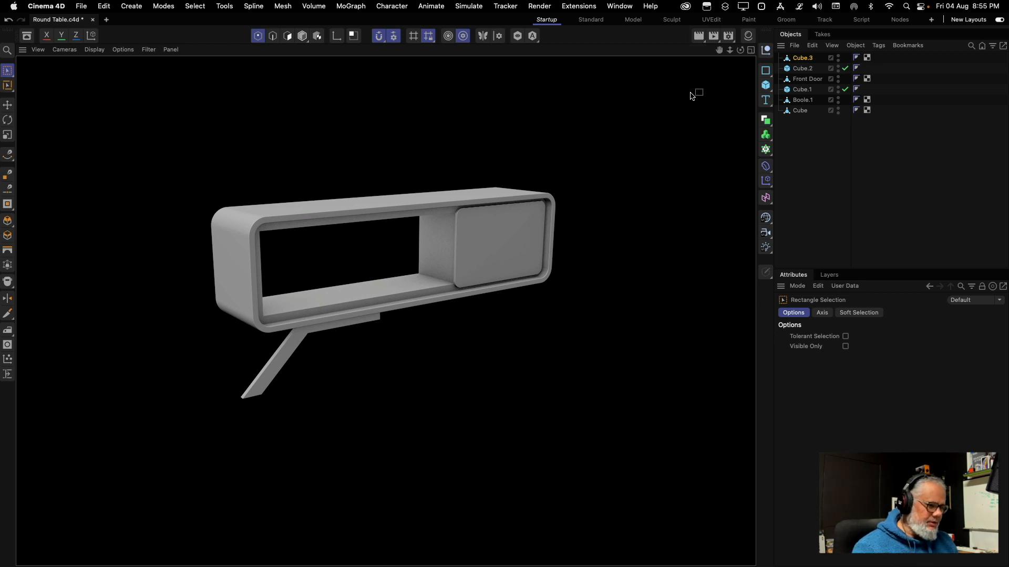
pyautogui.click(751, 51)
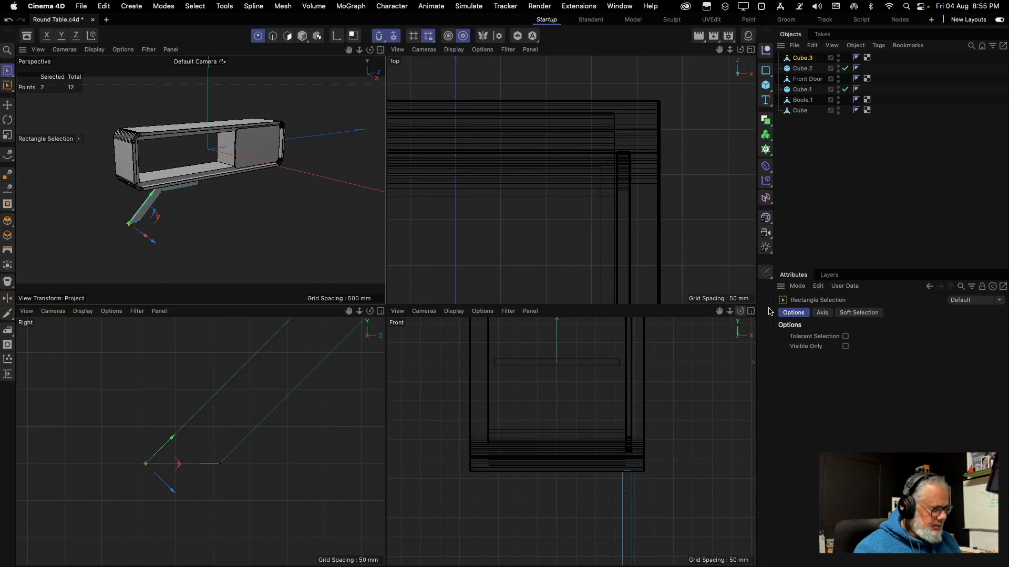
# In the front view, select the leg's inner side points and move them toward the table's centre to make the leg wider
pyautogui.click(751, 311)
pyautogui.moveTo(536, 405); pyautogui.dragTo(569, 212, button='middle')
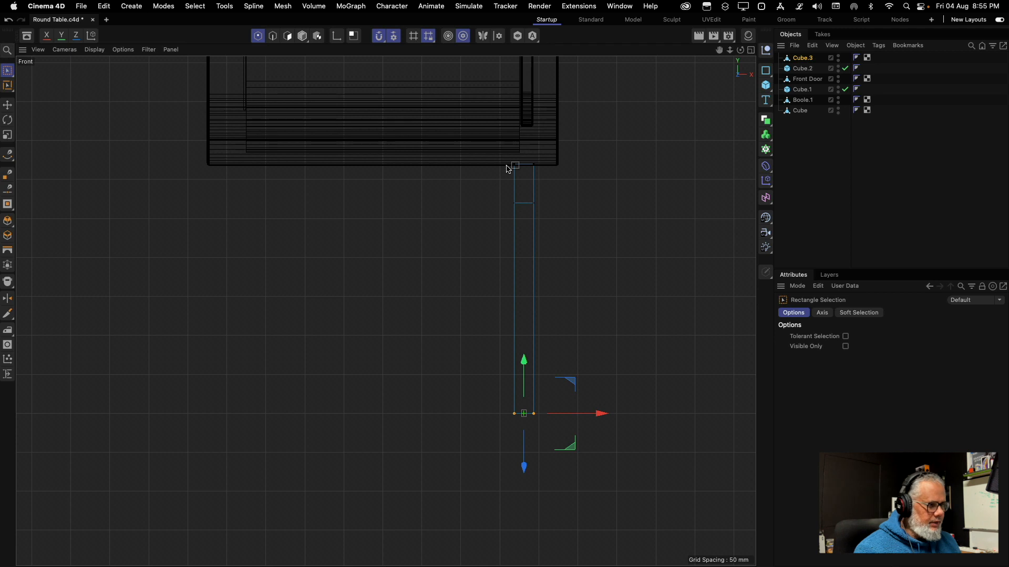
pyautogui.moveTo(493, 149); pyautogui.dragTo(524, 452)
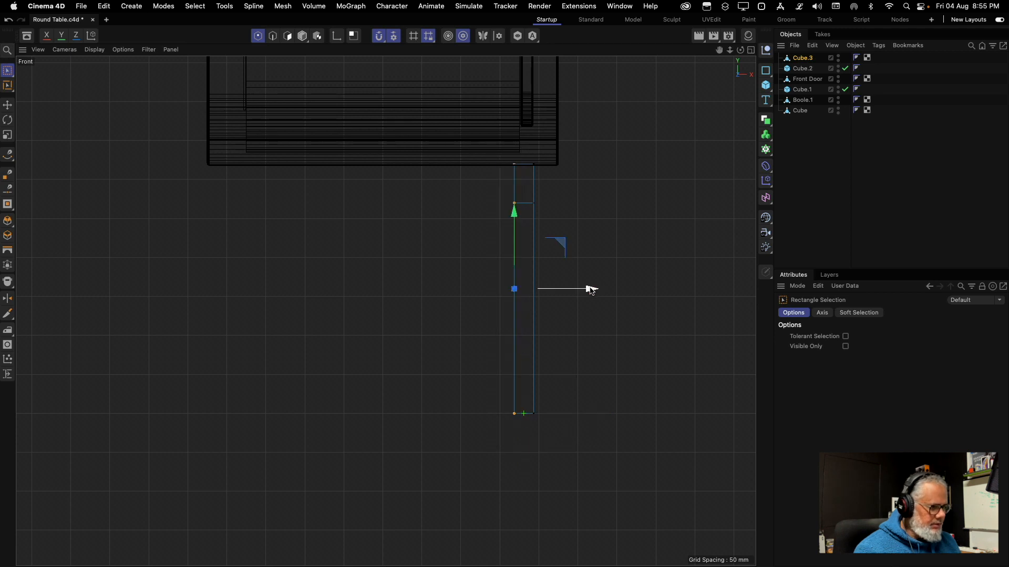
pyautogui.moveTo(591, 289); pyautogui.dragTo(577, 290)
pyautogui.click(750, 49)
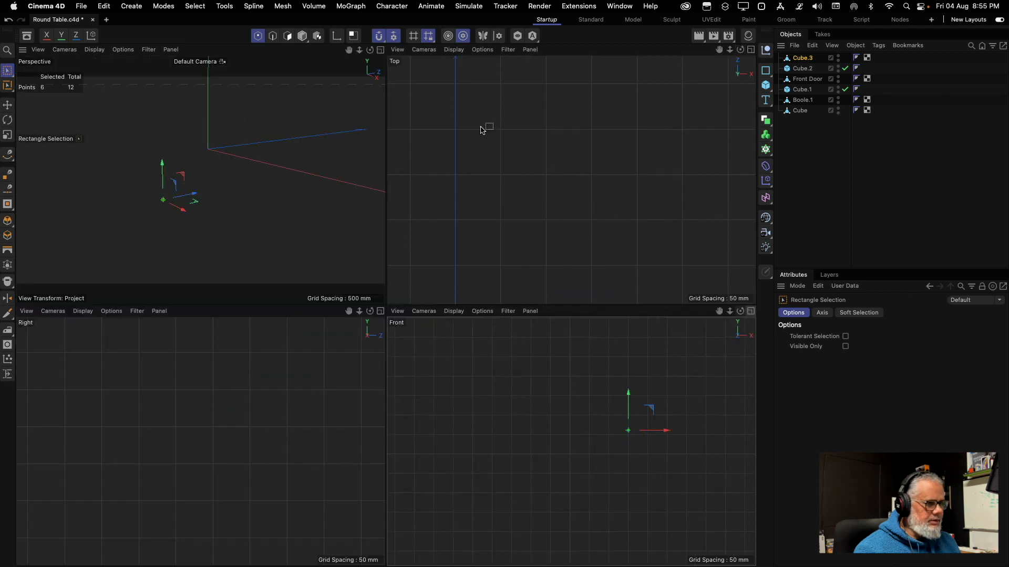
pyautogui.click(380, 49)
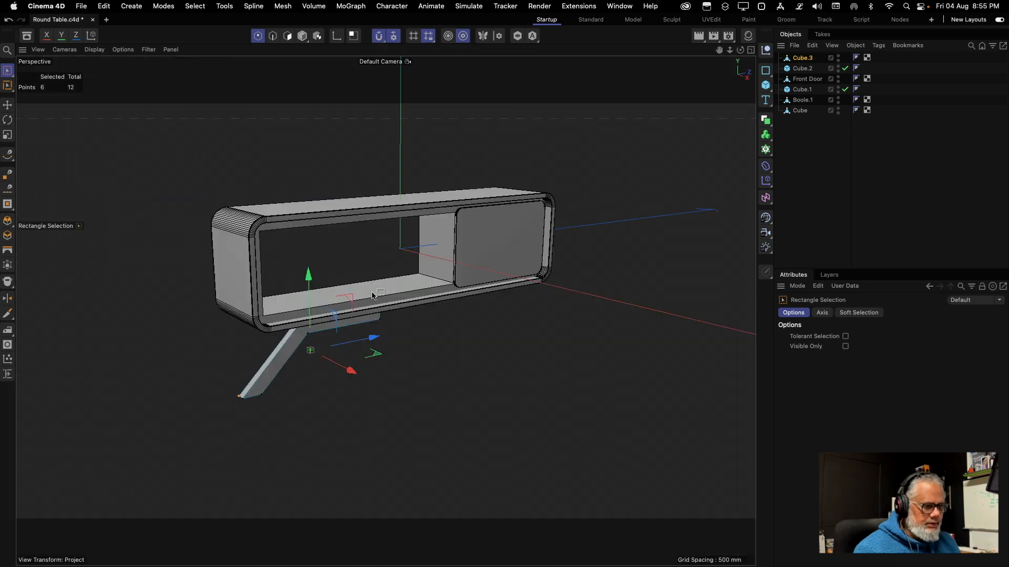
pyautogui.keyDown('alt'); pyautogui.moveTo(341, 307); pyautogui.dragTo(289, 284); pyautogui.keyUp('alt')
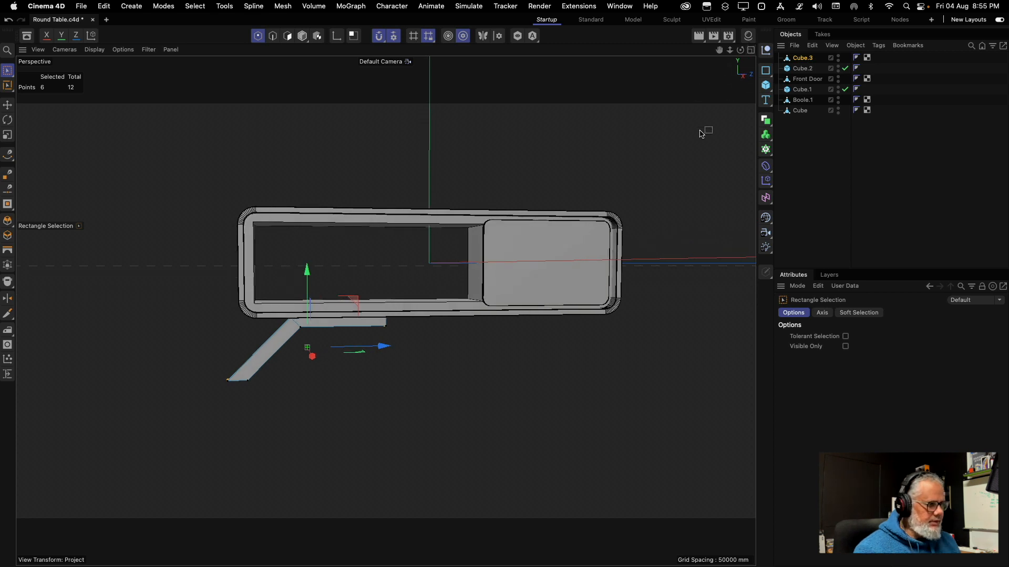
# Move the whole leg slightly along the table's length toward the middle
pyautogui.click(802, 59)
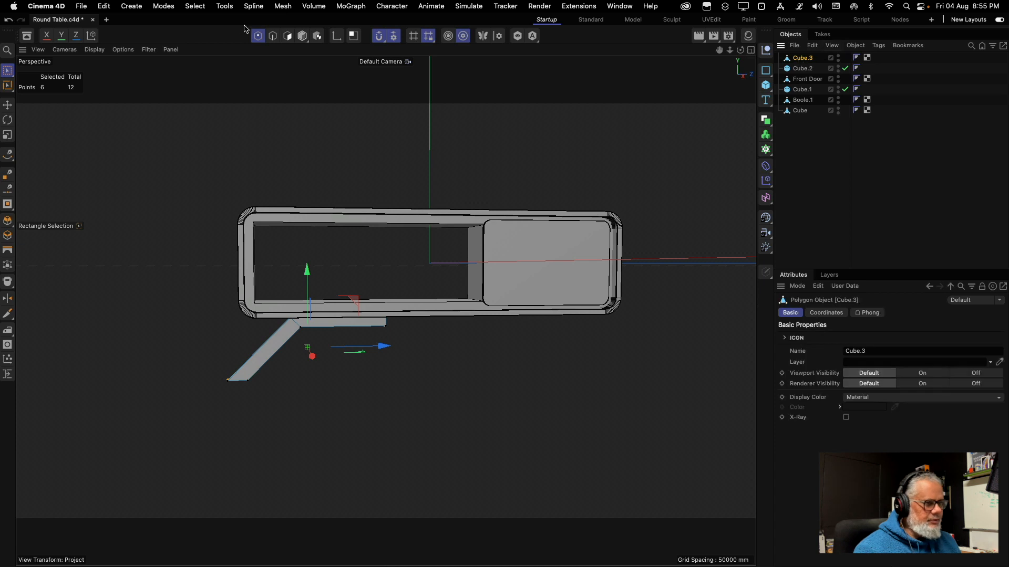
pyautogui.click(302, 35)
pyautogui.moveTo(412, 321); pyautogui.dragTo(536, 223)
pyautogui.middleClick(609, 352)
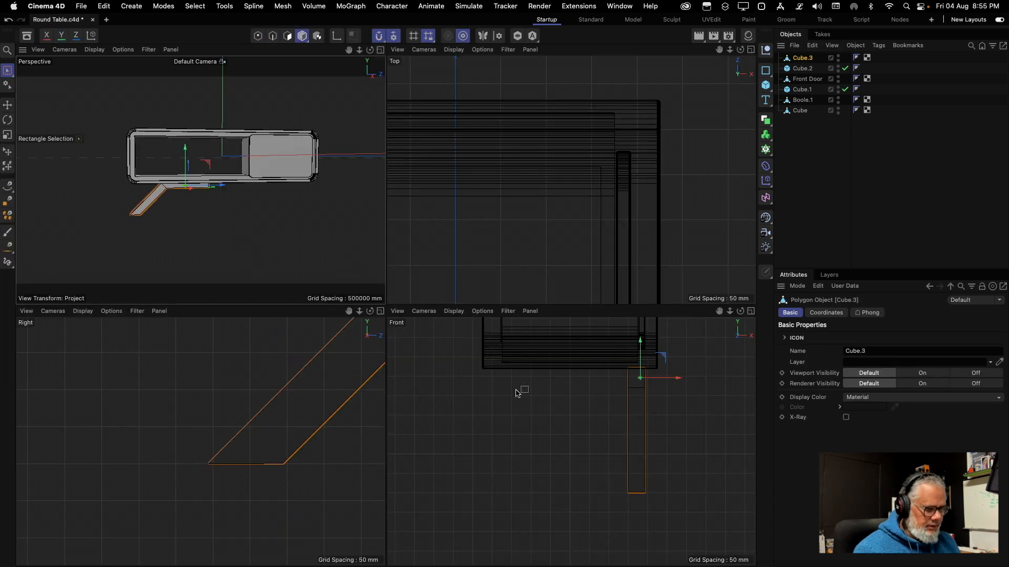
pyautogui.press('h')
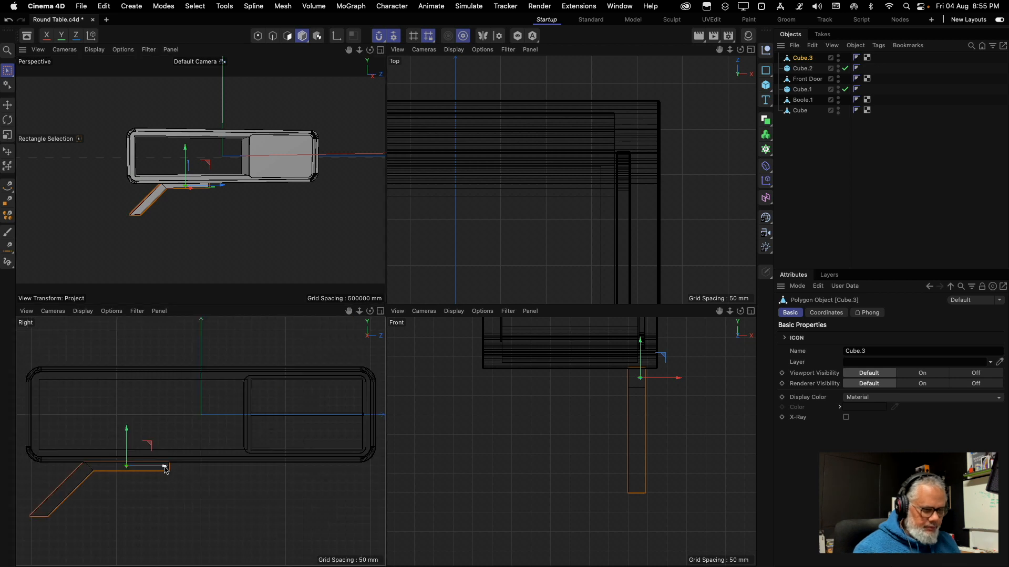
pyautogui.moveTo(167, 467); pyautogui.dragTo(179, 467)
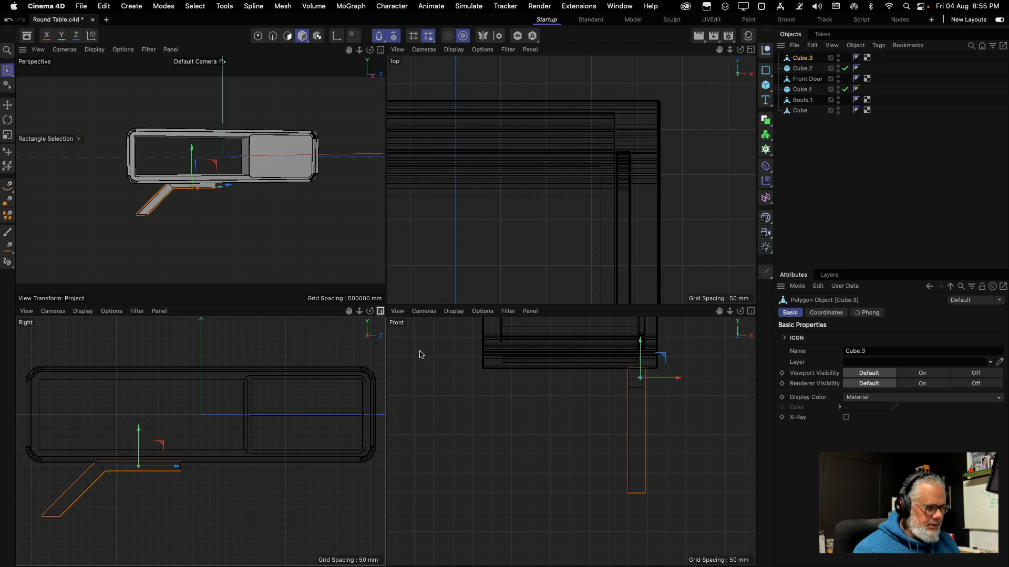
# Shorten the leg's horizontal top section by moving its inner end points back toward the bend in the right view
pyautogui.click(381, 311)
pyautogui.click(258, 35)
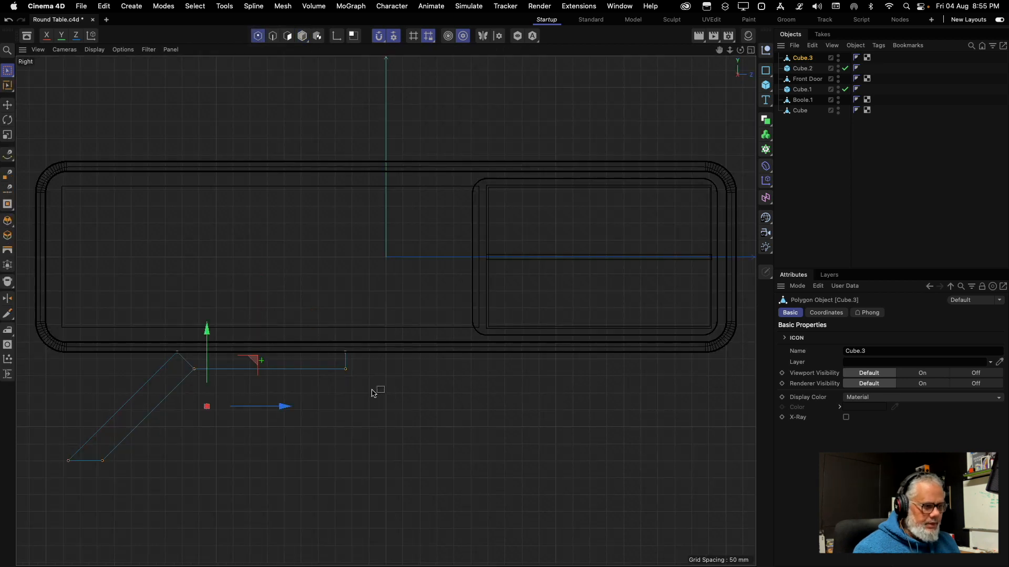
pyautogui.click(4, 72)
pyautogui.moveTo(368, 379); pyautogui.dragTo(330, 342)
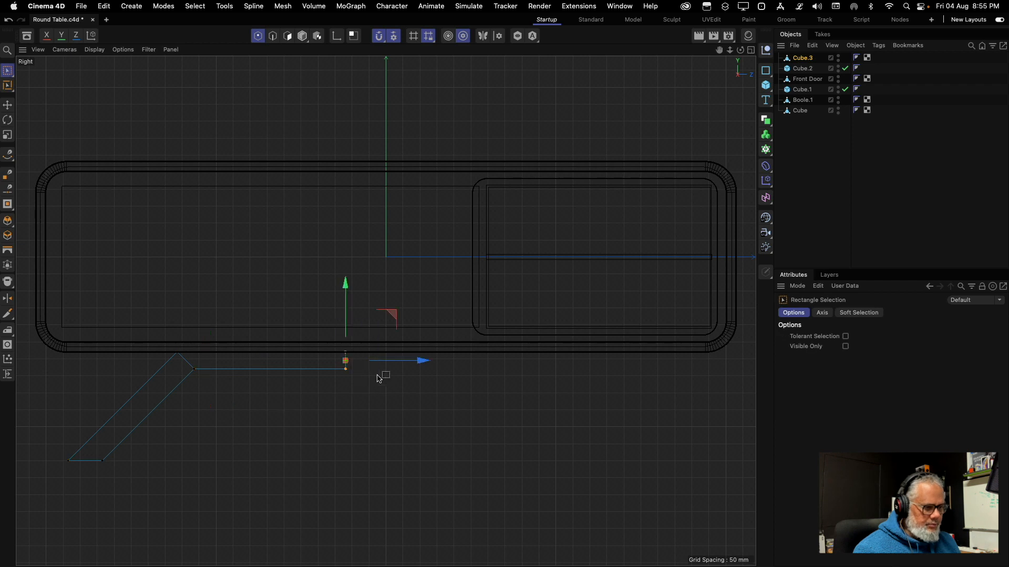
pyautogui.moveTo(424, 363); pyautogui.dragTo(360, 362)
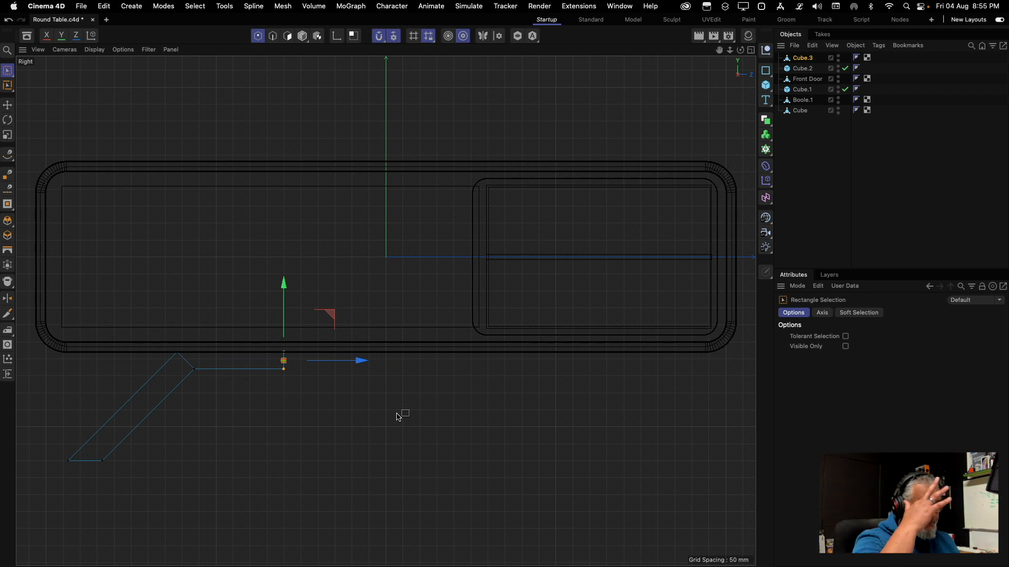
# Render a perspective preview of the table to check the shortened leg
pyautogui.click(751, 50)
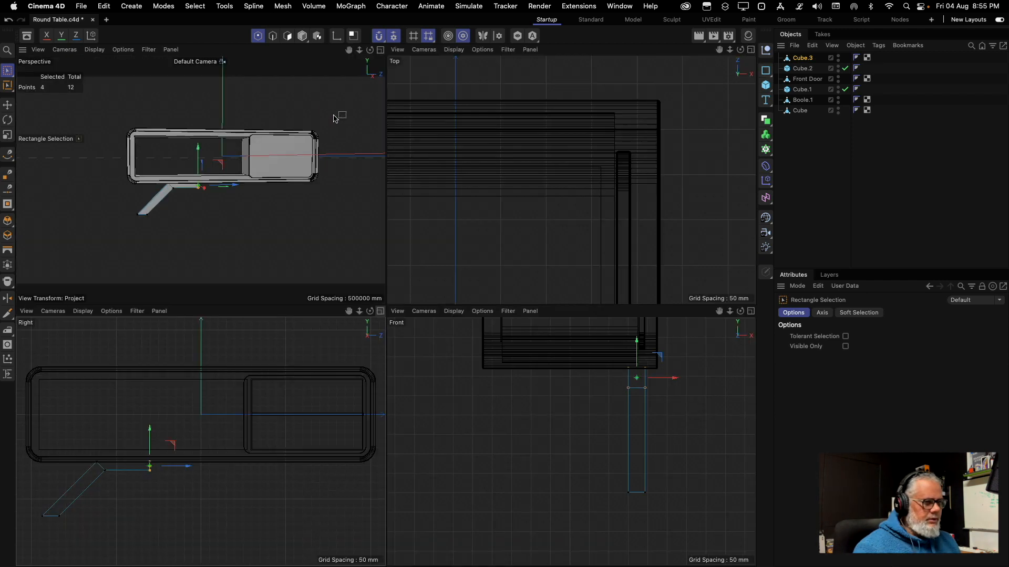
pyautogui.click(382, 51)
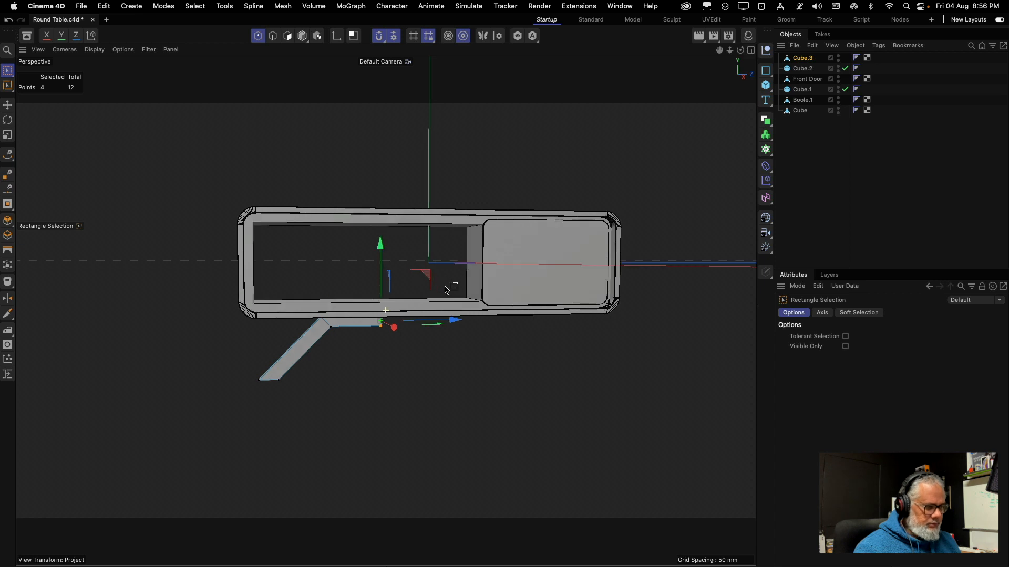
pyautogui.keyDown('alt'); pyautogui.moveTo(446, 286); pyautogui.dragTo(545, 317); pyautogui.keyUp('alt')
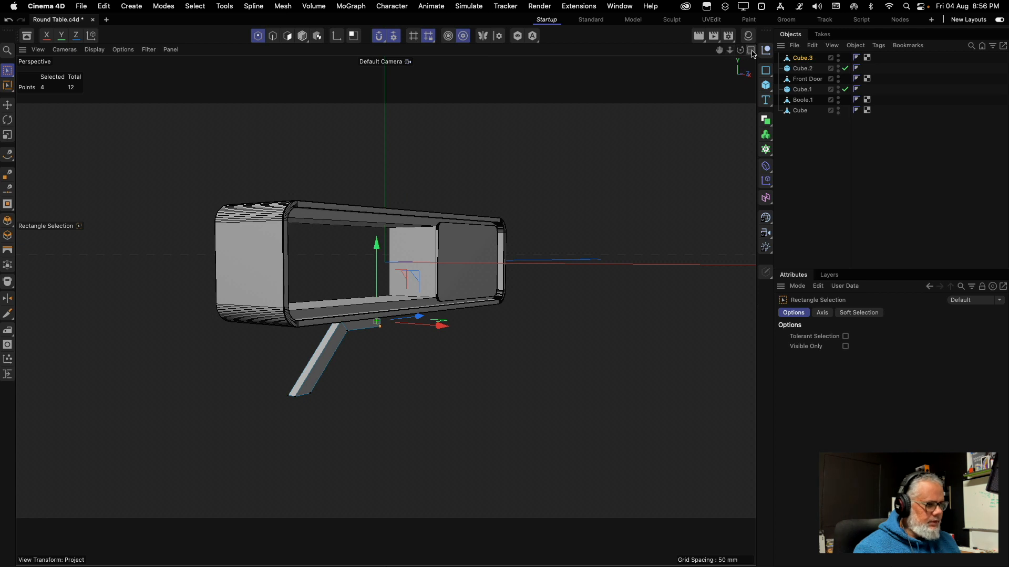
pyautogui.press('super+r')
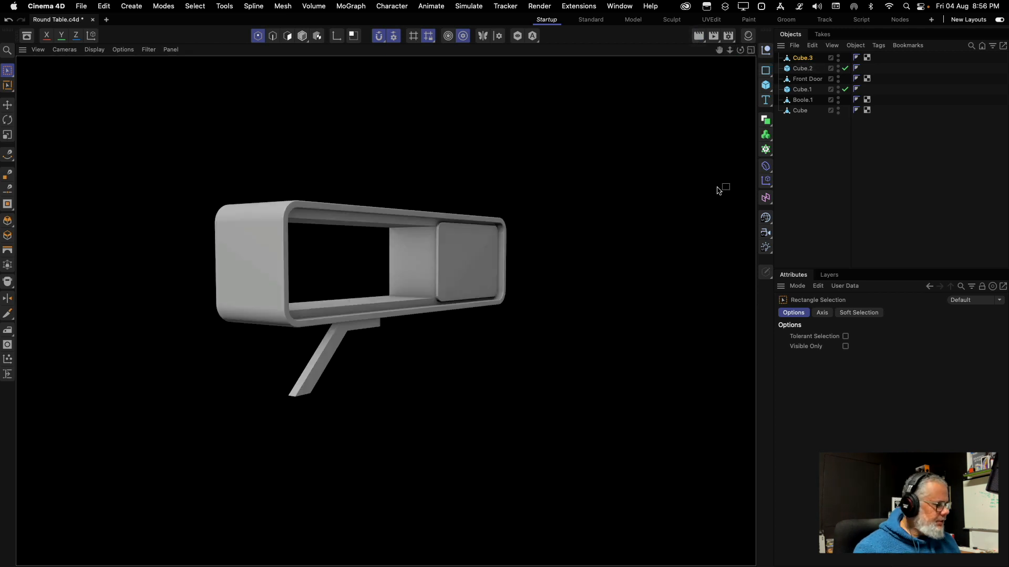
# Add a Floor object lowered beneath the table near the leg's foot, and hide it in the viewport
pyautogui.click(766, 230)
pyautogui.click(797, 256)
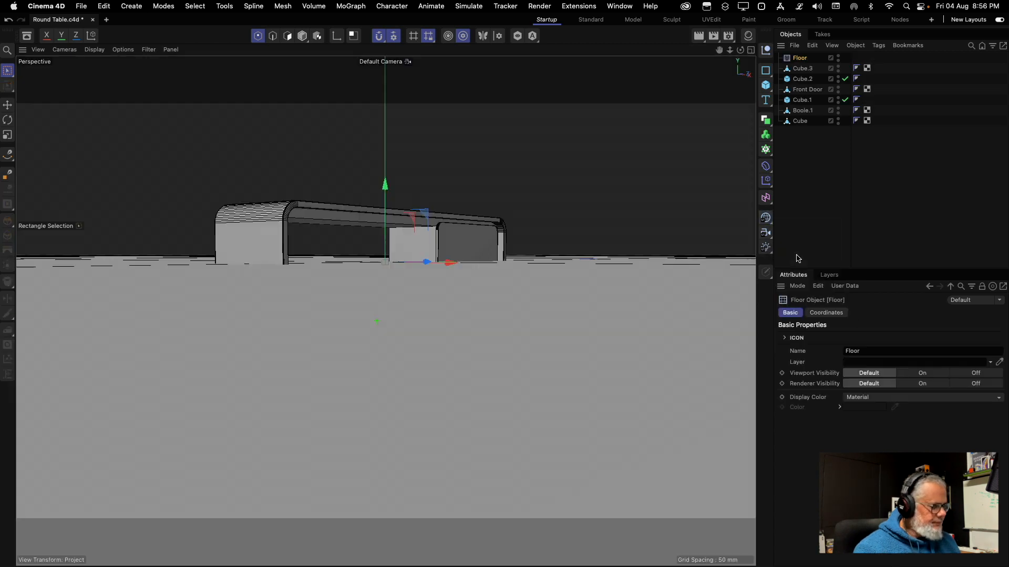
pyautogui.moveTo(385, 185); pyautogui.dragTo(395, 289)
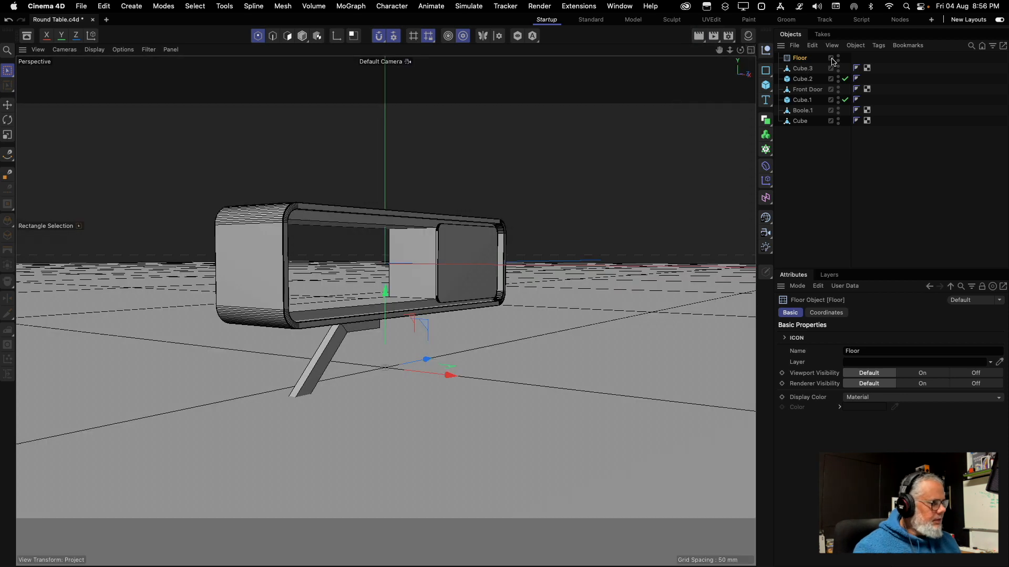
pyautogui.click(839, 57)
pyautogui.click(839, 57)
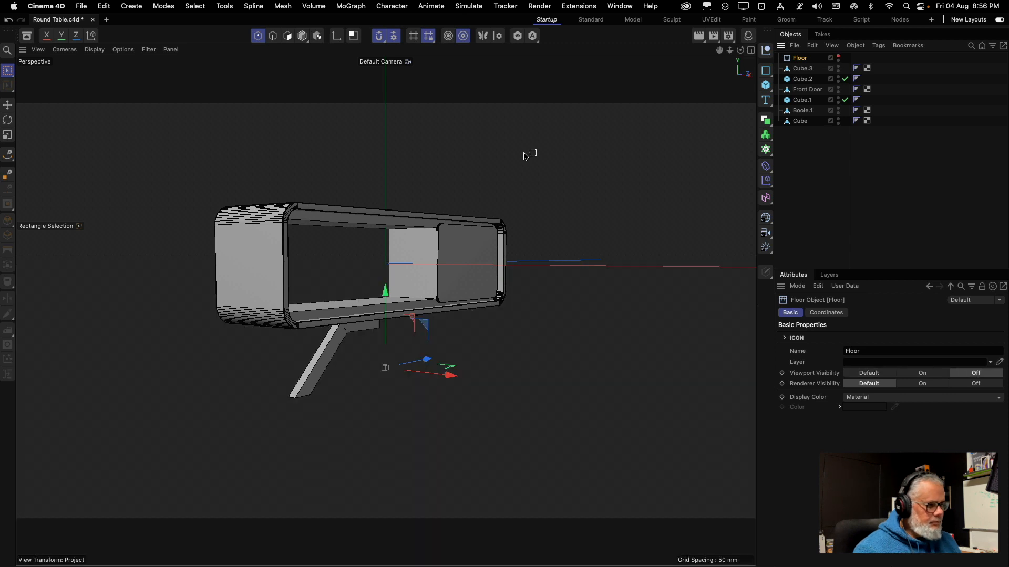
# Using Brush Selection on edges, select the four long edges of the leg's slope and the two lower edges of its top section
pyautogui.click(802, 68)
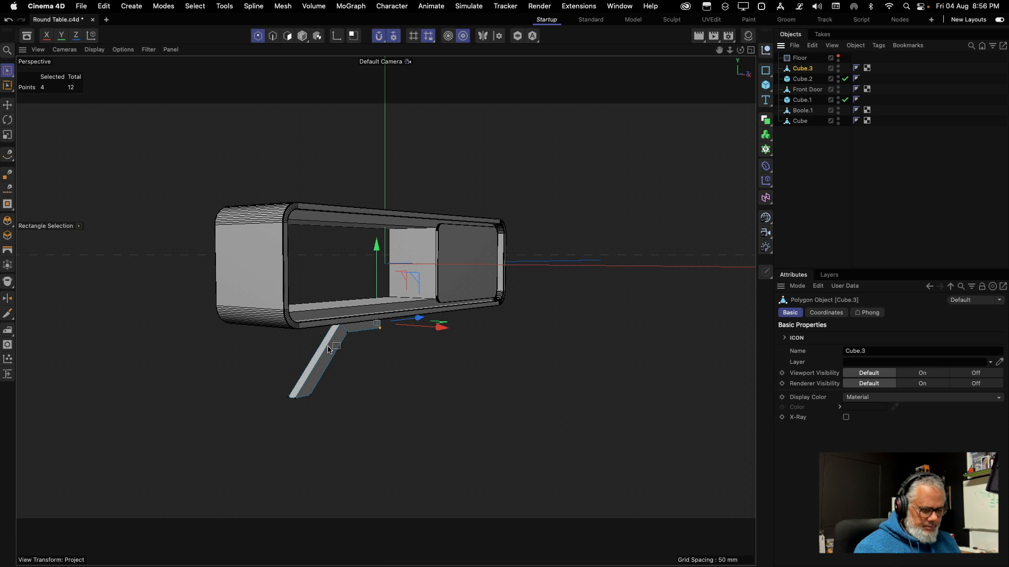
pyautogui.scroll(5, 321, 352)
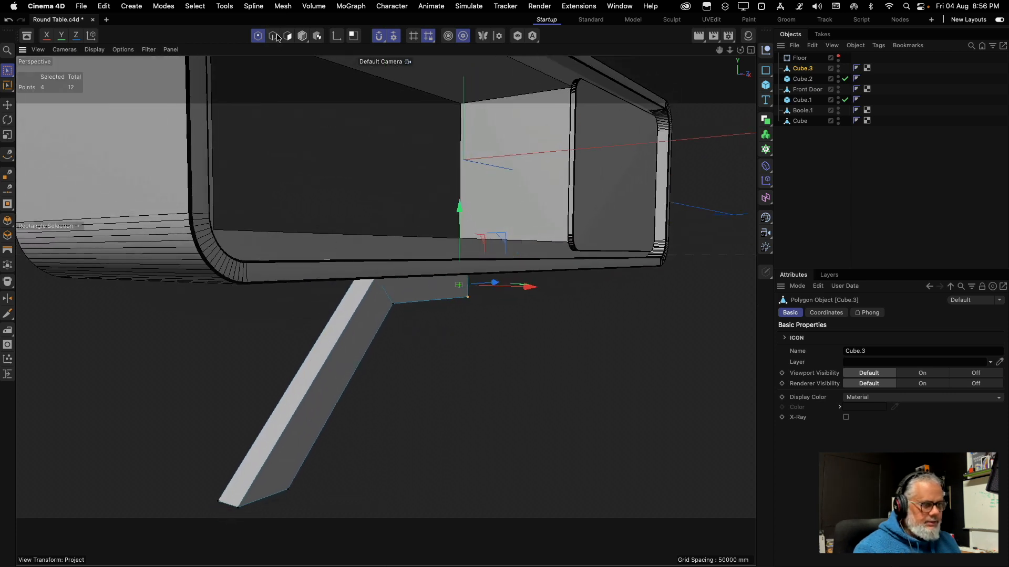
pyautogui.click(274, 36)
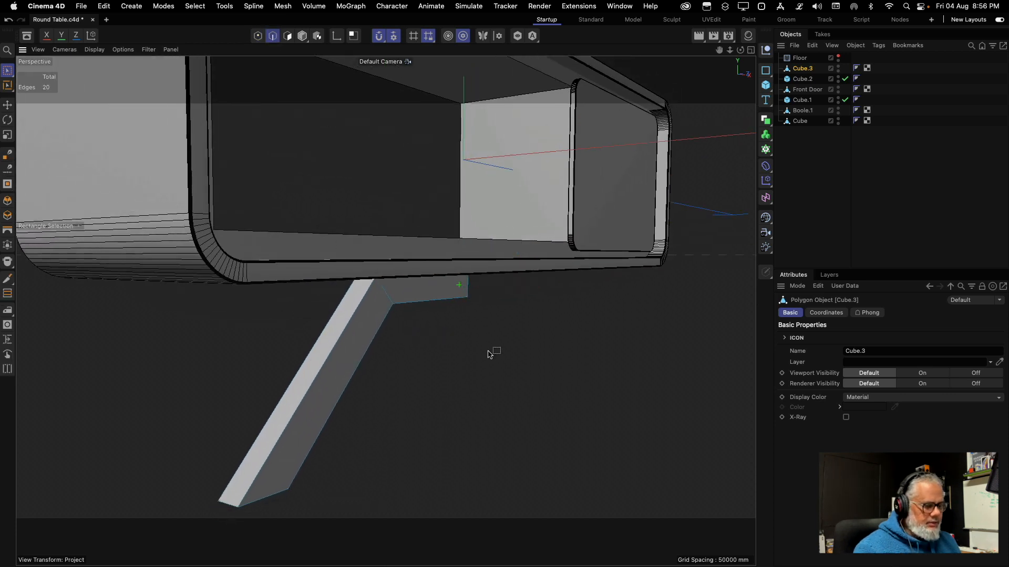
pyautogui.click(5, 70)
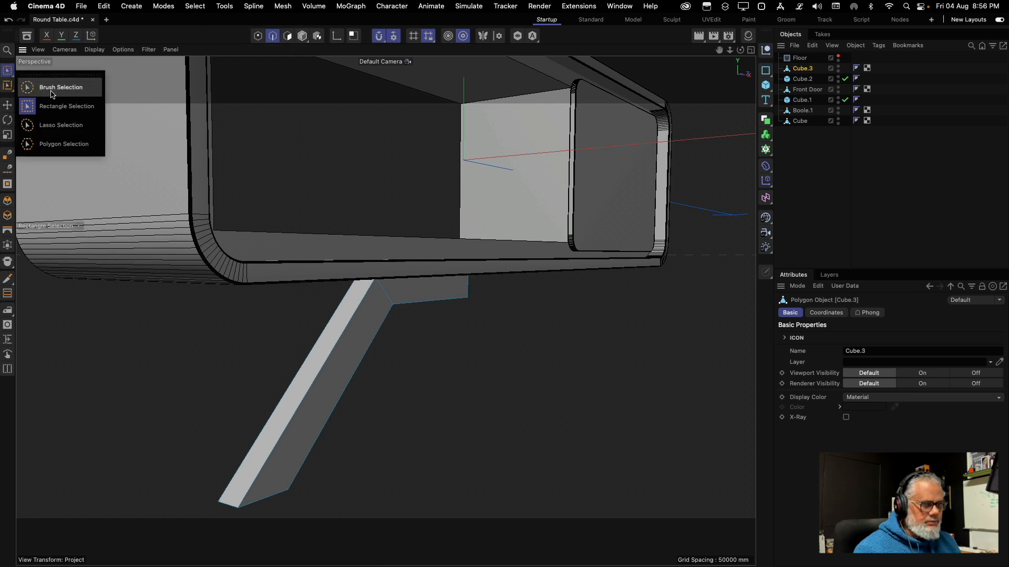
pyautogui.click(47, 86)
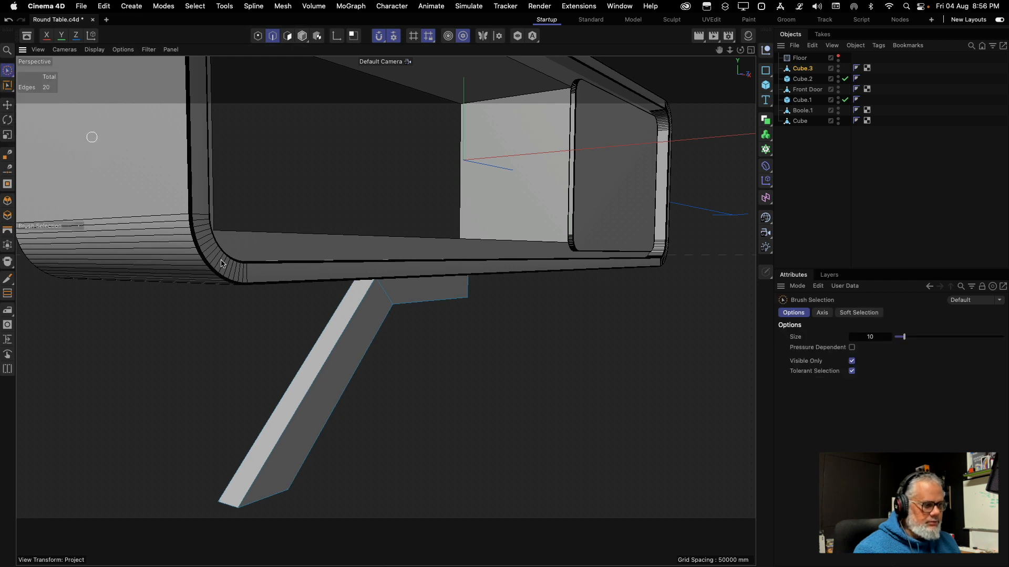
pyautogui.click(361, 366)
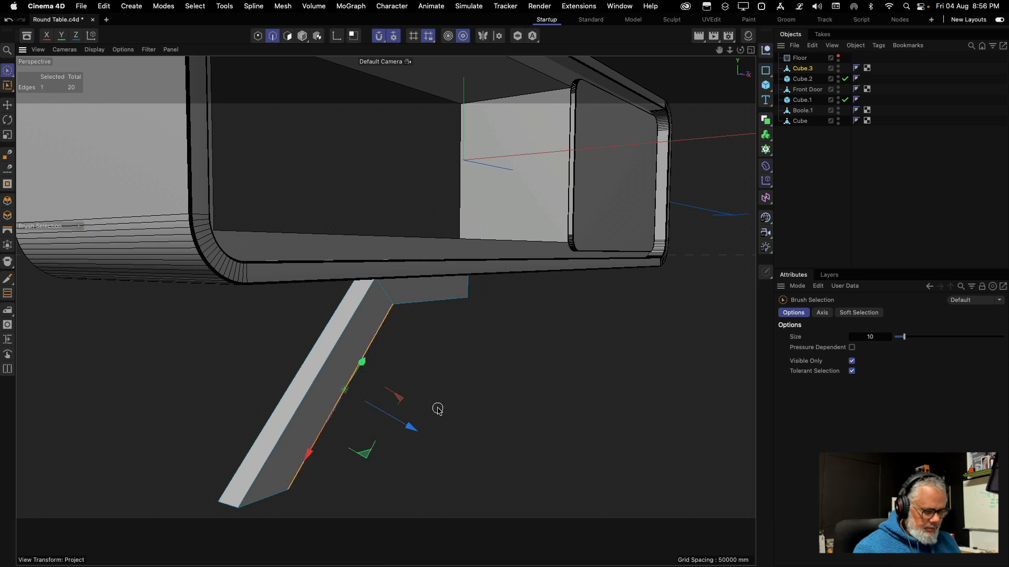
pyautogui.keyDown('shift'); pyautogui.click(333, 350); pyautogui.keyUp('shift')
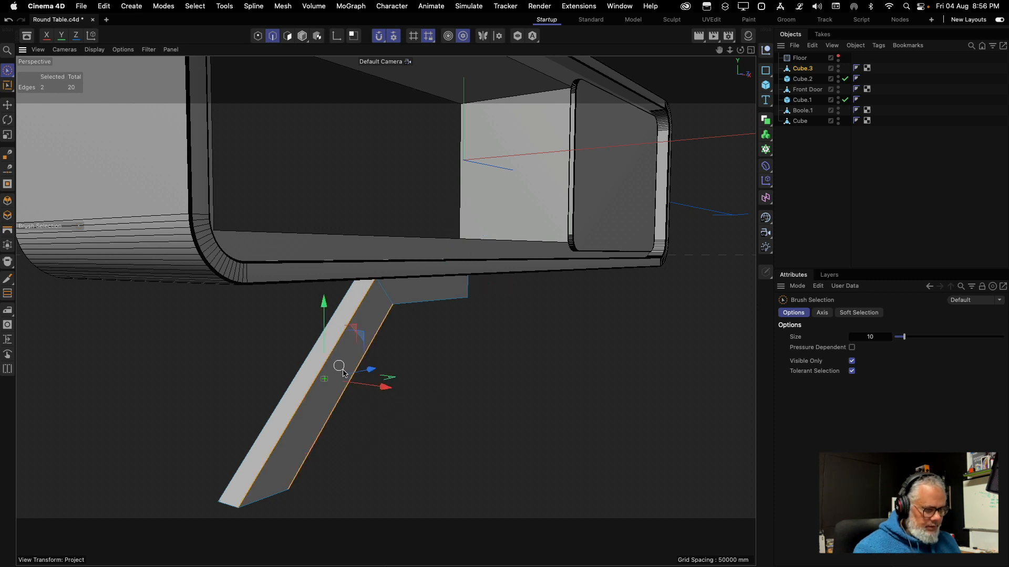
pyautogui.keyDown('shift'); pyautogui.click(437, 303); pyautogui.keyUp('shift')
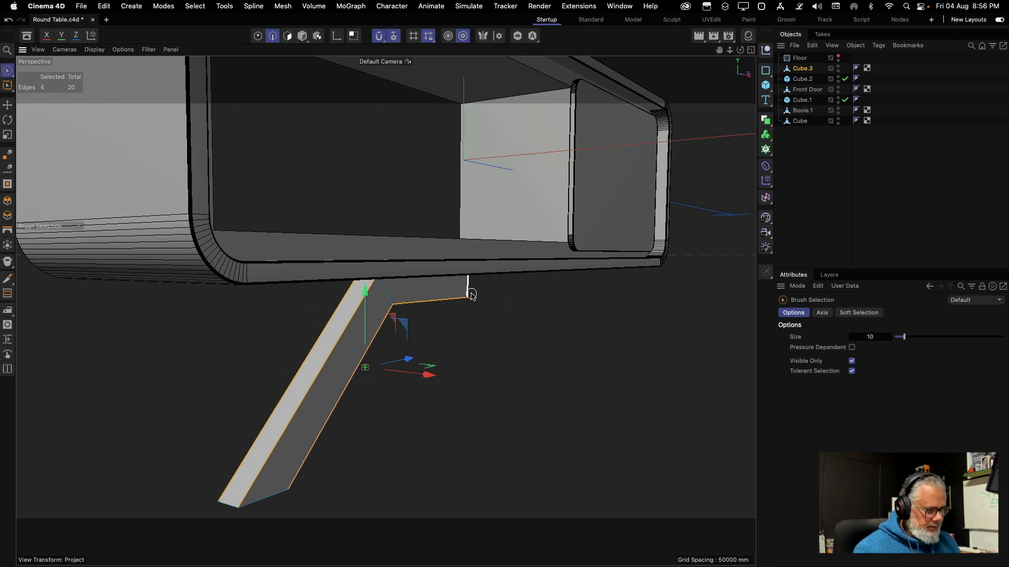
pyautogui.keyDown('alt'); pyautogui.moveTo(318, 362); pyautogui.dragTo(610, 311); pyautogui.keyUp('alt')
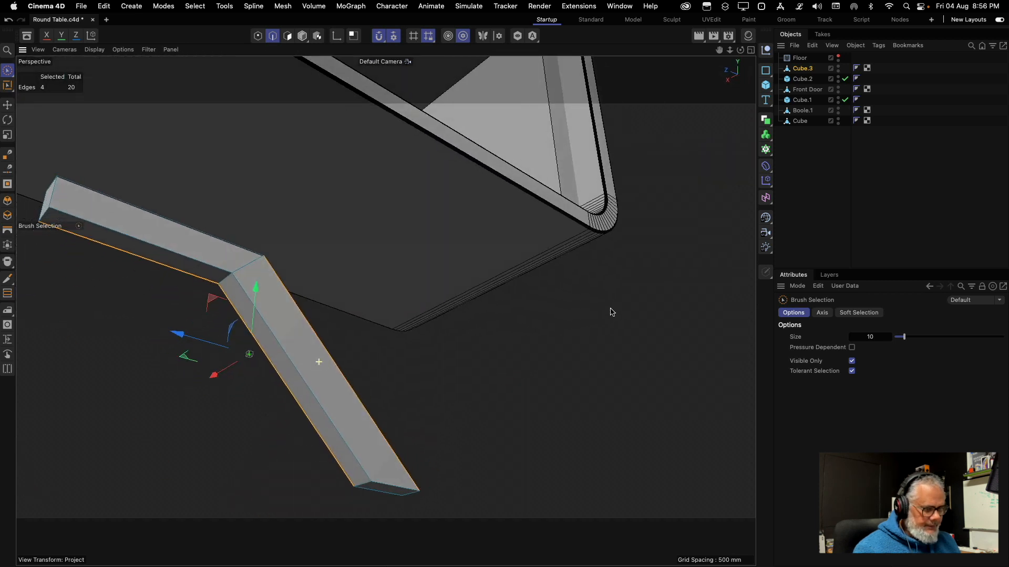
pyautogui.keyDown('shift'); pyautogui.click(285, 357); pyautogui.keyUp('shift')
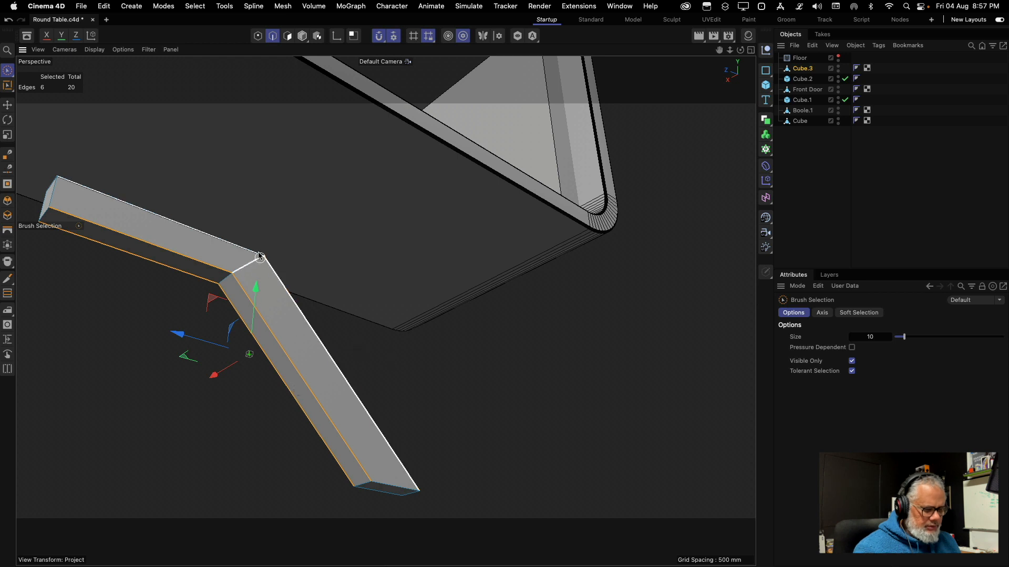
pyautogui.keyDown('alt'); pyautogui.moveTo(258, 253); pyautogui.dragTo(501, 279); pyautogui.keyUp('alt')
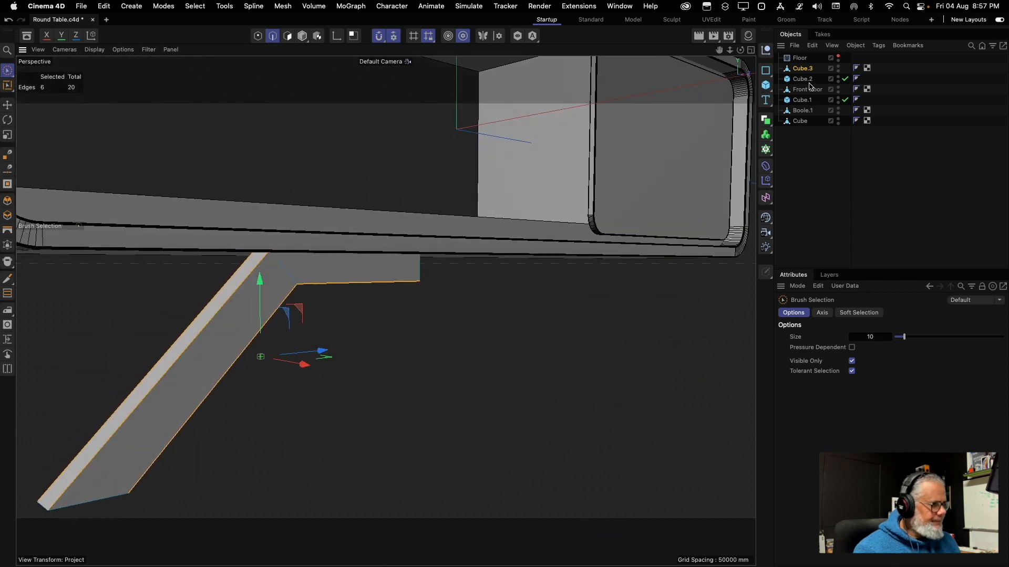
# Move the whole leg down clear of the table's underside to expose its top edges, and return to edge editing
pyautogui.click(302, 36)
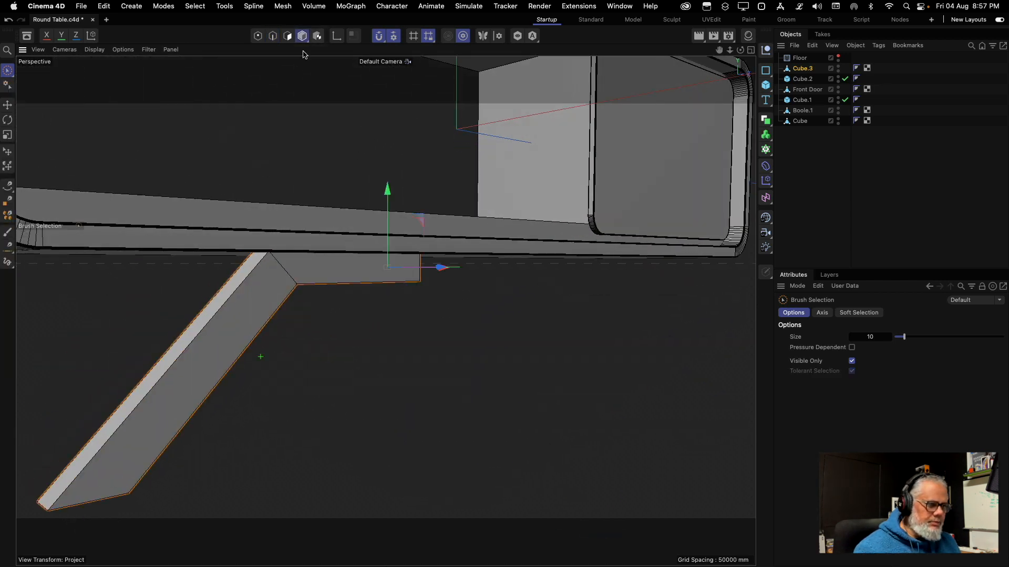
pyautogui.moveTo(388, 190); pyautogui.dragTo(393, 240)
pyautogui.keyDown('alt'); pyautogui.moveTo(329, 305); pyautogui.dragTo(327, 341); pyautogui.keyUp('alt')
pyautogui.click(273, 36)
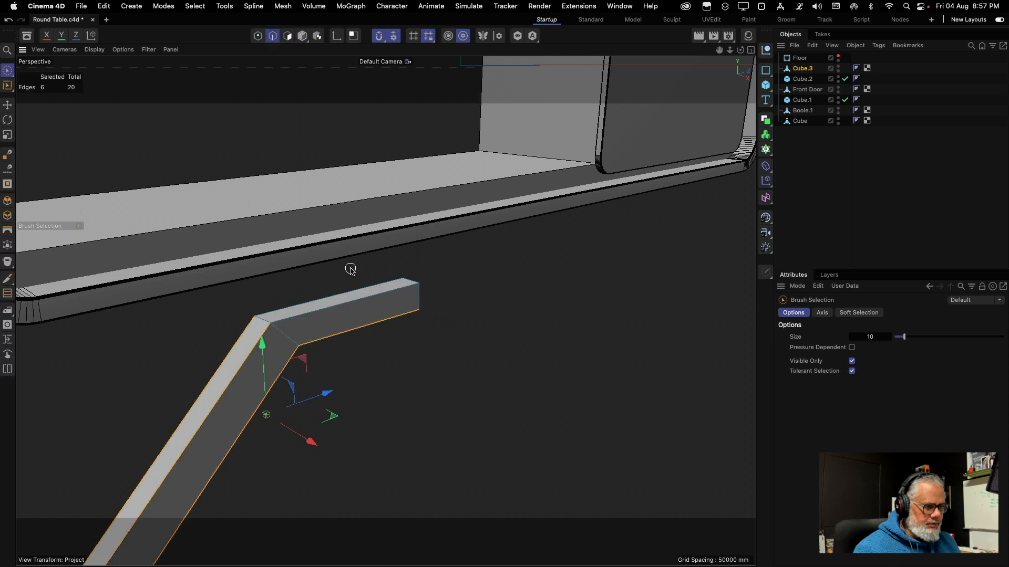
# Add the two upper edges of the leg's top section to the selection and bevel the selected edges by about 3 mm
pyautogui.keyDown('shift'); pyautogui.click(333, 310); pyautogui.keyUp('shift')
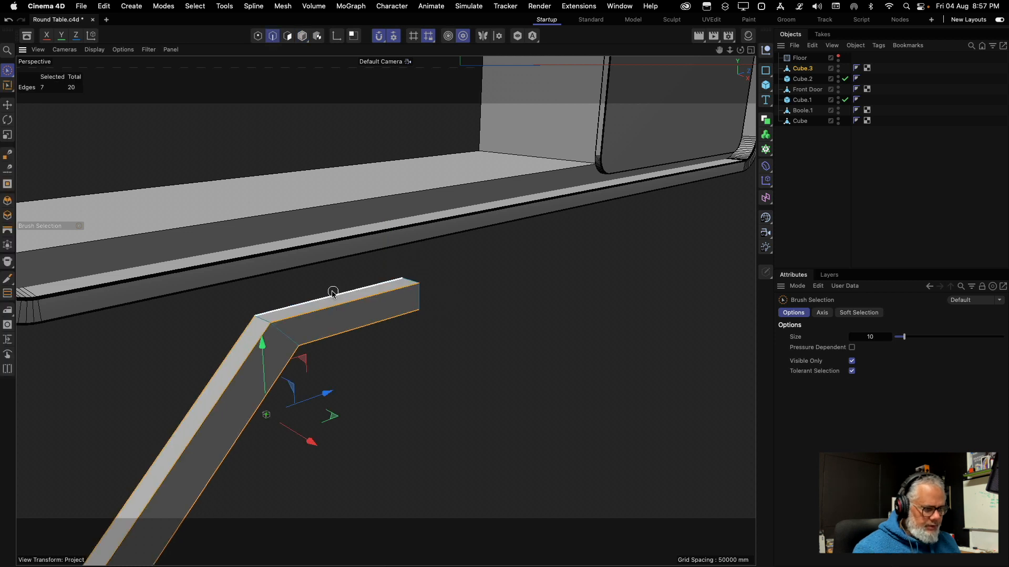
pyautogui.keyDown('shift'); pyautogui.click(328, 297); pyautogui.keyUp('shift')
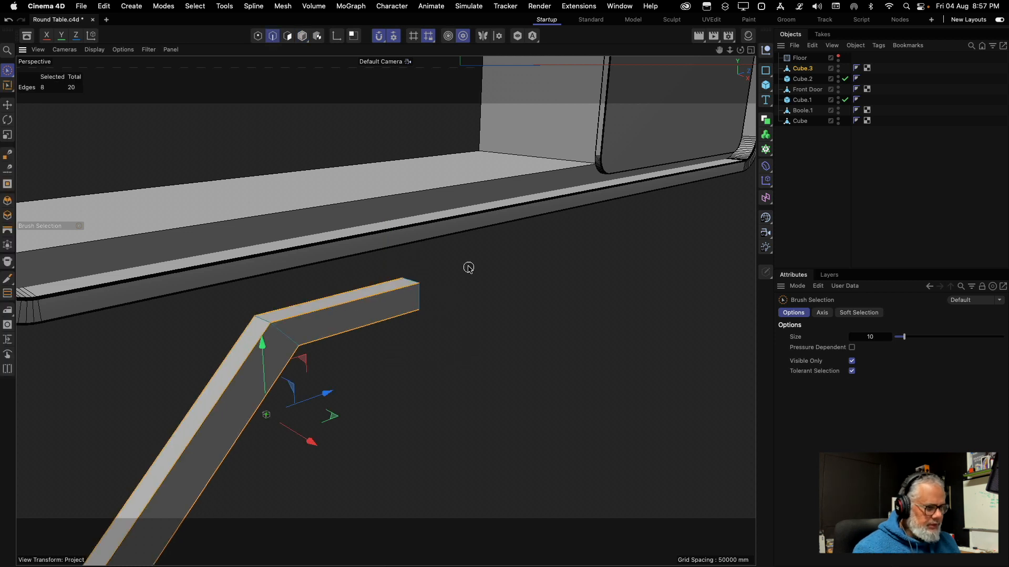
pyautogui.rightClick(448, 264)
pyautogui.click(496, 109)
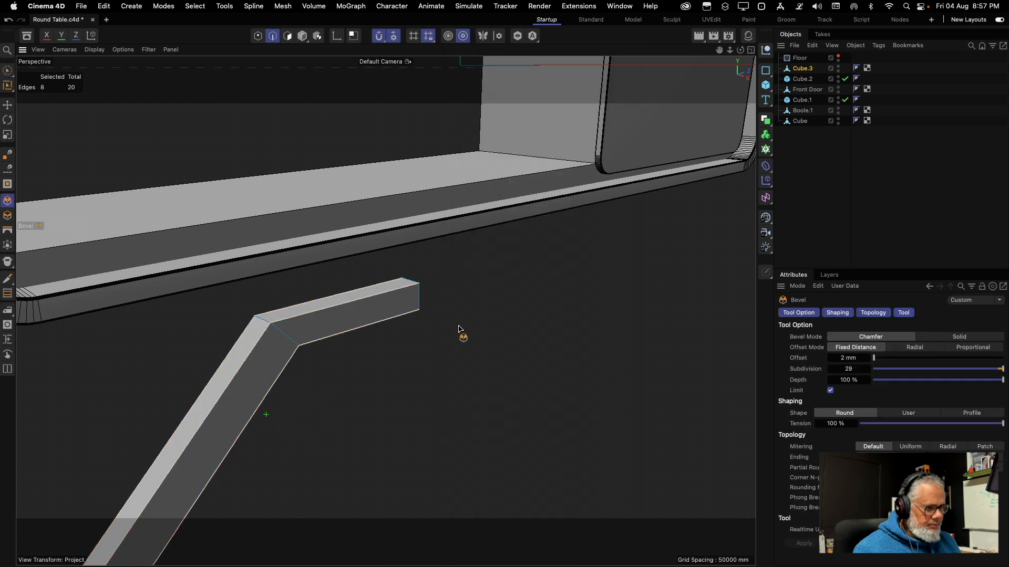
pyautogui.moveTo(266, 414); pyautogui.dragTo(268, 414)
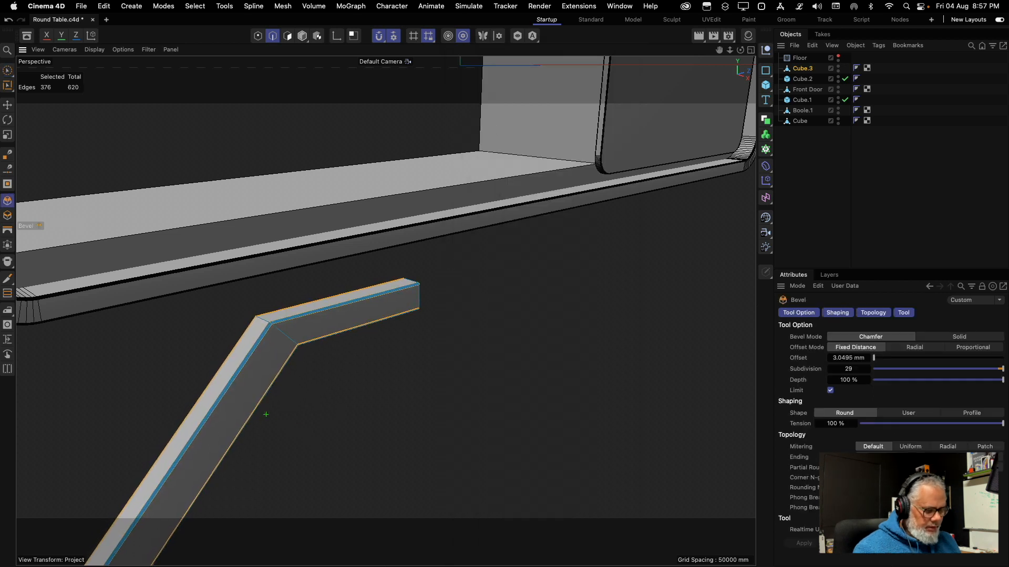
# Refine the leg's edge bevel to a 2 mm offset with 13 subdivisions
pyautogui.keyDown('alt'); pyautogui.moveTo(279, 318); pyautogui.dragTo(461, 301, button='right'); pyautogui.keyUp('alt')
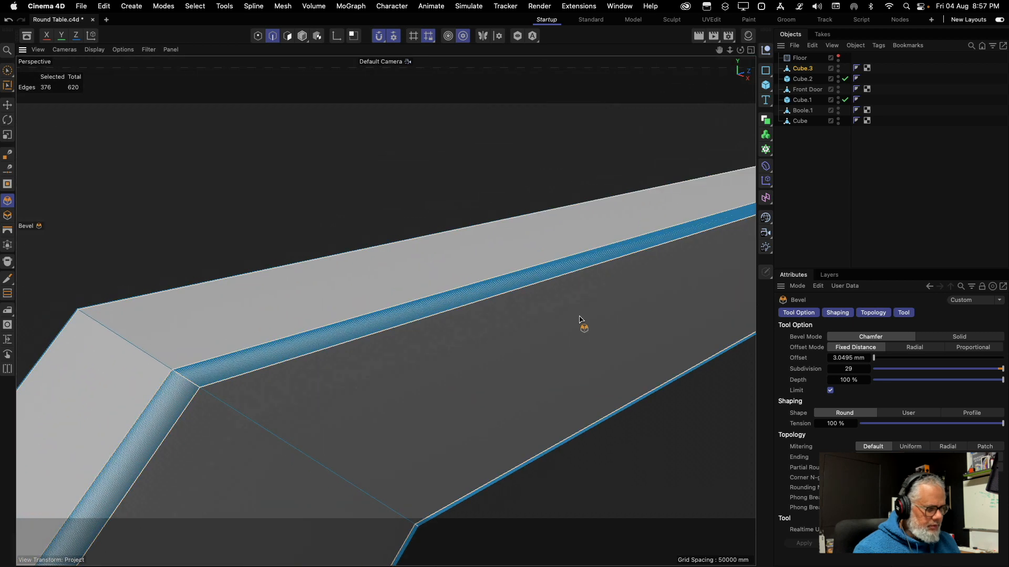
pyautogui.click(830, 359)
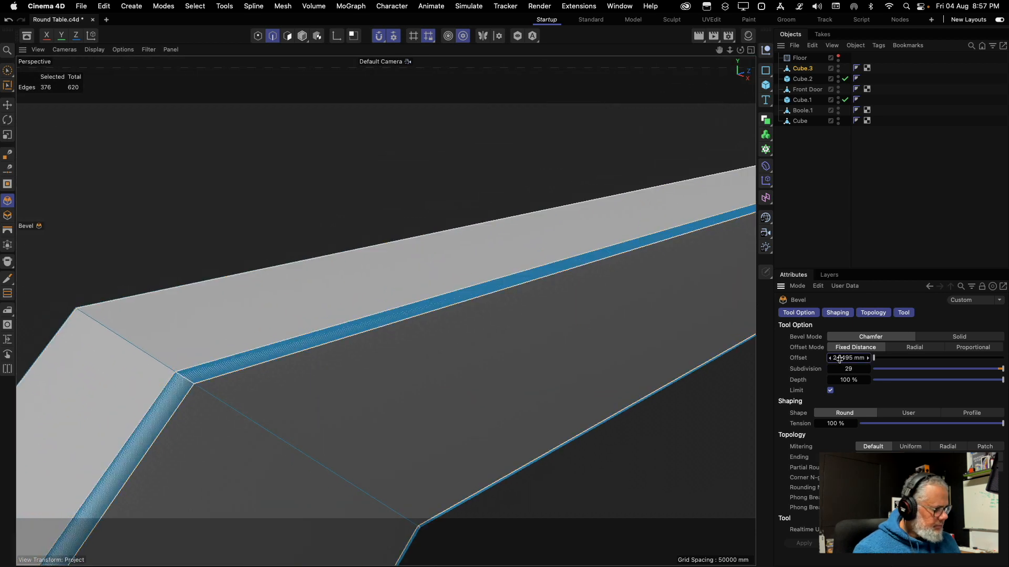
pyautogui.doubleClick(845, 358)
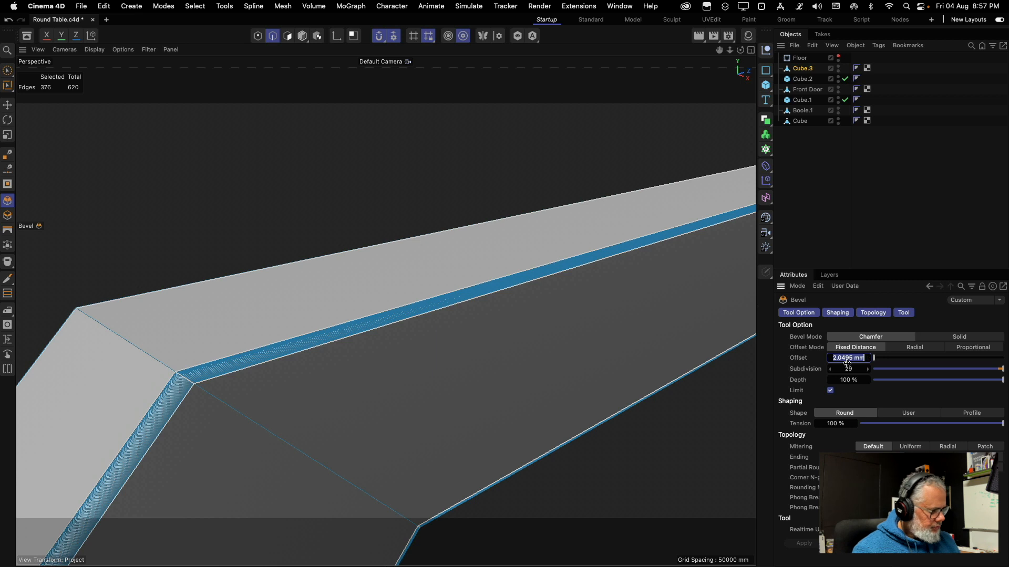
pyautogui.press('BackSpace')
pyautogui.doubleClick(842, 369)
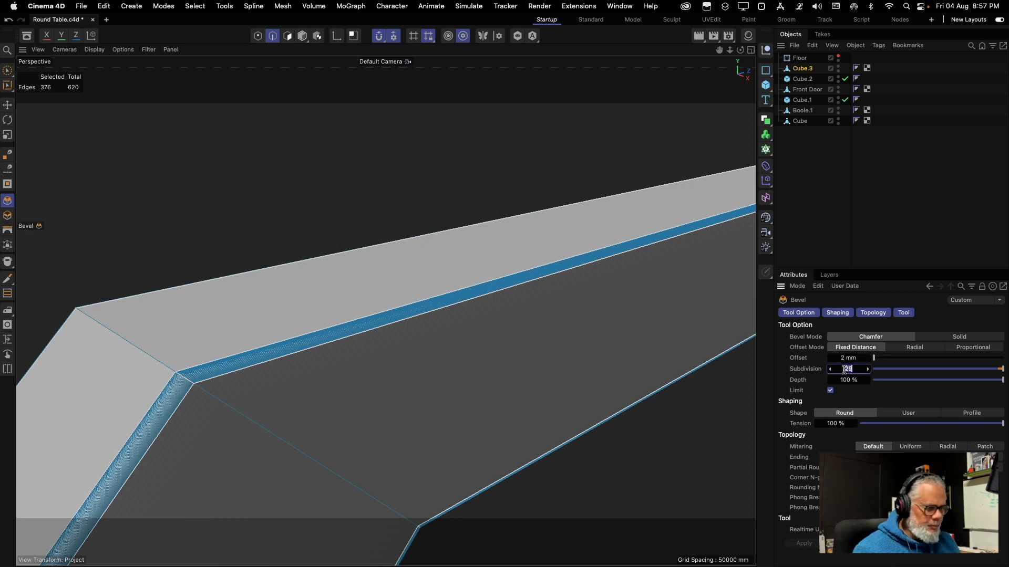
pyautogui.write('3')
pyautogui.press('Return')
pyautogui.keyDown('alt'); pyautogui.moveTo(302, 333); pyautogui.dragTo(311, 360); pyautogui.keyUp('alt')
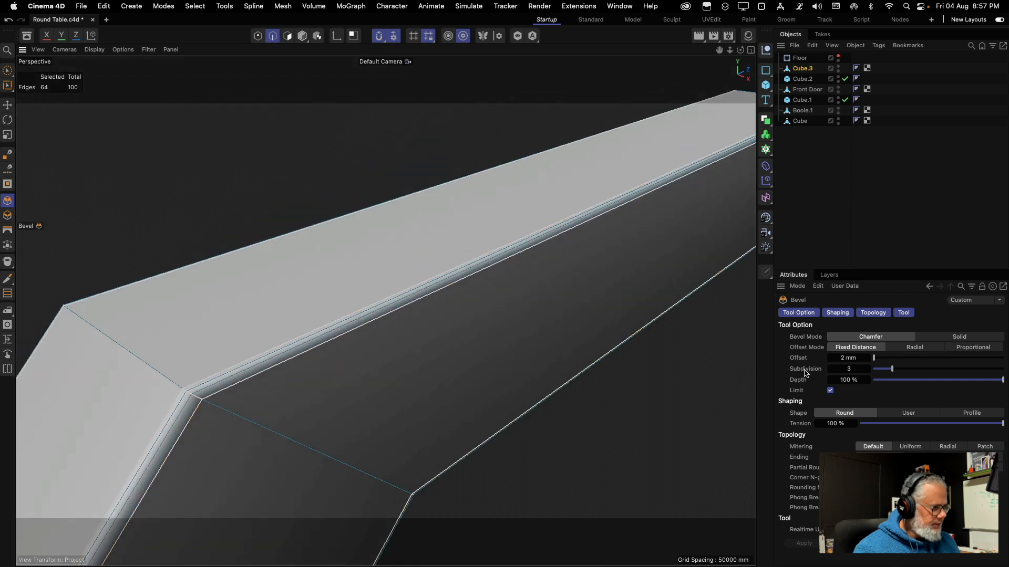
pyautogui.moveTo(845, 369); pyautogui.dragTo(860, 369)
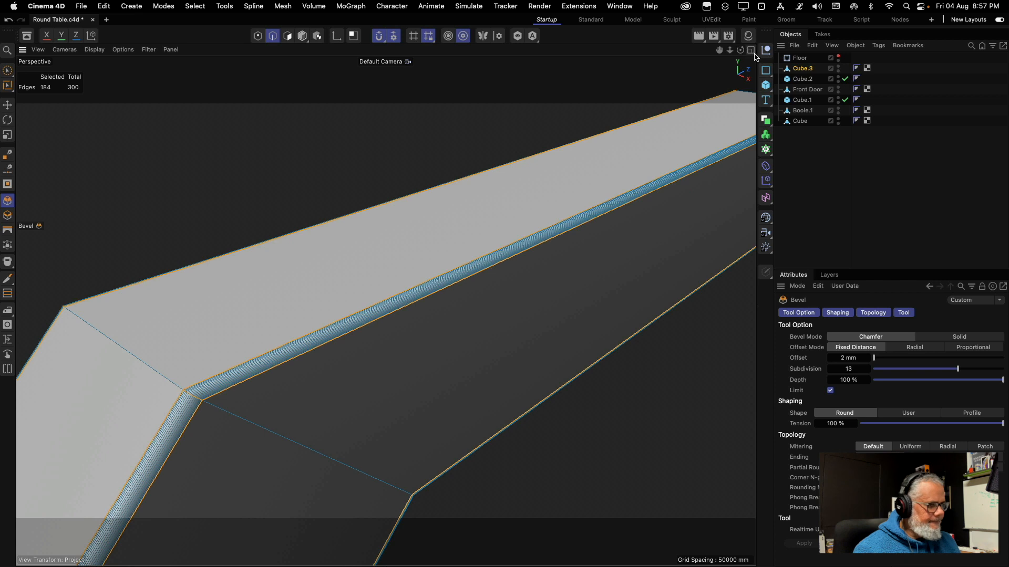
# Try to bevel the short crosswise edge on top of the leg's bend by about 7.7 mm, and undo it
pyautogui.click(134, 359)
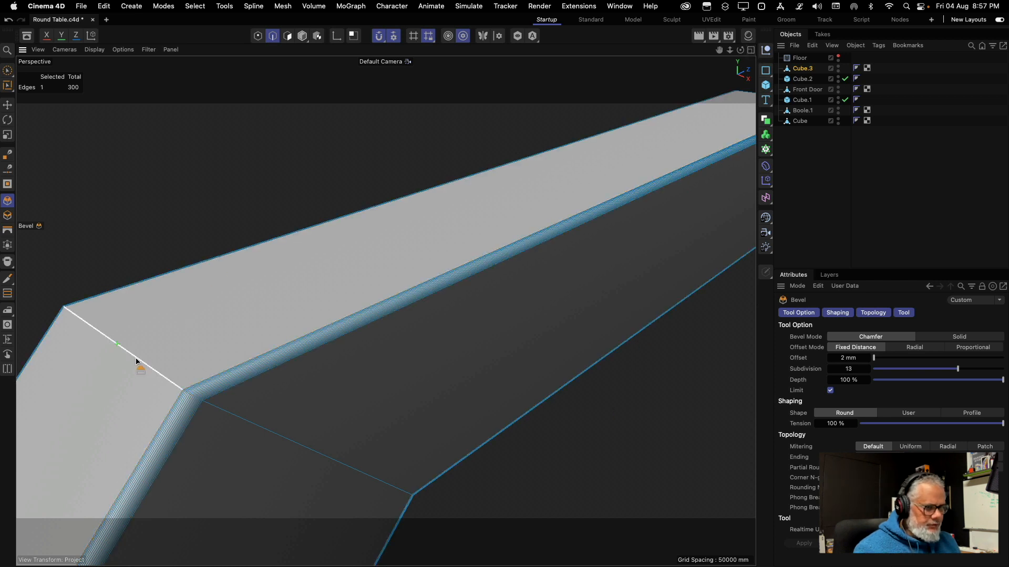
pyautogui.moveTo(124, 355); pyautogui.dragTo(157, 275)
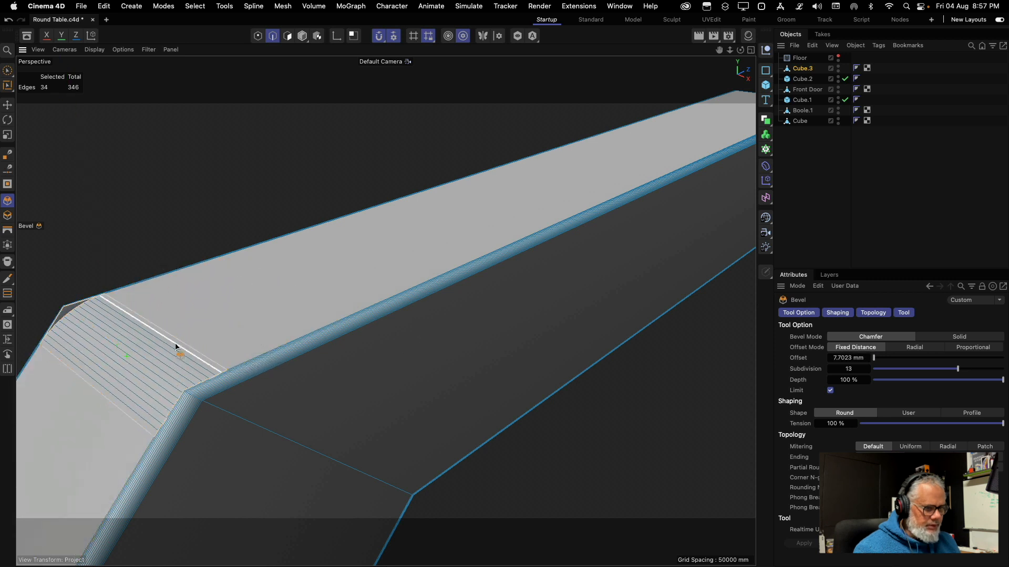
pyautogui.keyDown('alt'); pyautogui.moveTo(162, 352); pyautogui.dragTo(147, 315); pyautogui.keyUp('alt')
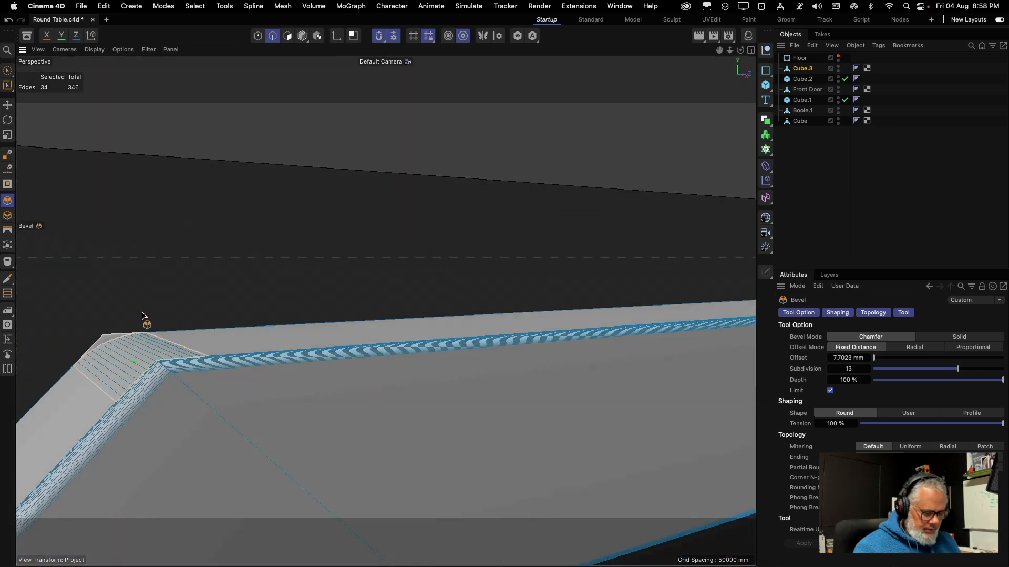
pyautogui.press('super+z')
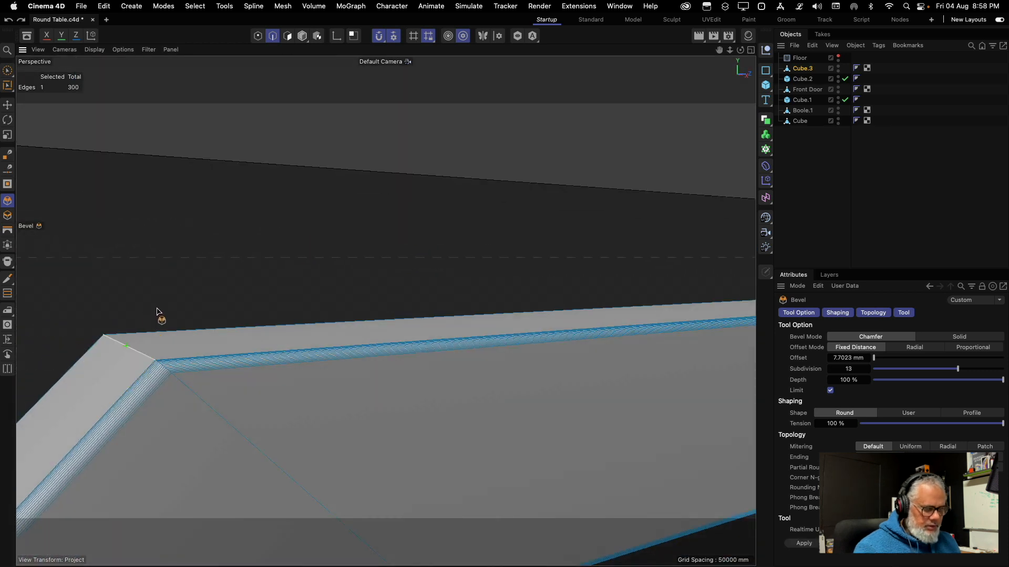
# Leave the Bevel tool, switch from edge to whole-object editing, and raise the angled leg toward the cabinet's underside
pyautogui.click(7, 71)
pyautogui.click(166, 206)
pyautogui.keyDown('alt'); pyautogui.moveTo(401, 387); pyautogui.dragTo(425, 403); pyautogui.keyUp('alt')
pyautogui.keyDown('alt'); pyautogui.moveTo(414, 368); pyautogui.dragTo(227, 372, button='right'); pyautogui.keyUp('alt')
pyautogui.keyDown('alt'); pyautogui.moveTo(385, 311); pyautogui.dragTo(625, 208); pyautogui.keyUp('alt')
pyautogui.click(751, 50)
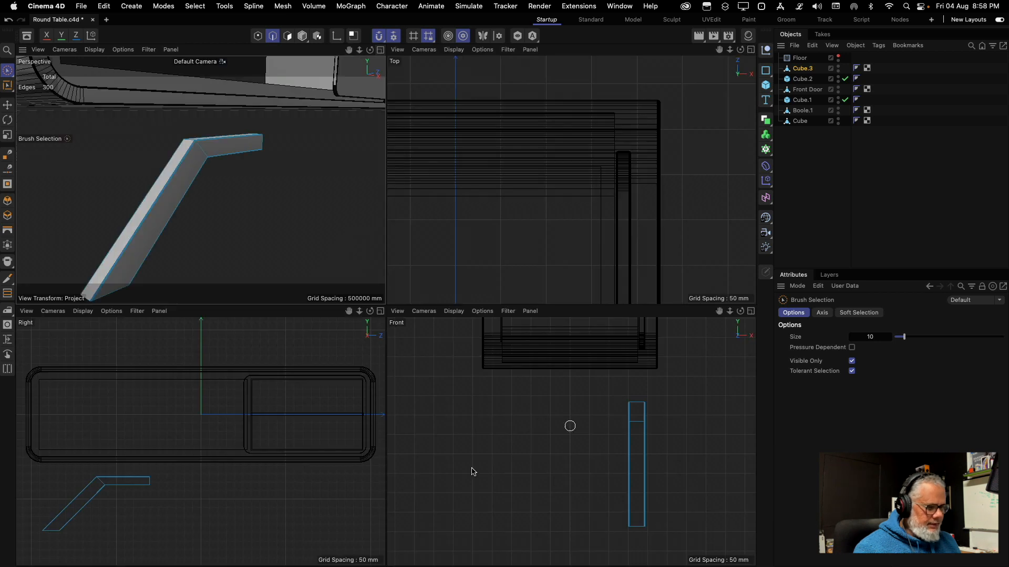
pyautogui.click(316, 36)
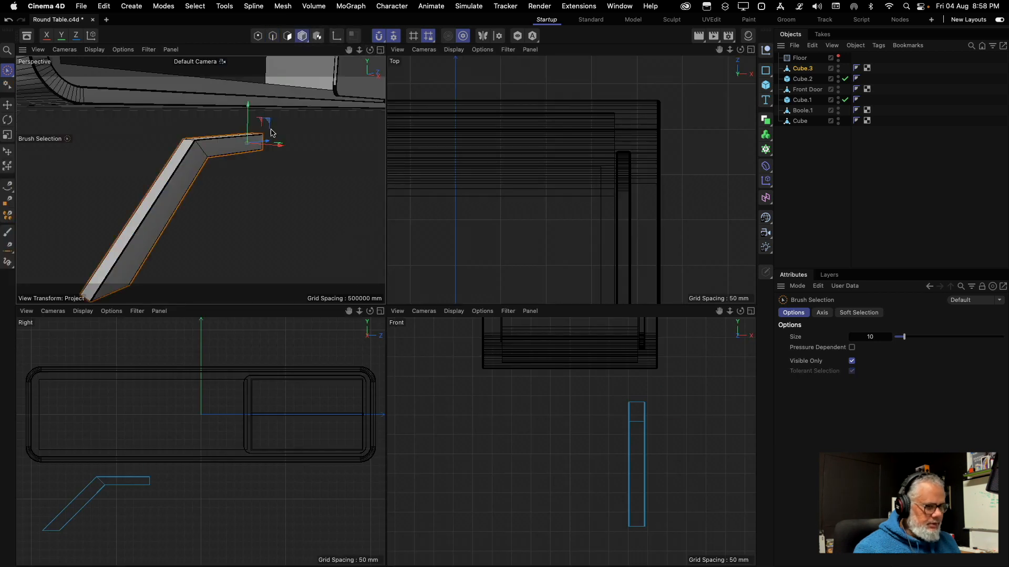
pyautogui.moveTo(139, 444); pyautogui.dragTo(140, 431)
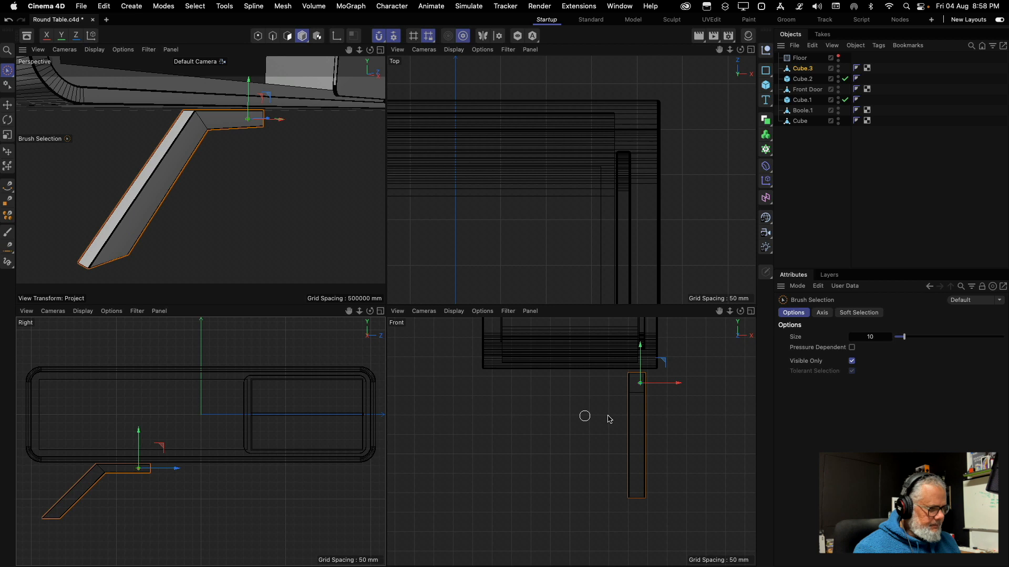
# Fine-tune the leg's height in the front view so its top meets the cabinet's underside
pyautogui.click(750, 311)
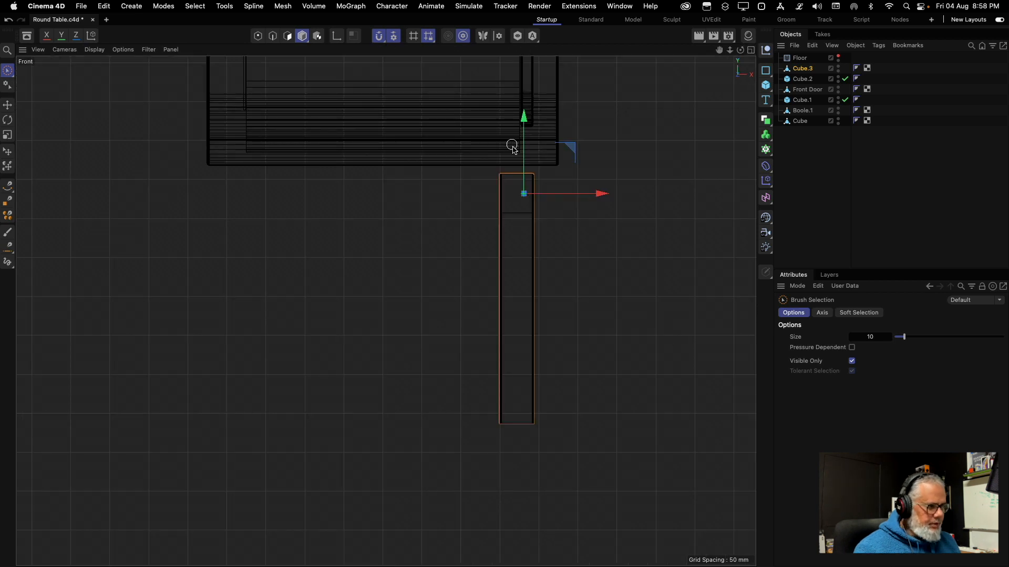
pyautogui.scroll(10, 518, 158)
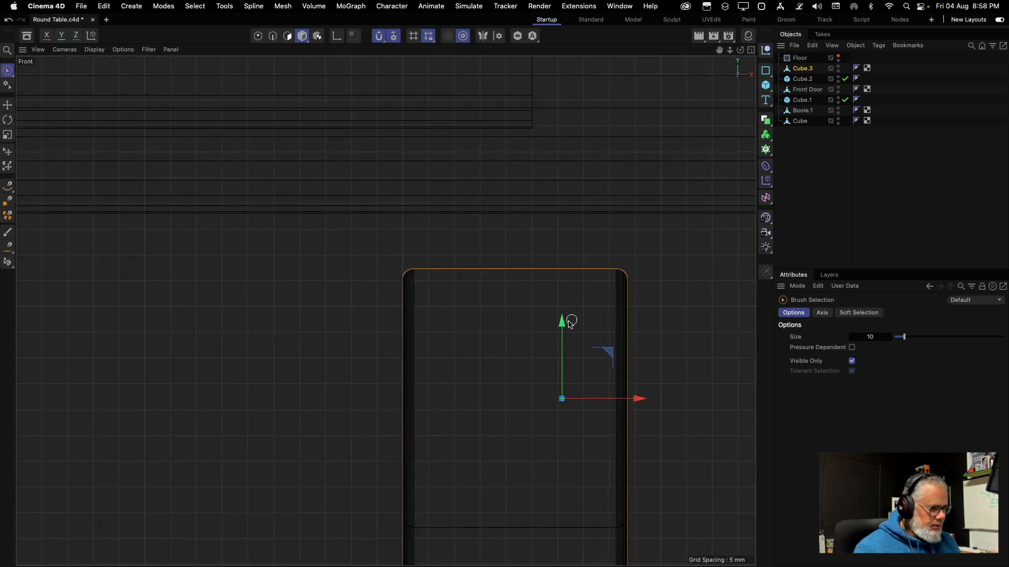
pyautogui.moveTo(571, 321); pyautogui.dragTo(566, 268)
pyautogui.click(685, 291)
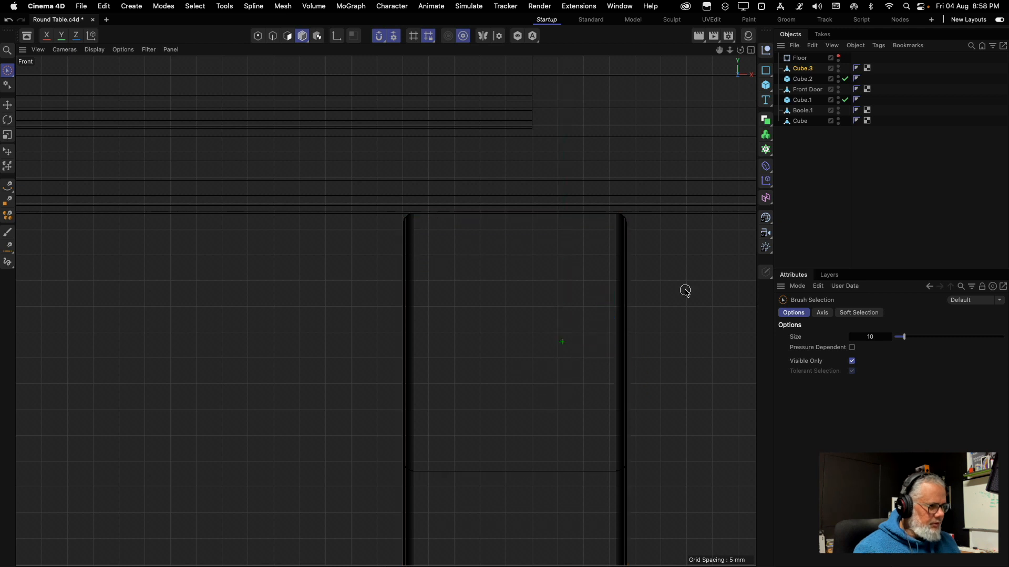
pyautogui.click(751, 50)
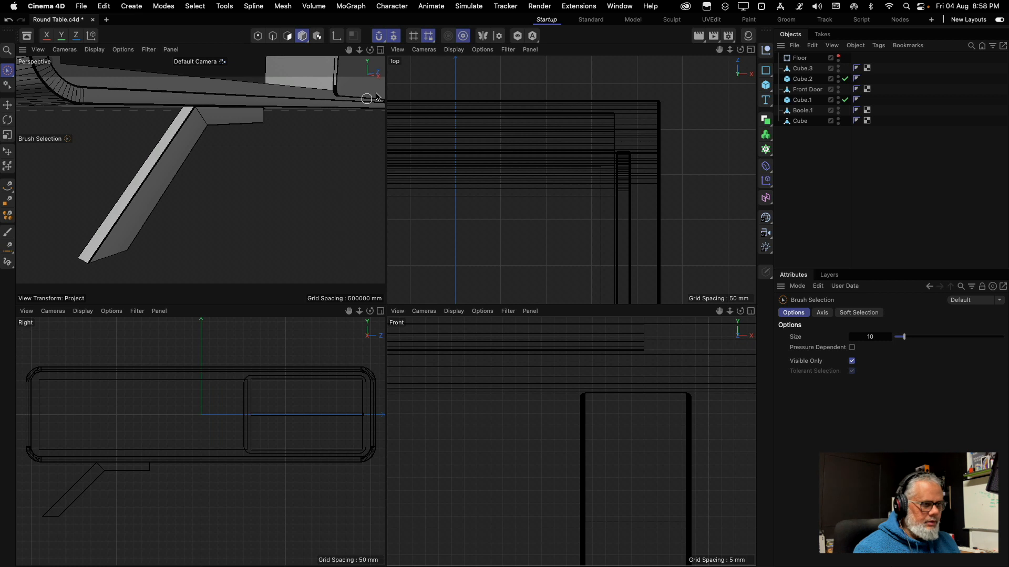
pyautogui.click(381, 50)
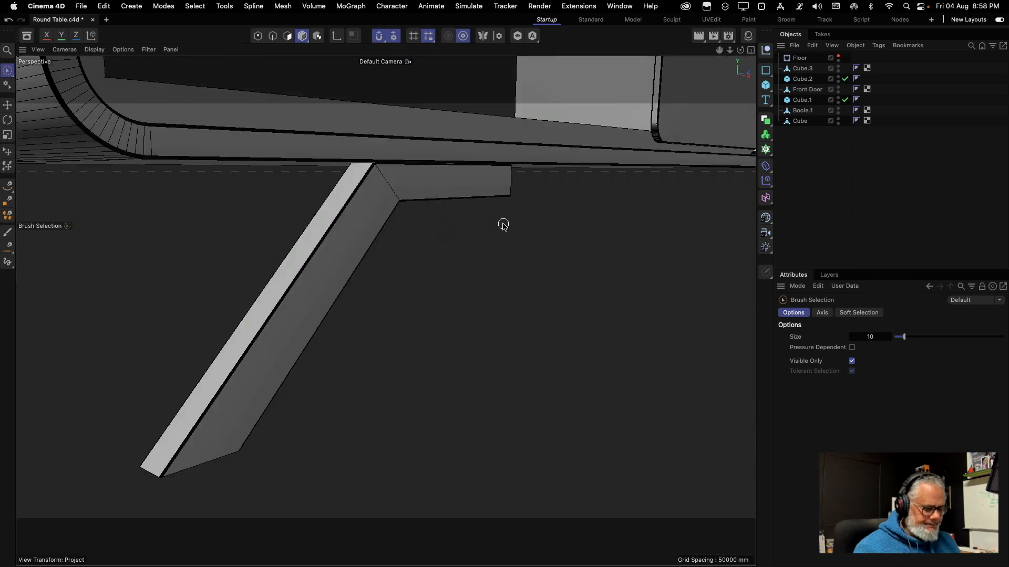
pyautogui.press('h')
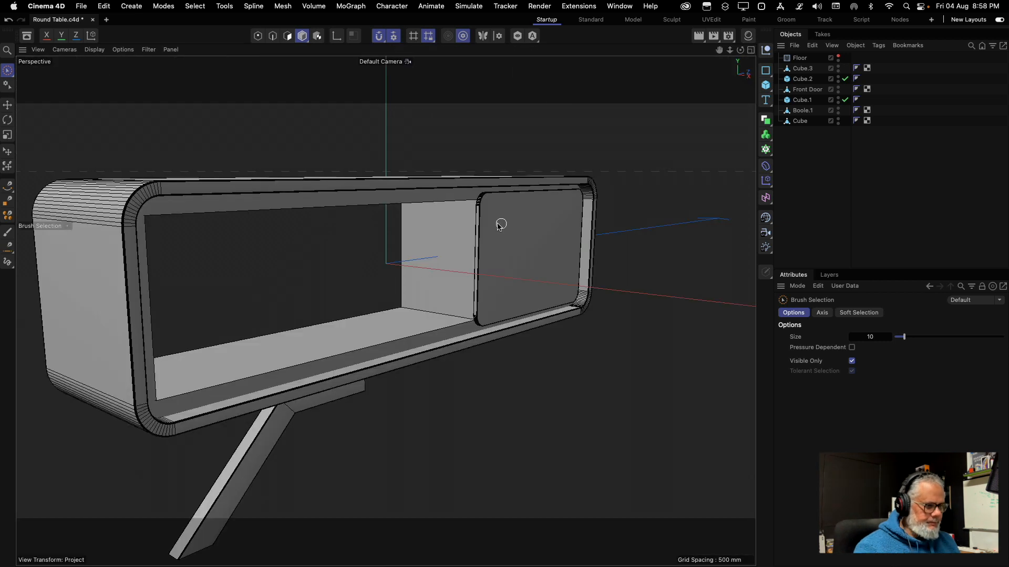
# Duplicate the leg Cube.3 along X to the opposite side of the cabinet's depth, about 331 mm away
pyautogui.click(802, 68)
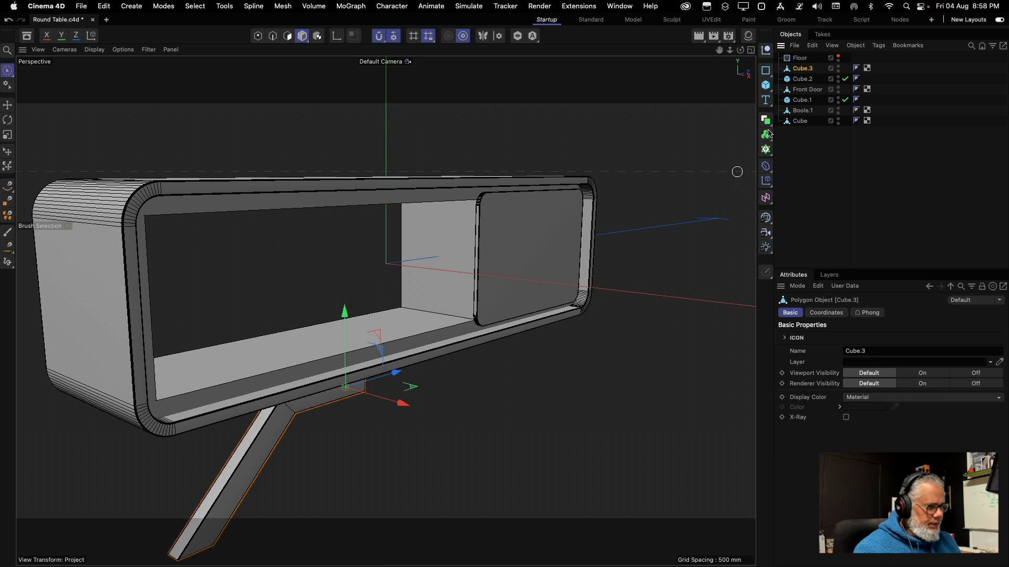
pyautogui.middleClick(675, 241)
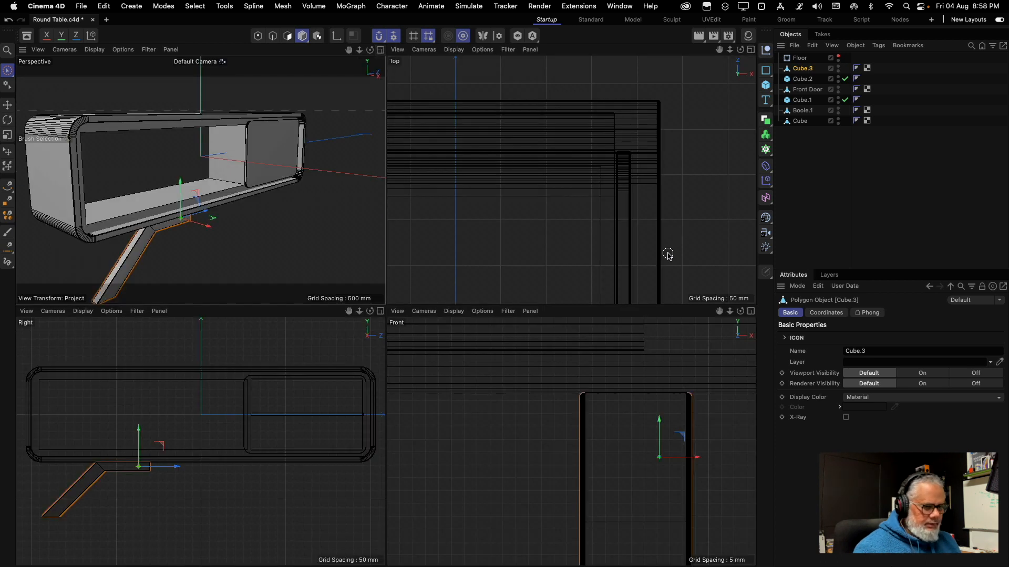
pyautogui.press('h')
pyautogui.press('h')
pyautogui.press('h')
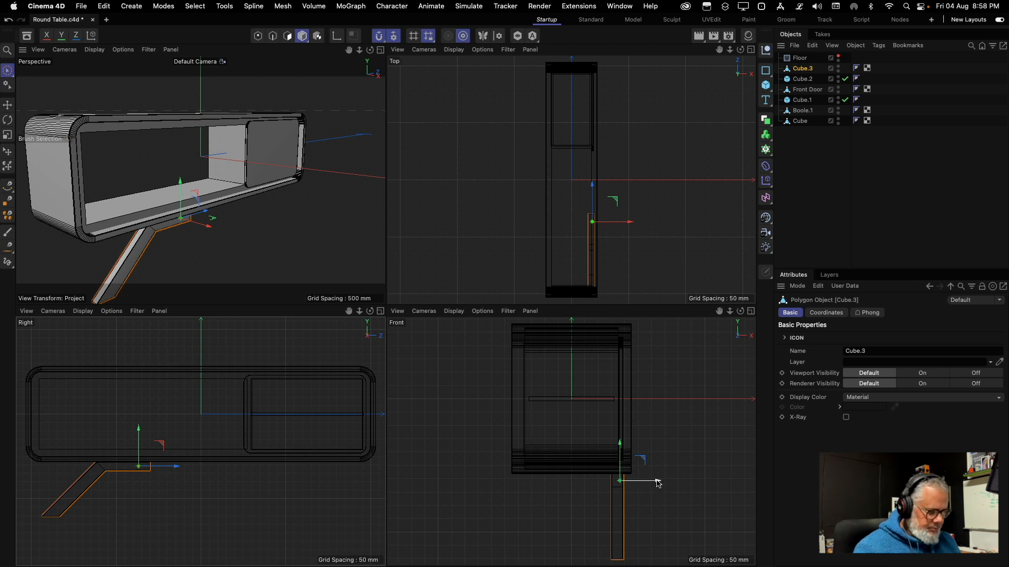
pyautogui.moveTo(659, 484); pyautogui.dragTo(570, 484)
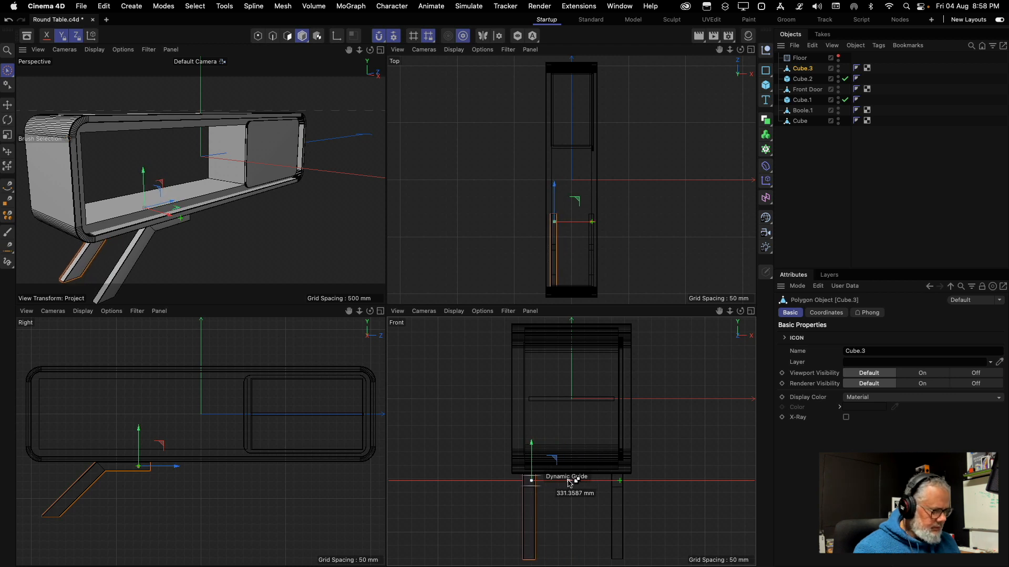
pyautogui.moveTo(570, 484); pyautogui.dragTo(572, 479)
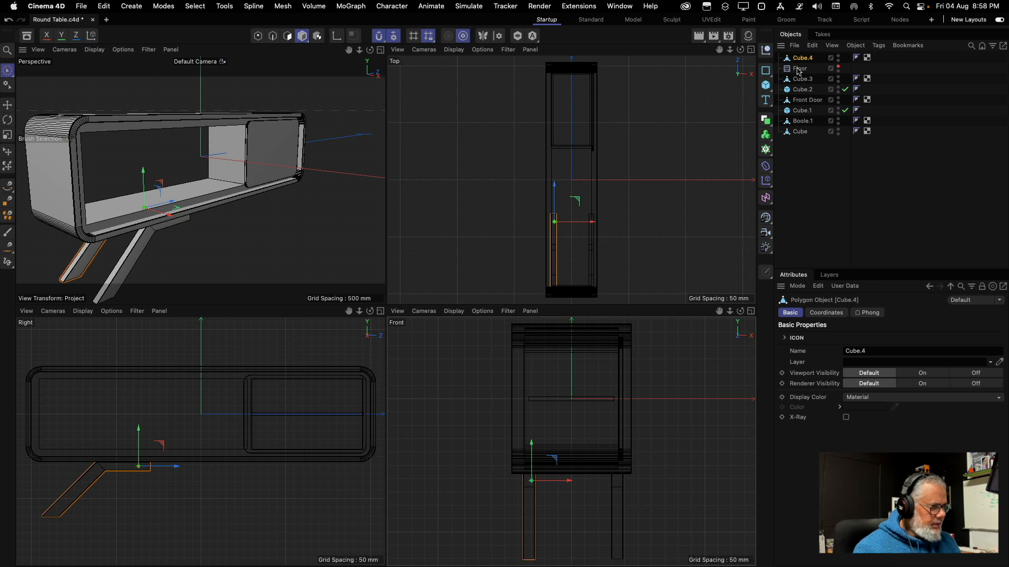
# Duplicate both legs along Z to the door end of the cabinet and rotate the copies half a turn
pyautogui.keyDown('shift'); pyautogui.click(124, 270); pyautogui.keyUp('shift')
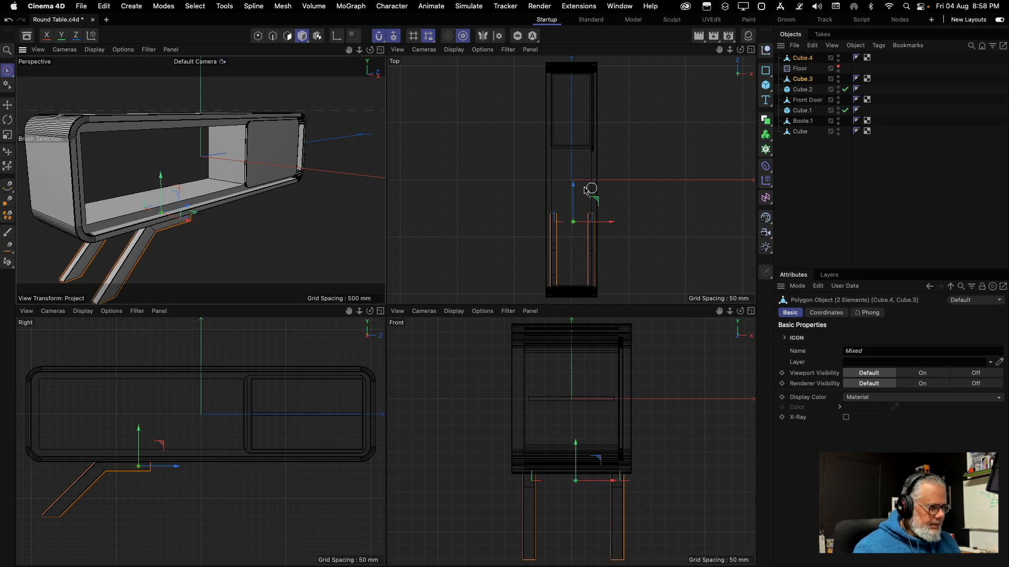
pyautogui.keyDown('ctrl'); pyautogui.moveTo(574, 185); pyautogui.dragTo(574, 80); pyautogui.keyUp('ctrl')
pyautogui.press('r')
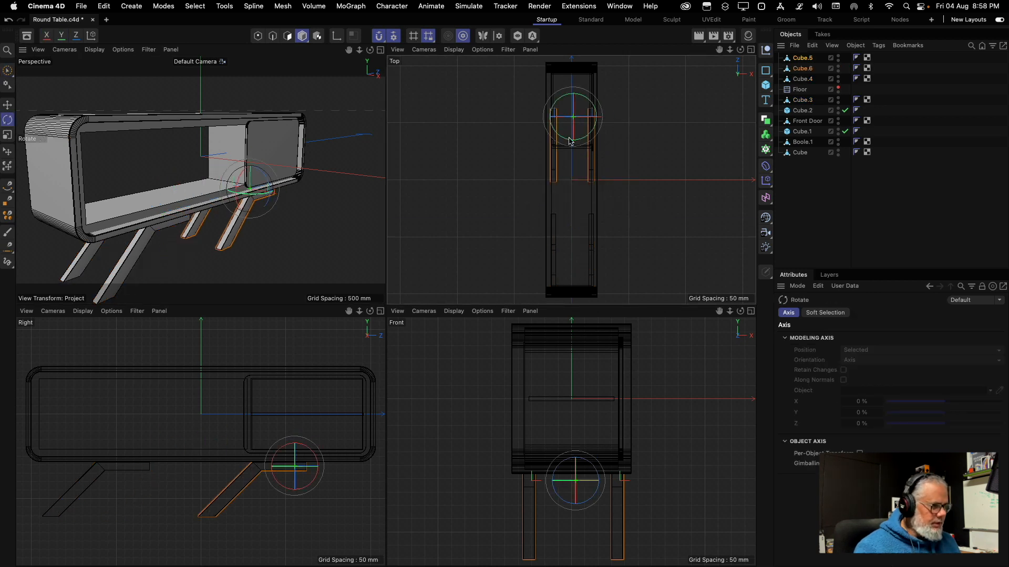
pyautogui.moveTo(592, 106); pyautogui.dragTo(514, 165)
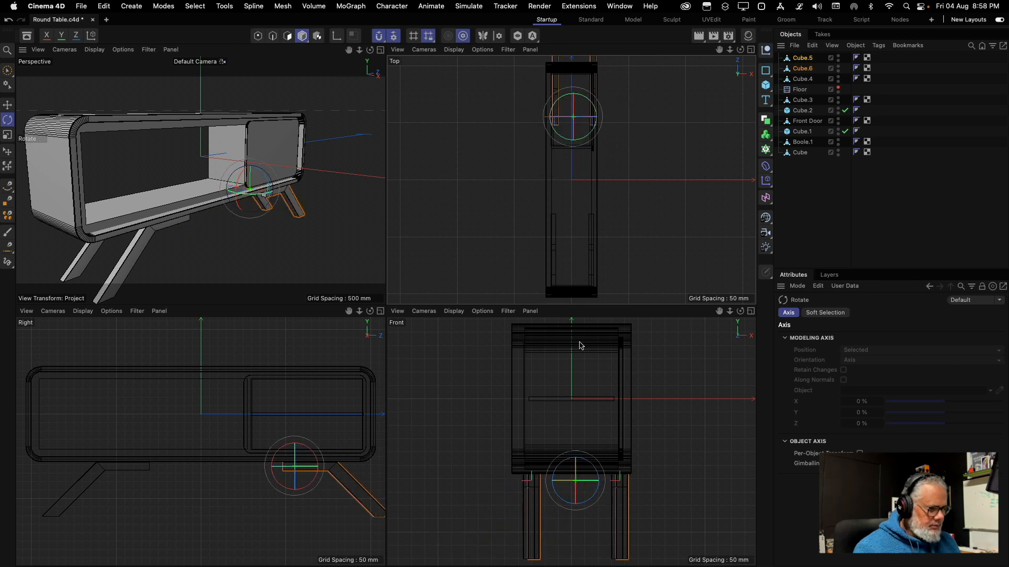
# Move the rotated pair of legs along X to line up with the original pair in the front view
pyautogui.press('e')
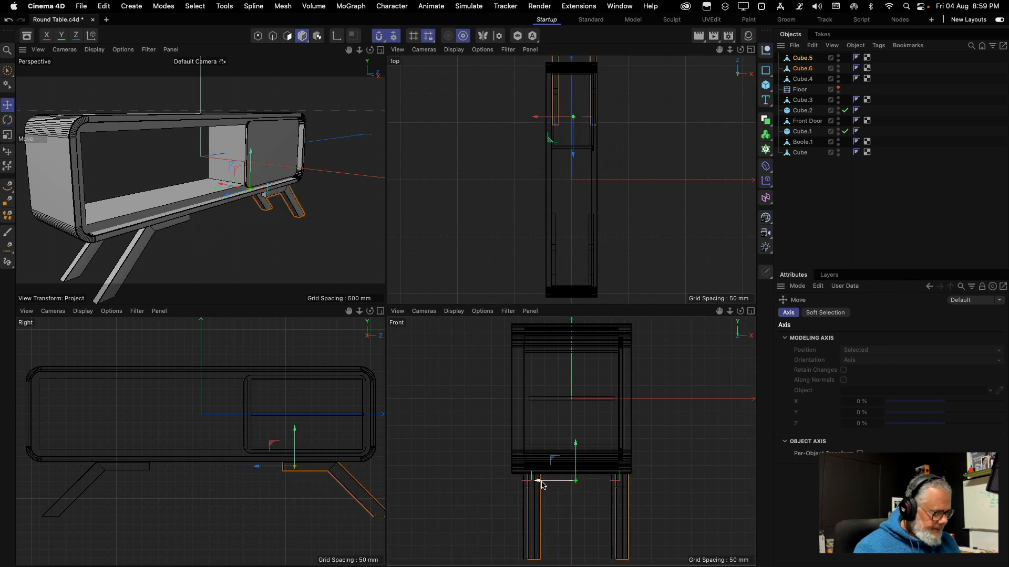
pyautogui.moveTo(538, 484); pyautogui.dragTo(531, 483)
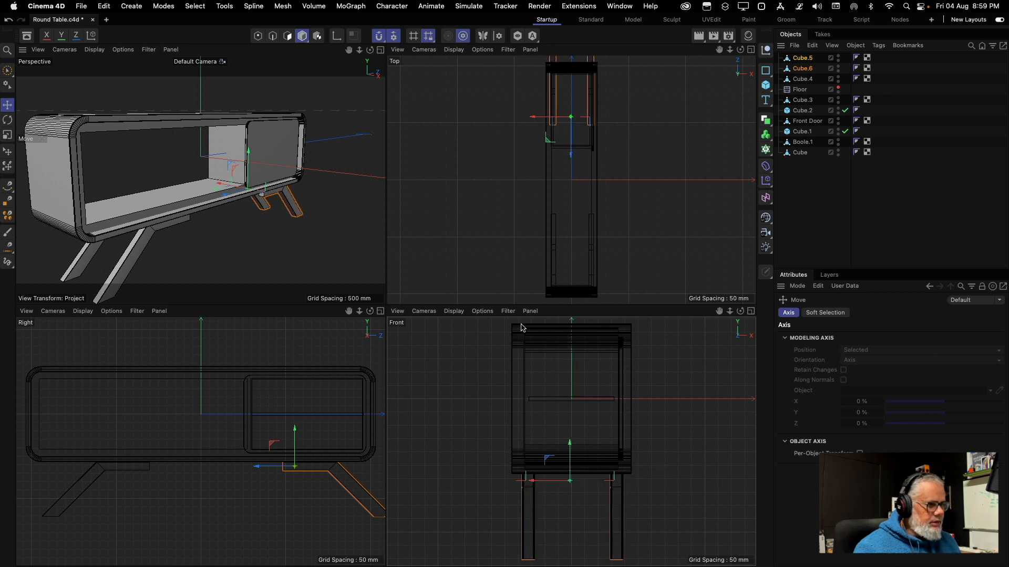
pyautogui.click(751, 311)
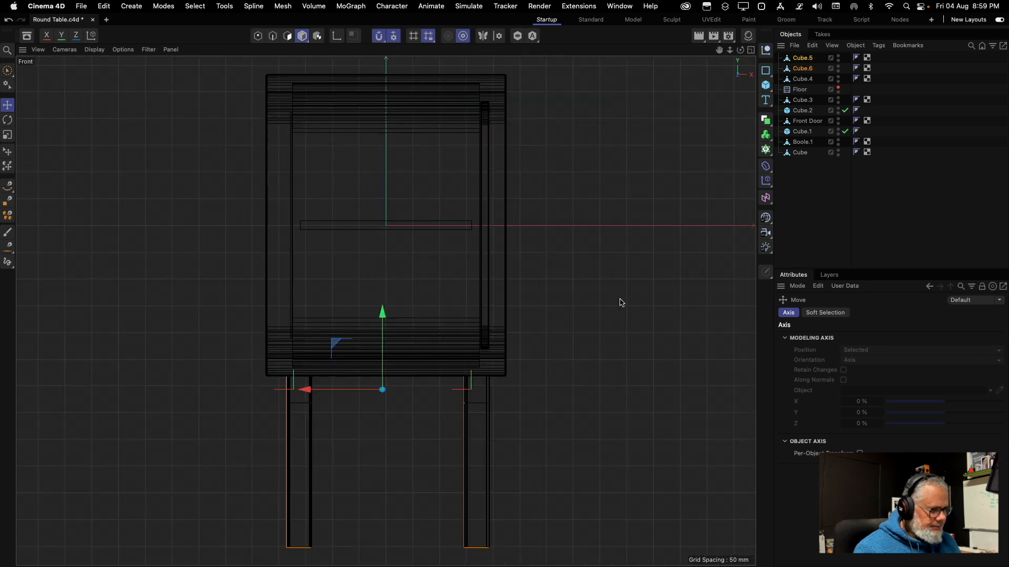
pyautogui.scroll(10, 350, 439)
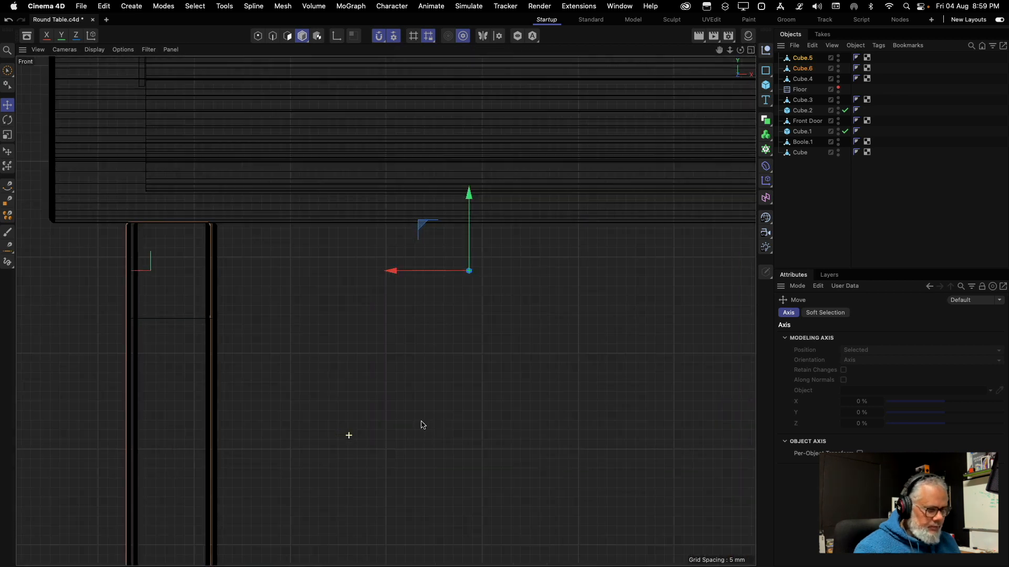
pyautogui.moveTo(397, 266); pyautogui.dragTo(402, 266)
pyautogui.click(405, 350)
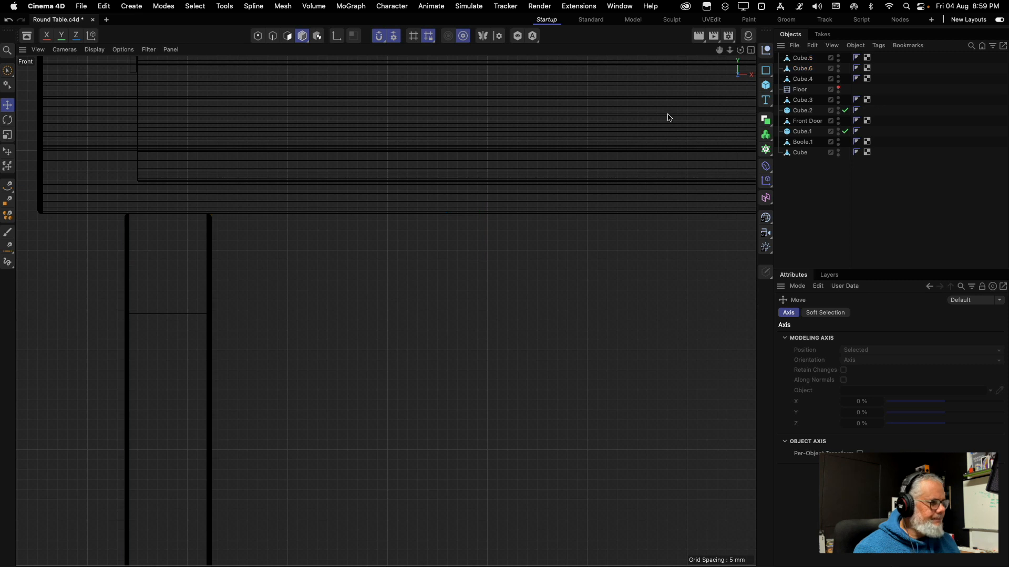
# Move the door-end legs Cube.5 and Cube.6 inward along Z so their feet stay within the cabinet's length
pyautogui.click(751, 50)
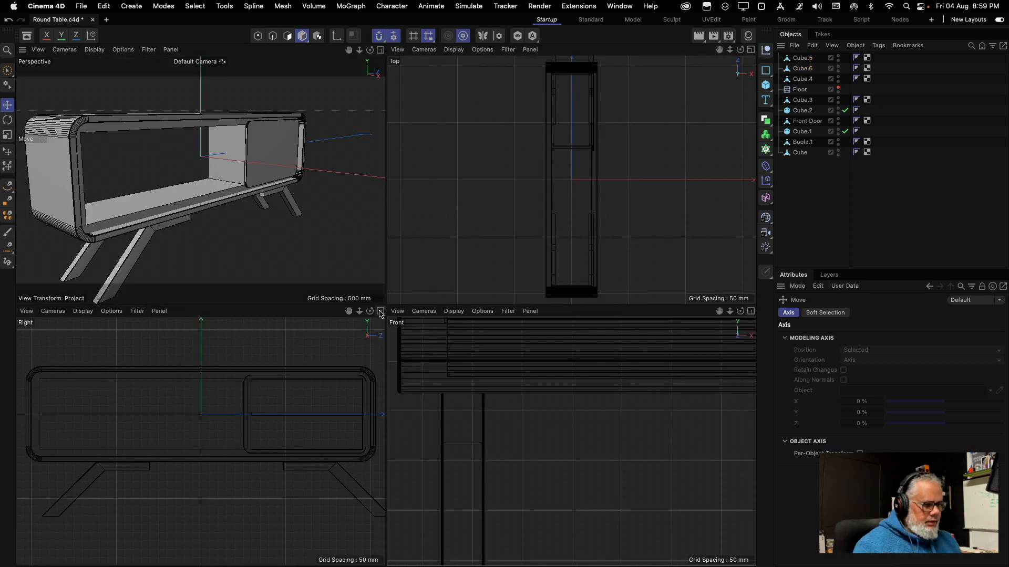
pyautogui.click(381, 312)
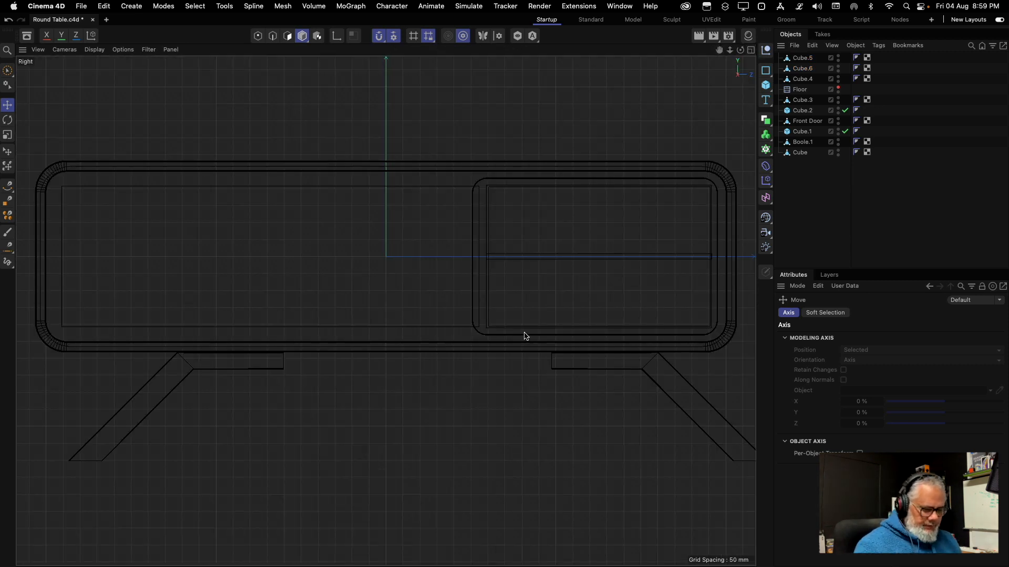
pyautogui.scroll(-3, 525, 335)
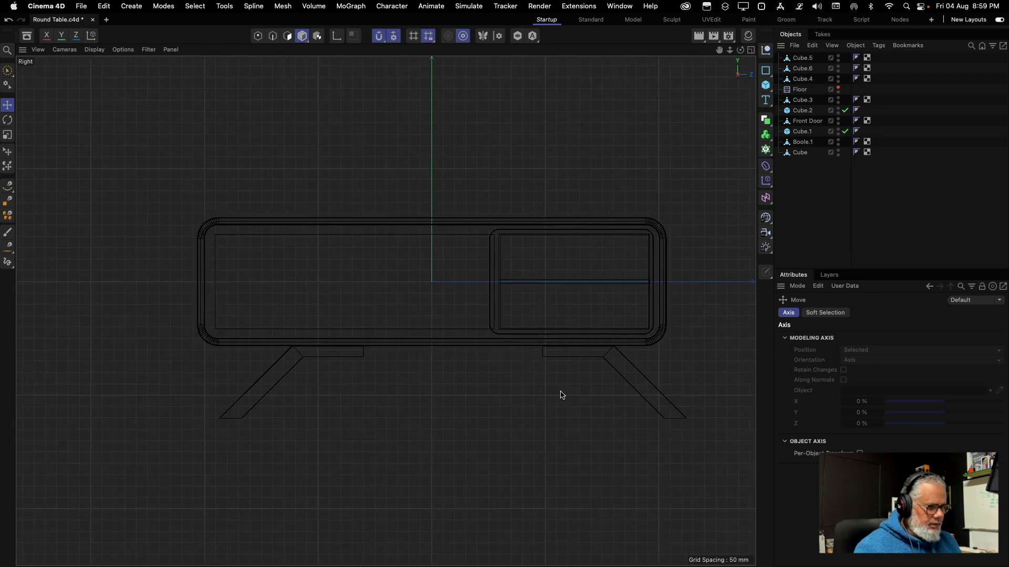
pyautogui.click(799, 58)
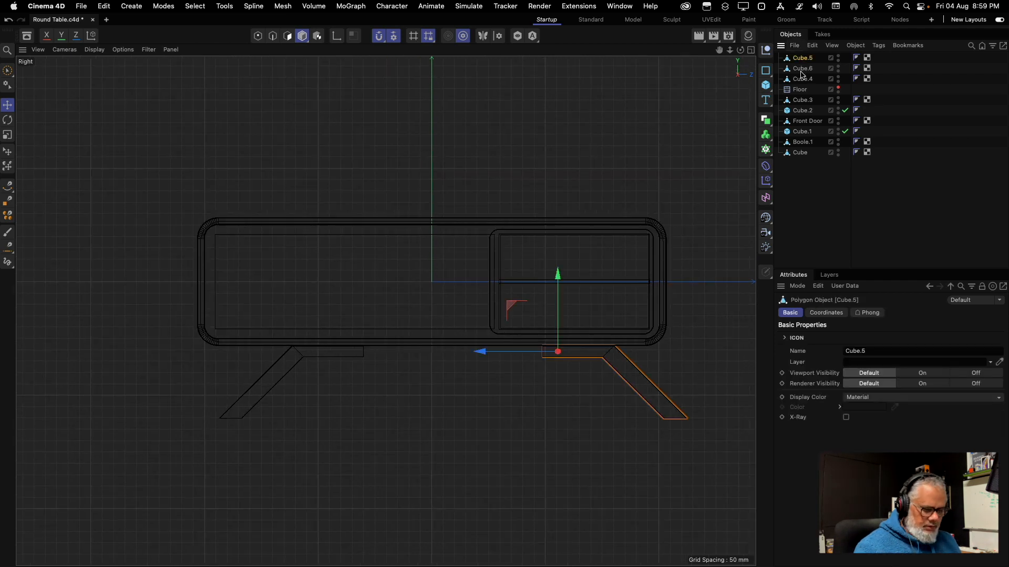
pyautogui.keyDown('shift'); pyautogui.click(802, 69); pyautogui.keyUp('shift')
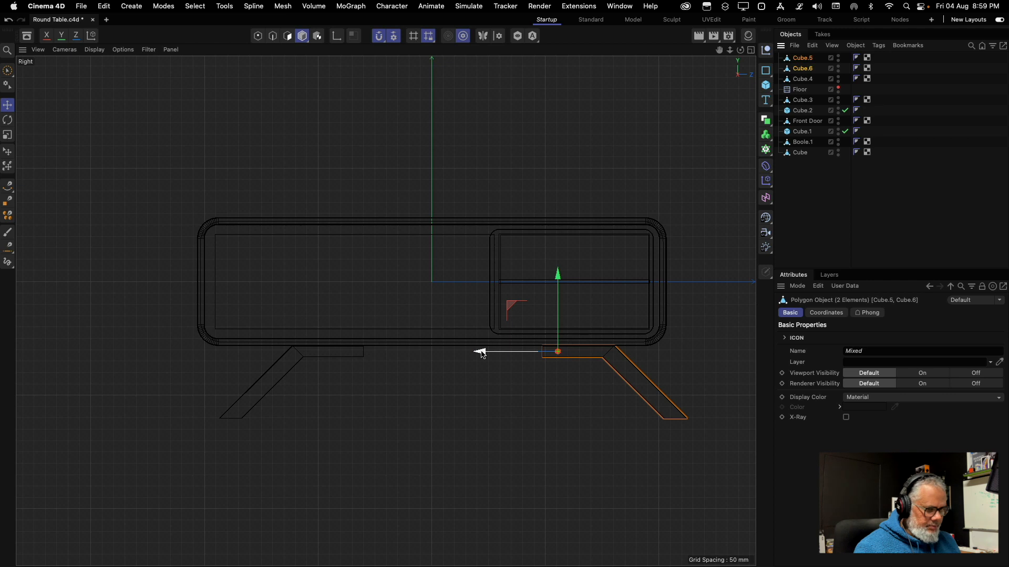
pyautogui.moveTo(482, 355); pyautogui.dragTo(451, 353)
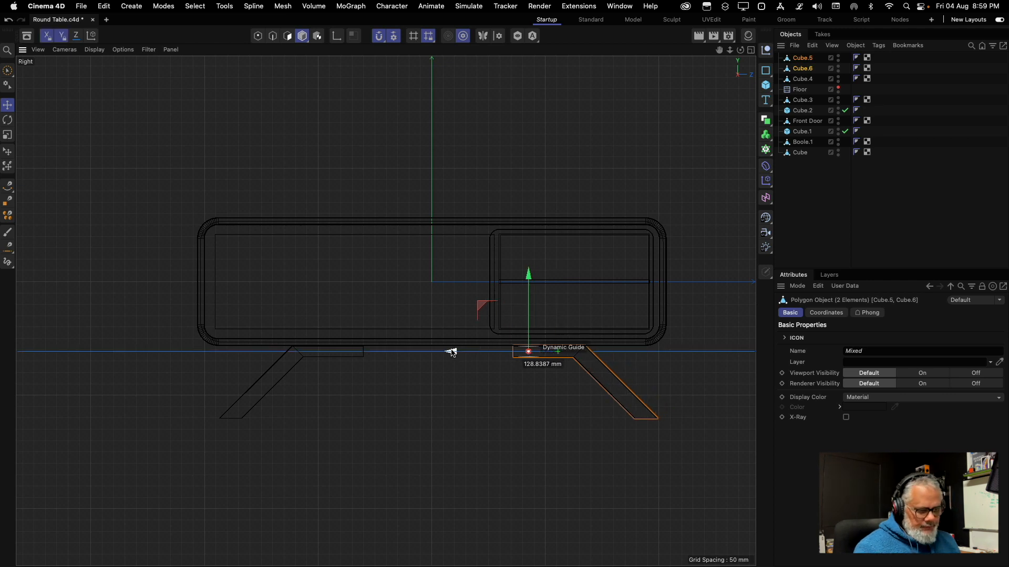
pyautogui.moveTo(452, 354); pyautogui.dragTo(440, 352)
pyautogui.click(436, 395)
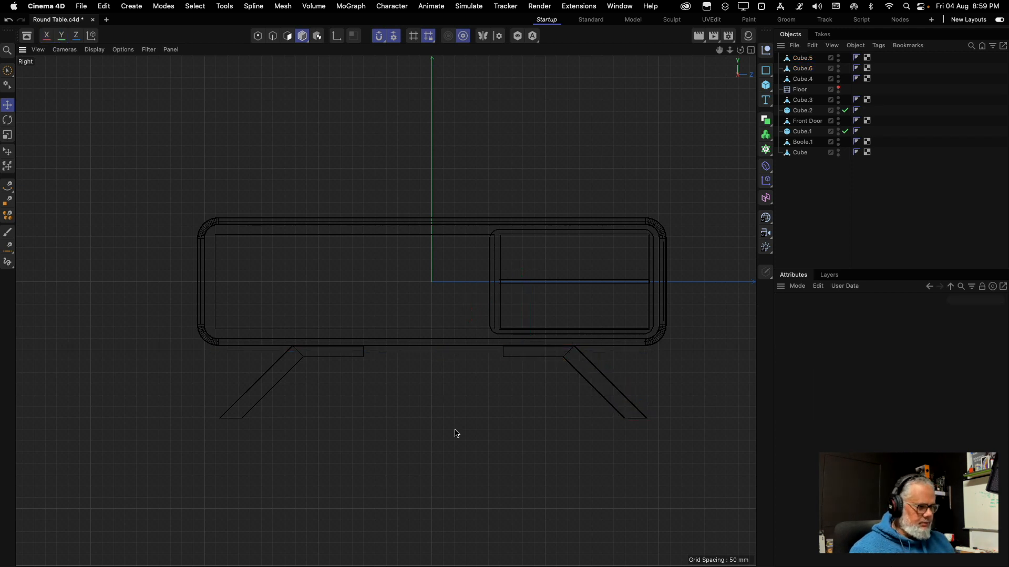
# Place Cube.4 directly above Cube.3 in the object hierarchy and shift both legs slightly outward toward the cabinet's open end
pyautogui.click(802, 101)
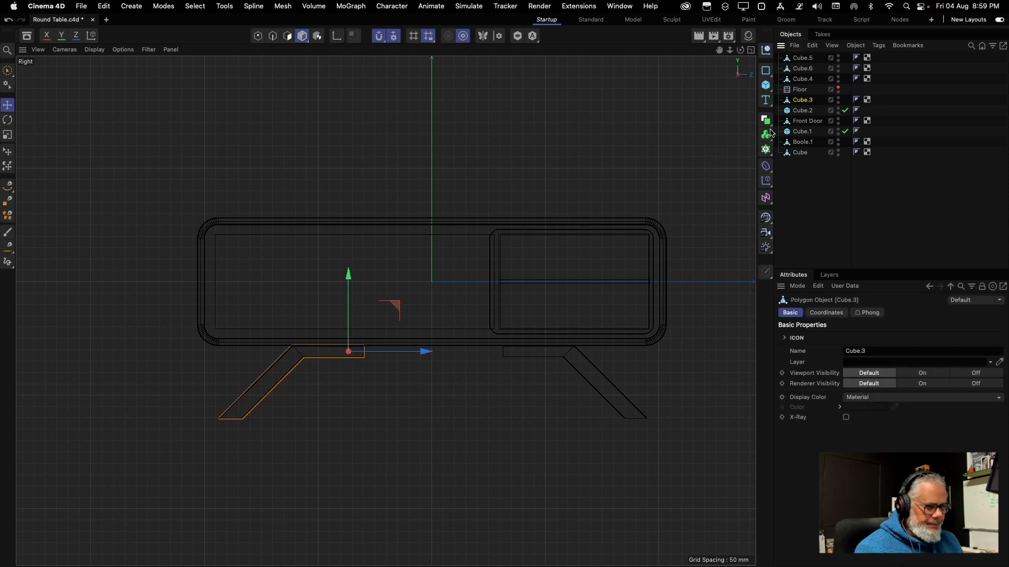
pyautogui.keyDown('shift'); pyautogui.click(797, 112); pyautogui.keyUp('shift')
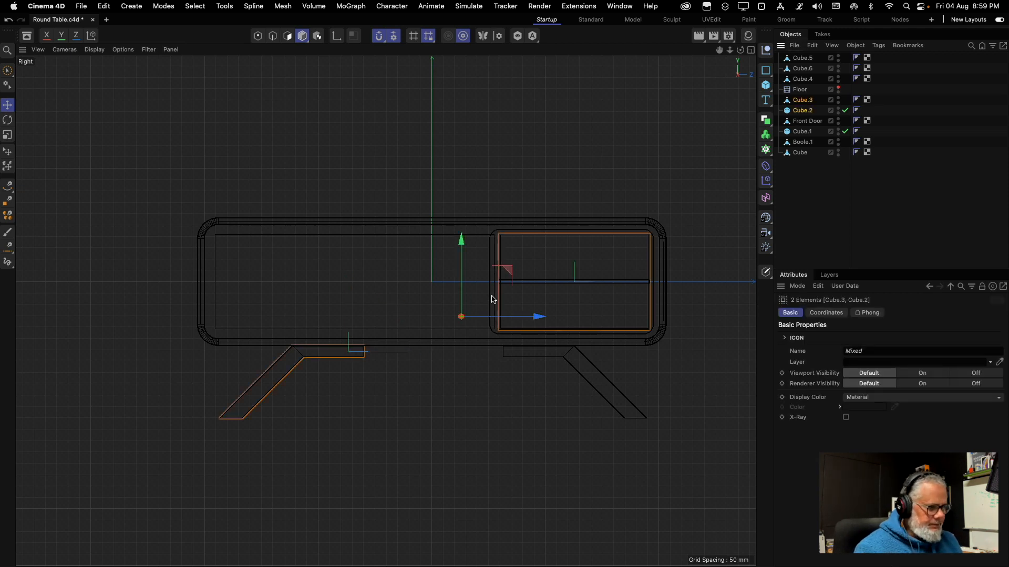
pyautogui.click(807, 110)
pyautogui.keyDown('shift'); pyautogui.click(805, 81); pyautogui.keyUp('shift')
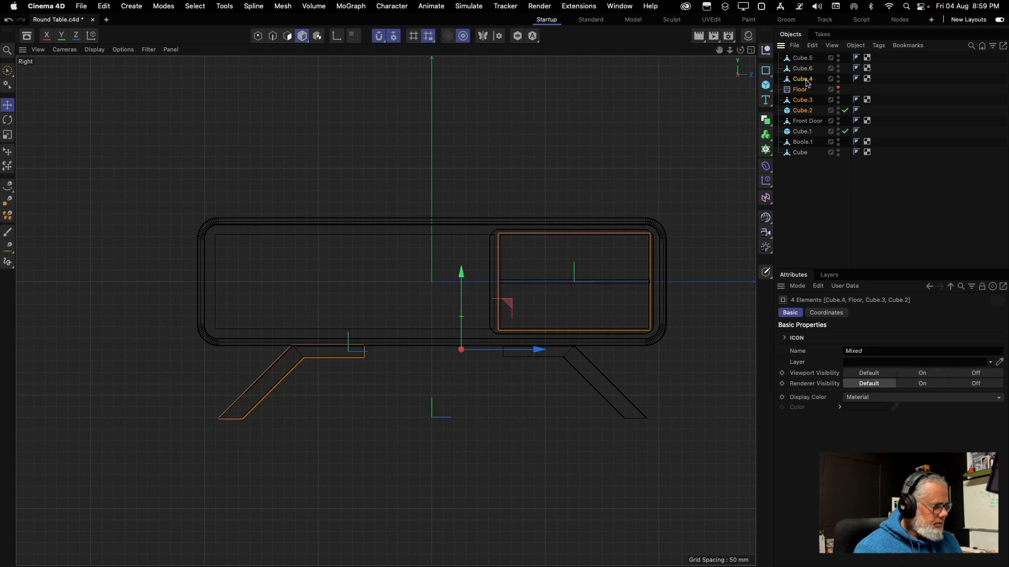
pyautogui.moveTo(808, 82); pyautogui.dragTo(805, 103)
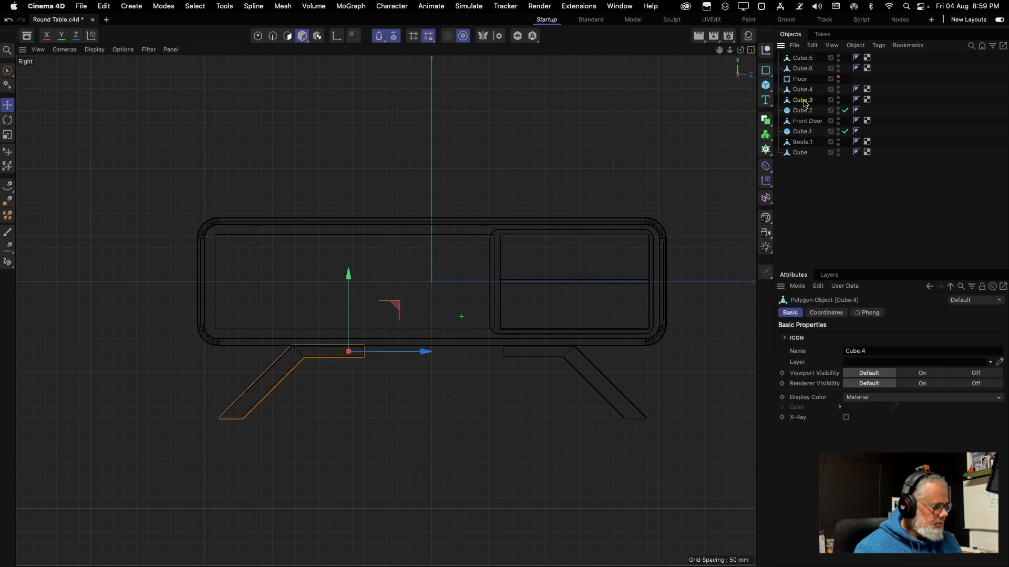
pyautogui.keyDown('shift'); pyautogui.click(802, 90); pyautogui.keyUp('shift')
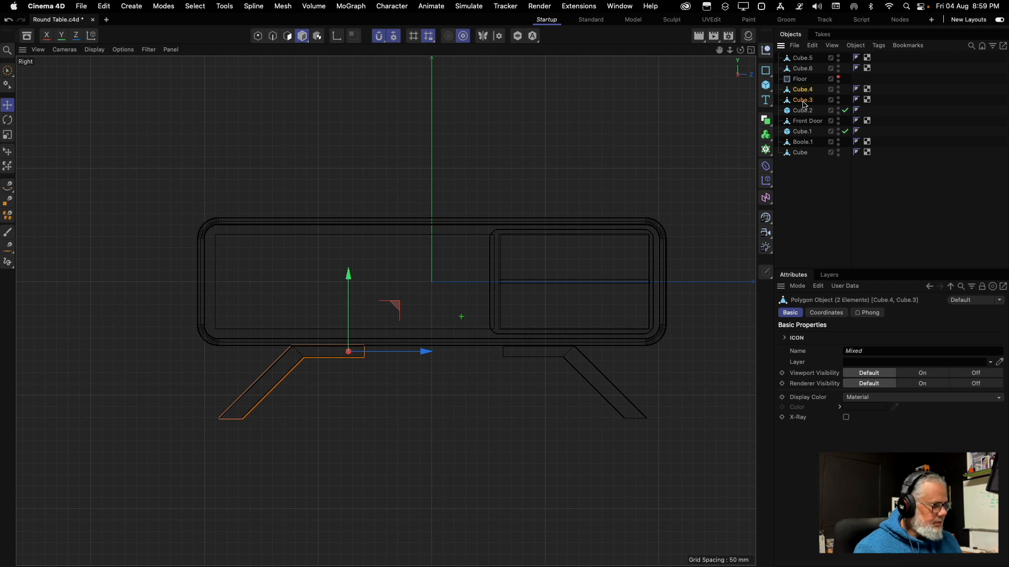
pyautogui.moveTo(424, 351); pyautogui.dragTo(413, 356)
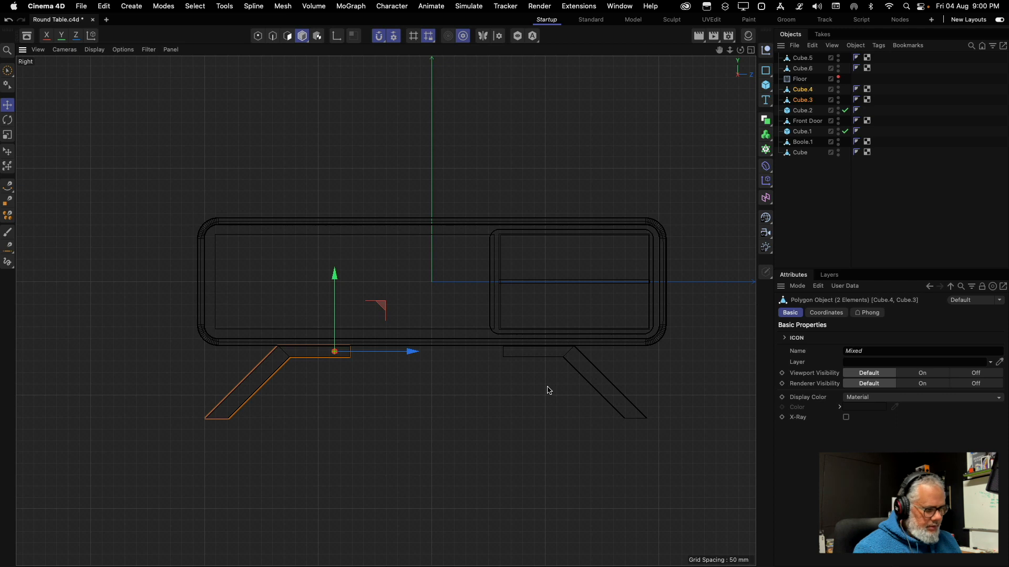
# Move the door-end legs Cube.5 and Cube.6 slightly outward along Z toward the door end of the cabinet
pyautogui.click(797, 71)
pyautogui.keyDown('ctrl'); pyautogui.click(802, 57); pyautogui.keyUp('ctrl')
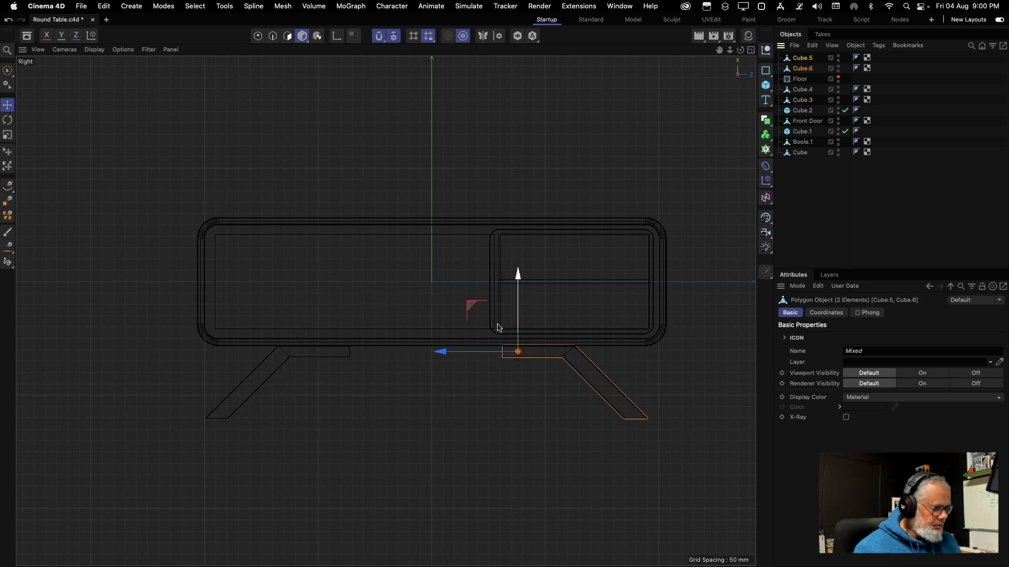
pyautogui.moveTo(440, 351); pyautogui.dragTo(452, 352)
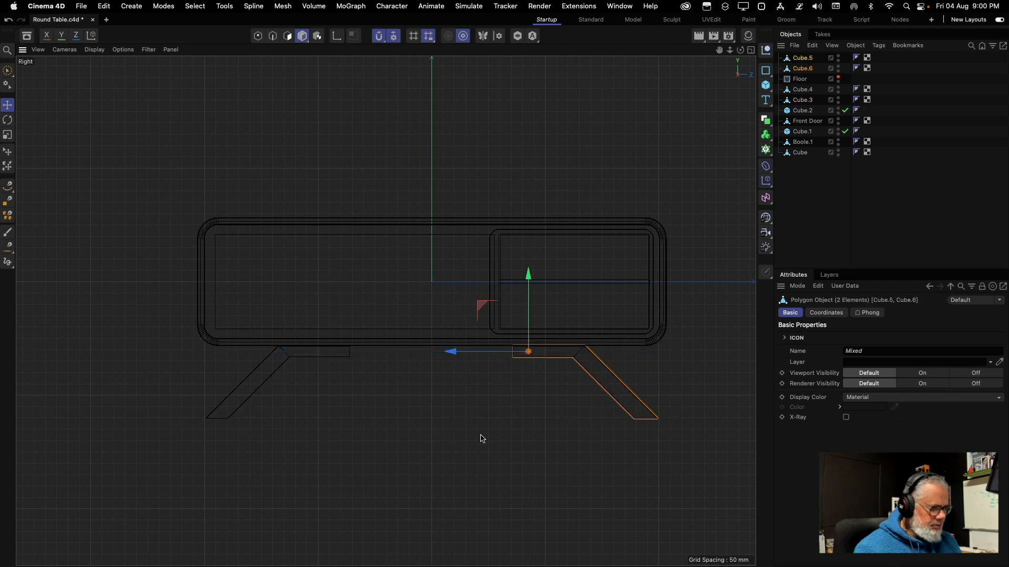
pyautogui.click(509, 454)
# Save the project and render the whole cabinet on its four legs in the perspective view
pyautogui.click(752, 49)
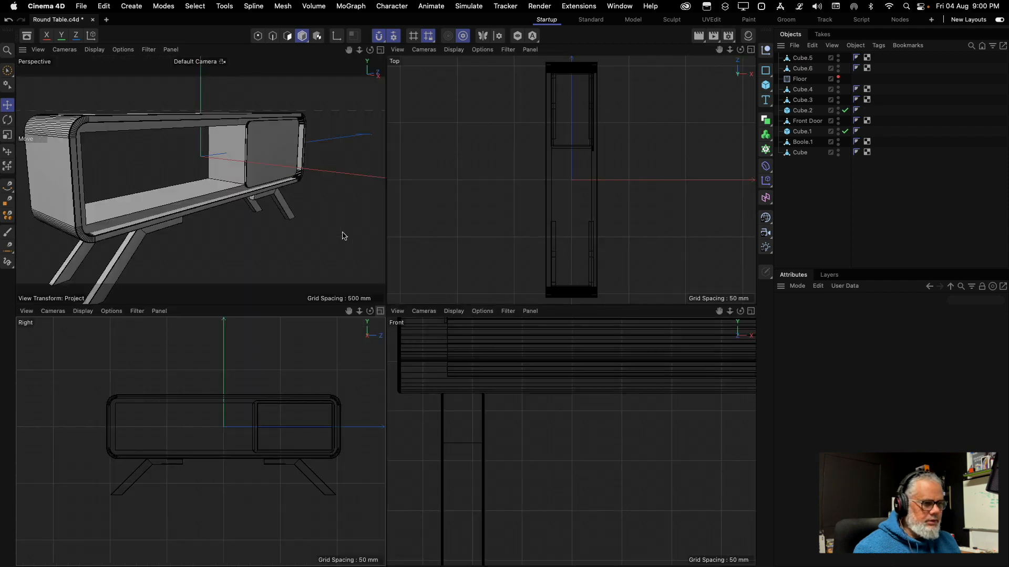
pyautogui.click(381, 50)
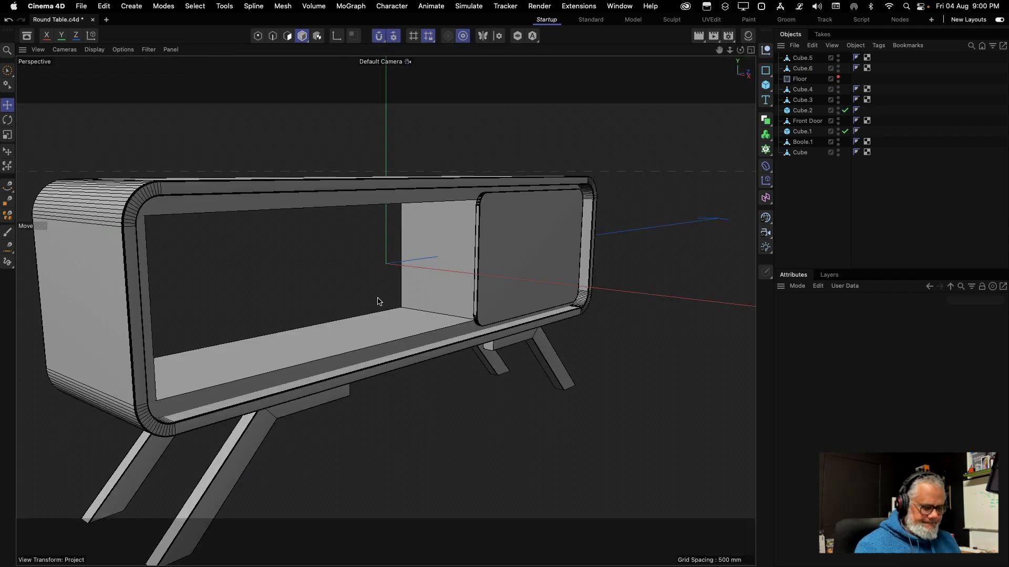
pyautogui.scroll(-3, 378, 301)
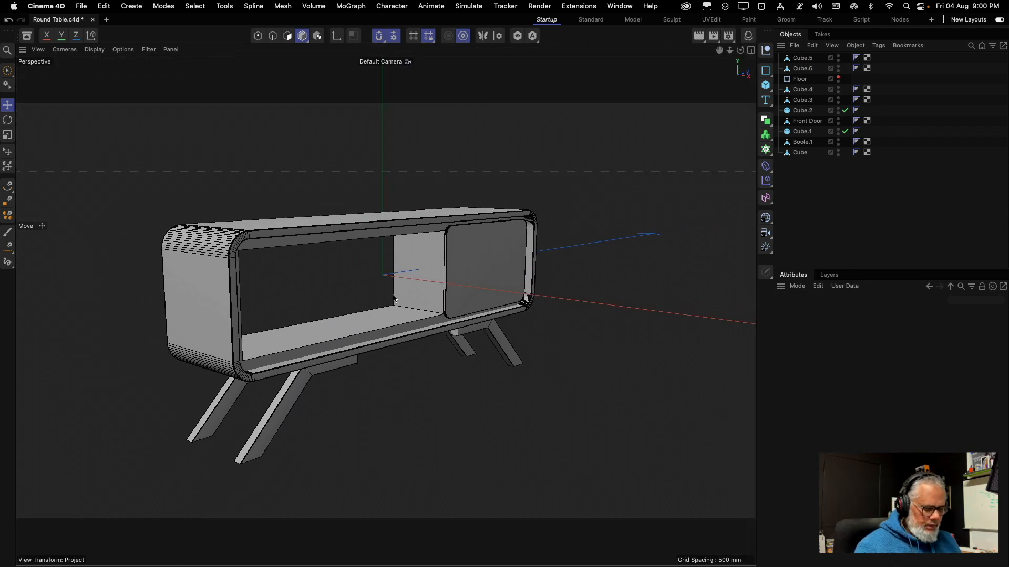
pyautogui.moveTo(393, 299)
pyautogui.keyDown('alt'); pyautogui.mouseDown()
pyautogui.moveTo(386, 316)
pyautogui.moveTo(385, 308)
pyautogui.mouseUp(); pyautogui.keyUp('alt')
pyautogui.press('super+s')
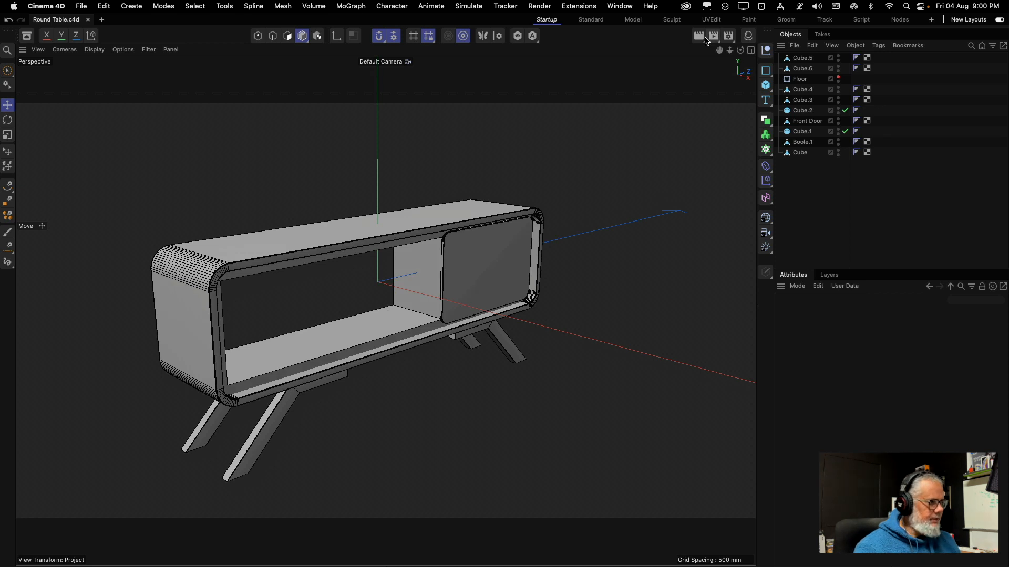
pyautogui.click(707, 39)
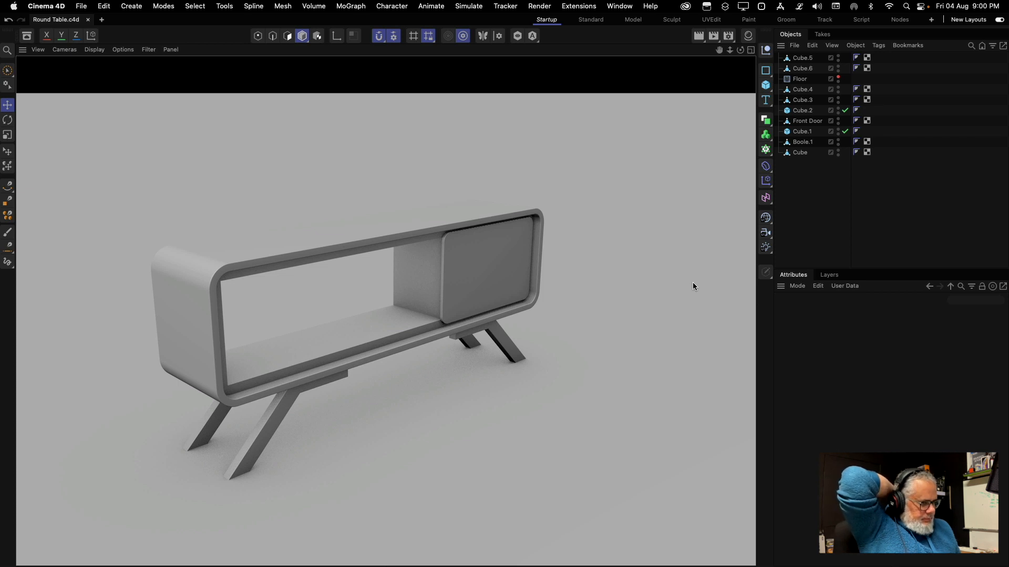
# Set the perspective view's display to shading without wireframe lines
pyautogui.keyDown('alt'); pyautogui.moveTo(462, 289); pyautogui.dragTo(441, 144); pyautogui.keyUp('alt')
pyautogui.keyDown('alt'); pyautogui.moveTo(483, 176); pyautogui.dragTo(415, 285); pyautogui.keyUp('alt')
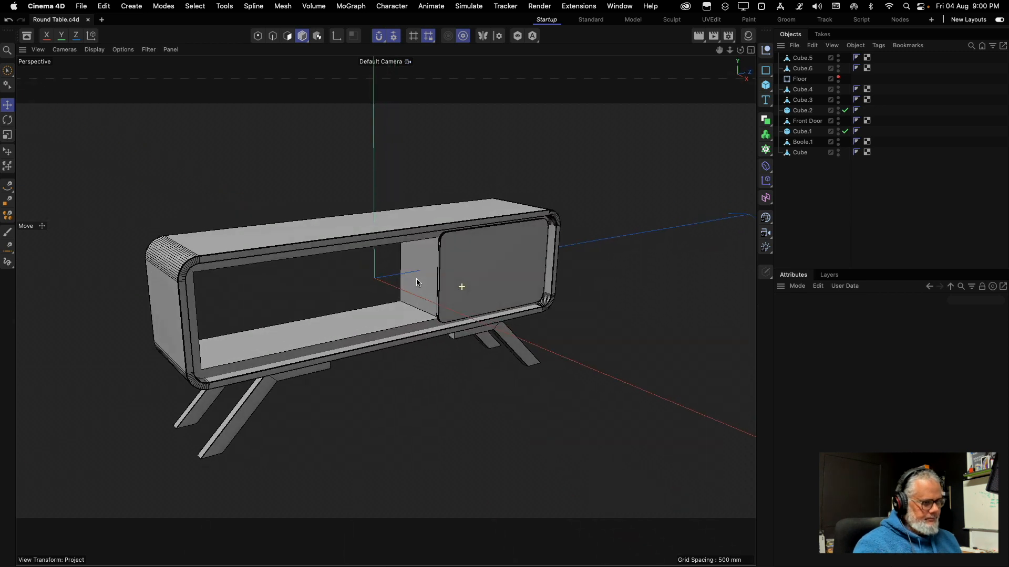
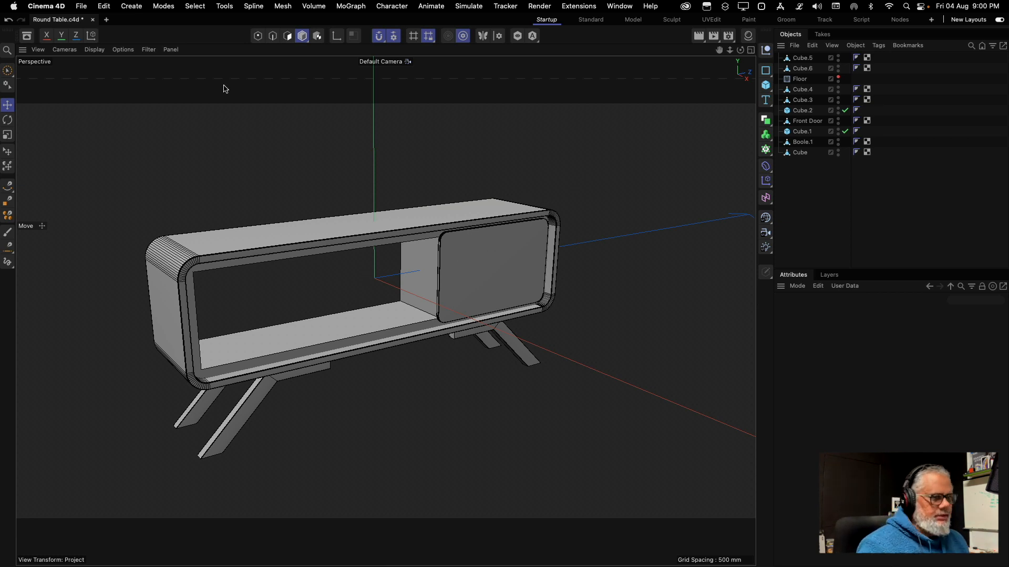
pyautogui.click(96, 49)
pyautogui.click(104, 80)
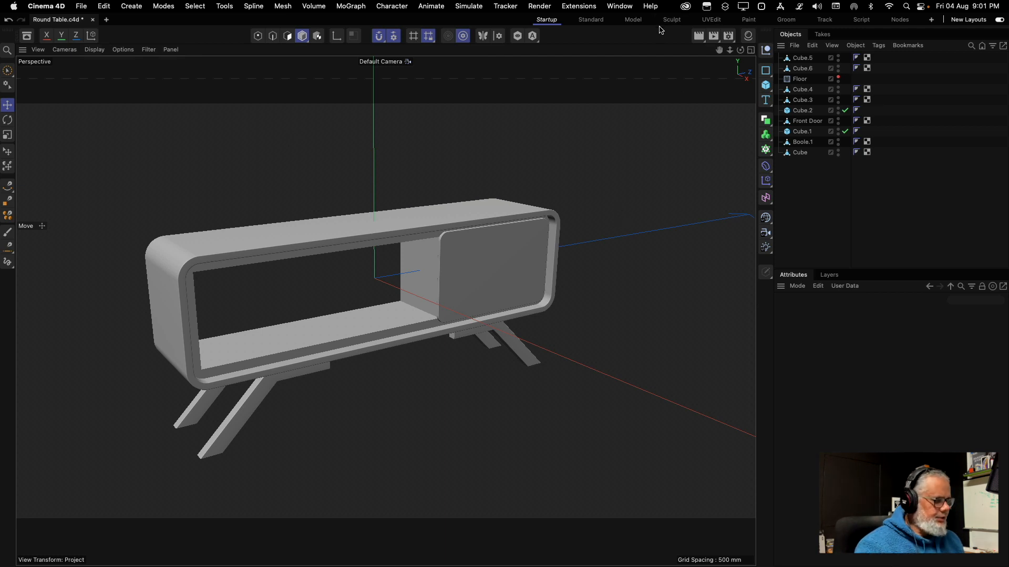
# Open the Asset Browser at the Standard & Physical Wood materials and enlarge their thumbnails
pyautogui.click(622, 6)
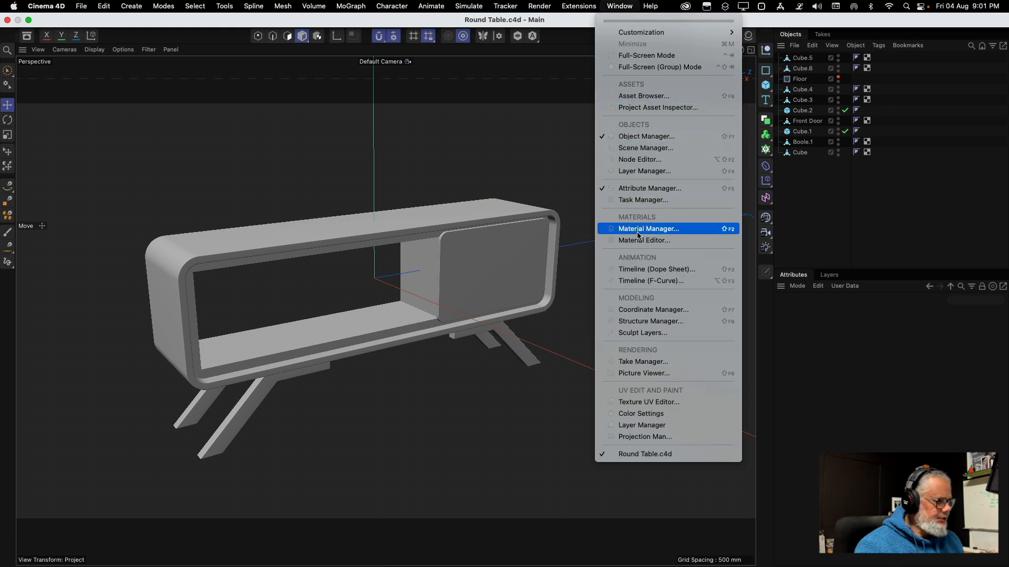
pyautogui.click(635, 96)
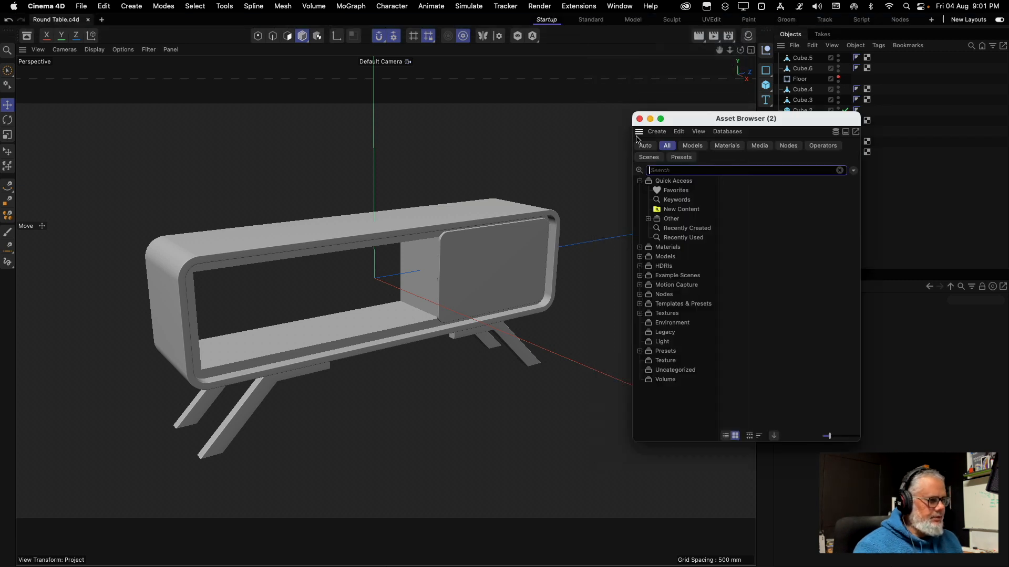
pyautogui.moveTo(683, 415); pyautogui.dragTo(864, 449)
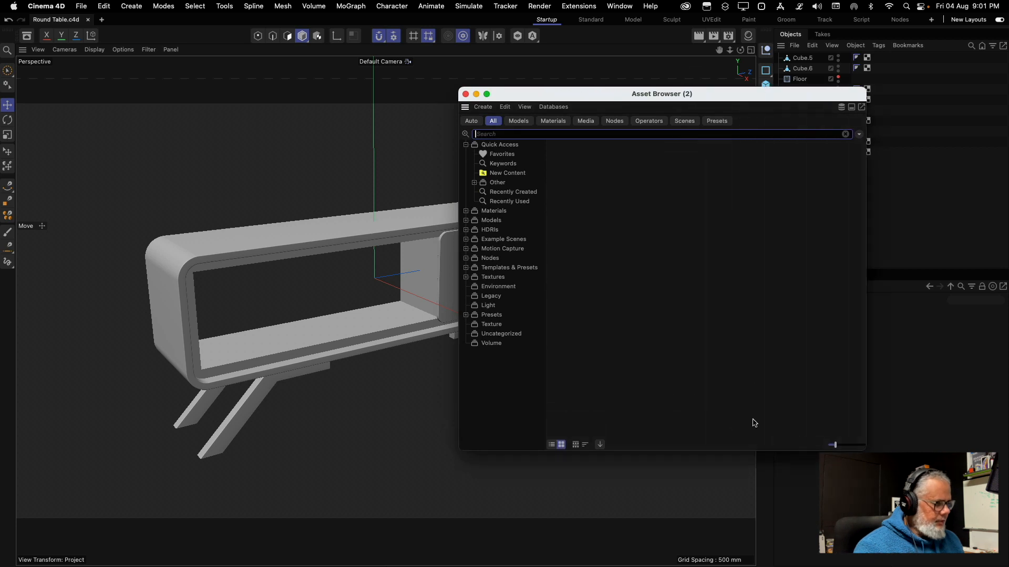
pyautogui.click(465, 211)
pyautogui.click(474, 325)
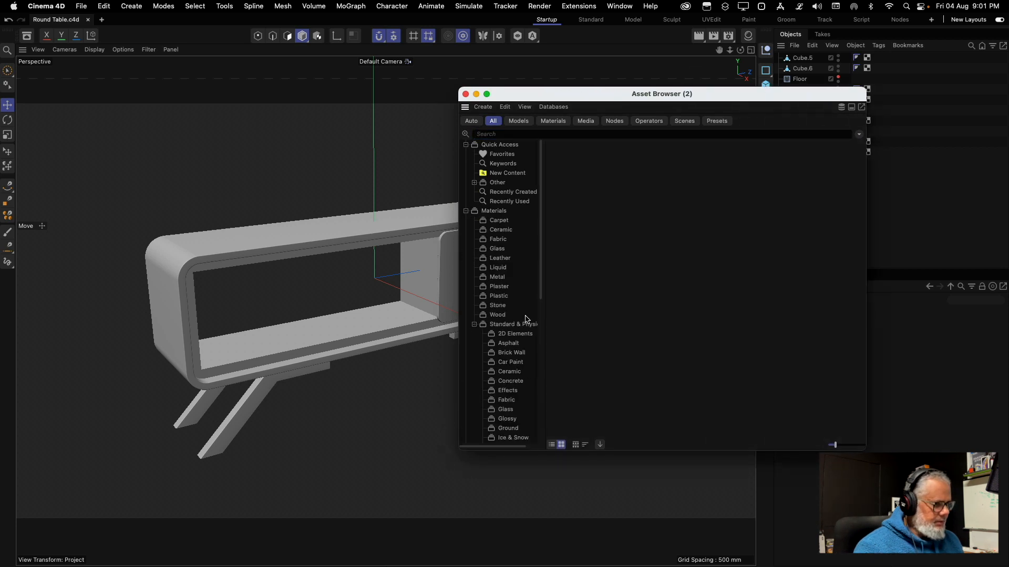
pyautogui.moveTo(545, 297); pyautogui.dragTo(621, 297)
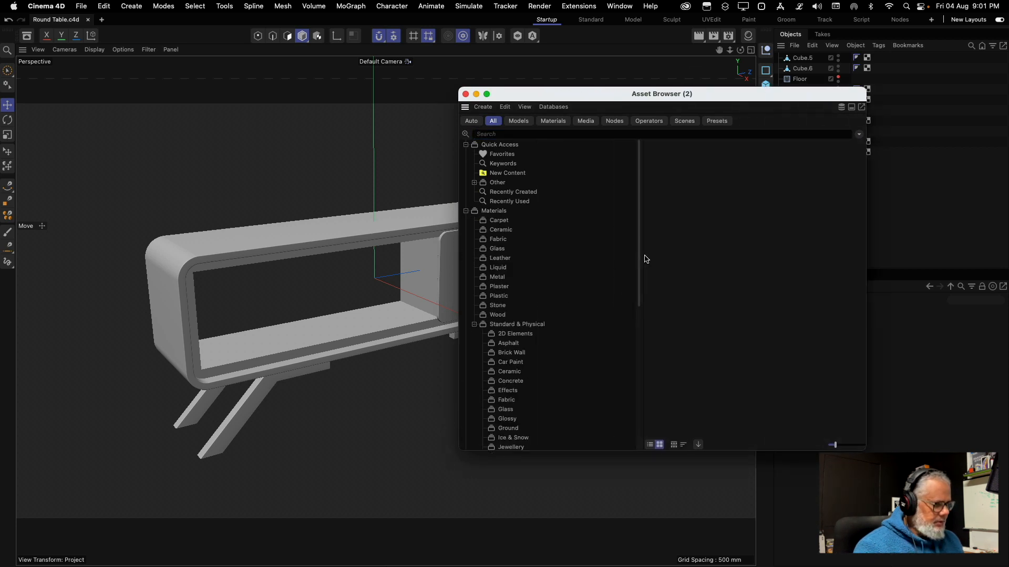
pyautogui.moveTo(640, 260); pyautogui.dragTo(641, 365)
pyautogui.click(506, 382)
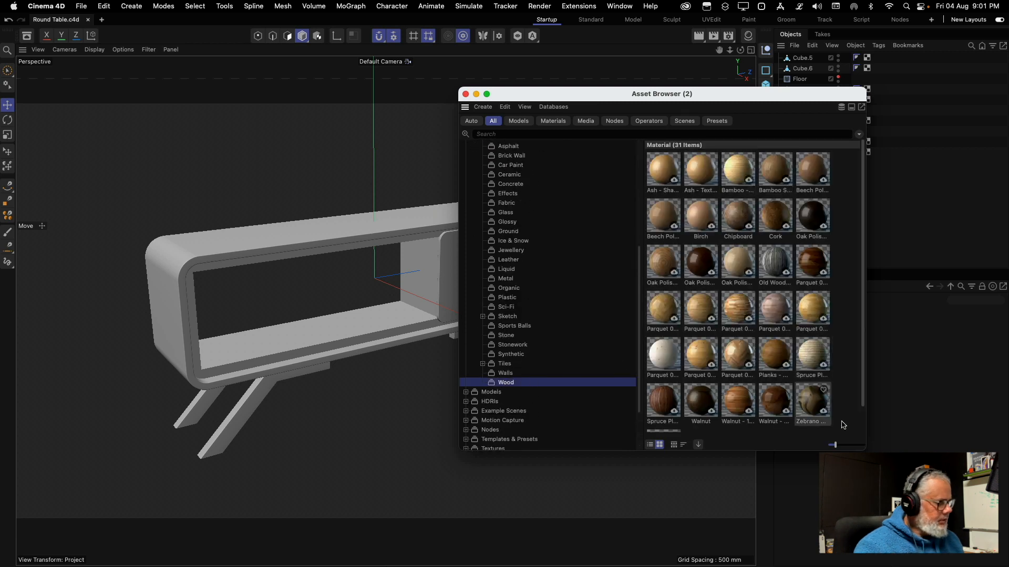
pyautogui.moveTo(832, 445); pyautogui.dragTo(851, 445)
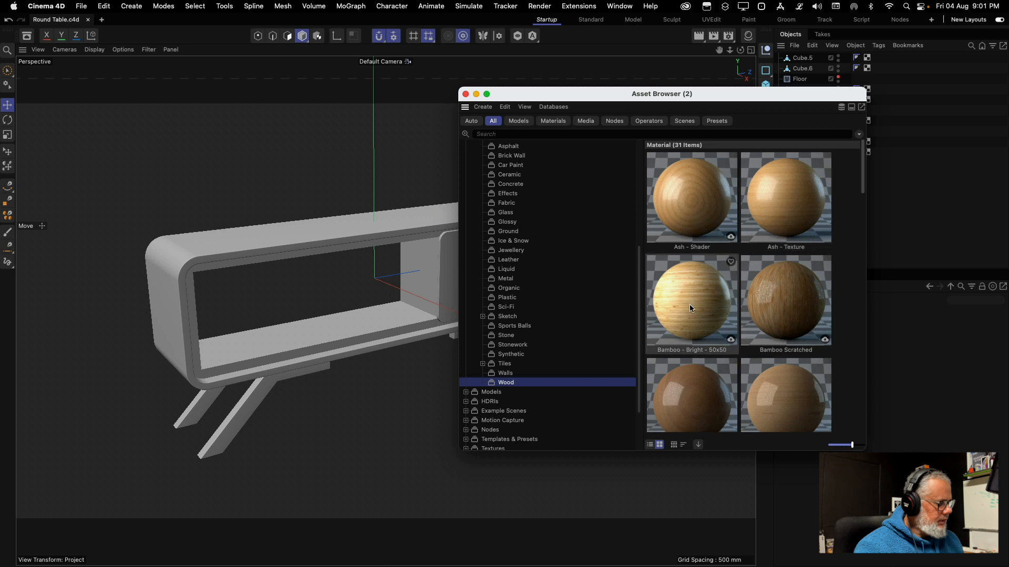
# Apply the Ash - Texture wood material to the outer shell Cube and the inner body Boole.1
pyautogui.click(786, 245)
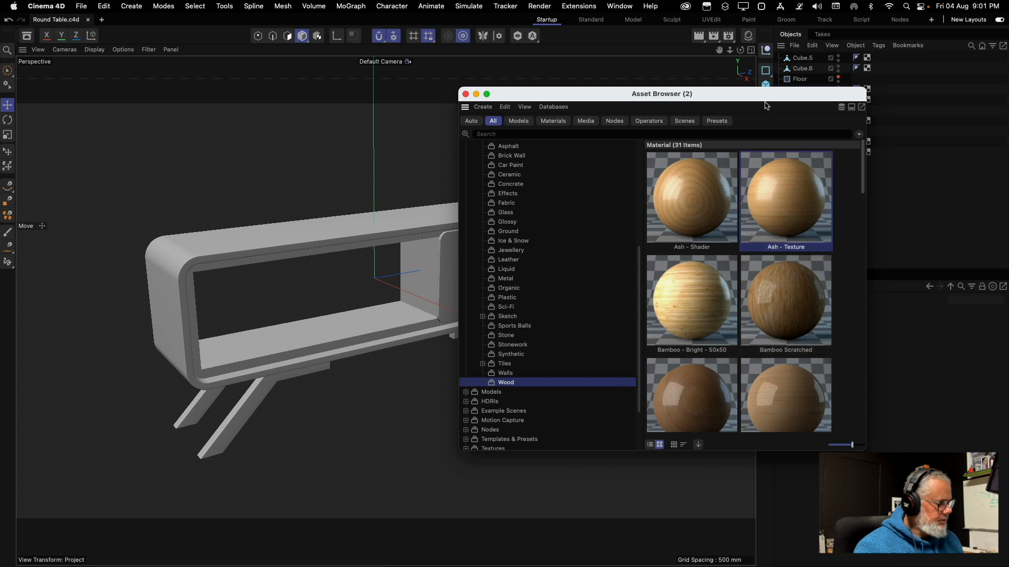
pyautogui.moveTo(762, 98); pyautogui.dragTo(601, 105)
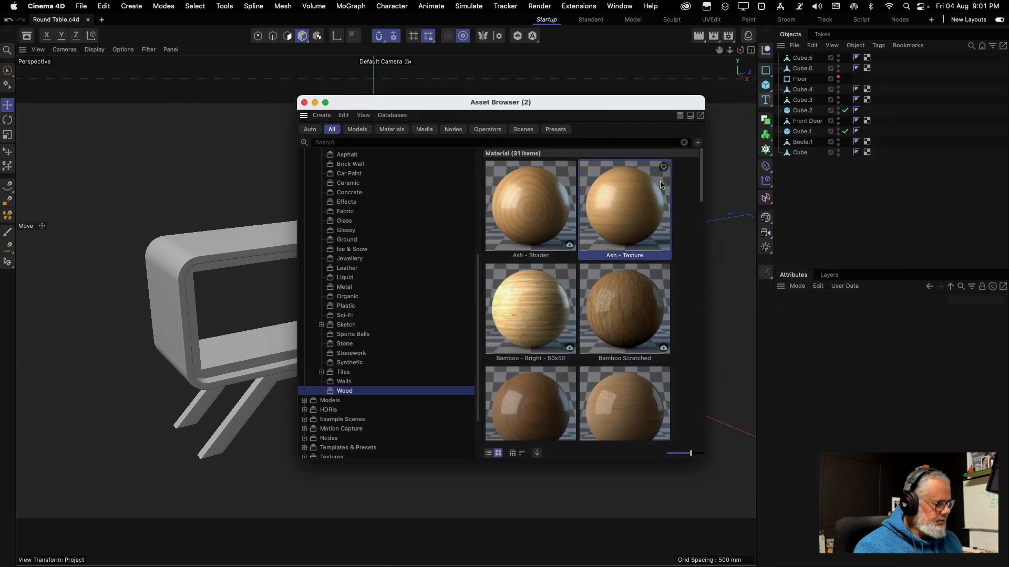
pyautogui.moveTo(639, 231); pyautogui.dragTo(208, 260)
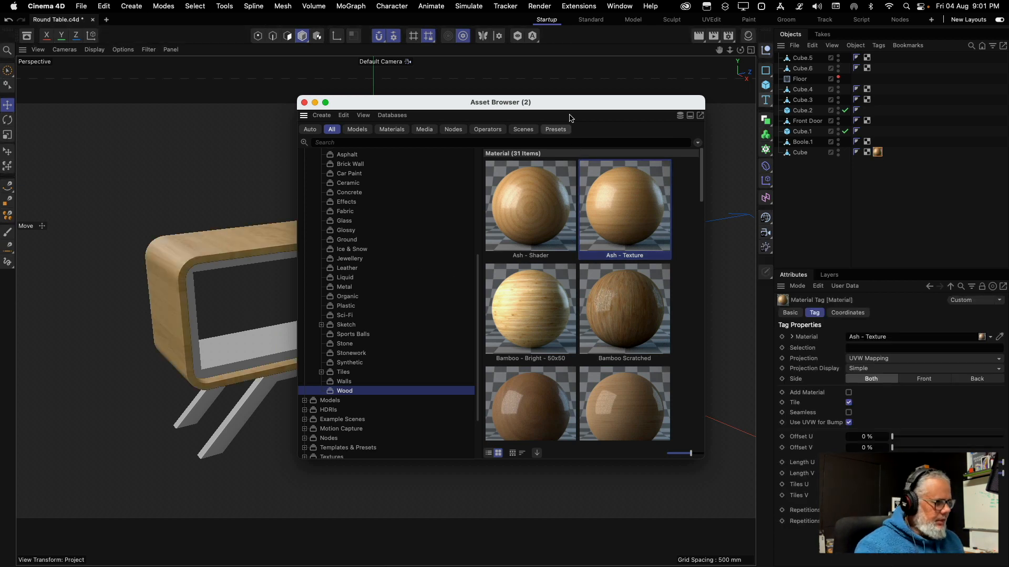
pyautogui.moveTo(573, 105); pyautogui.dragTo(716, 121)
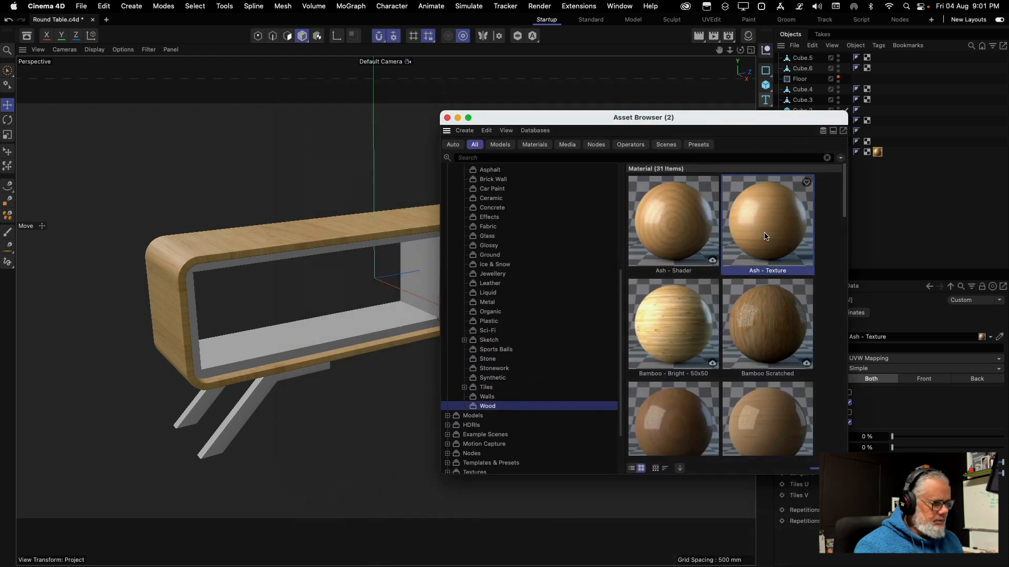
pyautogui.moveTo(764, 236); pyautogui.dragTo(346, 334)
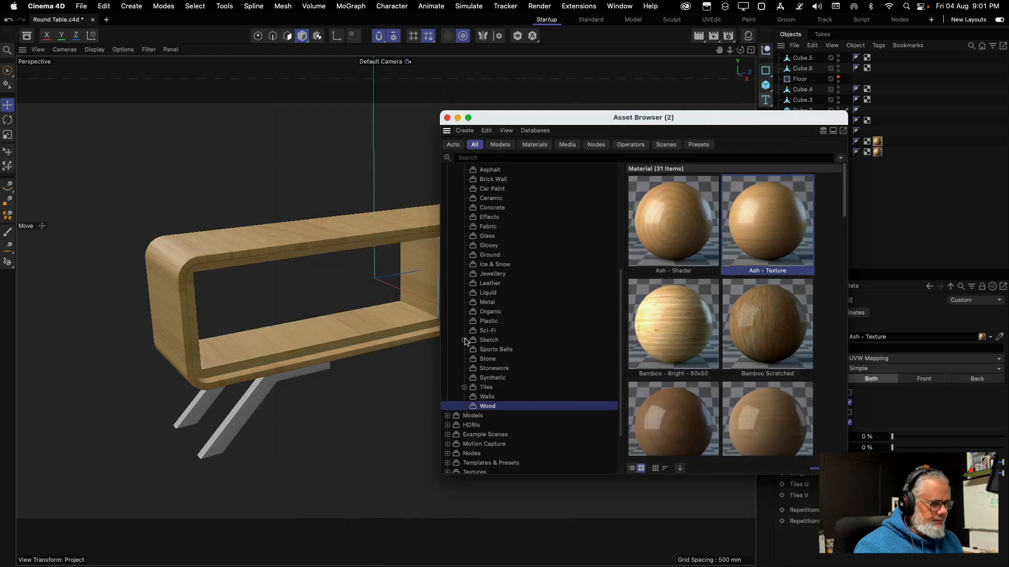
# Apply the Plastic Matte material from the Standard & Physical Plastic category to Front Door and close the Asset Browser
pyautogui.moveTo(552, 121); pyautogui.dragTo(654, 107)
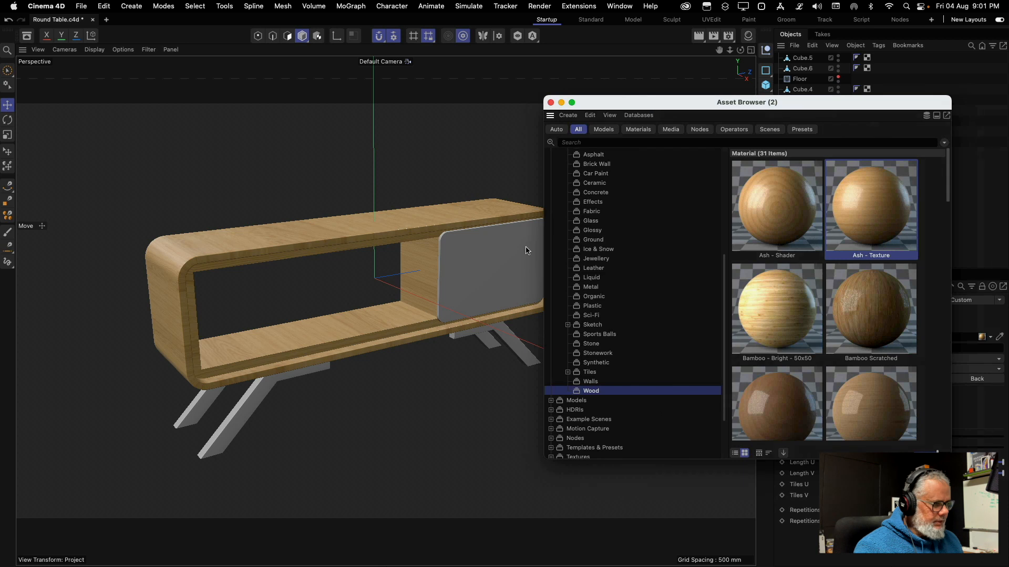
pyautogui.moveTo(786, 101); pyautogui.dragTo(547, 99)
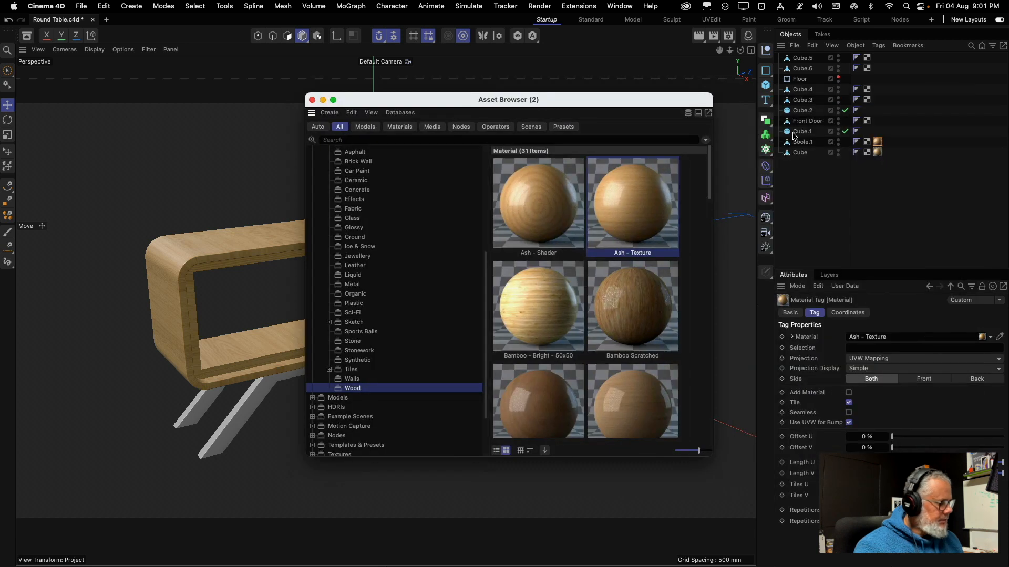
pyautogui.moveTo(629, 103); pyautogui.dragTo(720, 115)
pyautogui.moveTo(497, 112); pyautogui.dragTo(127, 114)
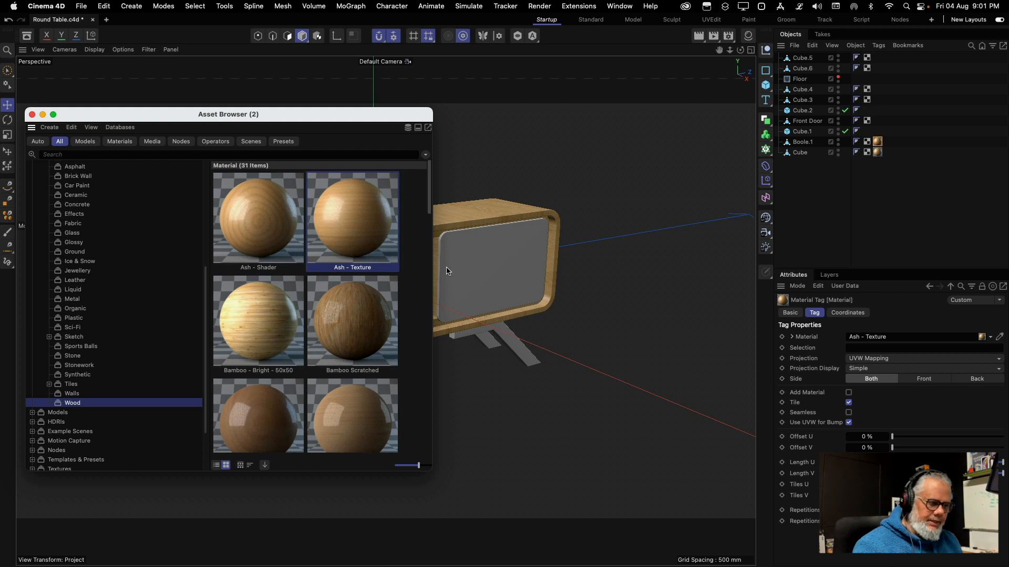
pyautogui.moveTo(429, 189); pyautogui.dragTo(443, 172)
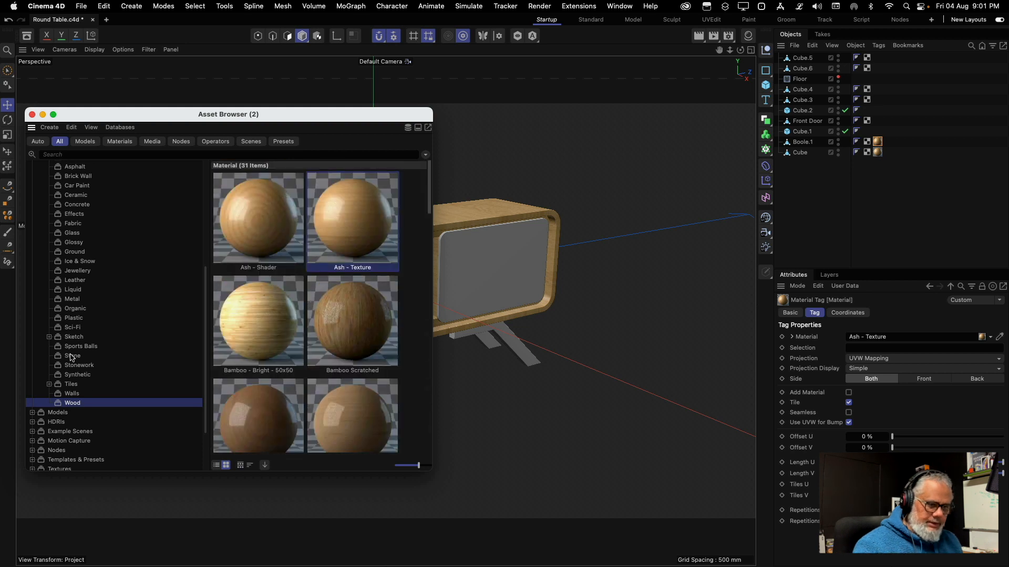
pyautogui.click(73, 319)
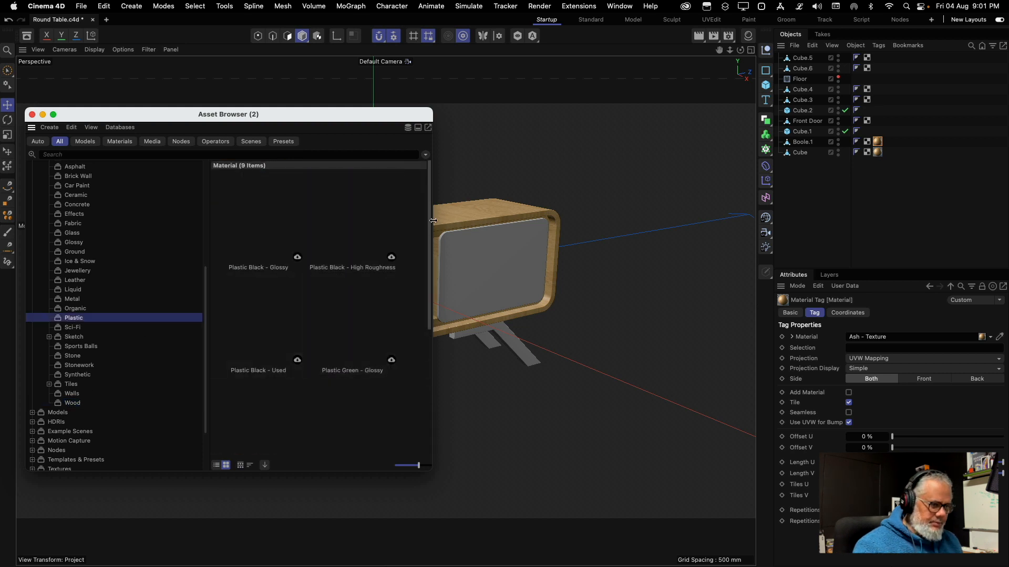
pyautogui.moveTo(431, 208); pyautogui.dragTo(428, 323)
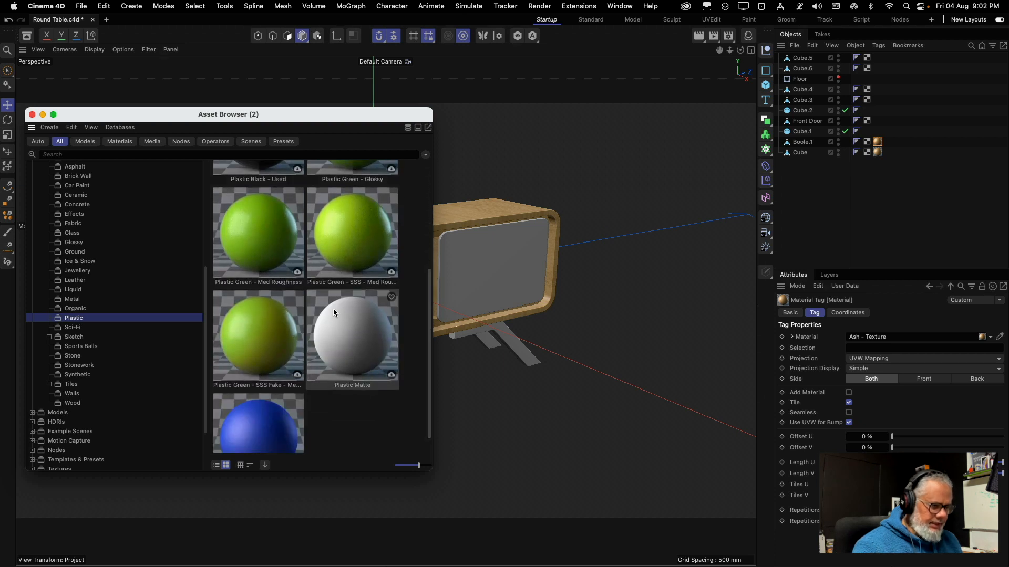
pyautogui.moveTo(331, 339); pyautogui.dragTo(482, 291)
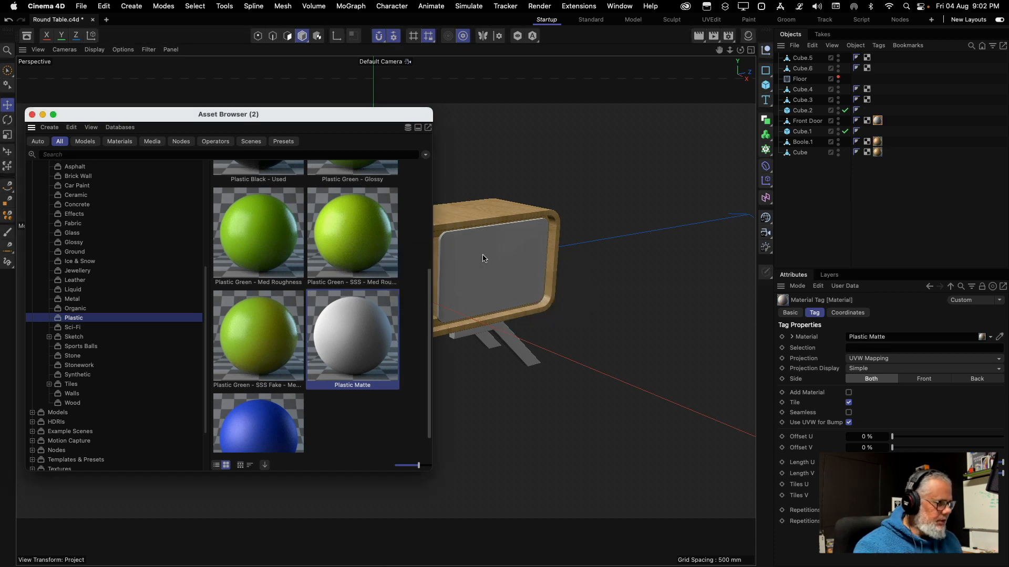
pyautogui.click(32, 114)
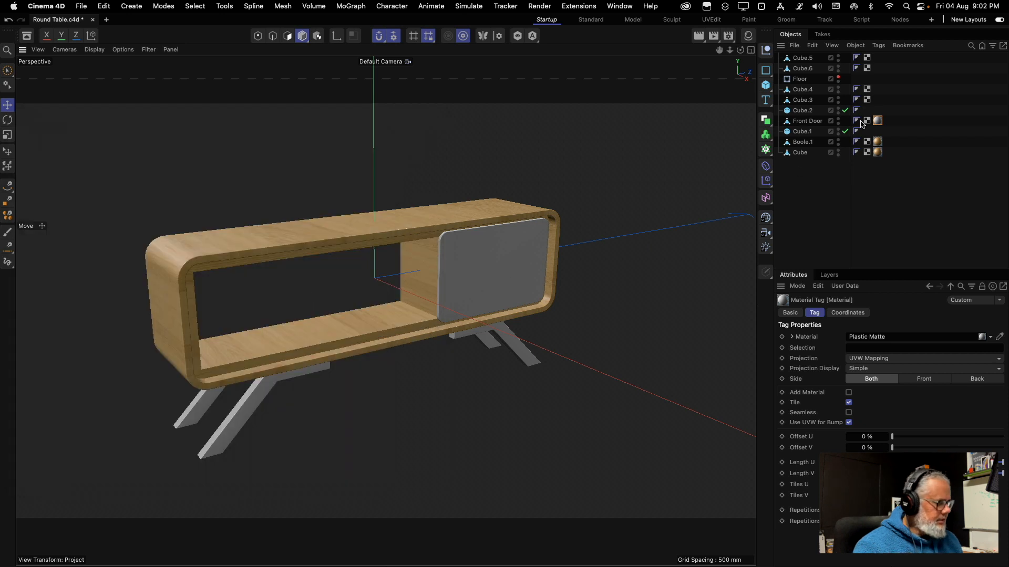
# With Front Door hidden in the viewport, rename the shelf Cube.1 as "shelf" and copy Boole.1's Ash - Texture material onto it
pyautogui.click(838, 120)
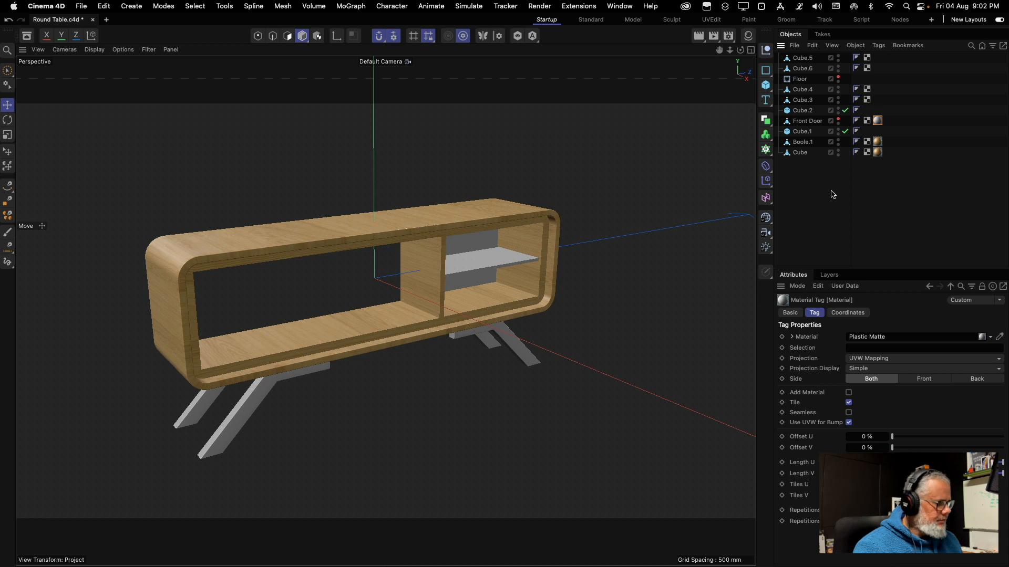
pyautogui.click(476, 271)
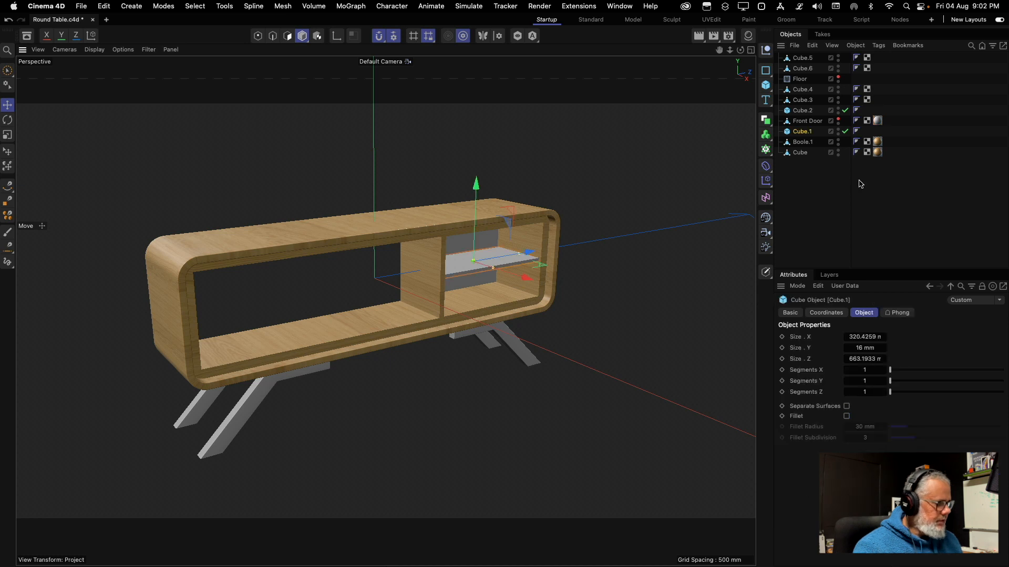
pyautogui.doubleClick(802, 132)
pyautogui.write('shel')
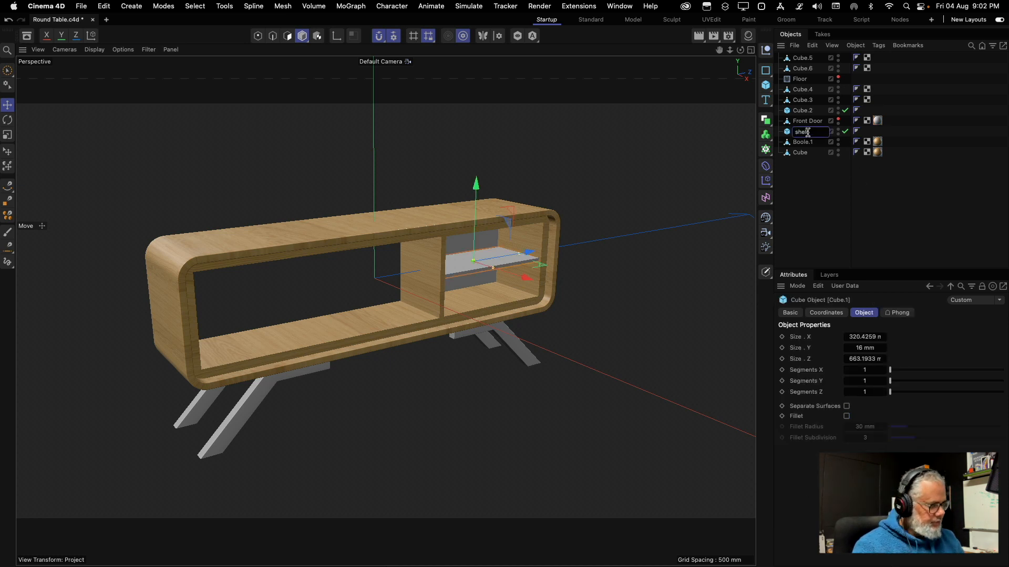
pyautogui.write('f')
pyautogui.press('Return')
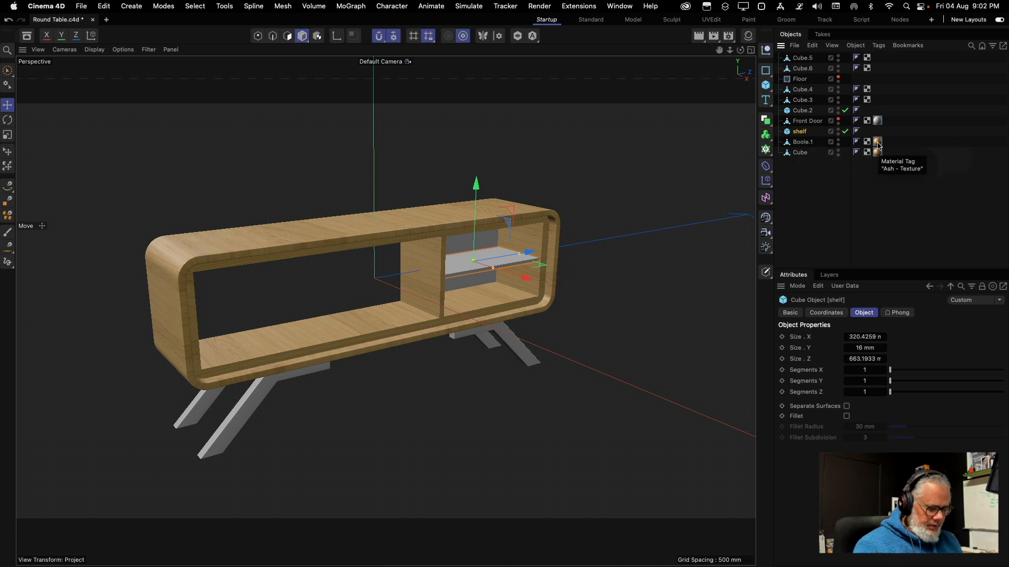
pyautogui.keyDown('ctrl'); pyautogui.moveTo(878, 146); pyautogui.dragTo(867, 131); pyautogui.keyUp('ctrl')
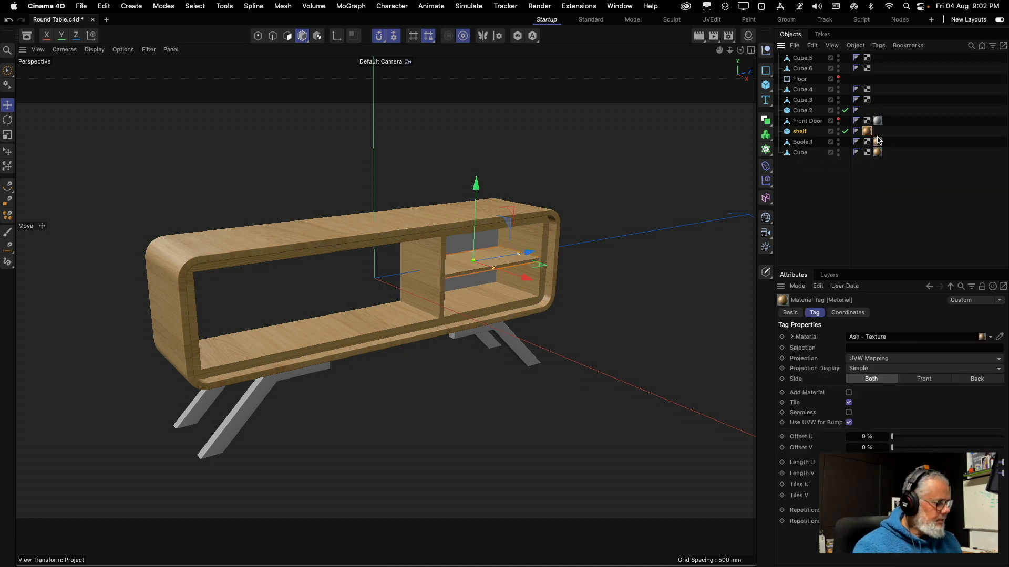
# Rename the back panel Cube.2 as "masonite" and copy Front Door's Plastic Matte material onto it
pyautogui.click(594, 194)
pyautogui.click(473, 248)
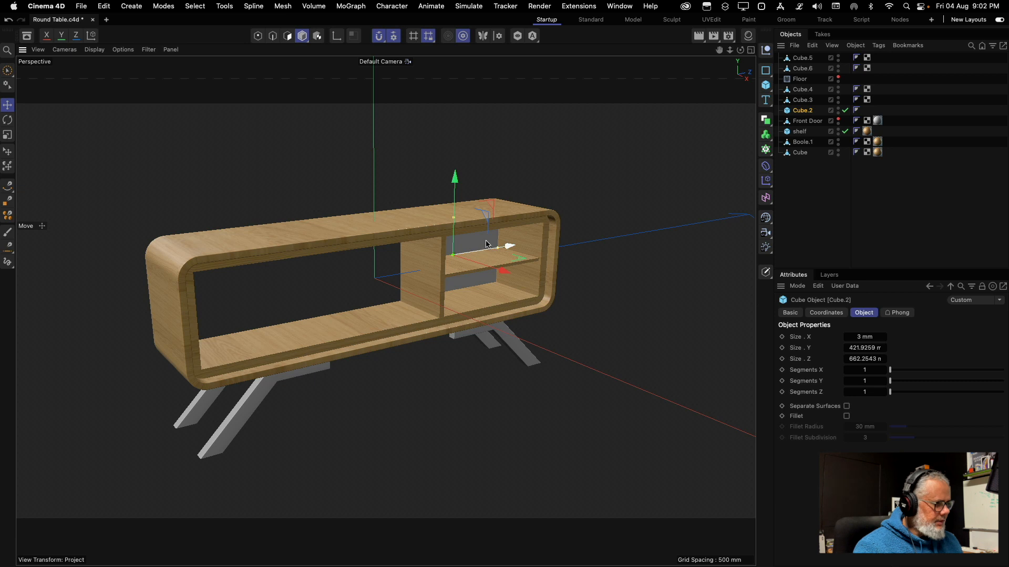
pyautogui.doubleClick(799, 111)
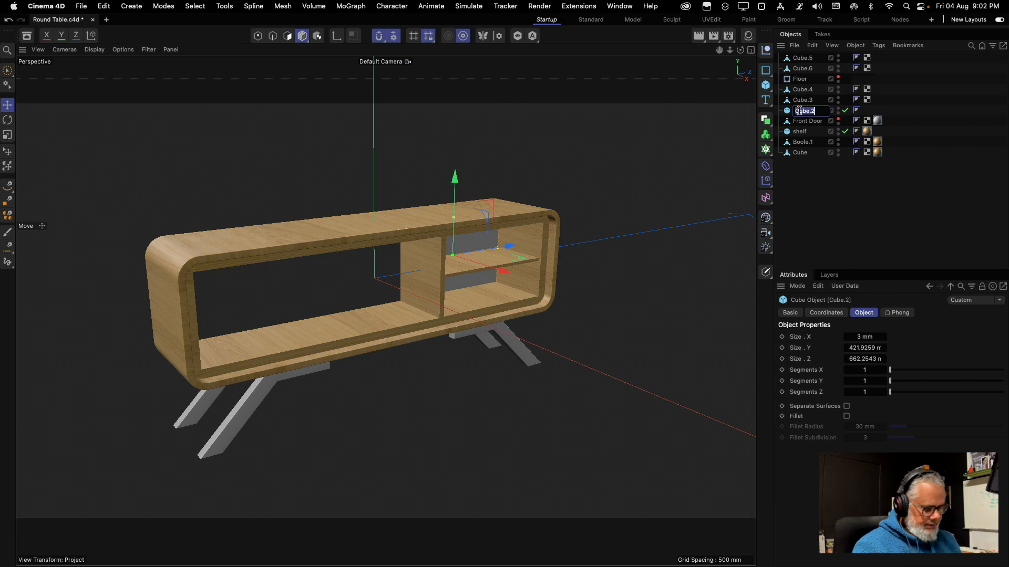
pyautogui.write('r')
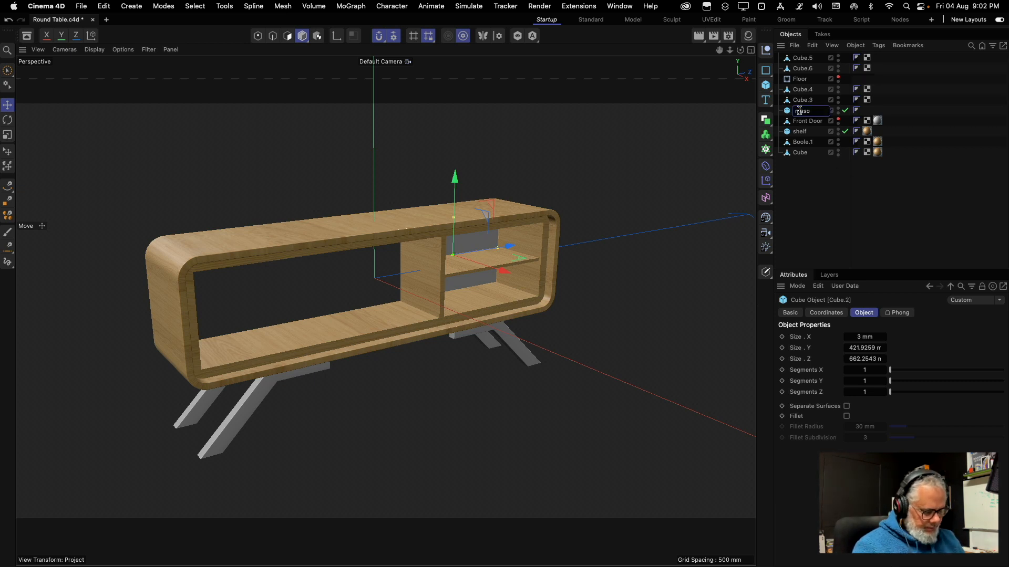
pyautogui.press('Return')
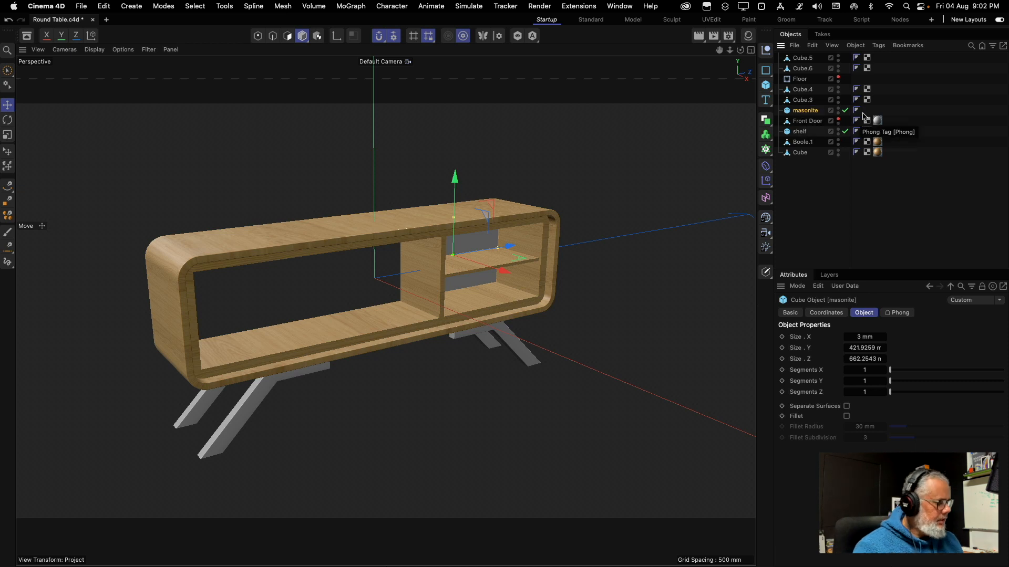
pyautogui.keyDown('ctrl'); pyautogui.moveTo(879, 123); pyautogui.dragTo(868, 111); pyautogui.keyUp('ctrl')
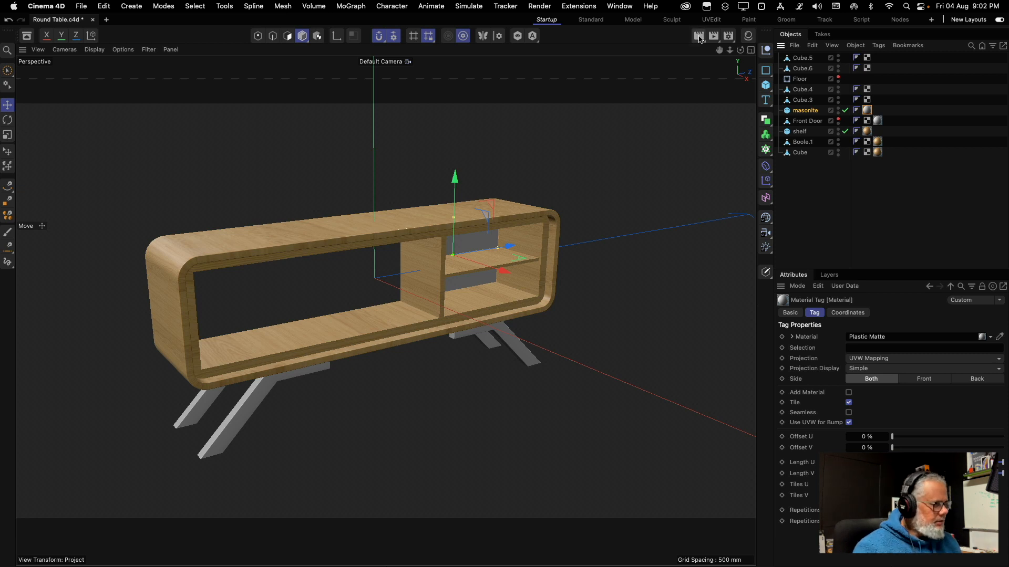
# Open the Asset Browser at the Metal category of the Standard & Physical materials
pyautogui.click(620, 6)
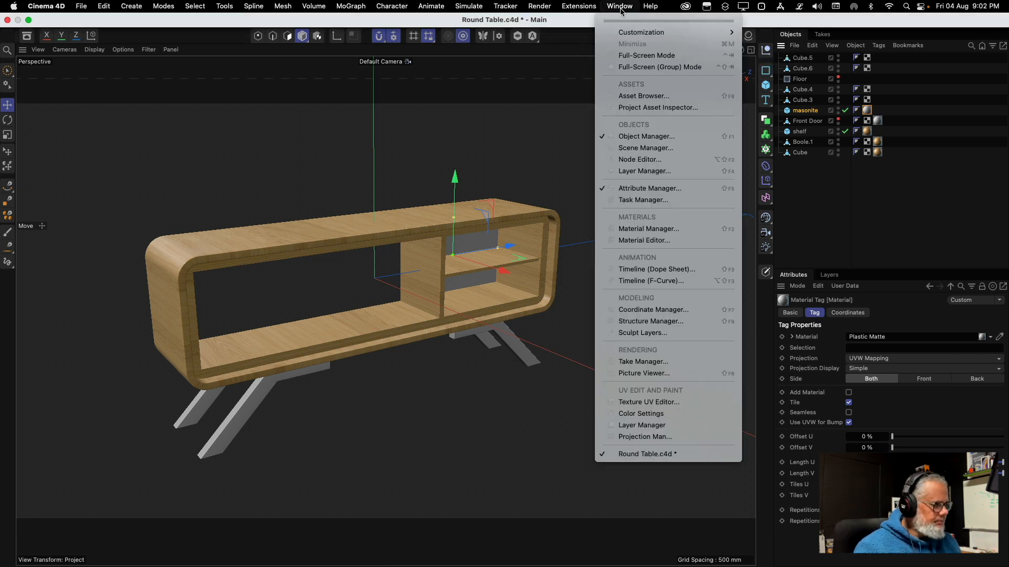
pyautogui.click(642, 97)
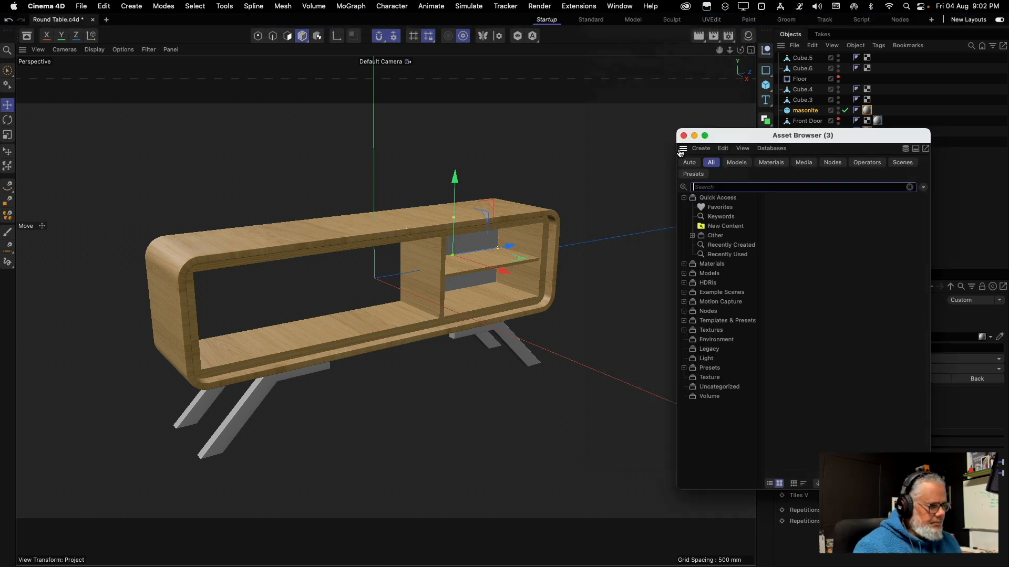
pyautogui.moveTo(752, 142); pyautogui.dragTo(535, 84)
pyautogui.click(482, 208)
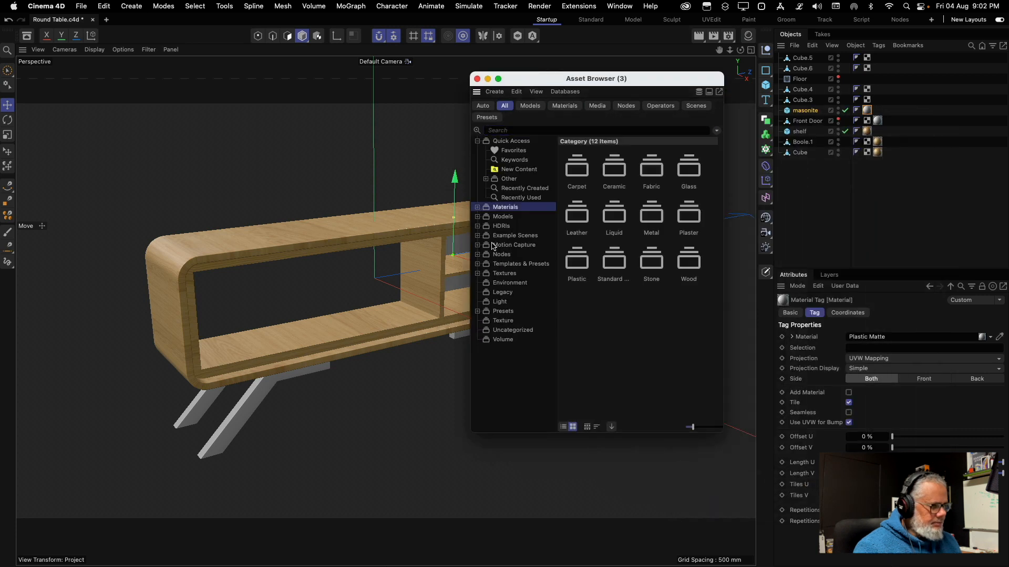
pyautogui.click(478, 207)
pyautogui.click(486, 321)
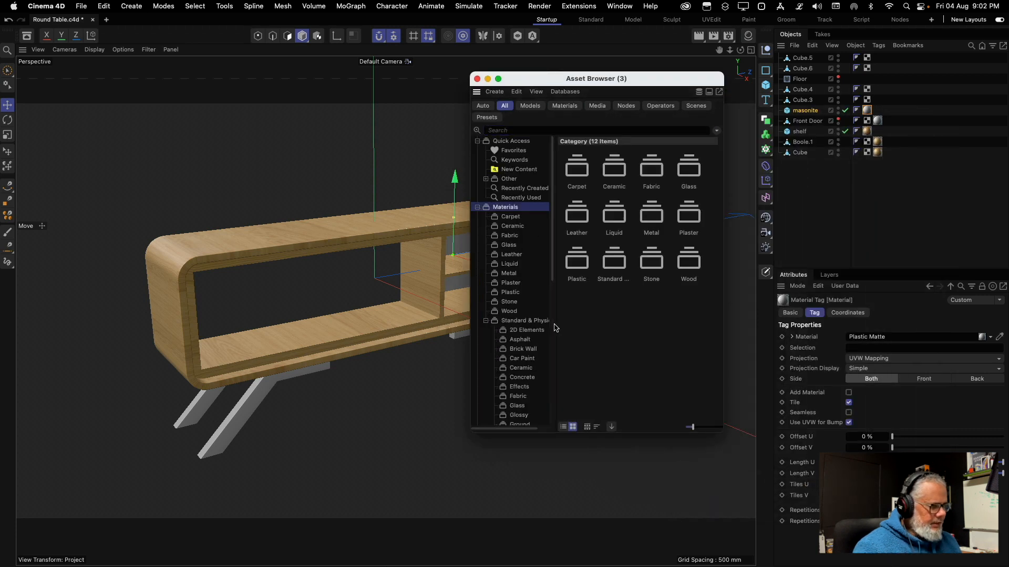
pyautogui.moveTo(555, 325); pyautogui.dragTo(608, 316)
pyautogui.scroll(-2, 548, 270)
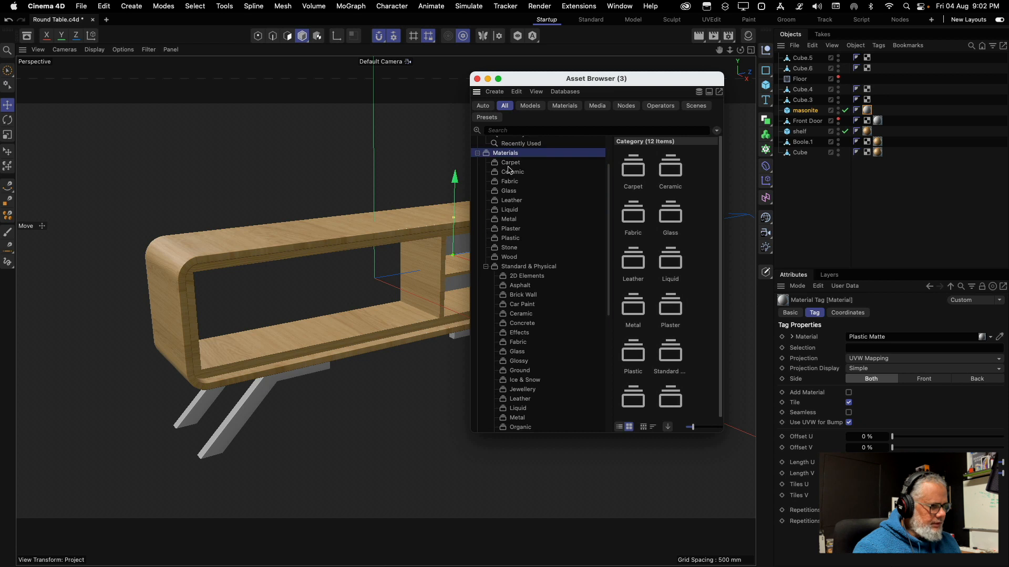
pyautogui.moveTo(608, 225); pyautogui.dragTo(610, 295)
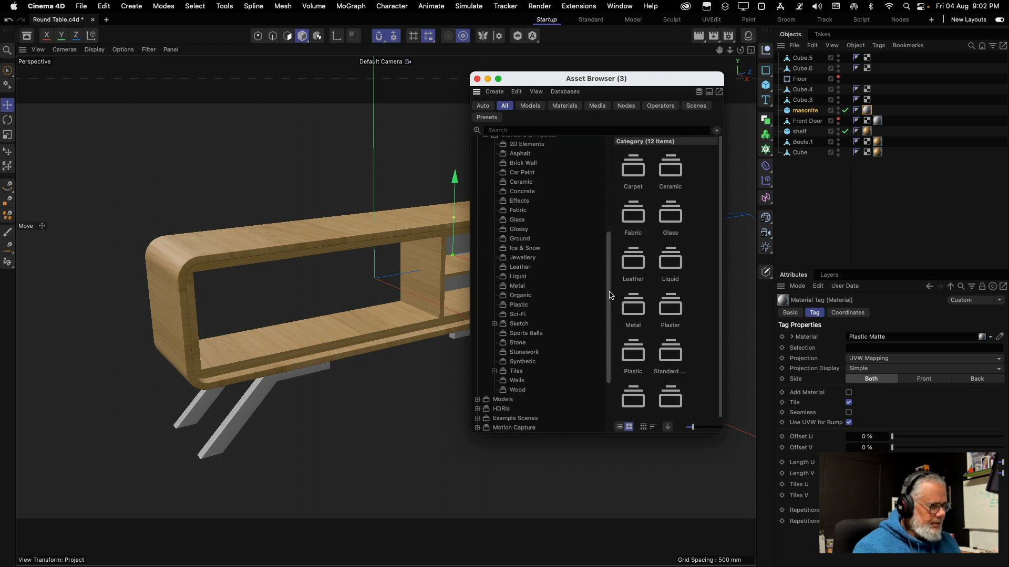
pyautogui.click(514, 288)
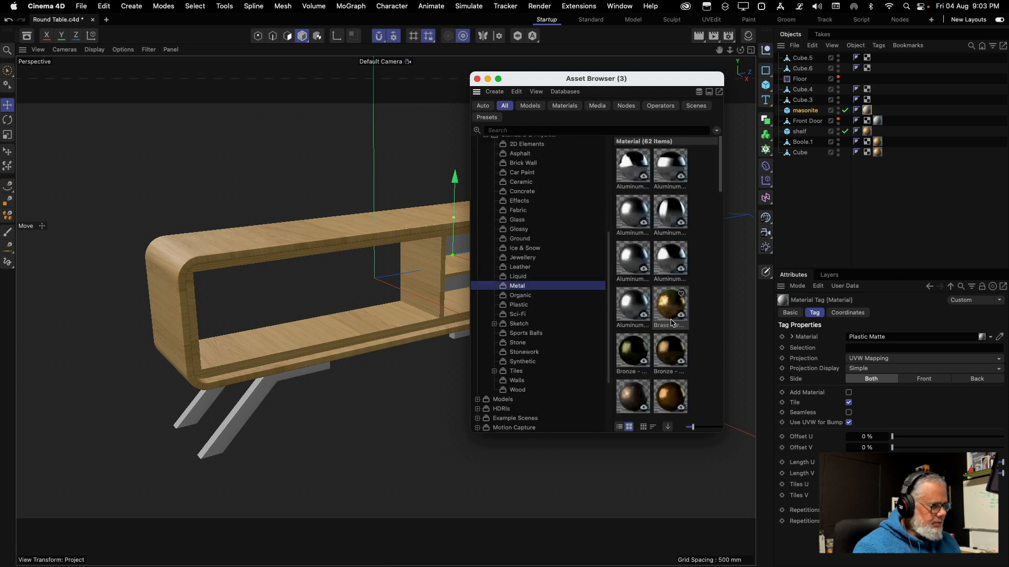
# Enlarge the Asset Browser and its thumbnails, and position it so the cabinet's front legs stay visible
pyautogui.moveTo(722, 431); pyautogui.dragTo(924, 437)
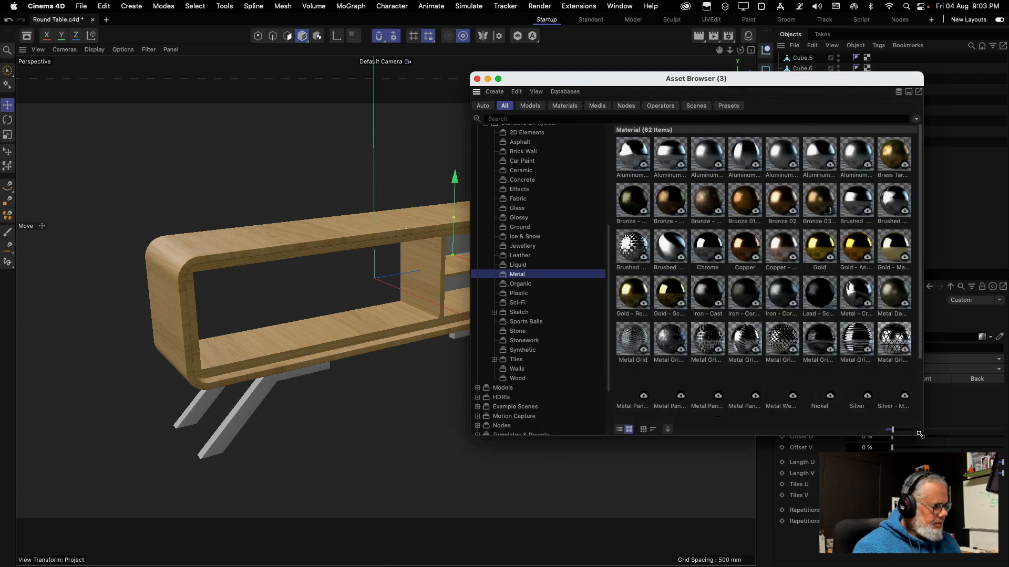
pyautogui.click(904, 431)
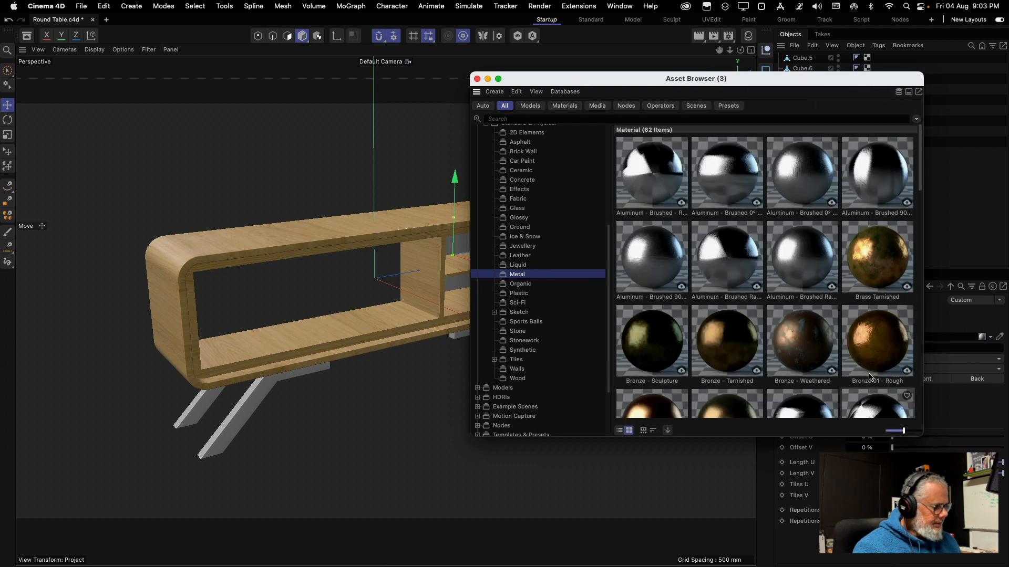
pyautogui.moveTo(746, 74)
pyautogui.mouseDown()
pyautogui.moveTo(523, 37)
pyautogui.moveTo(573, 50)
pyautogui.moveTo(555, 38)
pyautogui.mouseUp()
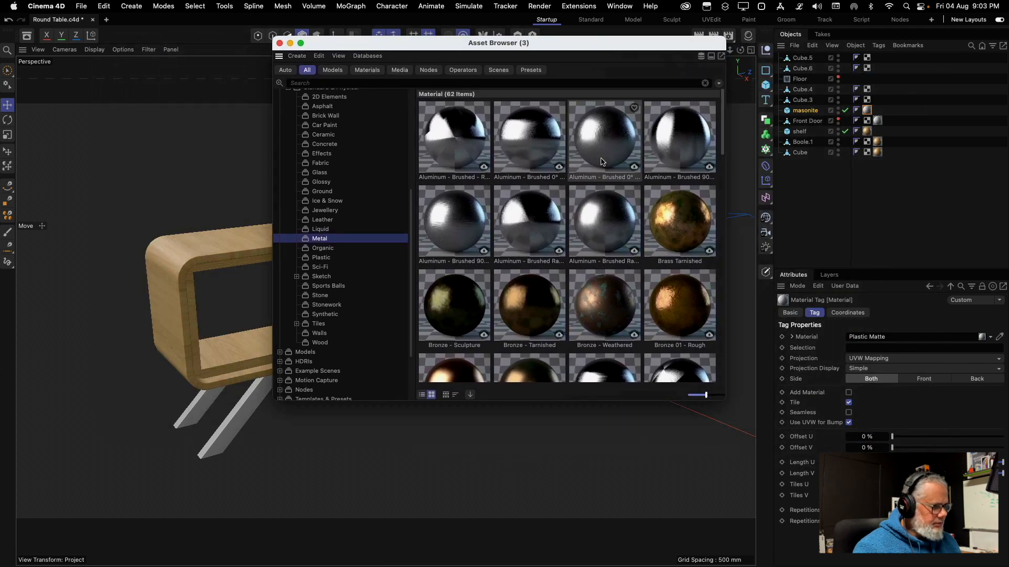
# Look through the metal materials and try Iron - Cast on the front leg Cube.3
pyautogui.scroll(-5, 718, 176)
pyautogui.moveTo(718, 176); pyautogui.dragTo(718, 238)
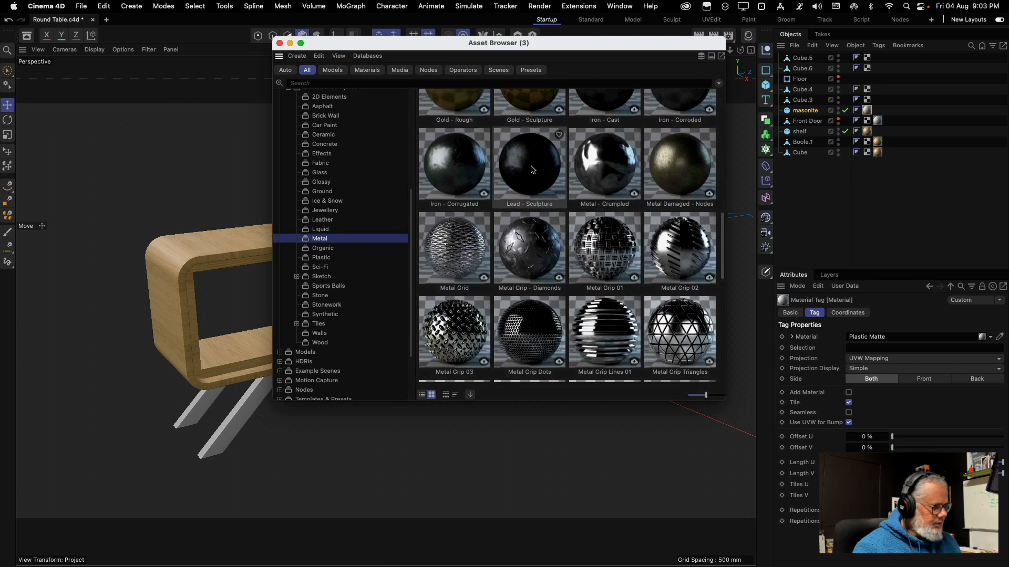
pyautogui.click(539, 181)
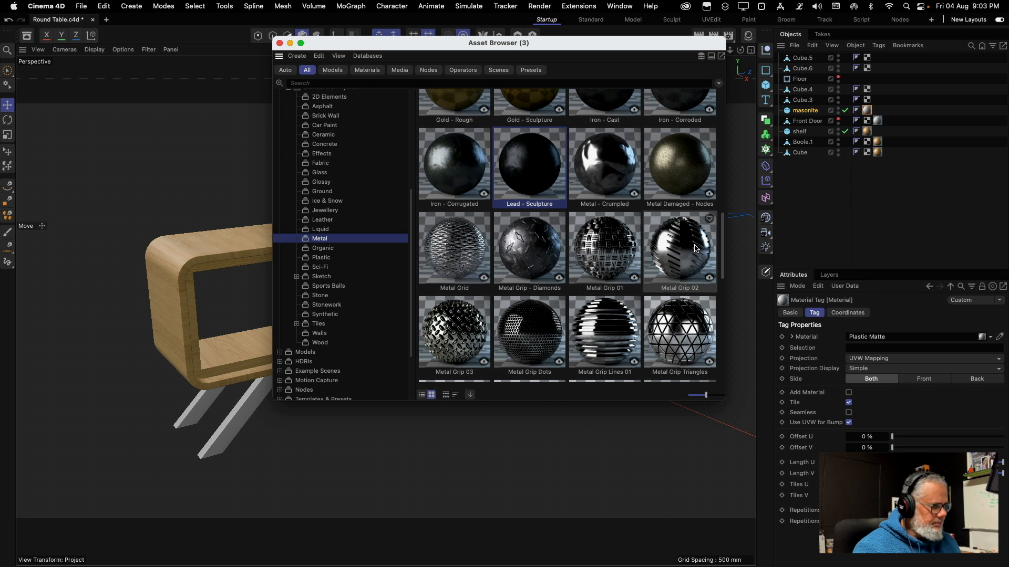
pyautogui.moveTo(722, 252); pyautogui.dragTo(718, 374)
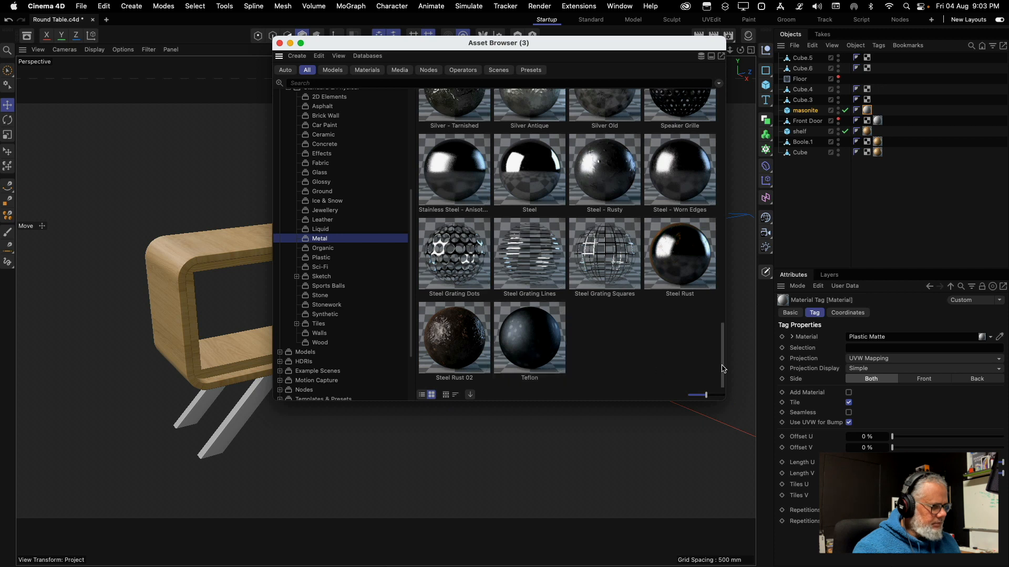
pyautogui.moveTo(723, 361); pyautogui.dragTo(714, 250)
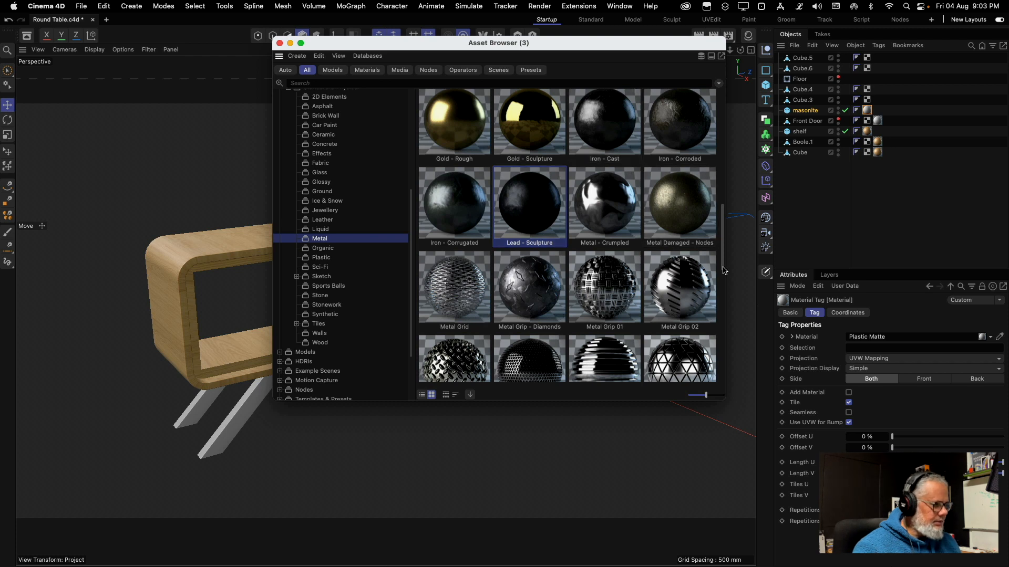
pyautogui.scroll(3, 611, 256)
pyautogui.click(611, 256)
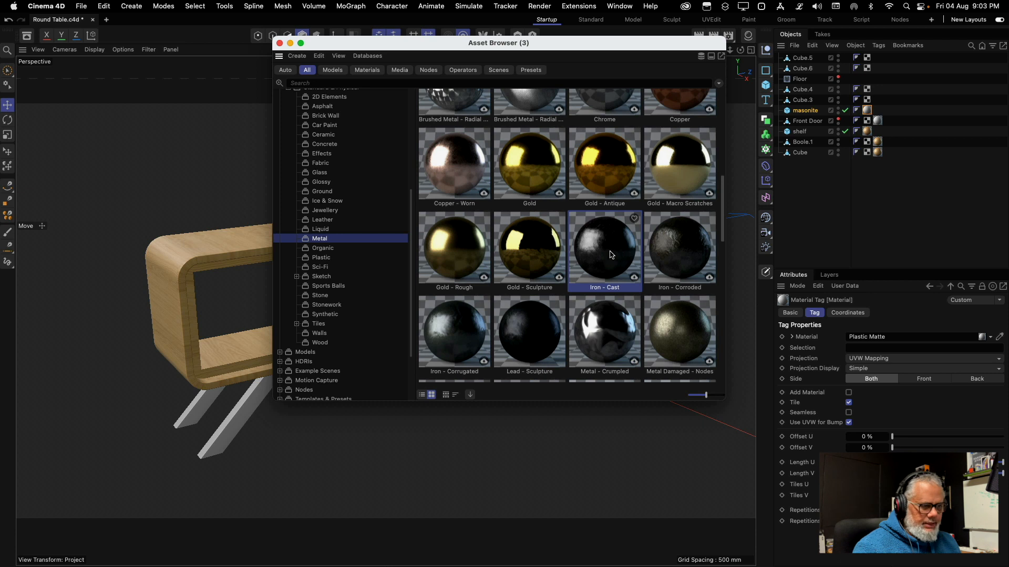
pyautogui.moveTo(609, 254); pyautogui.dragTo(256, 411)
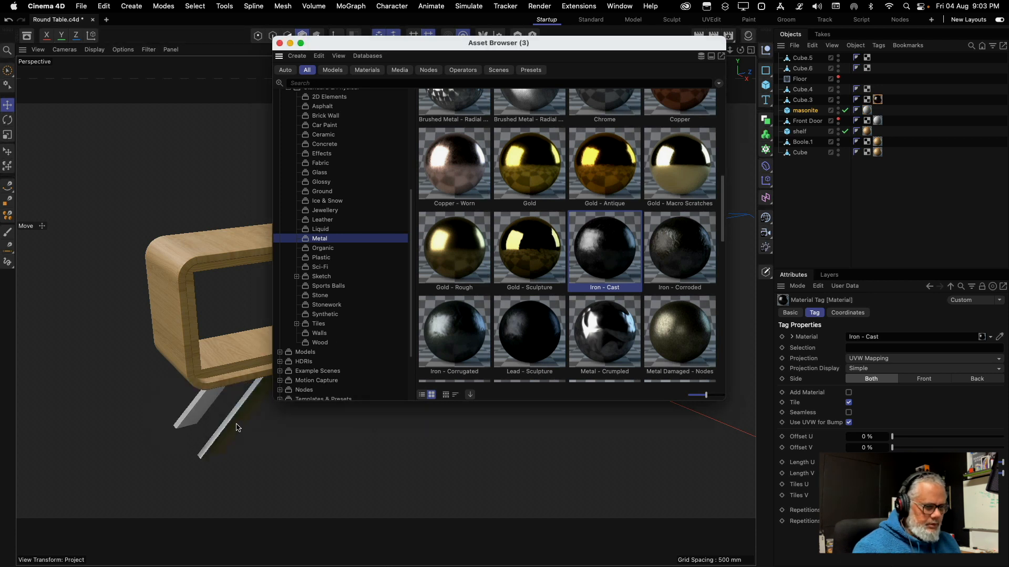
# Close the Asset Browser and render the viewport to check the leg material
pyautogui.click(279, 42)
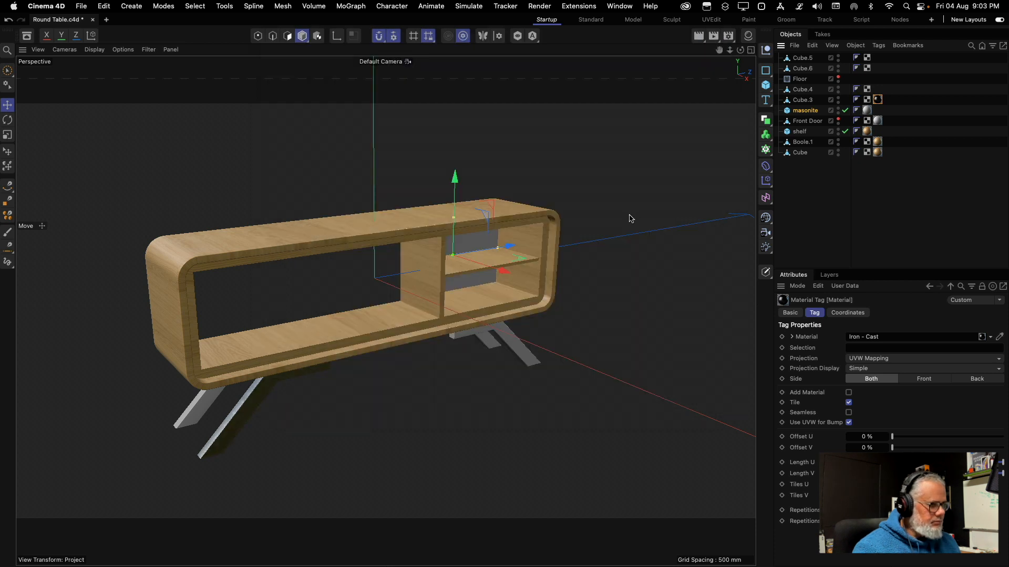
pyautogui.click(699, 35)
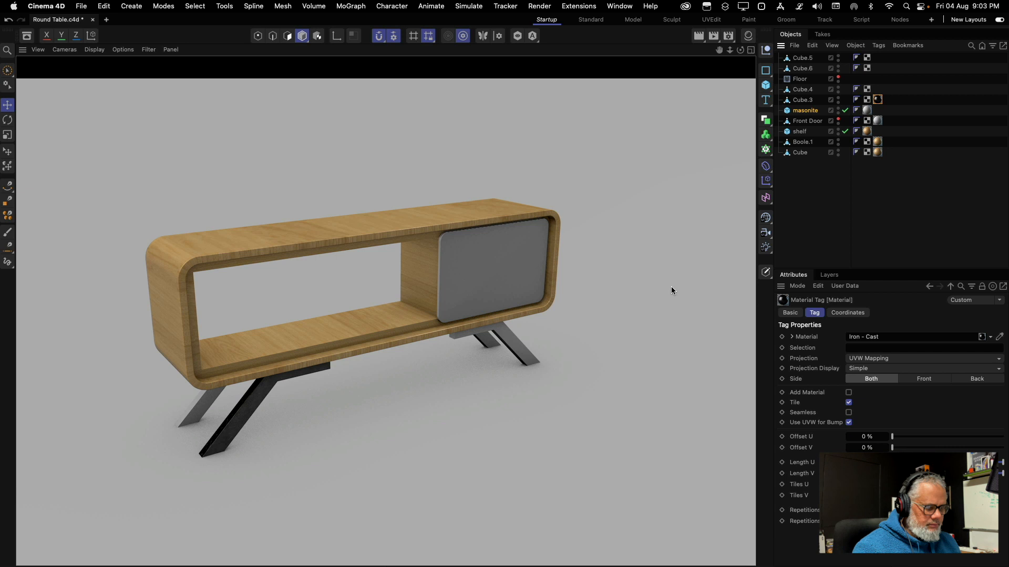
pyautogui.keyDown('alt'); pyautogui.moveTo(229, 410); pyautogui.dragTo(522, 344); pyautogui.keyUp('alt')
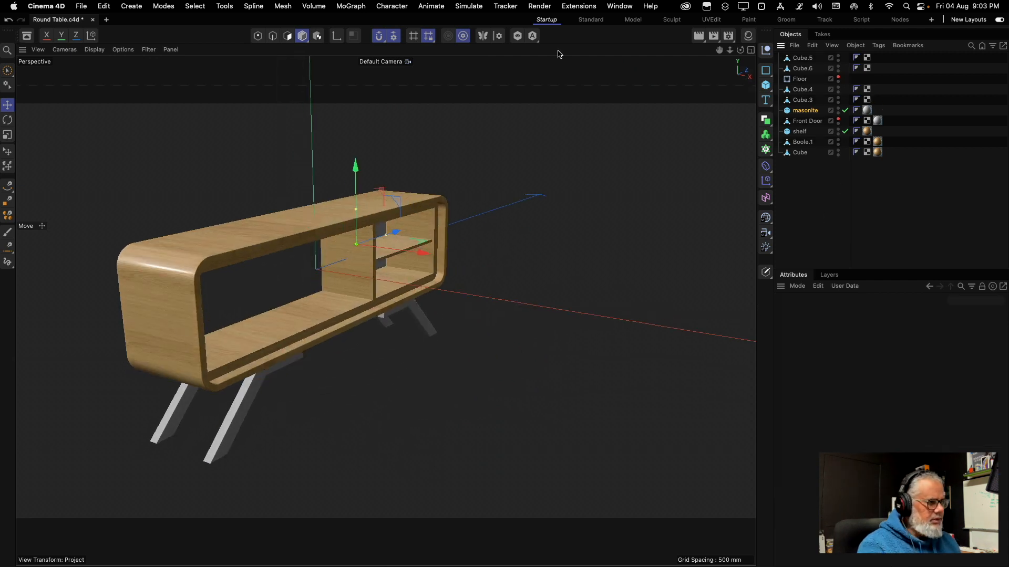
pyautogui.click(616, 7)
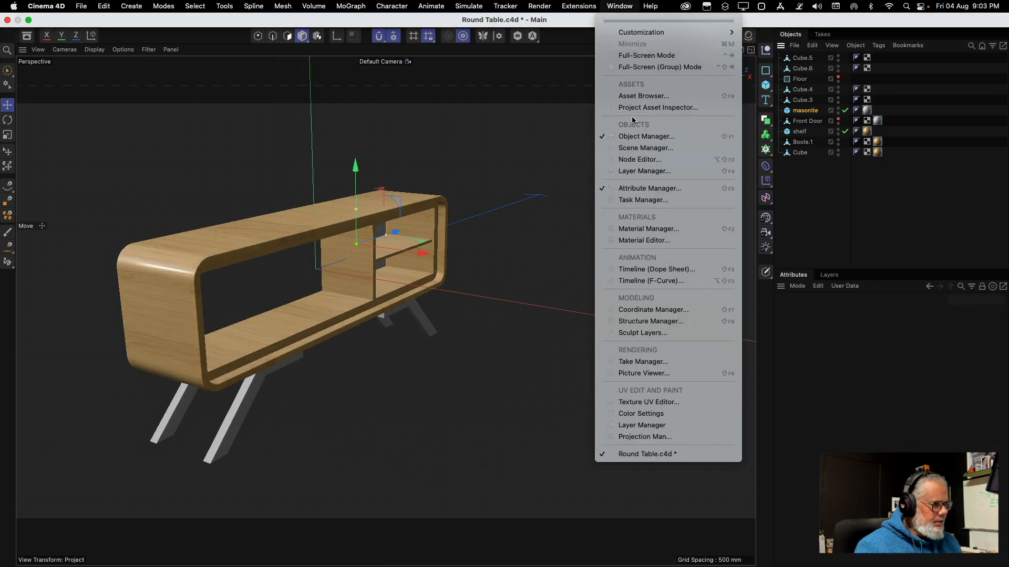
pyautogui.click(633, 96)
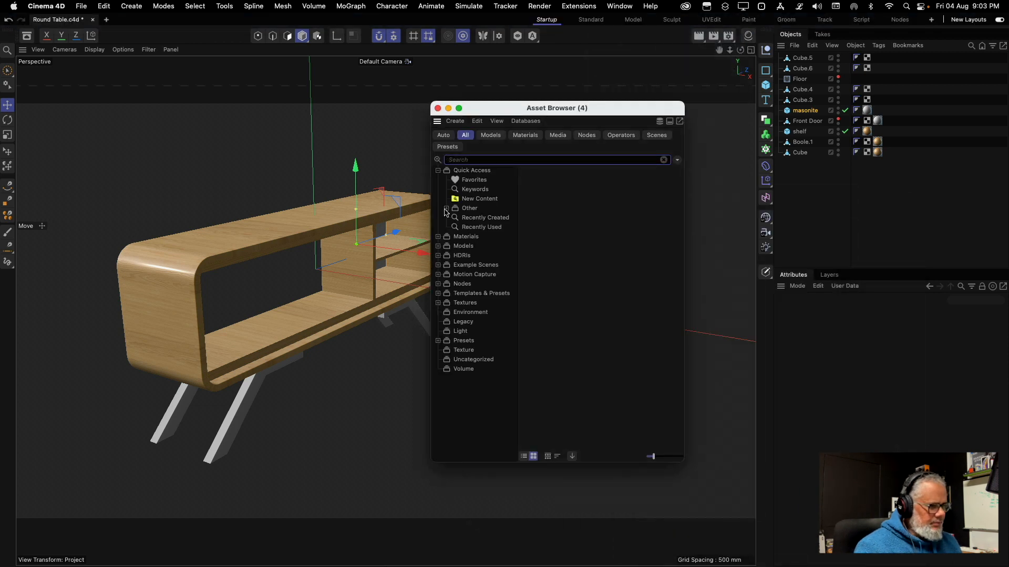
pyautogui.click(438, 108)
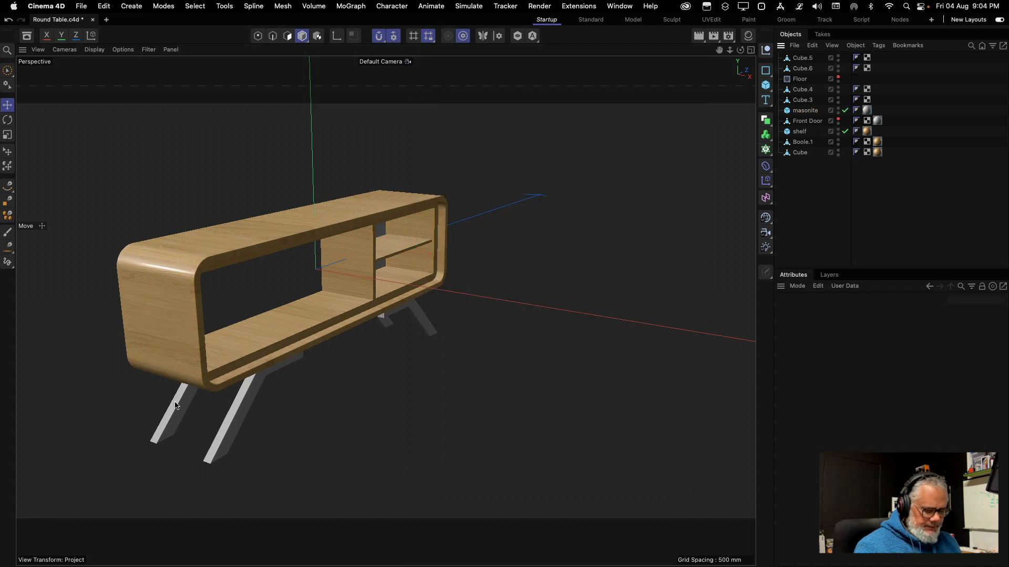
# Show the Material Manager and create a new standard material named "legs"
pyautogui.keyDown('alt'); pyautogui.moveTo(227, 410); pyautogui.dragTo(289, 394, button='right'); pyautogui.keyUp('alt')
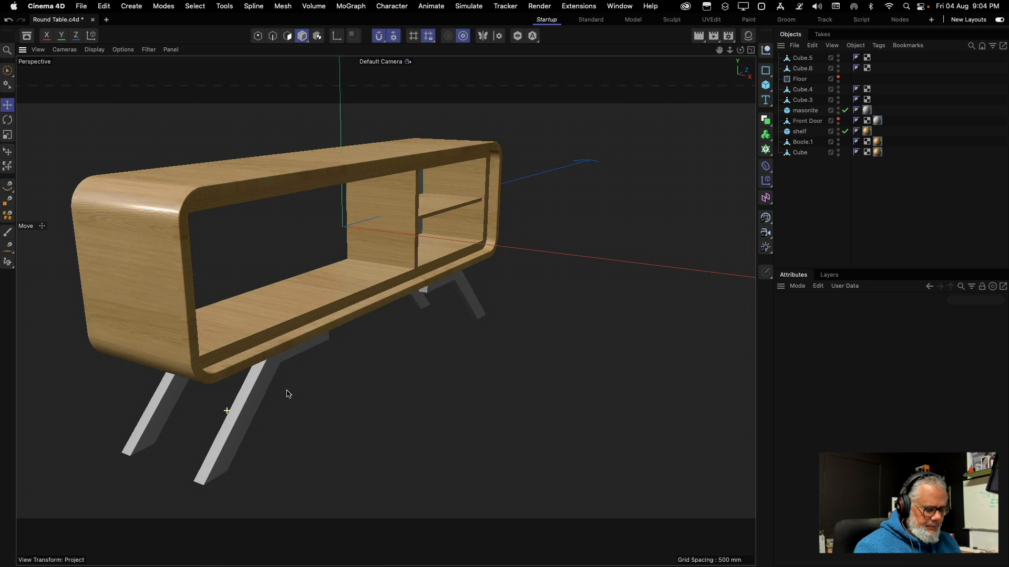
pyautogui.keyDown('alt'); pyautogui.moveTo(256, 383); pyautogui.dragTo(271, 420); pyautogui.keyUp('alt')
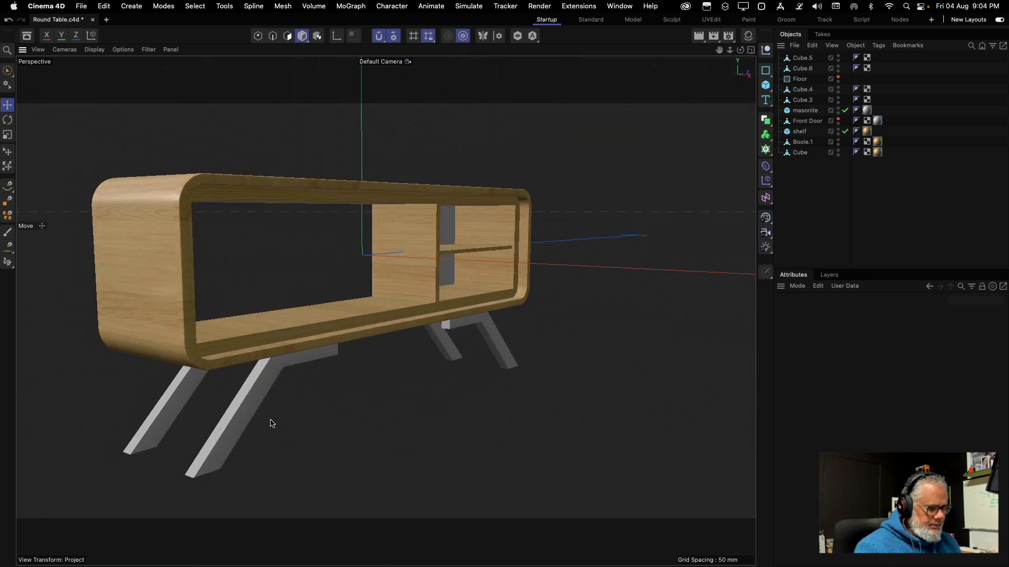
pyautogui.click(747, 35)
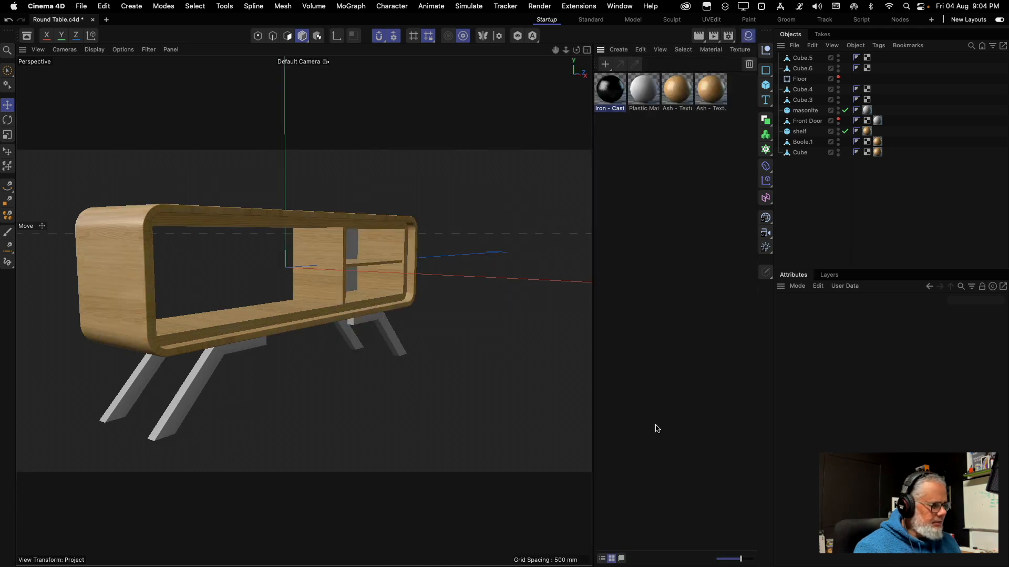
pyautogui.click(606, 65)
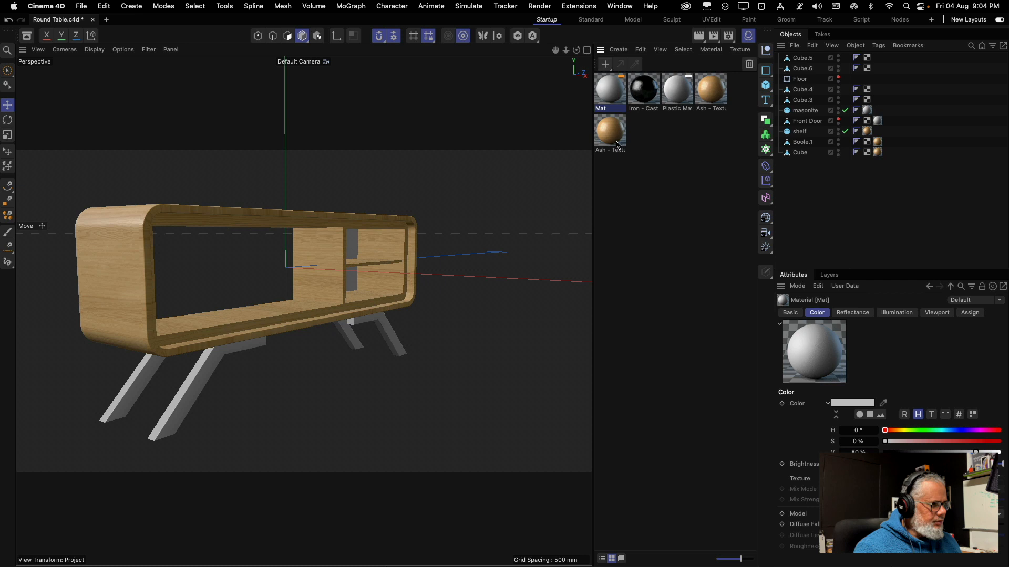
pyautogui.doubleClick(609, 108)
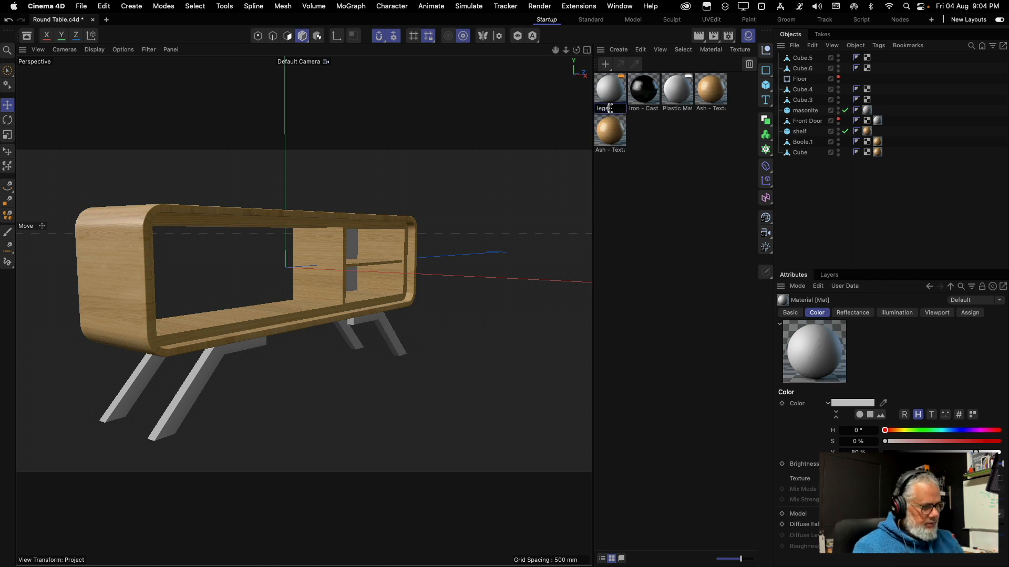
pyautogui.press('Return')
# Edit the legs material, darkening its color to a V value of 7%, and open its Reflectance settings
pyautogui.doubleClick(611, 96)
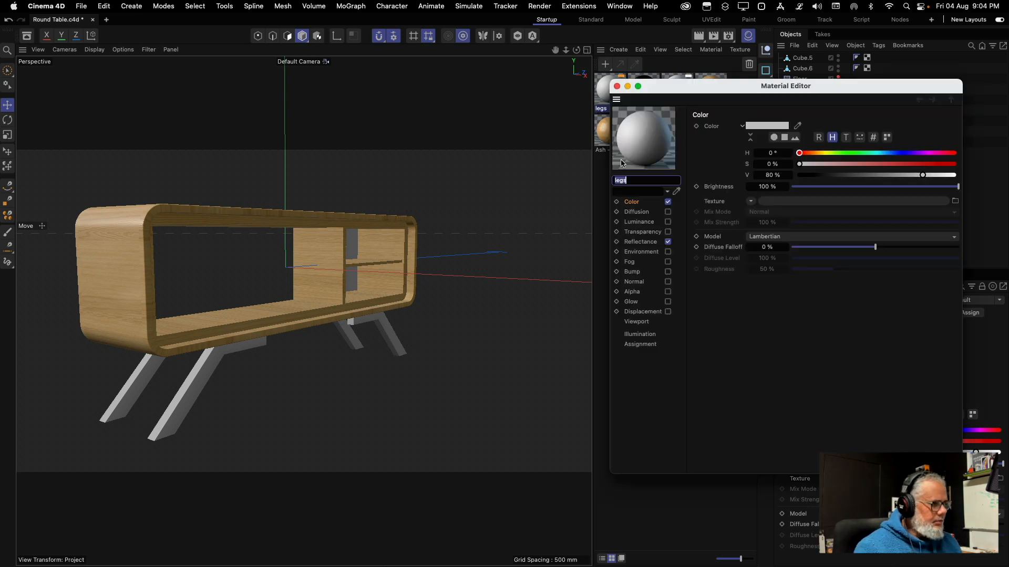
pyautogui.moveTo(733, 88); pyautogui.dragTo(623, 114)
pyautogui.moveTo(747, 205); pyautogui.dragTo(699, 204)
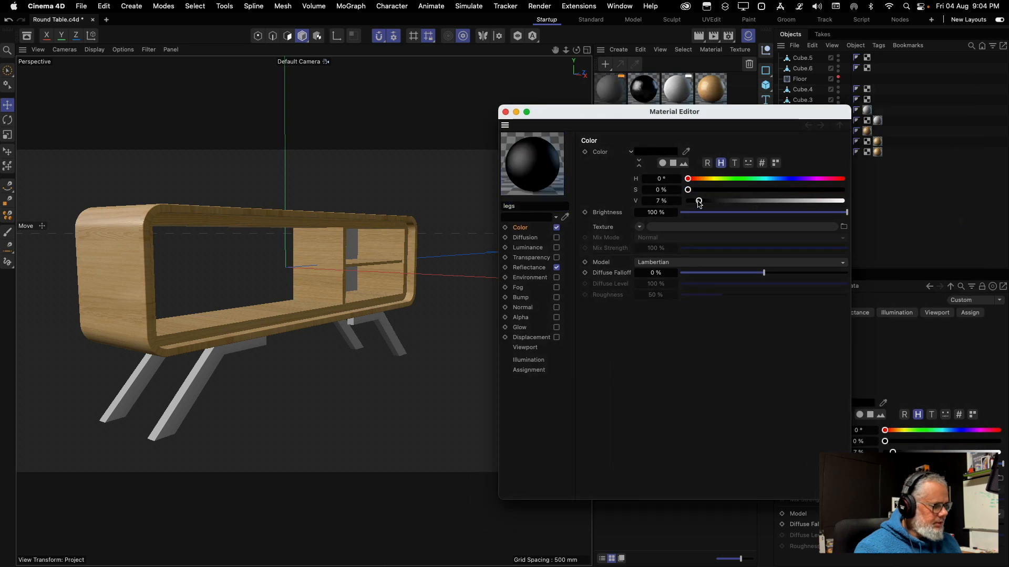
pyautogui.click(527, 272)
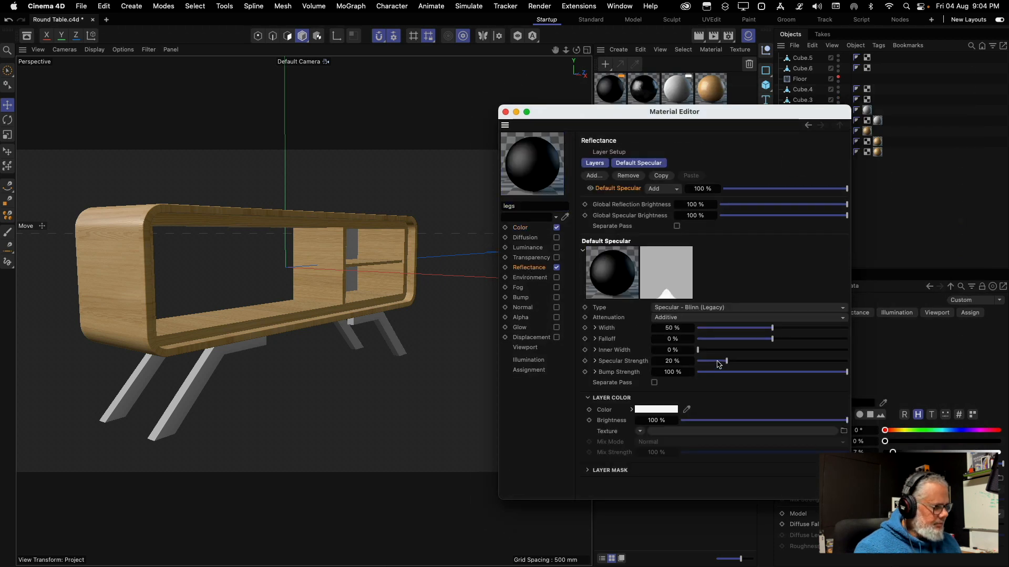
# Adjust the legs material's default specular to width 57%, falloff -10% and specular strength 81%
pyautogui.moveTo(718, 364); pyautogui.dragTo(792, 363)
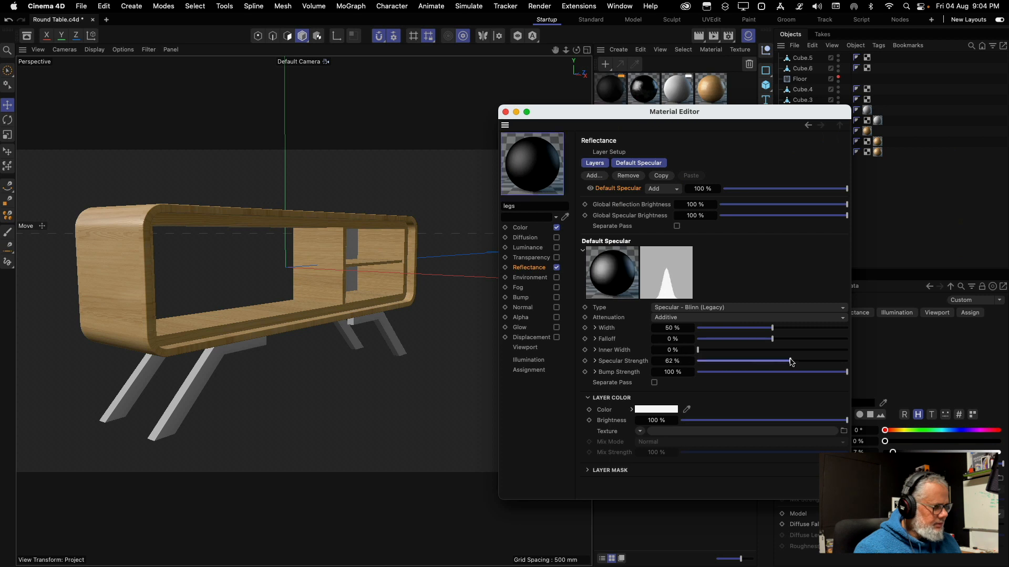
pyautogui.moveTo(709, 349); pyautogui.dragTo(693, 347)
pyautogui.moveTo(755, 339); pyautogui.dragTo(799, 329)
pyautogui.moveTo(784, 362); pyautogui.dragTo(818, 361)
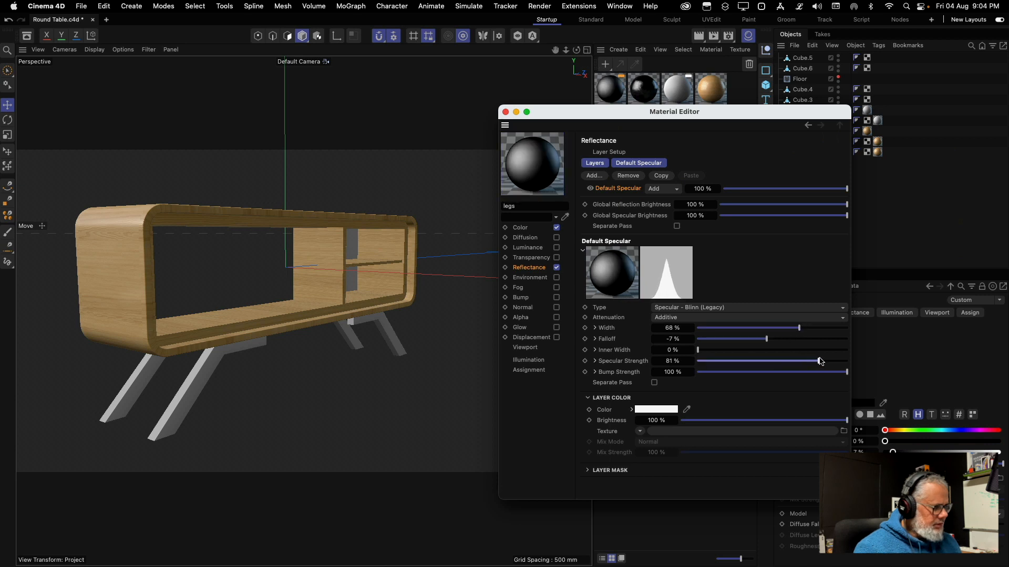
pyautogui.moveTo(799, 329); pyautogui.dragTo(765, 339)
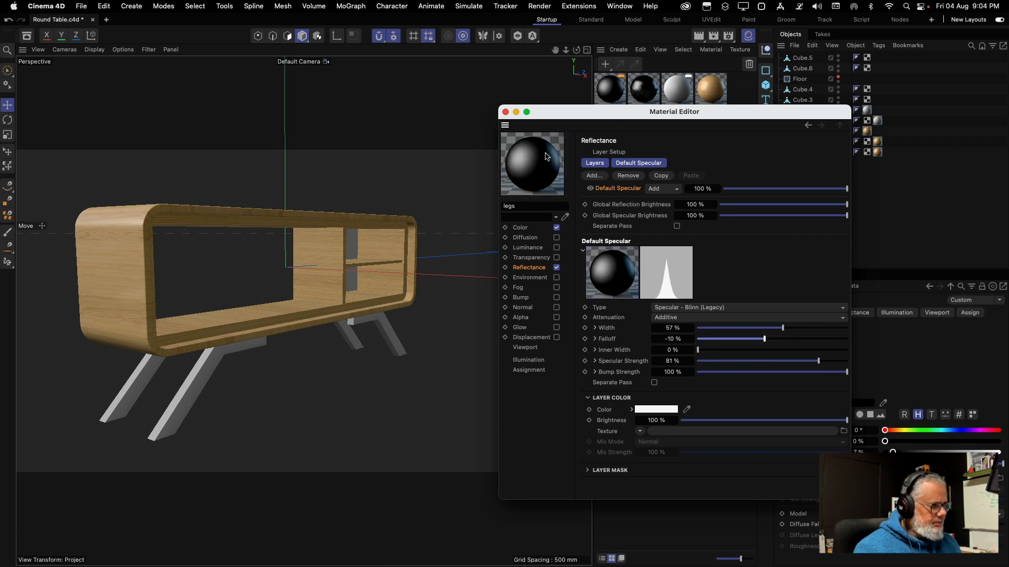
# Close the Material Editor and apply the legs material to the front leg Cube.3 in place of Iron - Cast
pyautogui.click(506, 112)
pyautogui.moveTo(609, 91); pyautogui.dragTo(206, 378)
pyautogui.click(828, 198)
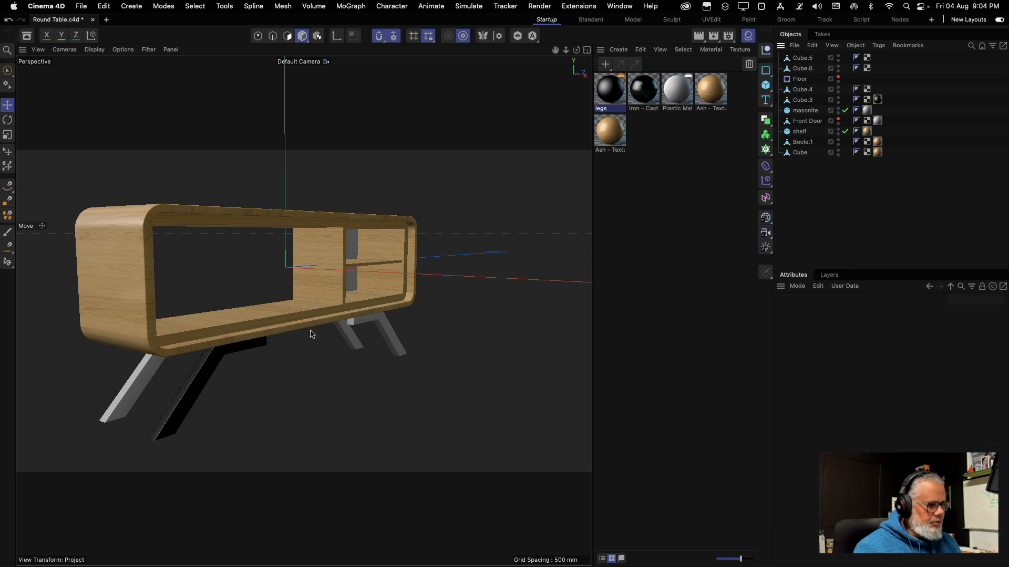
# Create a null object and name it LEGS
pyautogui.click(767, 50)
pyautogui.doubleClick(802, 60)
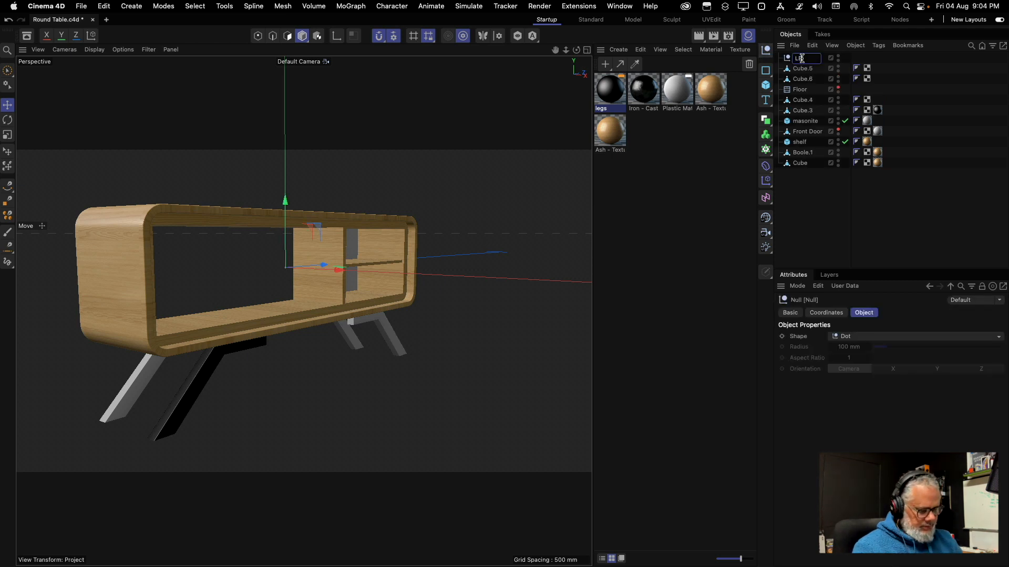
pyautogui.press('Return')
# Nest Cube.5, Cube.6, Cube.4 and Cube.3 under the LEGS null and move the legs material tag from Cube.3 to the null
pyautogui.click(801, 69)
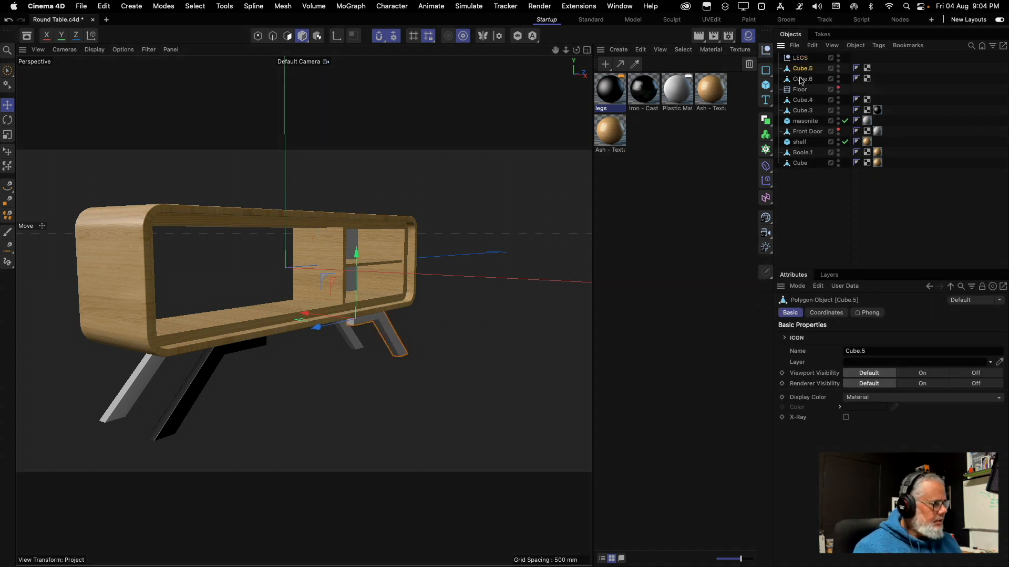
pyautogui.keyDown('shift'); pyautogui.click(802, 79); pyautogui.keyUp('shift')
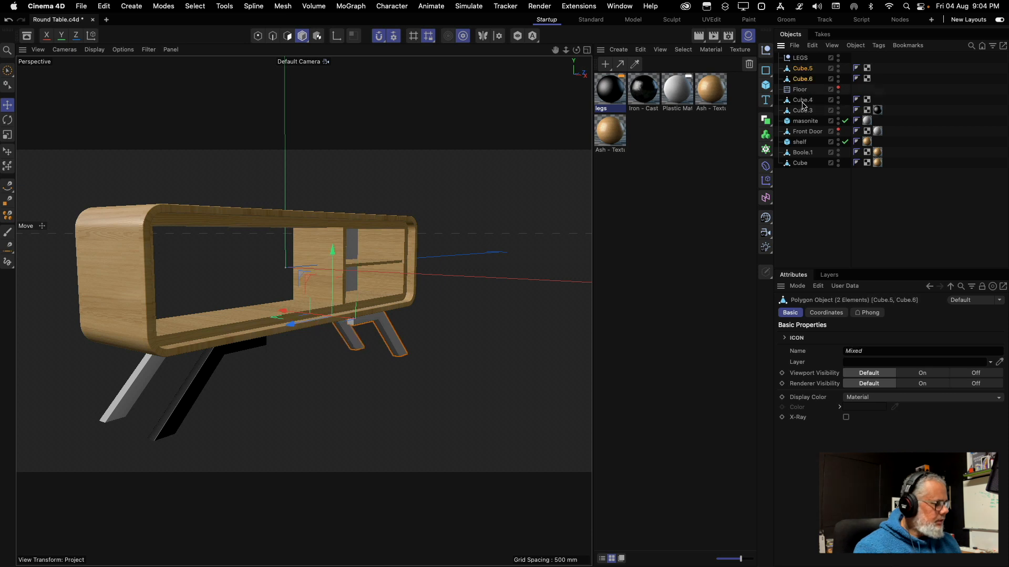
pyautogui.keyDown('super'); pyautogui.click(802, 102); pyautogui.keyUp('super')
pyautogui.keyDown('super'); pyautogui.click(803, 110); pyautogui.keyUp('super')
pyautogui.moveTo(806, 70); pyautogui.dragTo(807, 58)
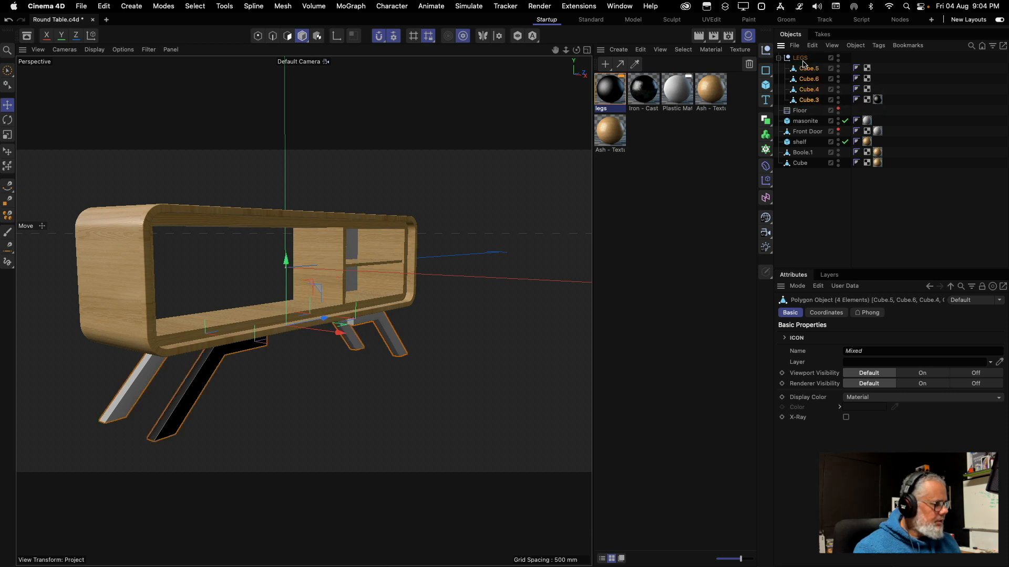
pyautogui.moveTo(881, 101); pyautogui.dragTo(856, 62)
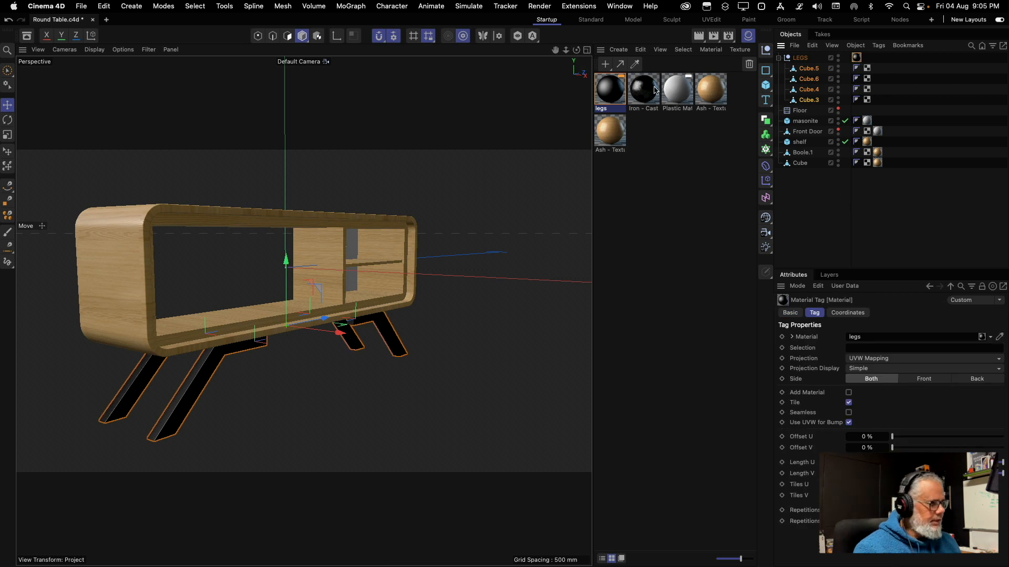
# Hide the Material Manager and render the cabinet from a slightly higher angle to check the legs
pyautogui.click(748, 36)
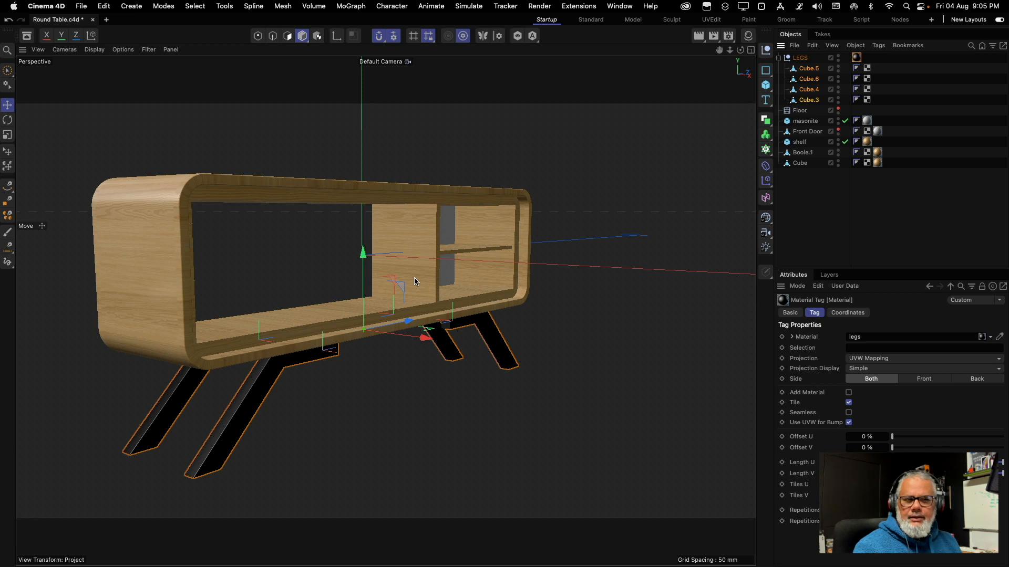
pyautogui.keyDown('alt'); pyautogui.moveTo(414, 278); pyautogui.dragTo(403, 327); pyautogui.keyUp('alt')
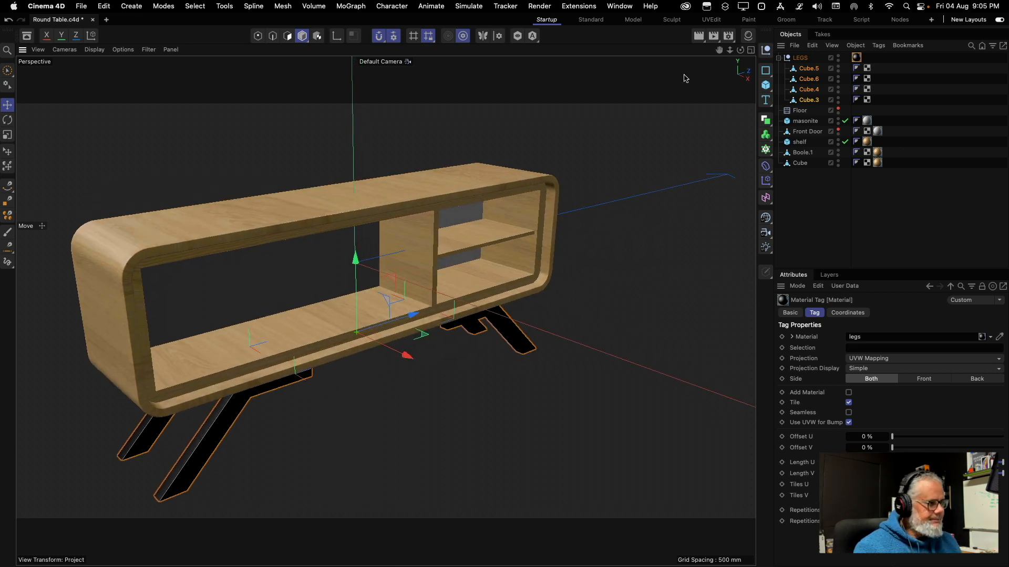
pyautogui.click(698, 36)
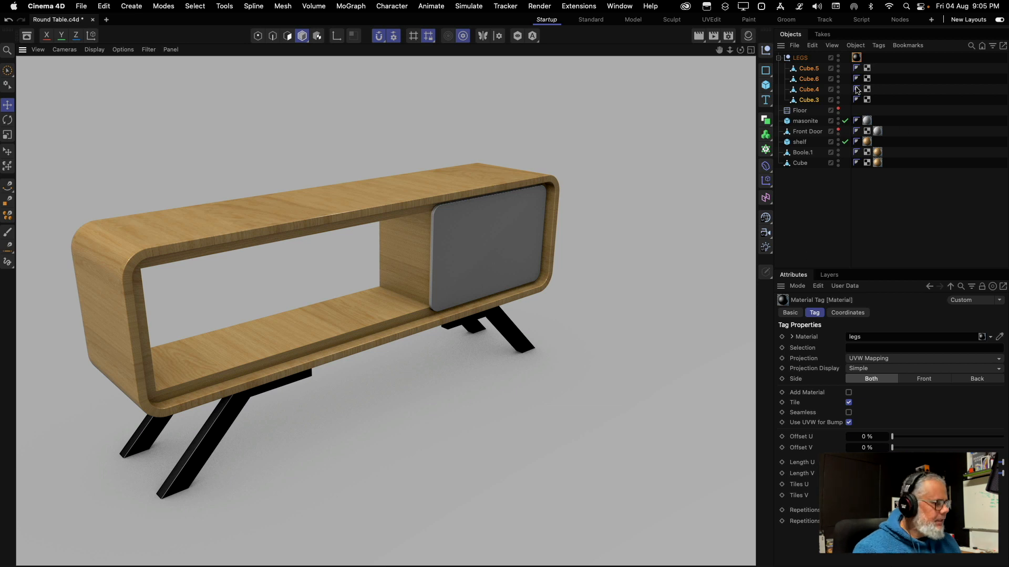
# Lighten the legs material's color to a V value of 22% and clear the object selection
pyautogui.doubleClick(856, 57)
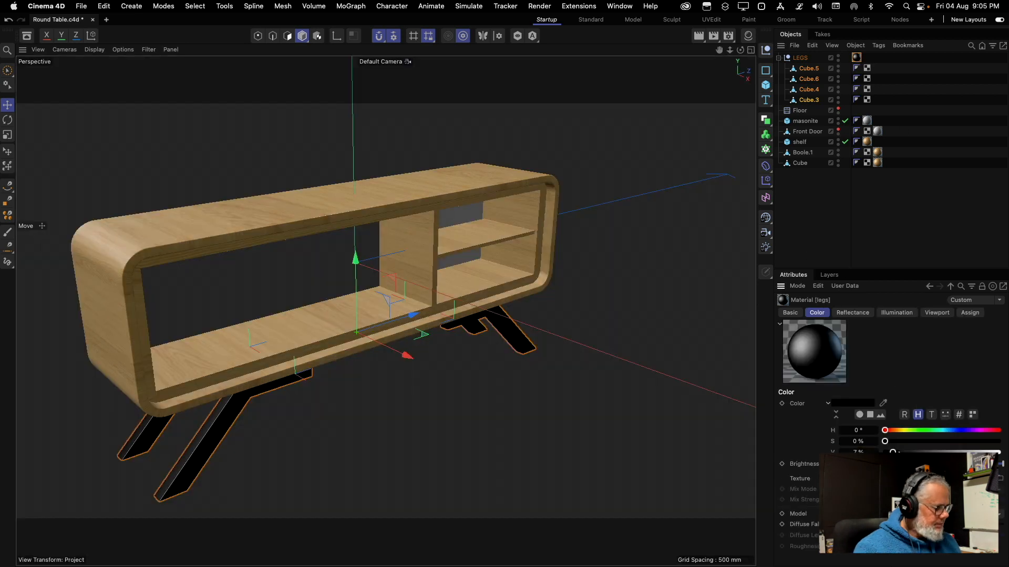
pyautogui.moveTo(892, 452); pyautogui.dragTo(910, 453)
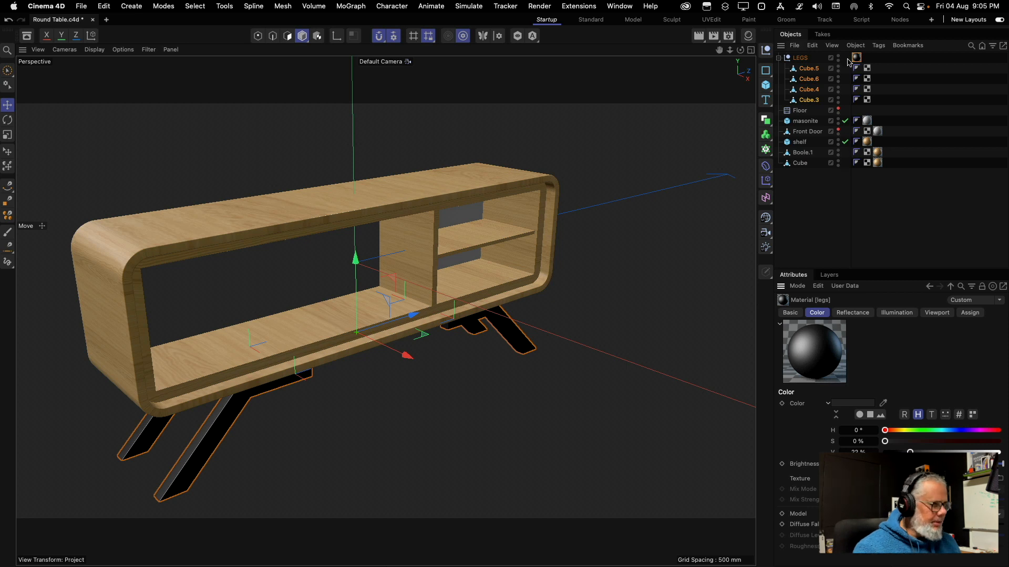
pyautogui.click(861, 246)
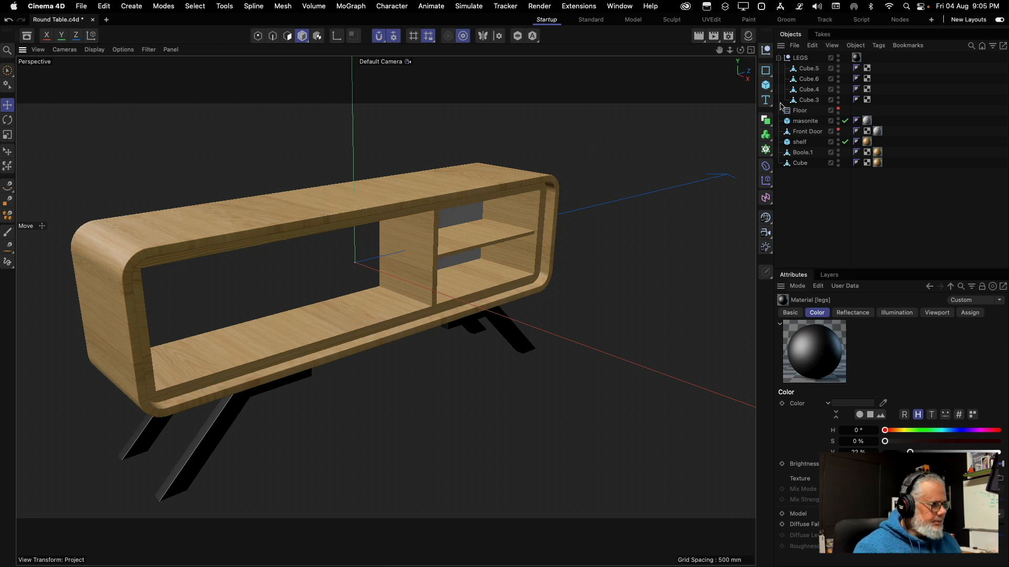
# Make the Floor and Front Door visible in the viewport and collapse the LEGS group
pyautogui.click(838, 108)
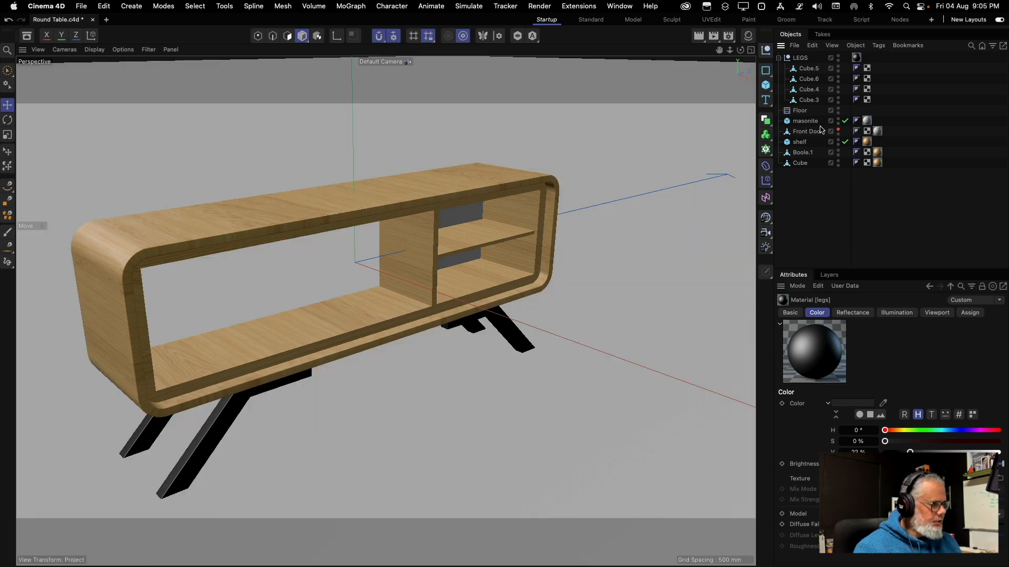
pyautogui.click(838, 130)
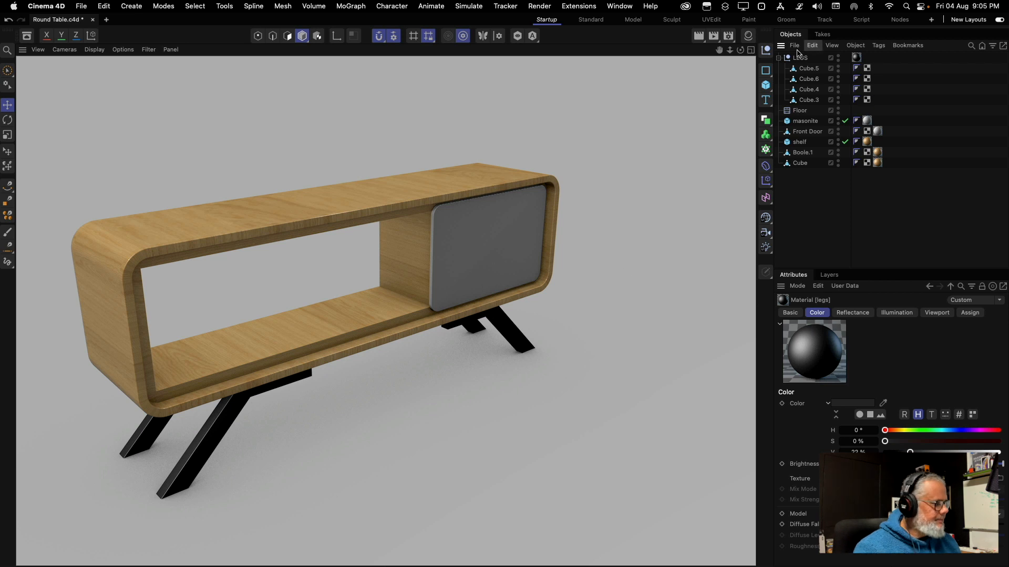
pyautogui.click(778, 58)
# Add a cube for the wall, thin it to about 218 mm in X and widen it to about 5168 mm in Z
pyautogui.click(766, 85)
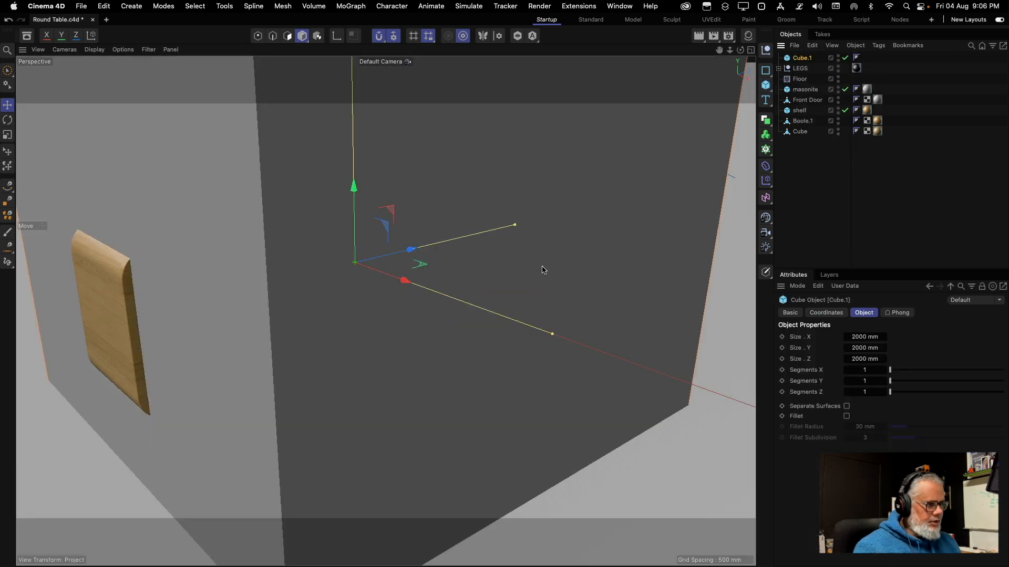
pyautogui.moveTo(552, 335); pyautogui.dragTo(412, 249)
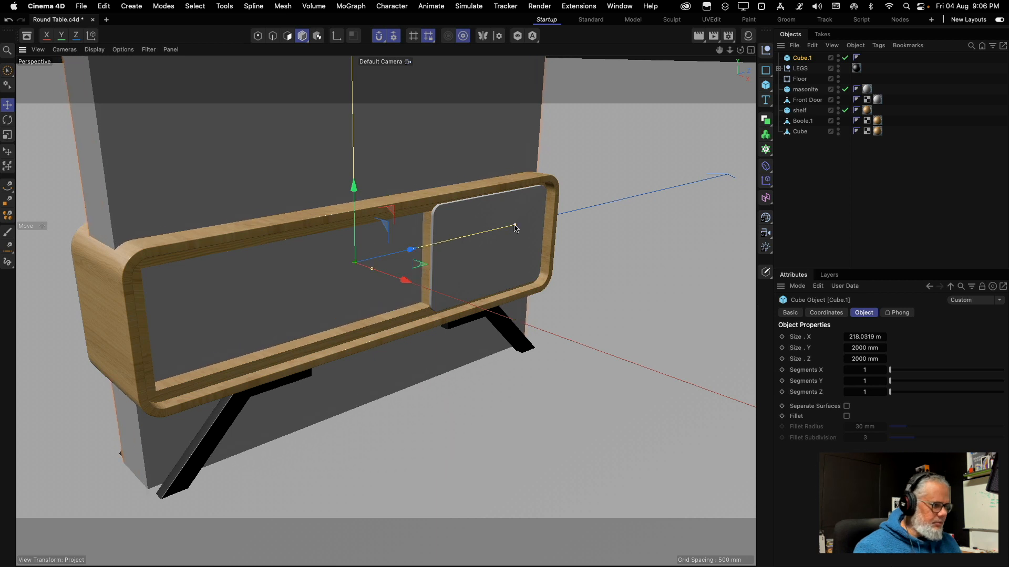
pyautogui.moveTo(515, 227); pyautogui.dragTo(677, 168)
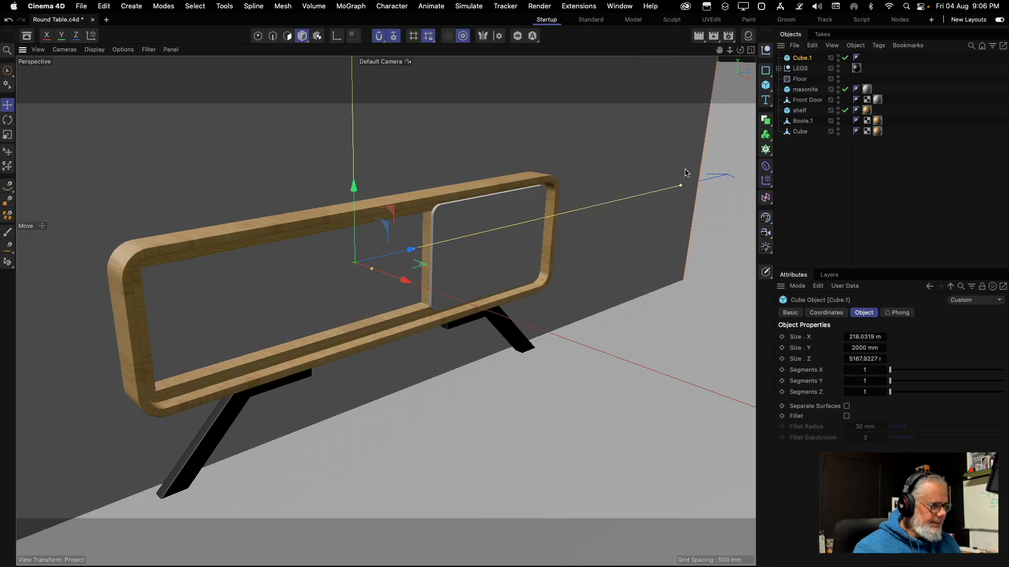
# In the four-view layout, enlarge the wall cube to about 8364 mm in Z and 2849 mm in Y, and raise it onto the floor
pyautogui.click(750, 49)
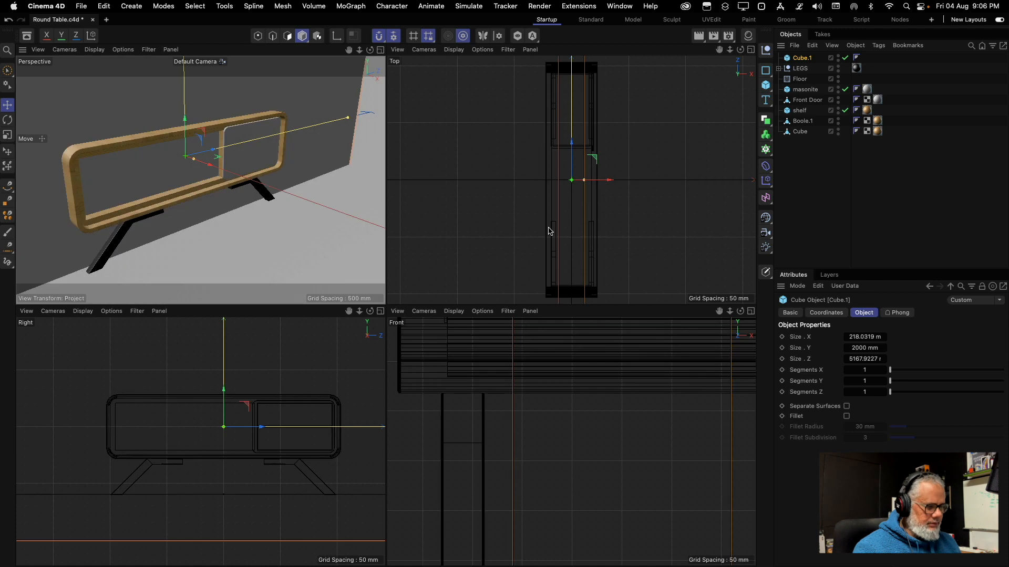
pyautogui.press('h')
pyautogui.press('h')
pyautogui.press('h')
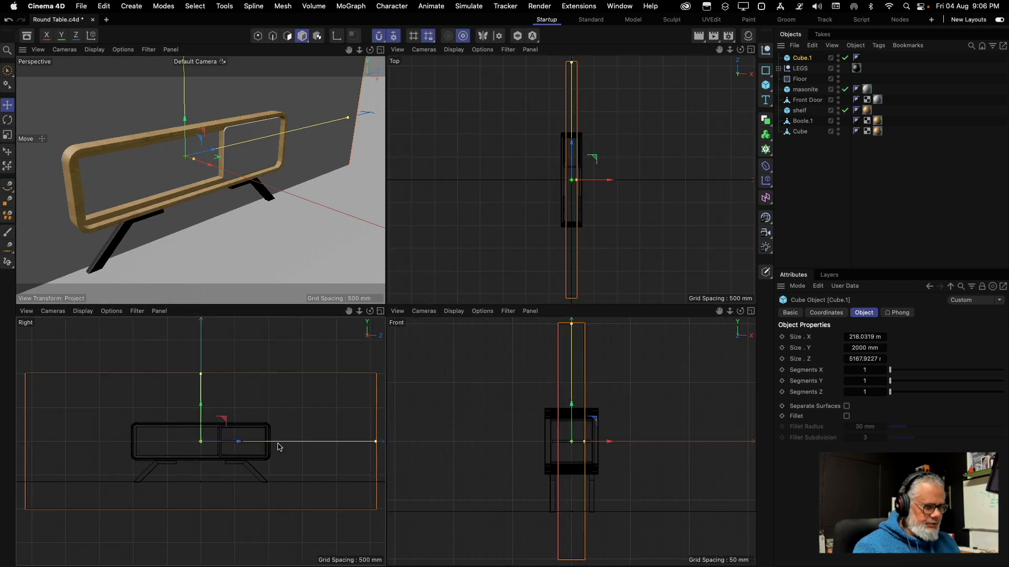
pyautogui.moveTo(376, 443); pyautogui.dragTo(385, 443)
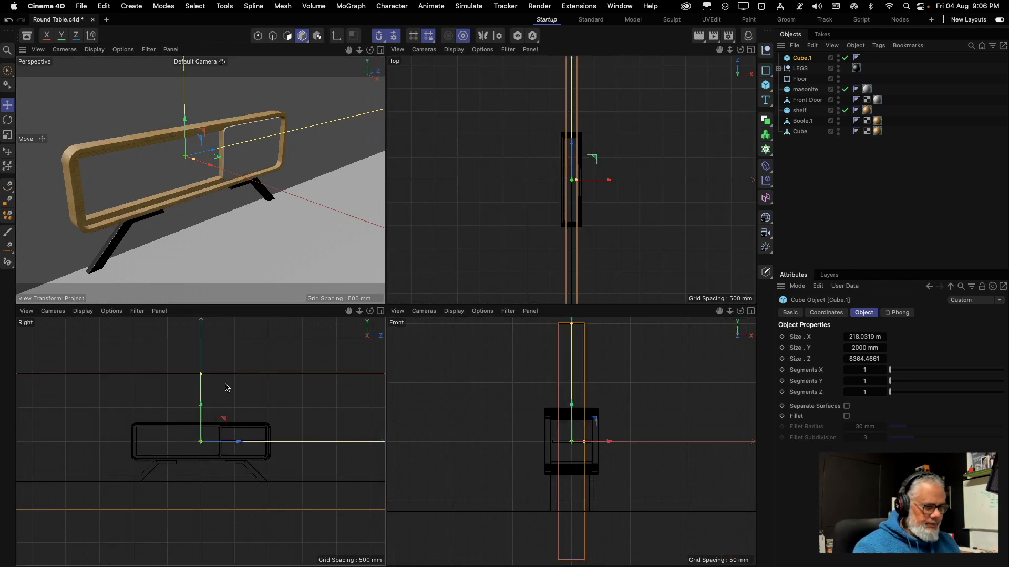
pyautogui.moveTo(199, 367)
pyautogui.mouseDown()
pyautogui.moveTo(202, 435)
pyautogui.moveTo(200, 350)
pyautogui.mouseUp()
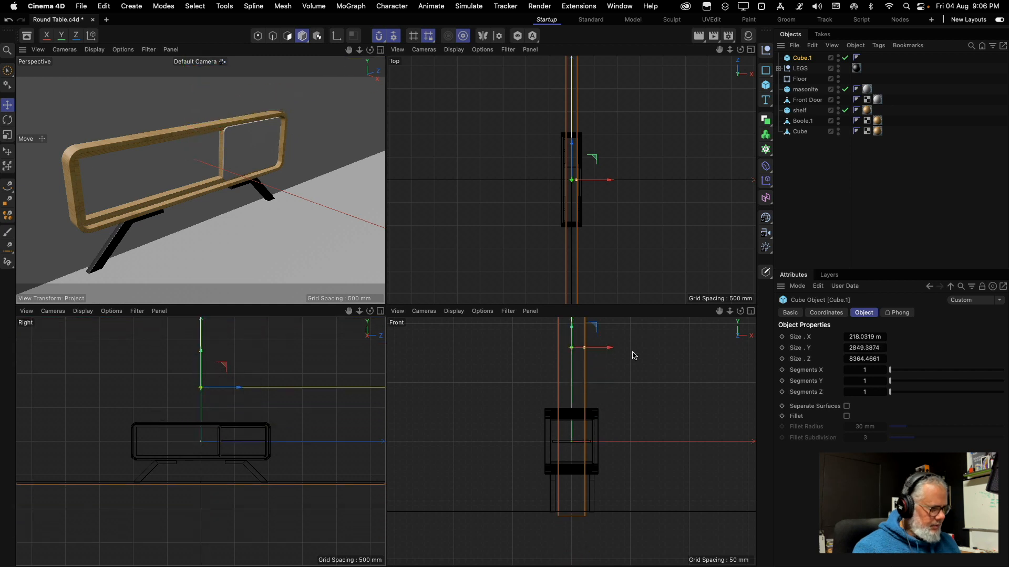
# Set the wall cube's X size to 32 mm and move it along X to stand behind the cabinet
pyautogui.moveTo(584, 348); pyautogui.dragTo(572, 348)
pyautogui.click(849, 337)
pyautogui.write('32')
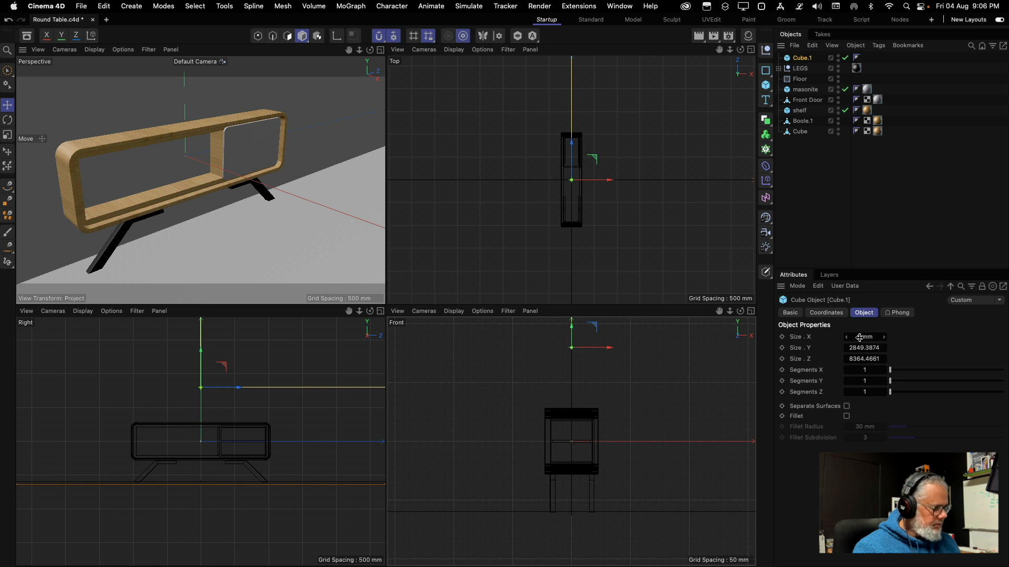
pyautogui.press('Return')
pyautogui.moveTo(609, 350); pyautogui.dragTo(579, 351)
# Frame the cabinet against the wall in a full perspective view, render it and save the project
pyautogui.click(380, 49)
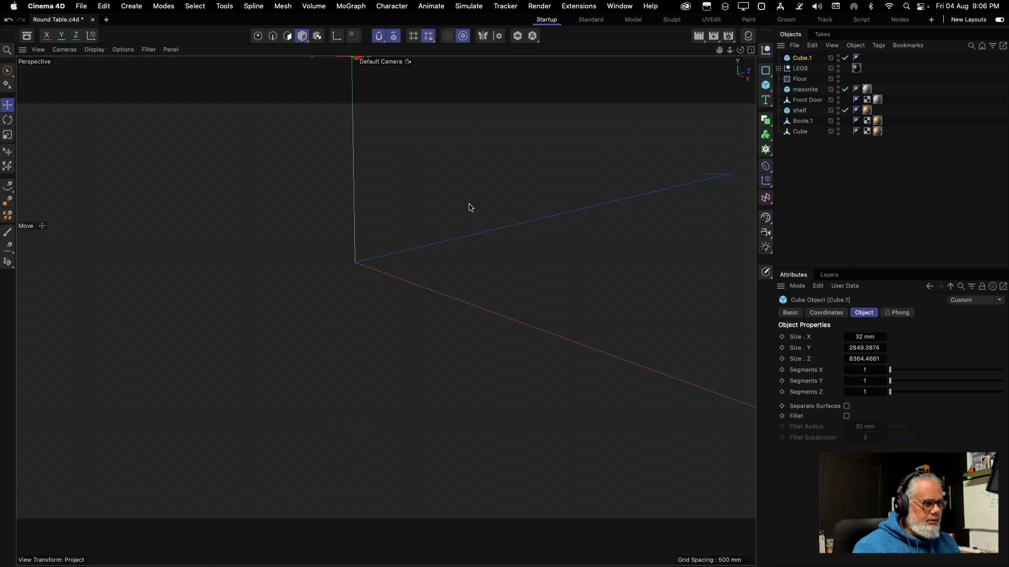
pyautogui.keyDown('alt'); pyautogui.moveTo(386, 273); pyautogui.dragTo(410, 263); pyautogui.keyUp('alt')
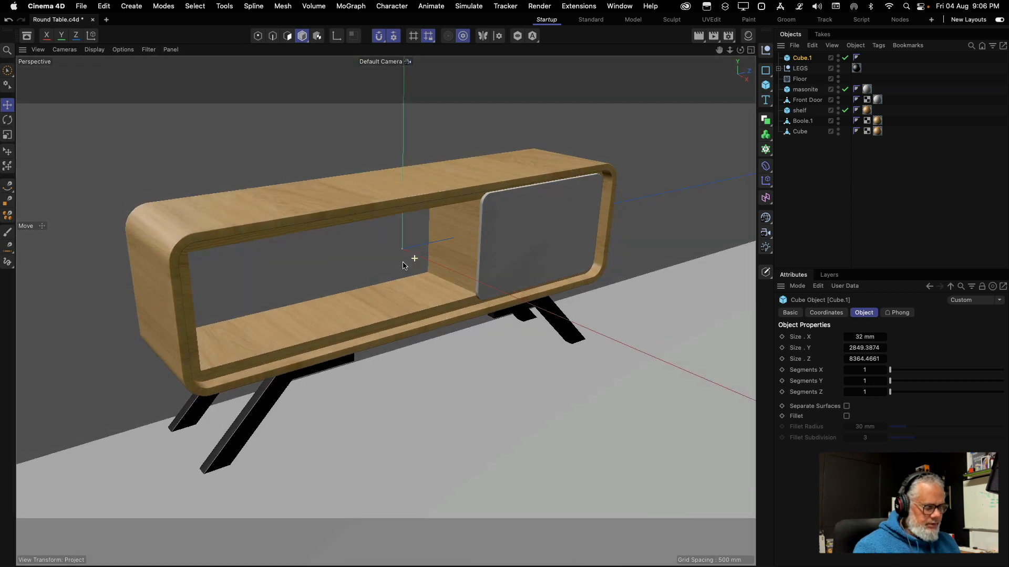
pyautogui.keyDown('alt'); pyautogui.moveTo(413, 264); pyautogui.dragTo(430, 263, button='middle'); pyautogui.keyUp('alt')
pyautogui.keyDown('alt'); pyautogui.moveTo(430, 263); pyautogui.dragTo(399, 266, button='right'); pyautogui.keyUp('alt')
pyautogui.keyDown('alt'); pyautogui.moveTo(460, 245); pyautogui.dragTo(461, 247); pyautogui.keyUp('alt')
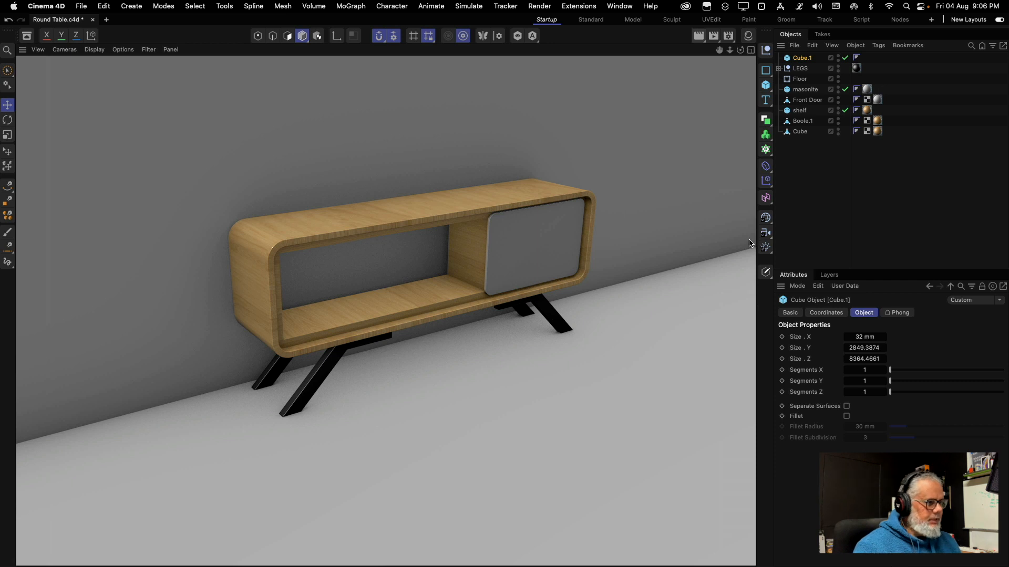
pyautogui.click(698, 264)
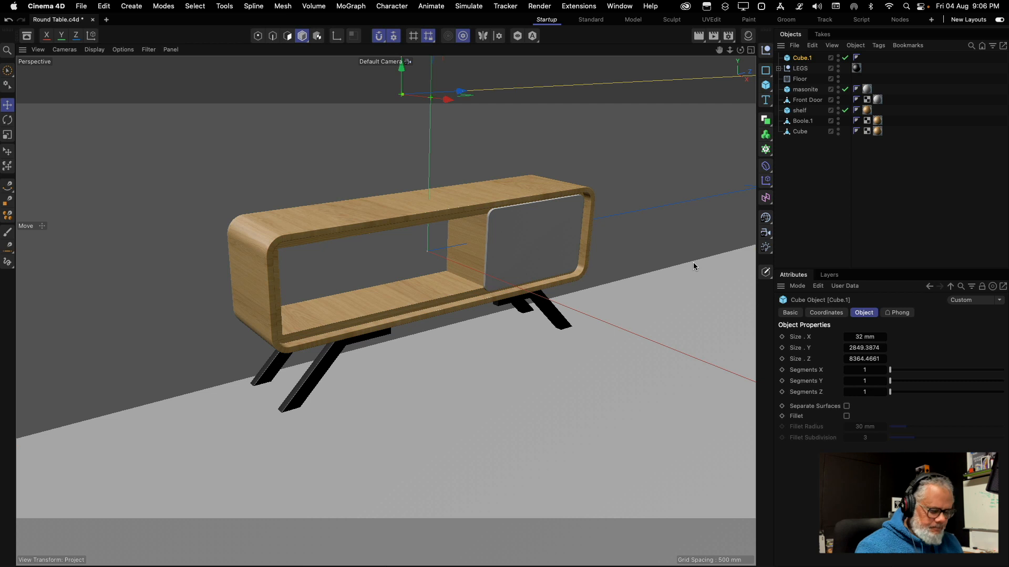
pyautogui.press('super+s')
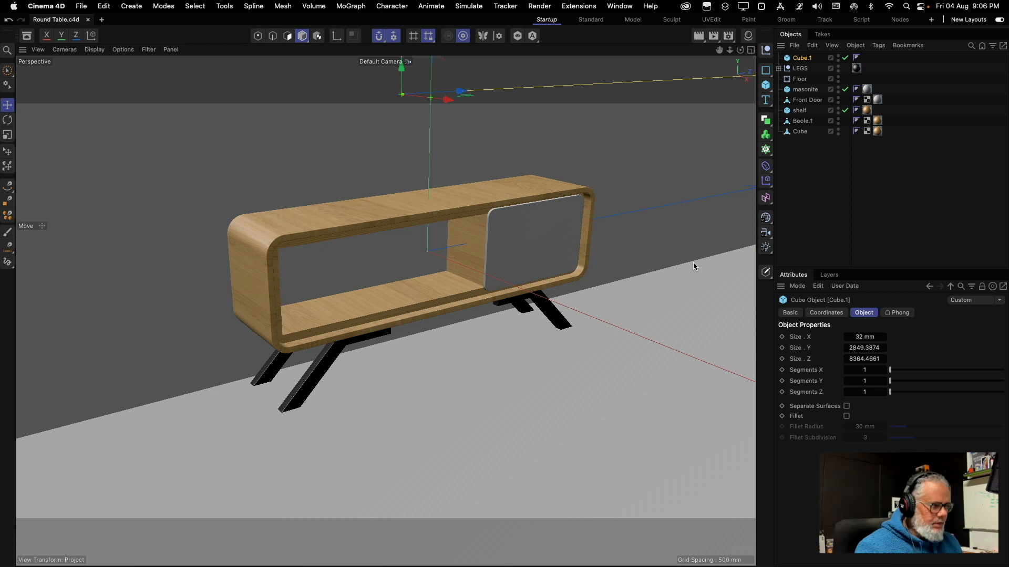
pyautogui.click(700, 36)
# Open the Asset Browser and show the Concrete category of the Standard & Physical materials, widening the category list
pyautogui.click(623, 6)
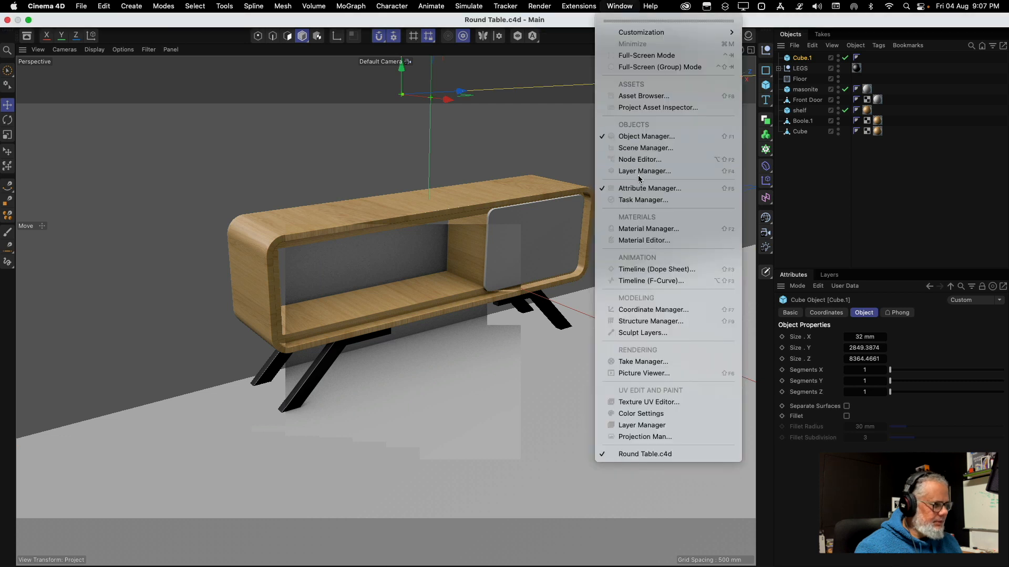
pyautogui.click(637, 97)
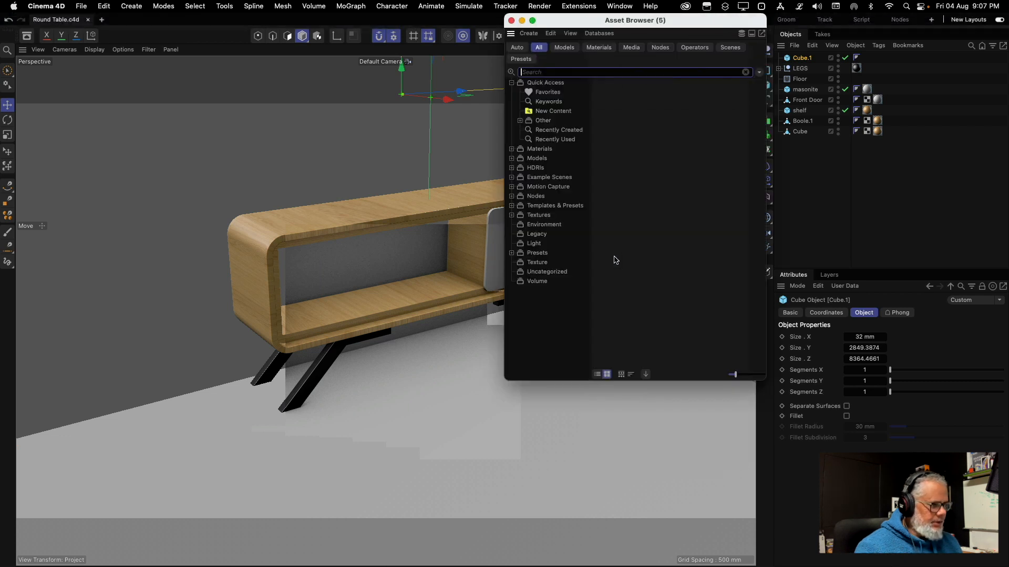
pyautogui.click(511, 149)
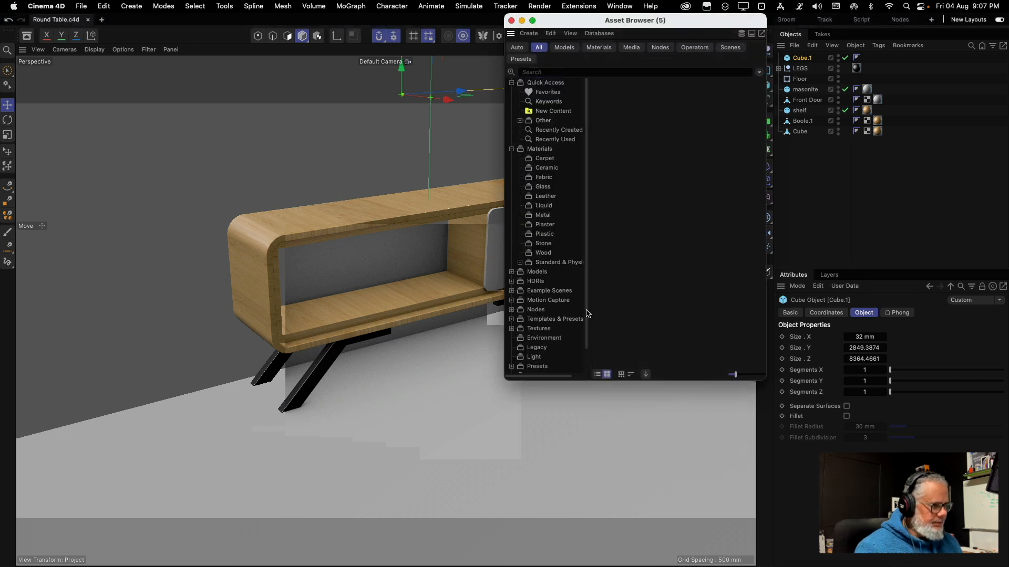
pyautogui.click(520, 262)
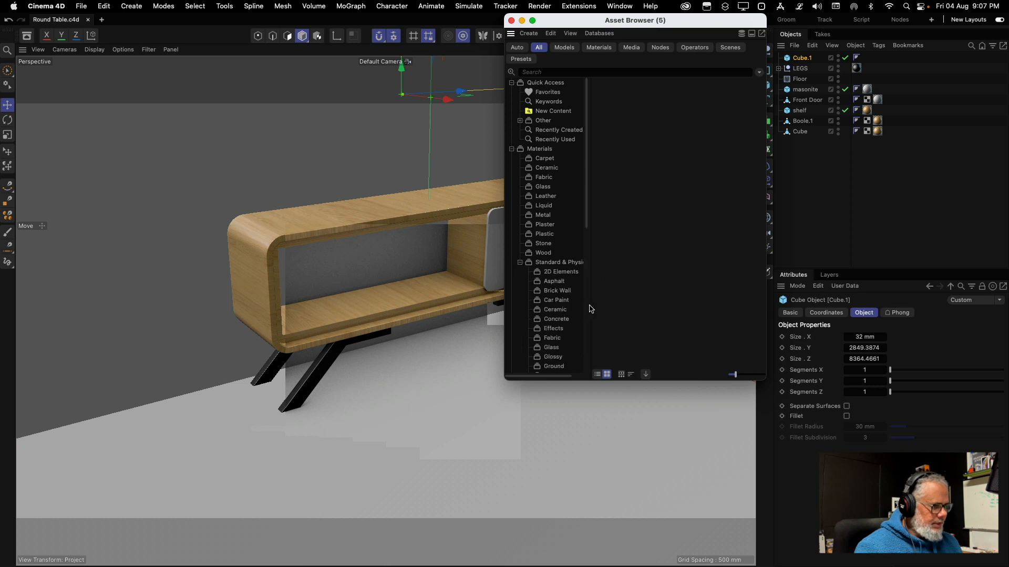
pyautogui.moveTo(591, 305); pyautogui.dragTo(657, 302)
pyautogui.moveTo(656, 218); pyautogui.dragTo(662, 304)
pyautogui.click(556, 151)
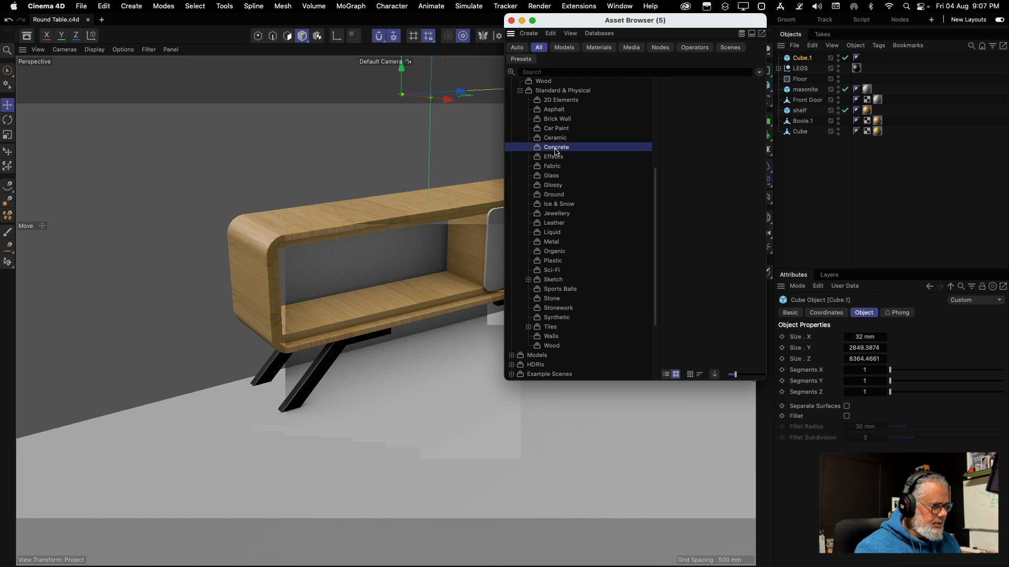
# Show the Floor & Wall Tiles materials in an enlarged Asset Browser with the thumbnails at maximum size
pyautogui.moveTo(629, 19); pyautogui.dragTo(516, 98)
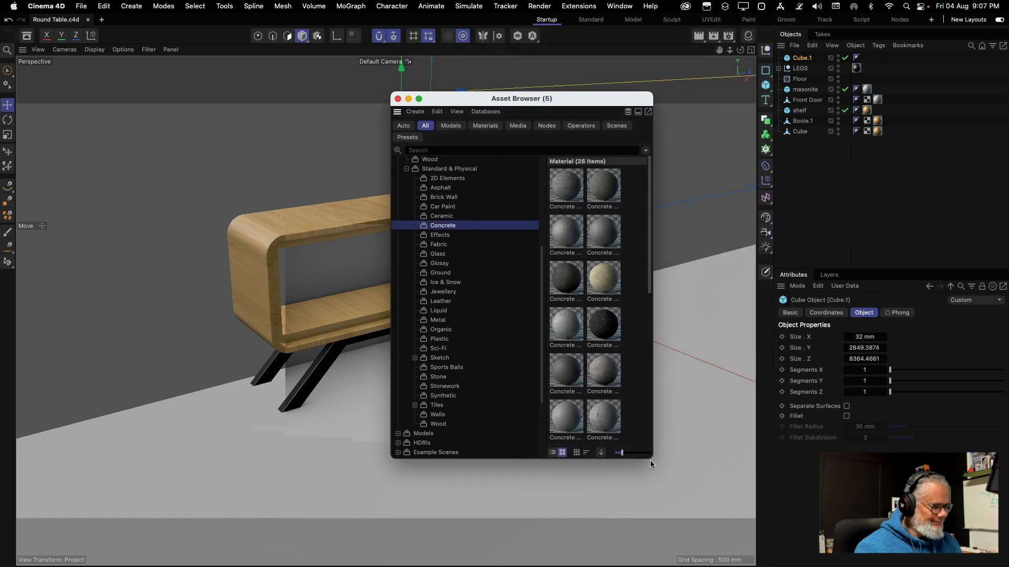
pyautogui.moveTo(652, 459); pyautogui.dragTo(827, 485)
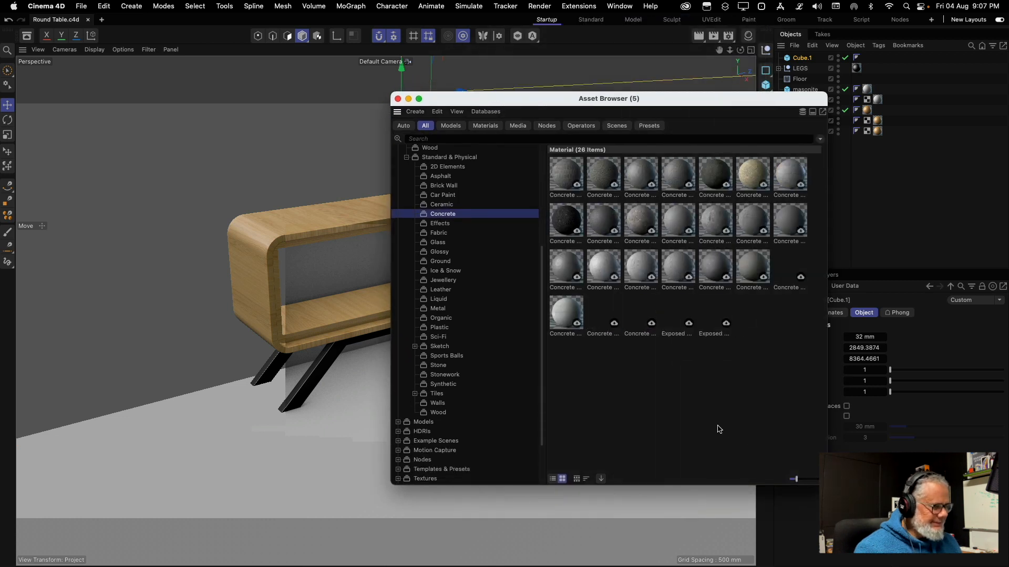
pyautogui.click(439, 398)
pyautogui.click(415, 394)
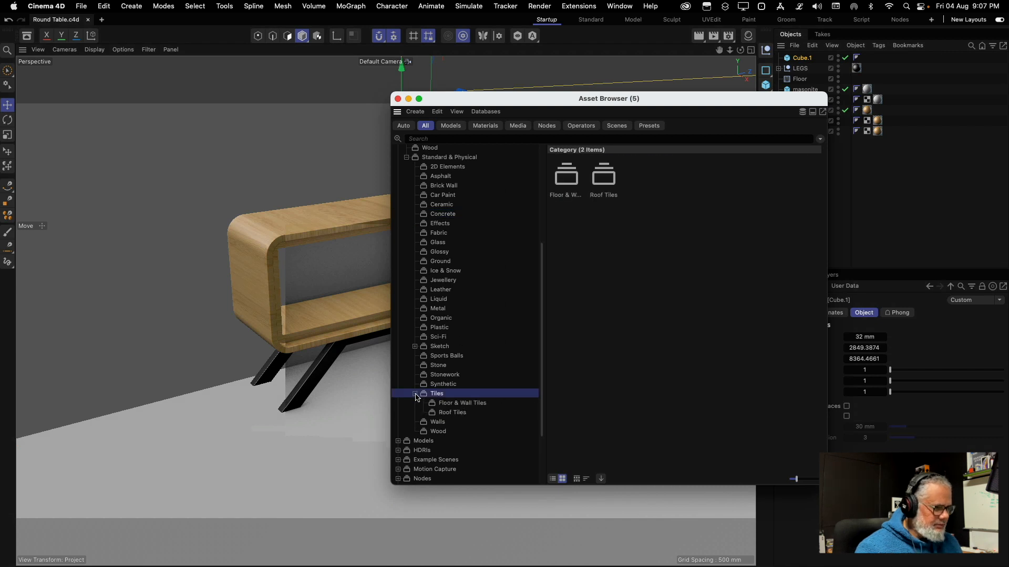
pyautogui.click(455, 414)
pyautogui.click(458, 403)
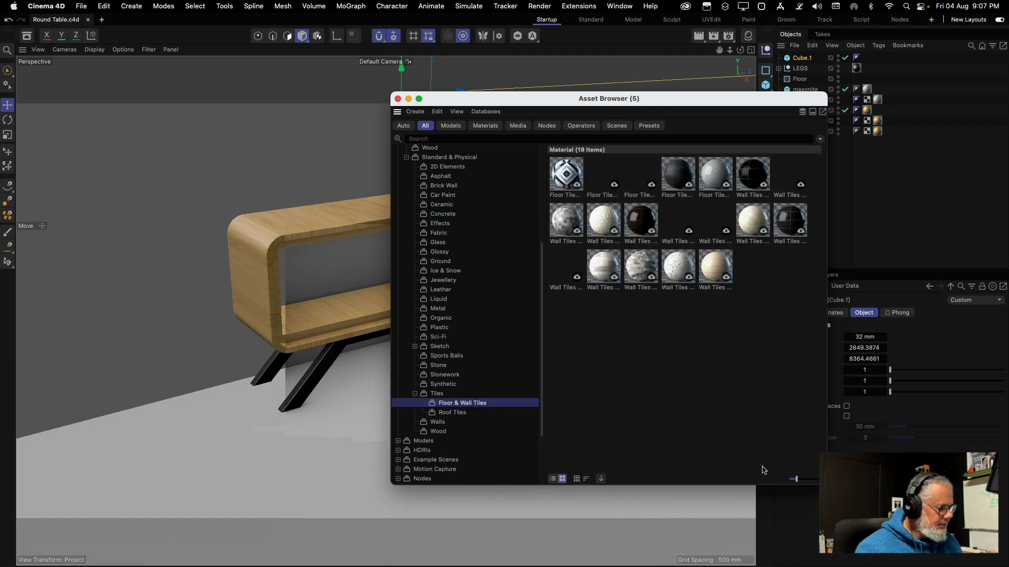
pyautogui.click(811, 480)
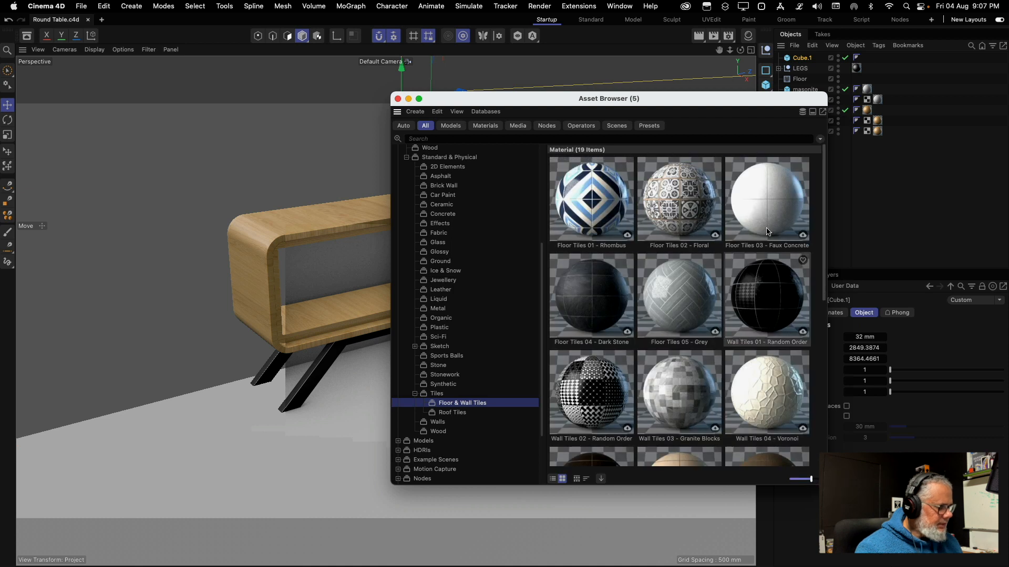
# Apply the Floor Tiles 03 - Faux Concrete material to the floor and render the view to check it
pyautogui.click(767, 200)
pyautogui.moveTo(767, 199); pyautogui.dragTo(279, 449)
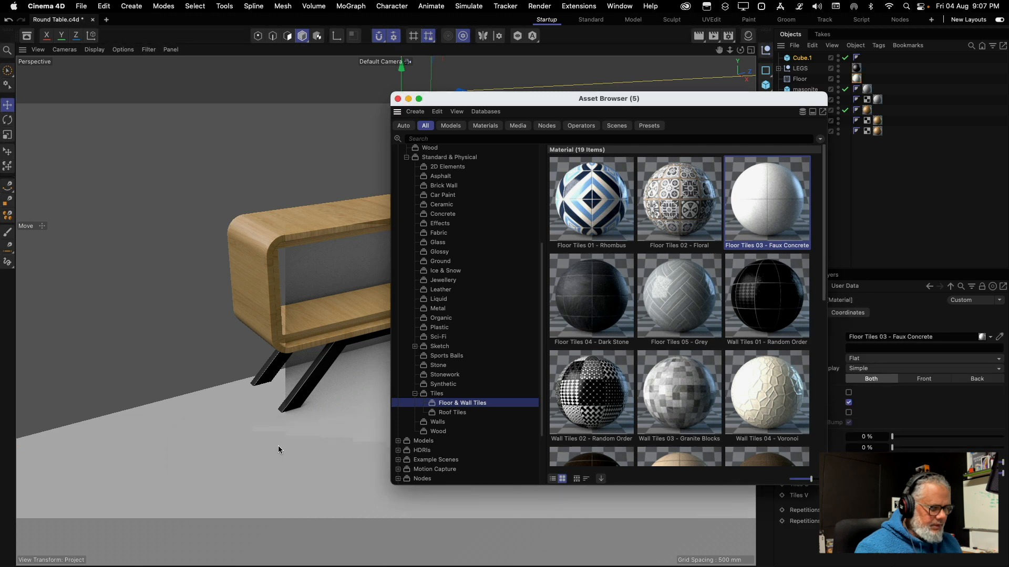
pyautogui.moveTo(529, 111); pyautogui.dragTo(703, 106)
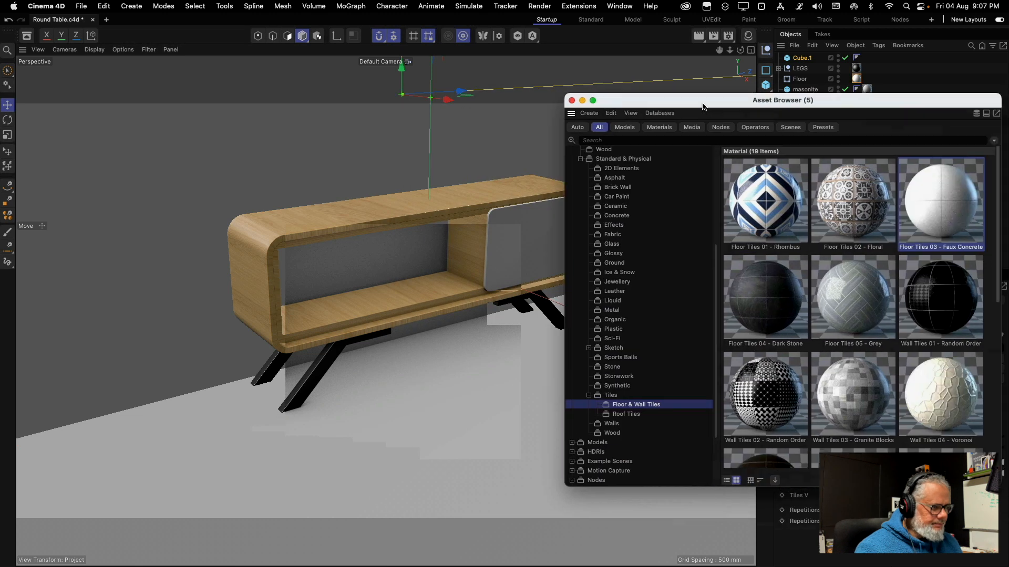
pyautogui.click(698, 37)
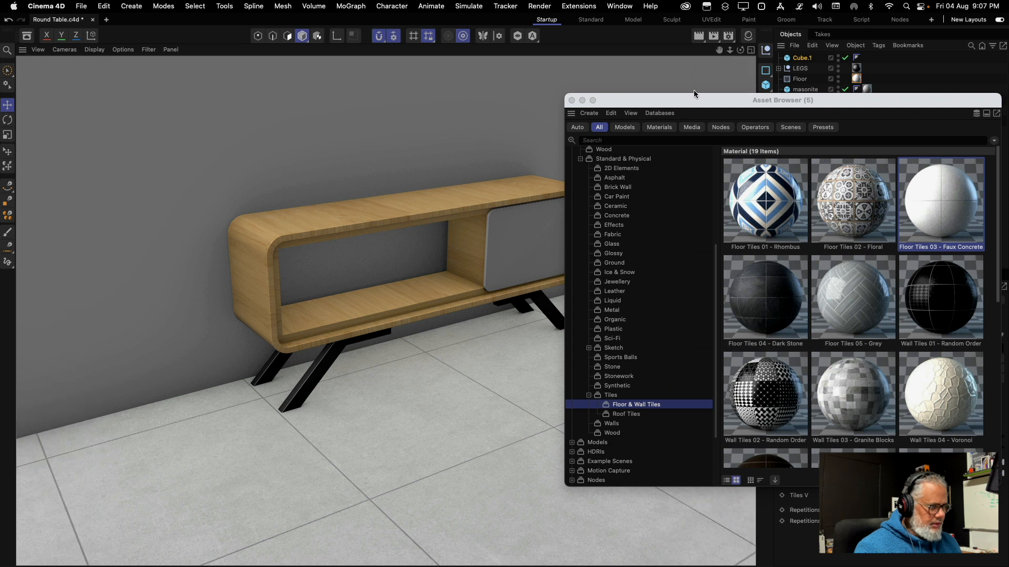
pyautogui.moveTo(695, 100); pyautogui.dragTo(156, 98)
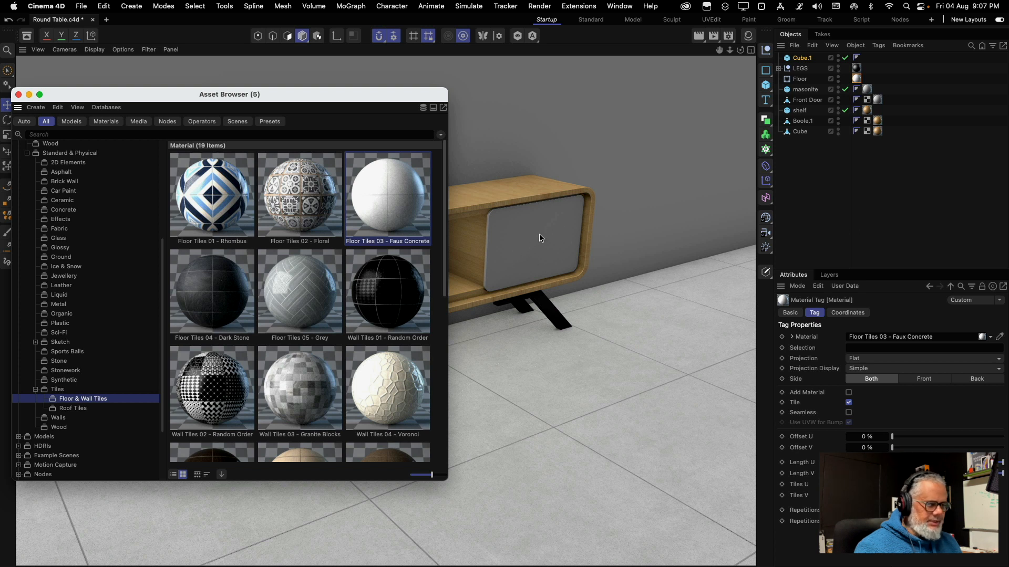
# Try the Wall Tiles 02 - Random Order material on the wall cube in a render, and remove its material tag
pyautogui.moveTo(314, 99); pyautogui.dragTo(617, 134)
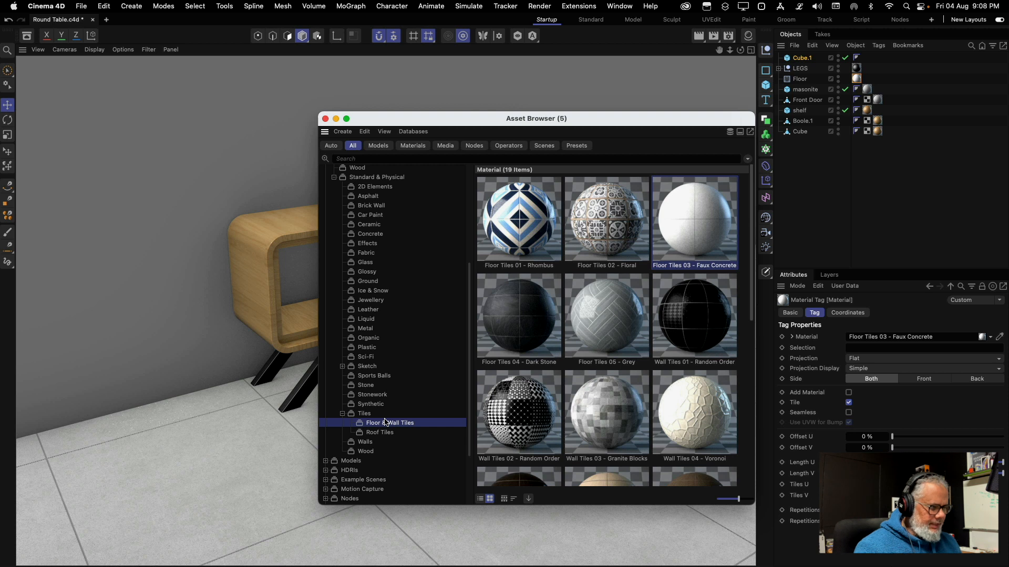
pyautogui.moveTo(528, 414); pyautogui.dragTo(147, 182)
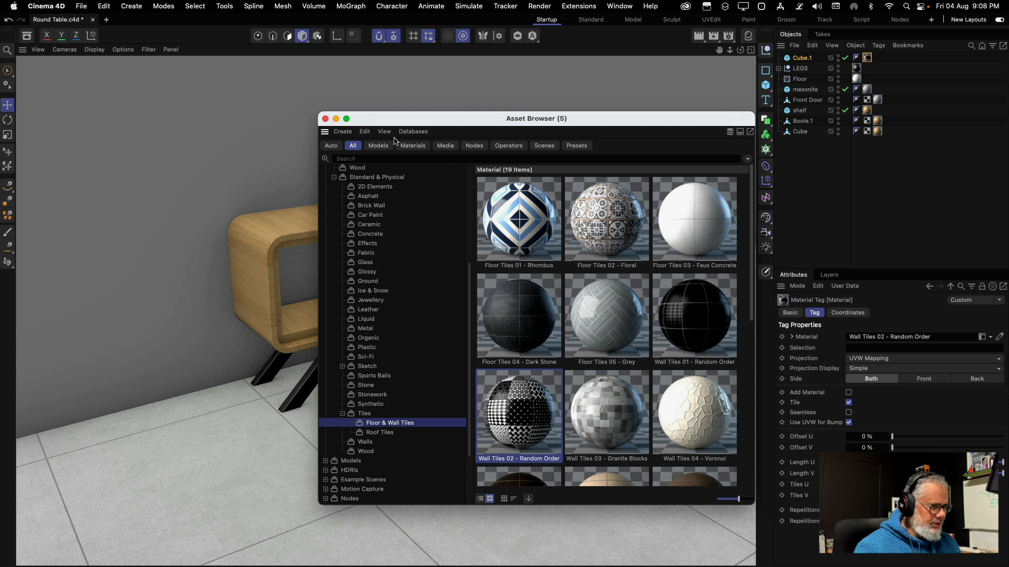
pyautogui.click(700, 37)
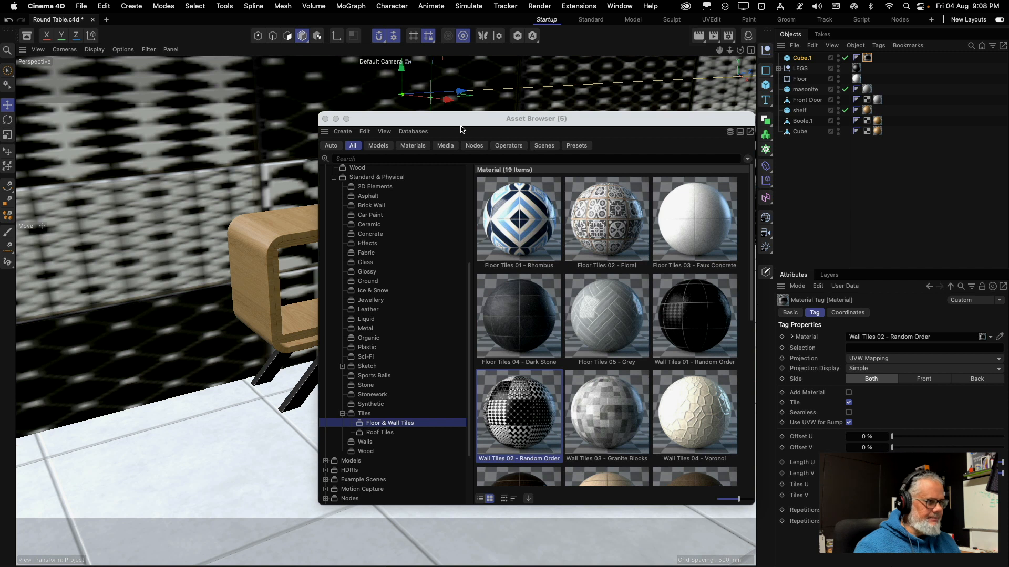
pyautogui.moveTo(465, 127); pyautogui.dragTo(720, 122)
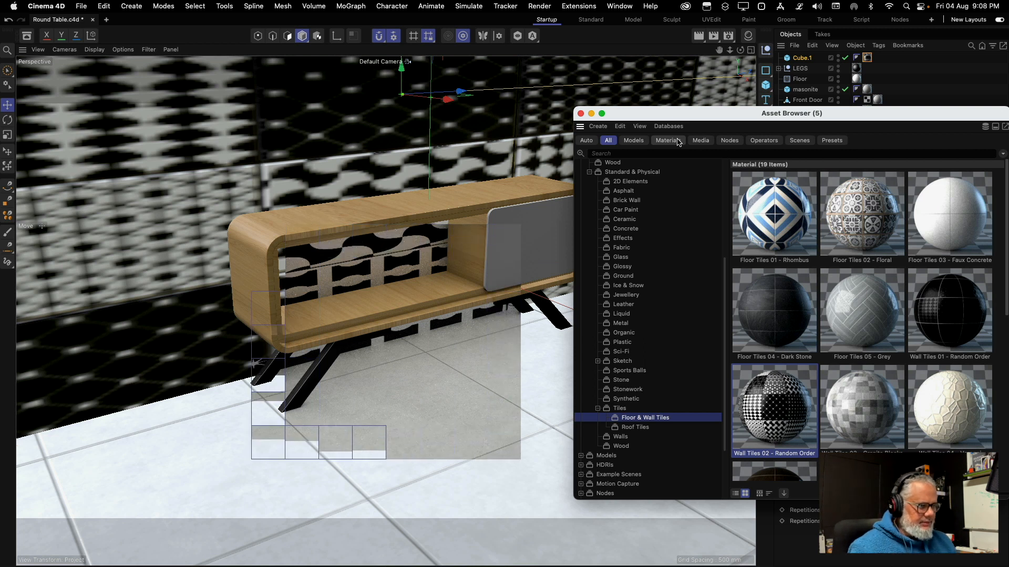
pyautogui.moveTo(689, 107); pyautogui.dragTo(420, 117)
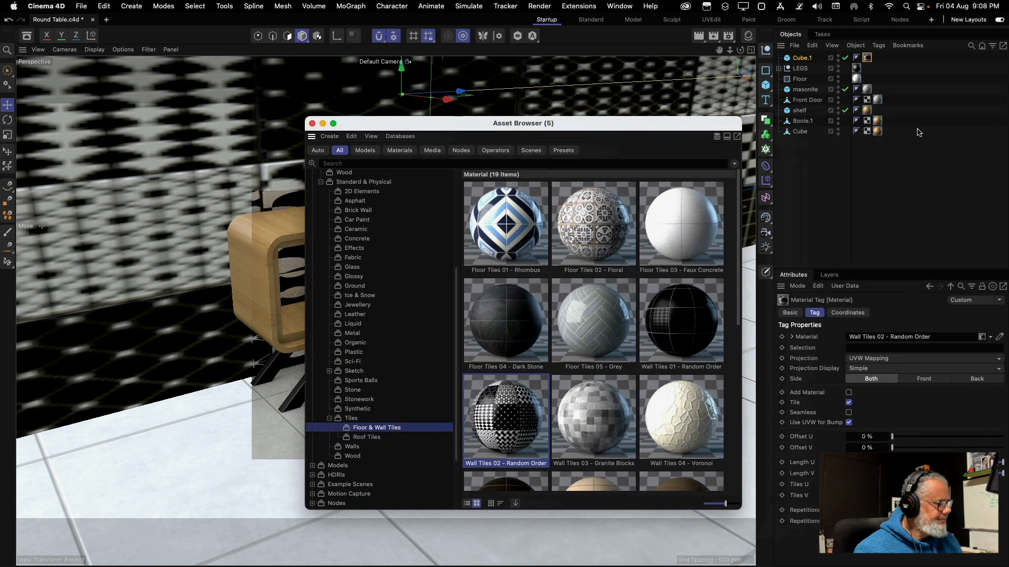
pyautogui.press('Delete')
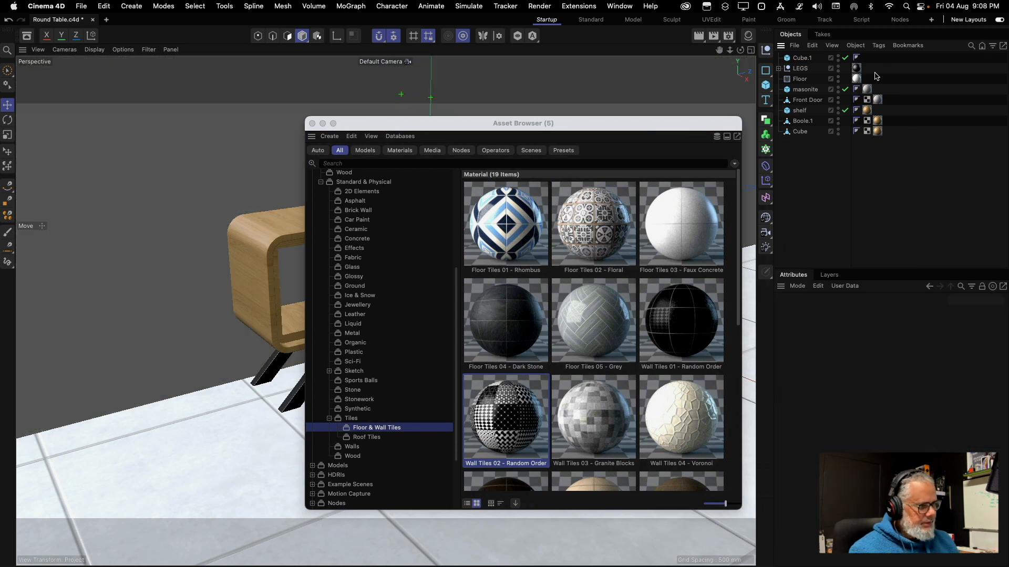
# Look through the remaining wall tiles and the Brick Wall, Car Paint, Ceramic and Concrete categories for a wall material
pyautogui.scroll(-10, 562, 292)
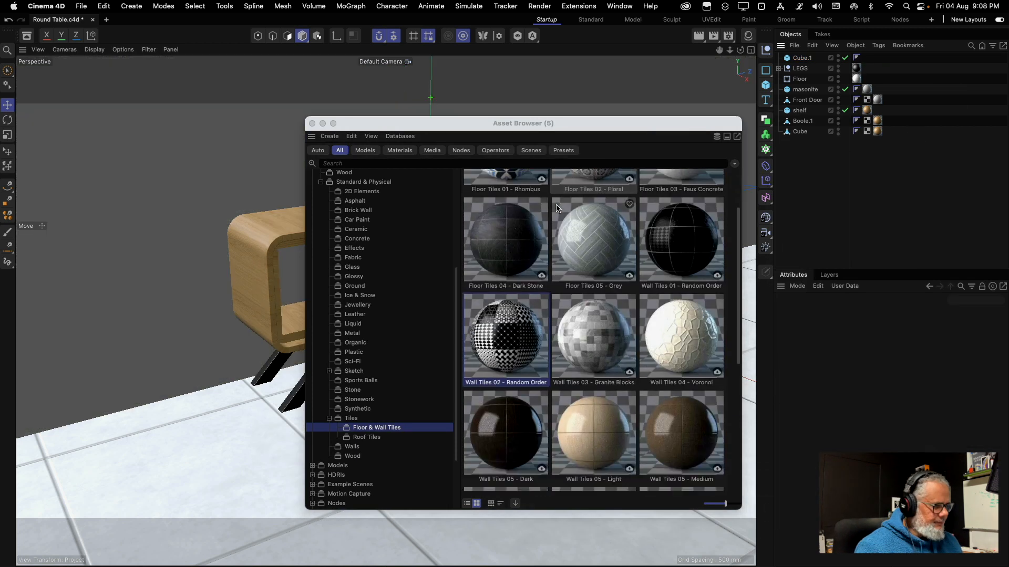
pyautogui.scroll(-3, 571, 296)
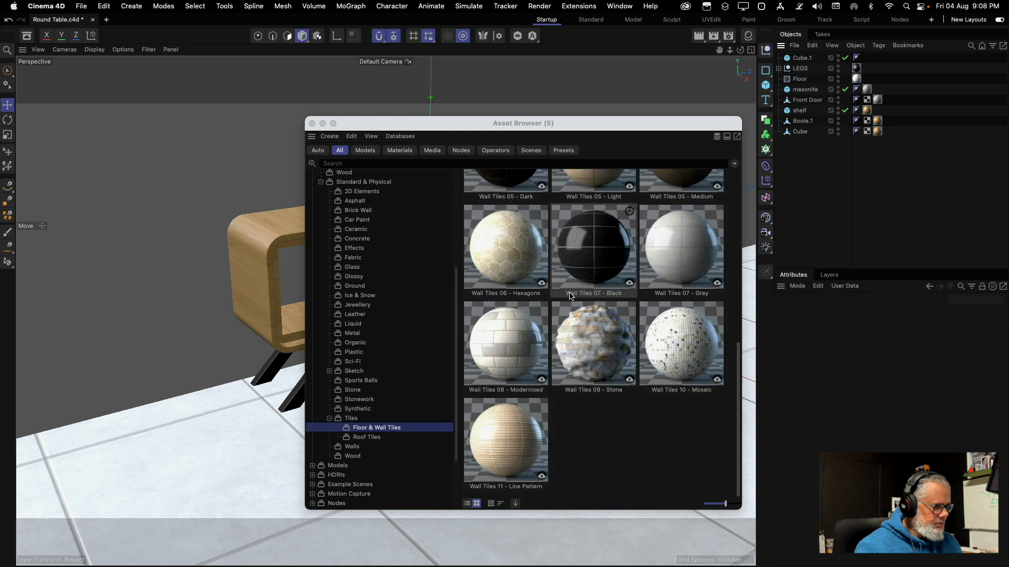
pyautogui.moveTo(581, 125); pyautogui.dragTo(733, 109)
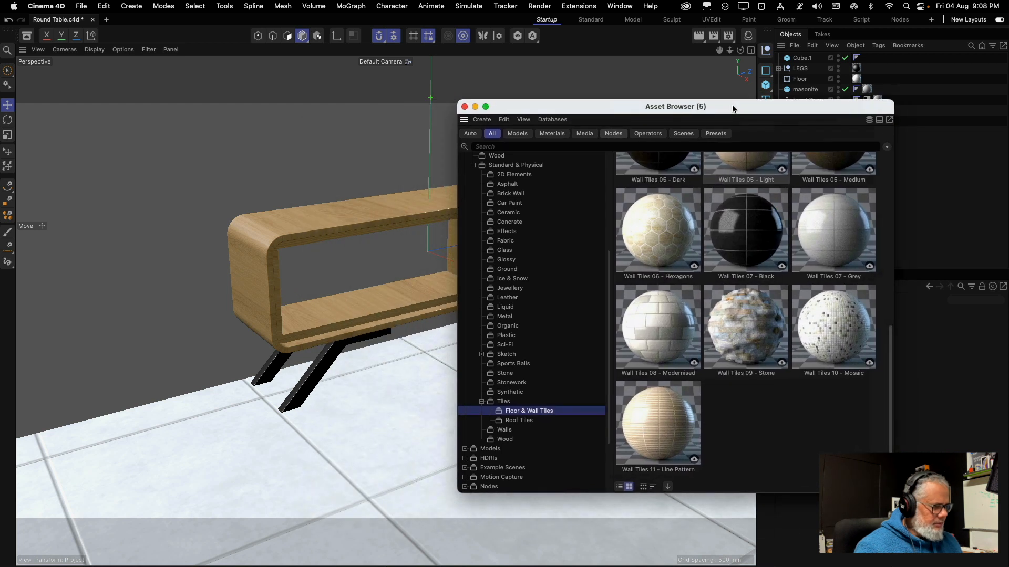
pyautogui.click(513, 193)
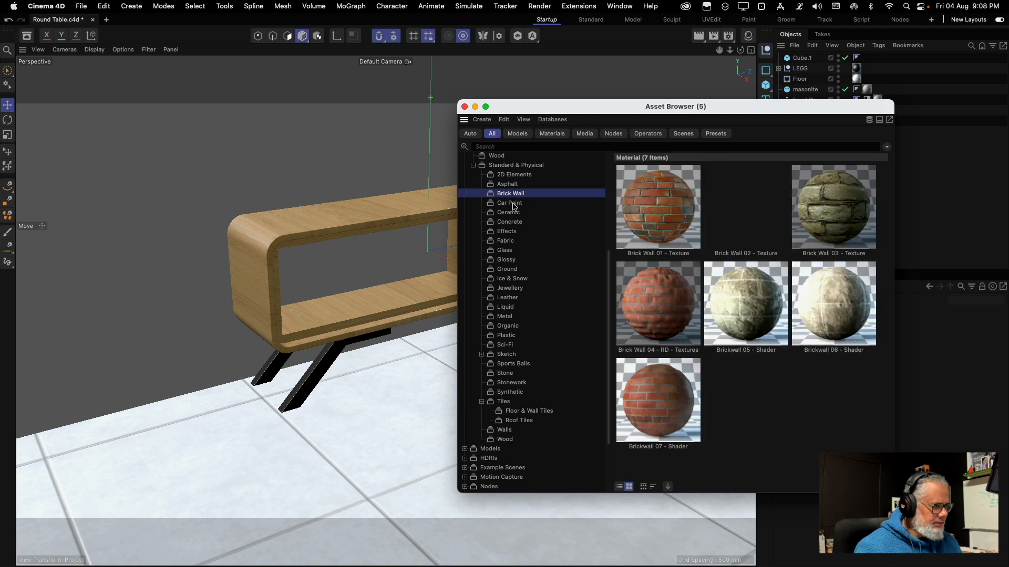
pyautogui.click(514, 205)
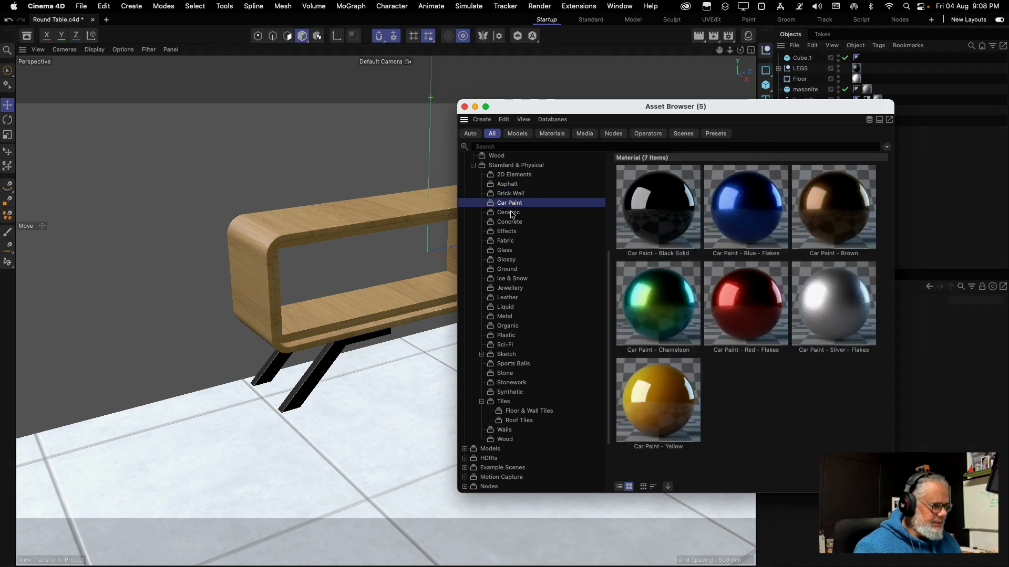
pyautogui.click(512, 213)
pyautogui.click(514, 224)
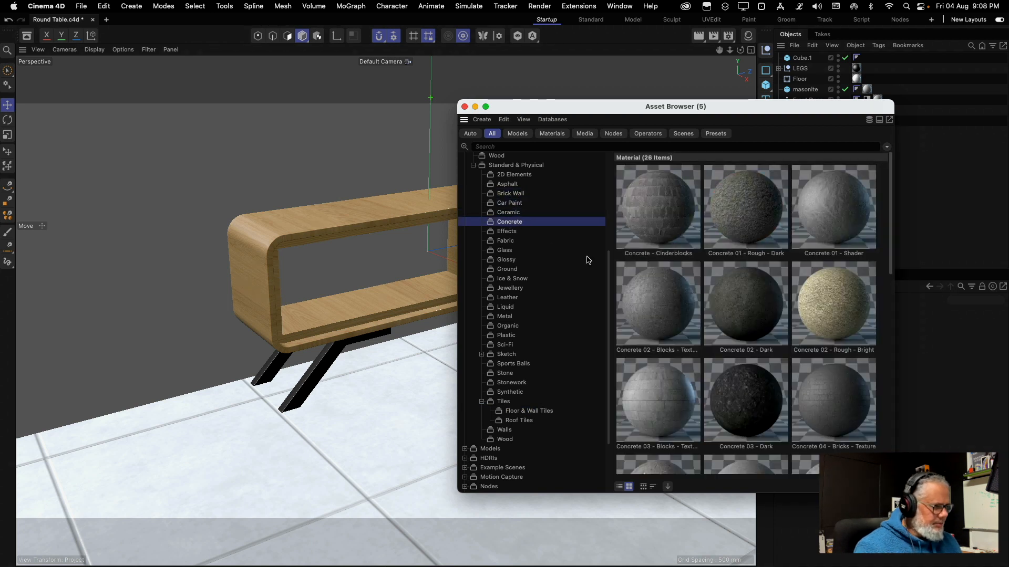
pyautogui.scroll(-3, 721, 303)
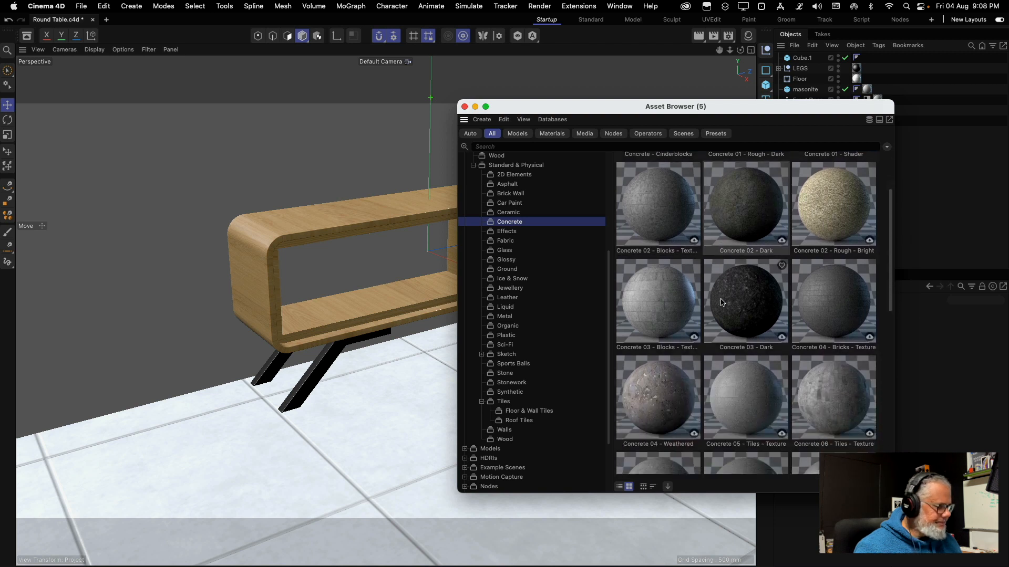
pyautogui.scroll(-3, 720, 303)
# Try the Concrete 05 - Tiles - Texture material on the wall cube in a render, and remove its material tag
pyautogui.moveTo(743, 321); pyautogui.dragTo(200, 152)
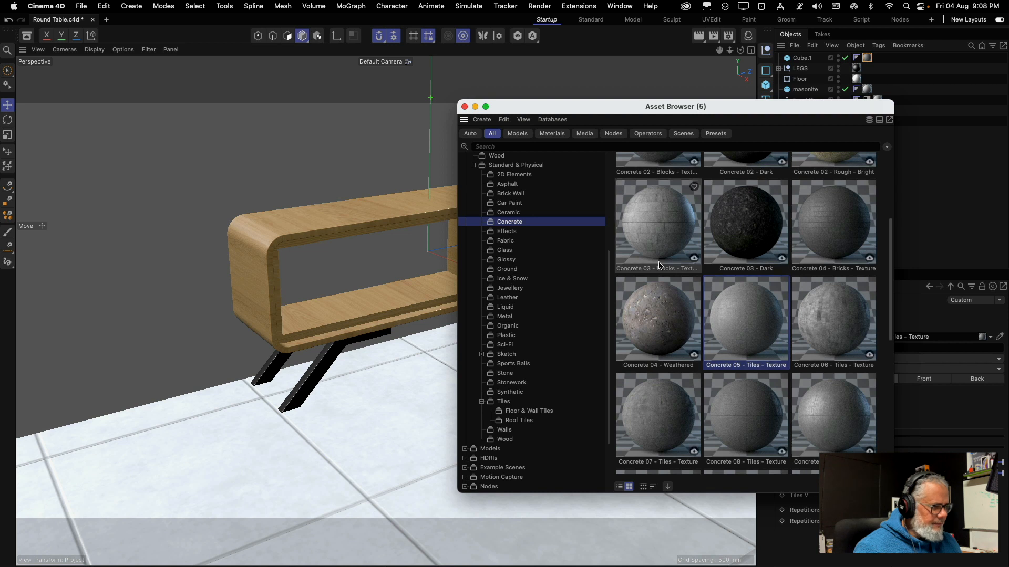
pyautogui.click(699, 39)
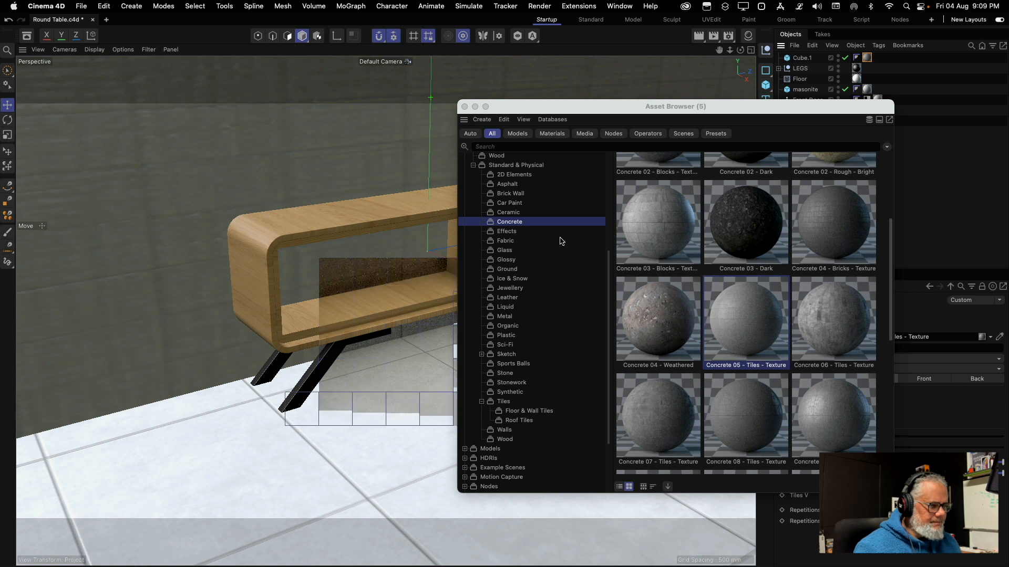
pyautogui.moveTo(529, 107); pyautogui.dragTo(712, 129)
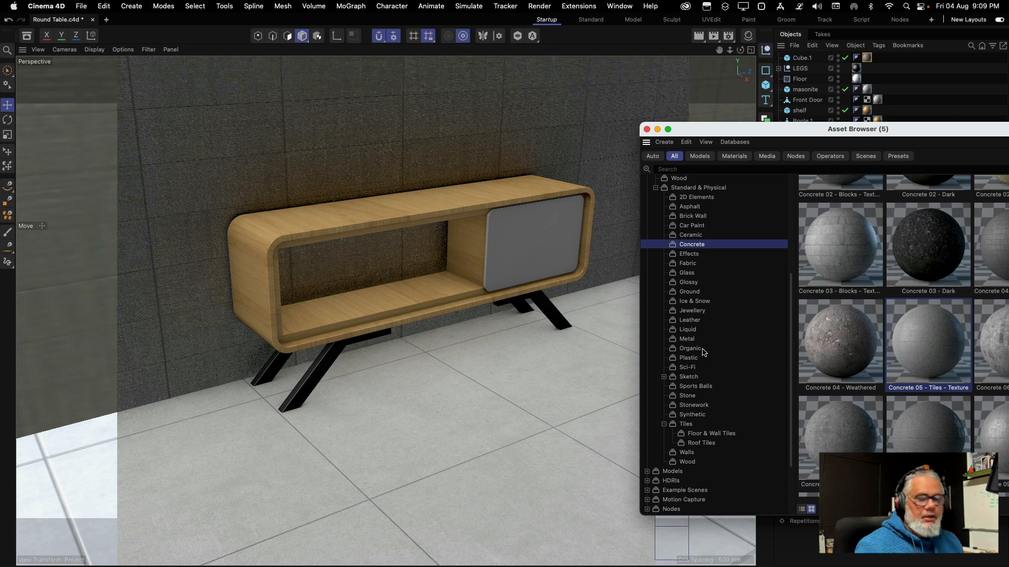
pyautogui.click(647, 130)
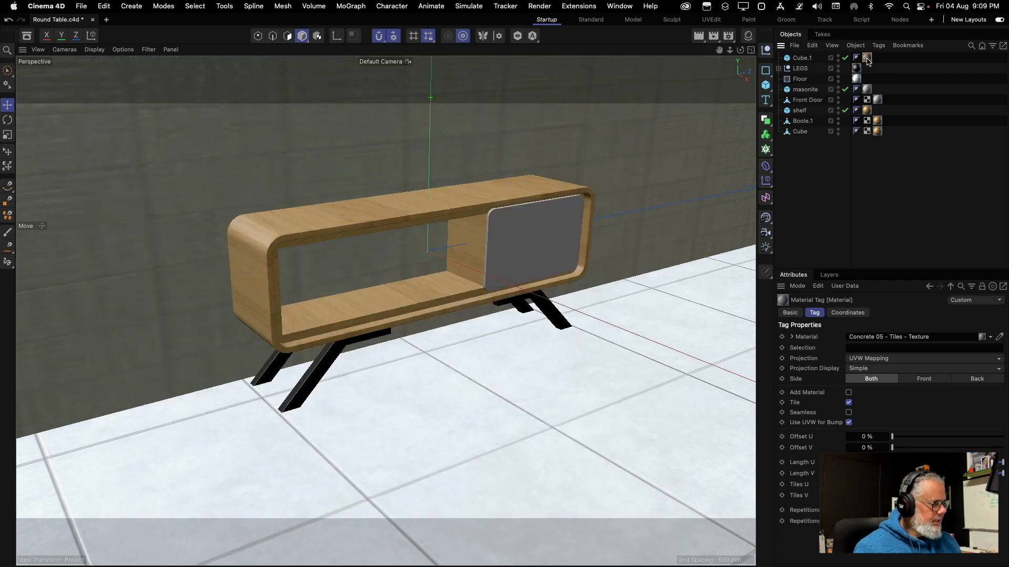
pyautogui.press('Delete')
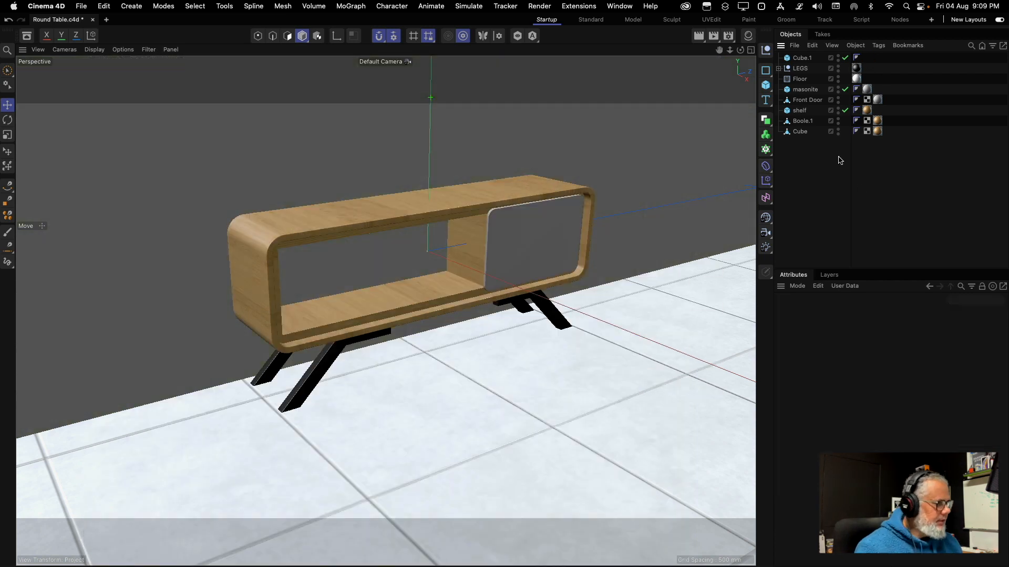
# Create a new standard material in the Material Manager and open it in the Material Editor
pyautogui.click(697, 36)
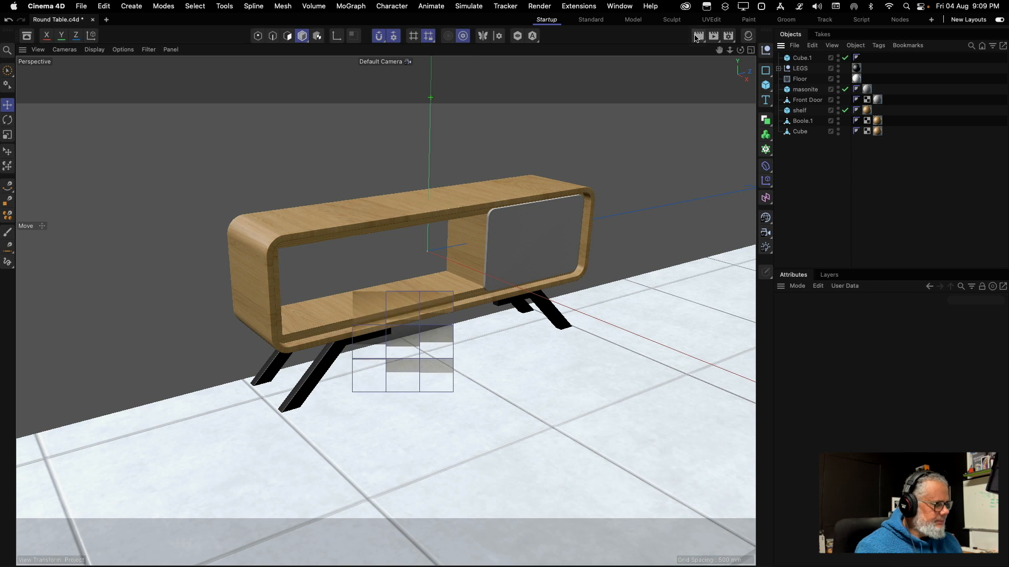
pyautogui.click(674, 89)
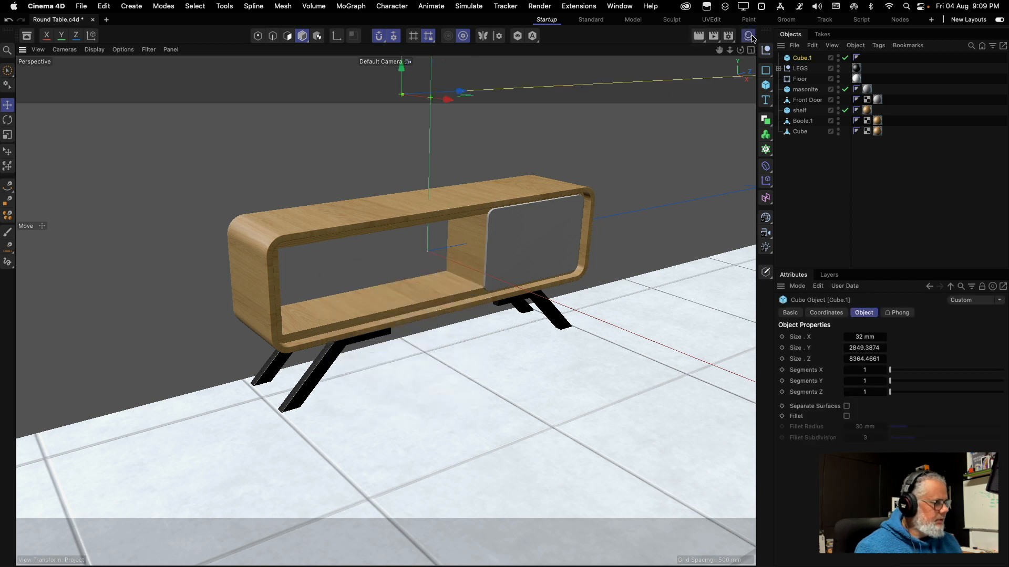
pyautogui.click(748, 35)
pyautogui.press('super+n')
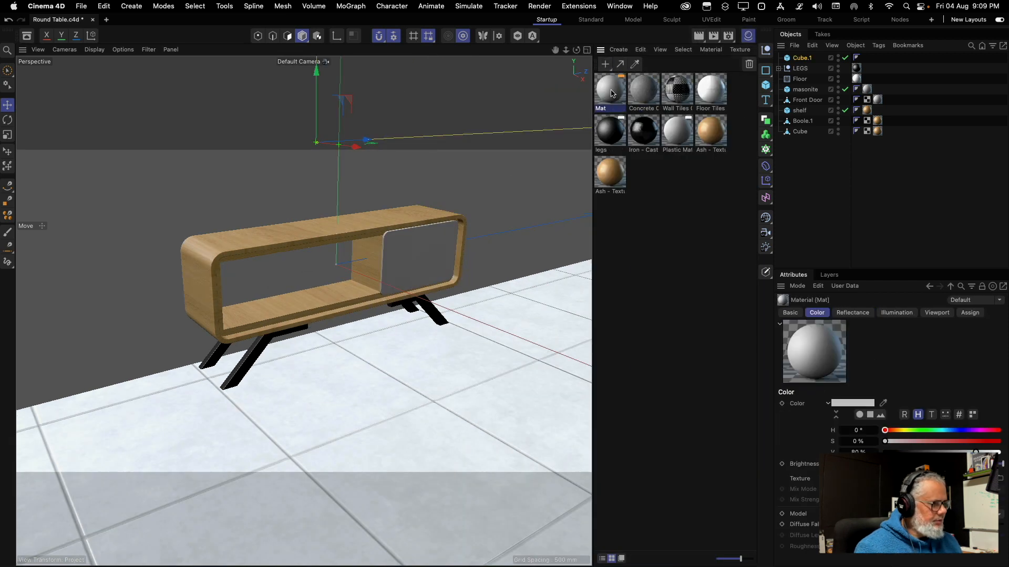
pyautogui.doubleClick(610, 90)
pyautogui.moveTo(675, 83); pyautogui.dragTo(279, 103)
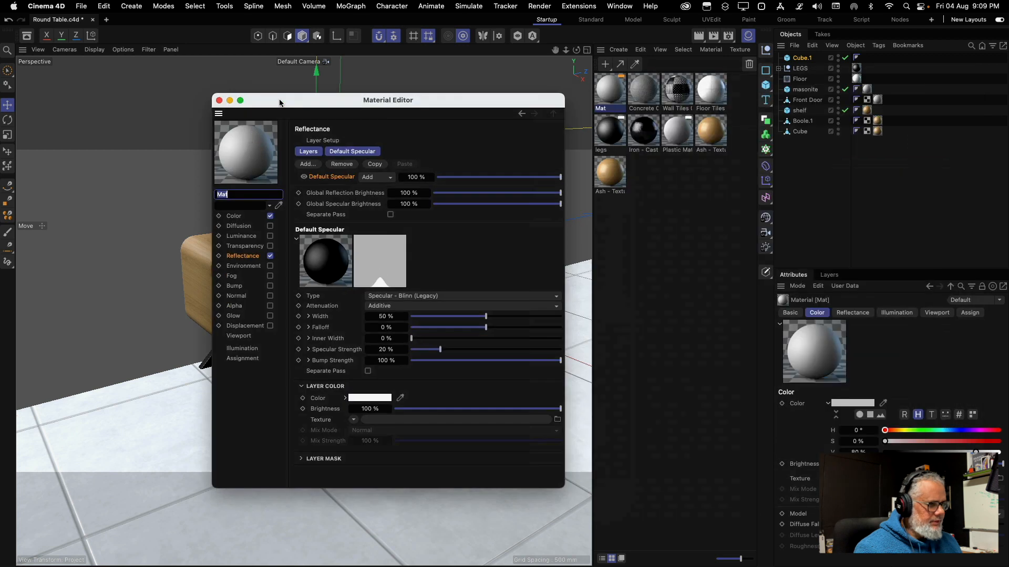
# Enable the new material's Luminance channel and set the luminance colour's V value to 24%
pyautogui.click(233, 217)
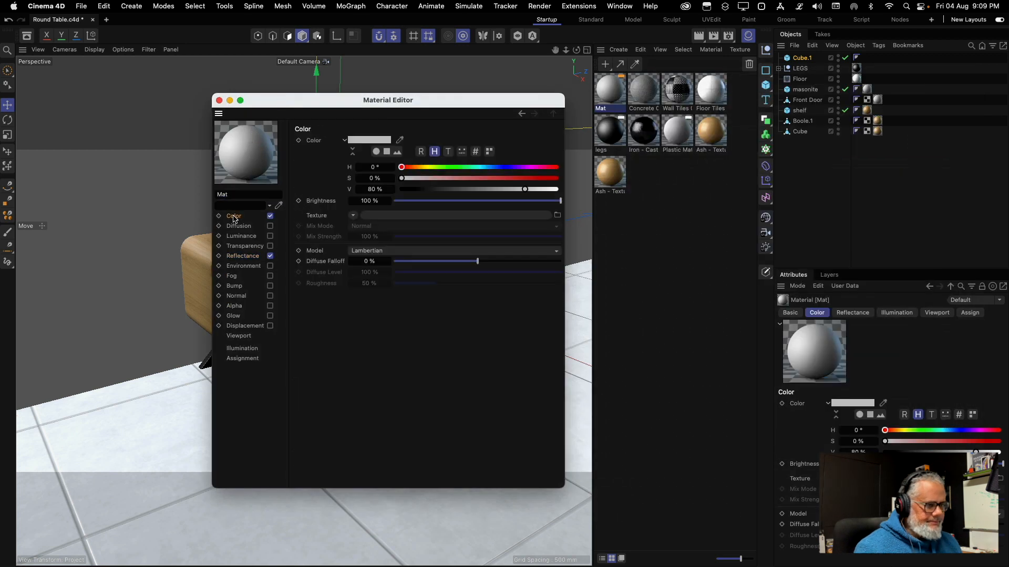
pyautogui.click(239, 237)
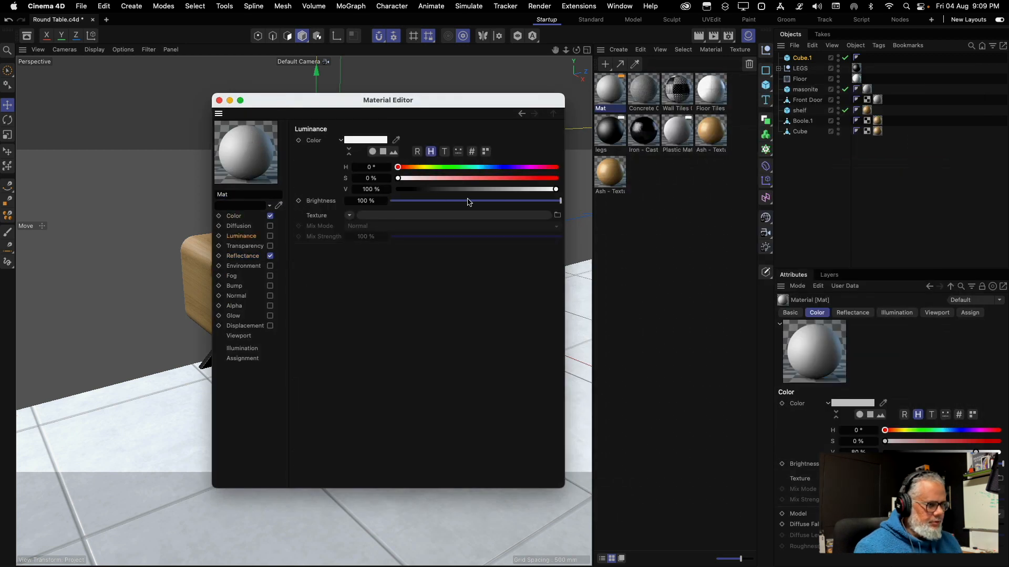
pyautogui.click(270, 236)
pyautogui.moveTo(497, 190); pyautogui.dragTo(436, 190)
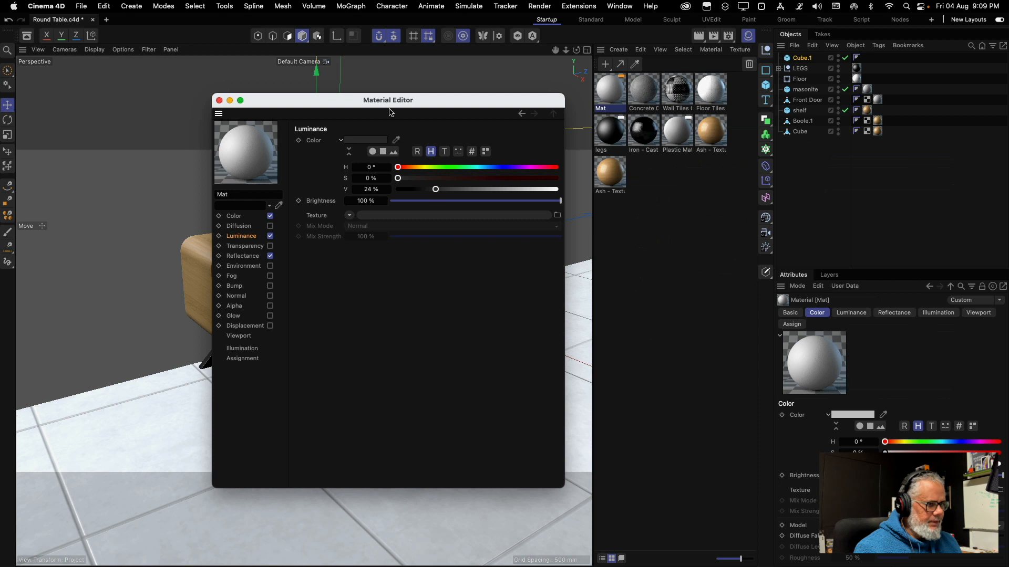
# Rename the new material Wall, apply it to the wall cube in the viewport, and close the Material Editor
pyautogui.moveTo(396, 106); pyautogui.dragTo(546, 137)
pyautogui.click(361, 226)
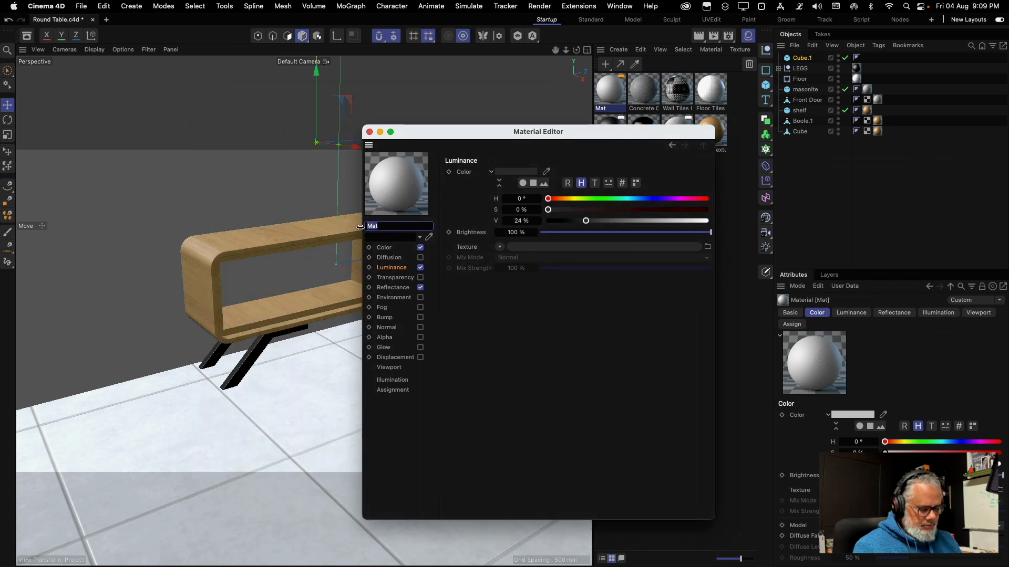
pyautogui.write('c')
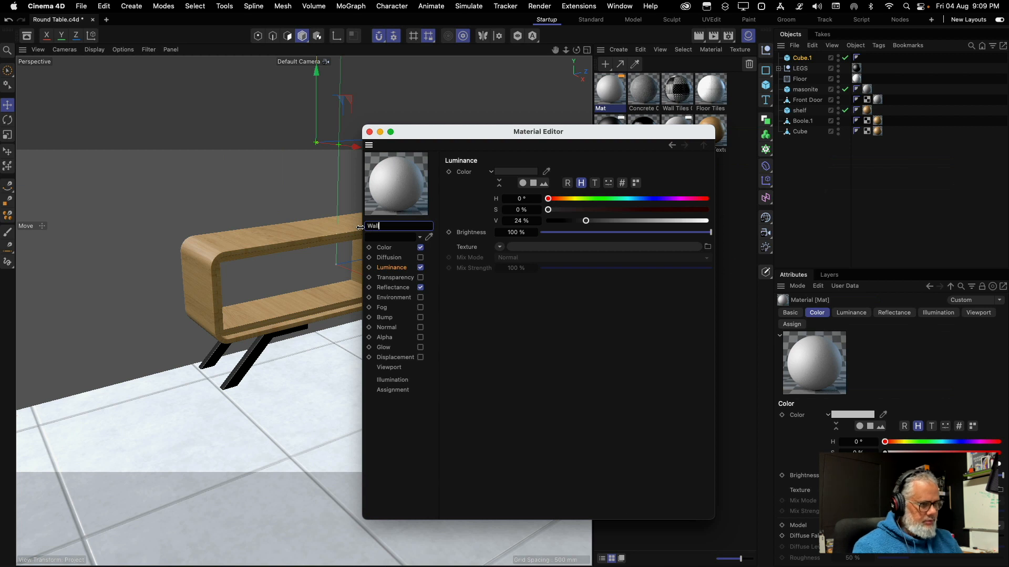
pyautogui.press('Return')
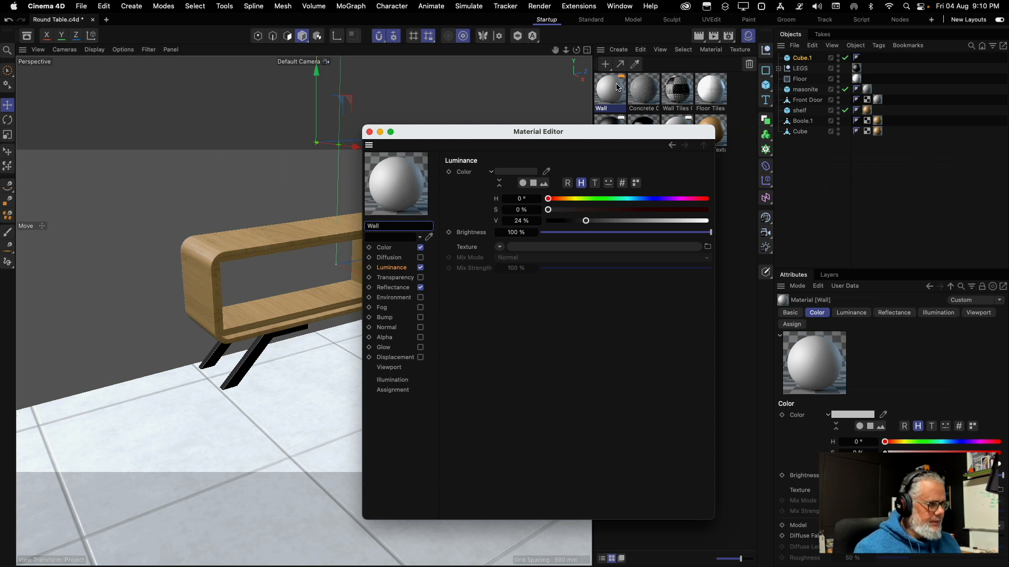
pyautogui.moveTo(618, 88); pyautogui.dragTo(260, 175)
pyautogui.click(369, 132)
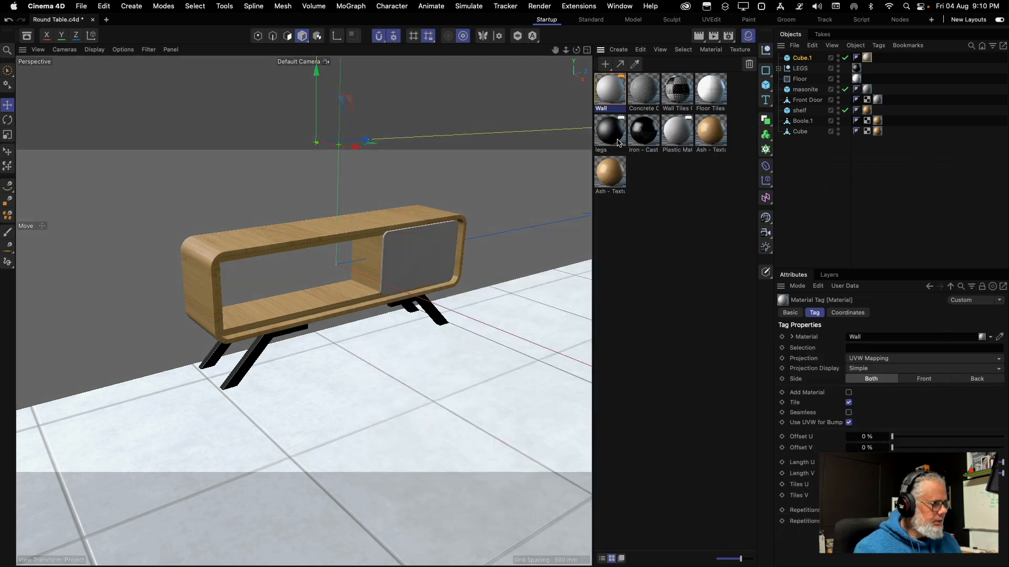
# Enable the Luminance channel of the Plastic Matte material and set its luminance colour's V value to 50%
pyautogui.click(675, 143)
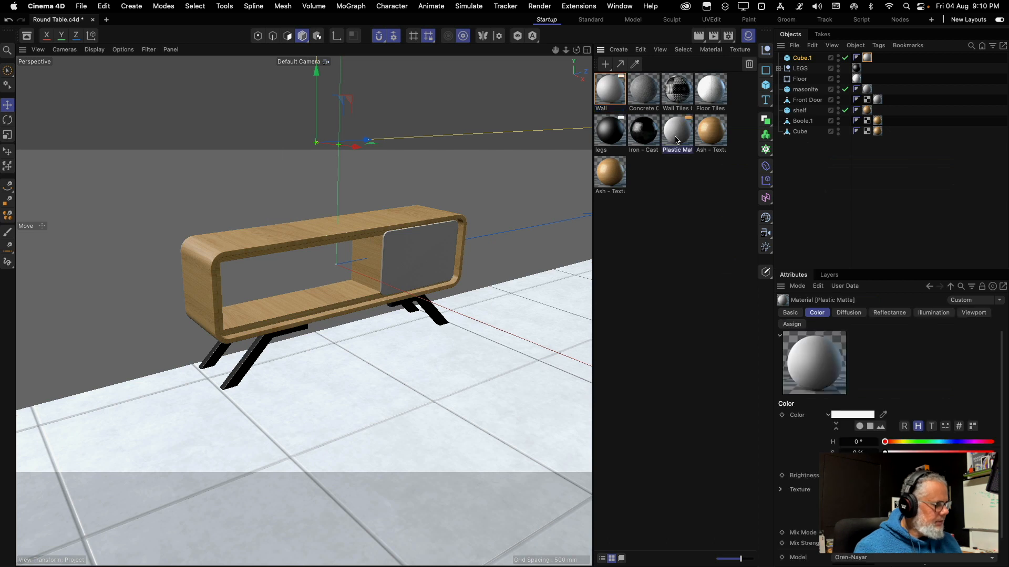
pyautogui.doubleClick(676, 140)
pyautogui.moveTo(746, 130); pyautogui.dragTo(420, 129)
pyautogui.click(387, 266)
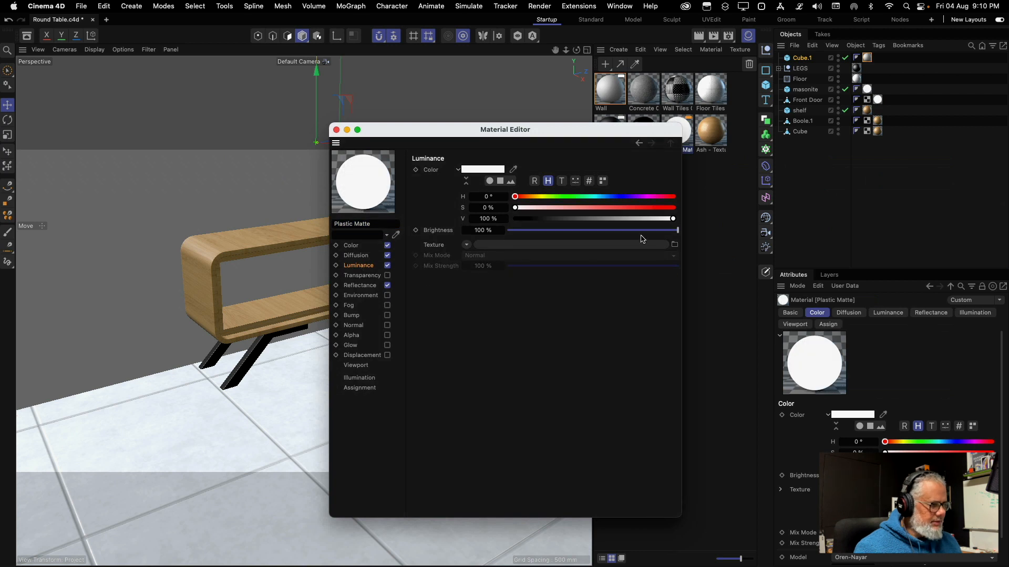
pyautogui.moveTo(648, 221); pyautogui.dragTo(593, 219)
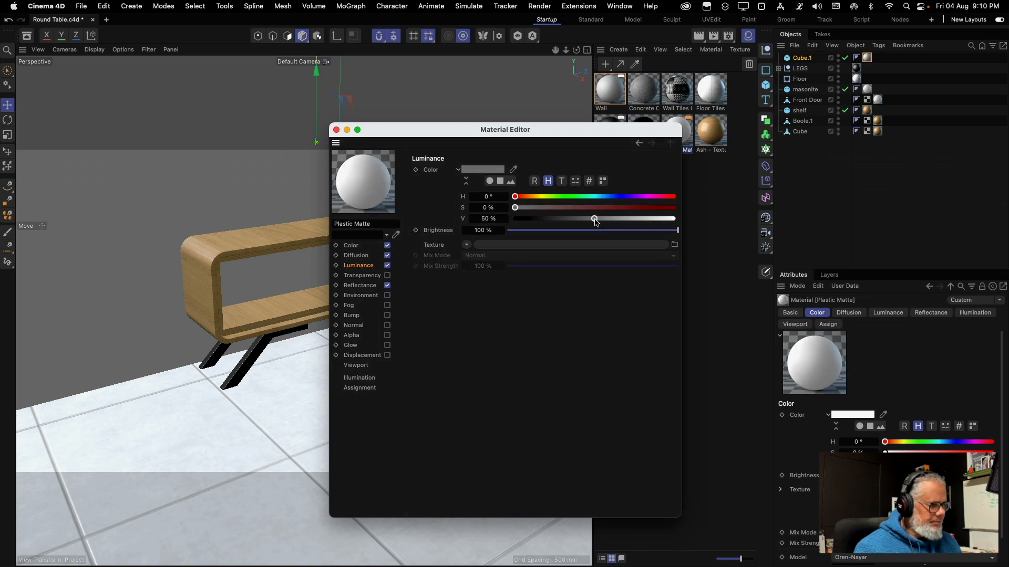
pyautogui.click(337, 130)
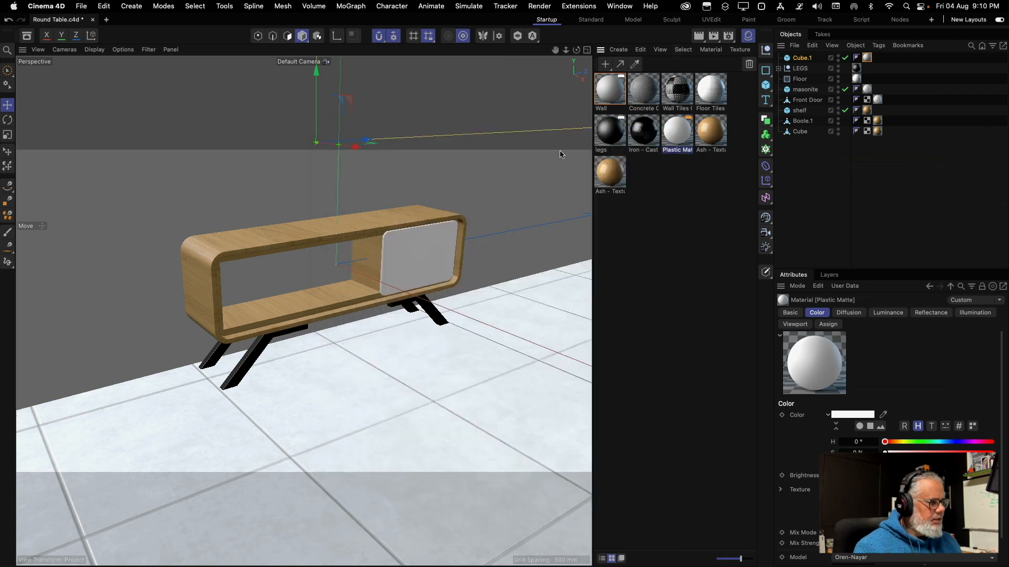
# Hide the Material Manager and render only a region of the view around the whole cabinet
pyautogui.click(748, 35)
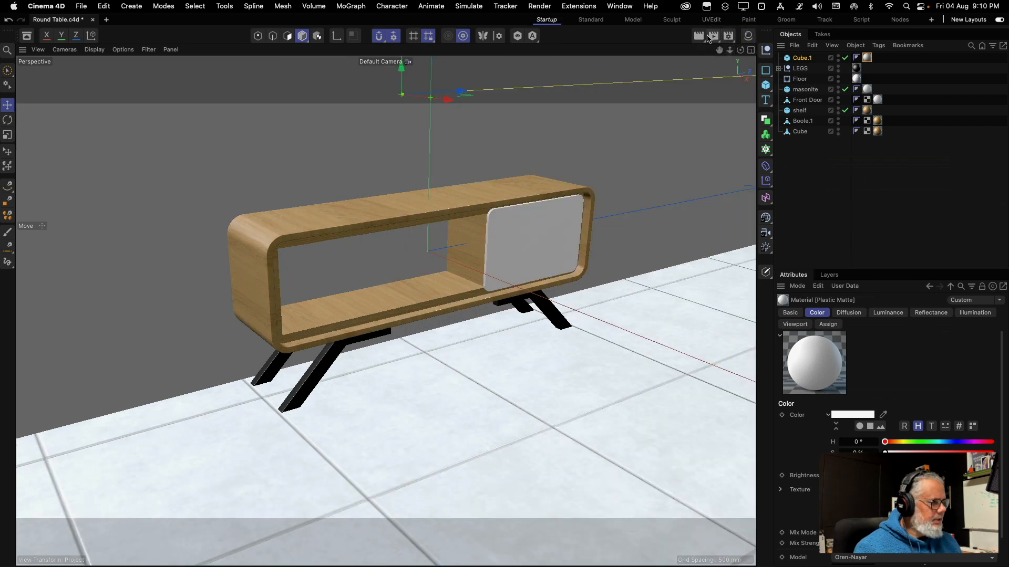
pyautogui.click(710, 37)
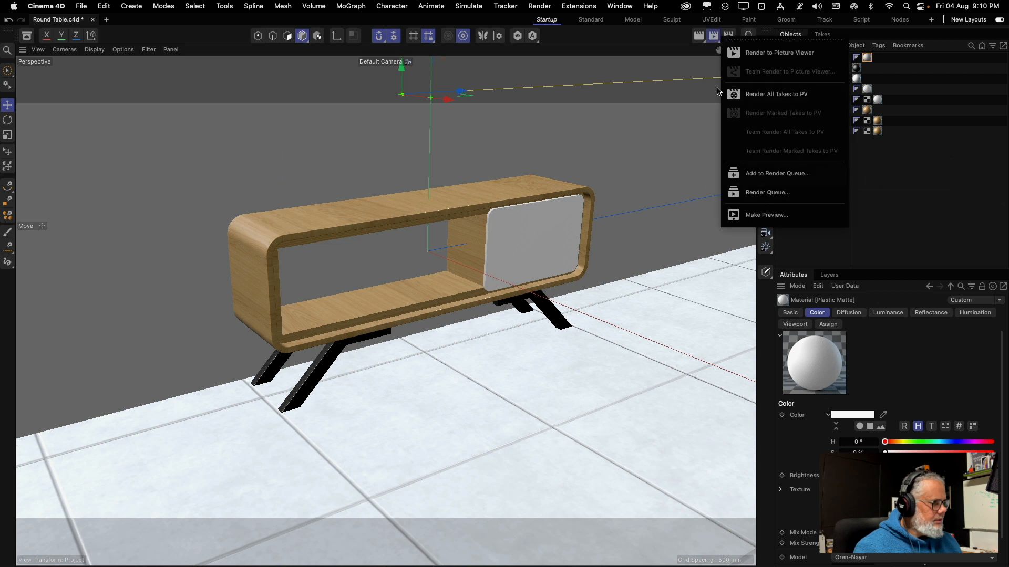
pyautogui.click(671, 35)
pyautogui.click(698, 36)
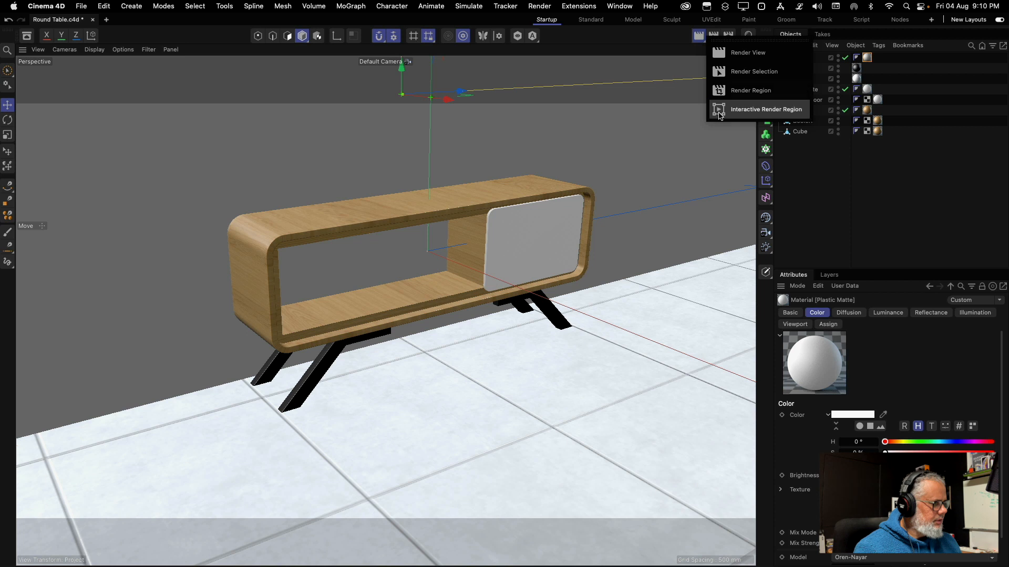
pyautogui.click(750, 91)
pyautogui.moveTo(176, 165); pyautogui.dragTo(651, 427)
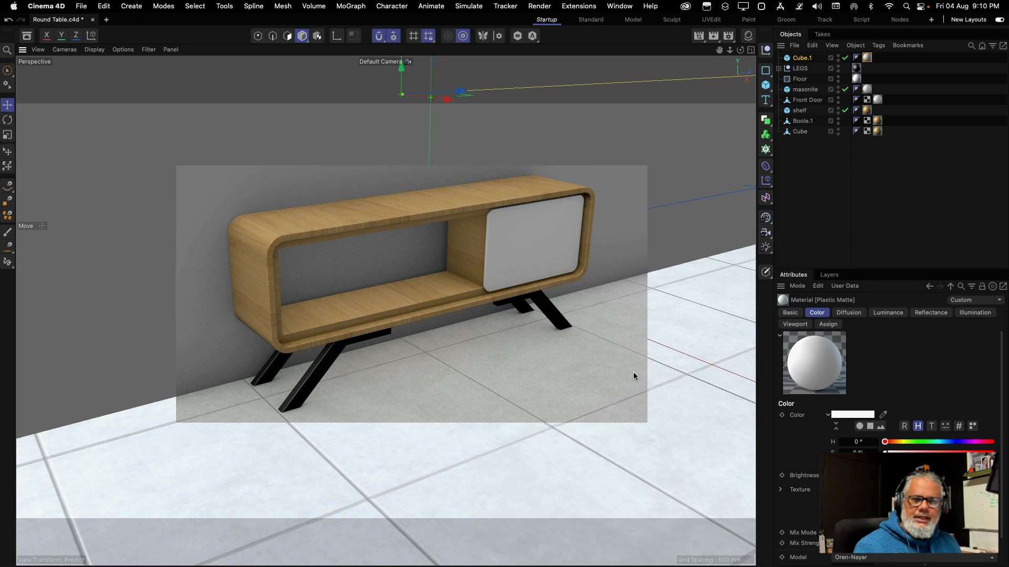
# Delete the wall cube and remove the tile material tag from the Floor object
pyautogui.click(648, 349)
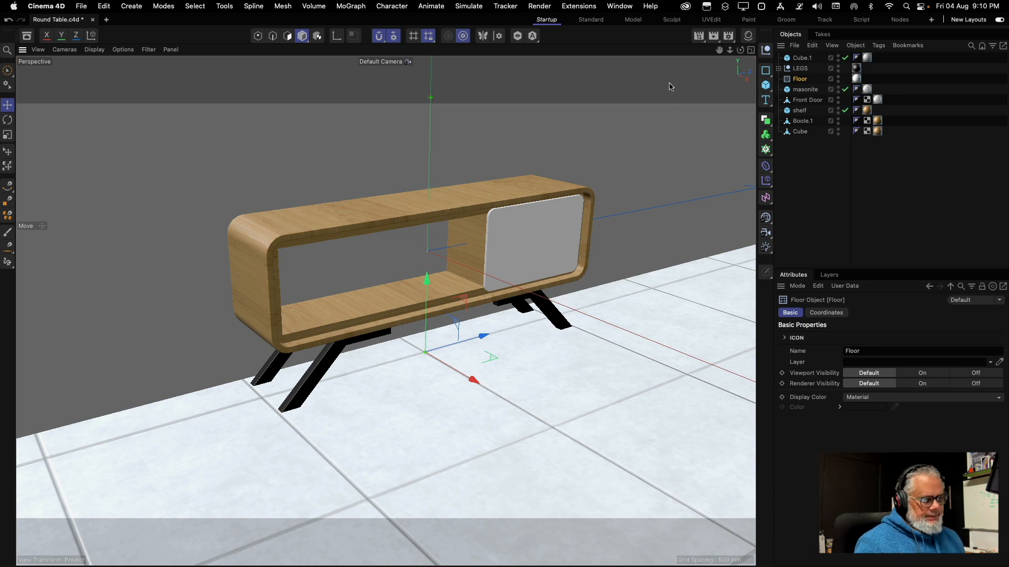
pyautogui.click(658, 164)
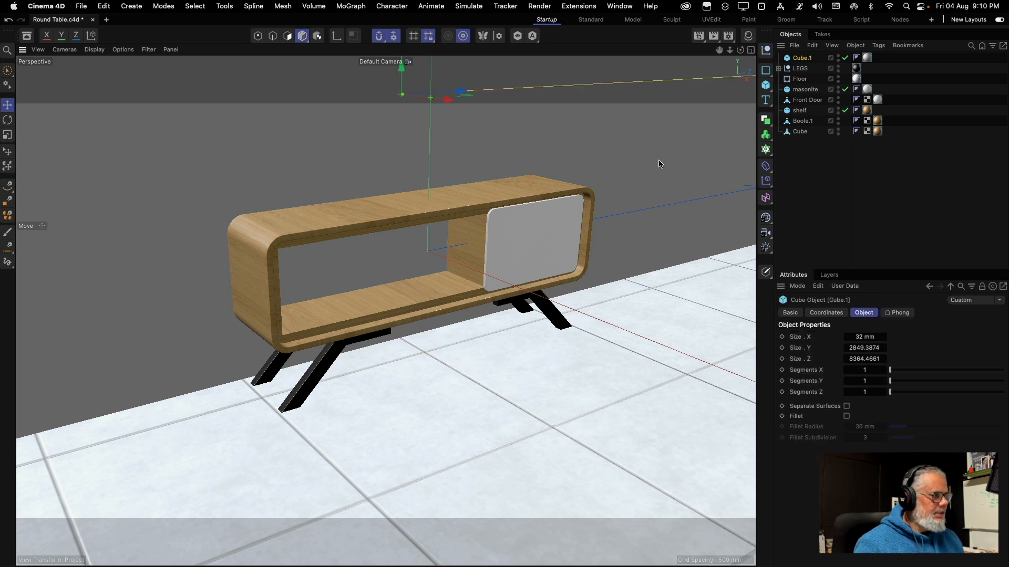
pyautogui.press('Delete')
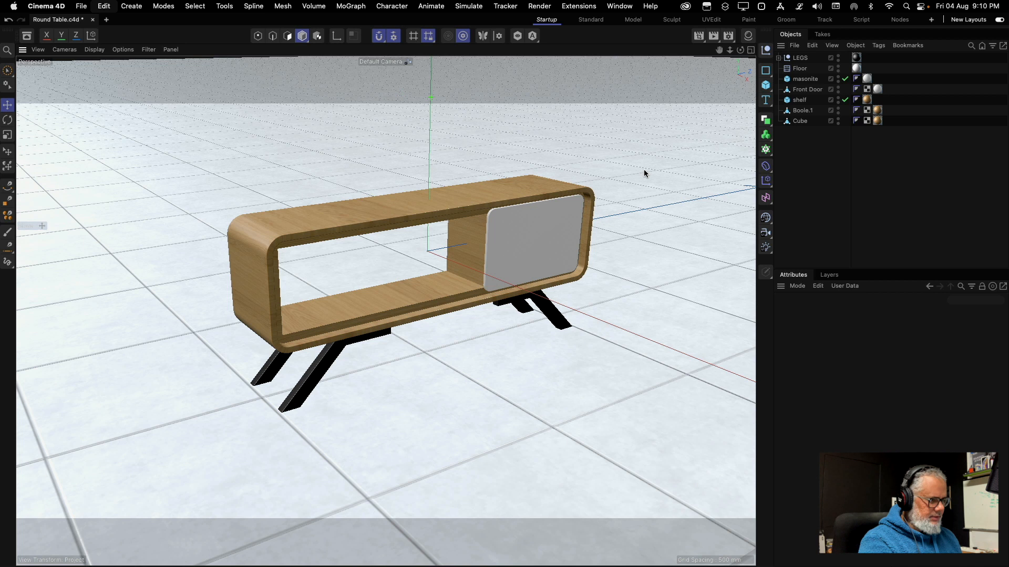
pyautogui.click(669, 318)
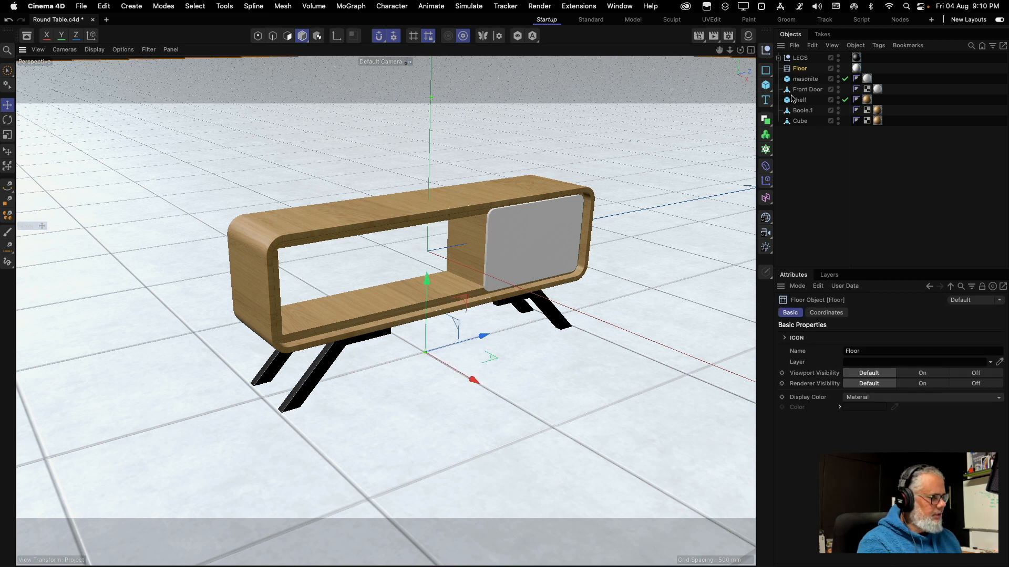
pyautogui.click(857, 69)
pyautogui.press('Delete')
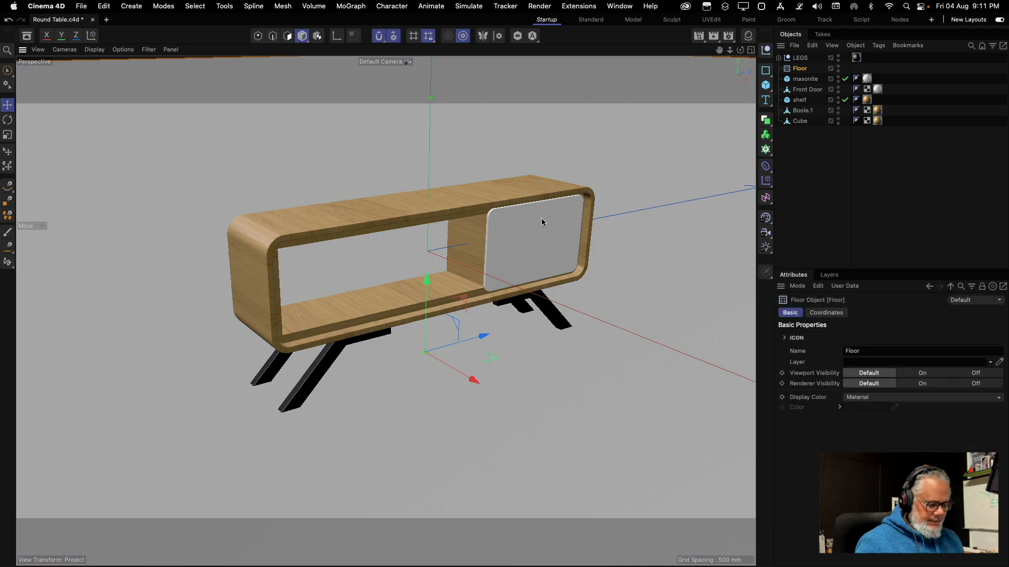
# Add an Area Light, move it in front of the cabinet, rotate it towards the cabinet and raise it above cabinet height
pyautogui.click(765, 248)
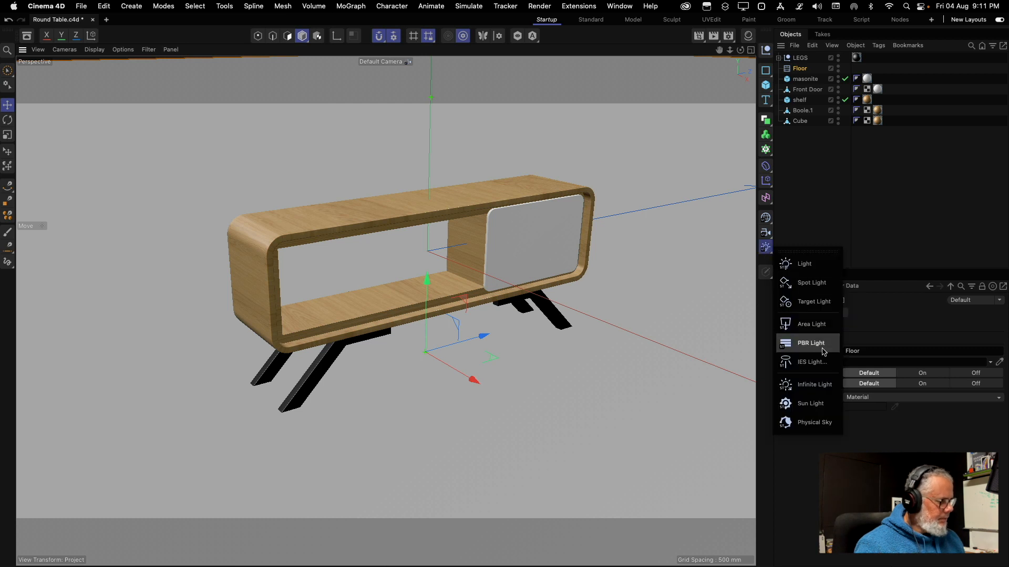
pyautogui.click(818, 326)
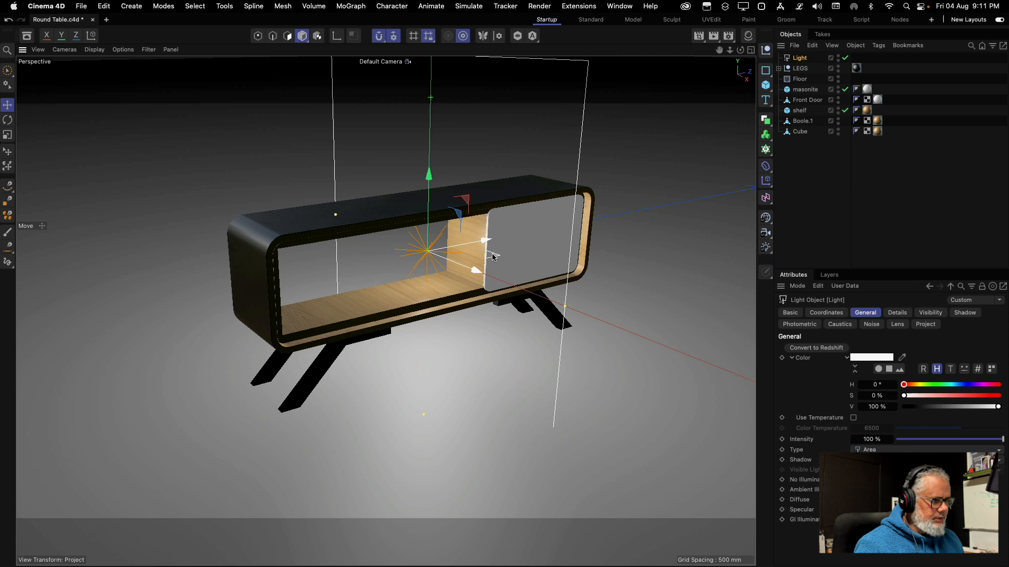
pyautogui.moveTo(494, 256); pyautogui.dragTo(247, 506)
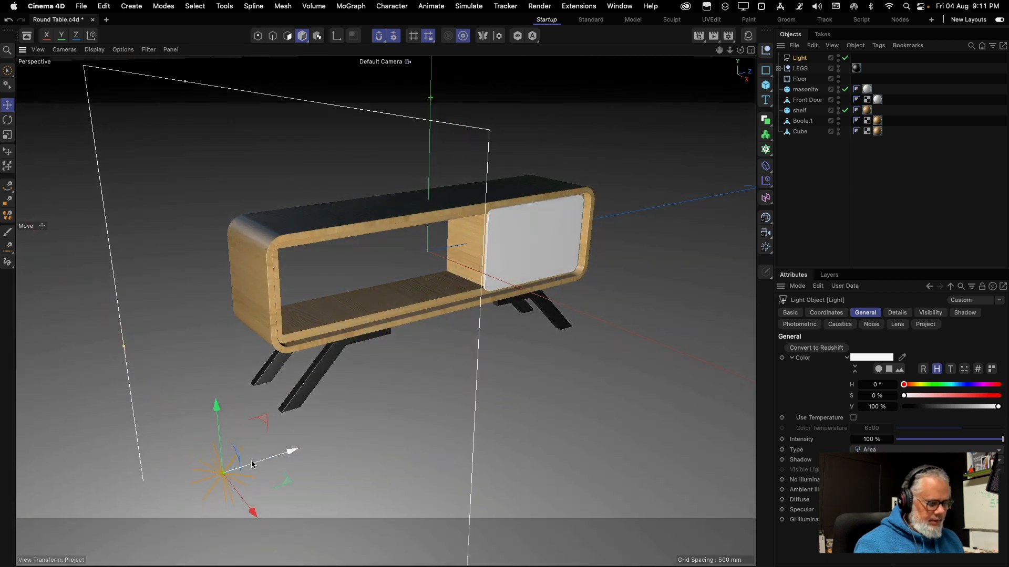
pyautogui.press('r')
pyautogui.moveTo(257, 494)
pyautogui.mouseDown()
pyautogui.moveTo(289, 465)
pyautogui.moveTo(269, 479)
pyautogui.mouseUp()
pyautogui.press('e')
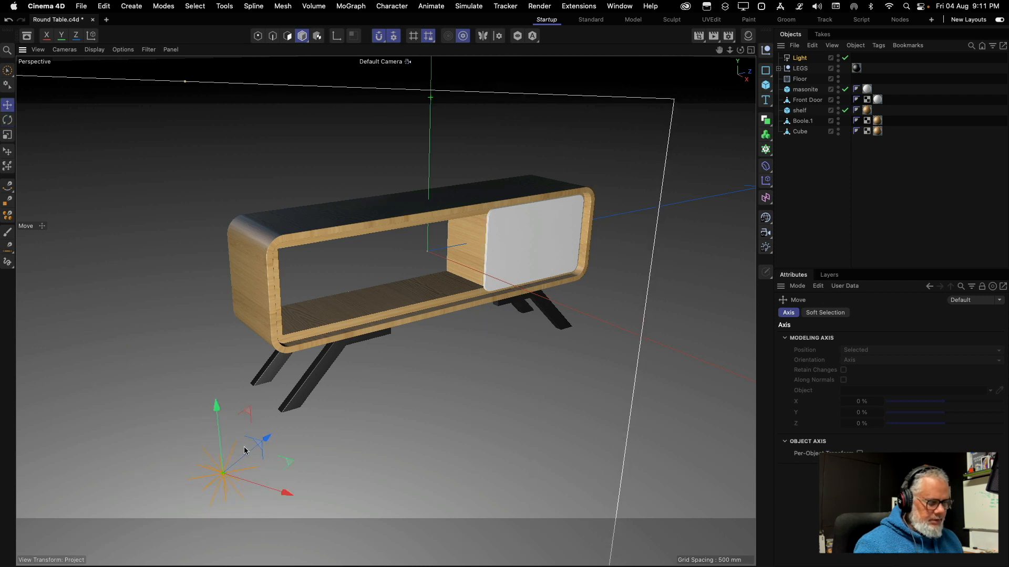
pyautogui.moveTo(214, 405); pyautogui.dragTo(214, 67)
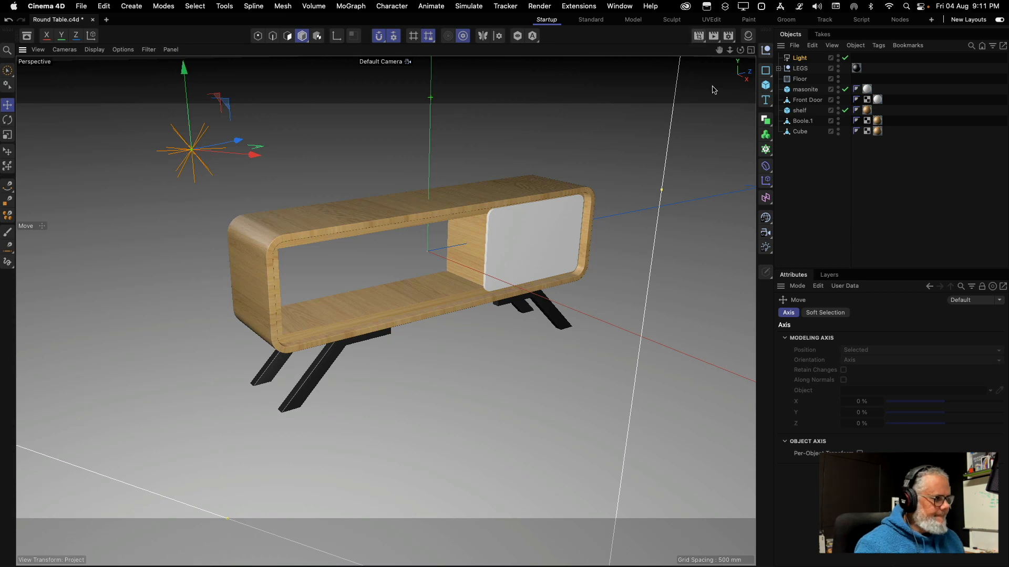
# Render the view with the area light and set the light's intensity to 122%
pyautogui.moveTo(698, 35); pyautogui.dragTo(711, 54)
pyautogui.click(700, 37)
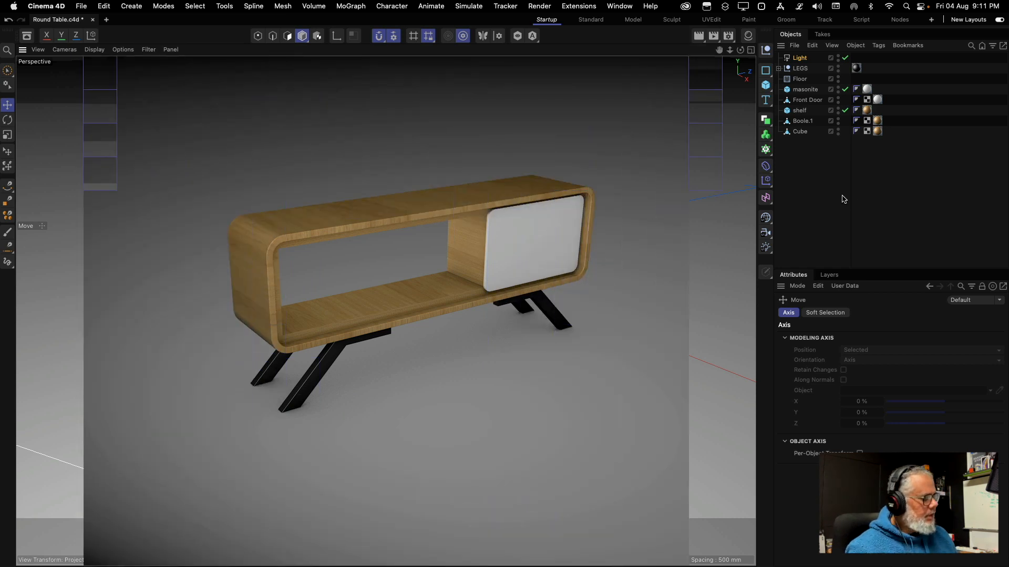
pyautogui.click(800, 58)
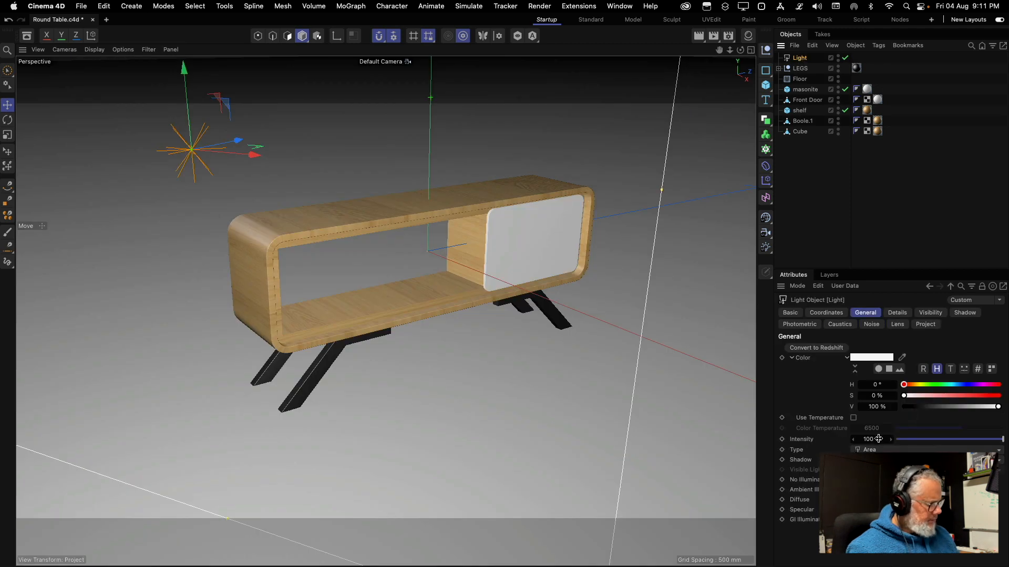
pyautogui.moveTo(879, 439); pyautogui.dragTo(888, 440)
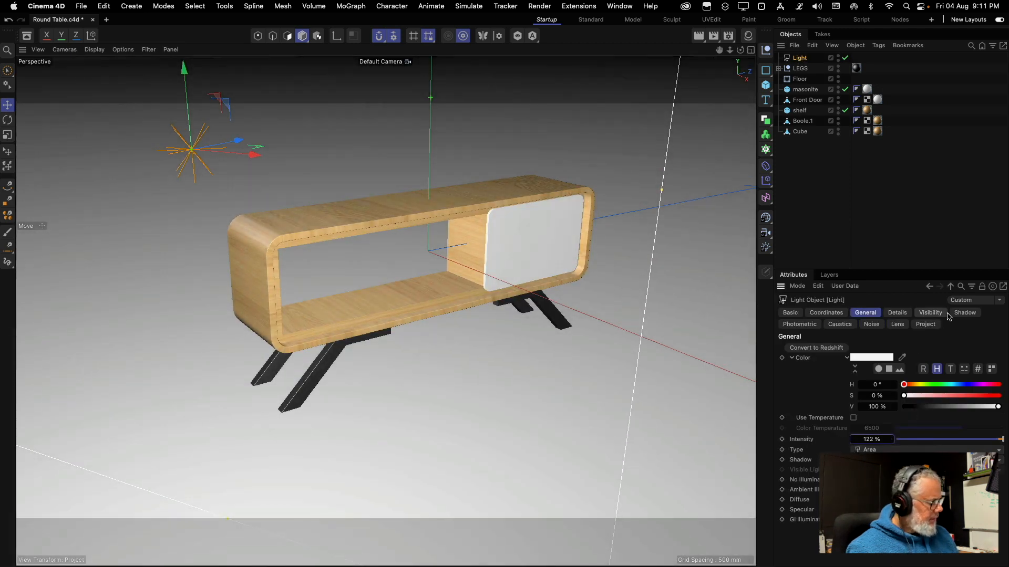
# Try Raytraced (Hard) shadows on the area light in a view render
pyautogui.click(965, 314)
pyautogui.click(831, 348)
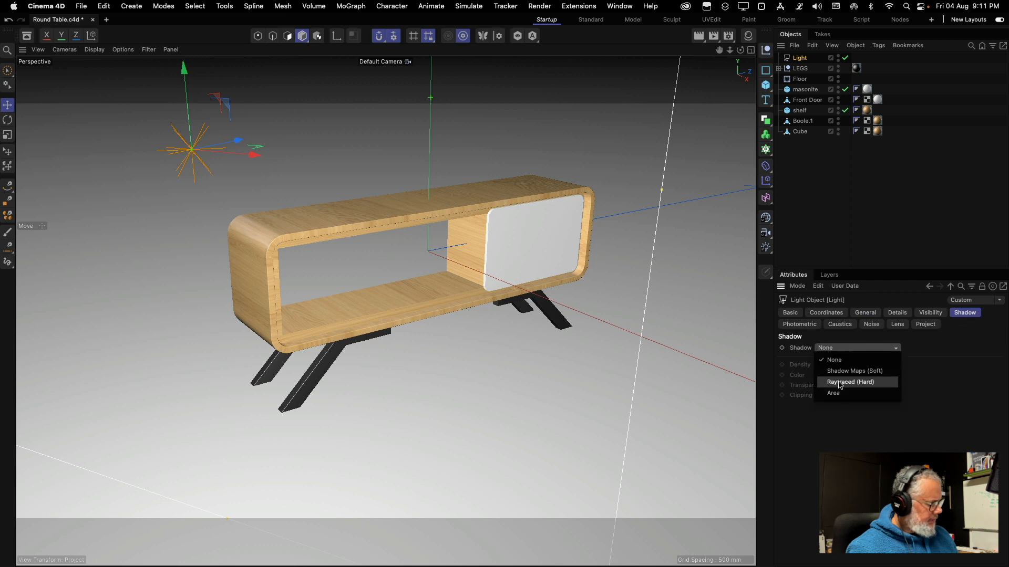
pyautogui.click(839, 383)
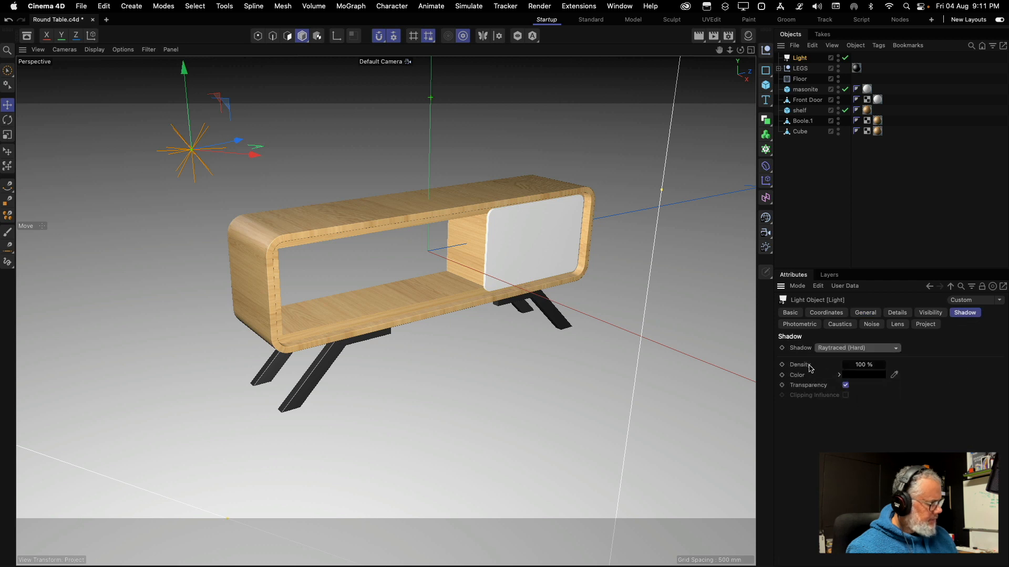
pyautogui.click(844, 349)
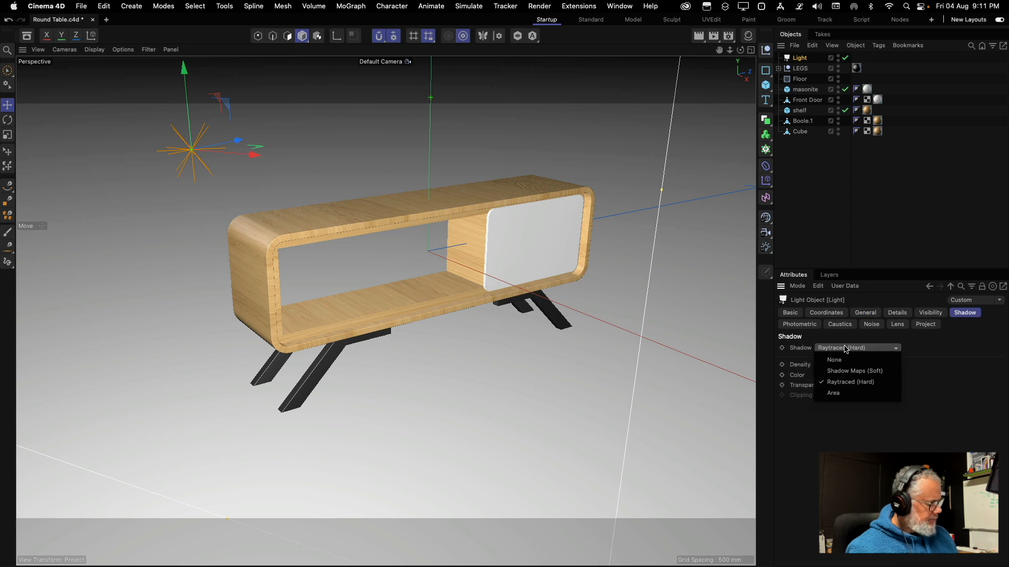
pyautogui.click(843, 383)
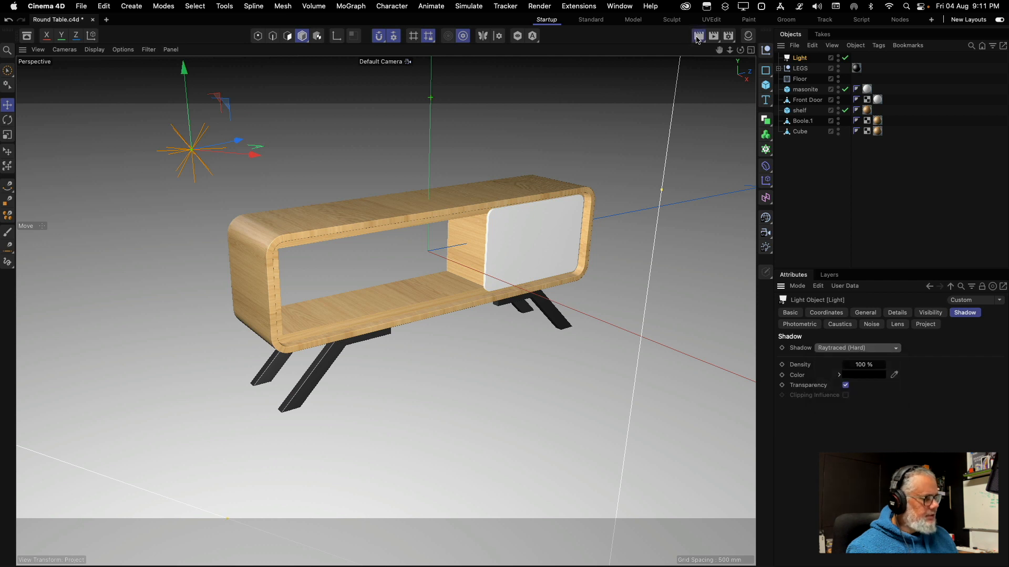
pyautogui.click(698, 38)
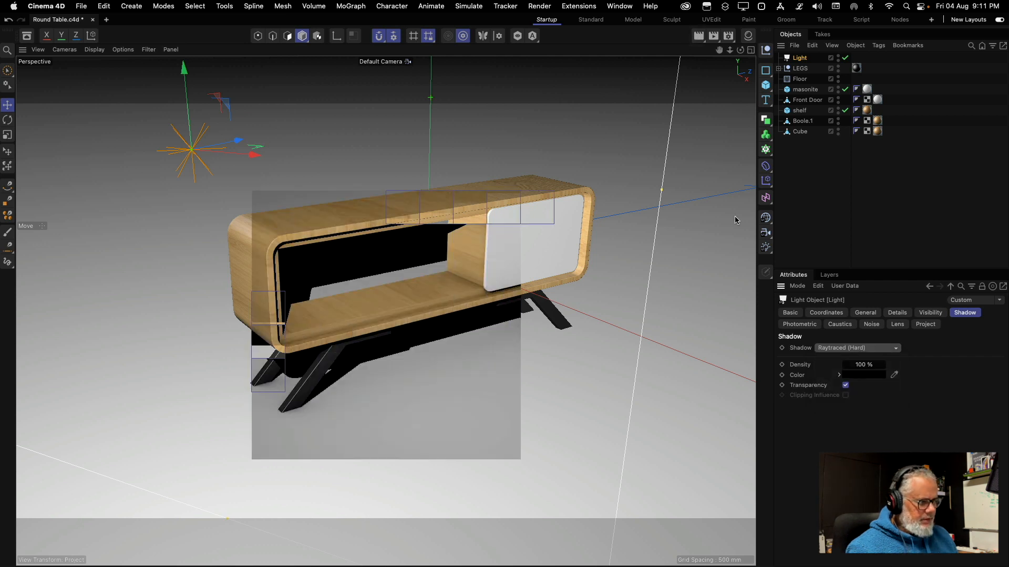
# Switch the light's shadow type to Area, render the view, and set the shadow accuracy to 100%
pyautogui.click(856, 348)
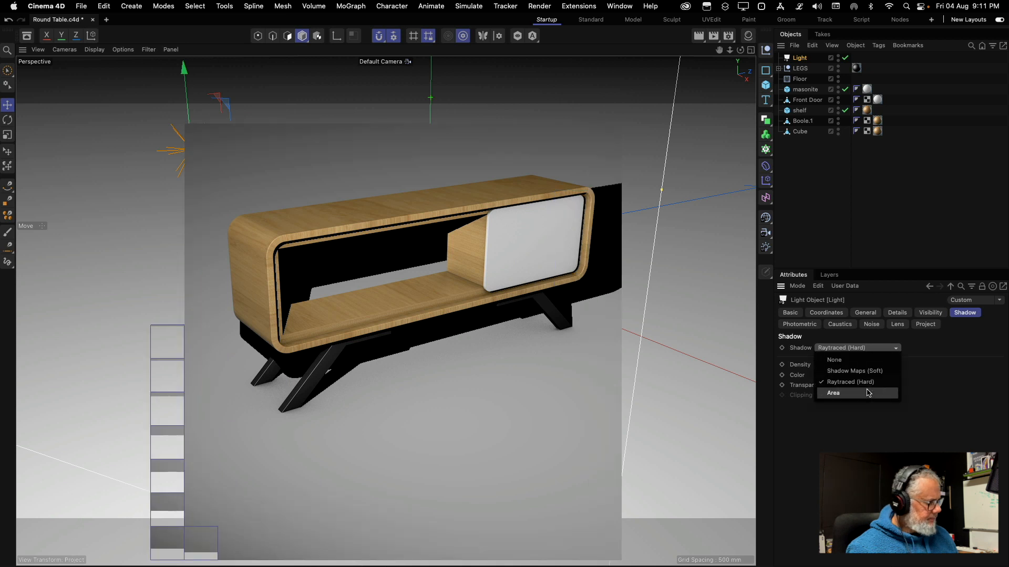
pyautogui.click(868, 393)
pyautogui.click(699, 37)
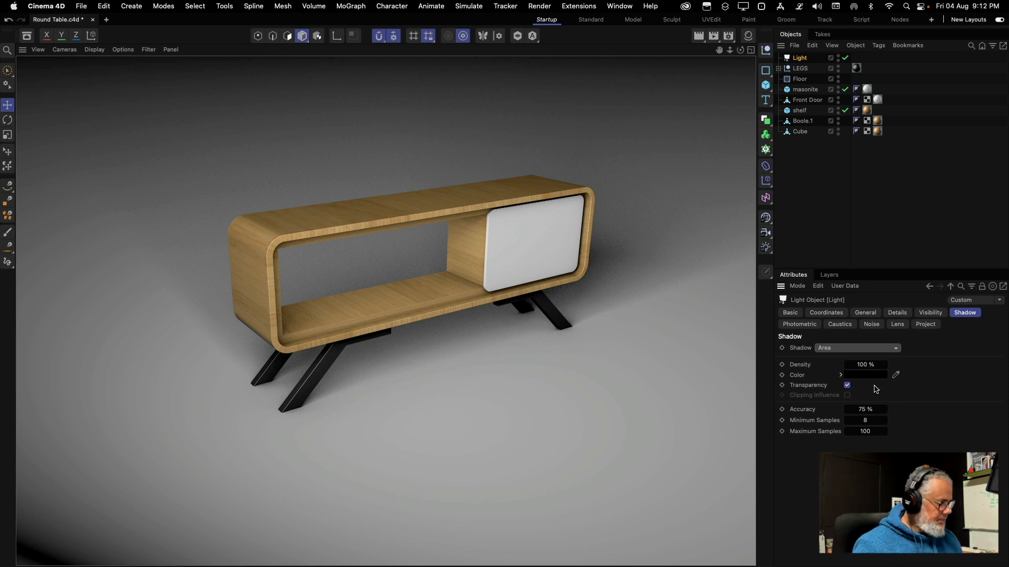
pyautogui.moveTo(865, 409); pyautogui.dragTo(874, 409)
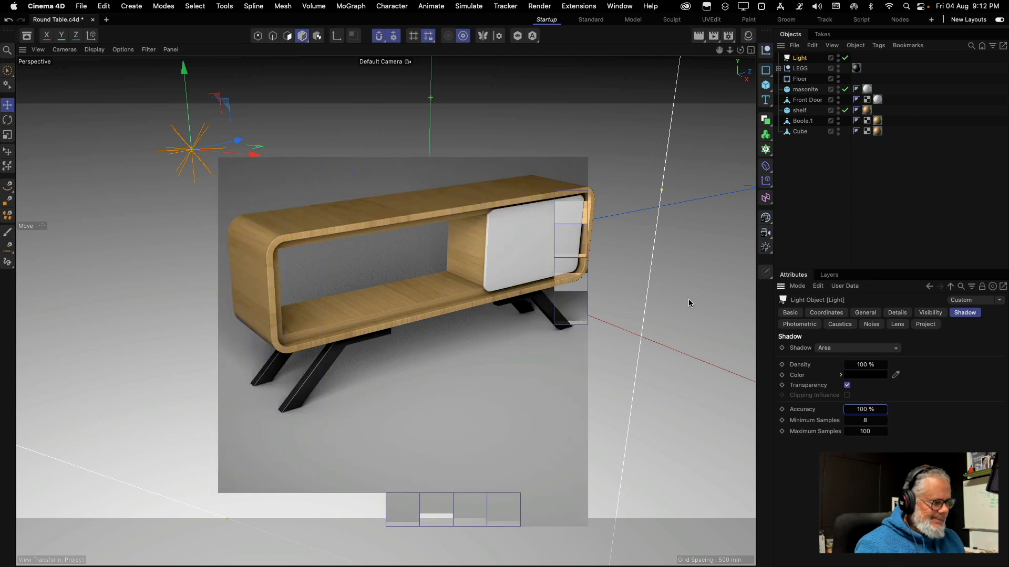
# Add the Global Illumination effect to the render settings, switch the renderer to Physical and render the view
pyautogui.click(728, 36)
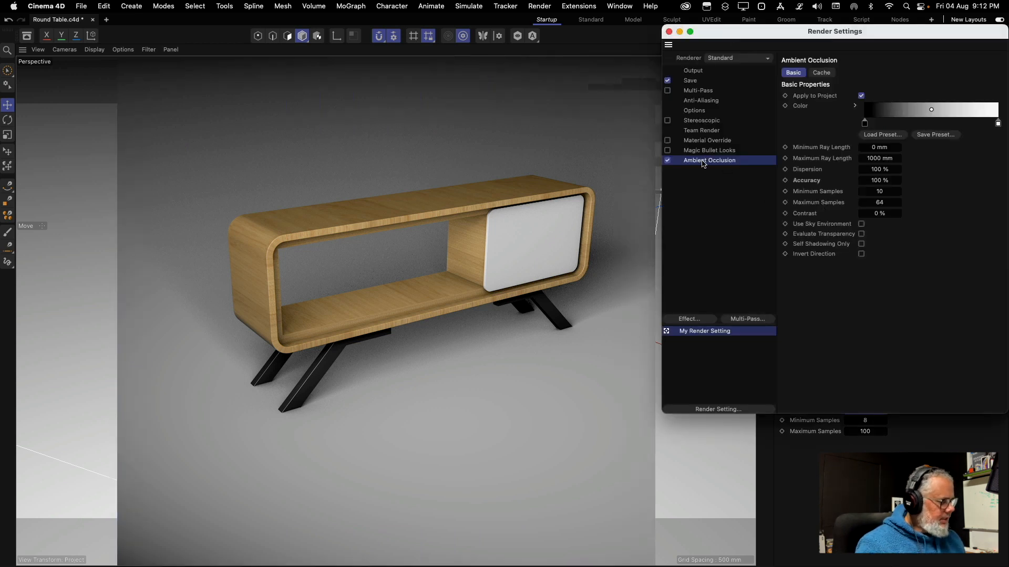
pyautogui.click(688, 319)
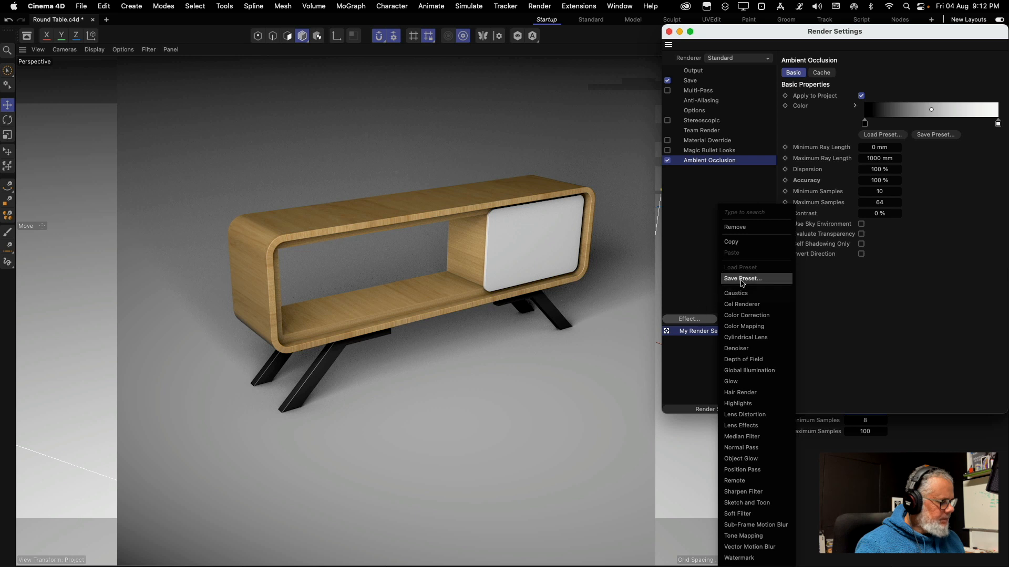
pyautogui.click(751, 371)
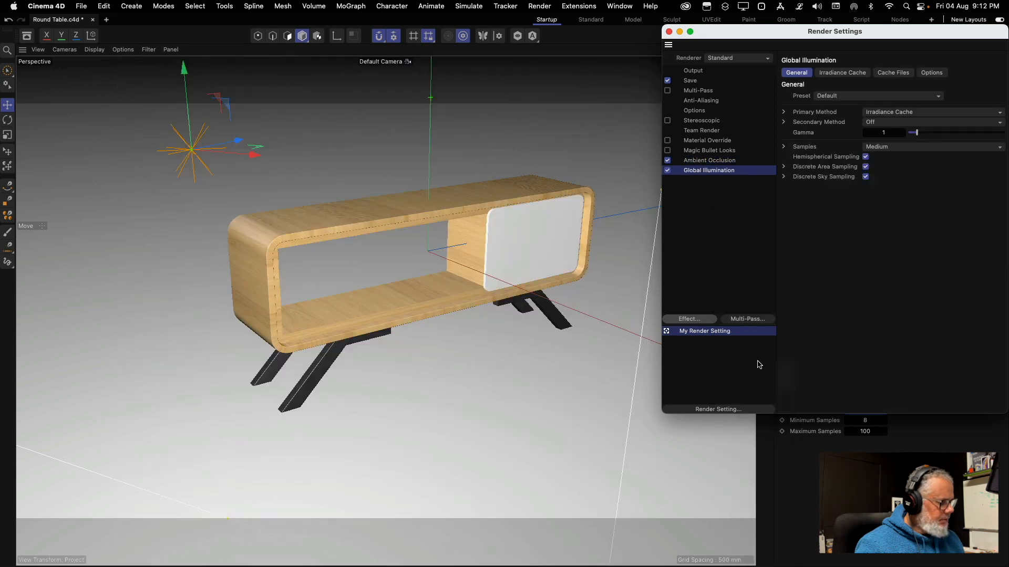
pyautogui.click(730, 57)
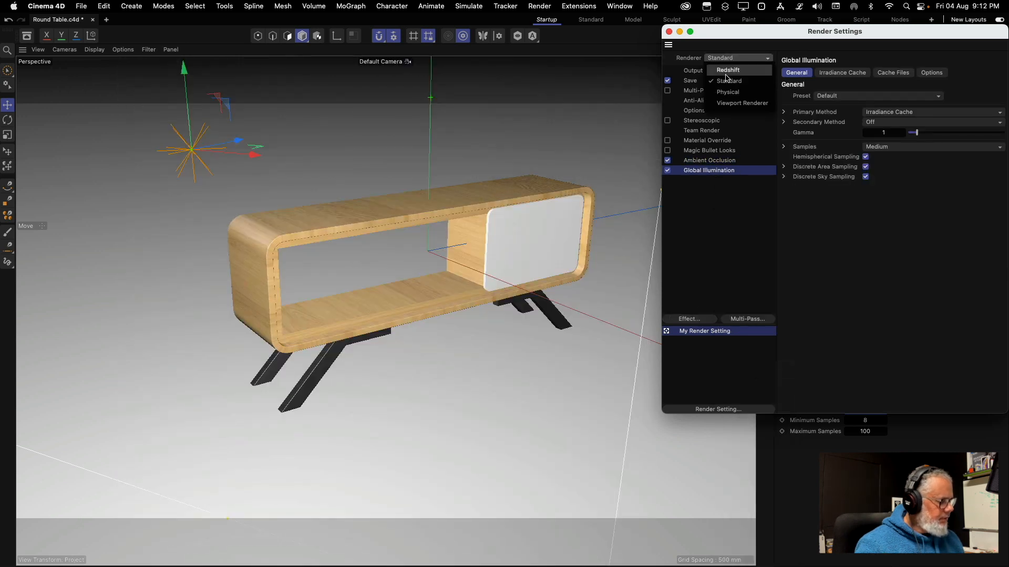
pyautogui.click(727, 92)
pyautogui.moveTo(757, 32); pyautogui.dragTo(726, 61)
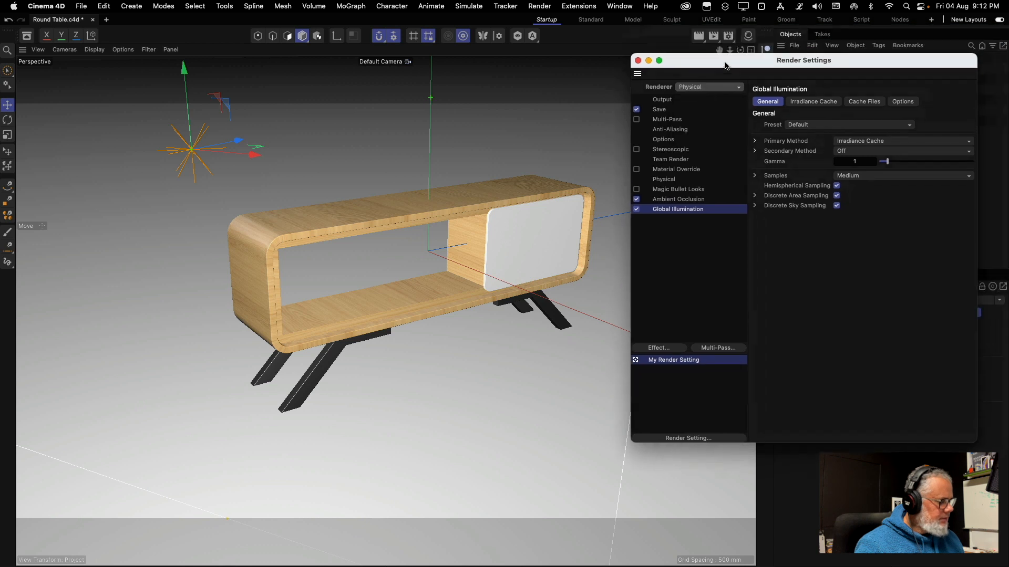
pyautogui.press('super+r')
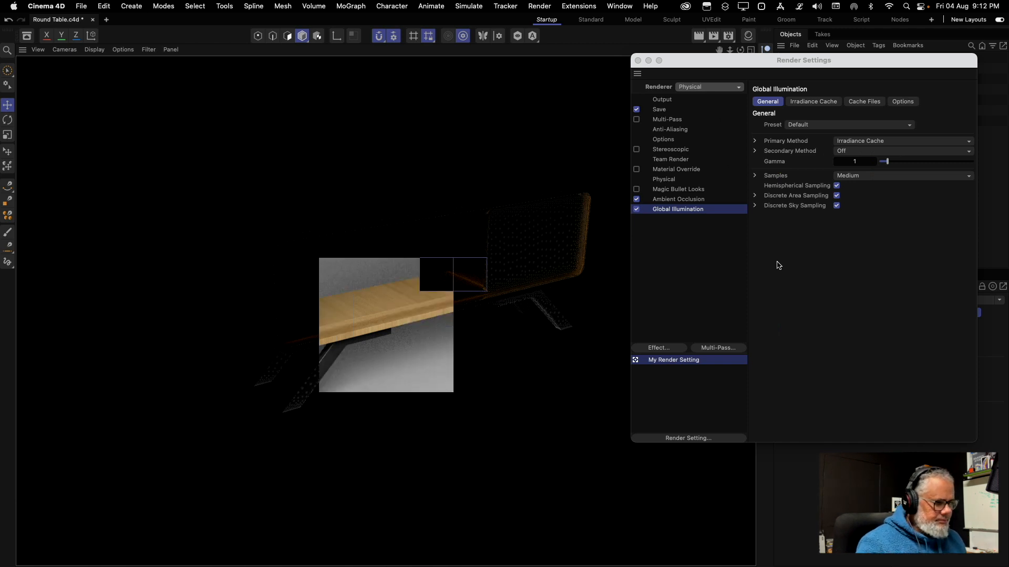
# Stop the view render, disable Global Illumination and set the renderer back to Standard
pyautogui.click(779, 265)
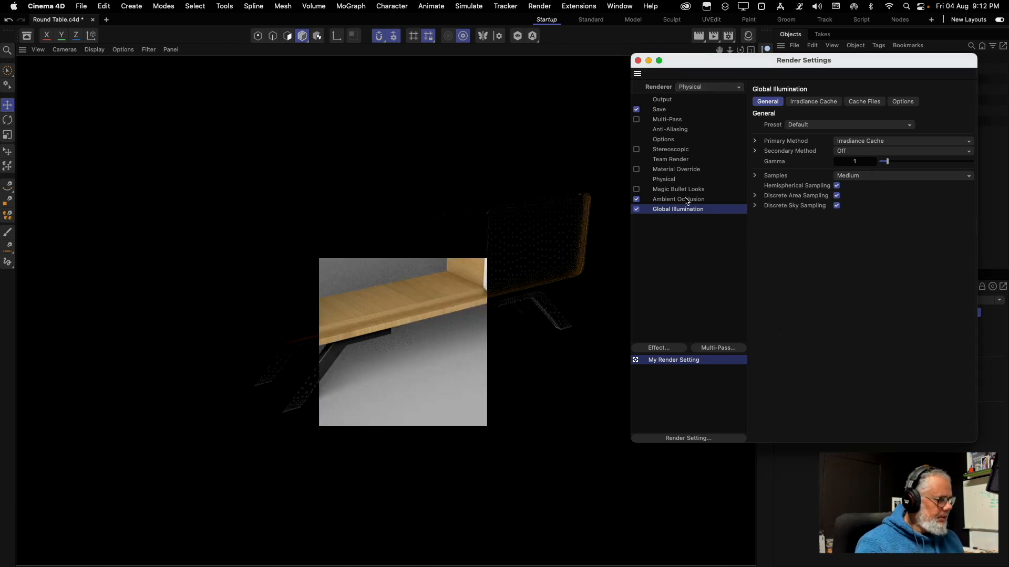
pyautogui.click(636, 210)
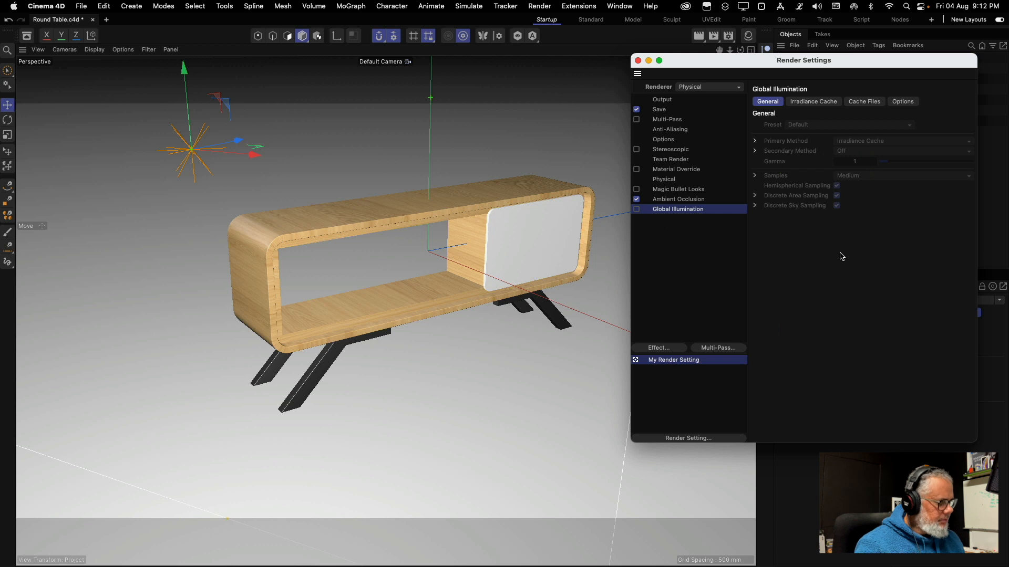
pyautogui.click(706, 87)
pyautogui.click(694, 95)
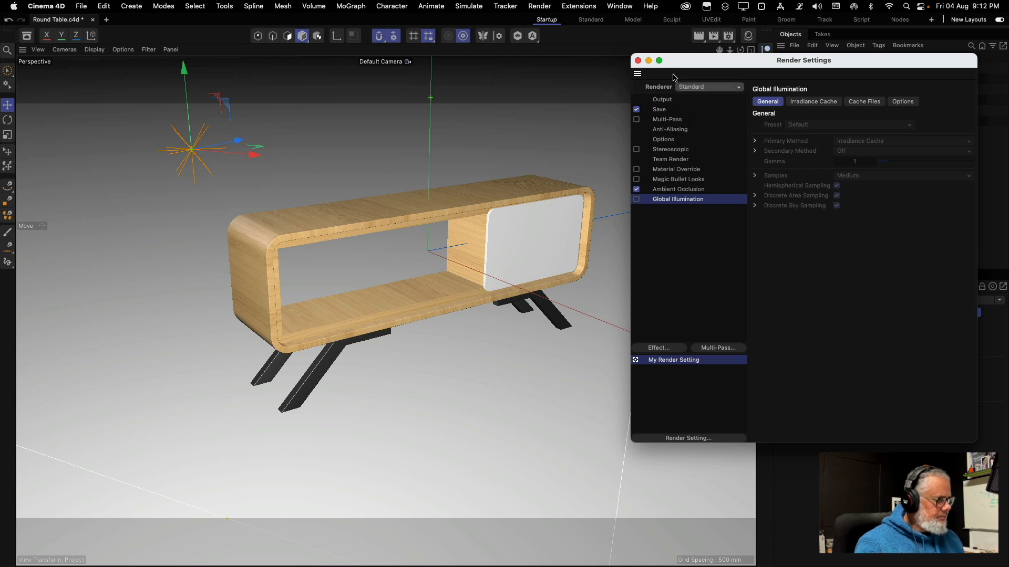
pyautogui.click(638, 60)
# Add a second light of the standard omni type to the scene
pyautogui.click(683, 205)
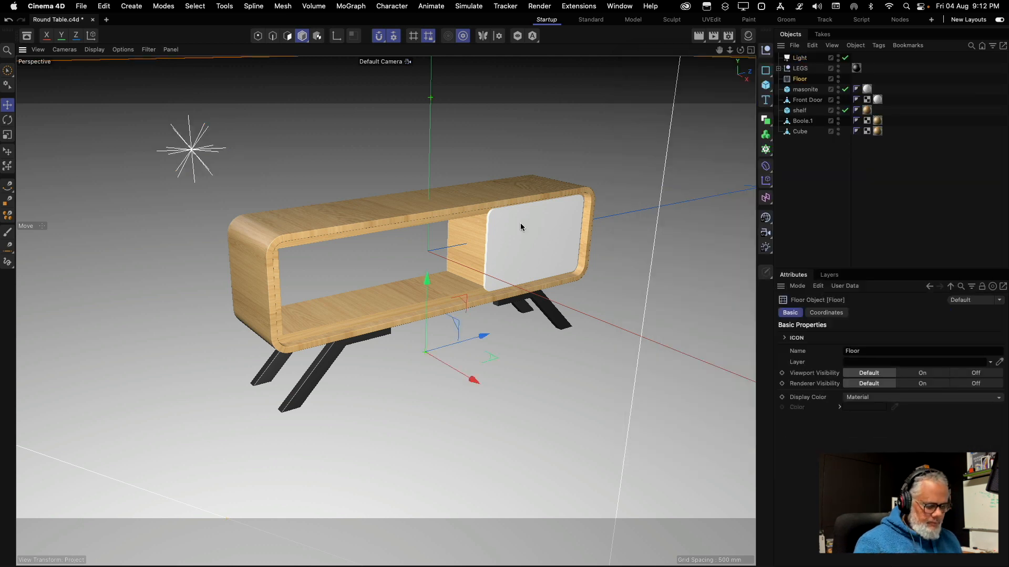
pyautogui.keyDown('alt'); pyautogui.moveTo(500, 236); pyautogui.dragTo(341, 246); pyautogui.keyUp('alt')
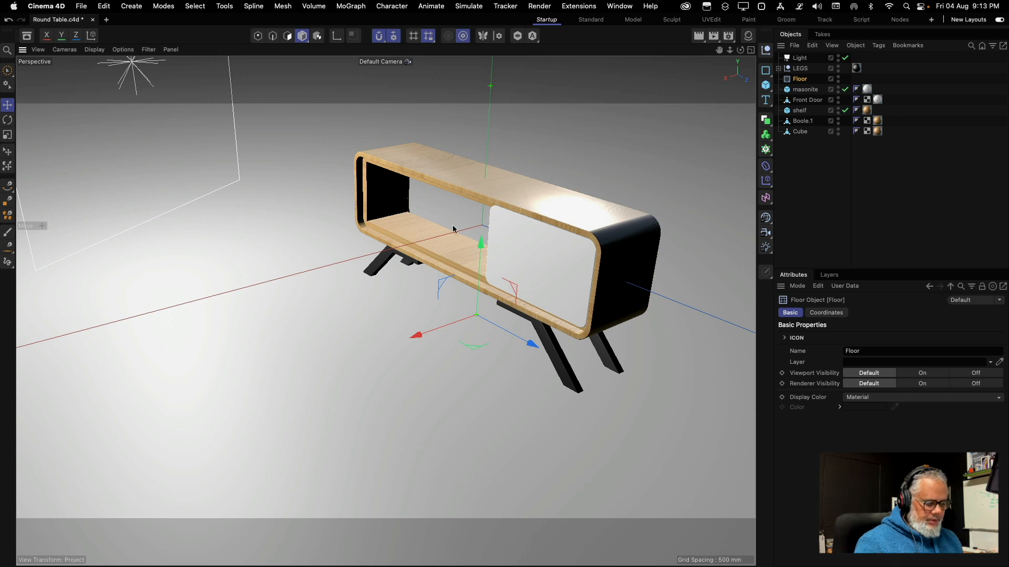
pyautogui.moveTo(455, 230)
pyautogui.keyDown('alt'); pyautogui.mouseDown()
pyautogui.moveTo(439, 238)
pyautogui.moveTo(460, 238)
pyautogui.mouseUp(); pyautogui.keyUp('alt')
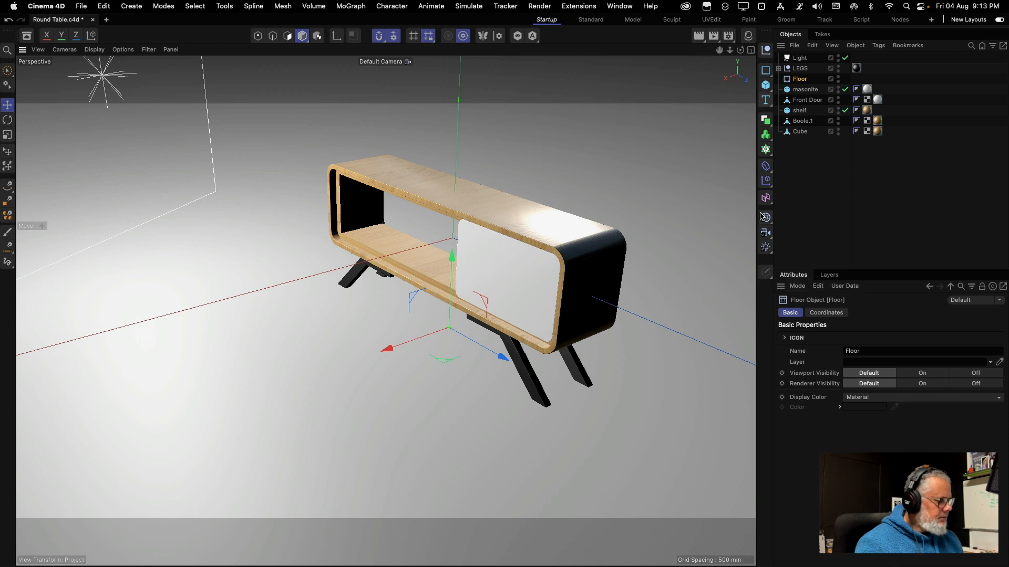
pyautogui.click(766, 247)
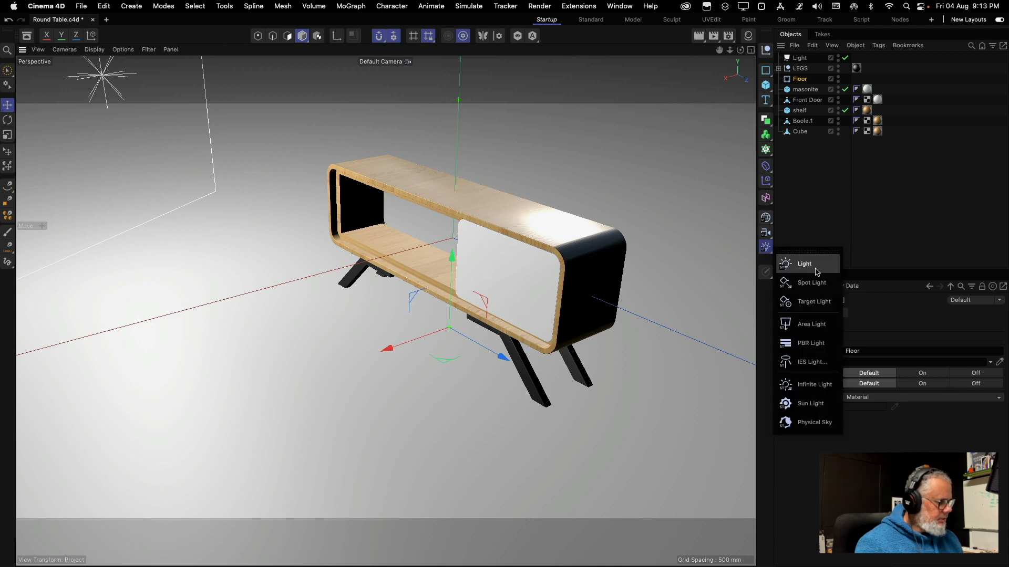
pyautogui.click(816, 270)
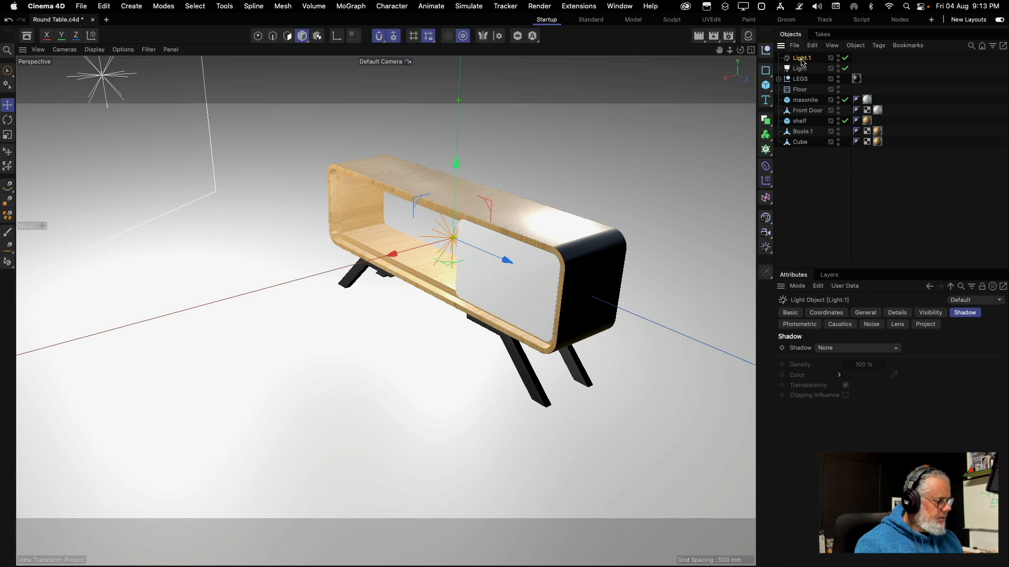
# Tint the new omni light red by setting its color saturation to 85%
pyautogui.click(801, 68)
pyautogui.click(803, 58)
pyautogui.click(787, 314)
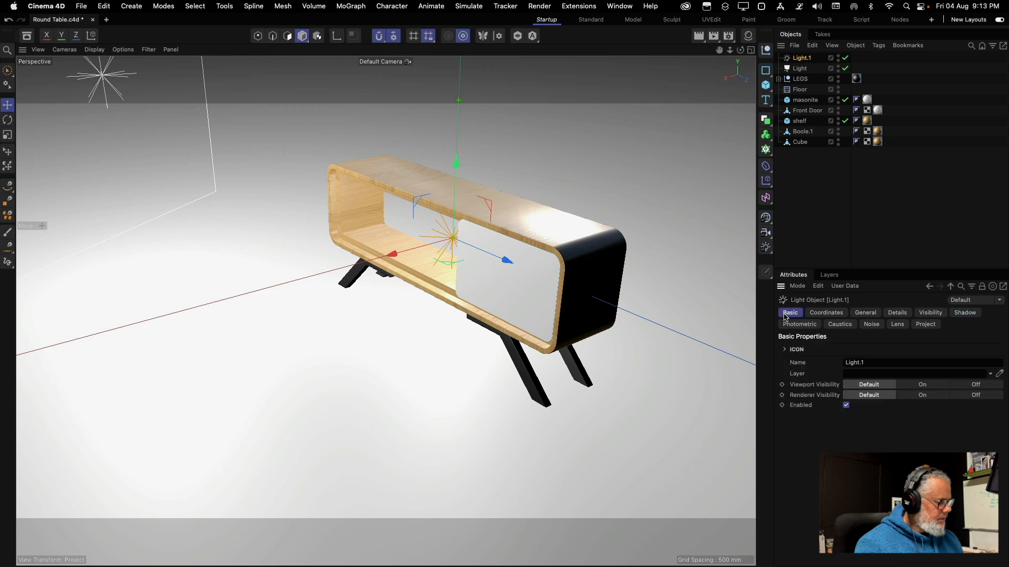
pyautogui.click(826, 313)
pyautogui.click(866, 313)
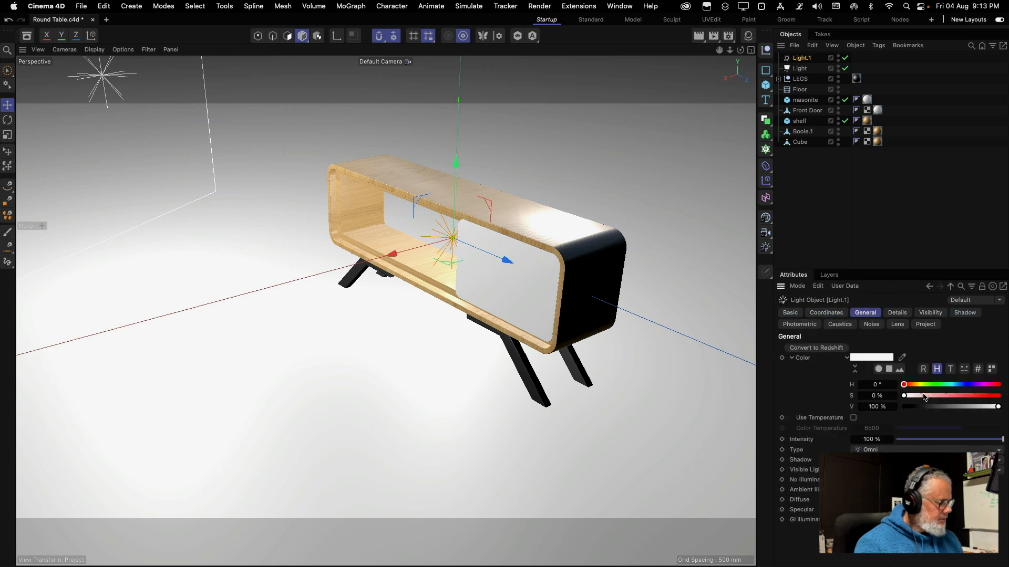
pyautogui.moveTo(925, 398); pyautogui.dragTo(984, 397)
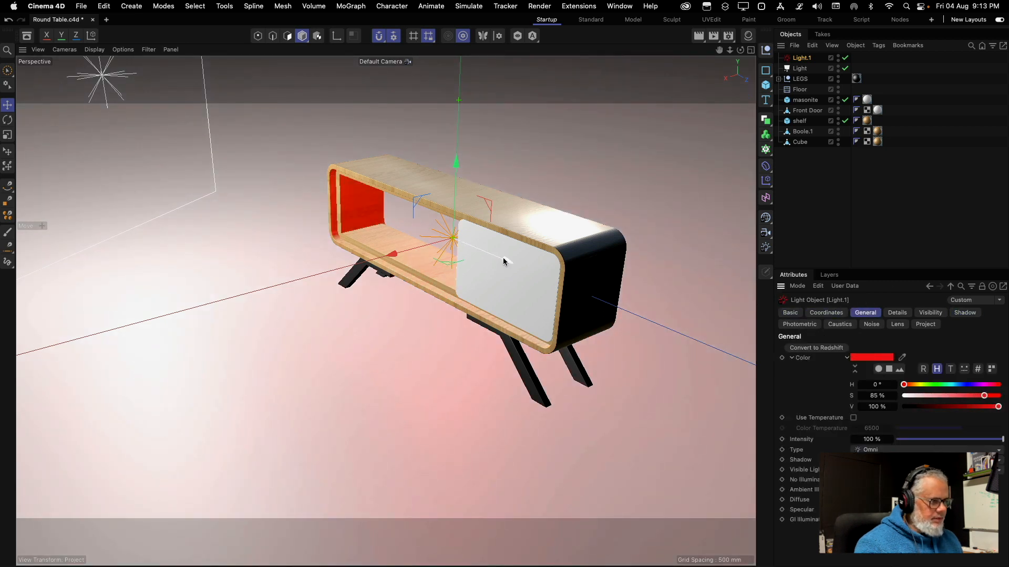
# Move the omni light past the cabinet's door end, raise it about 408 mm and shift it well behind the cabinet
pyautogui.moveTo(503, 257); pyautogui.dragTo(711, 377)
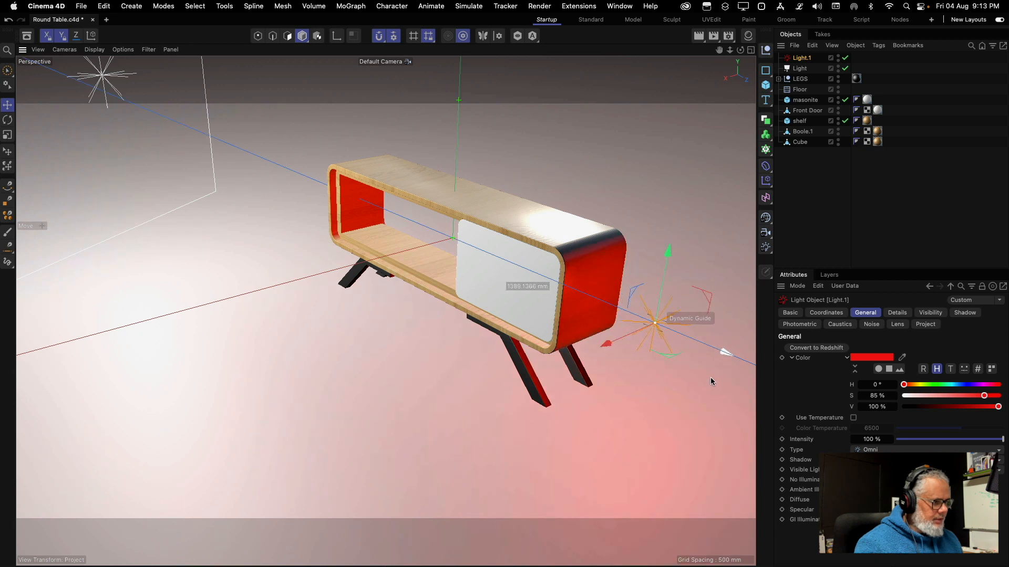
pyautogui.moveTo(672, 257); pyautogui.dragTo(674, 181)
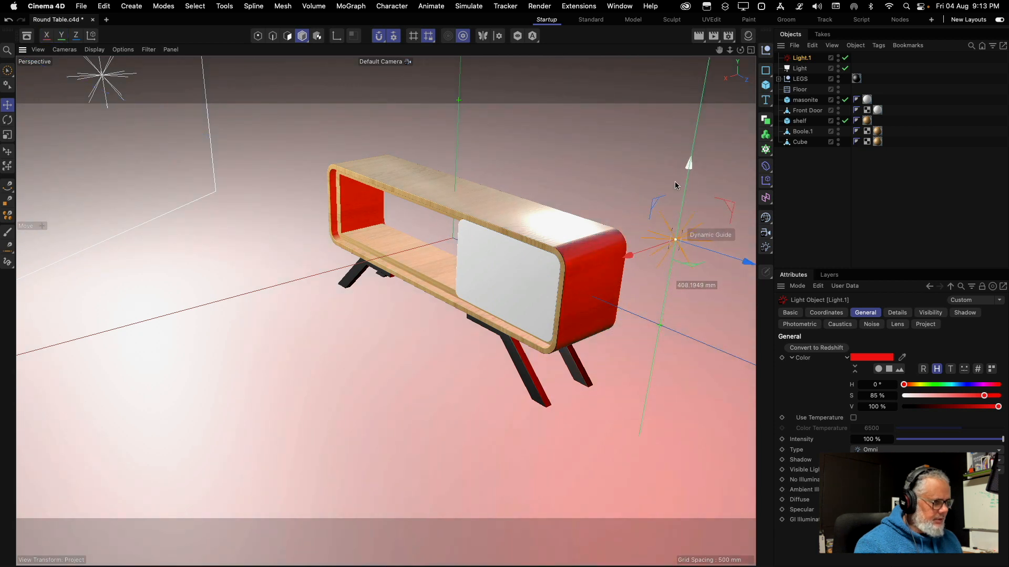
pyautogui.moveTo(631, 255); pyautogui.dragTo(705, 234)
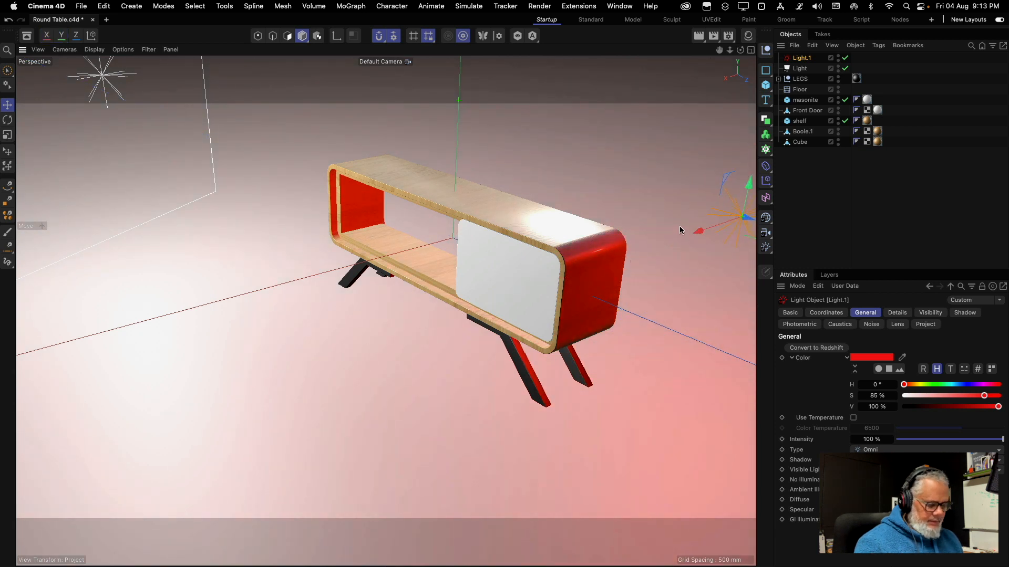
pyautogui.click(751, 50)
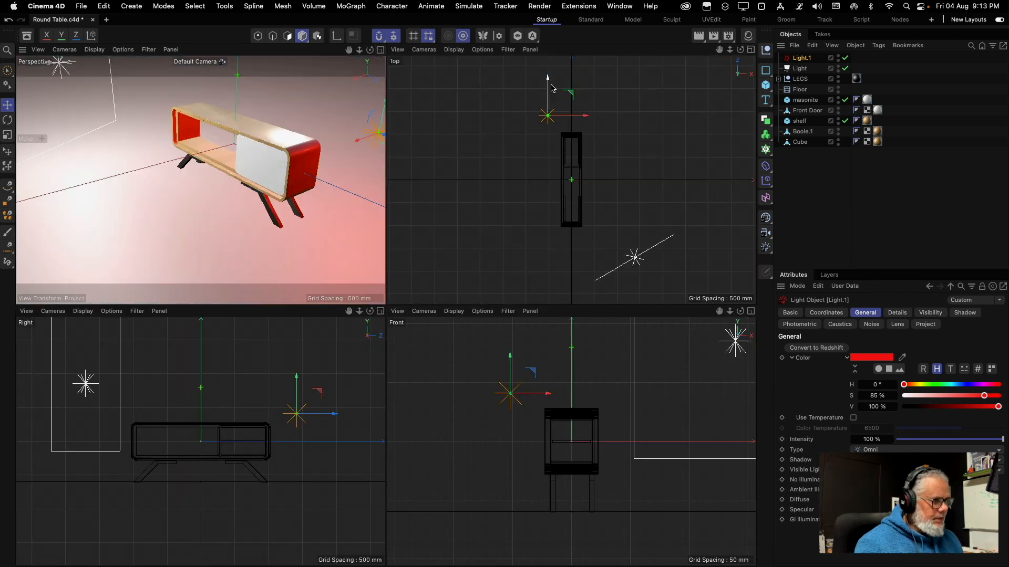
pyautogui.moveTo(570, 95); pyautogui.dragTo(559, 72)
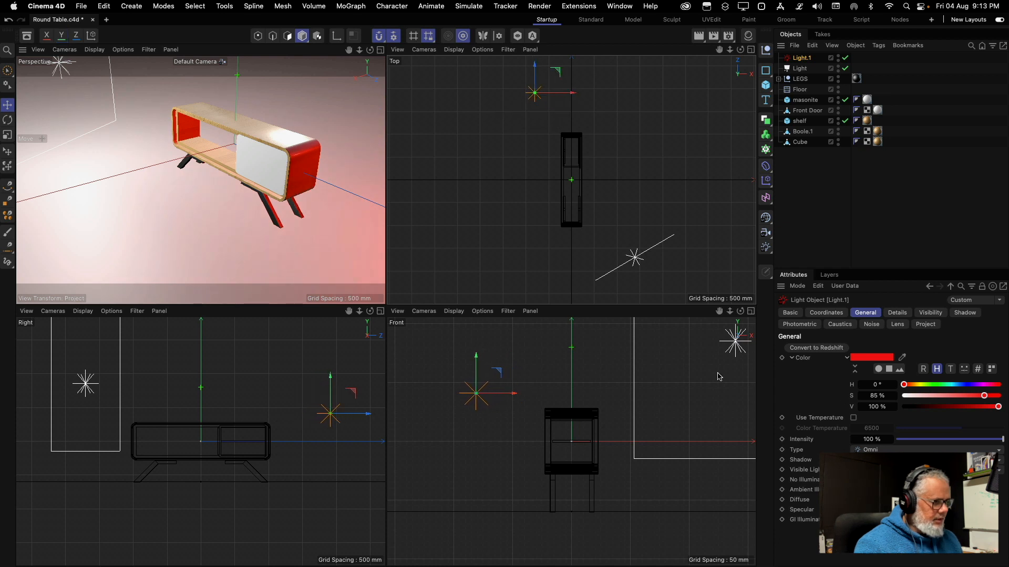
# Set the omni light's color to 0% saturation and 59% value, and render the view
pyautogui.moveTo(981, 397); pyautogui.dragTo(792, 389)
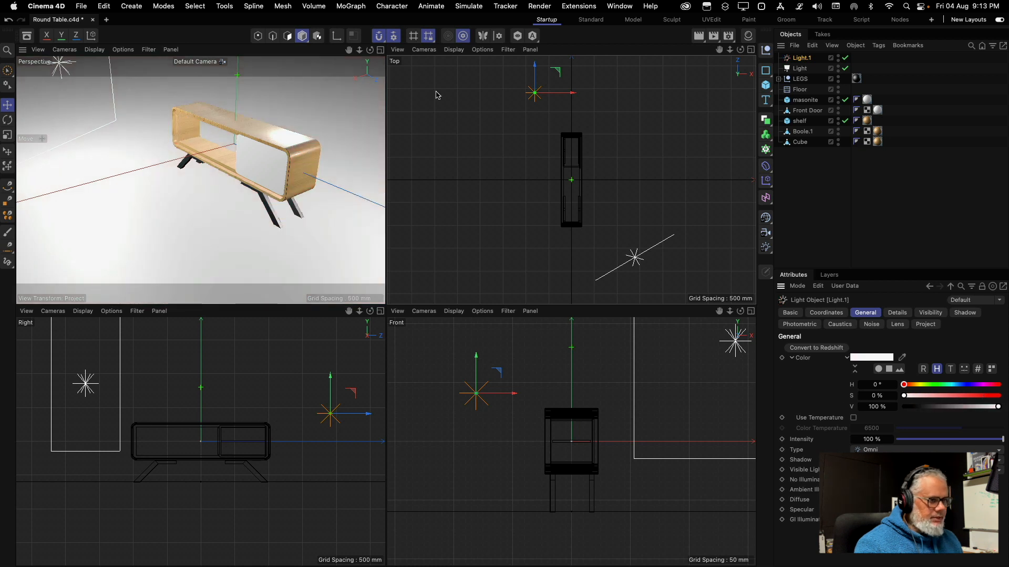
pyautogui.click(381, 50)
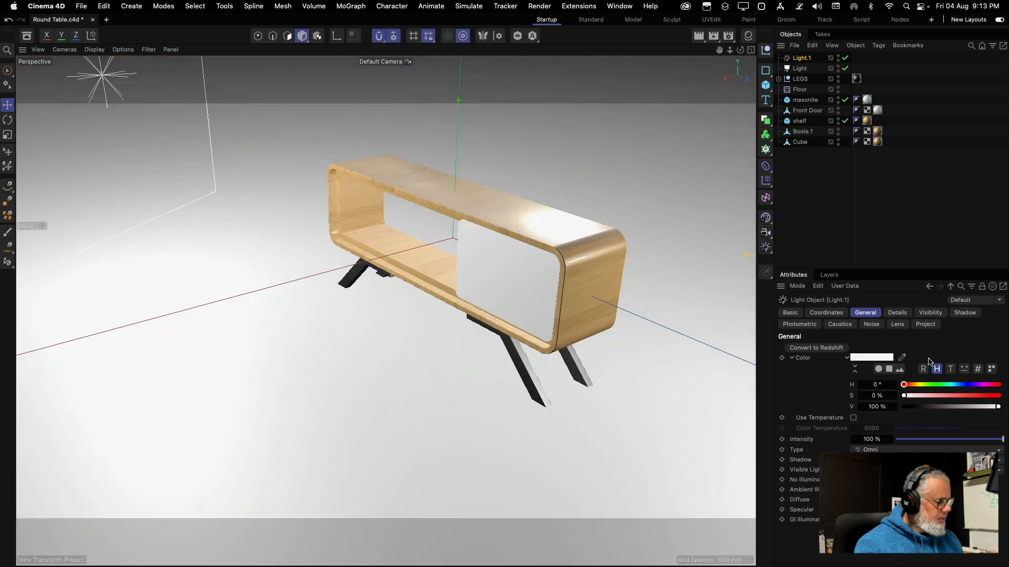
pyautogui.moveTo(994, 408); pyautogui.dragTo(961, 409)
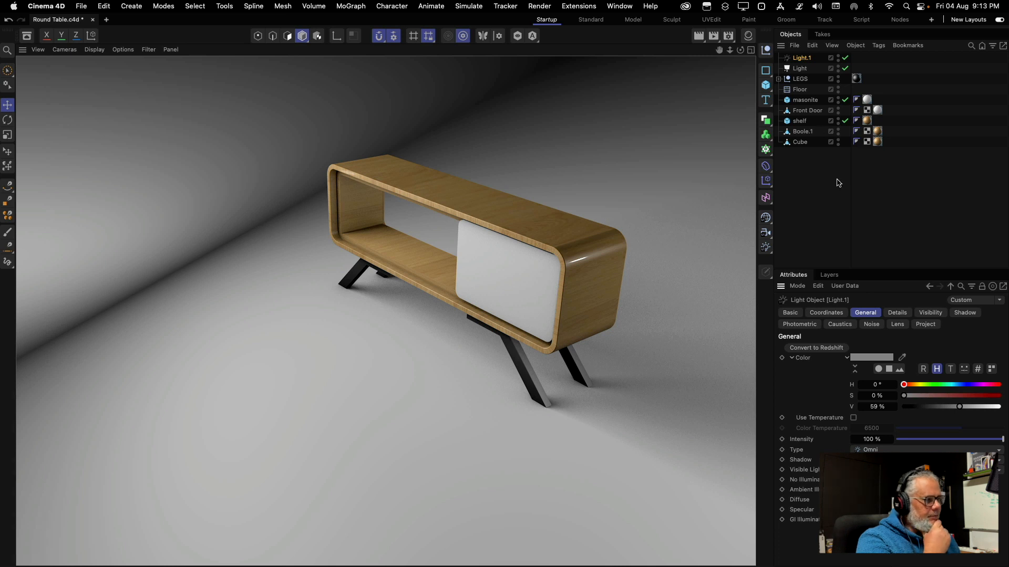
# Select the area light and move it farther away from the front of the cabinet
pyautogui.click(800, 70)
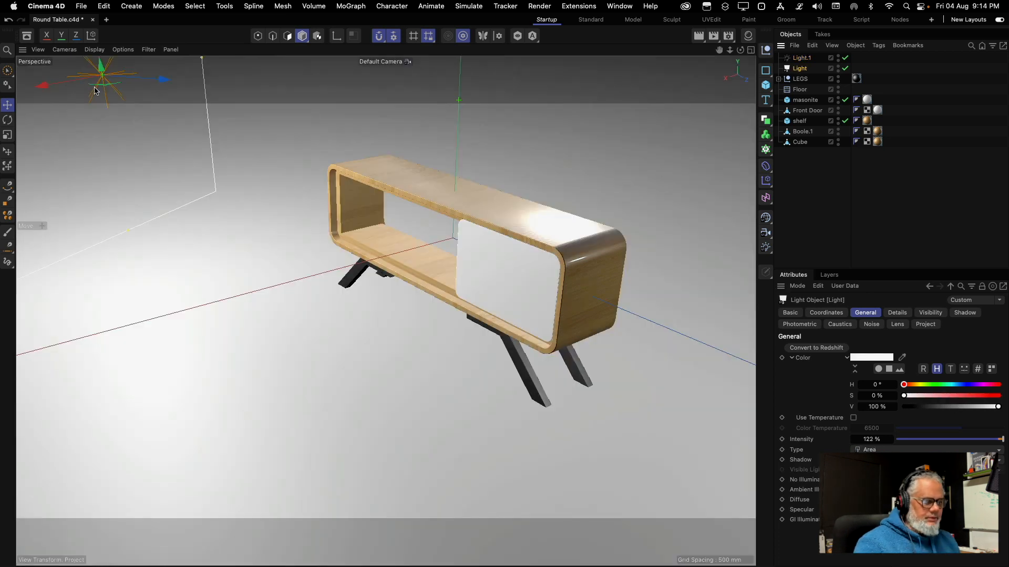
pyautogui.press('e')
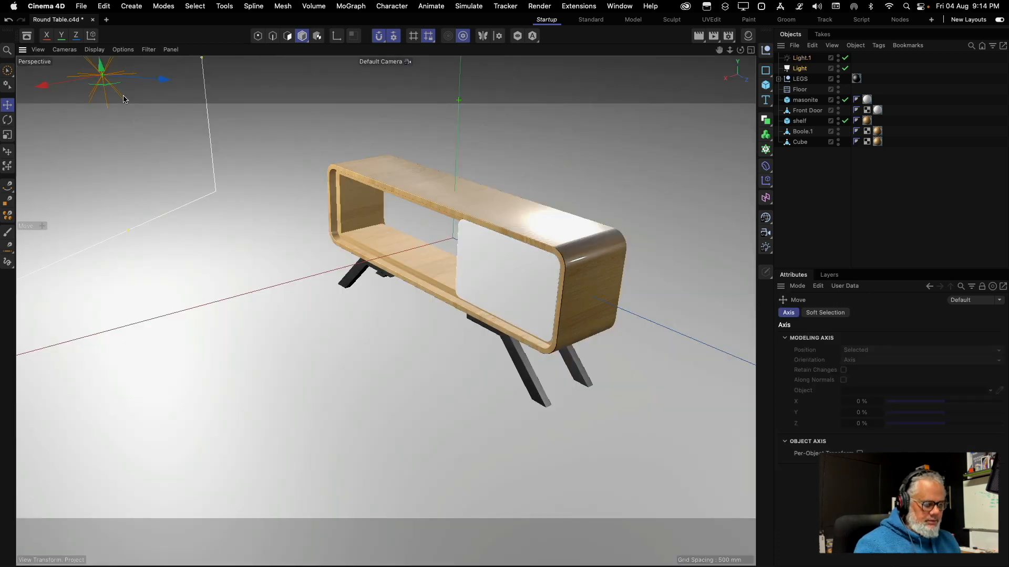
pyautogui.click(799, 74)
pyautogui.press('r')
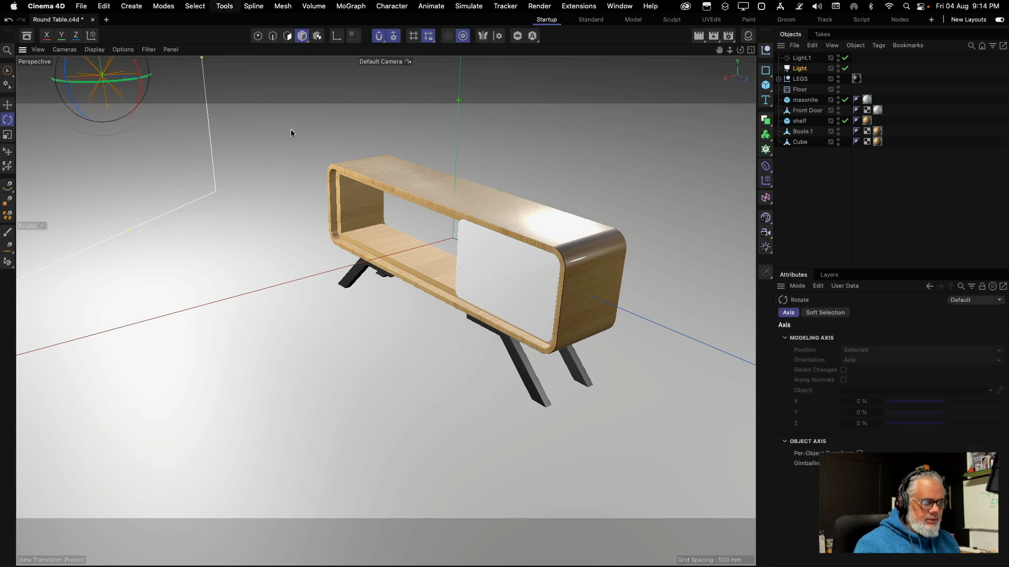
pyautogui.moveTo(100, 80); pyautogui.dragTo(19, 91)
pyautogui.press('e')
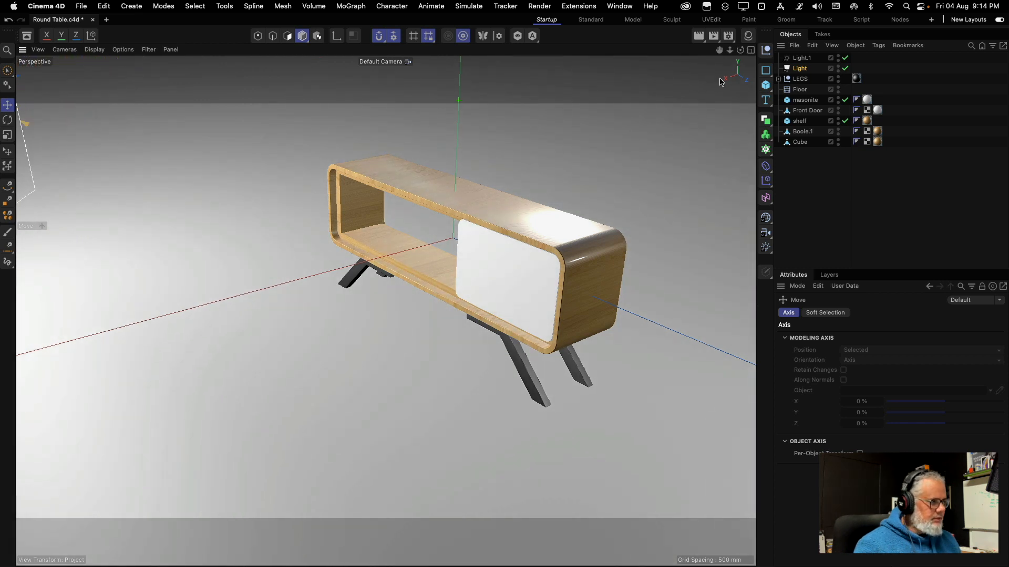
pyautogui.click(751, 50)
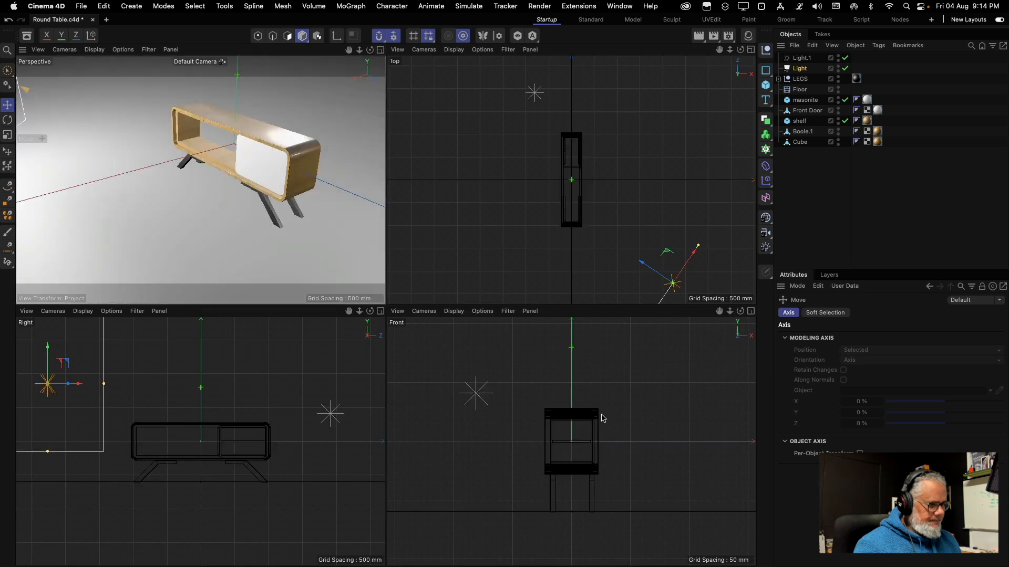
pyautogui.moveTo(673, 283); pyautogui.dragTo(697, 298)
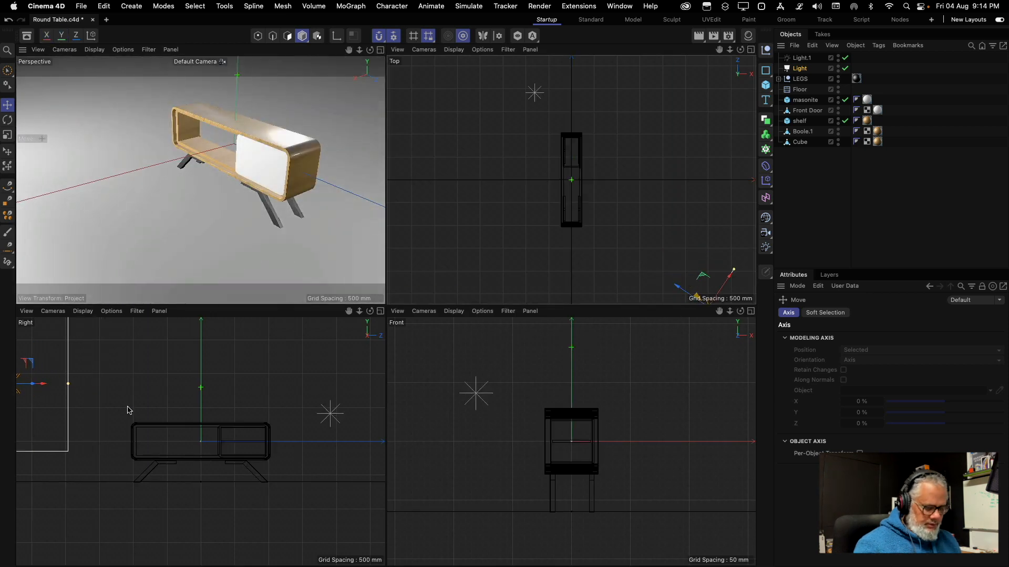
# Raise the area light higher above the cabinet and tilt it
pyautogui.scroll(4, 128, 409)
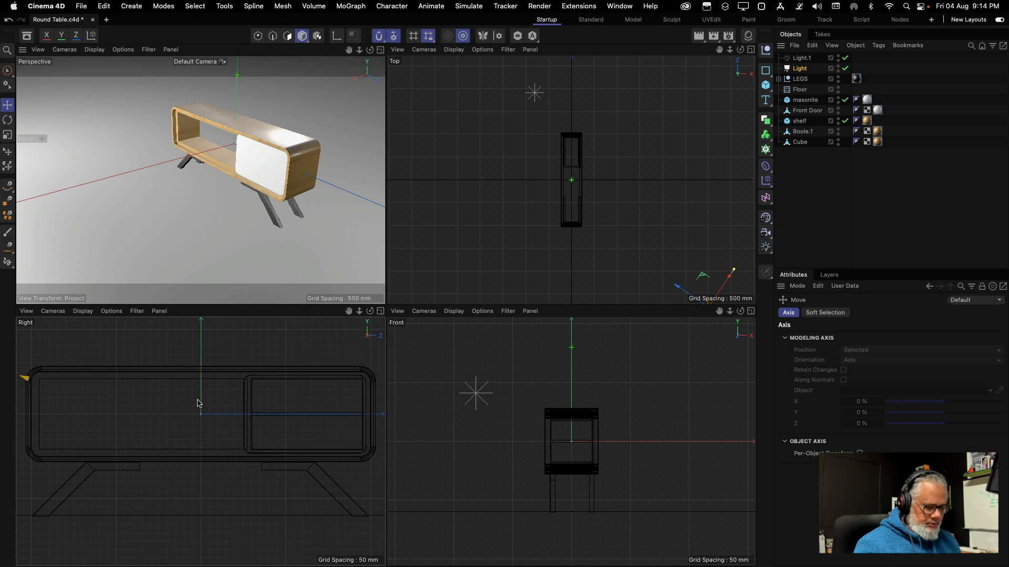
pyautogui.scroll(-4, 197, 404)
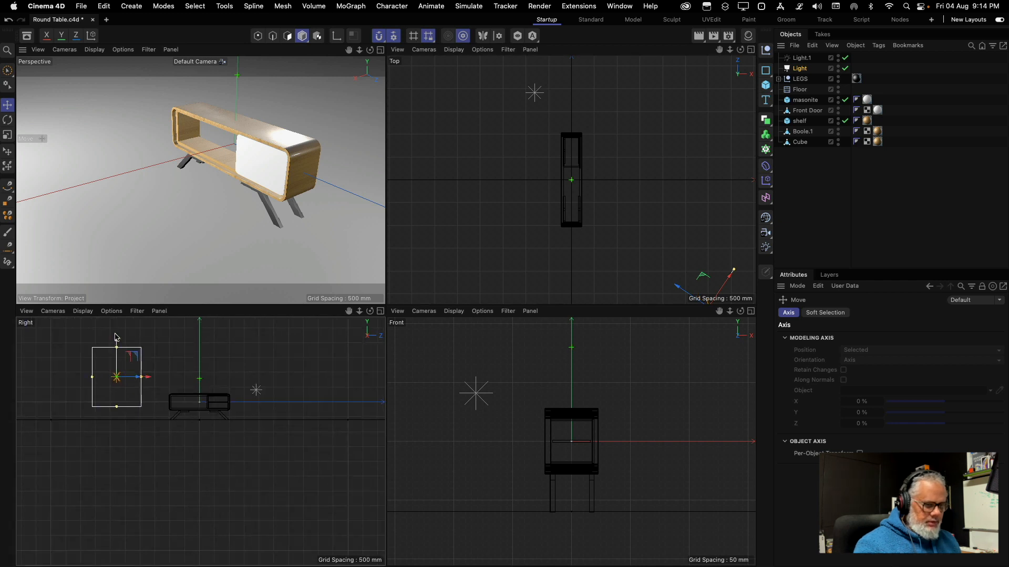
pyautogui.moveTo(116, 338); pyautogui.dragTo(117, 313)
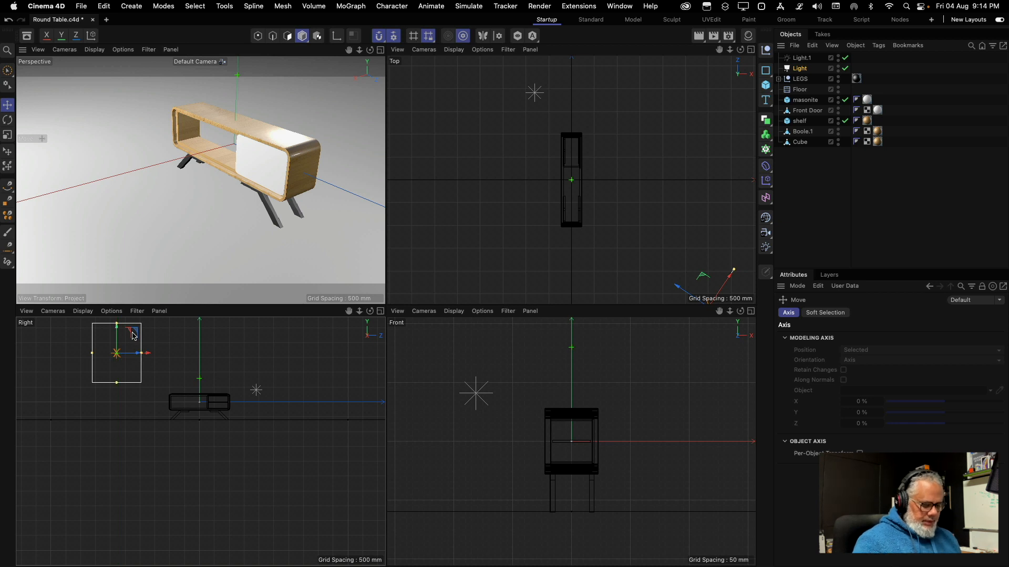
pyautogui.press('r')
pyautogui.moveTo(134, 348); pyautogui.dragTo(108, 338)
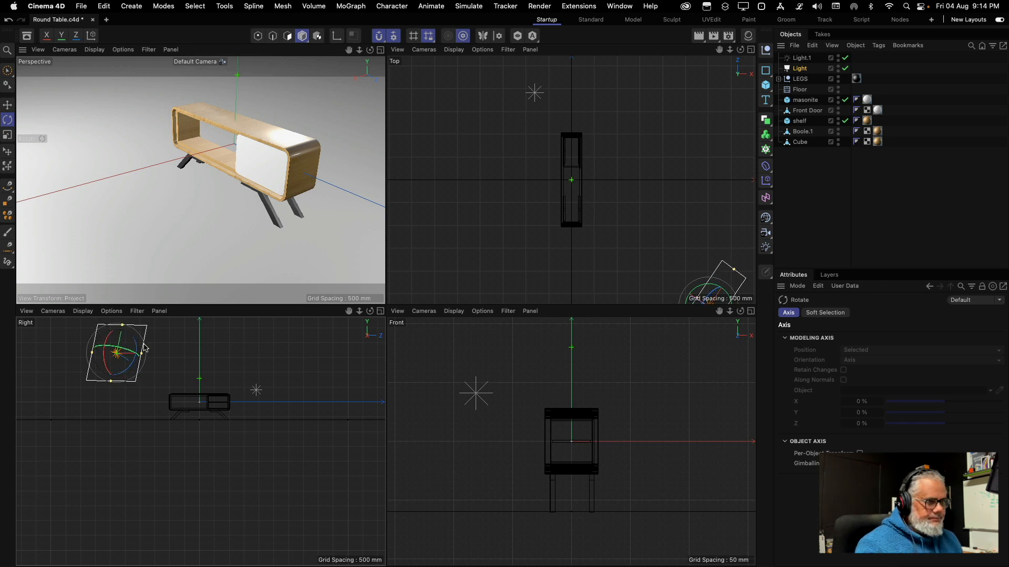
# Render the perspective view to check the lighting, and change the area light's type to Spot
pyautogui.click(381, 49)
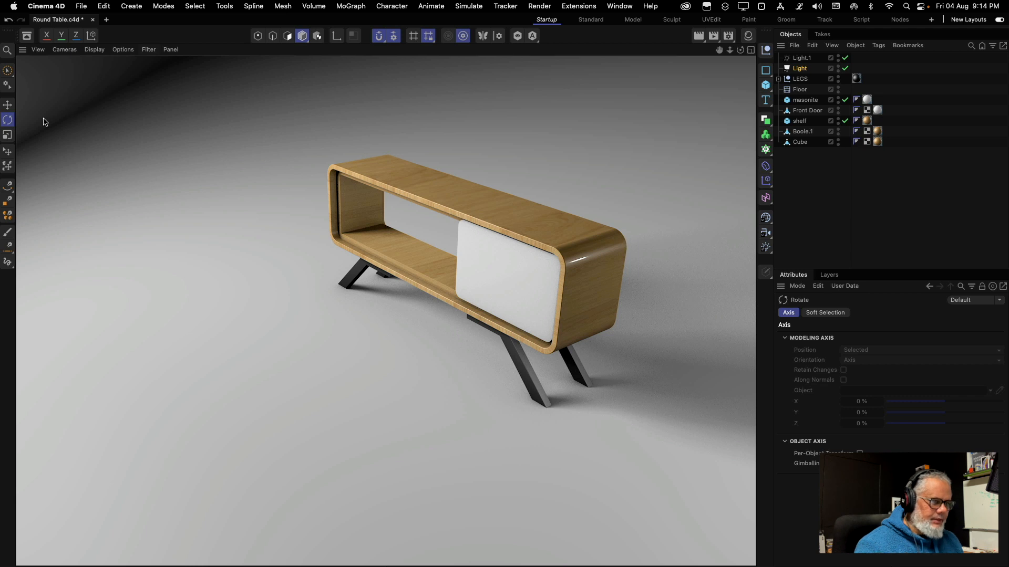
pyautogui.click(751, 51)
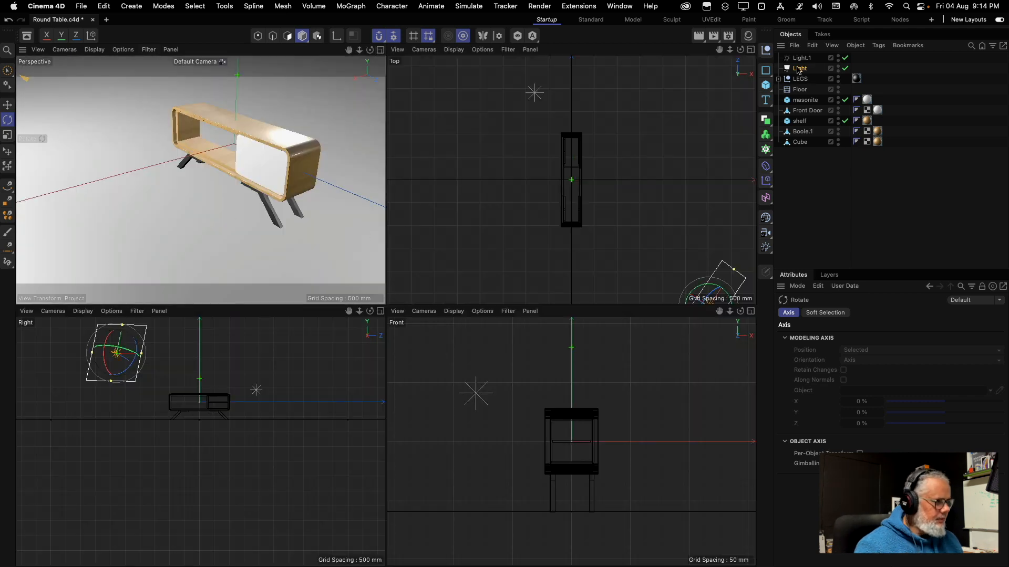
pyautogui.click(798, 69)
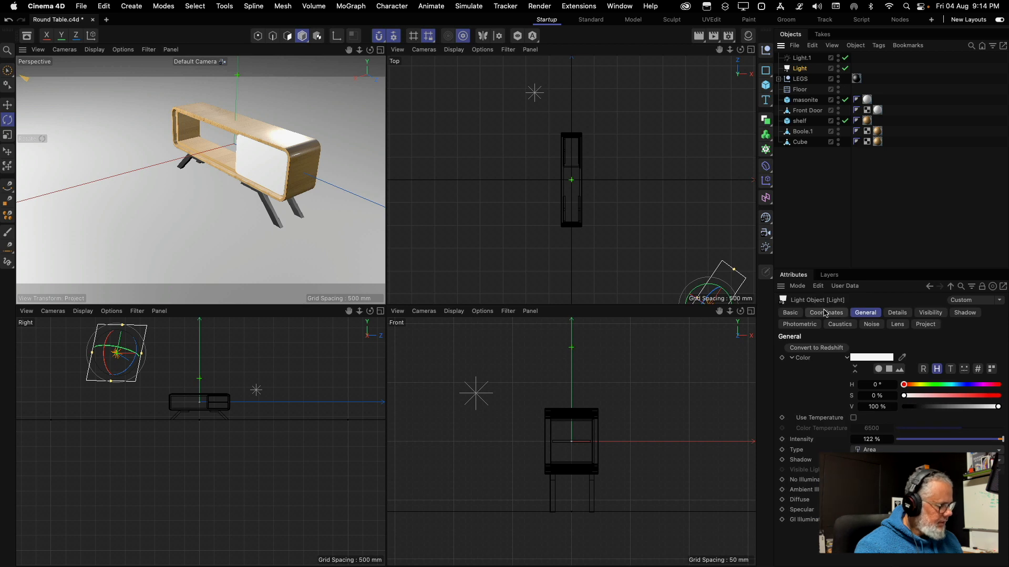
pyautogui.click(870, 450)
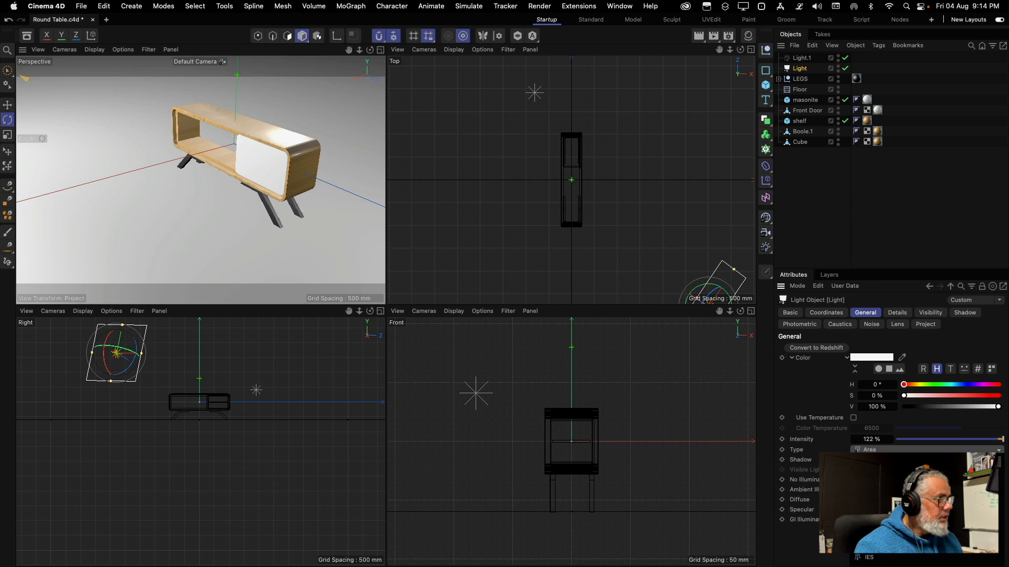
pyautogui.click(872, 473)
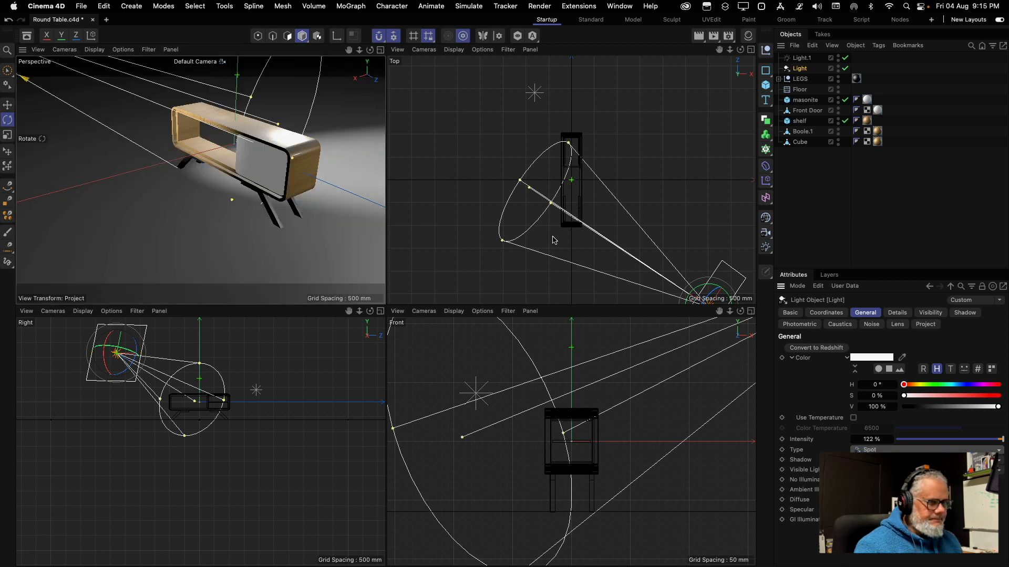
# Widen the spotlight's cone considerably and shorten its distance handle so it ends nearer the light
pyautogui.moveTo(224, 400); pyautogui.dragTo(31, 377)
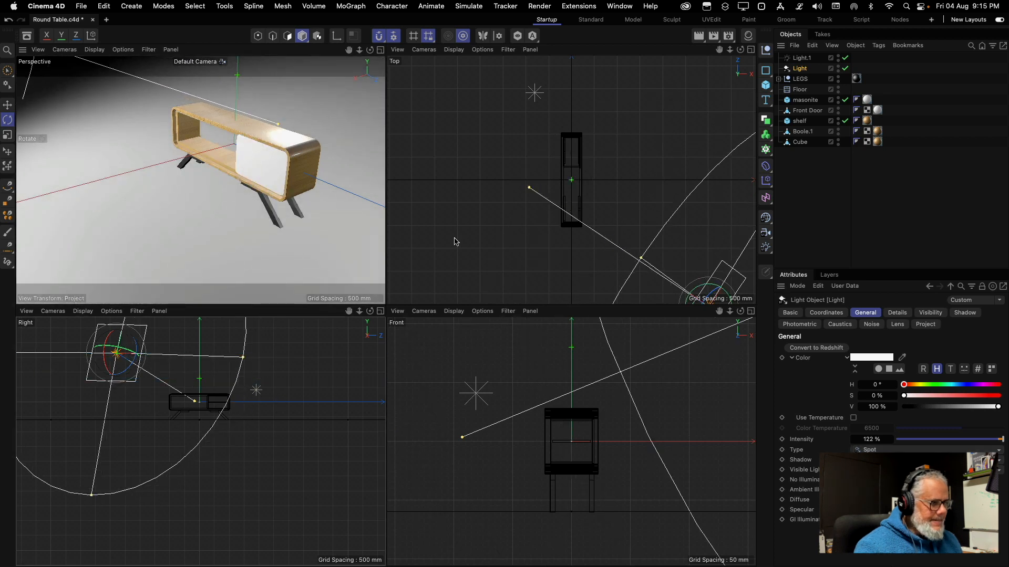
pyautogui.moveTo(528, 190); pyautogui.dragTo(563, 210)
pyautogui.press('e')
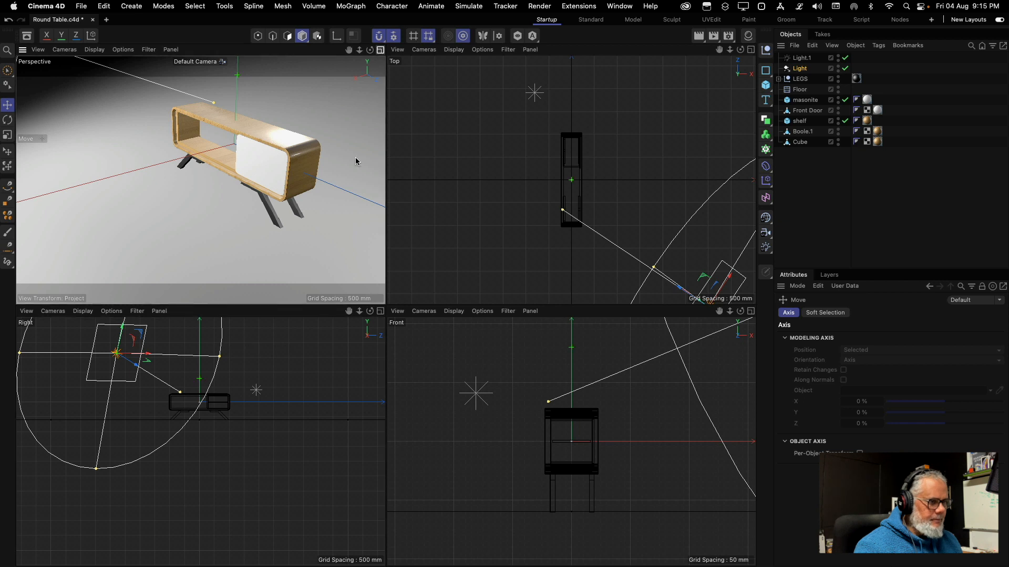
# Render the enlarged perspective view to check the widened spotlight, and return to the four-view layout
pyautogui.click(379, 49)
pyautogui.click(711, 36)
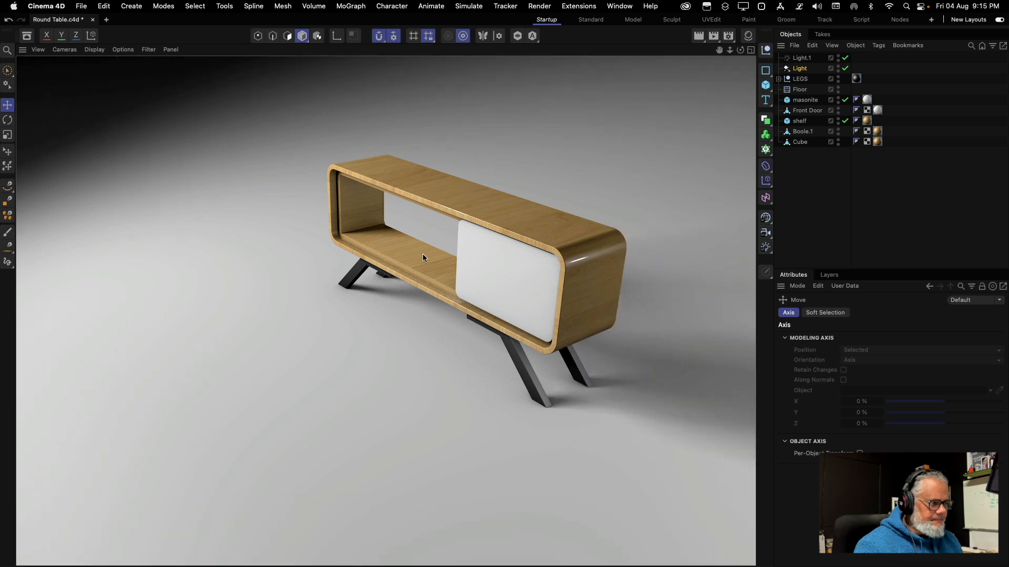
pyautogui.click(751, 51)
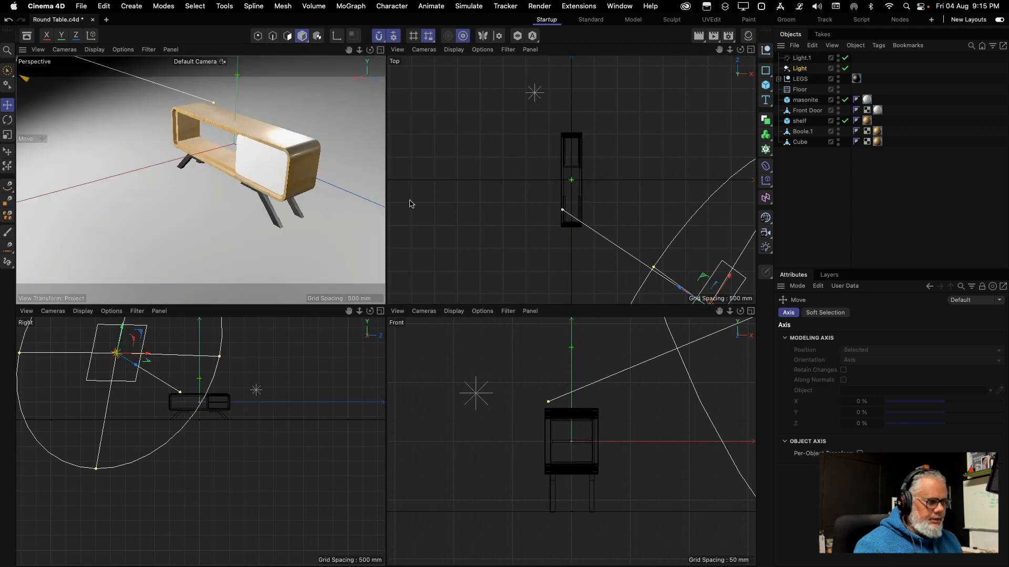
# Move the spotlight farther away from the front of the cabinet and rotate it in the top view
pyautogui.scroll(-5, 622, 225)
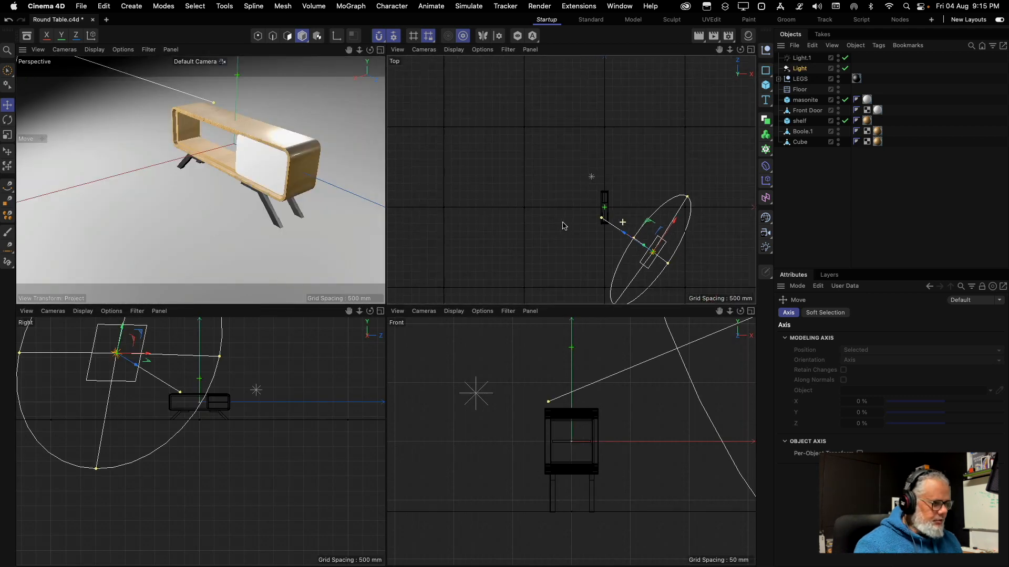
pyautogui.moveTo(627, 238); pyautogui.dragTo(659, 256)
pyautogui.press('r')
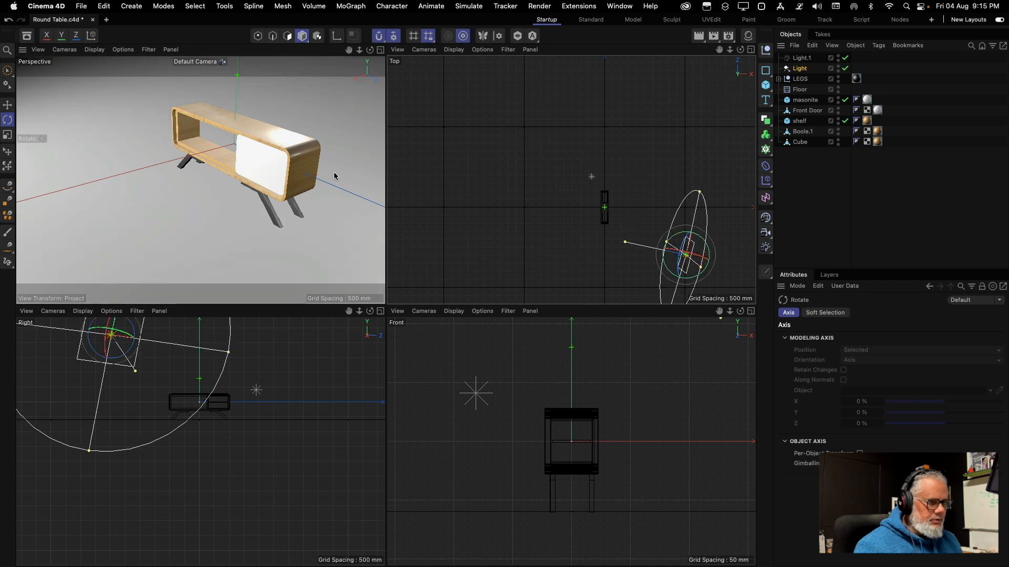
# Render the enlarged perspective view with the cabinet reframed to check the repositioned spotlight
pyautogui.click(381, 49)
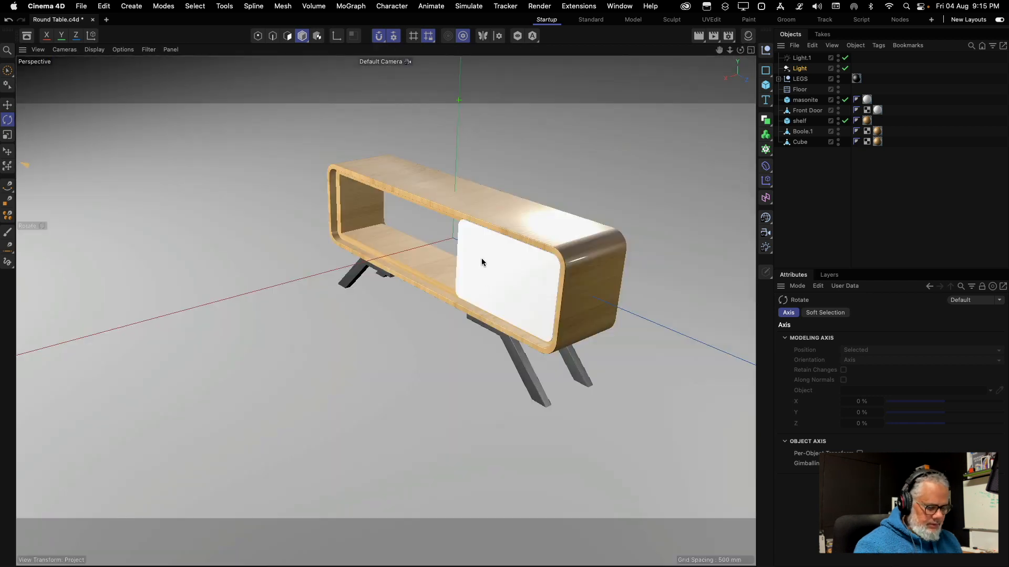
pyautogui.keyDown('alt'); pyautogui.moveTo(479, 254); pyautogui.dragTo(506, 264); pyautogui.keyUp('alt')
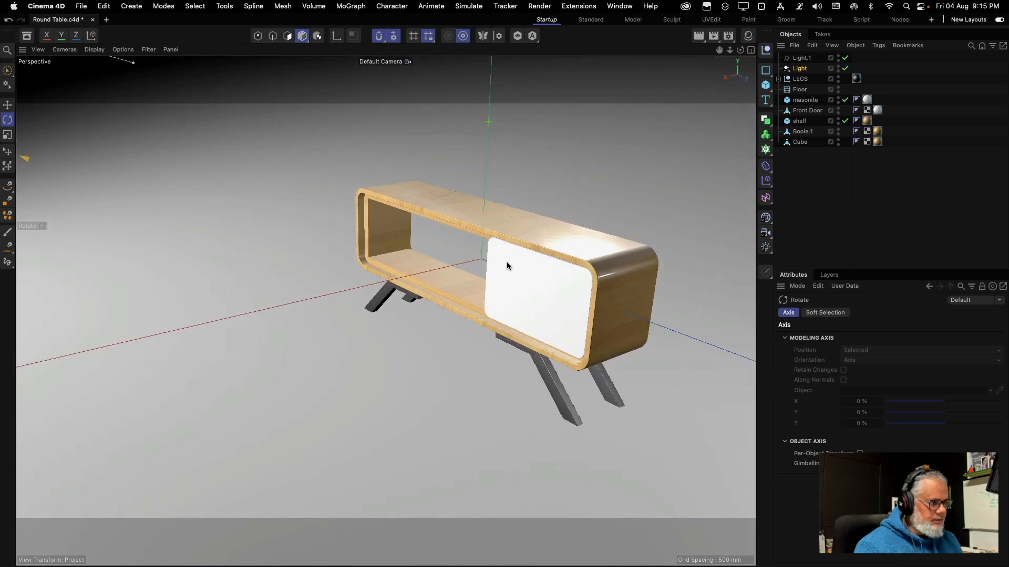
pyautogui.click(698, 36)
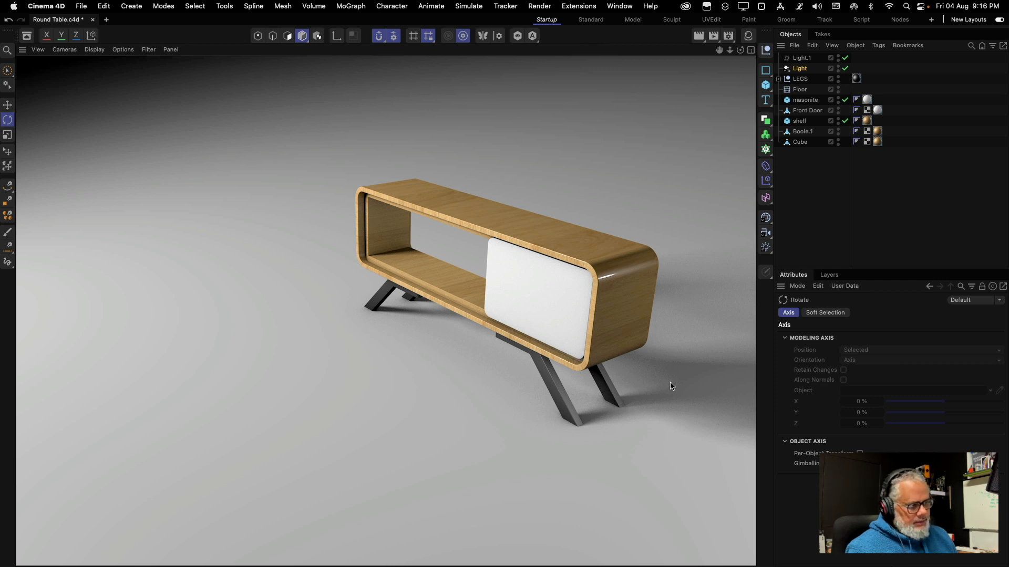
# Lower the omni light's color value to 48% and save the project
pyautogui.click(812, 58)
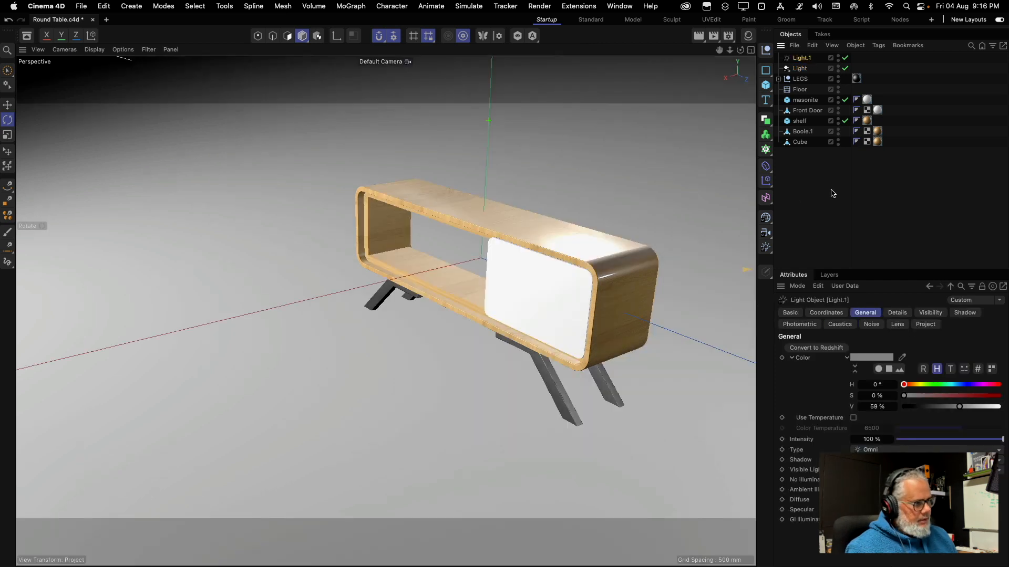
pyautogui.moveTo(962, 410); pyautogui.dragTo(950, 411)
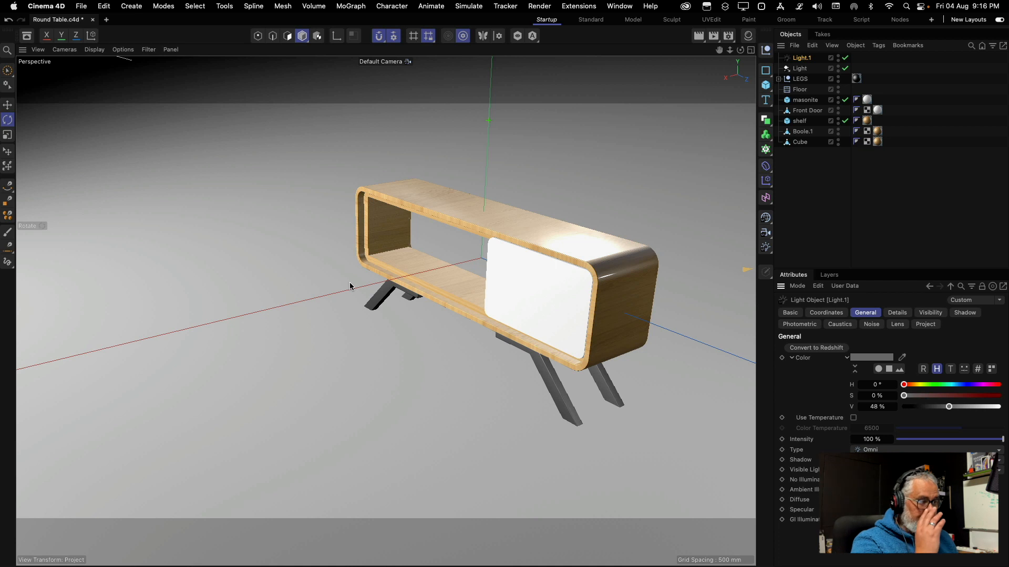
pyautogui.press('super+s')
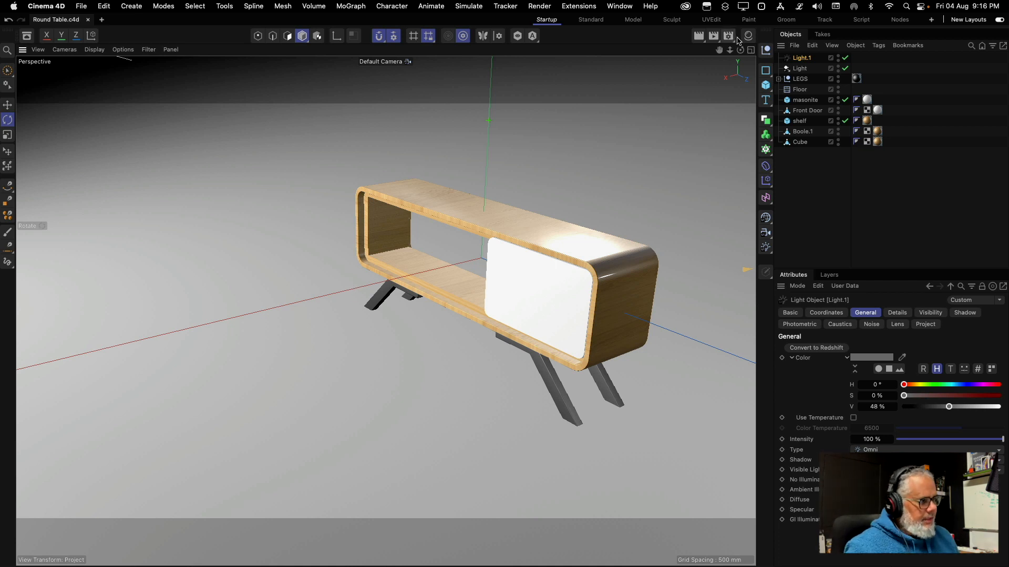
pyautogui.click(728, 36)
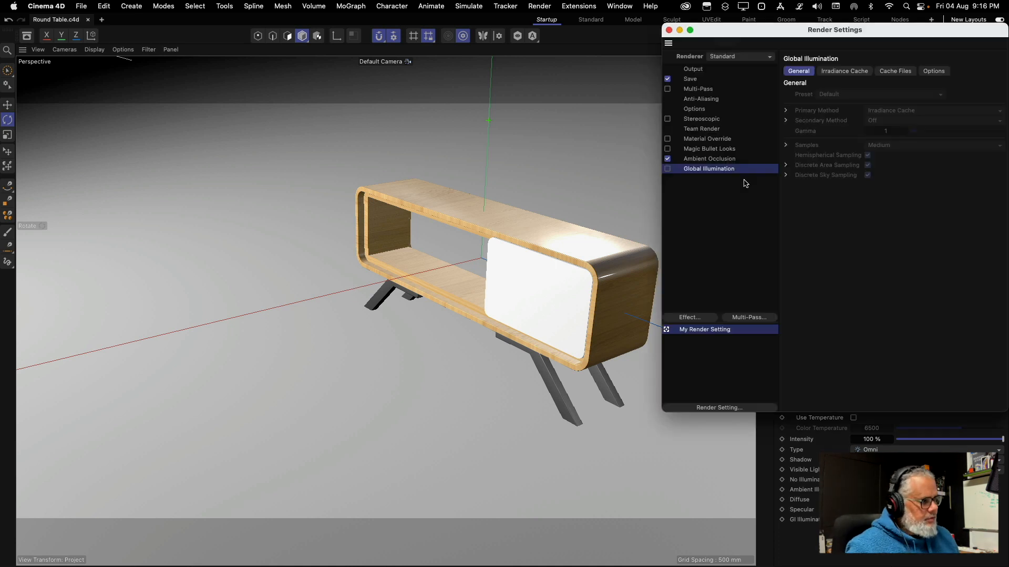
pyautogui.click(699, 151)
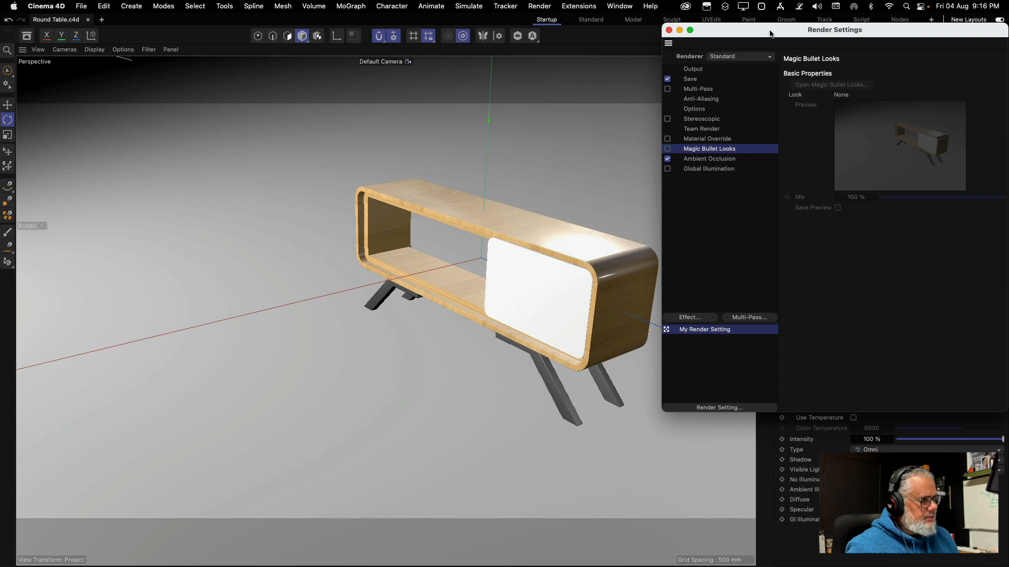
pyautogui.moveTo(770, 33); pyautogui.dragTo(677, 112)
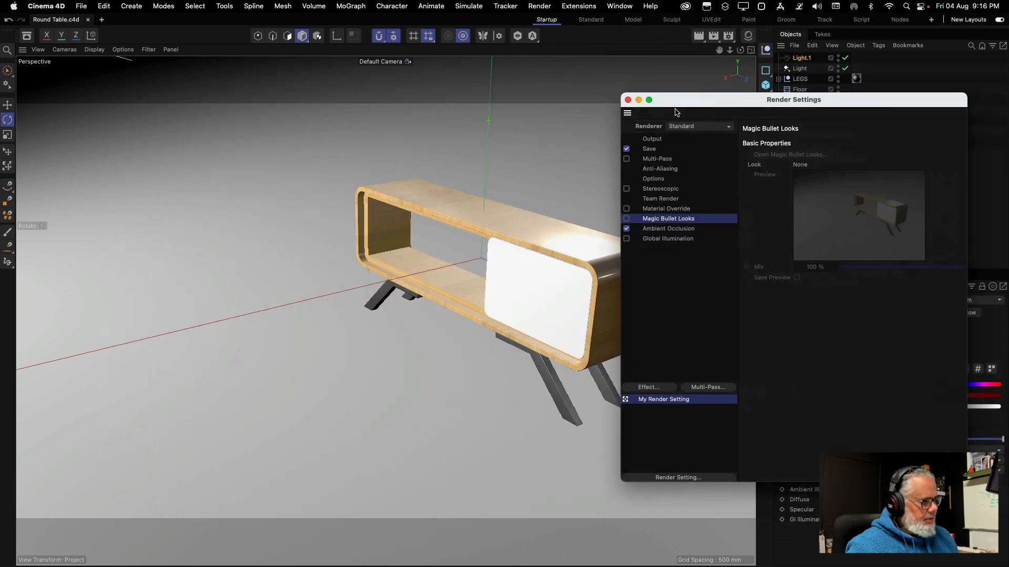
pyautogui.click(627, 100)
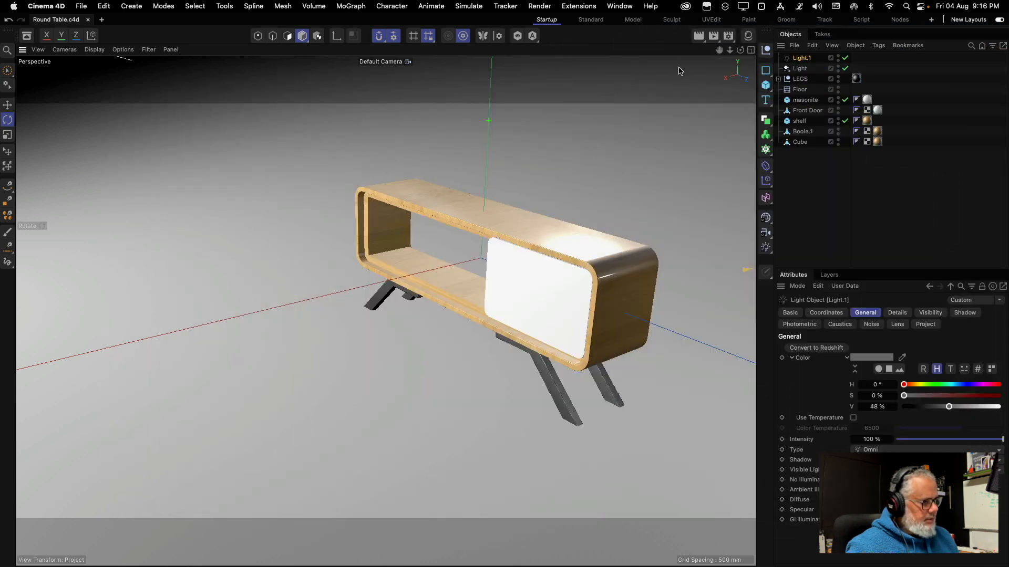
# Set the render anti-aliasing to Best
pyautogui.click(724, 37)
pyautogui.moveTo(759, 33); pyautogui.dragTo(481, 97)
pyautogui.click(424, 134)
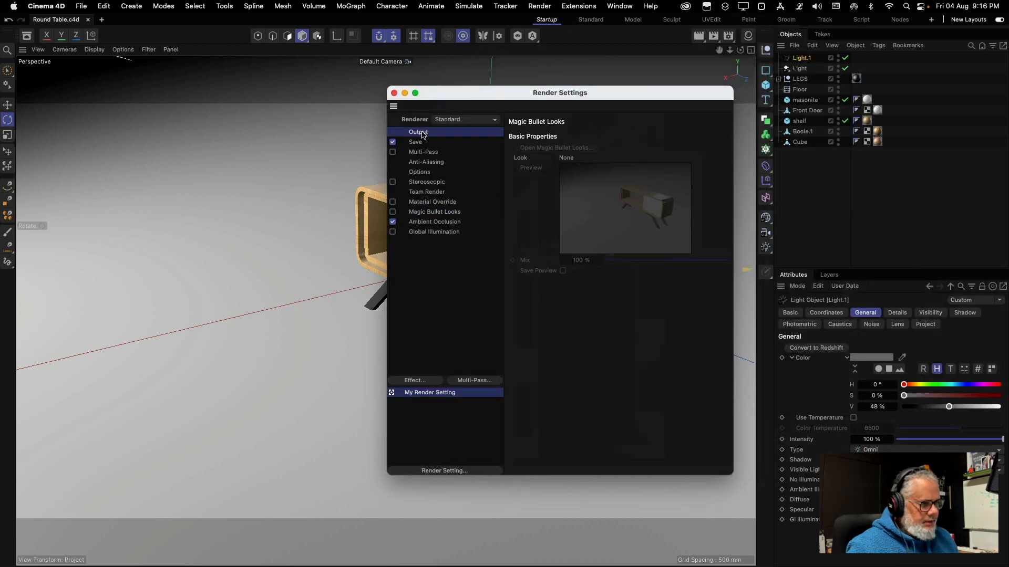
pyautogui.click(423, 164)
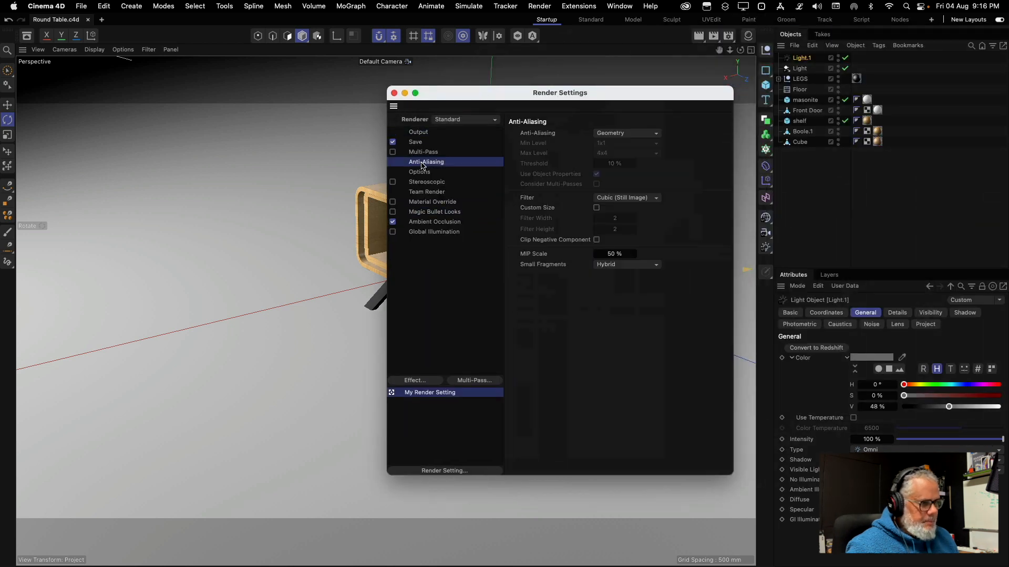
pyautogui.click(621, 139)
pyautogui.click(622, 156)
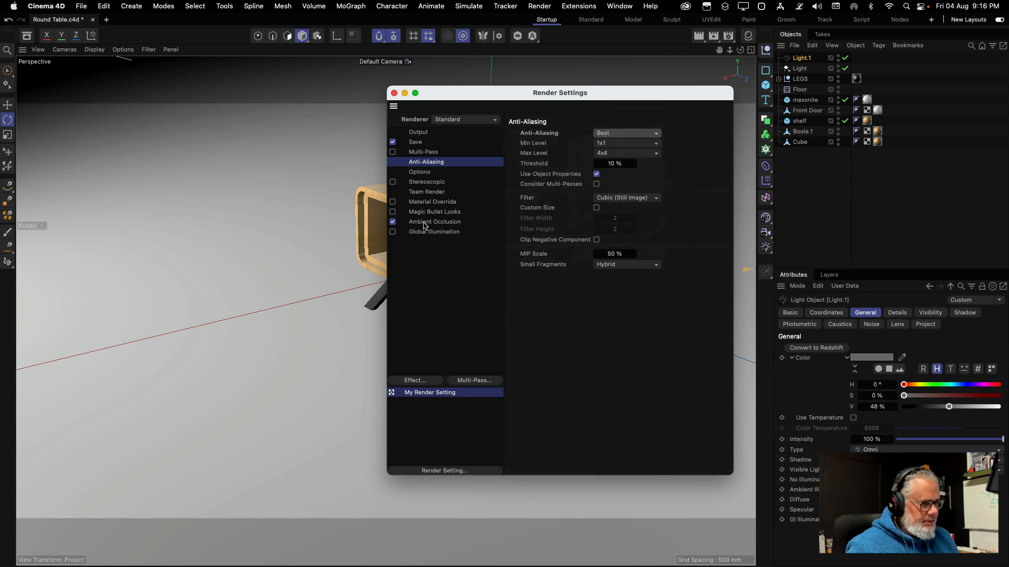
# Disable Ambient Occlusion and enable the Magic Bullet Looks effect in the render settings, and close them
pyautogui.click(393, 223)
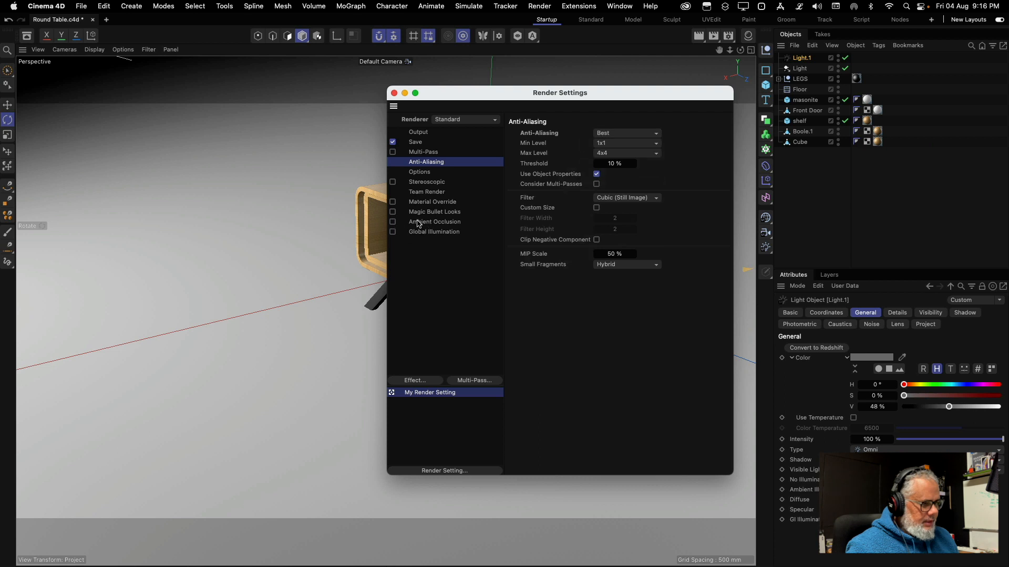
pyautogui.click(435, 225)
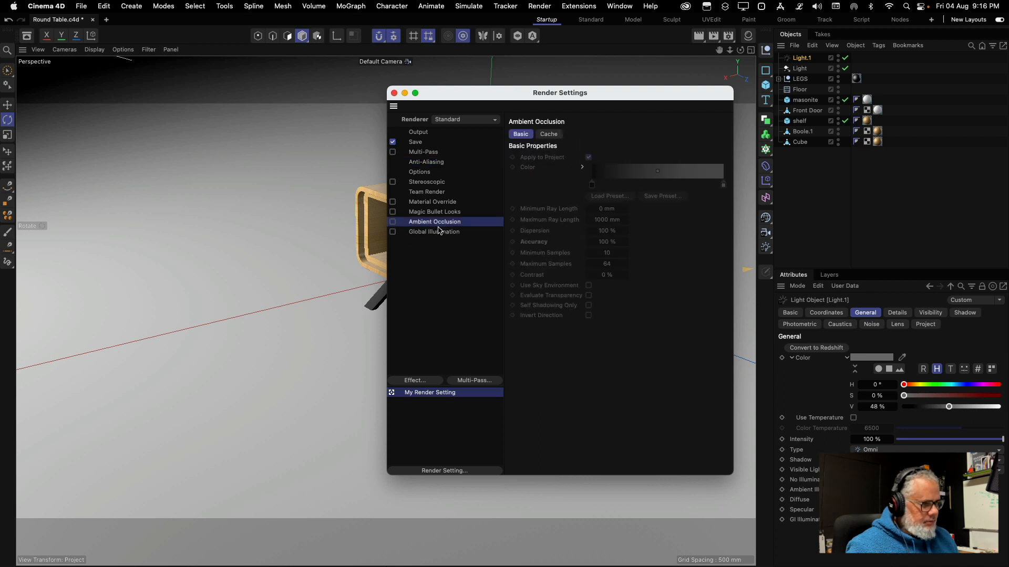
pyautogui.click(421, 212)
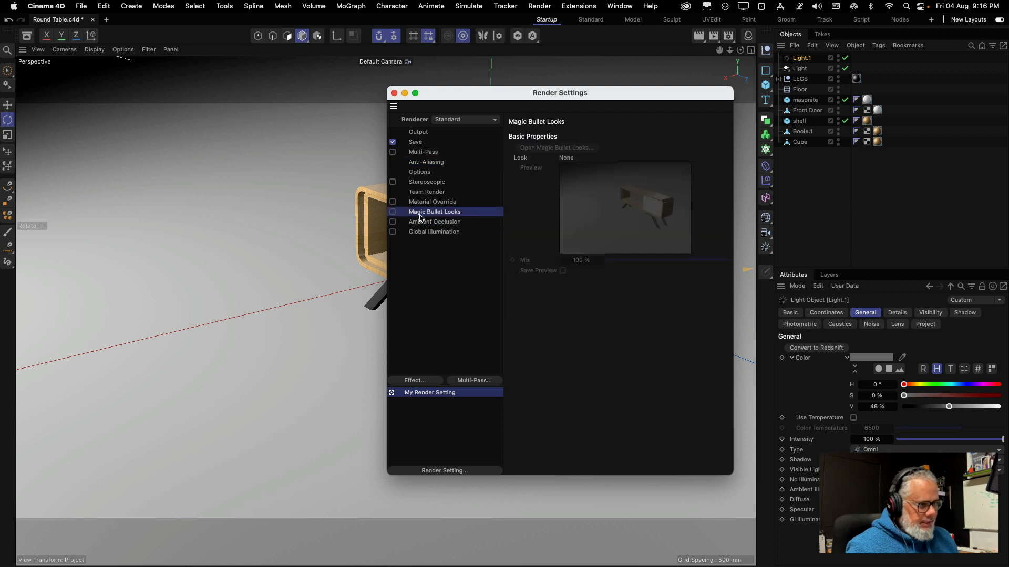
pyautogui.click(393, 212)
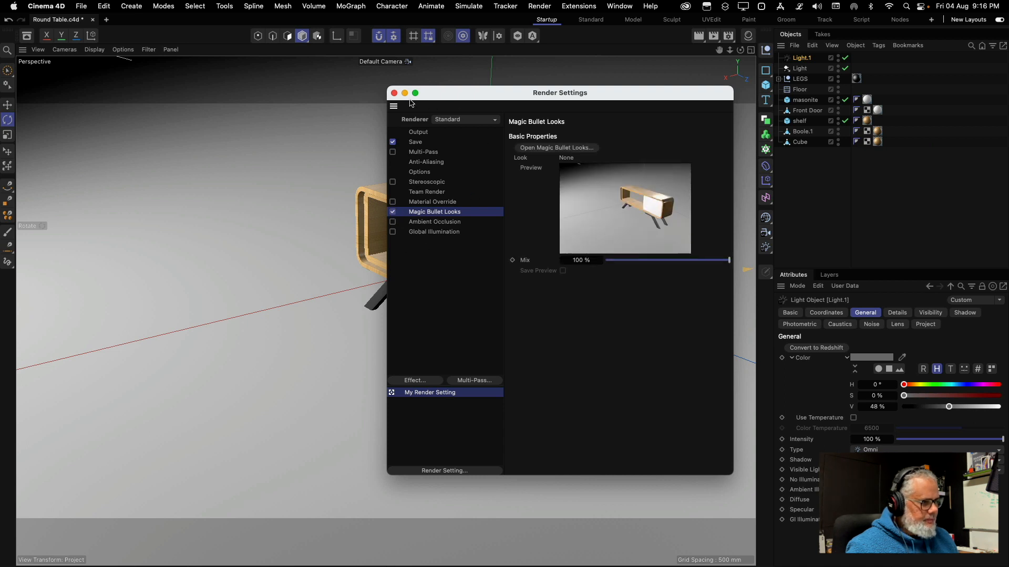
pyautogui.click(394, 93)
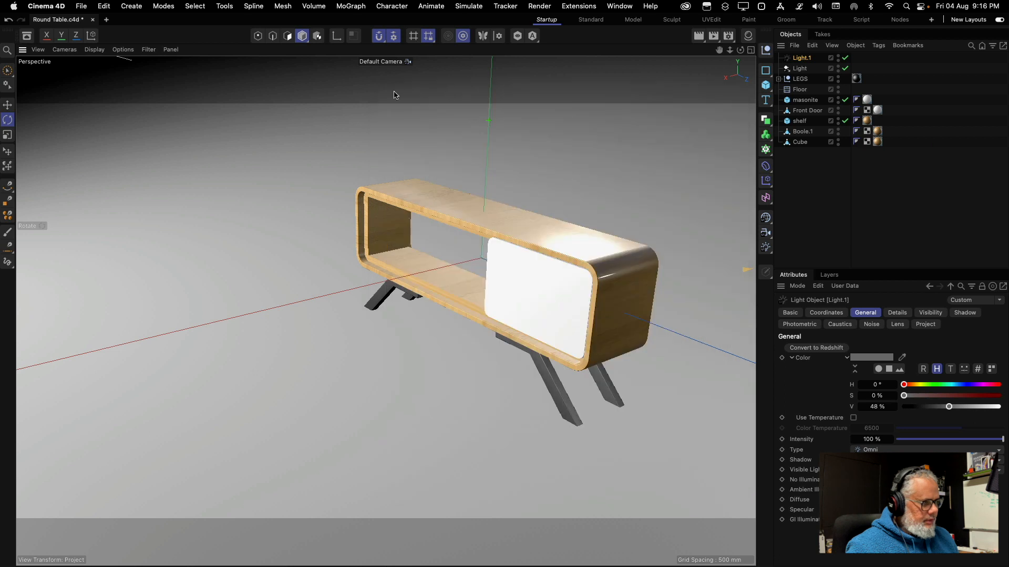
# Render the cabinet to the Picture Viewer, and enlarge the viewer window to show the whole image
pyautogui.click(713, 36)
pyautogui.moveTo(735, 36); pyautogui.dragTo(372, 52)
pyautogui.moveTo(639, 461); pyautogui.dragTo(934, 550)
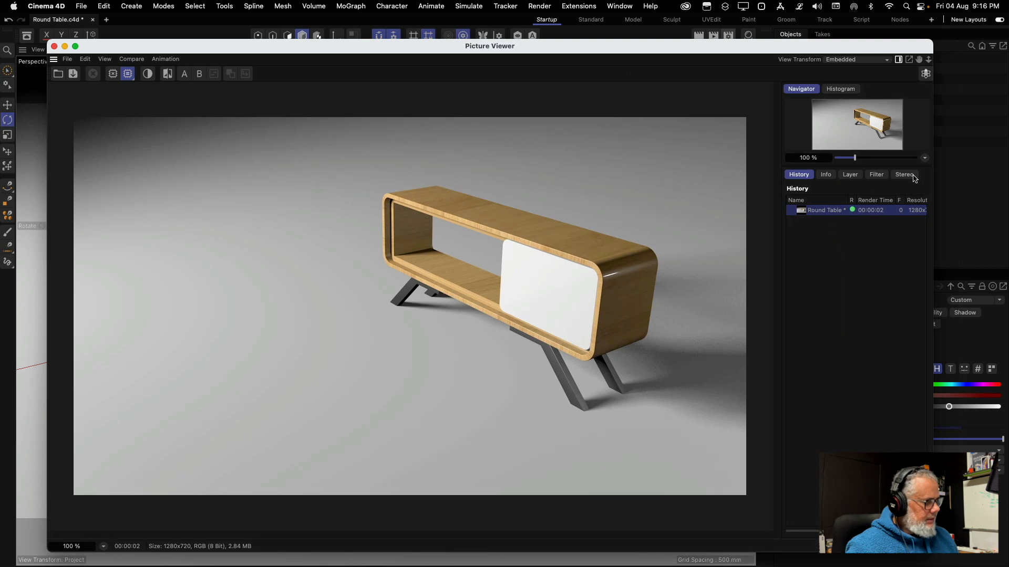
# Send the rendered image to Magic Bullet Looks, and arrange its window so the looks and controls are accessible
pyautogui.click(925, 75)
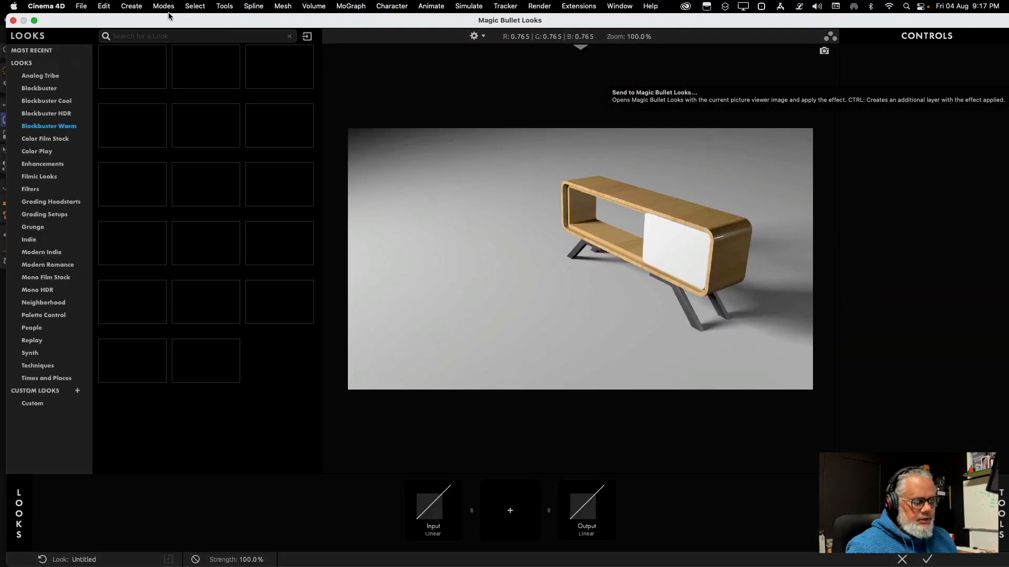
pyautogui.click(34, 20)
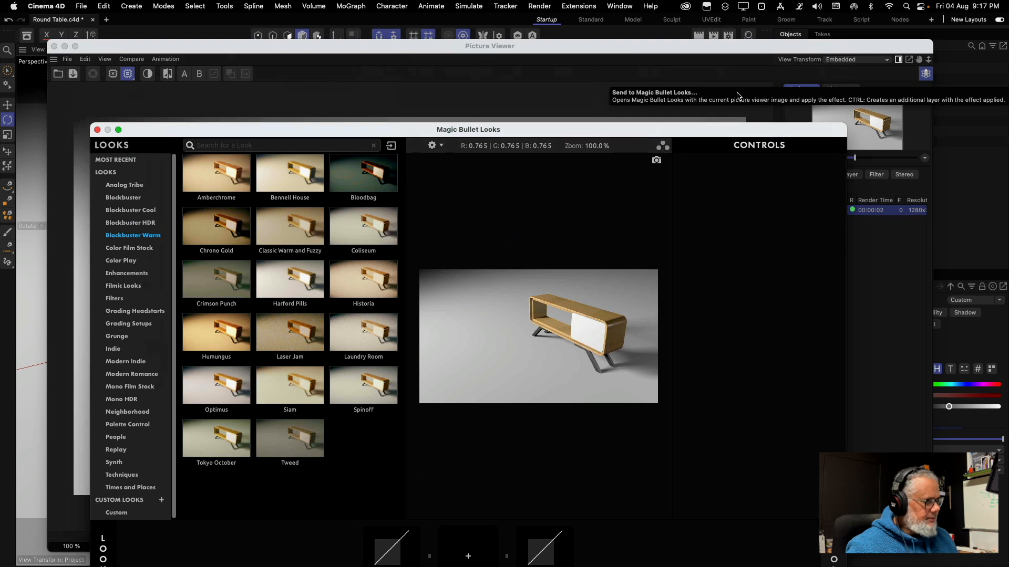
pyautogui.moveTo(600, 78); pyautogui.dragTo(598, 76)
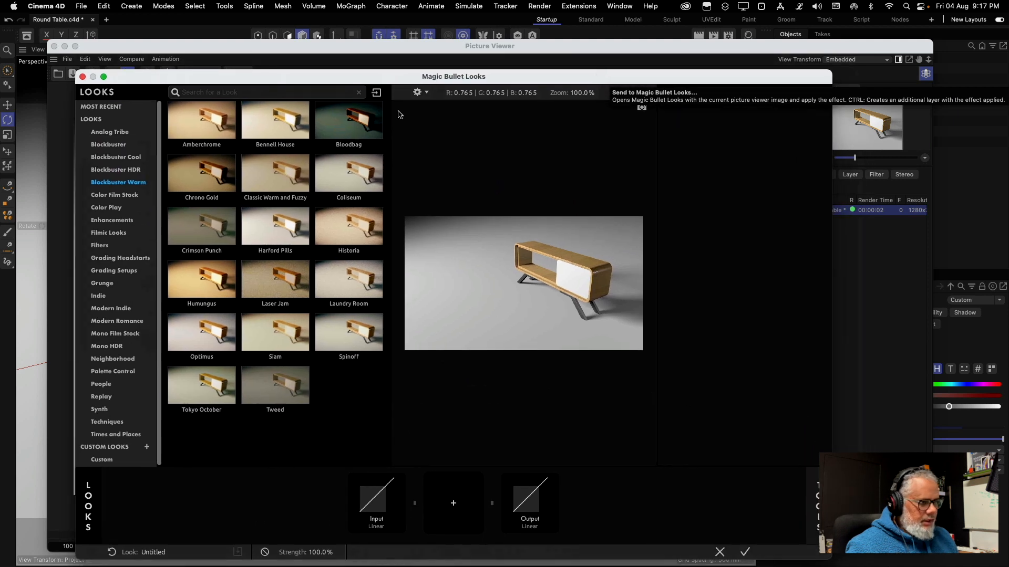
# Apply the Bloodbag look from the Blockbuster Warm category to the render, and widen the window
pyautogui.click(361, 143)
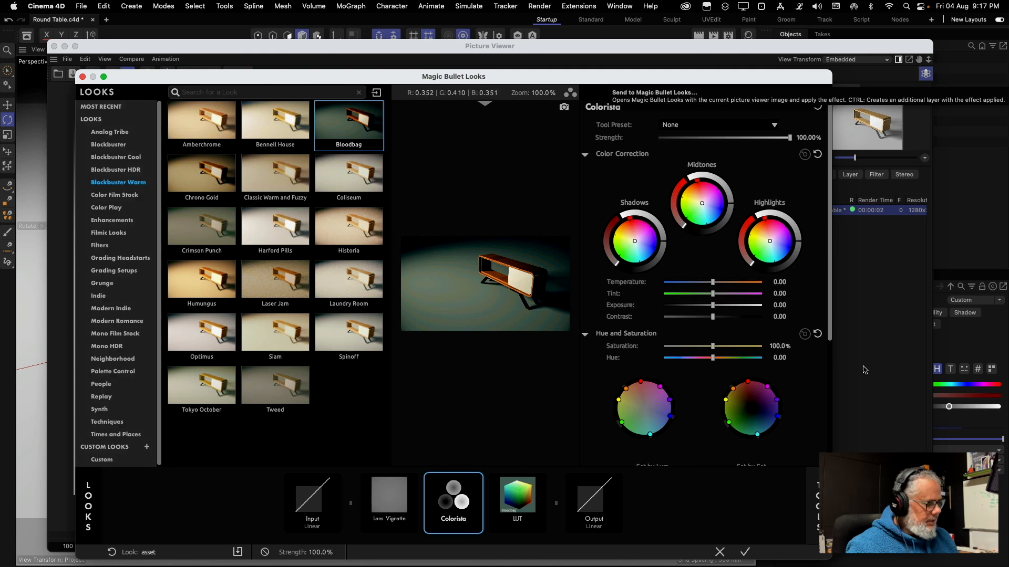
pyautogui.moveTo(834, 367); pyautogui.dragTo(997, 367)
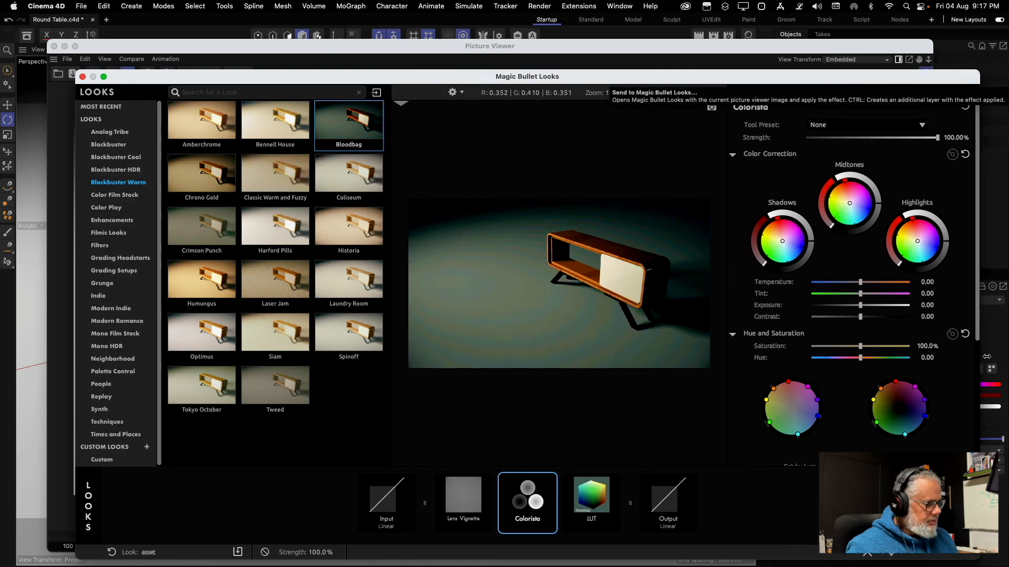
# Try the Chrono Gold, Amberchrome, Laser Jam and Humungus looks from the Blockbuster Warm category on the cabinet render
pyautogui.moveTo(544, 80); pyautogui.dragTo(494, 62)
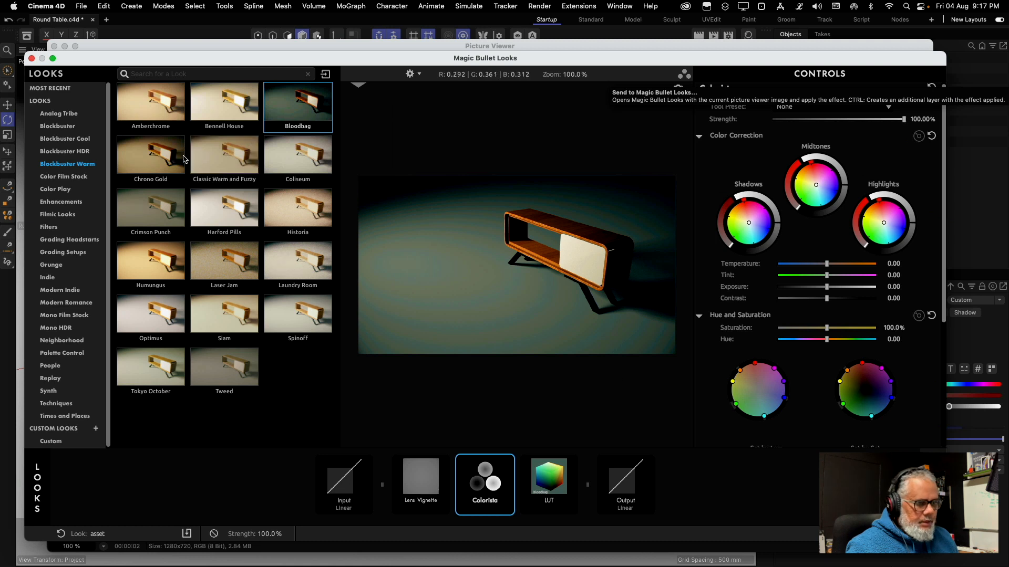
pyautogui.click(161, 160)
pyautogui.click(175, 110)
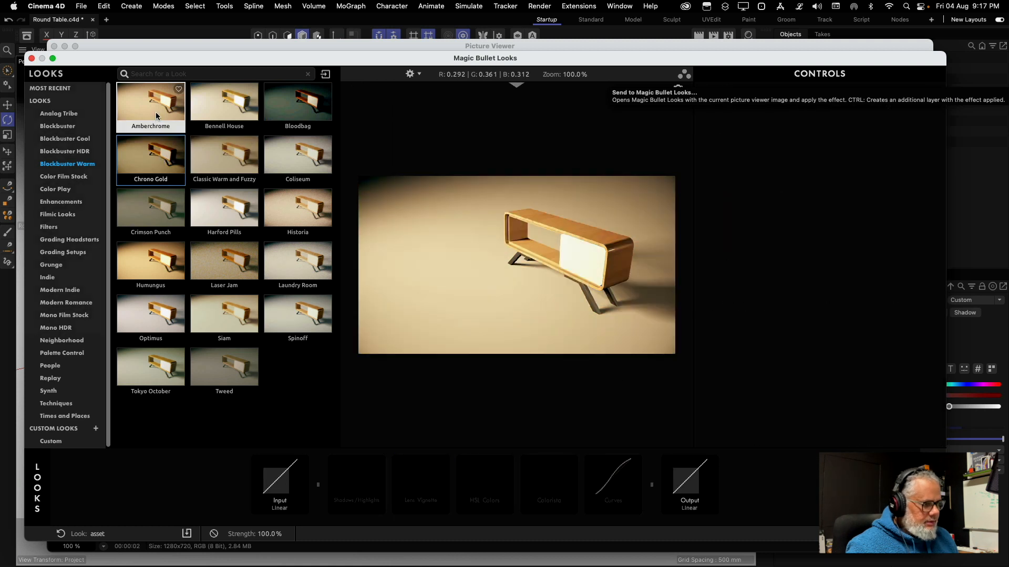
pyautogui.click(156, 148)
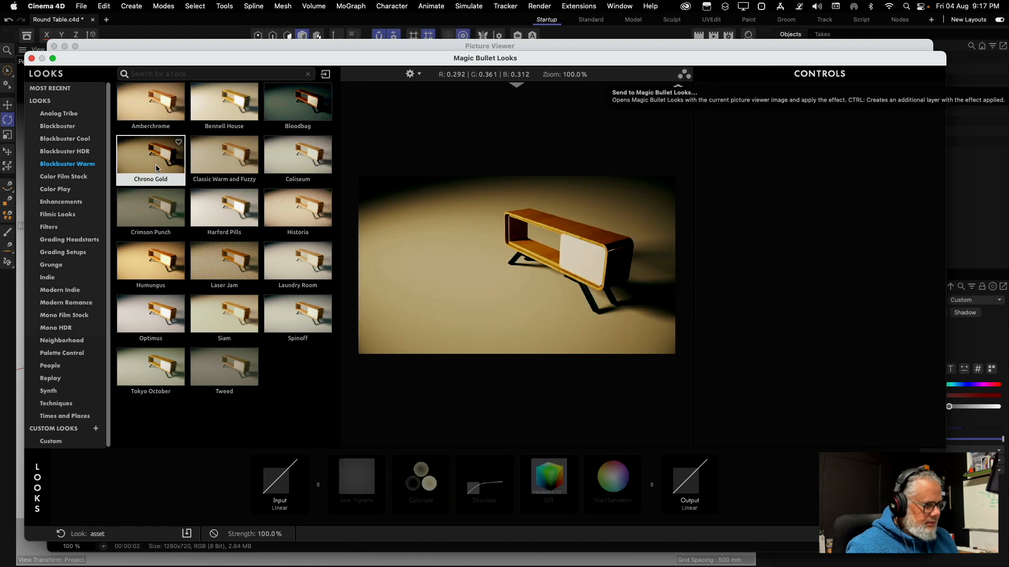
pyautogui.click(209, 260)
pyautogui.click(158, 261)
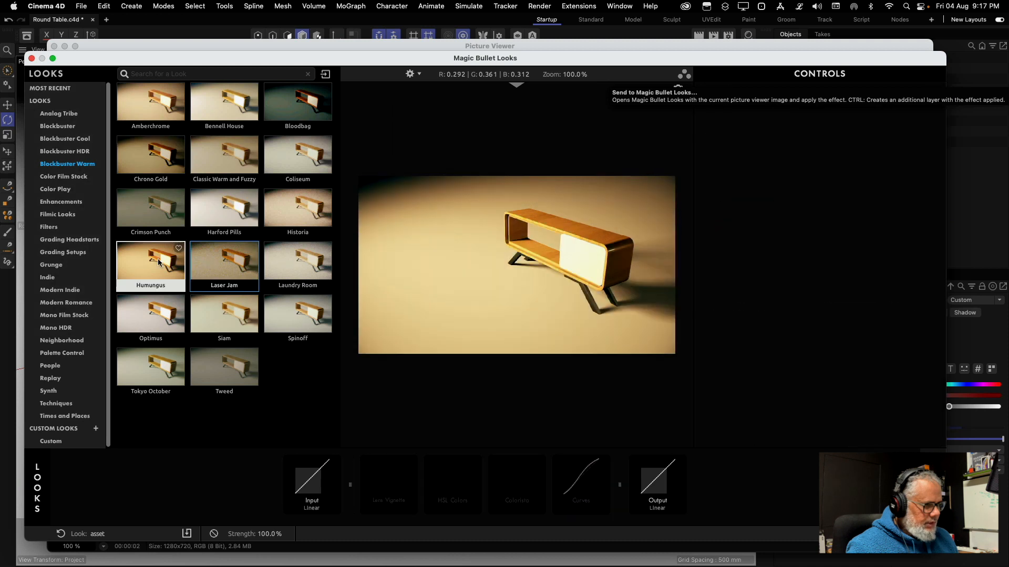
pyautogui.click(293, 322)
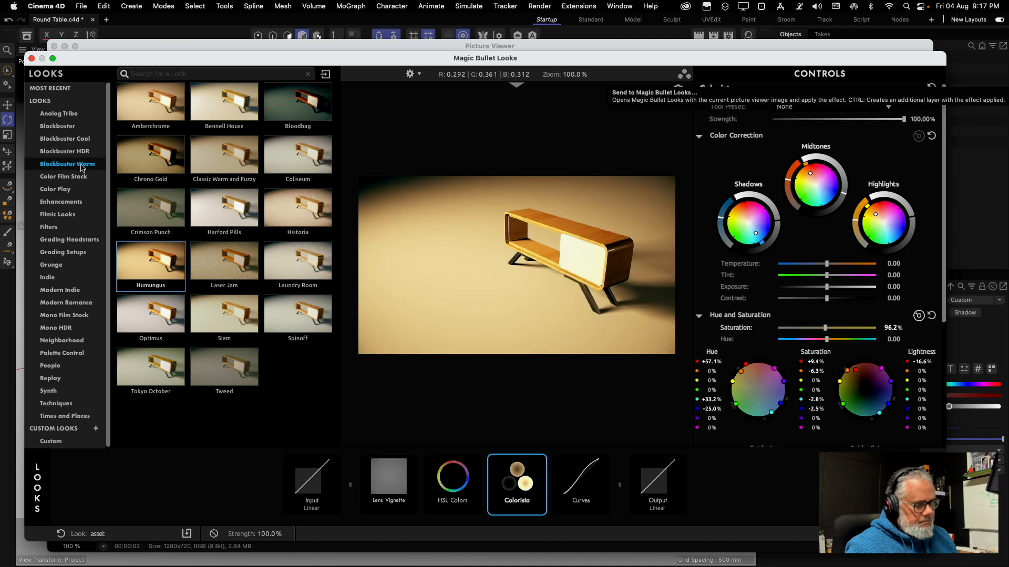
# Browse the Blockbuster HDR, Blockbuster Cool, Blockbuster and Analog Tribe categories, and try the Slammon look from Filmic Looks
pyautogui.click(64, 152)
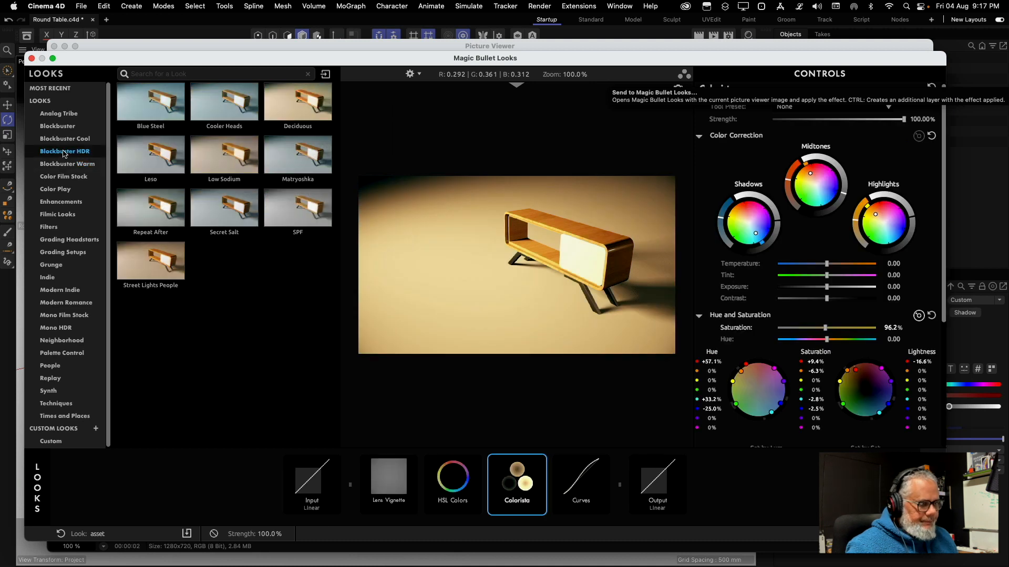
pyautogui.click(63, 139)
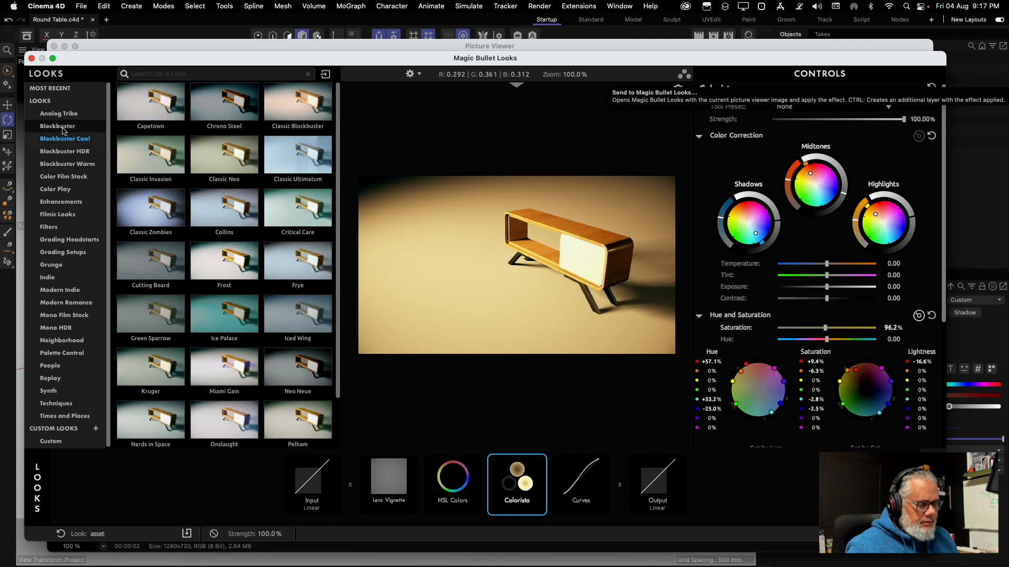
pyautogui.click(62, 127)
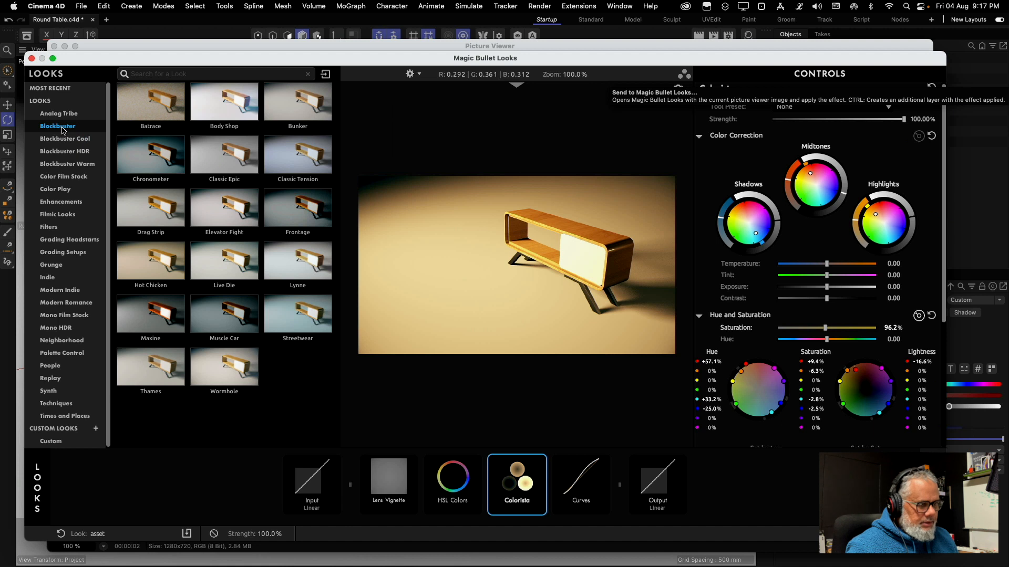
pyautogui.click(59, 114)
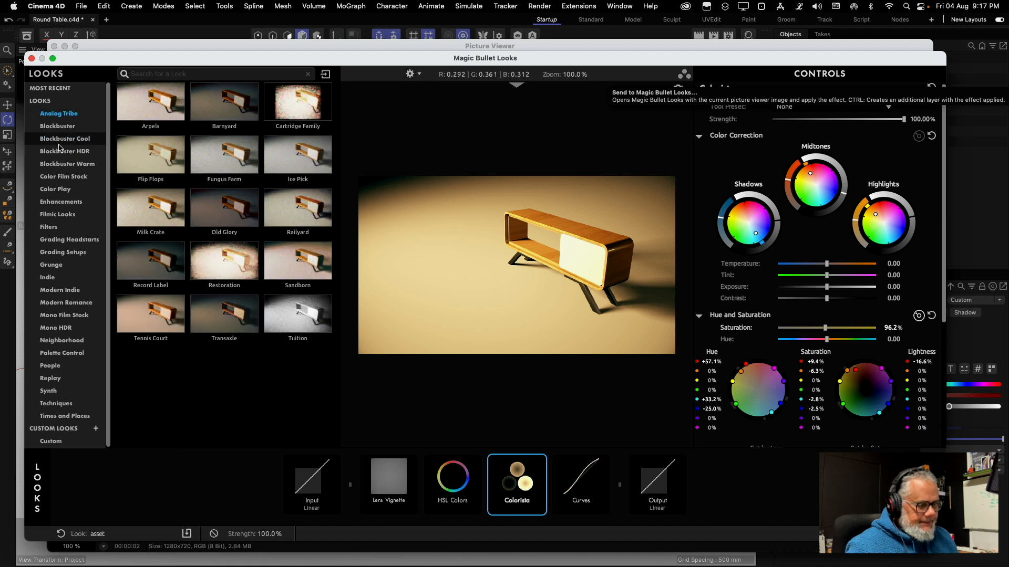
pyautogui.click(59, 215)
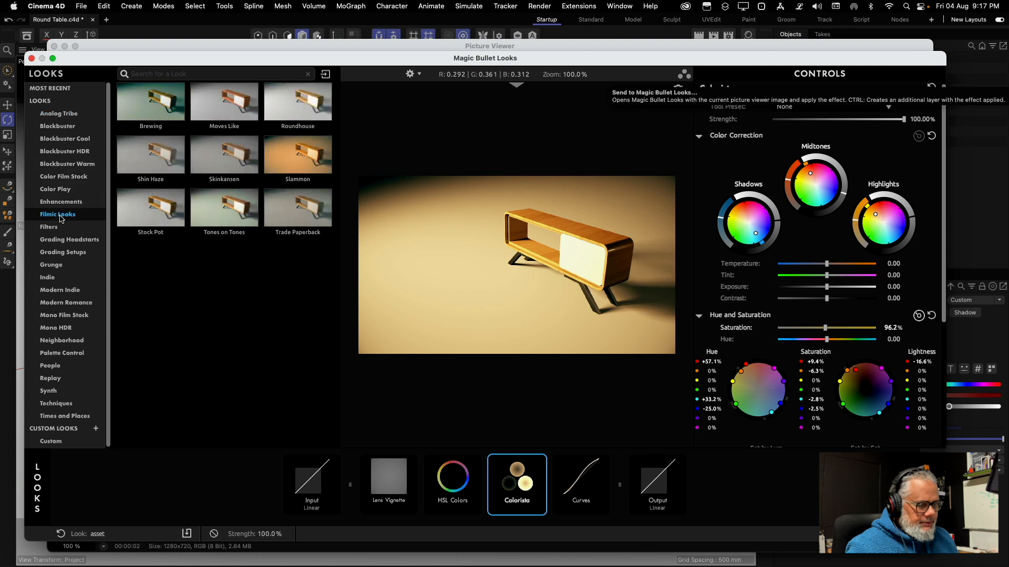
pyautogui.click(298, 154)
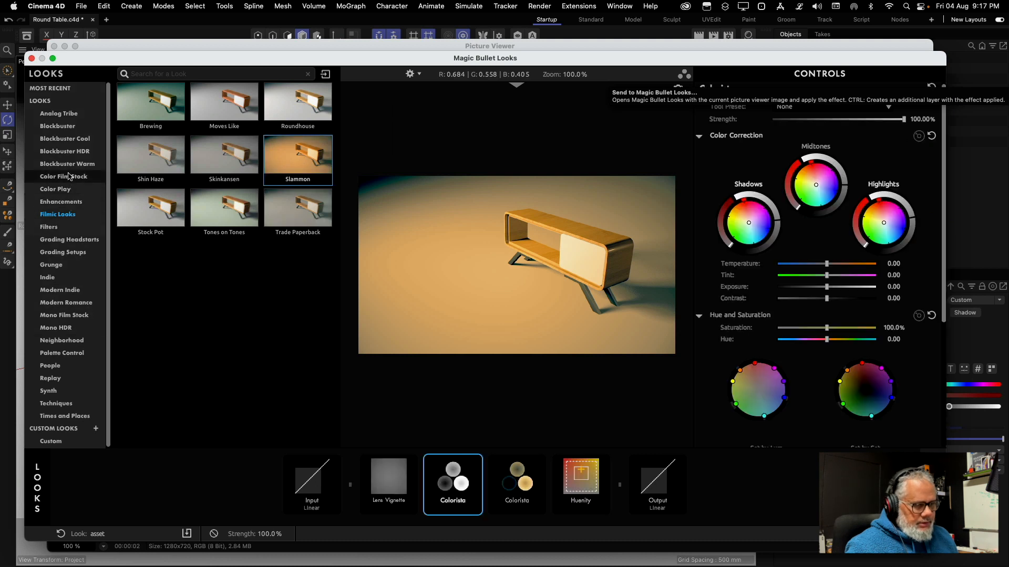
# Try the Day Trip and Pulphouse looks from Filters, and the Crosstown and Crossover looks from Grunge
pyautogui.click(62, 227)
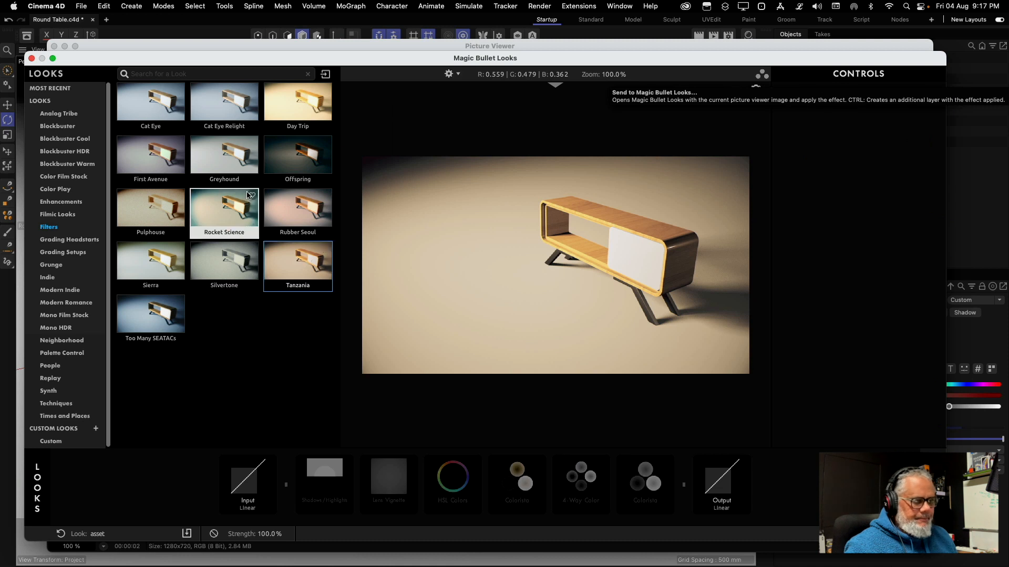
pyautogui.click(298, 99)
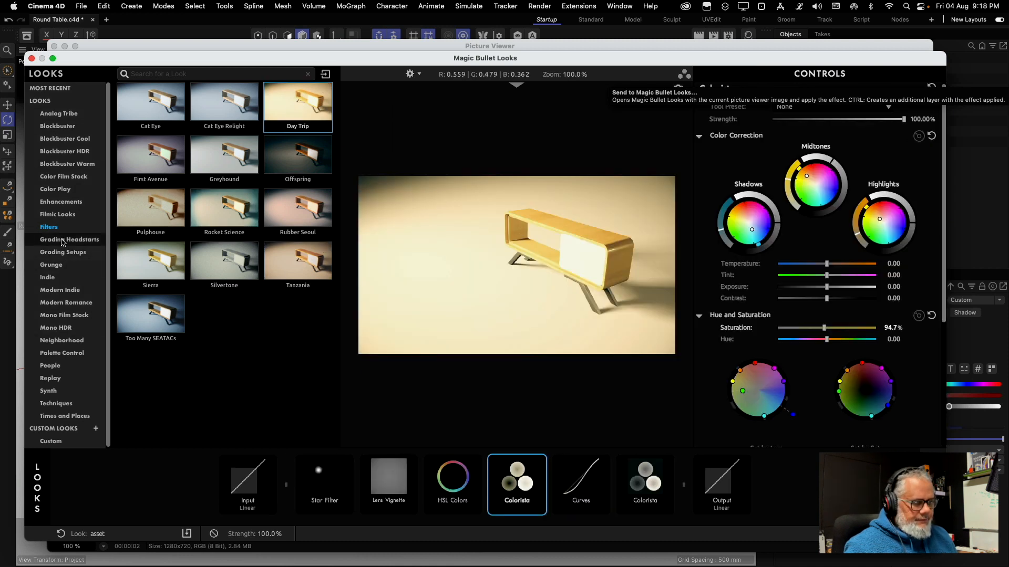
pyautogui.click(147, 212)
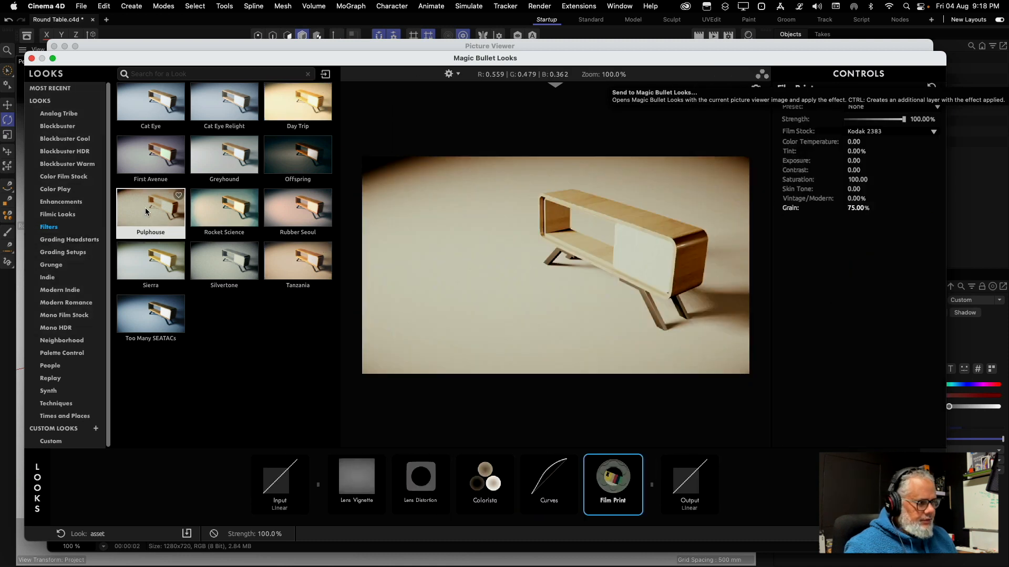
pyautogui.click(52, 265)
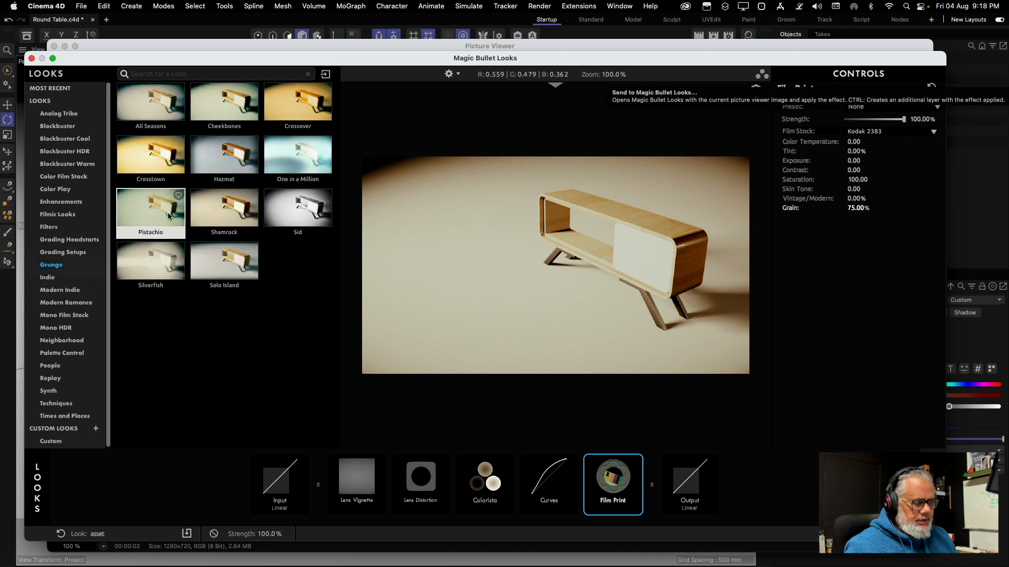
pyautogui.click(156, 170)
pyautogui.click(288, 103)
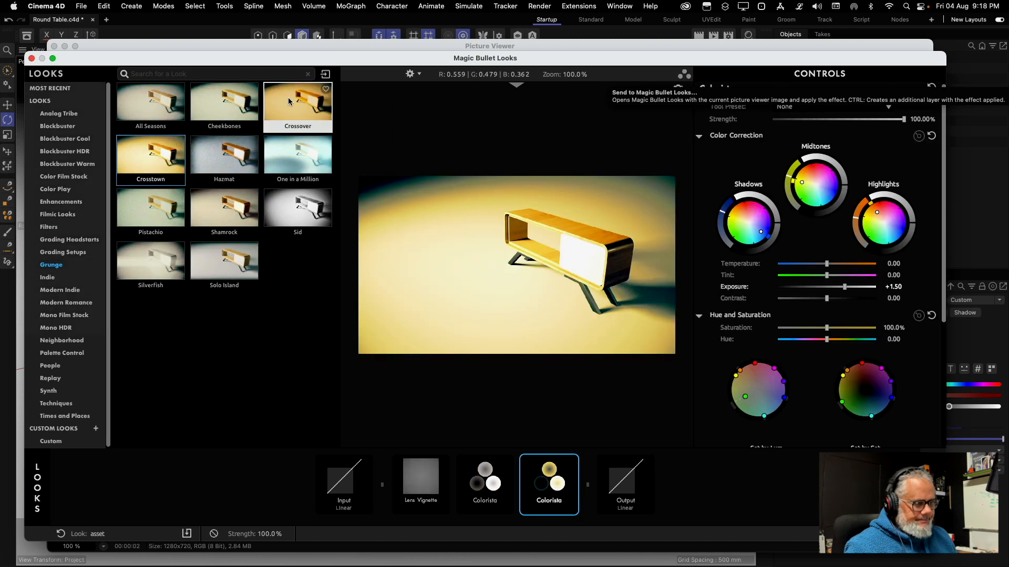
# Try the Group House, Emlo and Subtitle looks from the Indie category, and browse the Modern Indie looks
pyautogui.click(47, 278)
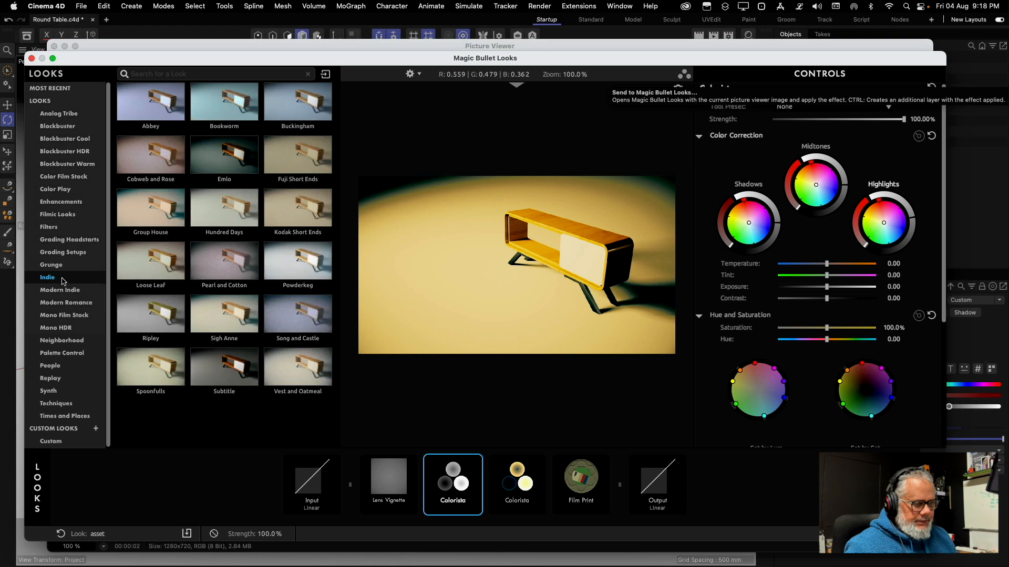
pyautogui.click(158, 212)
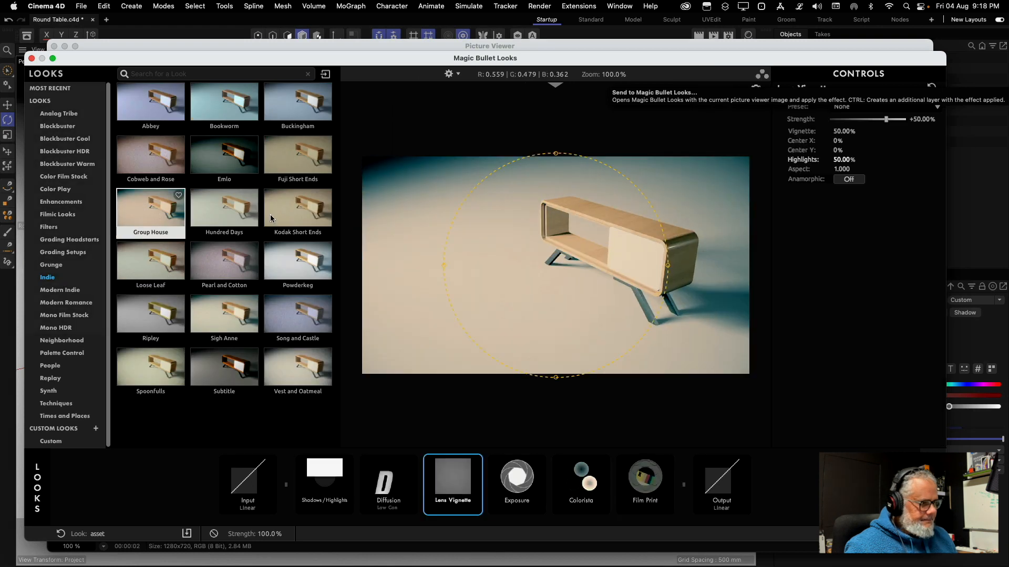
pyautogui.moveTo(668, 266); pyautogui.dragTo(654, 266)
pyautogui.click(224, 157)
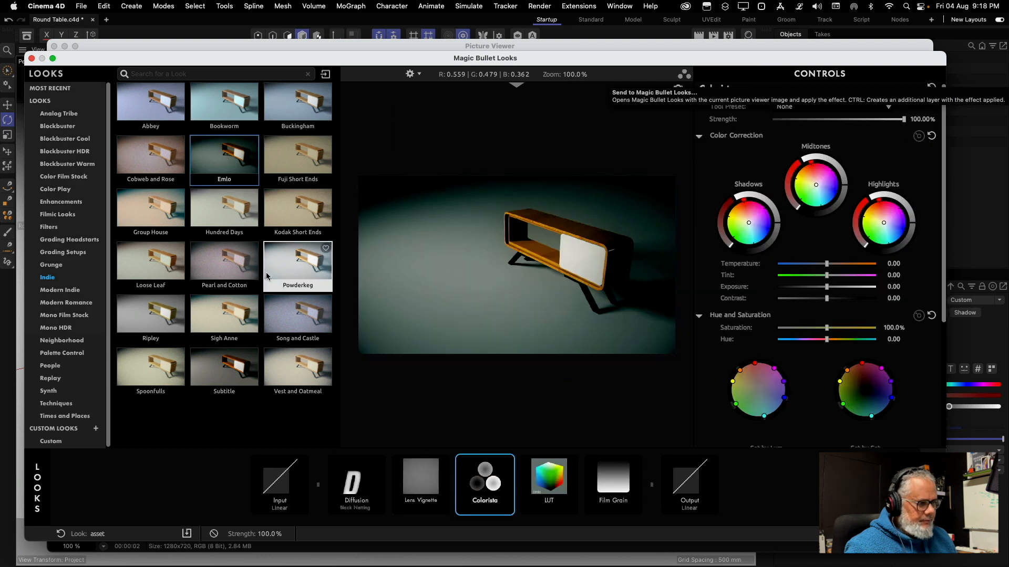
pyautogui.click(209, 376)
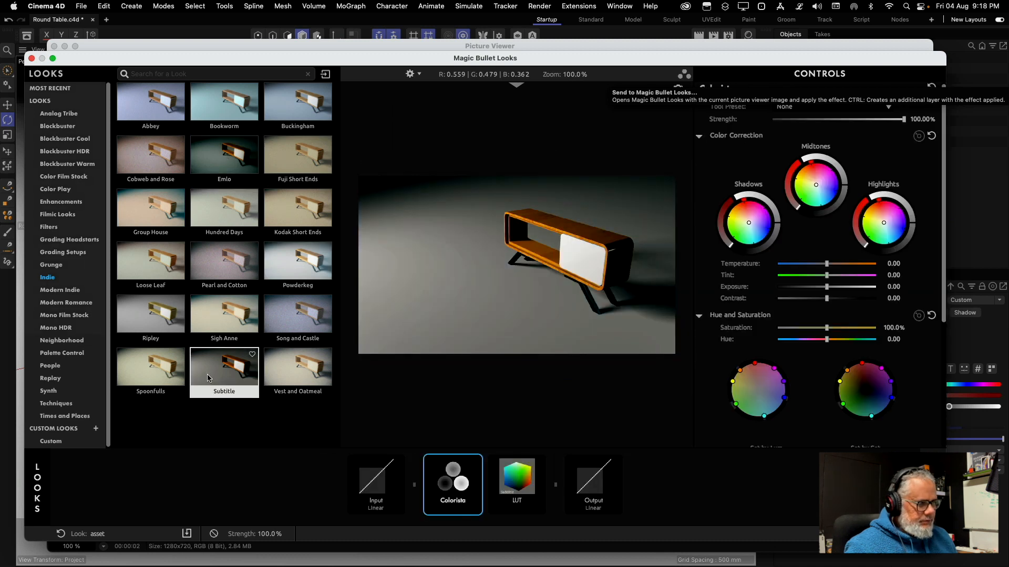
pyautogui.click(59, 290)
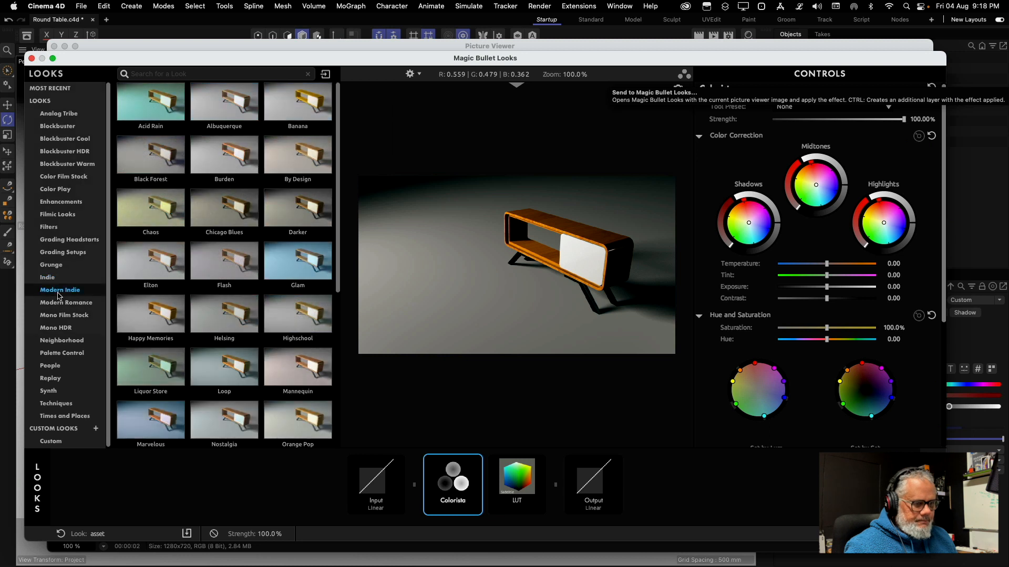
# Apply the Street Lights People look from Blockbuster HDR, and set its Colorista exposure to -0.49 and contrast to -0.04
pyautogui.click(65, 151)
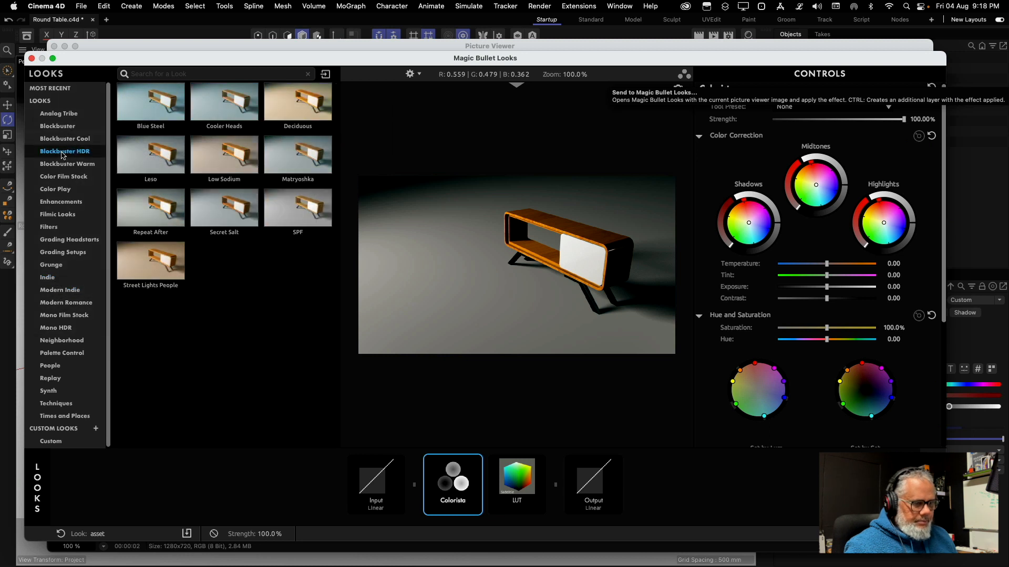
pyautogui.click(151, 277)
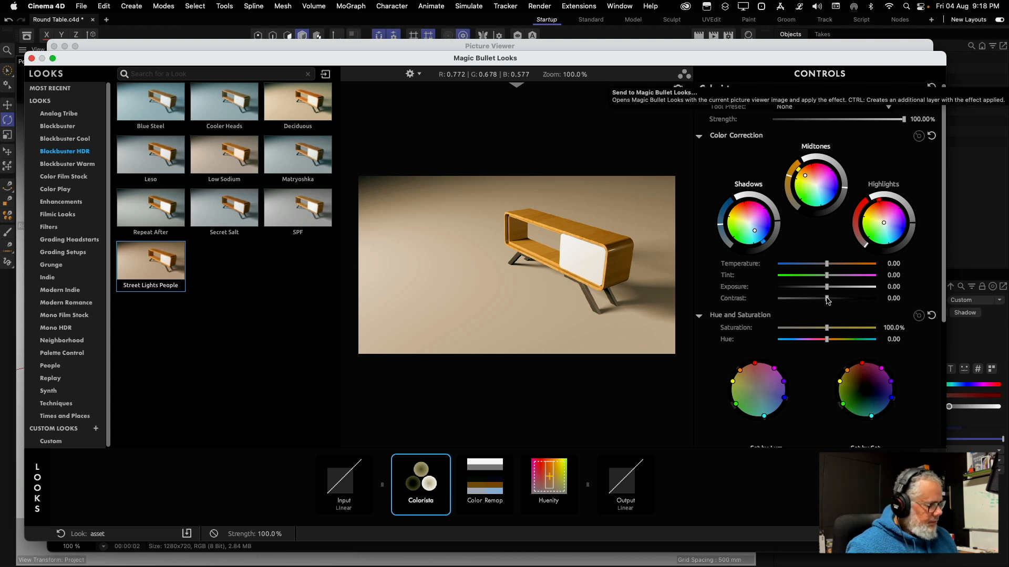
pyautogui.moveTo(828, 300)
pyautogui.mouseDown()
pyautogui.moveTo(816, 301)
pyautogui.moveTo(819, 288)
pyautogui.moveTo(826, 300)
pyautogui.mouseUp()
pyautogui.moveTo(629, 62)
pyautogui.mouseDown()
pyautogui.moveTo(622, 118)
pyautogui.moveTo(627, 74)
pyautogui.mouseUp()
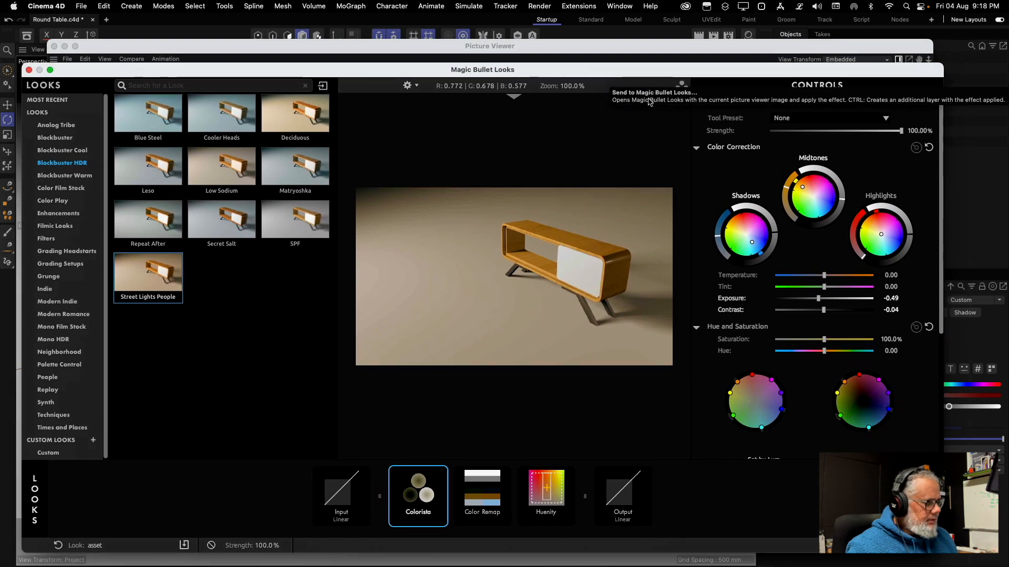
# Check the Magic Bullet Looks options menu and the Reference Library, and close both again
pyautogui.click(415, 86)
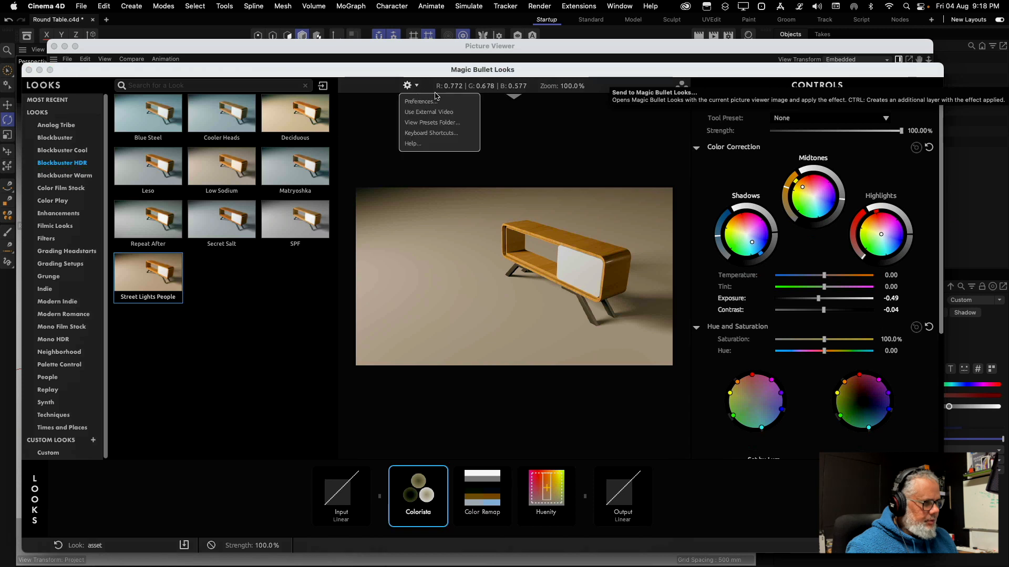
pyautogui.click(515, 98)
pyautogui.click(515, 98)
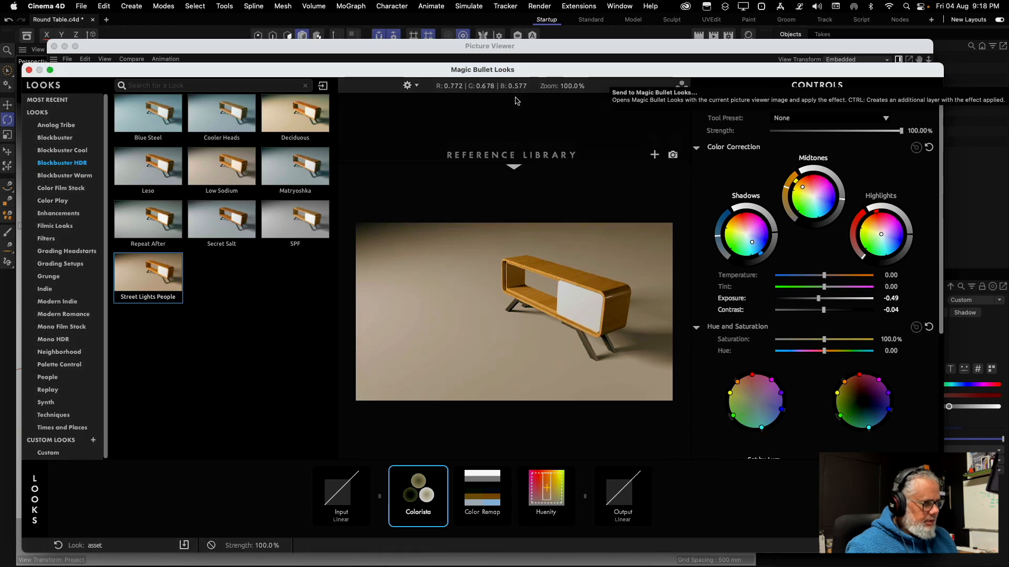
pyautogui.click(515, 169)
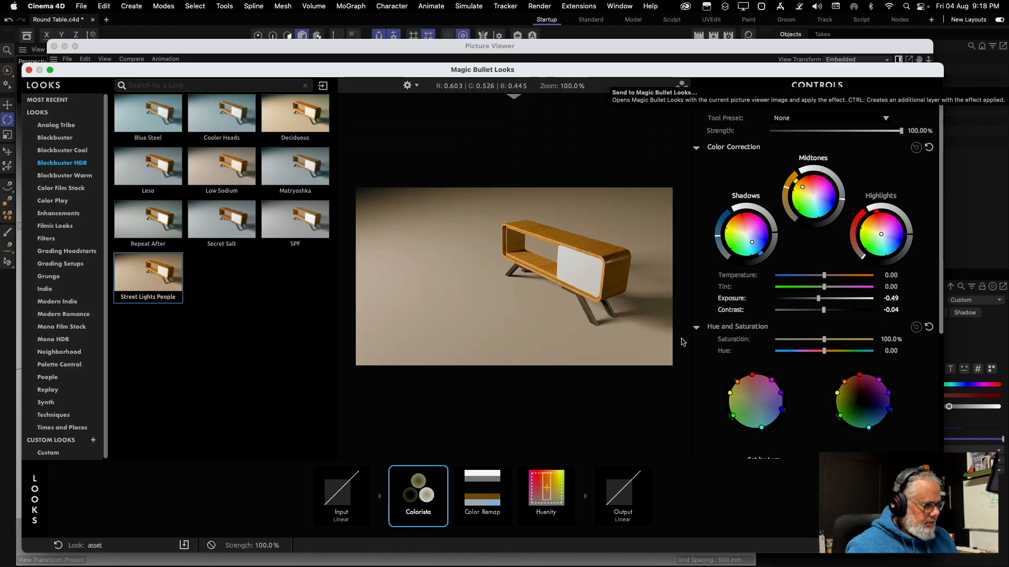
# Examine the settings of the look's Color Remap, Huenity and Output tools
pyautogui.click(489, 498)
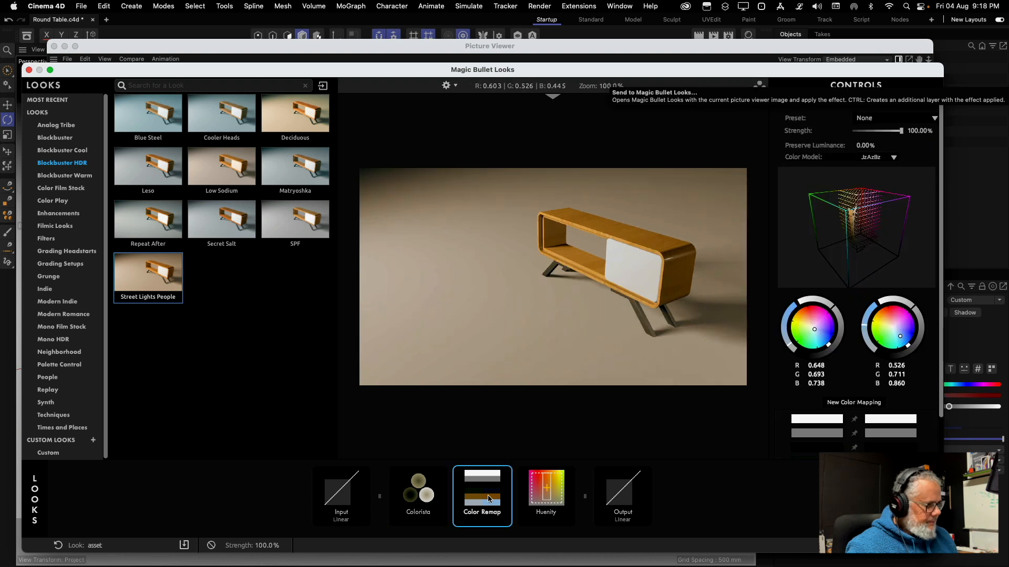
pyautogui.click(531, 498)
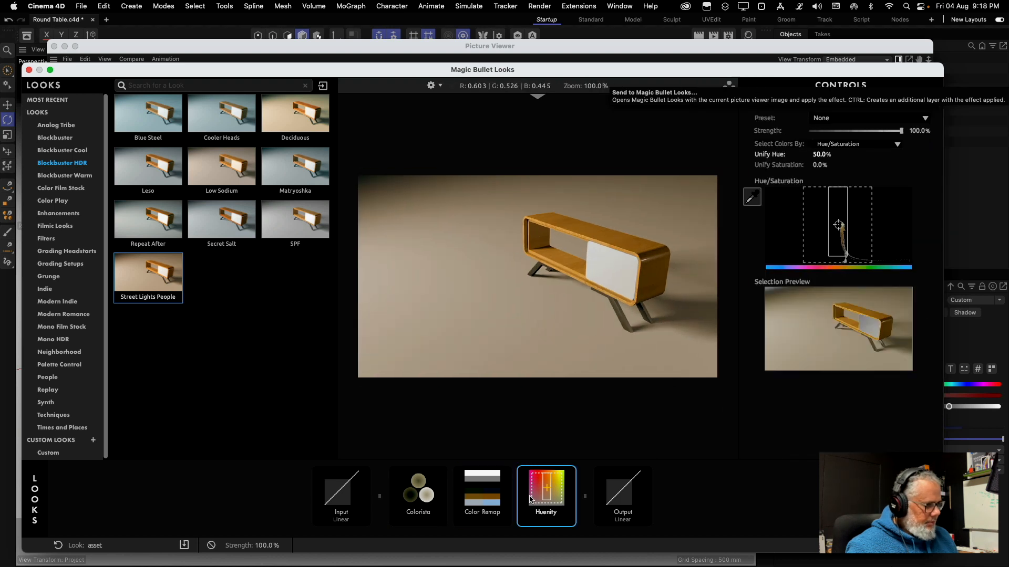
pyautogui.click(619, 501)
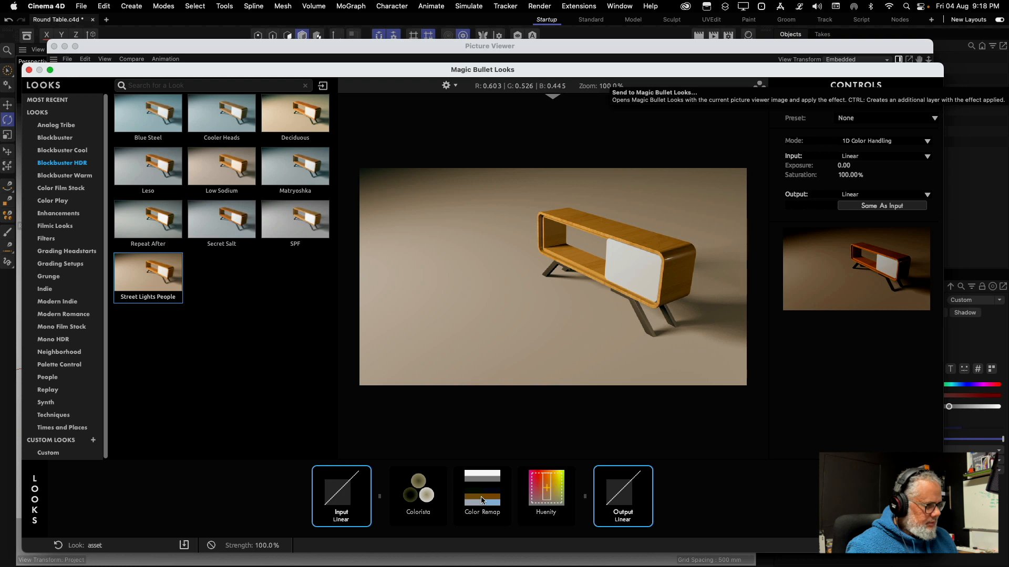
# Warm the look's Colorista tool by setting its temperature to +17.78, and set its exposure to -0.18
pyautogui.click(420, 498)
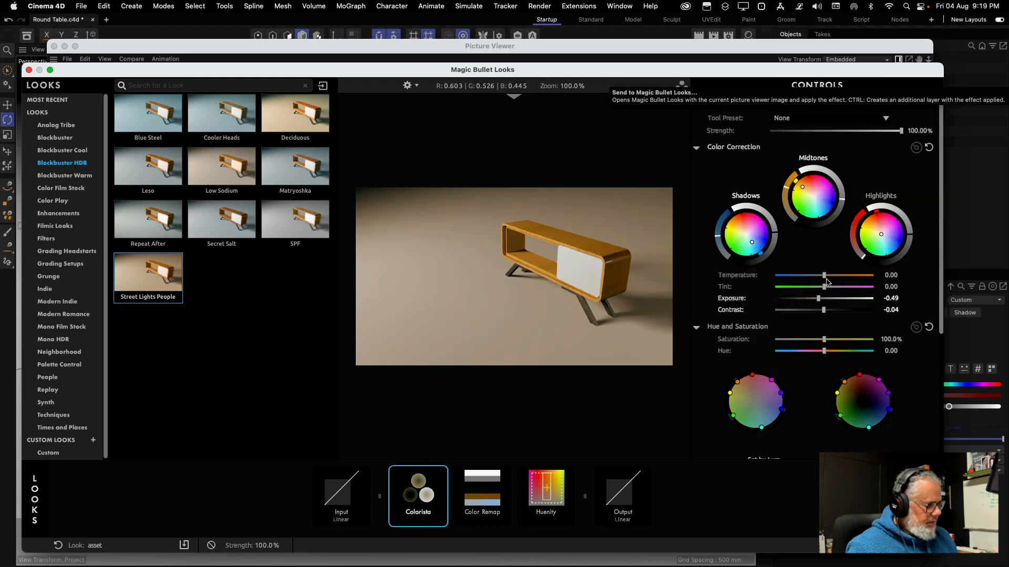
pyautogui.moveTo(824, 276); pyautogui.dragTo(823, 311)
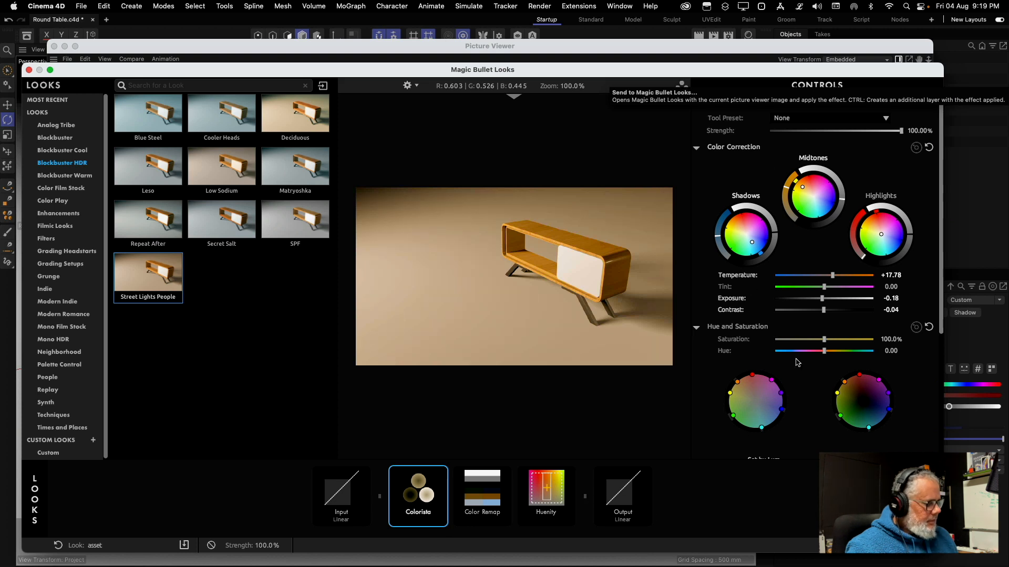
# Show the available tools, and expand the Film and Color Correction groups to examine their effects
pyautogui.click(930, 499)
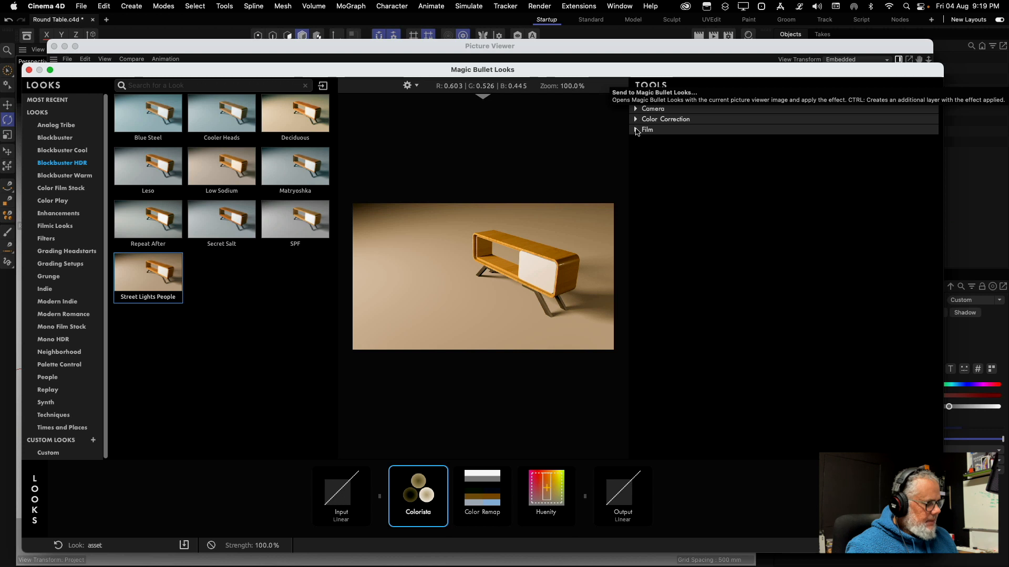
pyautogui.click(635, 131)
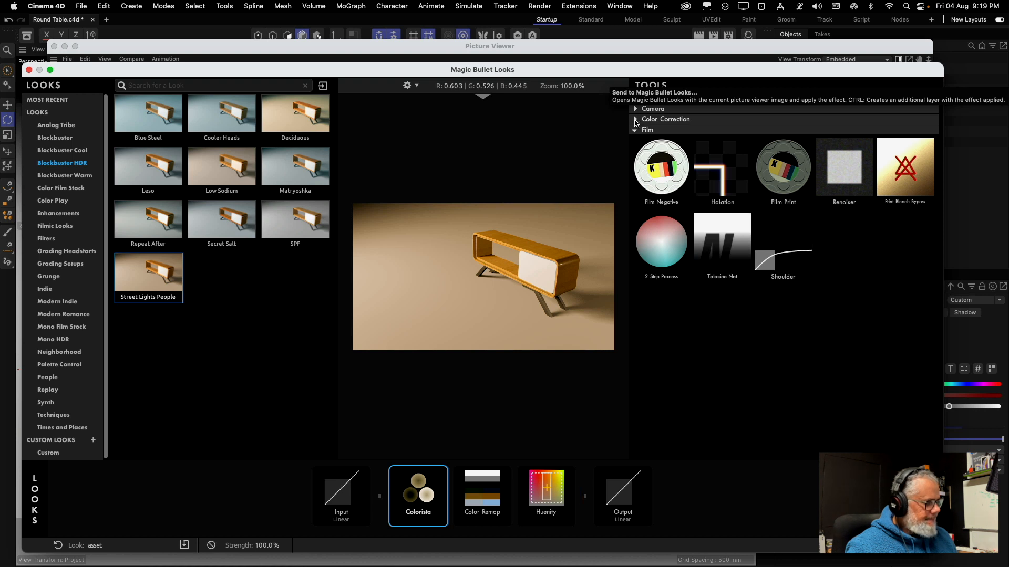
pyautogui.click(636, 120)
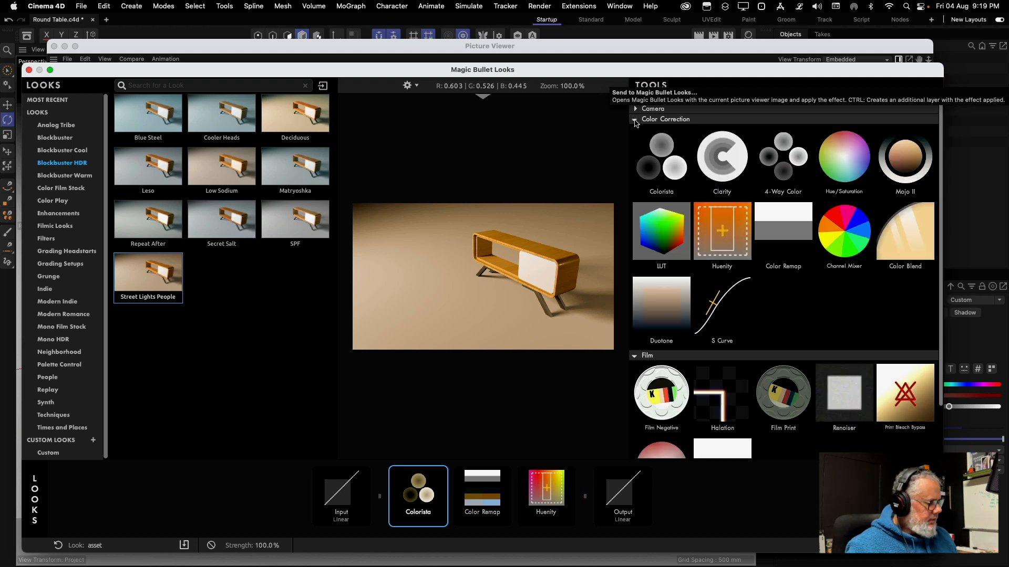
# Add a Lens Vignette from the Camera tools to the look and give it the Healthy Dose preset
pyautogui.click(636, 120)
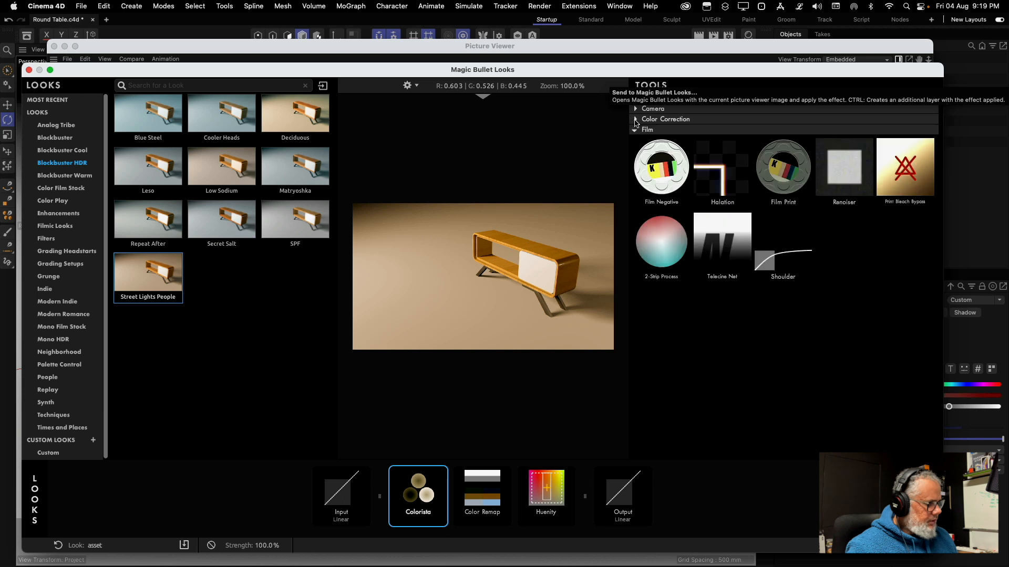
pyautogui.click(636, 109)
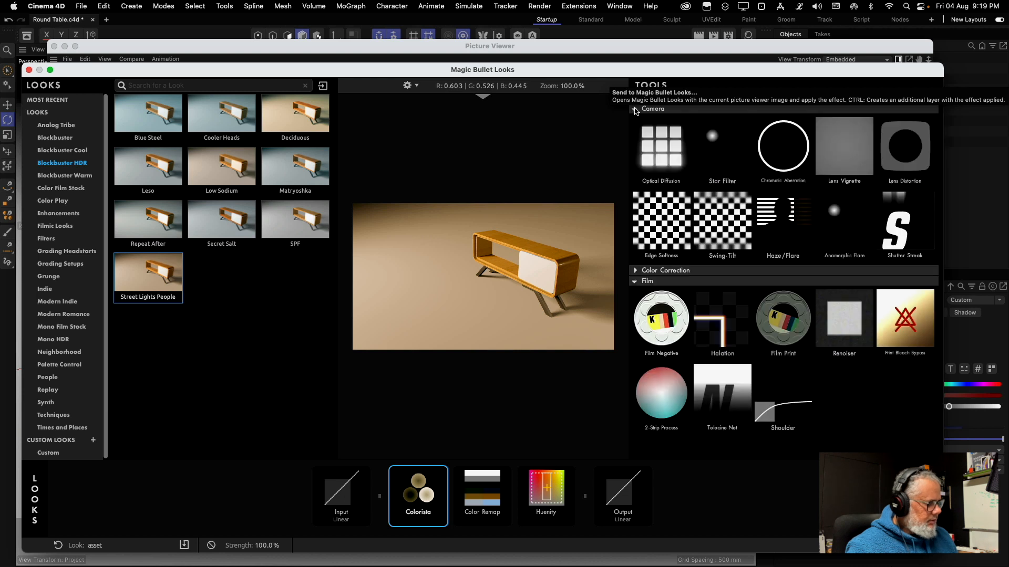
pyautogui.click(835, 156)
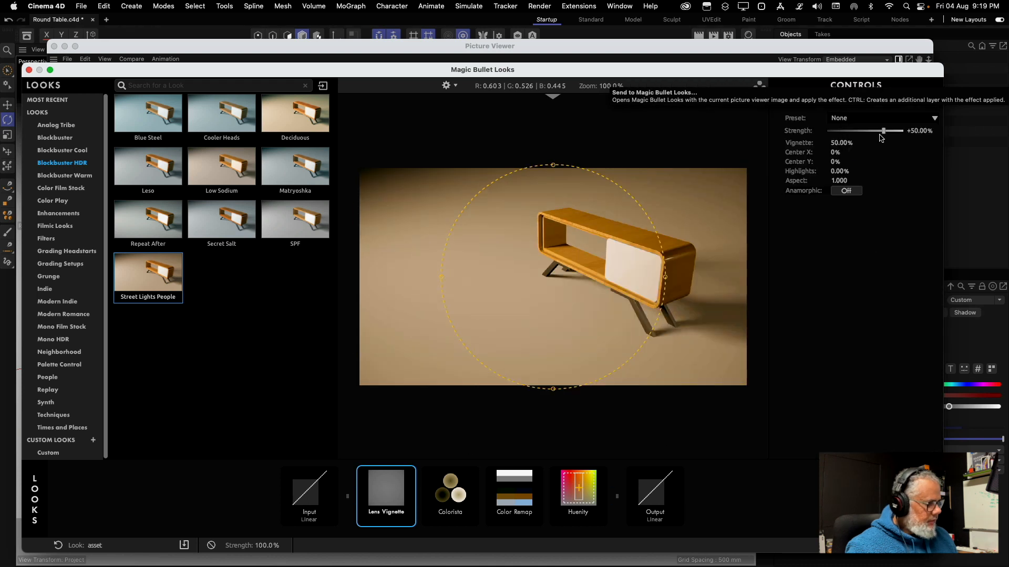
pyautogui.click(934, 120)
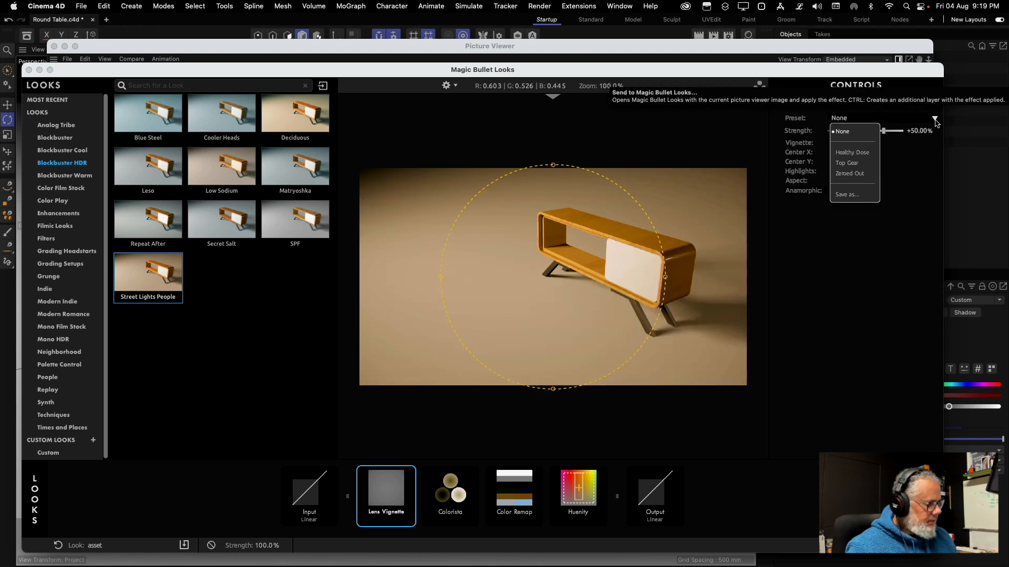
pyautogui.click(851, 154)
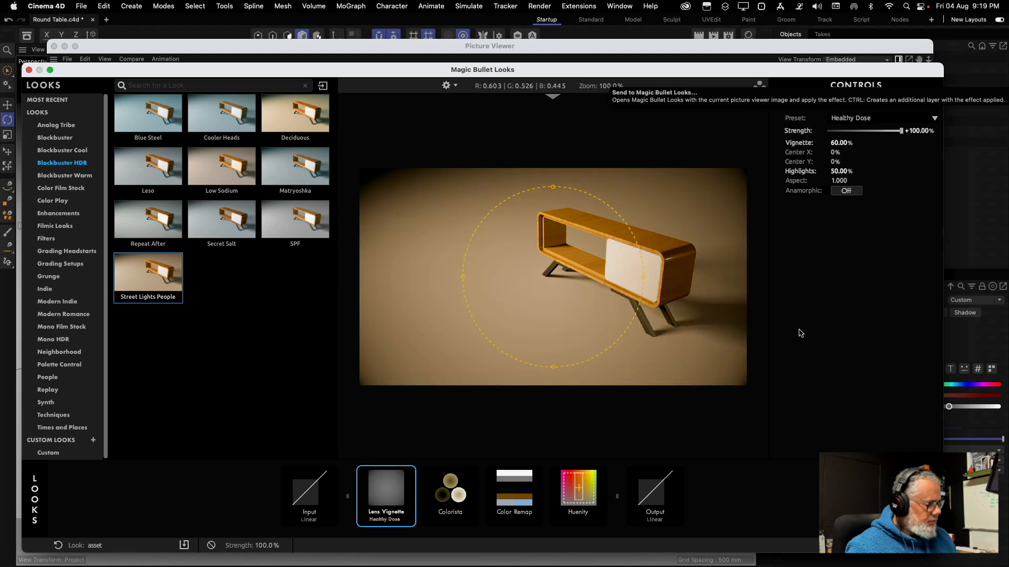
# Reshape the vignette to aspect 1.023, center it on the cabinet at about X +13.70%, Y -7.72%, and place it between Color Remap and Huenity
pyautogui.moveTo(643, 276)
pyautogui.mouseDown()
pyautogui.moveTo(754, 275)
pyautogui.moveTo(511, 277)
pyautogui.moveTo(645, 279)
pyautogui.mouseUp()
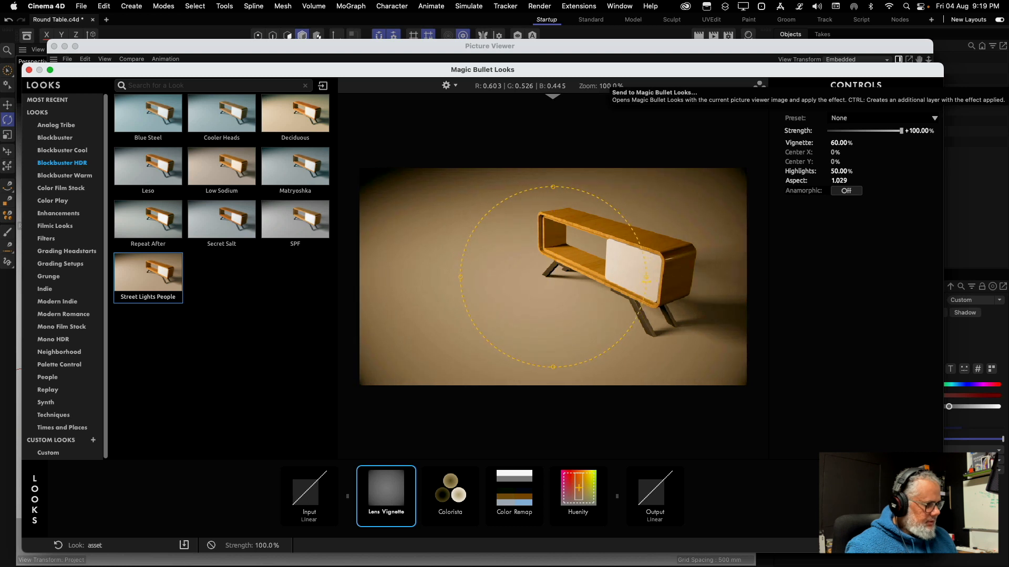
pyautogui.moveTo(558, 279); pyautogui.dragTo(615, 268)
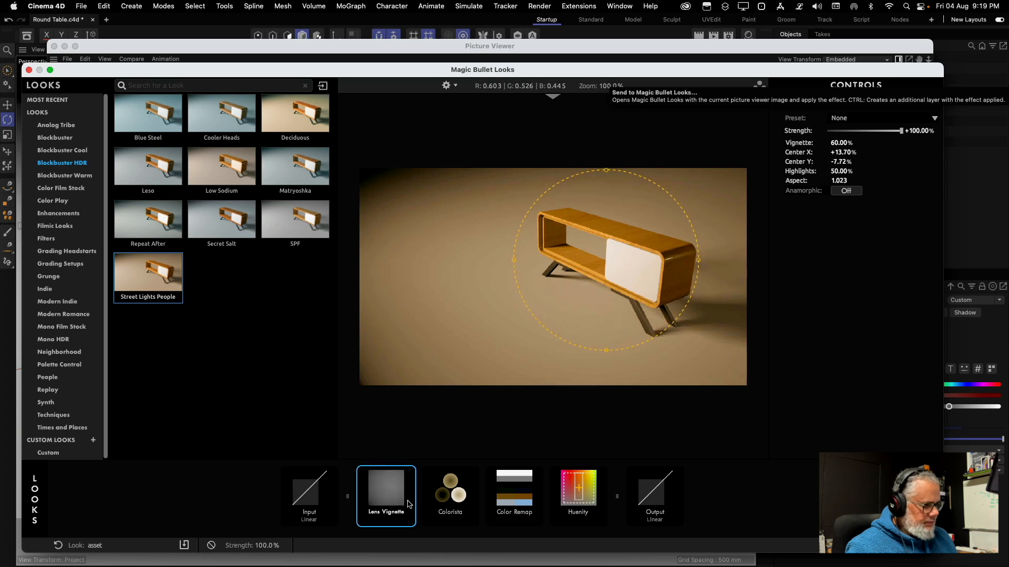
pyautogui.moveTo(386, 499); pyautogui.dragTo(445, 505)
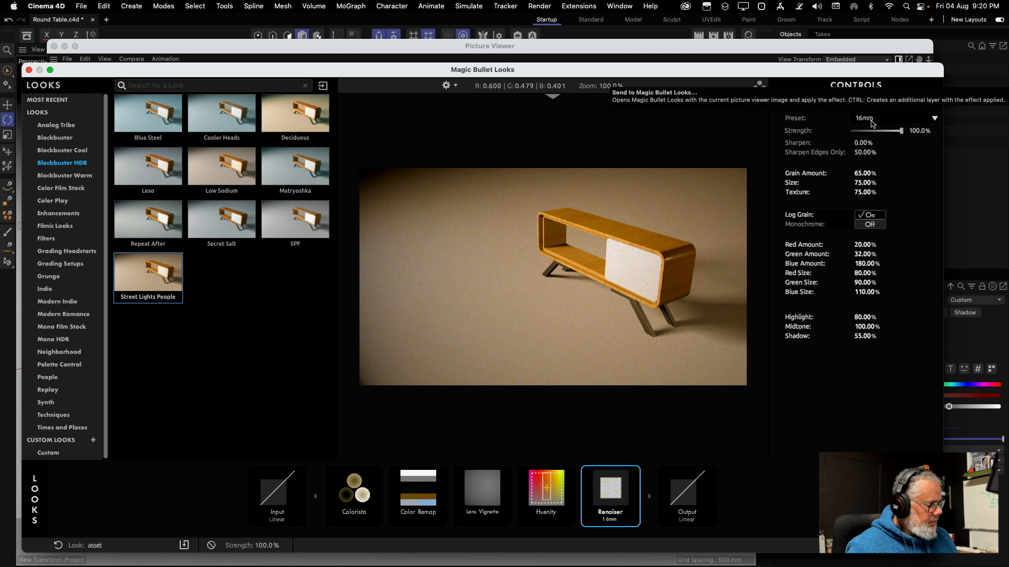
# Try the Big Kahuna grain preset on the Renoiser, switch it to Classic 35mm, and apply the finished look to the render
pyautogui.click(872, 122)
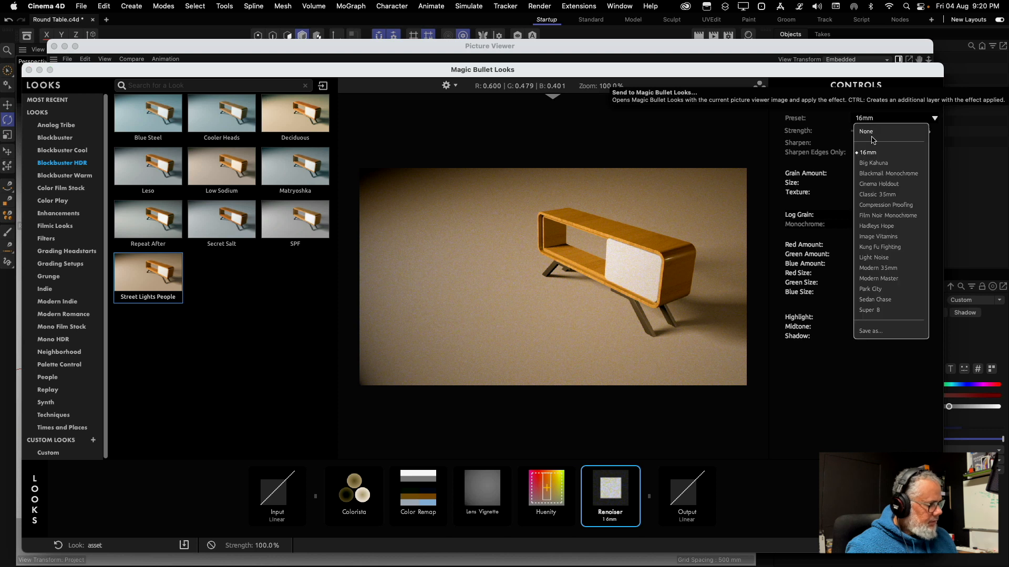
pyautogui.click(871, 165)
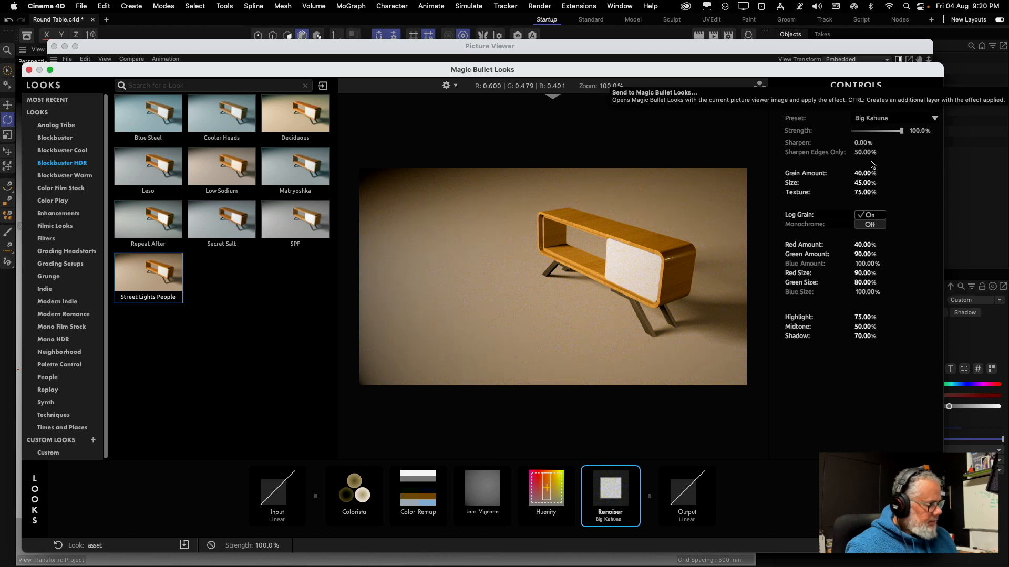
pyautogui.click(871, 125)
pyautogui.click(878, 195)
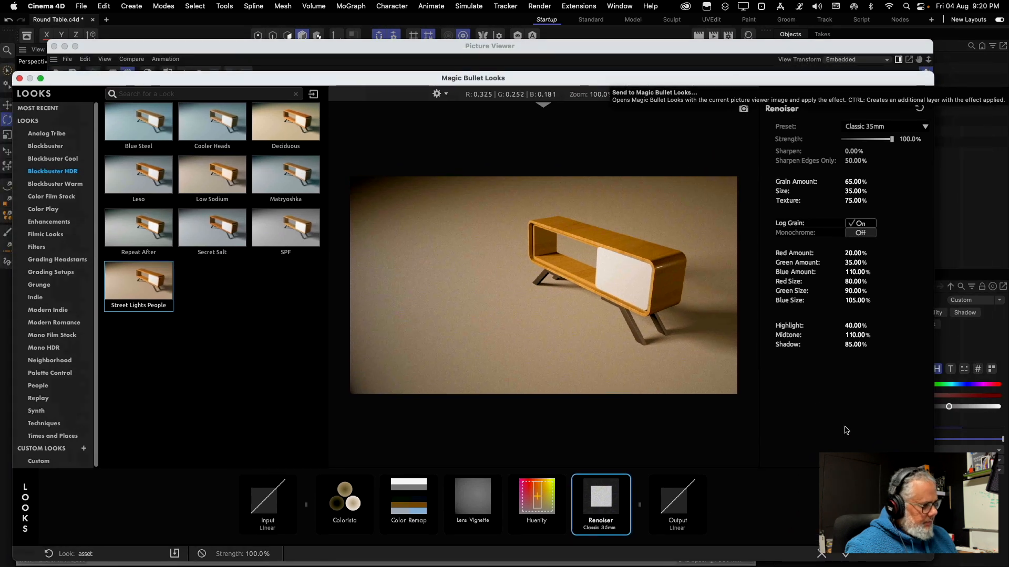
pyautogui.click(846, 556)
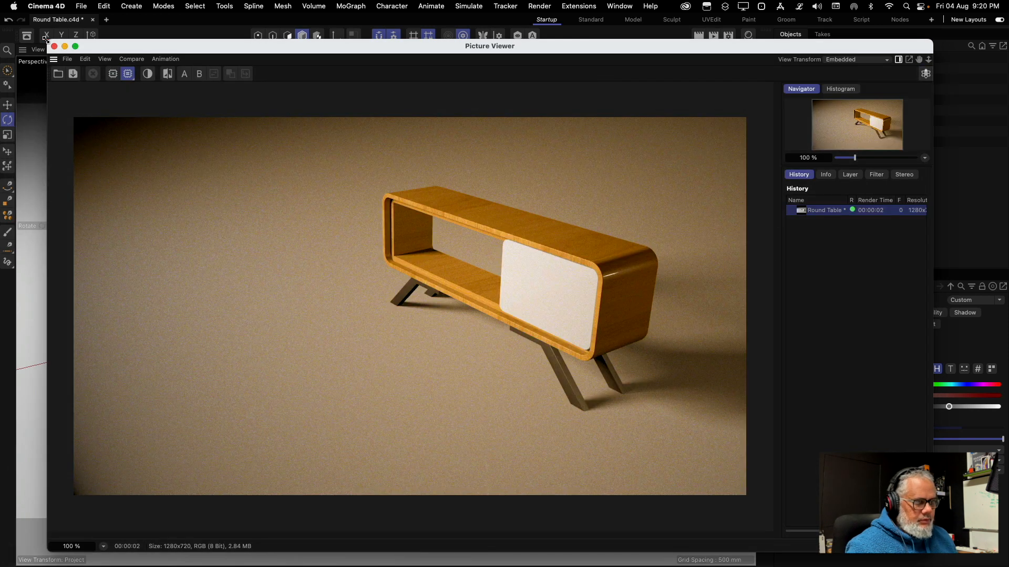
# Close the graded render and render the cabinet again to the Picture Viewer from a slightly adjusted viewpoint
pyautogui.moveTo(47, 40); pyautogui.dragTo(91, 33)
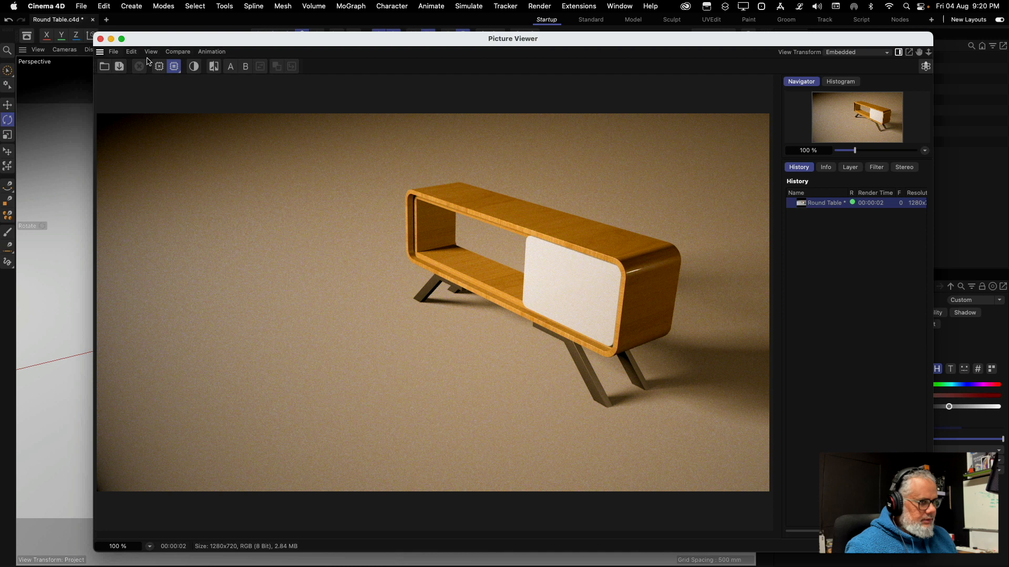
pyautogui.click(101, 39)
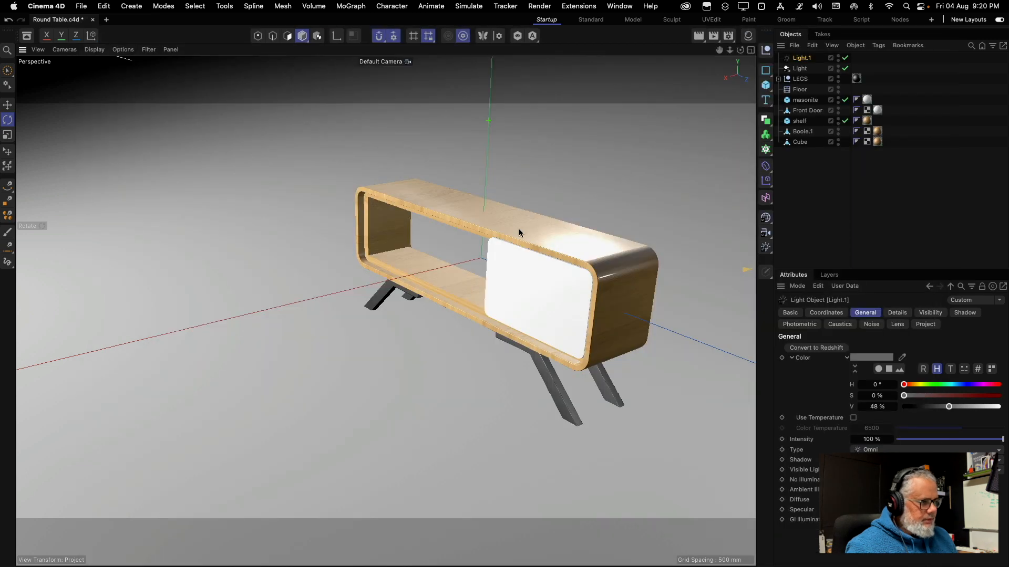
pyautogui.keyDown('alt'); pyautogui.moveTo(511, 254); pyautogui.dragTo(506, 277); pyautogui.keyUp('alt')
pyautogui.hotkey('shift', 'r')
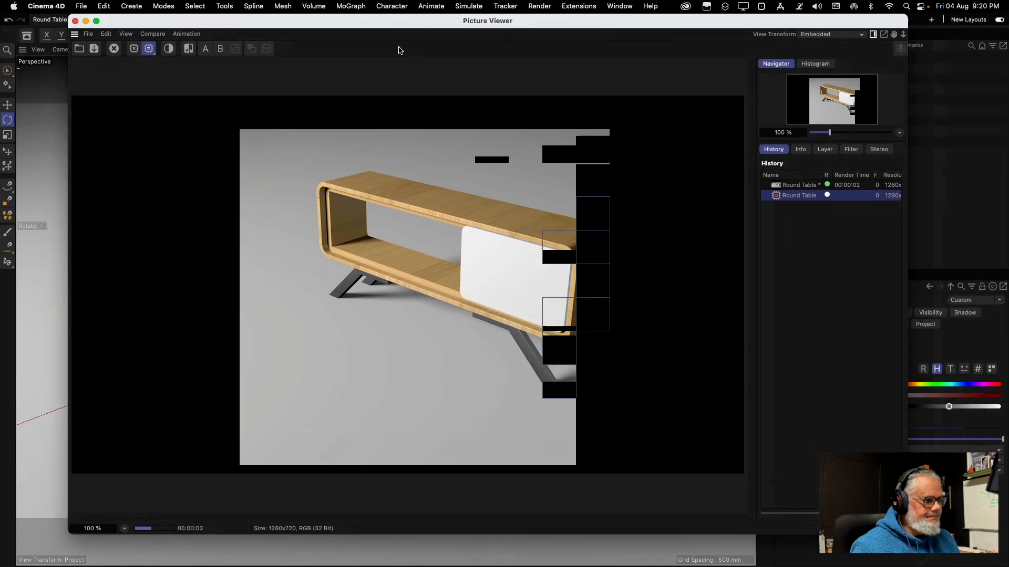